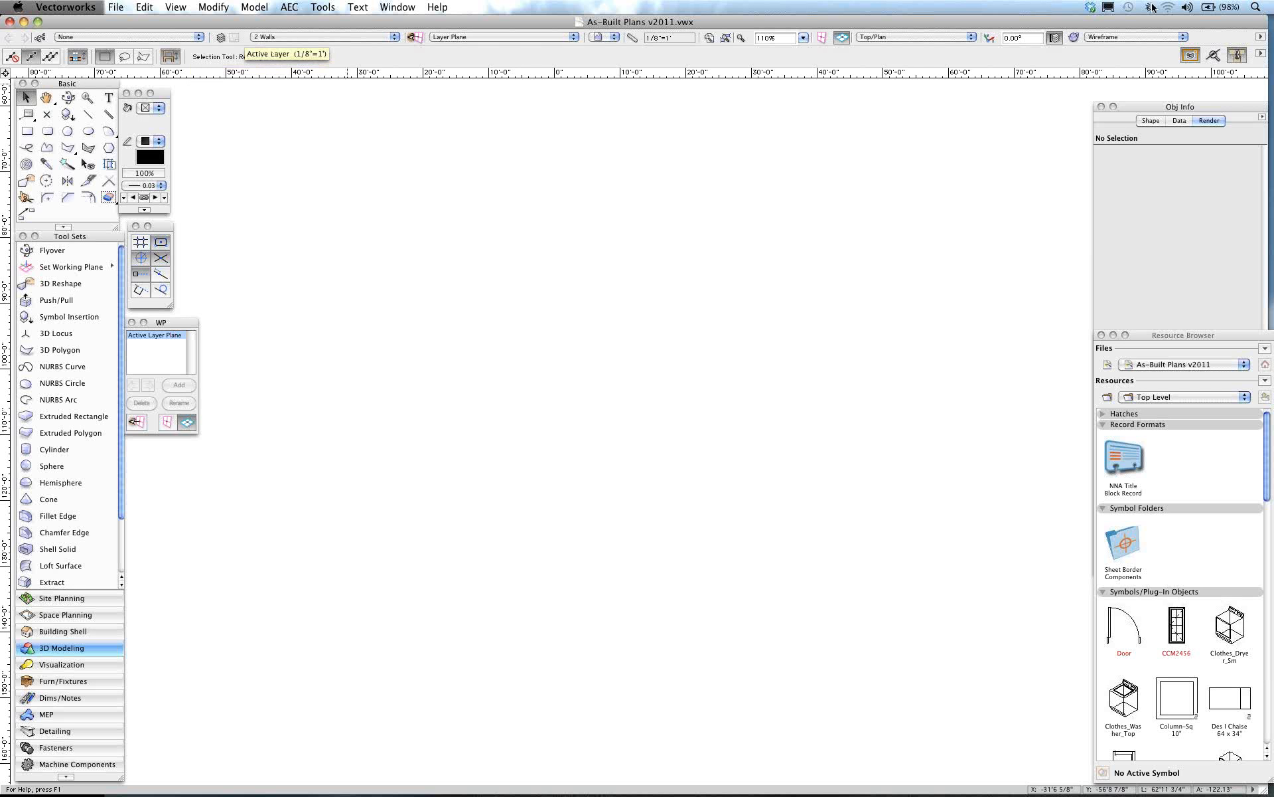
# Step: Raise the input volume of the C-Media USB Headphone Set to near maximum in the Mac's sound settings
pyautogui.click(1188, 7)
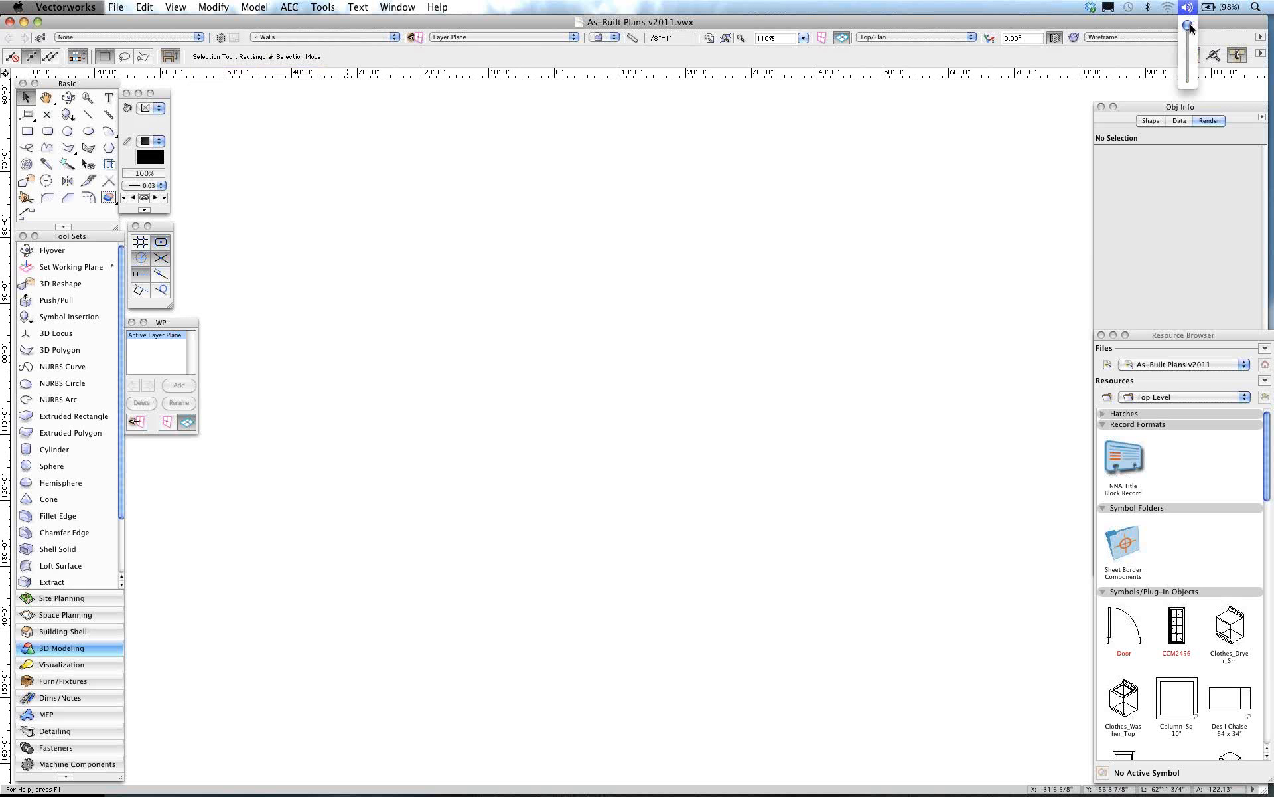
pyautogui.click(1186, 14)
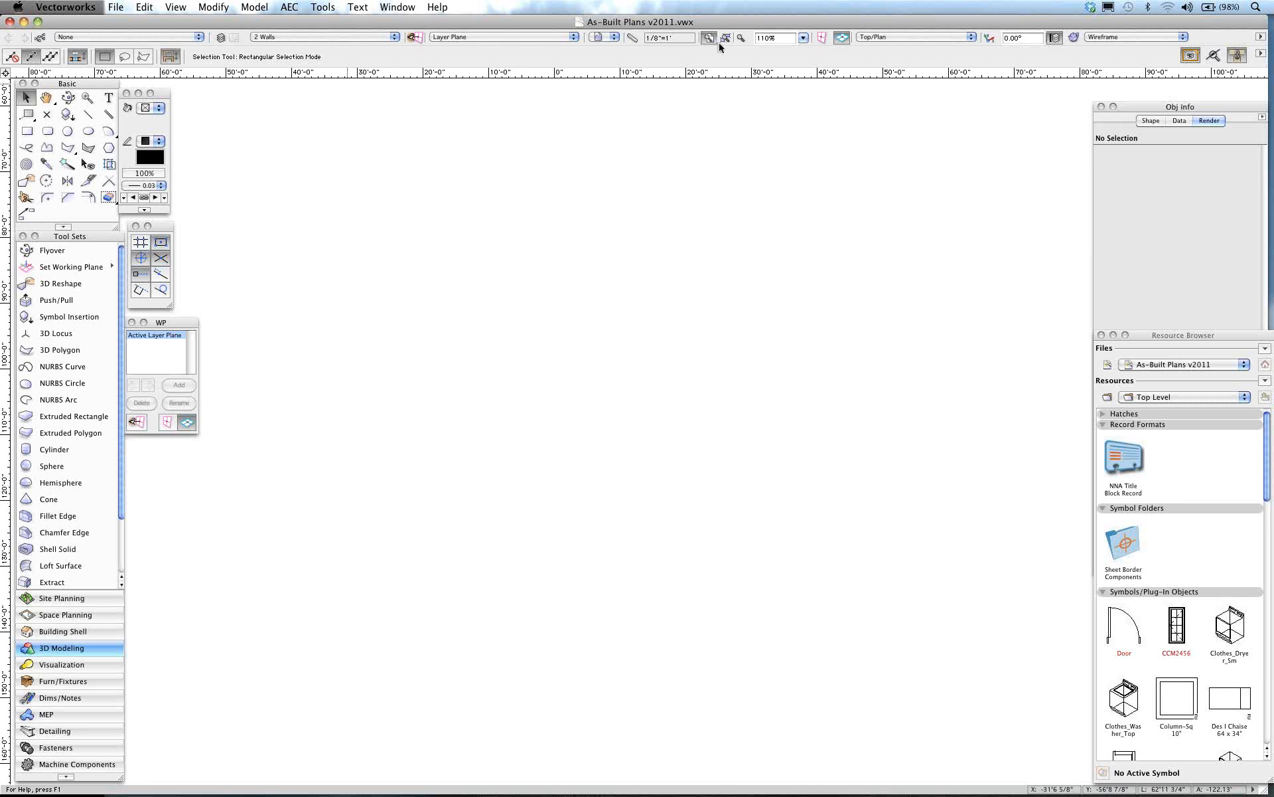
pyautogui.click(17, 7)
pyautogui.click(56, 69)
pyautogui.click(752, 289)
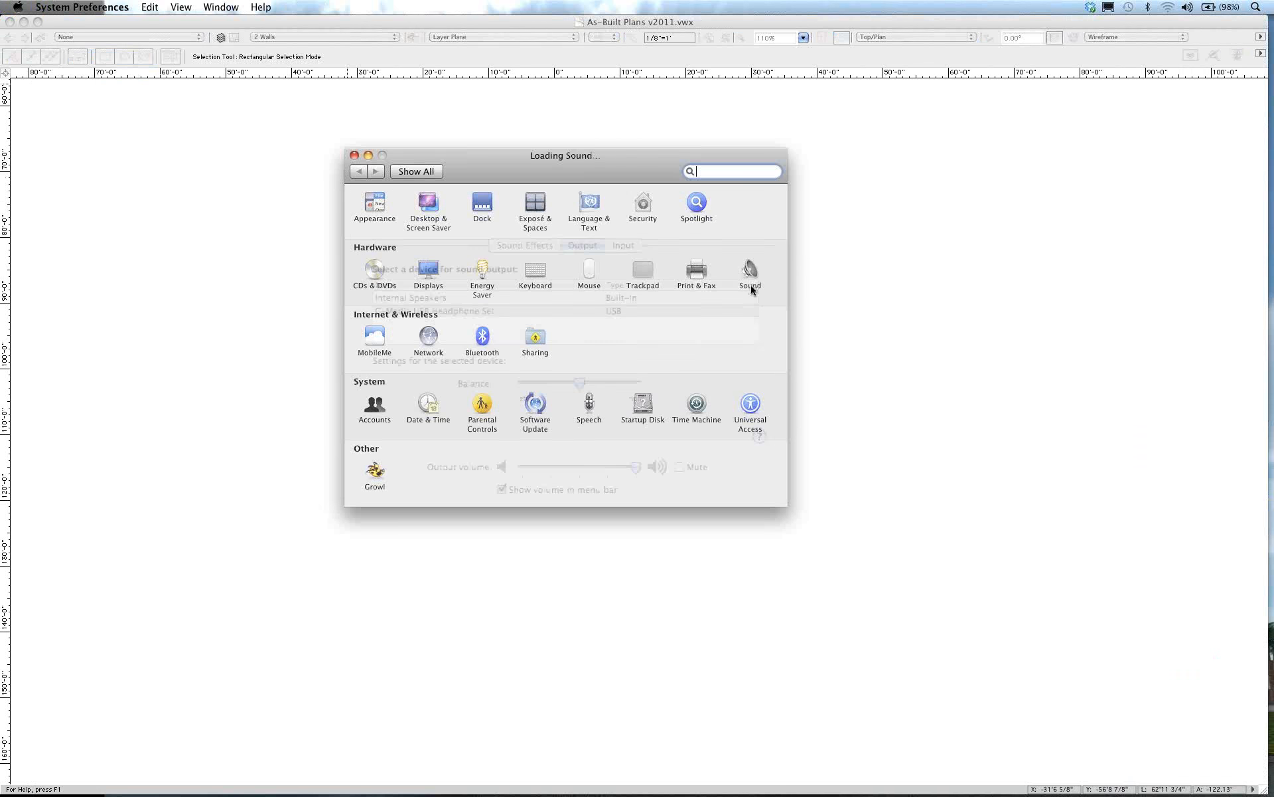
pyautogui.click(617, 208)
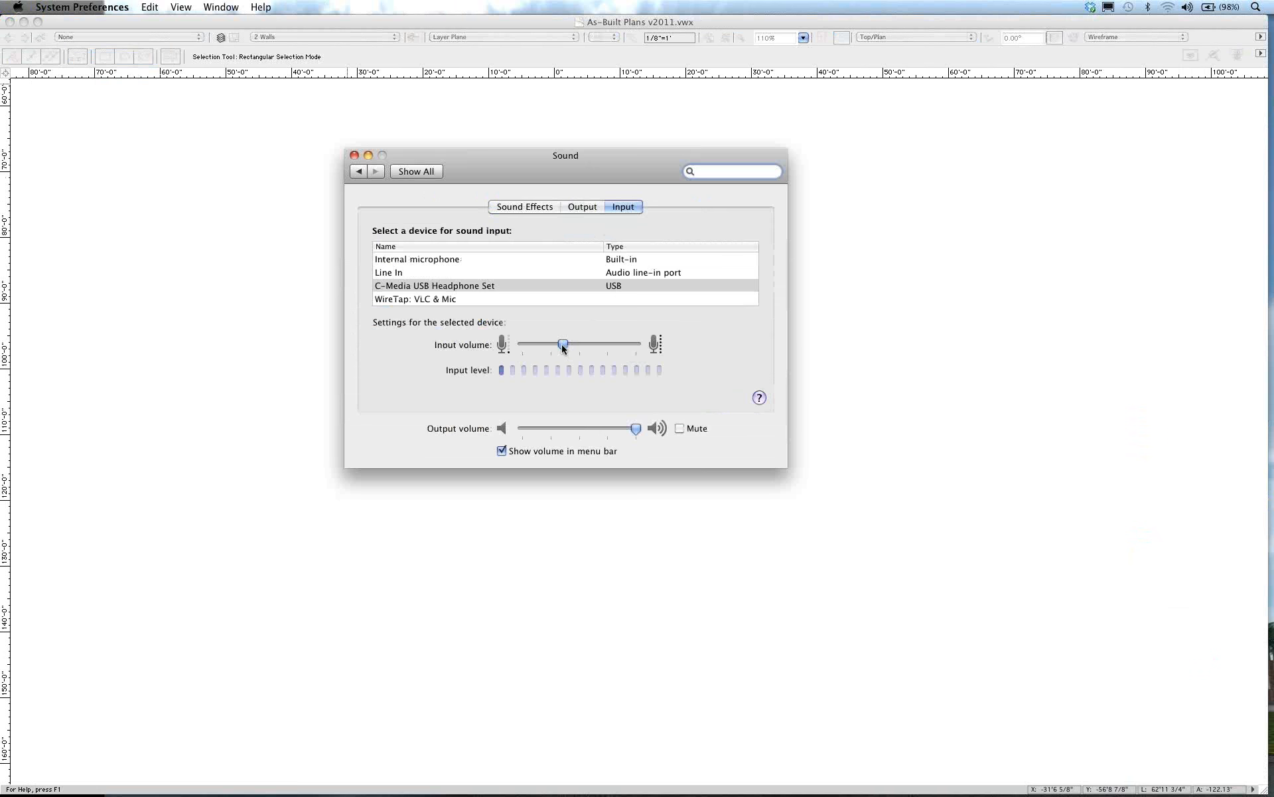
pyautogui.moveTo(563, 344); pyautogui.dragTo(620, 346)
pyautogui.moveTo(623, 344); pyautogui.dragTo(632, 346)
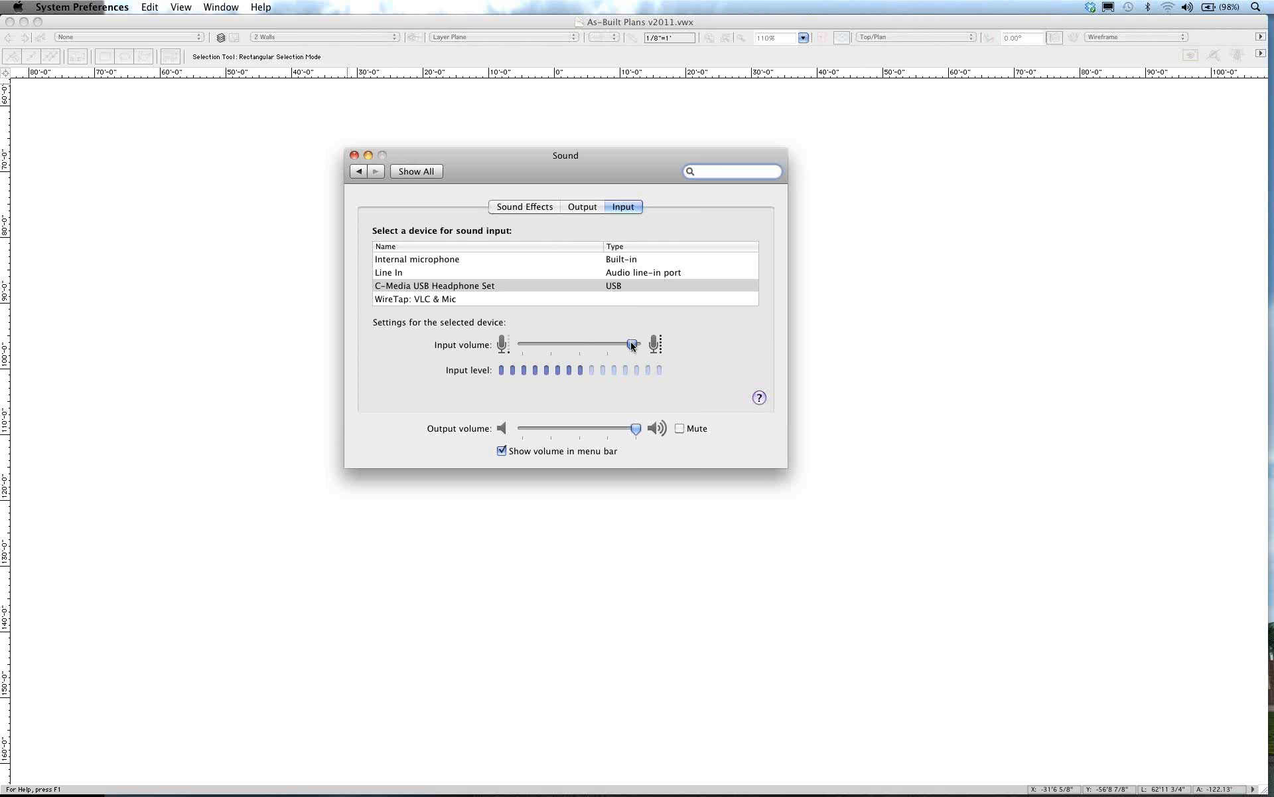
pyautogui.click(353, 155)
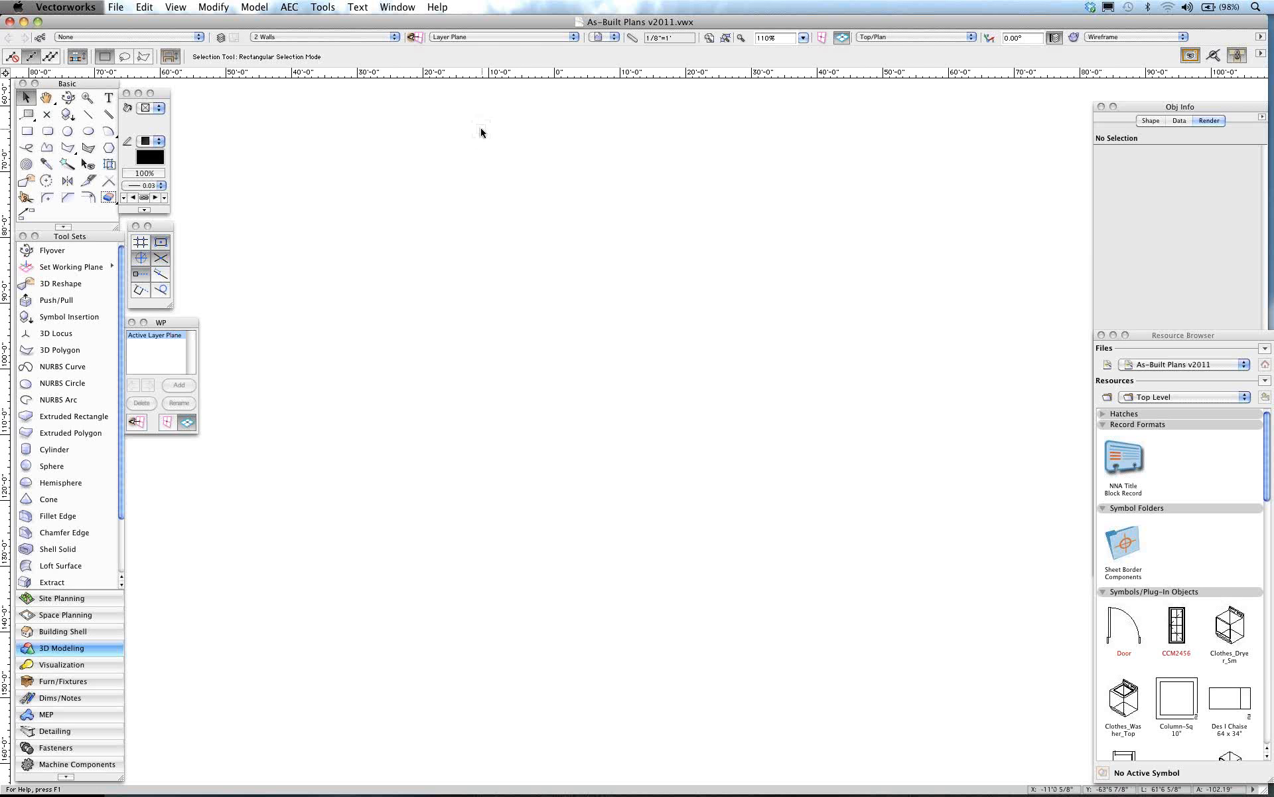
# Step: Check which Vectorworks workspace is active and which others are available
pyautogui.click(328, 7)
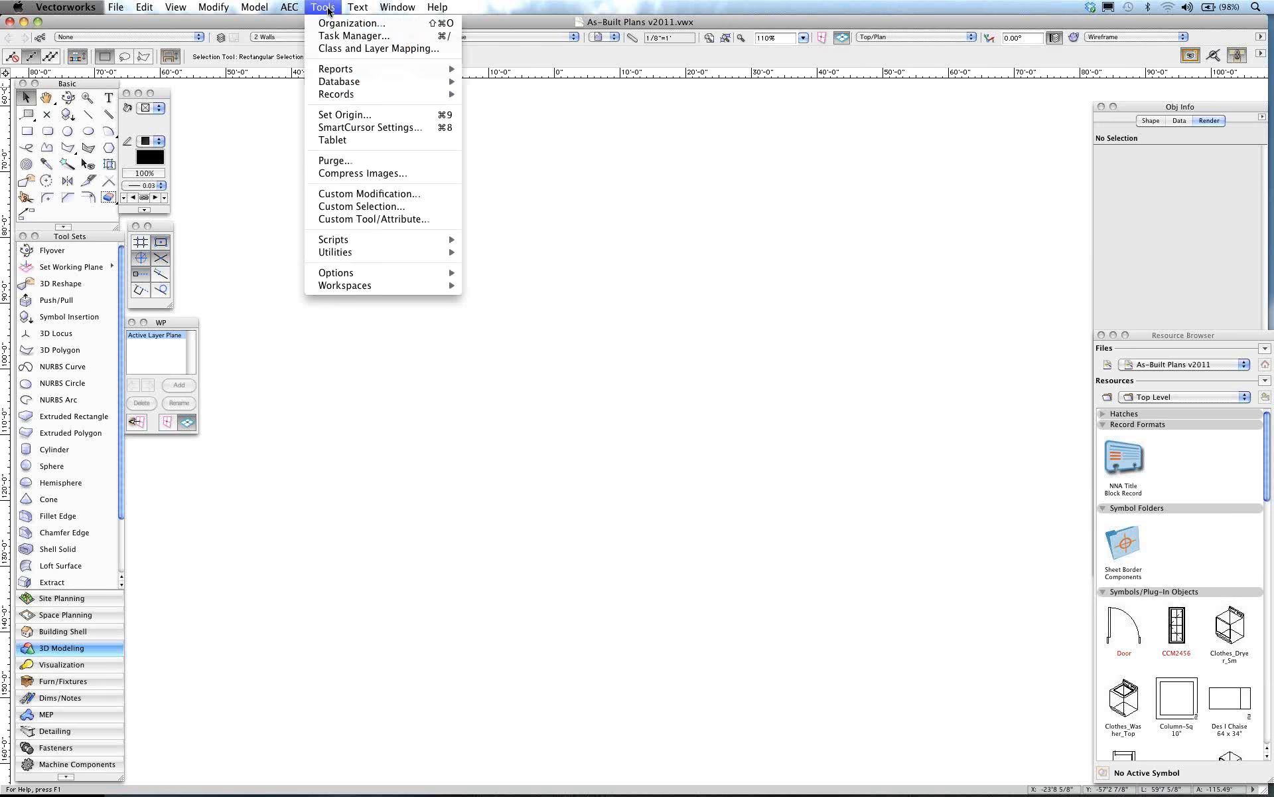
pyautogui.moveTo(345, 287)
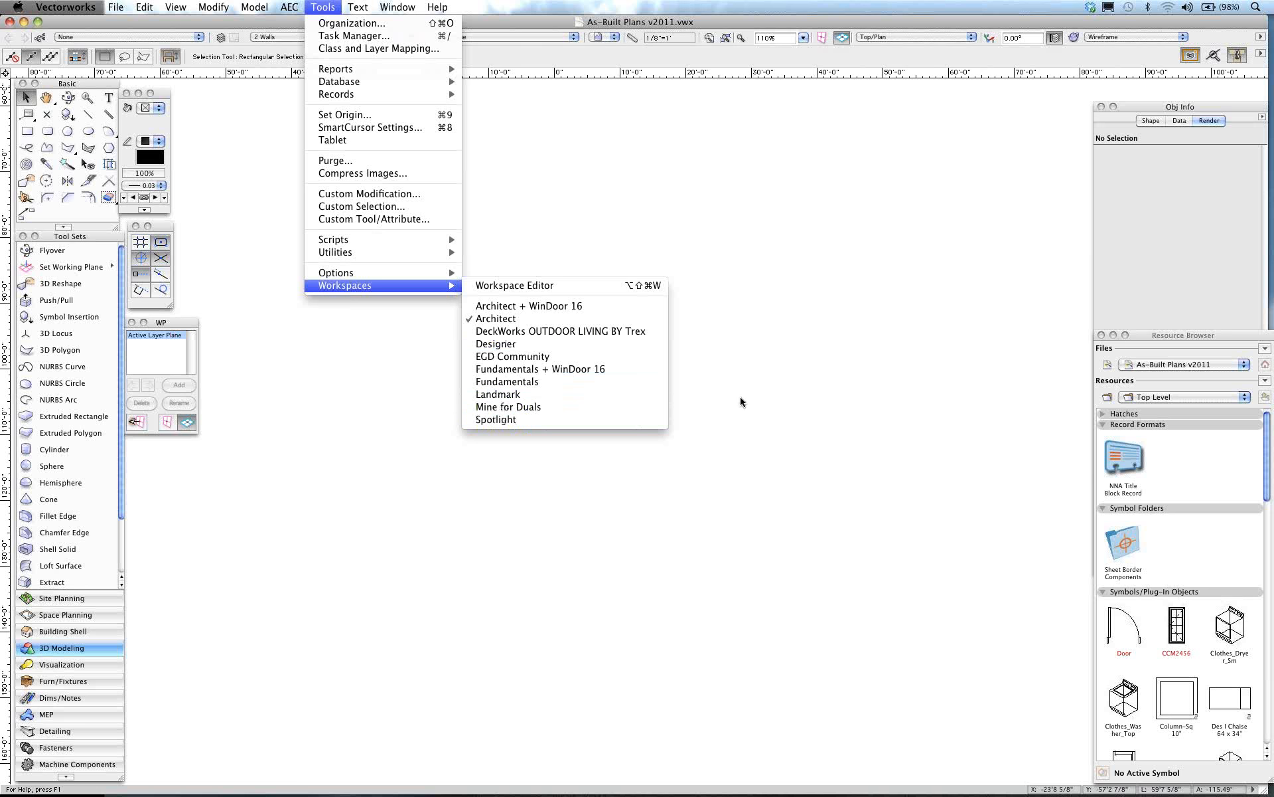
pyautogui.click(707, 352)
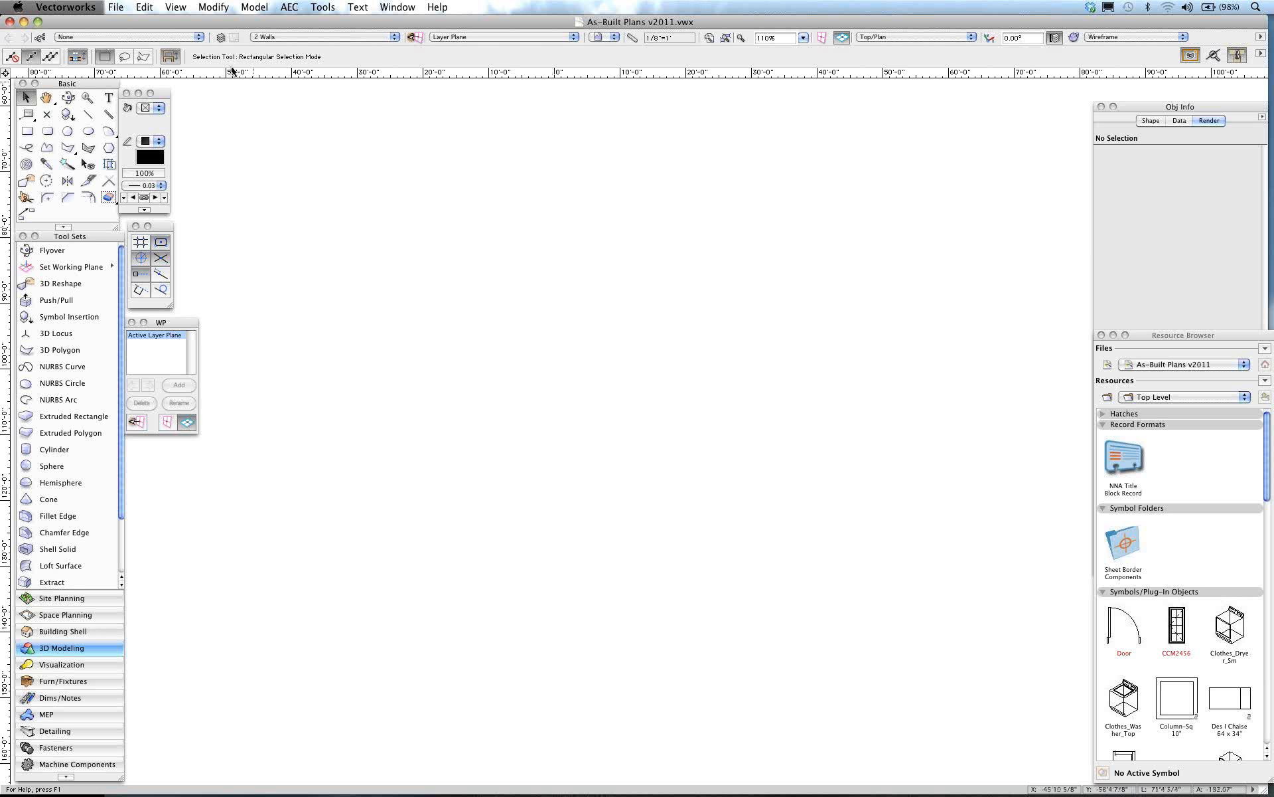
# Step: Compare the VWArch class names with the AIA/NCS reference standard in the document's Standard Naming details
pyautogui.click(117, 8)
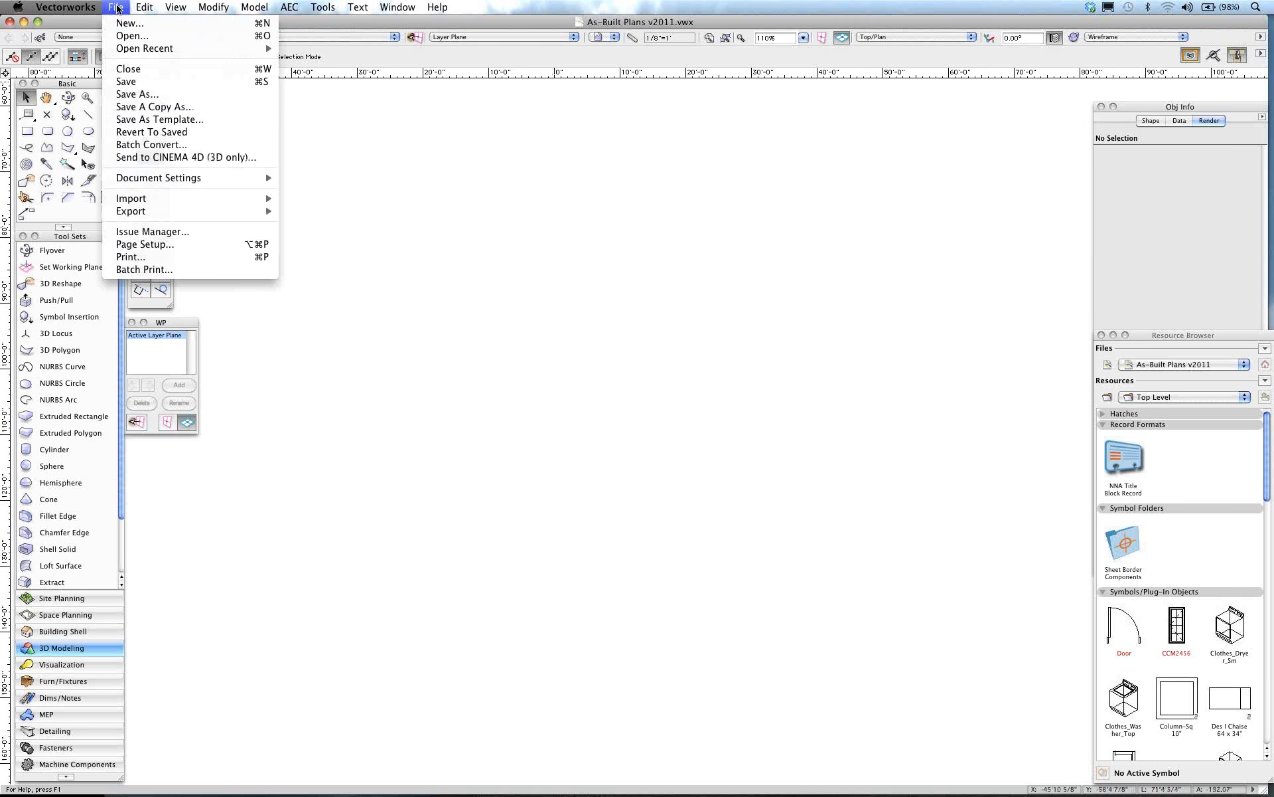
pyautogui.moveTo(164, 176)
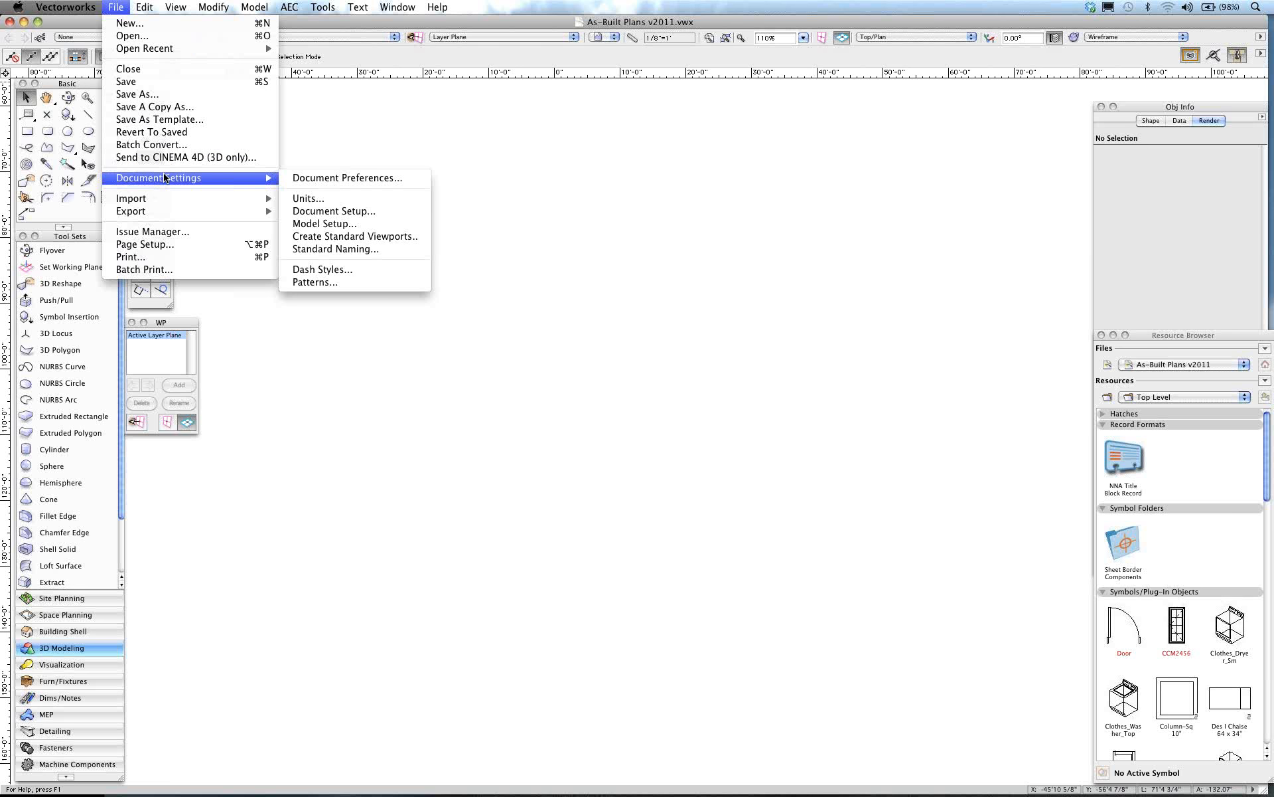
pyautogui.click(316, 249)
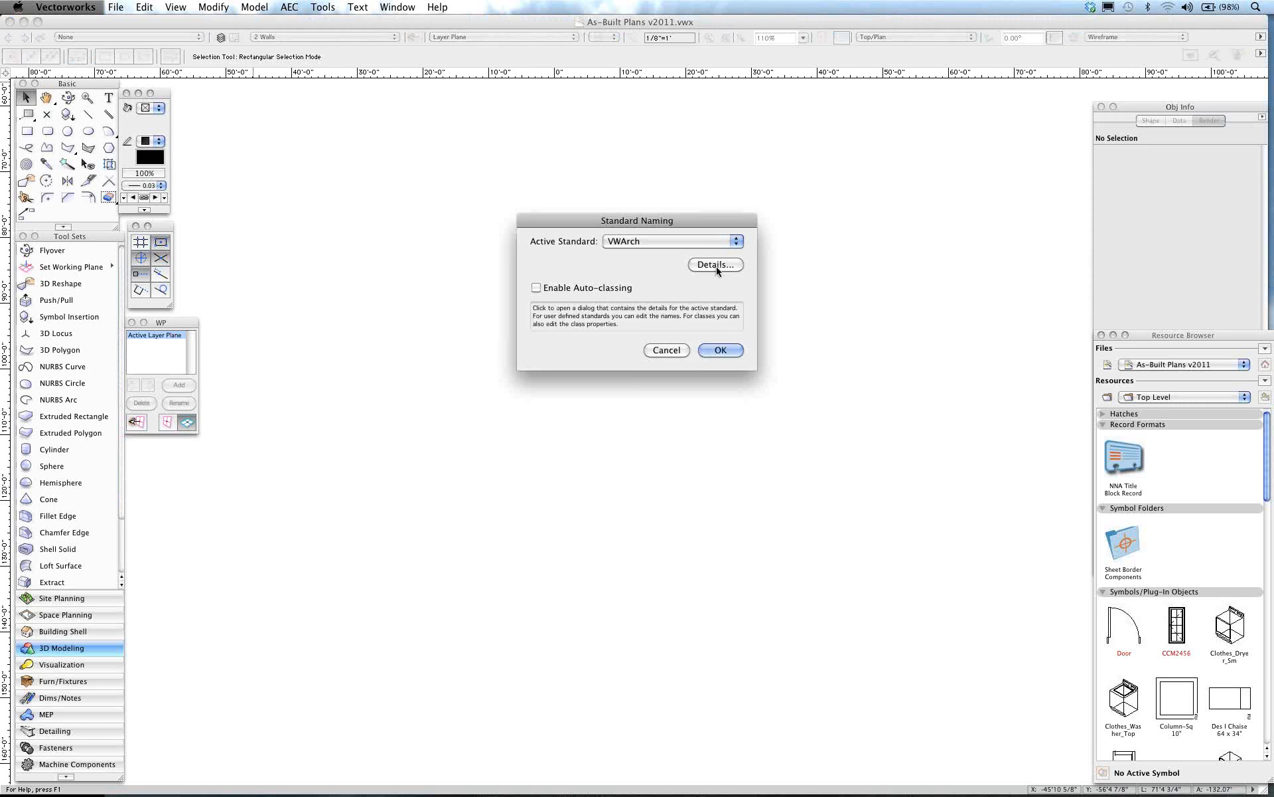
pyautogui.click(716, 264)
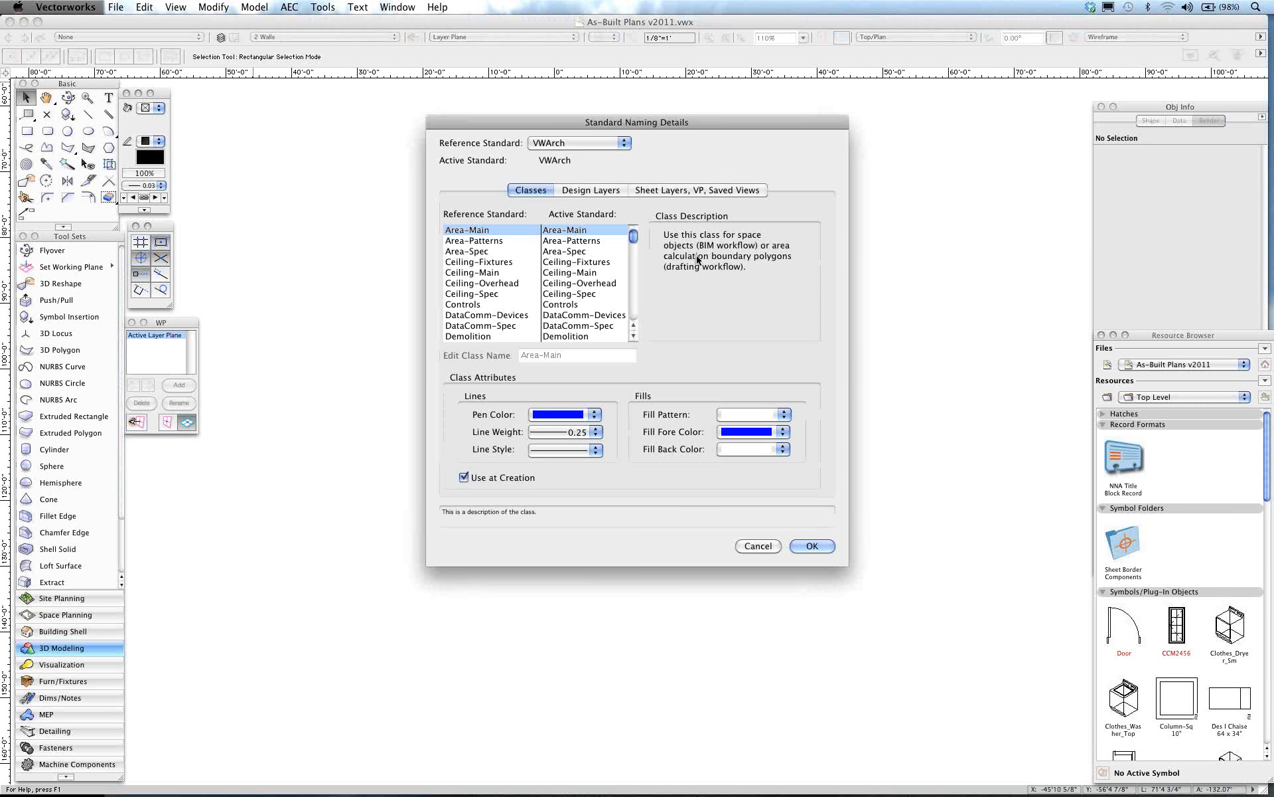
pyautogui.click(600, 143)
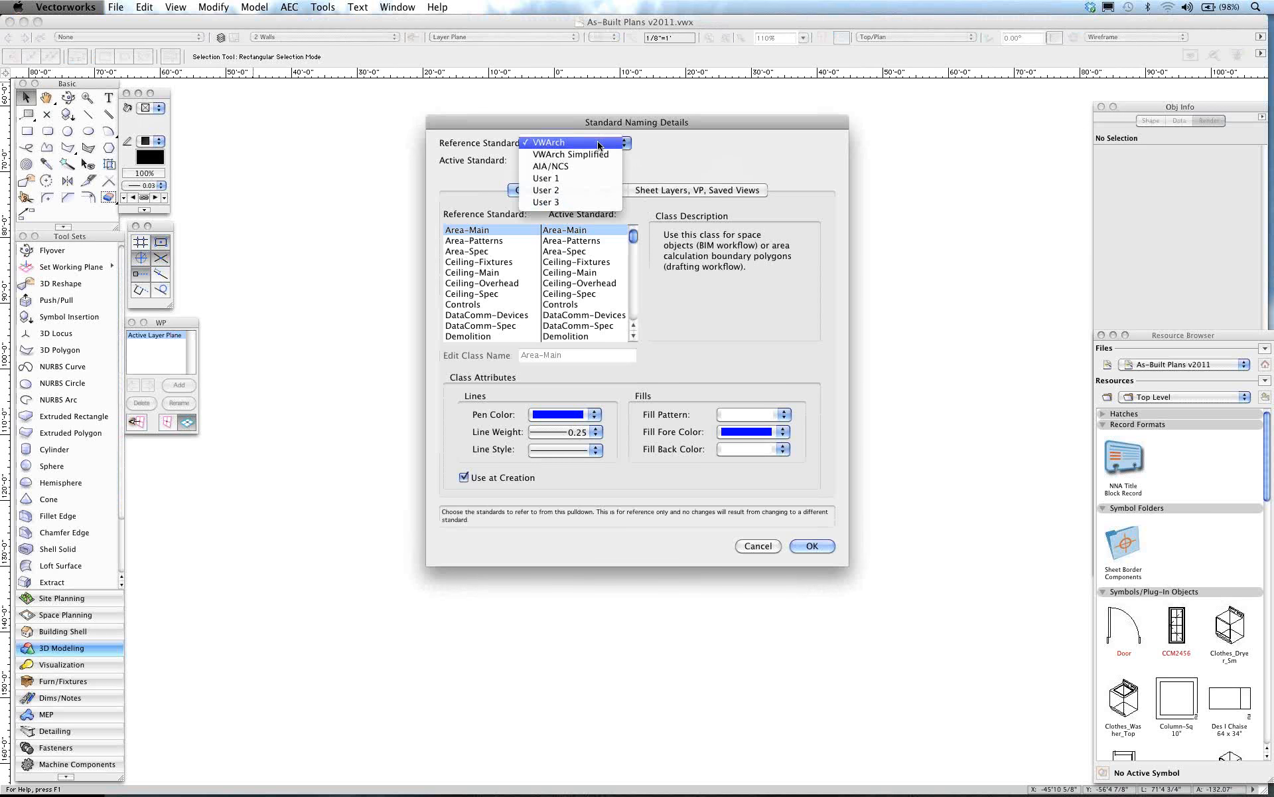
pyautogui.click(576, 168)
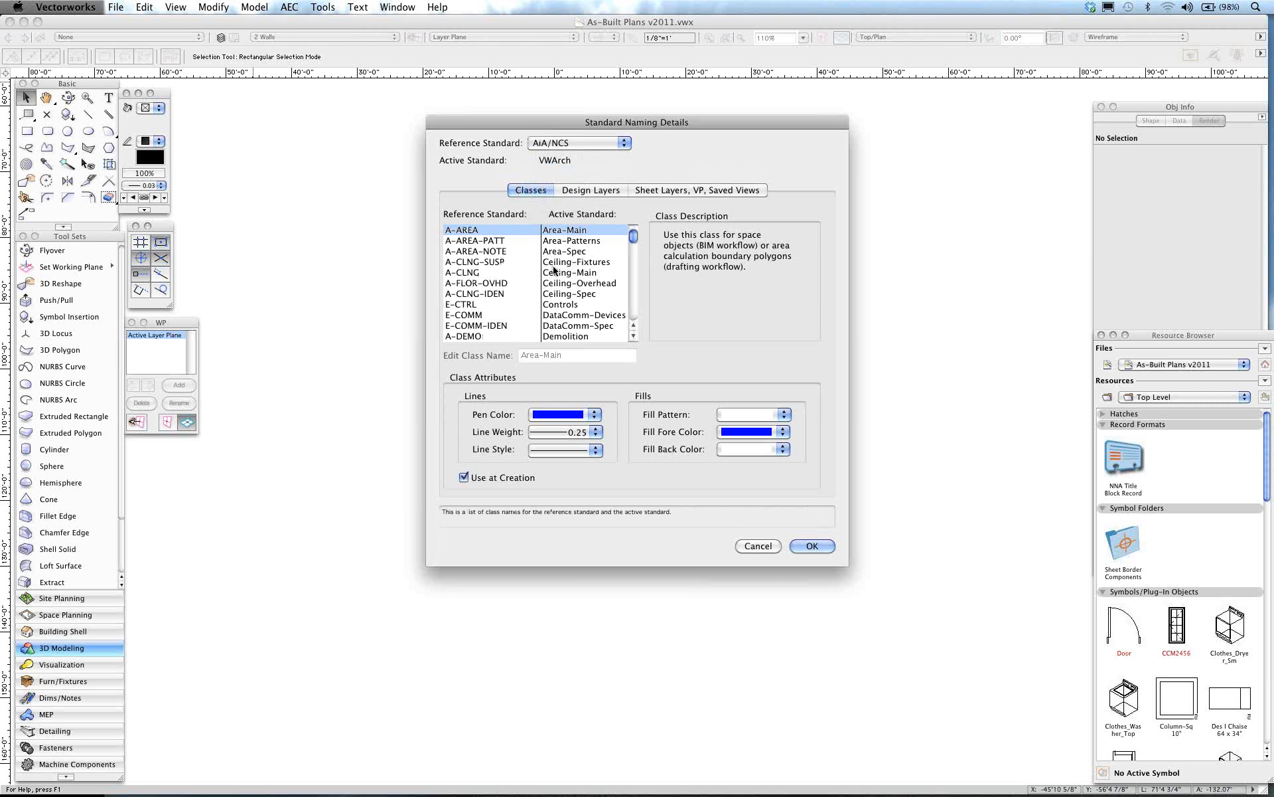
pyautogui.moveTo(631, 239)
pyautogui.mouseDown()
pyautogui.moveTo(633, 306)
pyautogui.moveTo(634, 228)
pyautogui.mouseUp()
# Step: Compare the AIA/NCS and VWArch design layer names, and leave the Standard Naming settings without changing the active standard
pyautogui.click(591, 191)
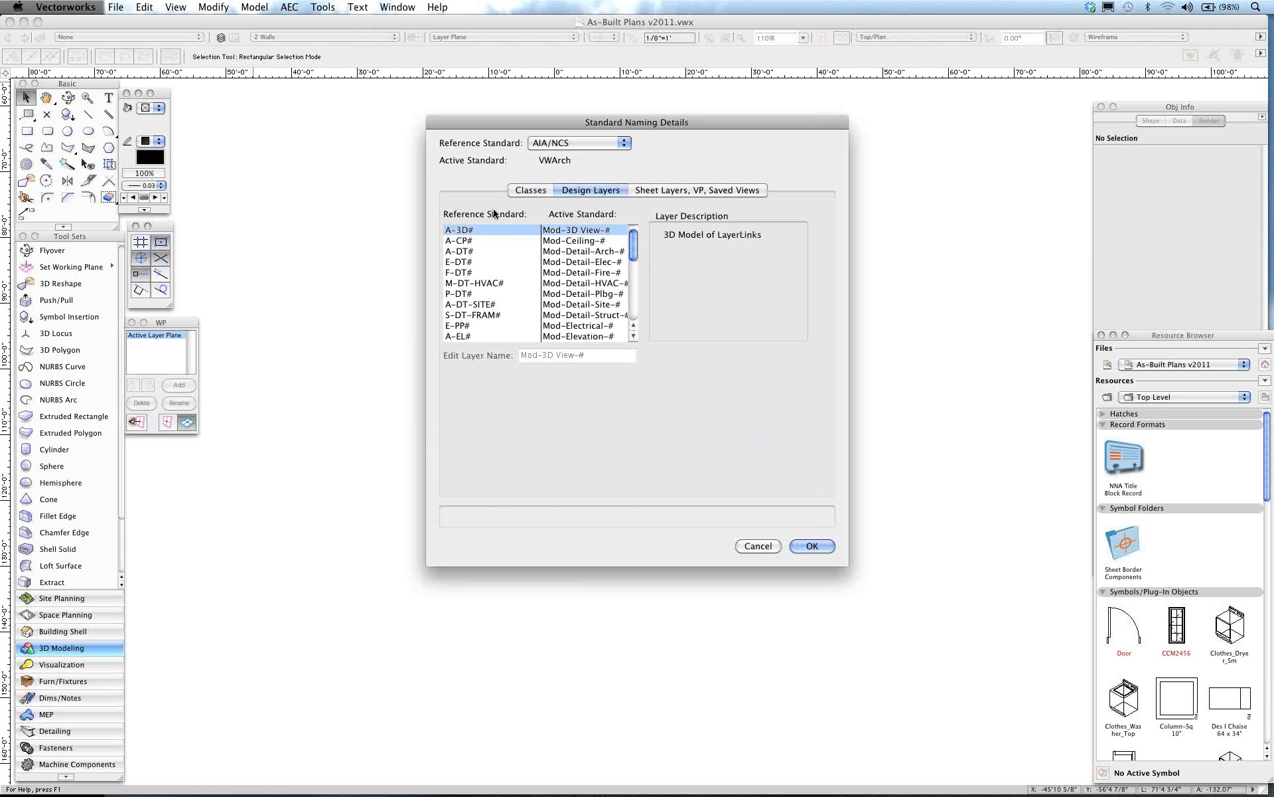
pyautogui.click(821, 545)
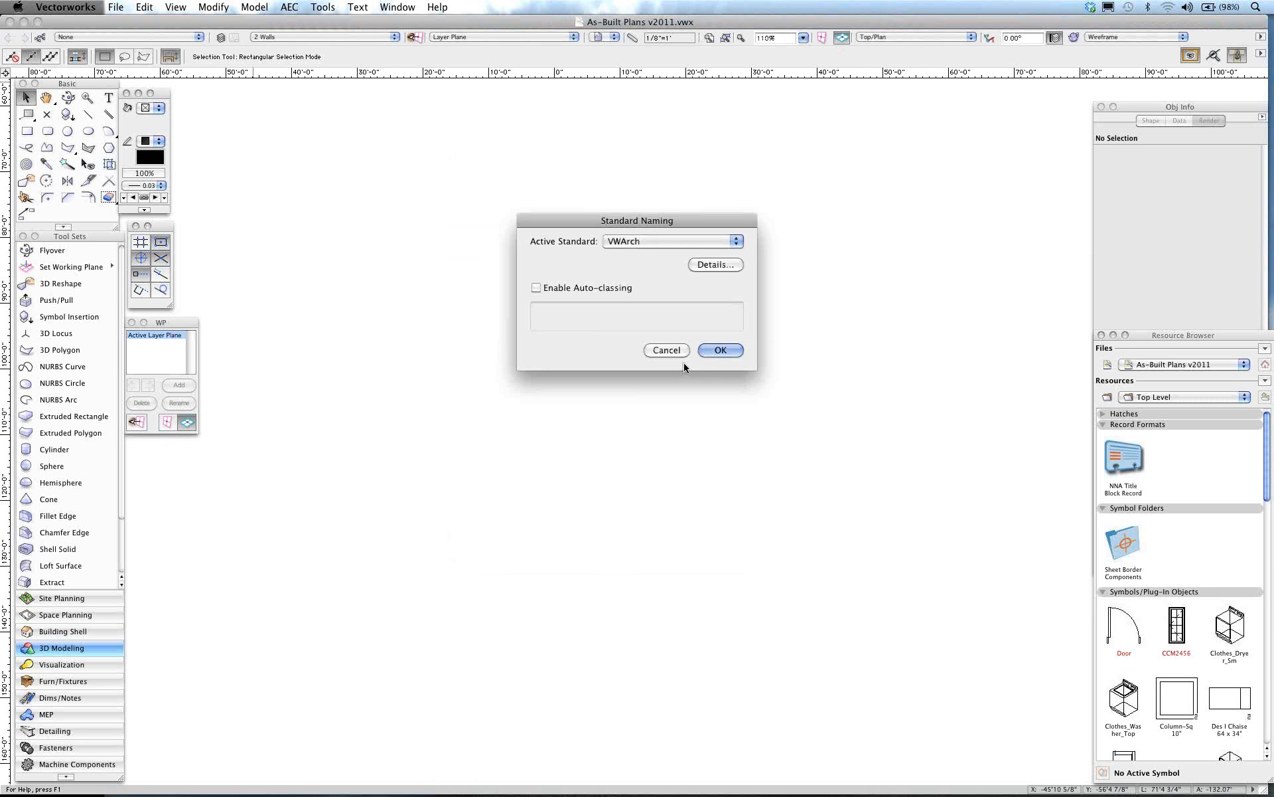
pyautogui.click(667, 348)
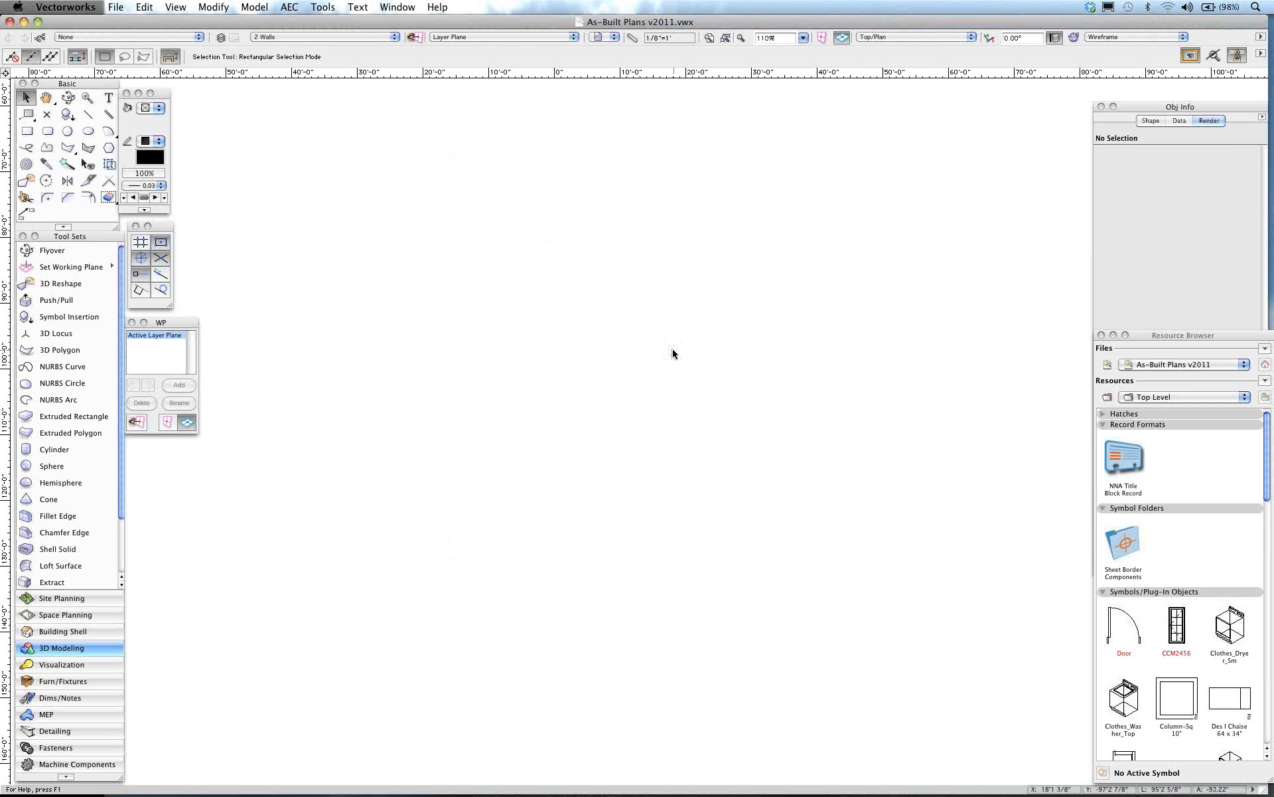
# Step: Restore the first saved view in the list to display the annotated first floor plan
pyautogui.click(608, 38)
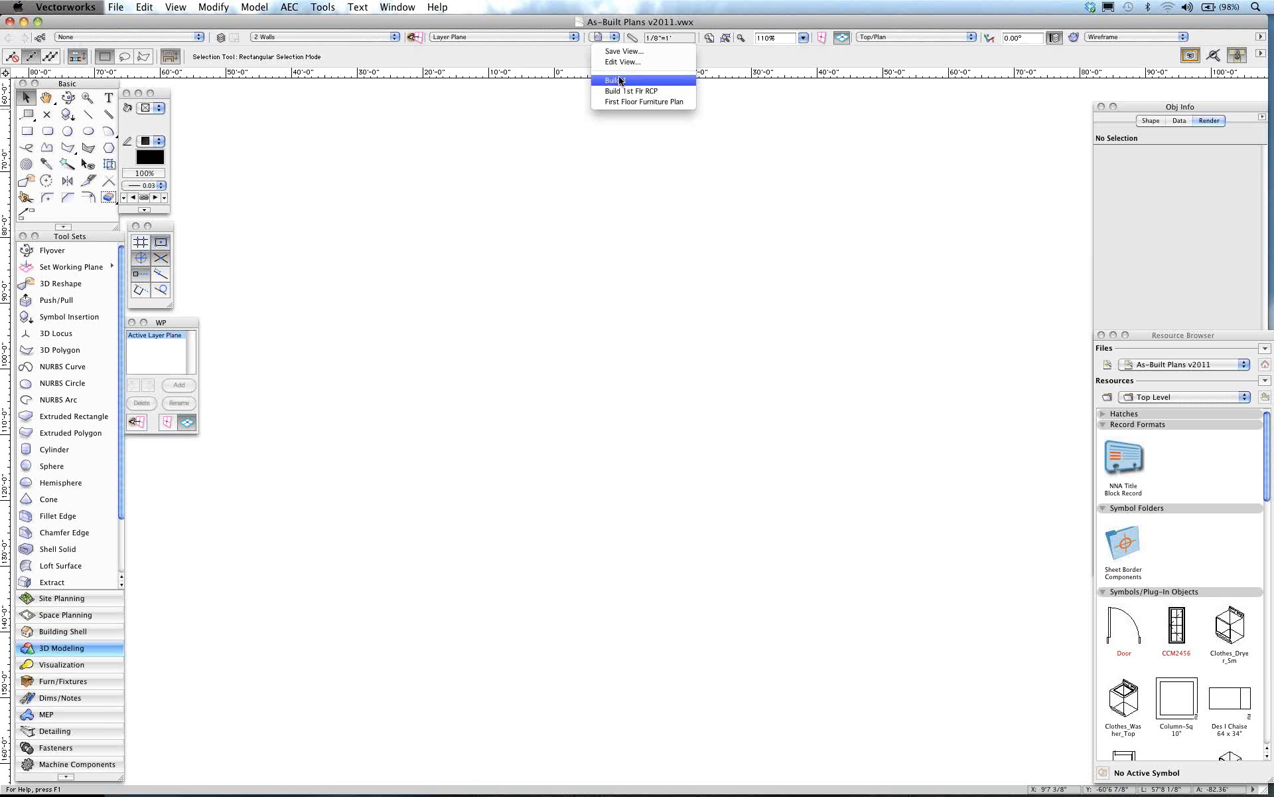
pyautogui.click(623, 80)
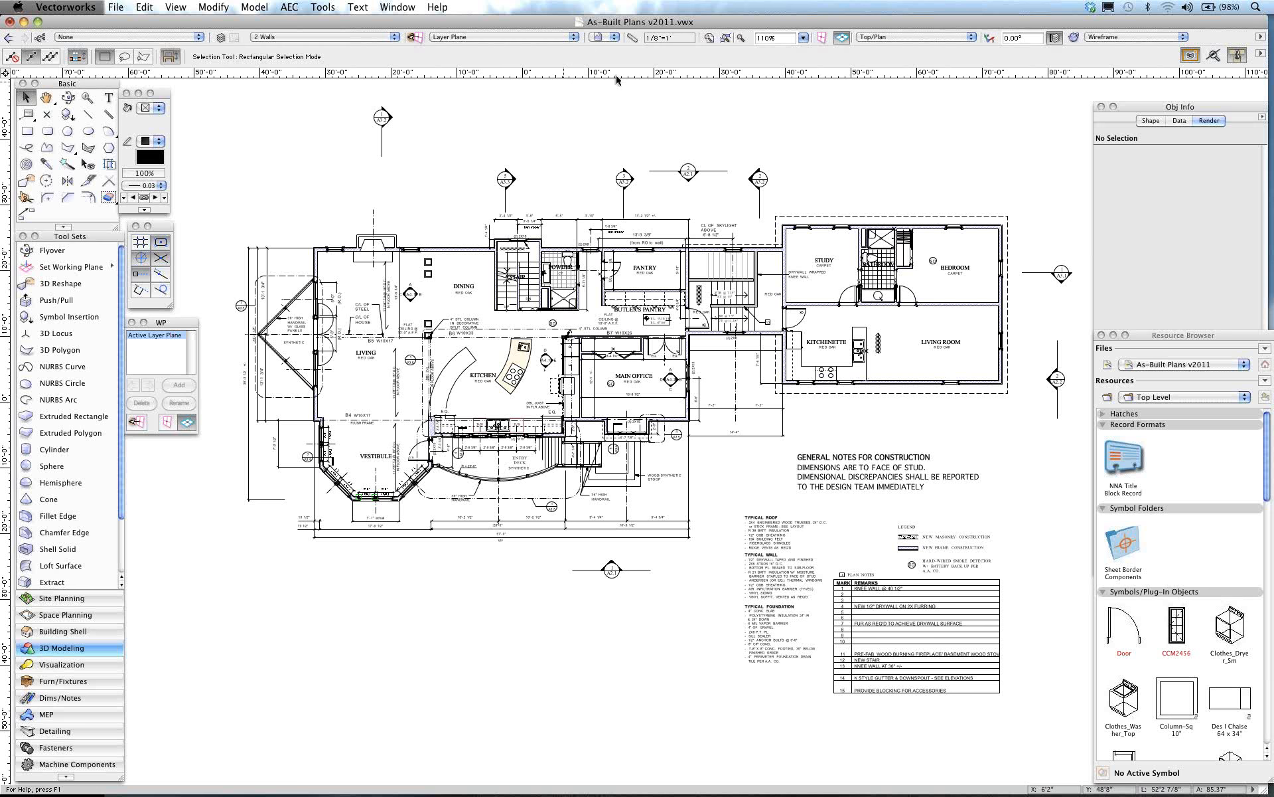
pyautogui.scroll(2, 535, 211)
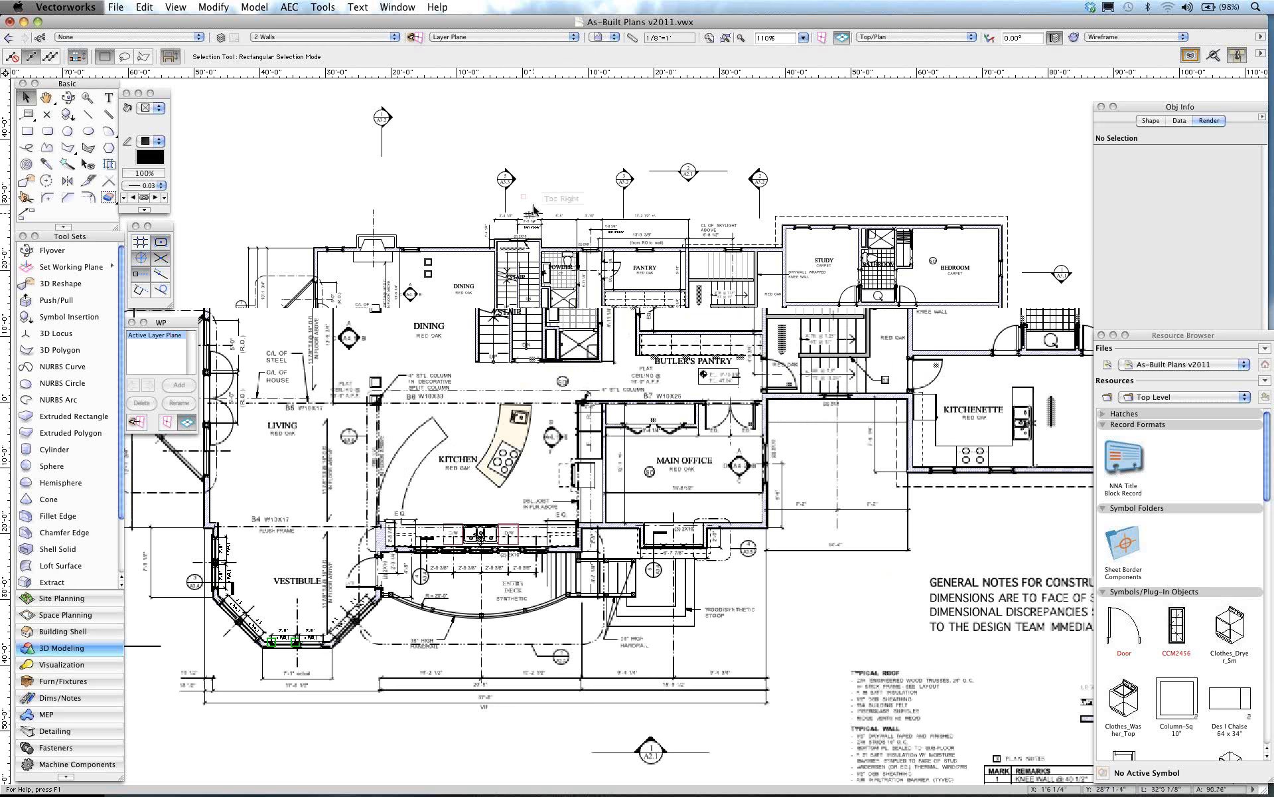
pyautogui.scroll(1, 534, 212)
pyautogui.scroll(-1, 387, 209)
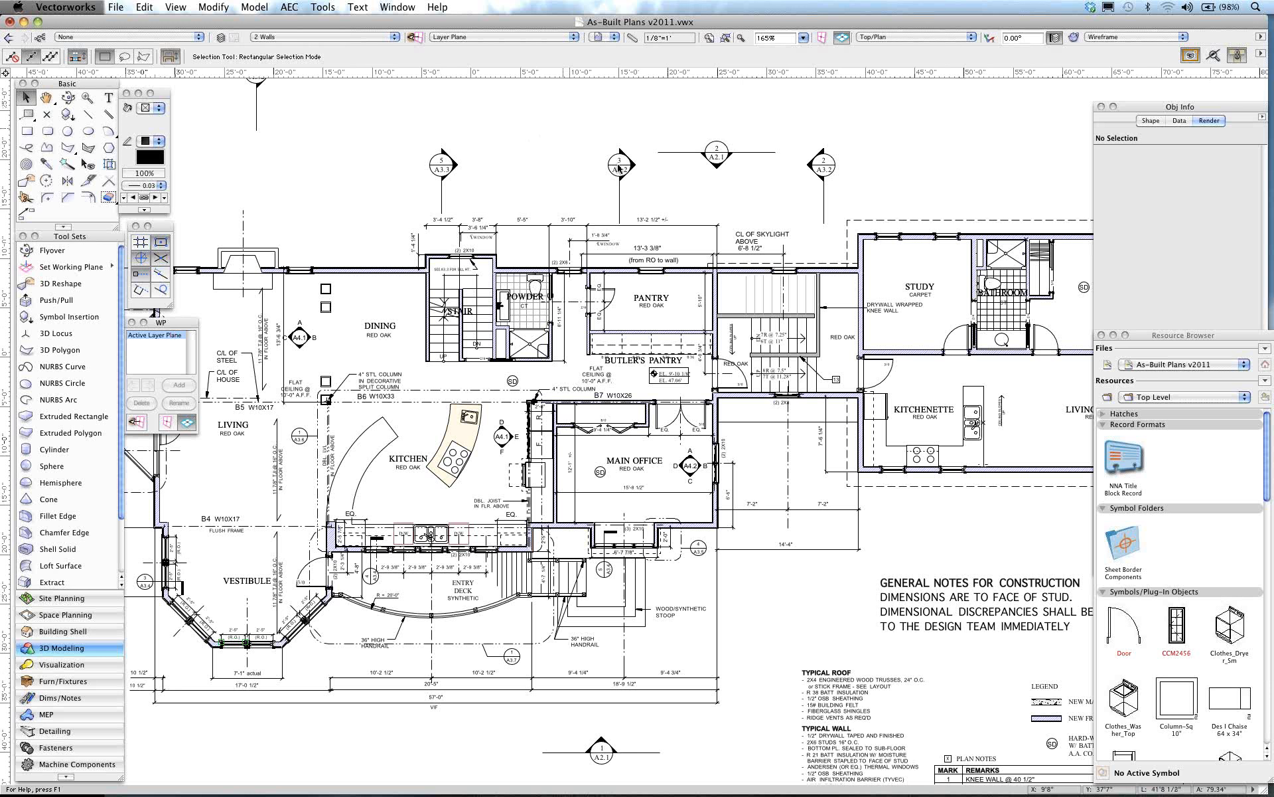
# Step: Examine the model in Right Isometric view and return to Top/Plan
pyautogui.press('super+3')
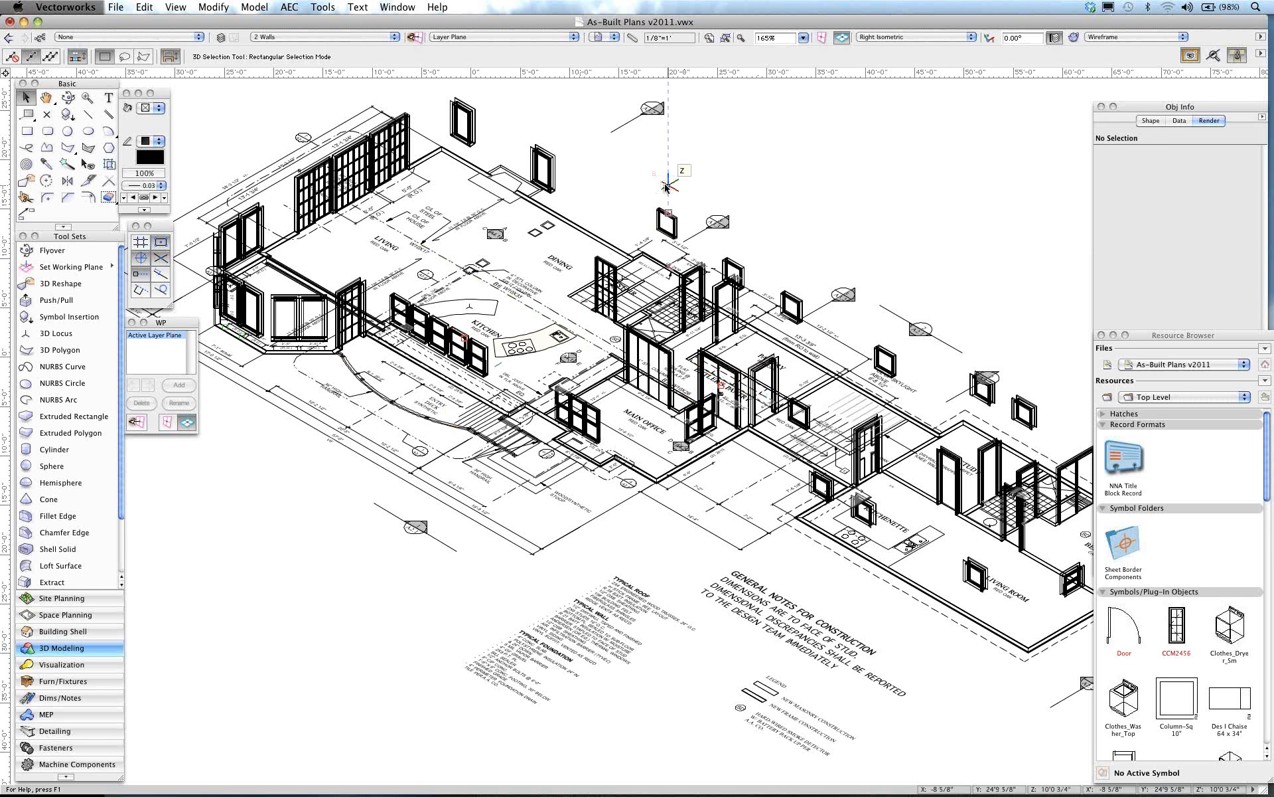
pyautogui.press('F5')
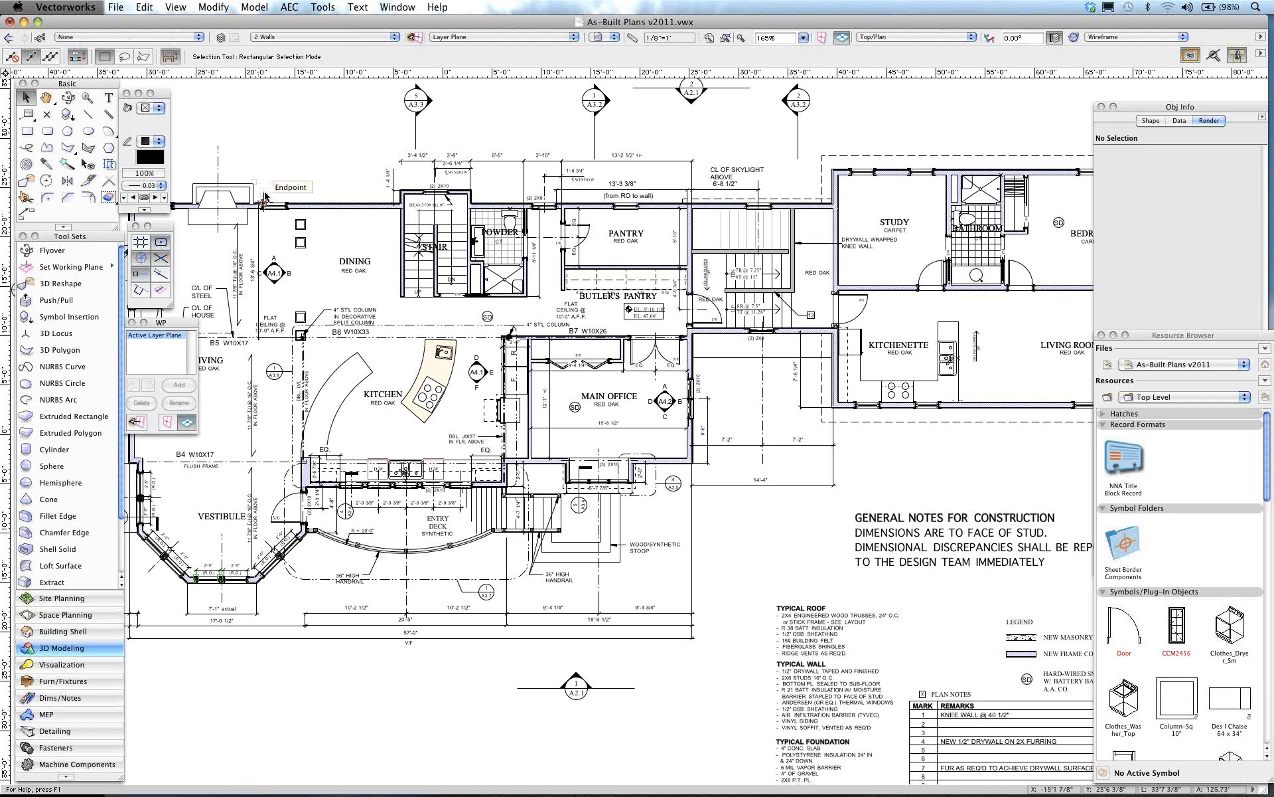
# Step: Try moving the window out of the dining room's exterior wall, and undo the moves
pyautogui.scroll(4, 264, 197)
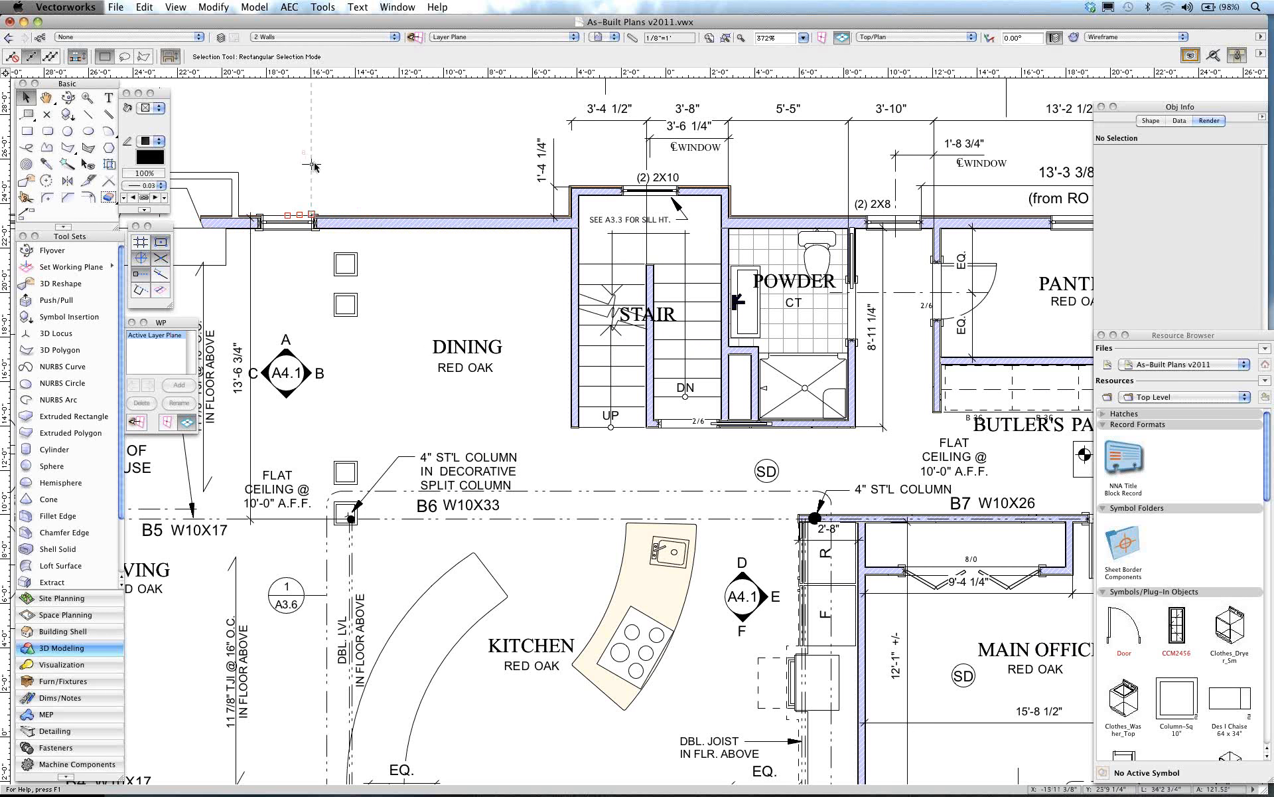
pyautogui.moveTo(267, 232); pyautogui.dragTo(284, 163)
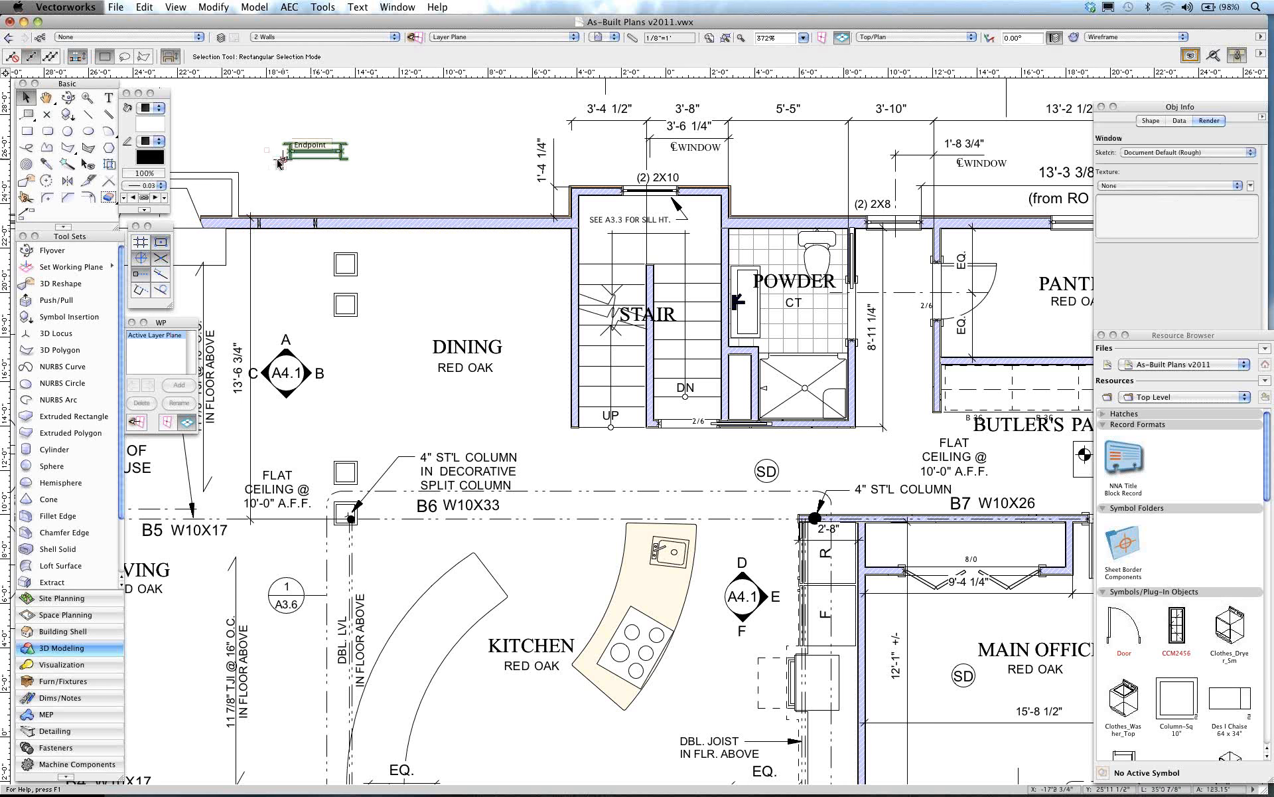
pyautogui.press('super+z')
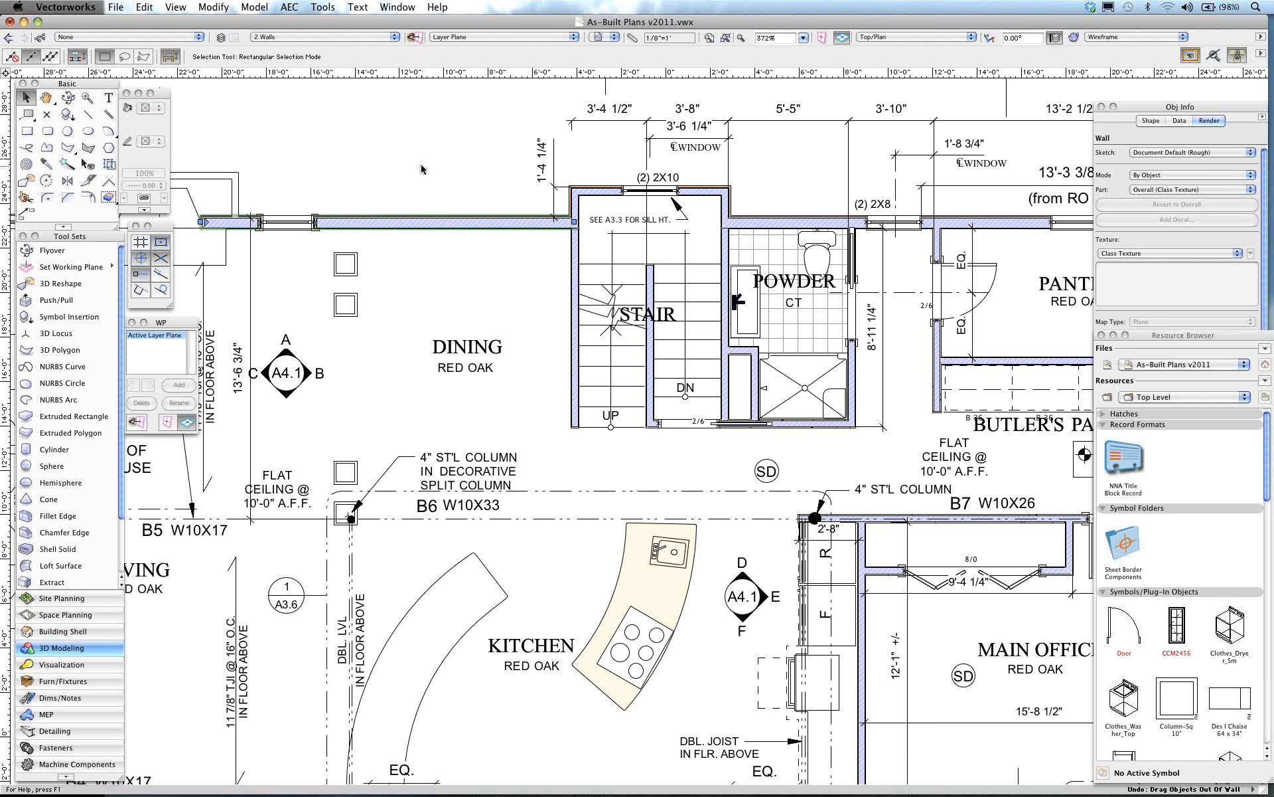
pyautogui.moveTo(301, 162); pyautogui.dragTo(302, 162)
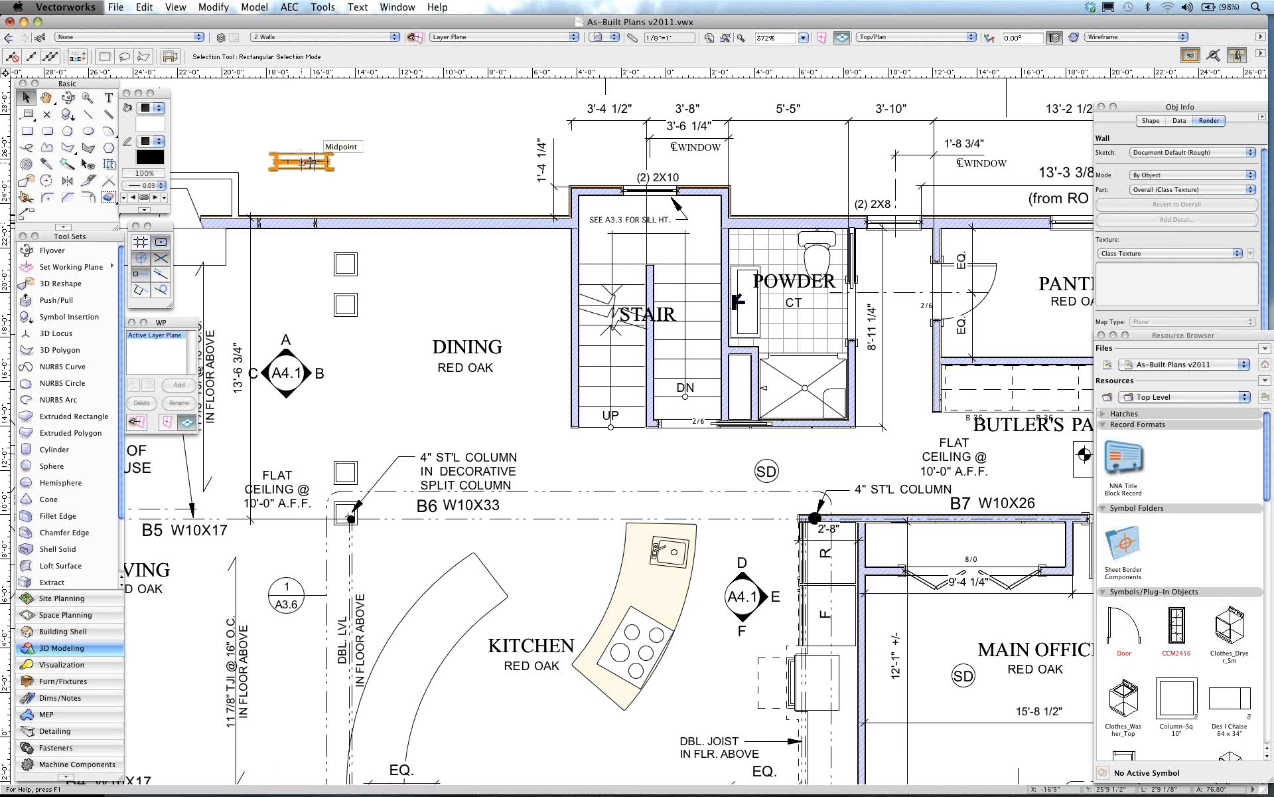
pyautogui.press('super+z')
pyautogui.click(337, 155)
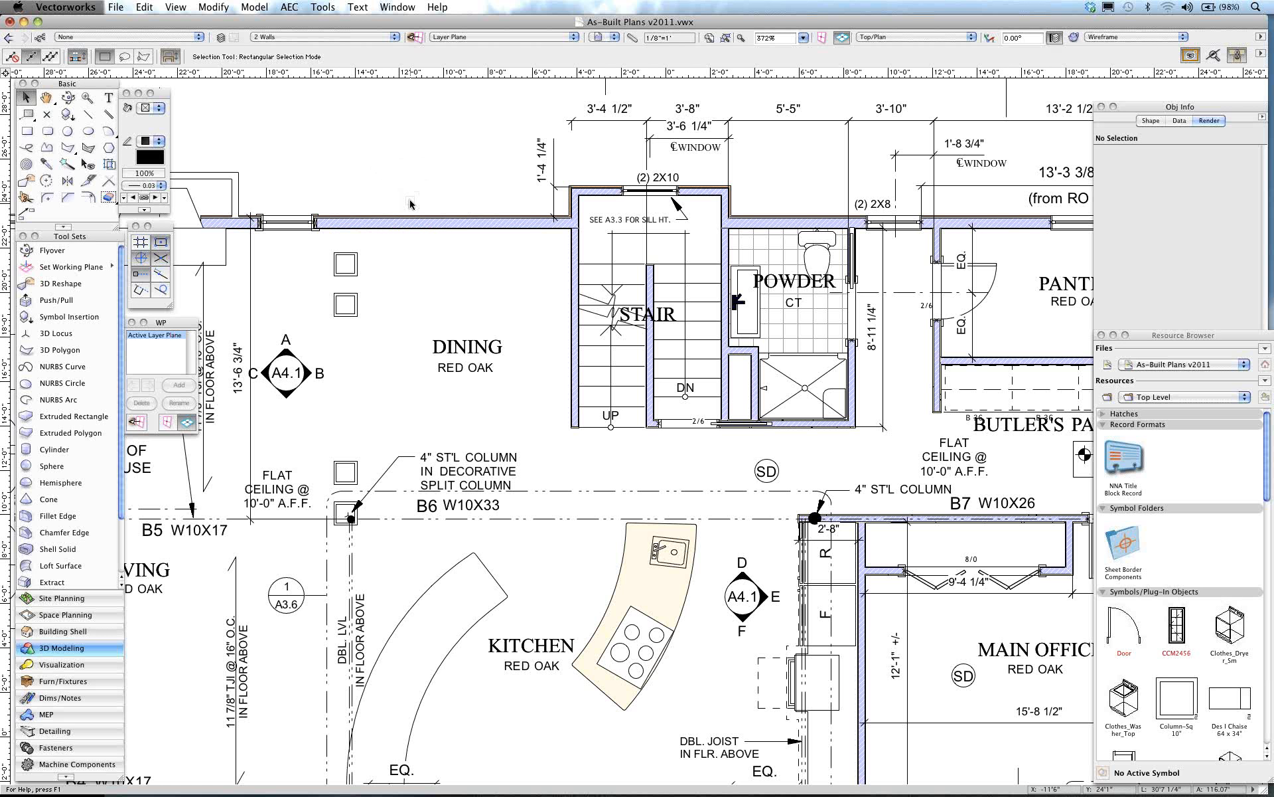
# Step: Switch to sheet layer A1.2 [First Floor Plan] and examine the full sheet with its title block
pyautogui.scroll(4, 410, 204)
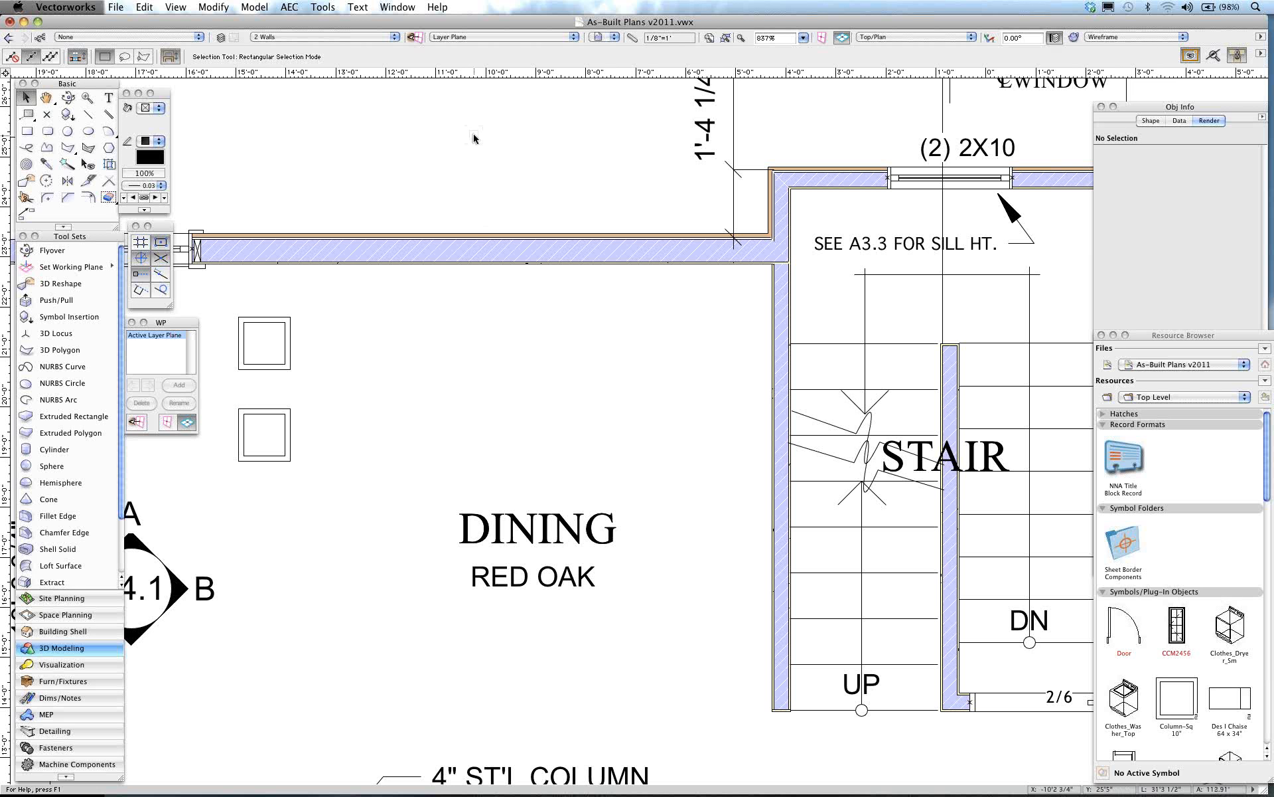
pyautogui.click(332, 38)
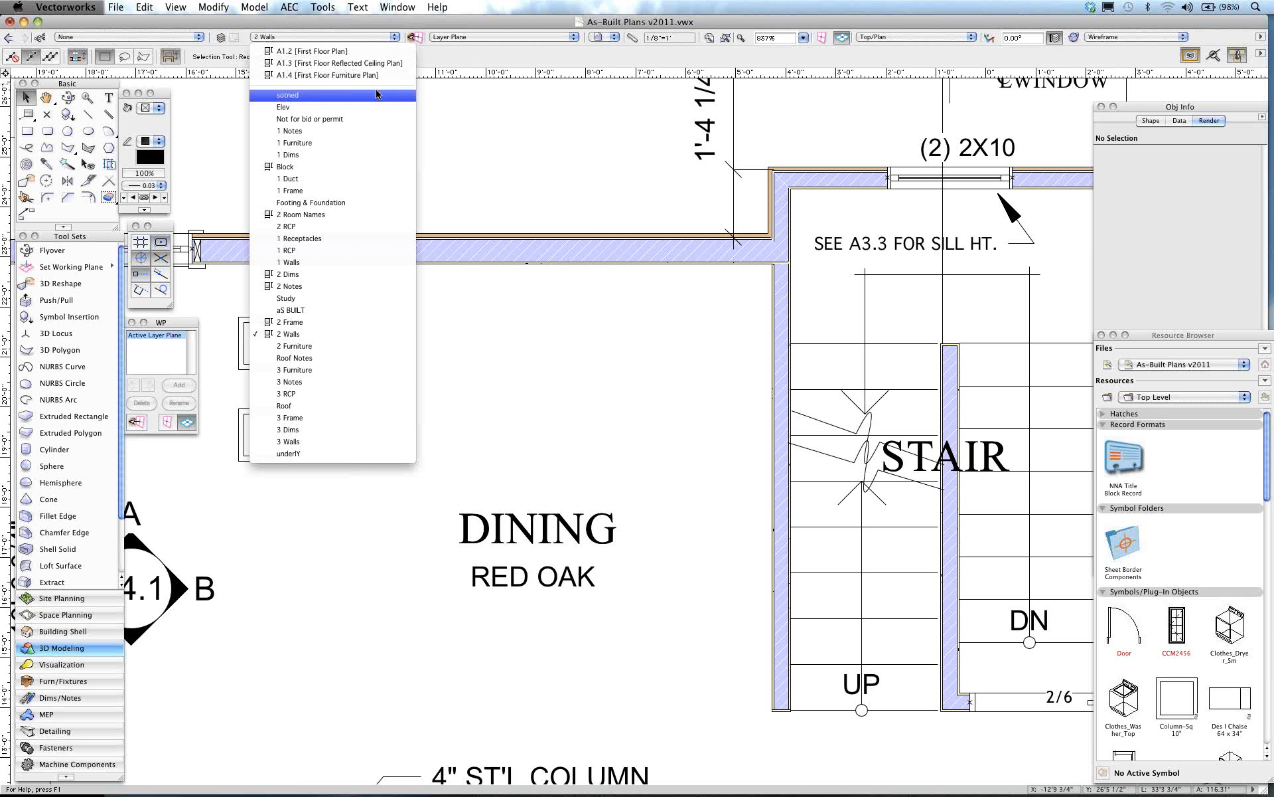
pyautogui.click(318, 52)
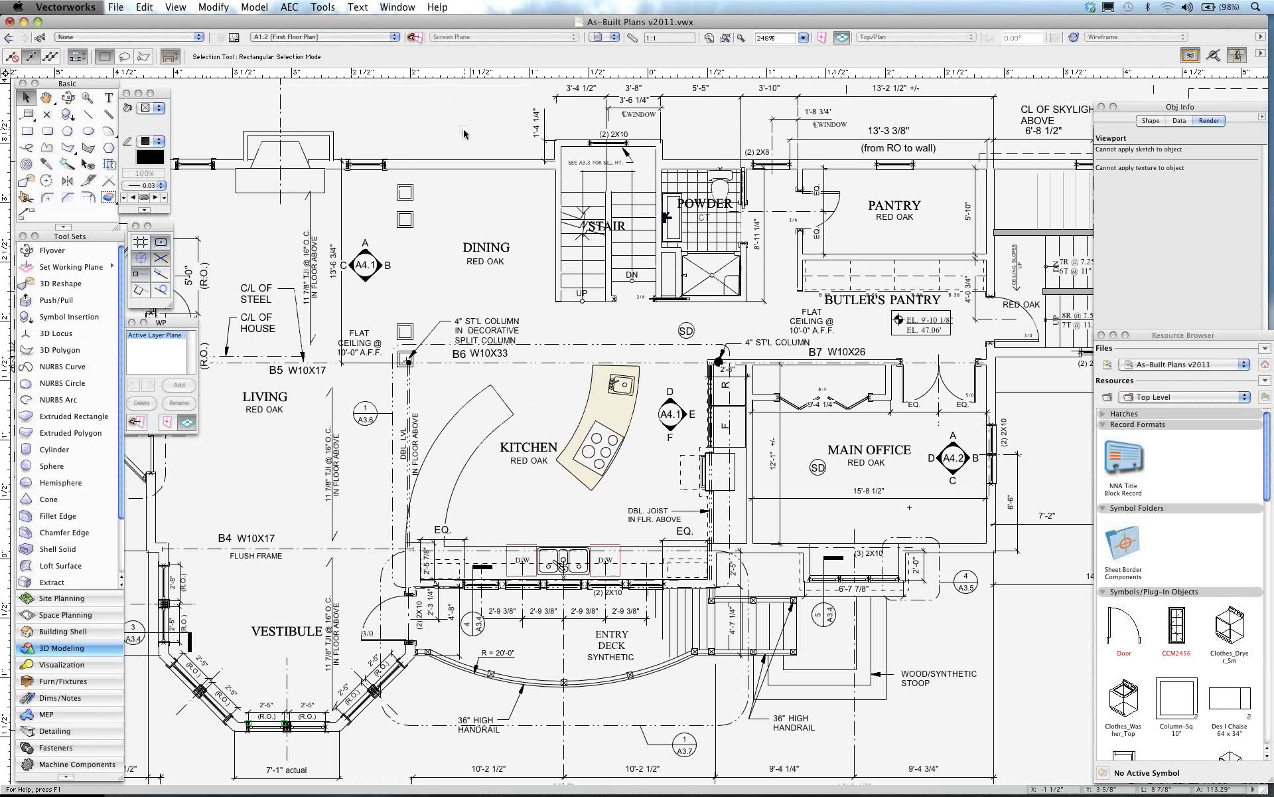
pyautogui.scroll(-2, 478, 159)
pyautogui.scroll(-2, 485, 164)
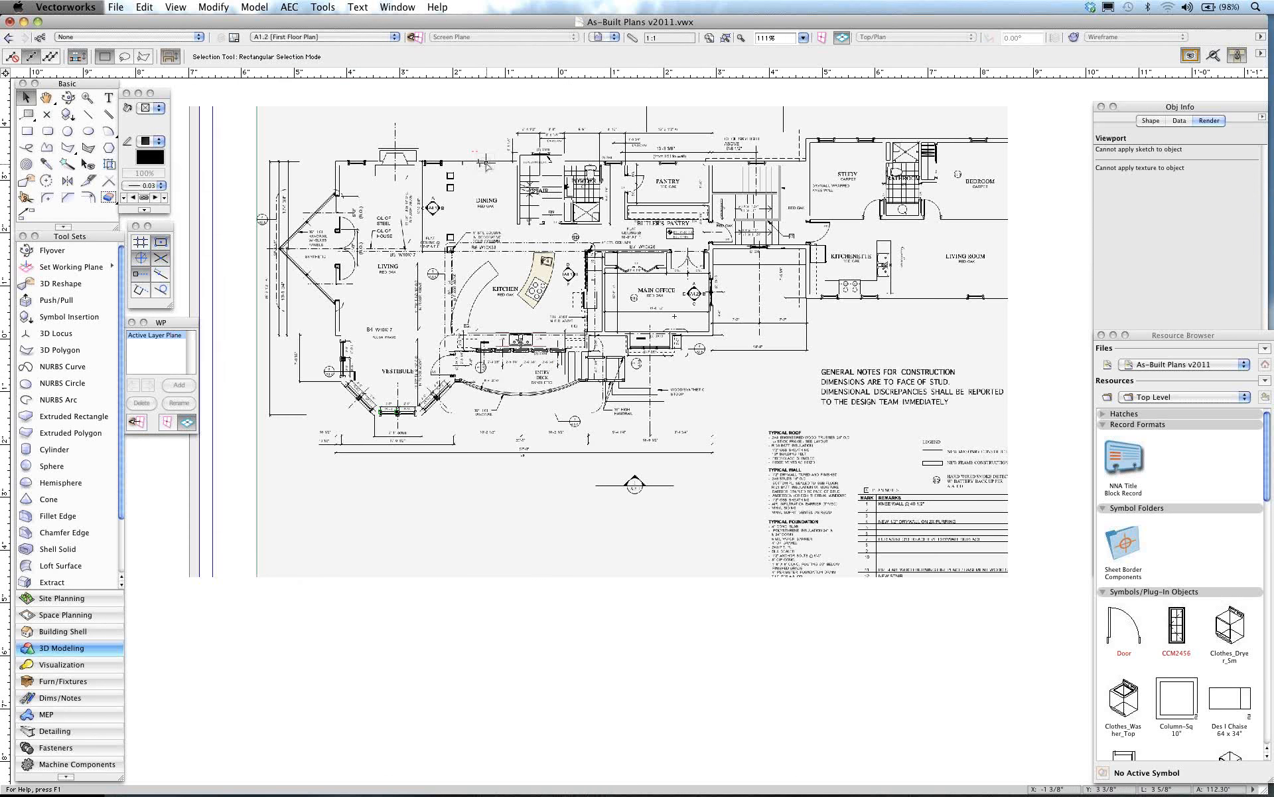
pyautogui.scroll(-2, 485, 162)
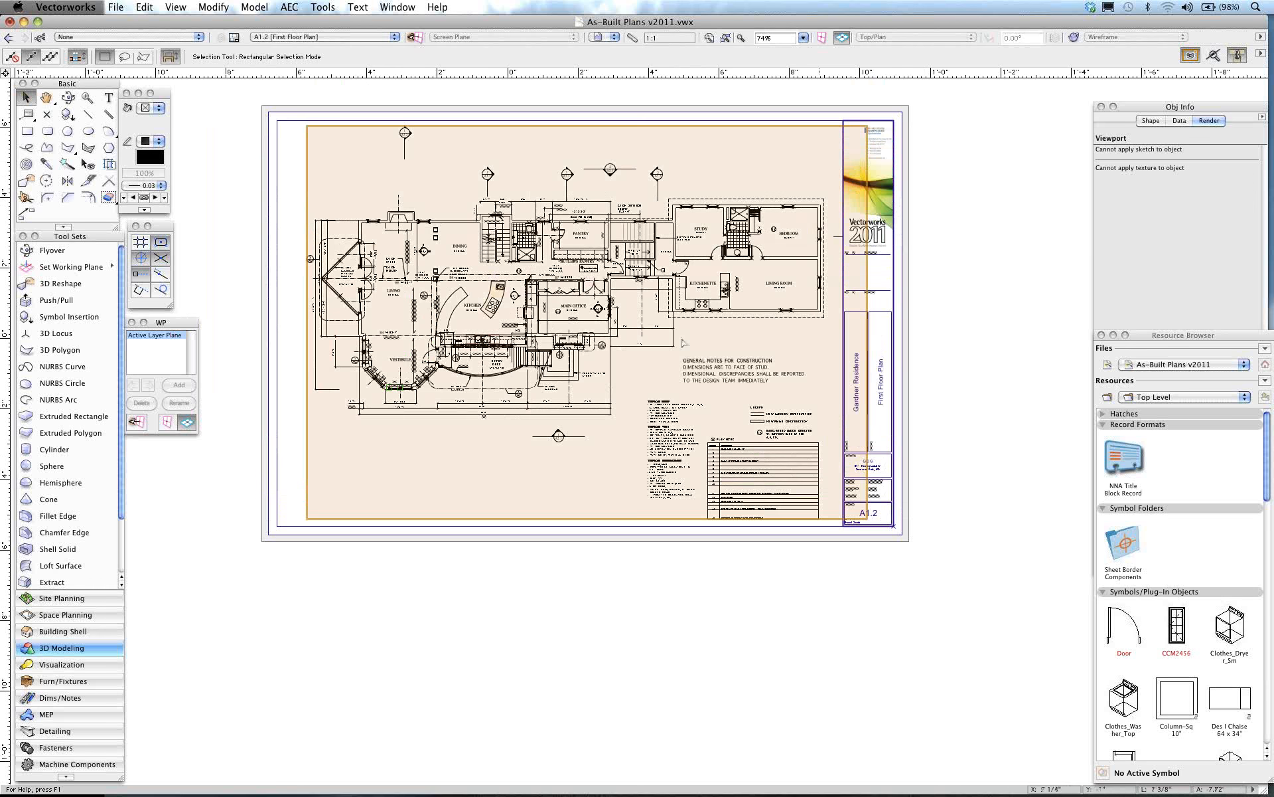
pyautogui.scroll(2, 960, 339)
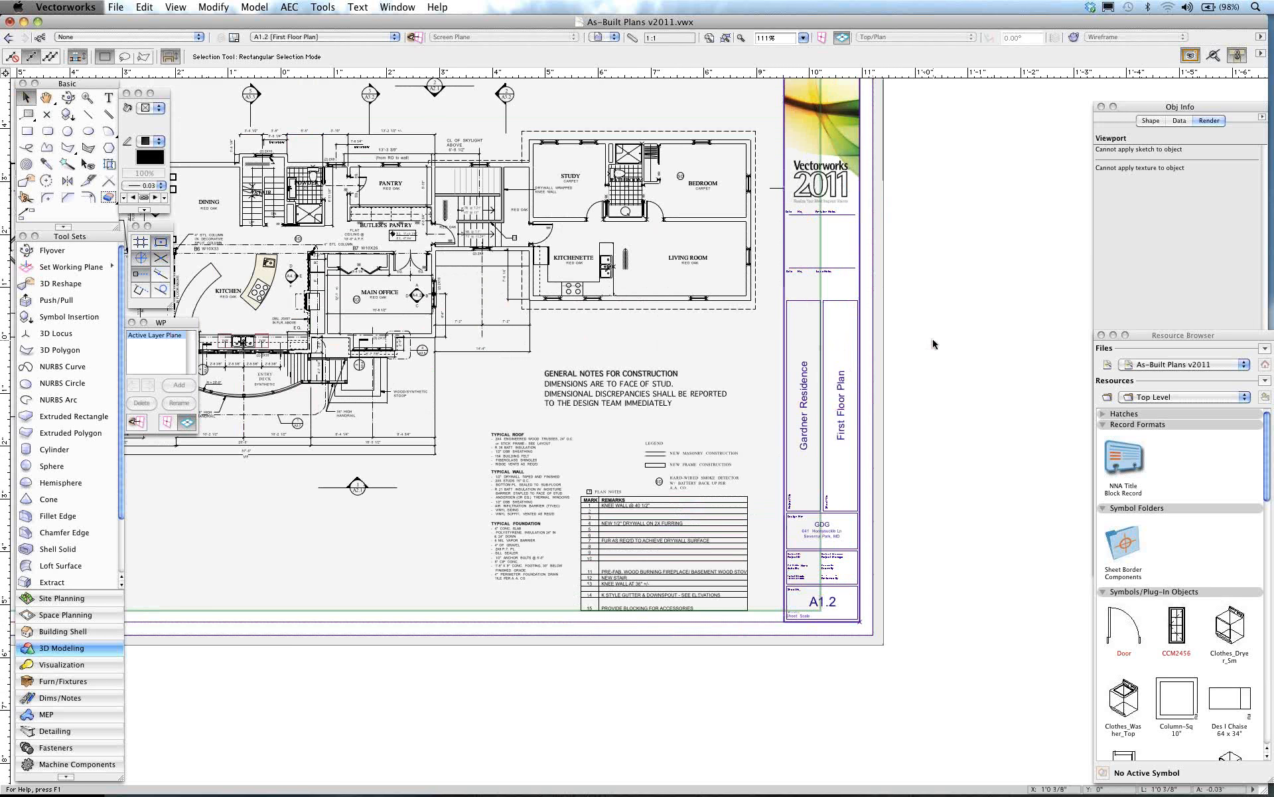
# Step: Move the Object Info palette inward over the drawing area and show the first floor plan viewport's shape properties
pyautogui.moveTo(934, 343); pyautogui.dragTo(1026, 413, button='middle')
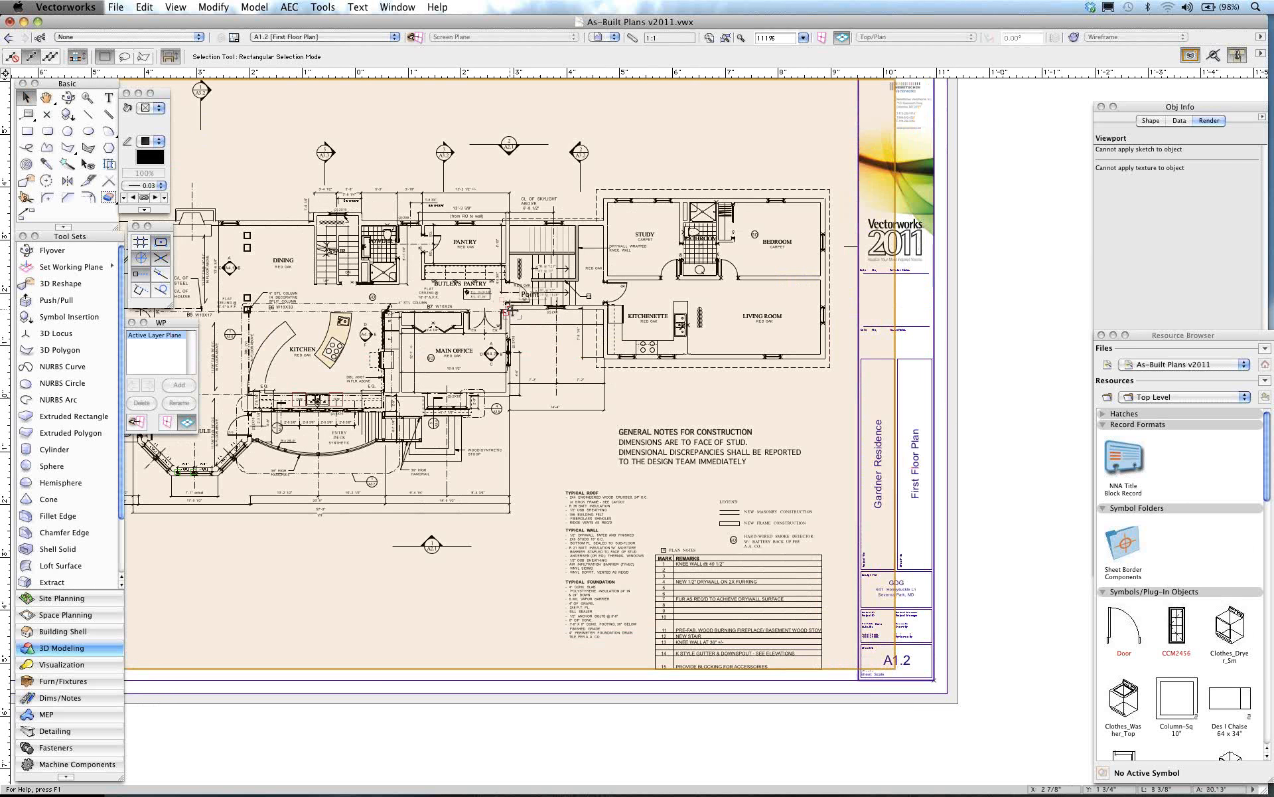
pyautogui.moveTo(1133, 110); pyautogui.dragTo(1056, 98)
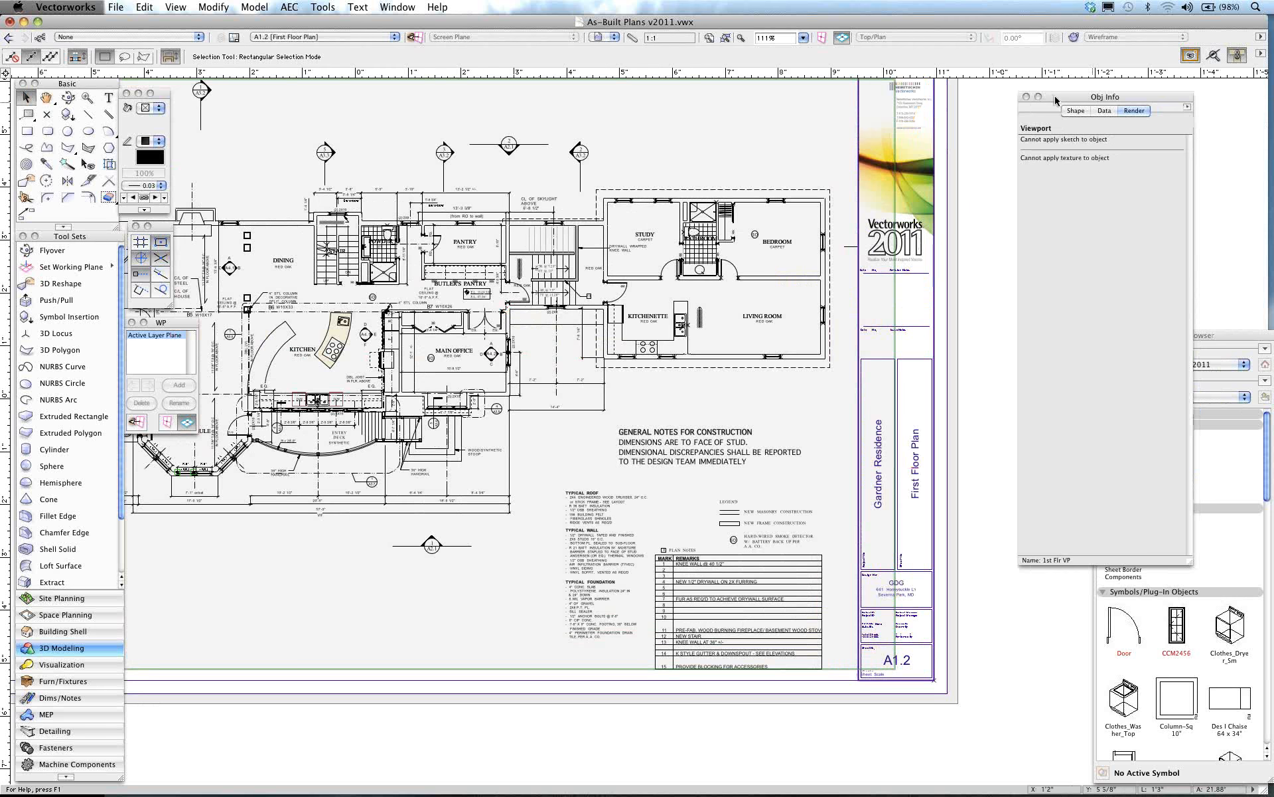
pyautogui.click(1151, 120)
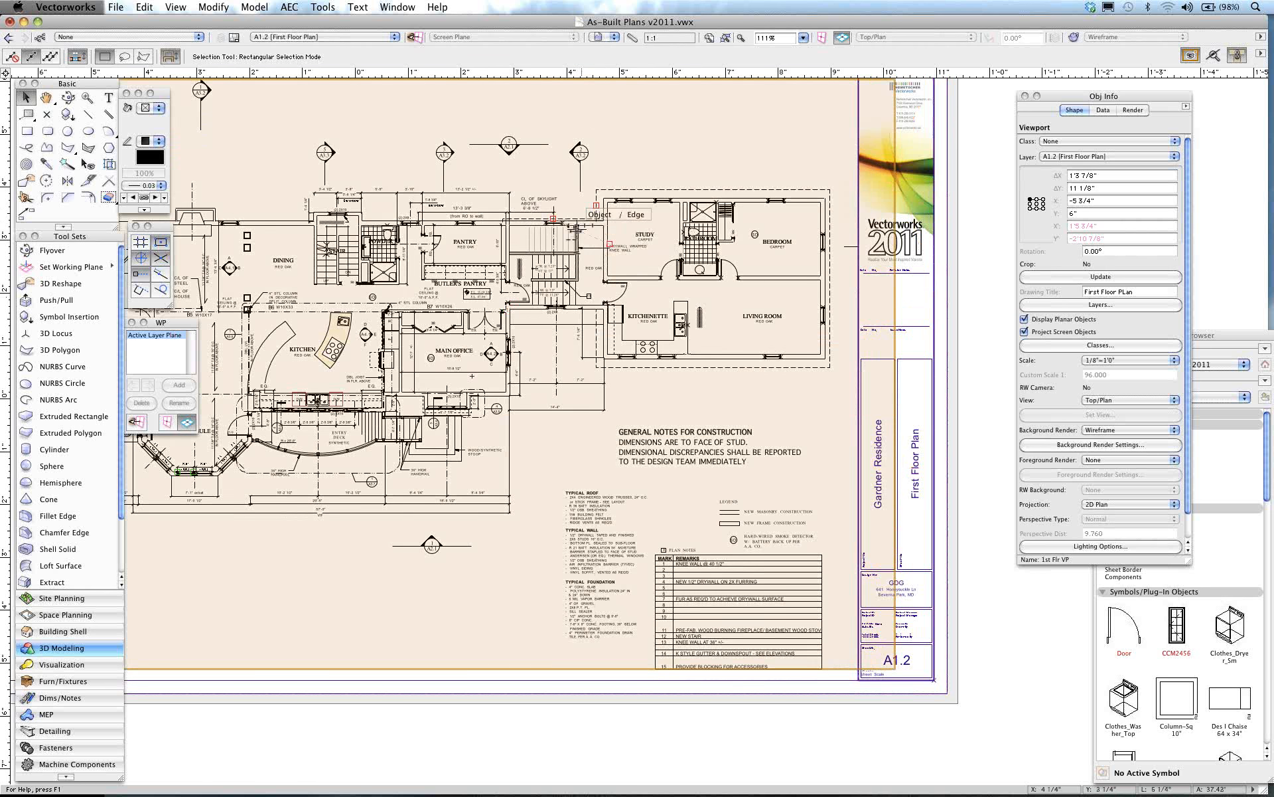
# Step: Restore the Build 1 saved view and examine the exterior wall components along the dining room
pyautogui.click(612, 37)
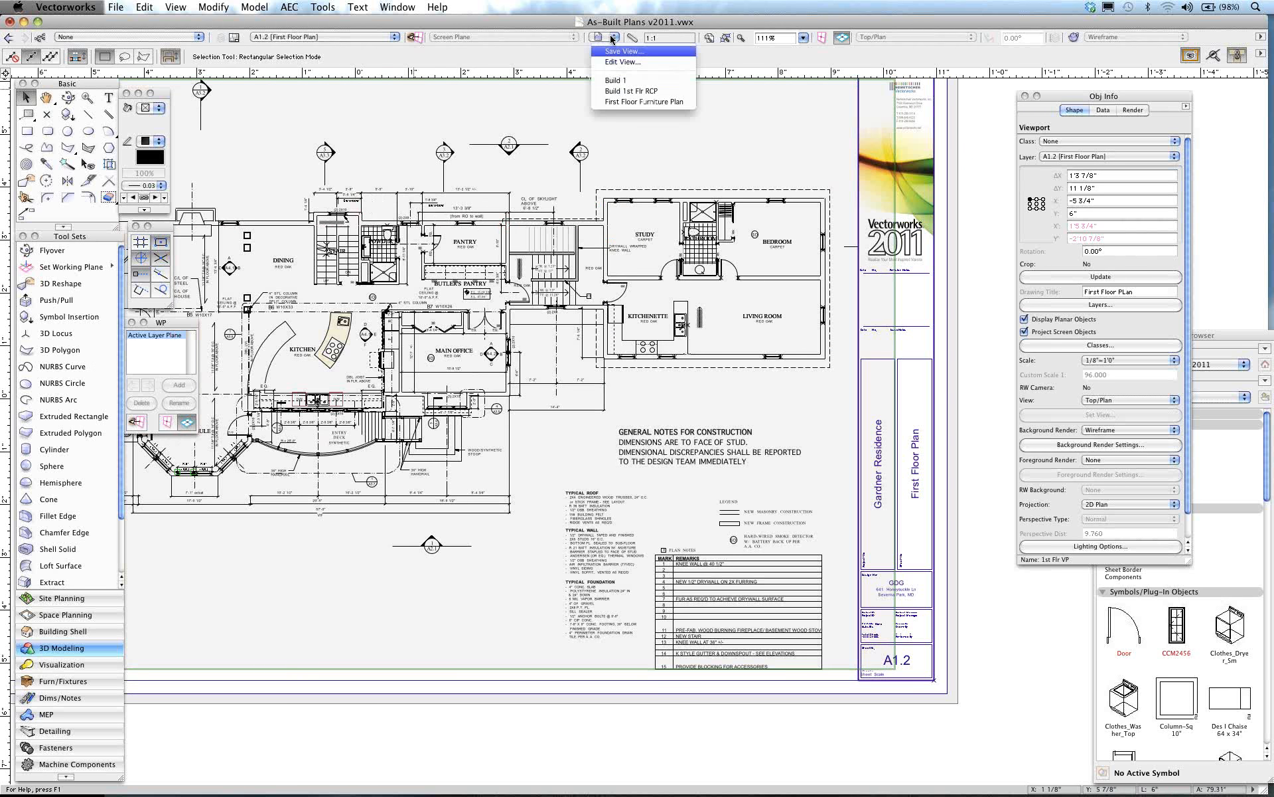
pyautogui.click(616, 80)
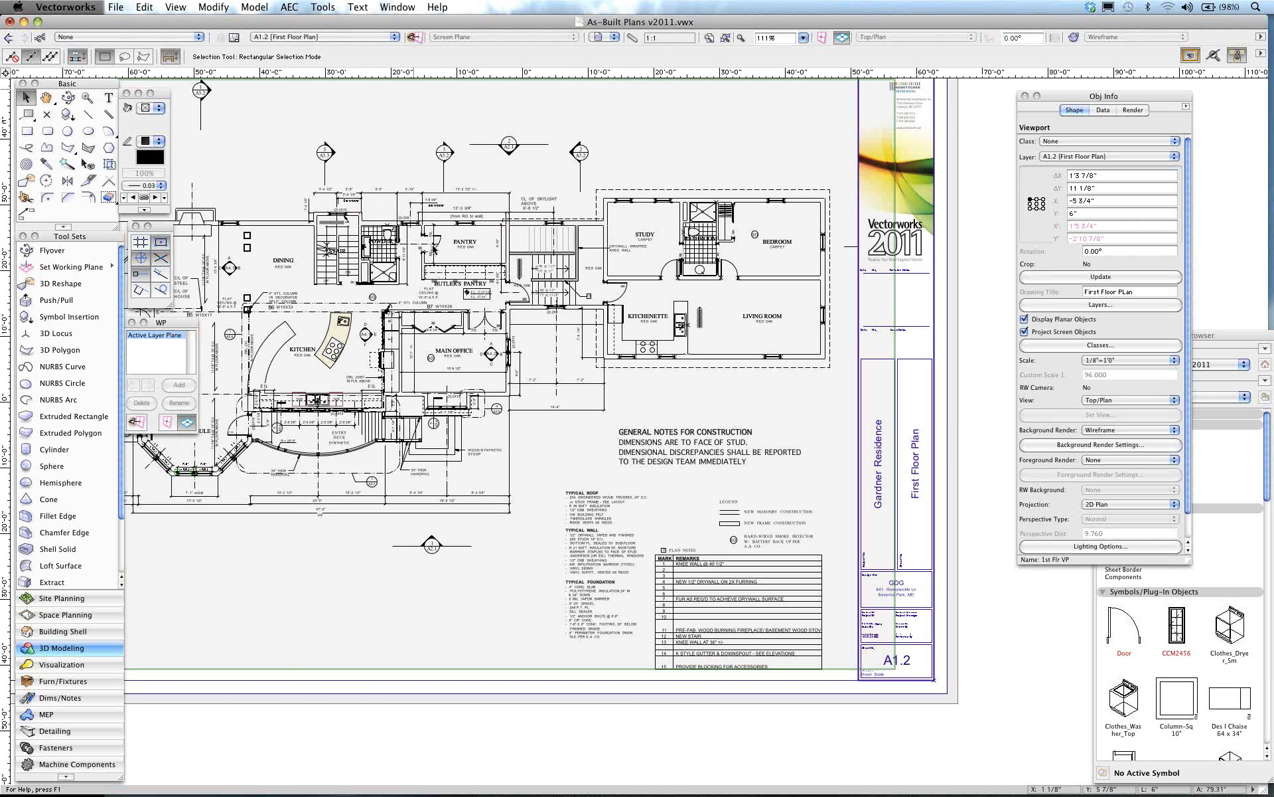
pyautogui.scroll(3, 438, 255)
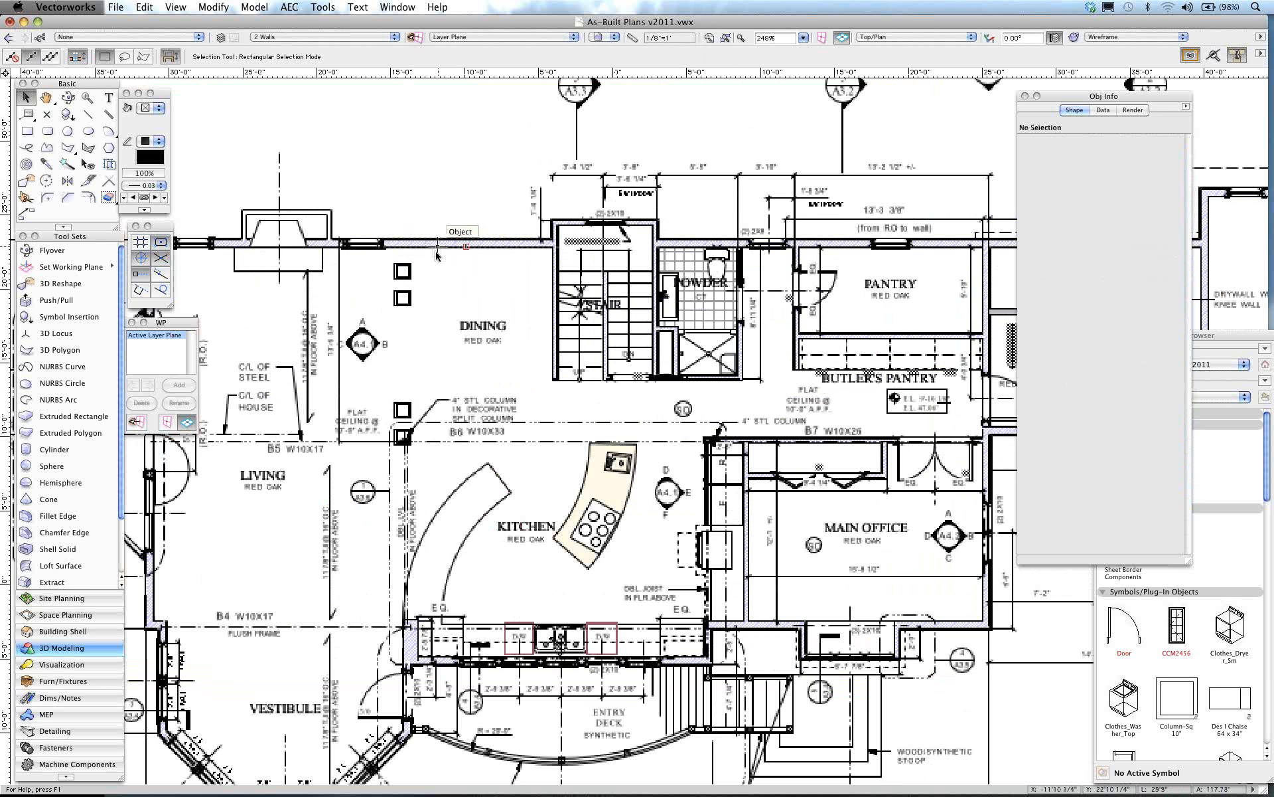
pyautogui.scroll(3, 436, 254)
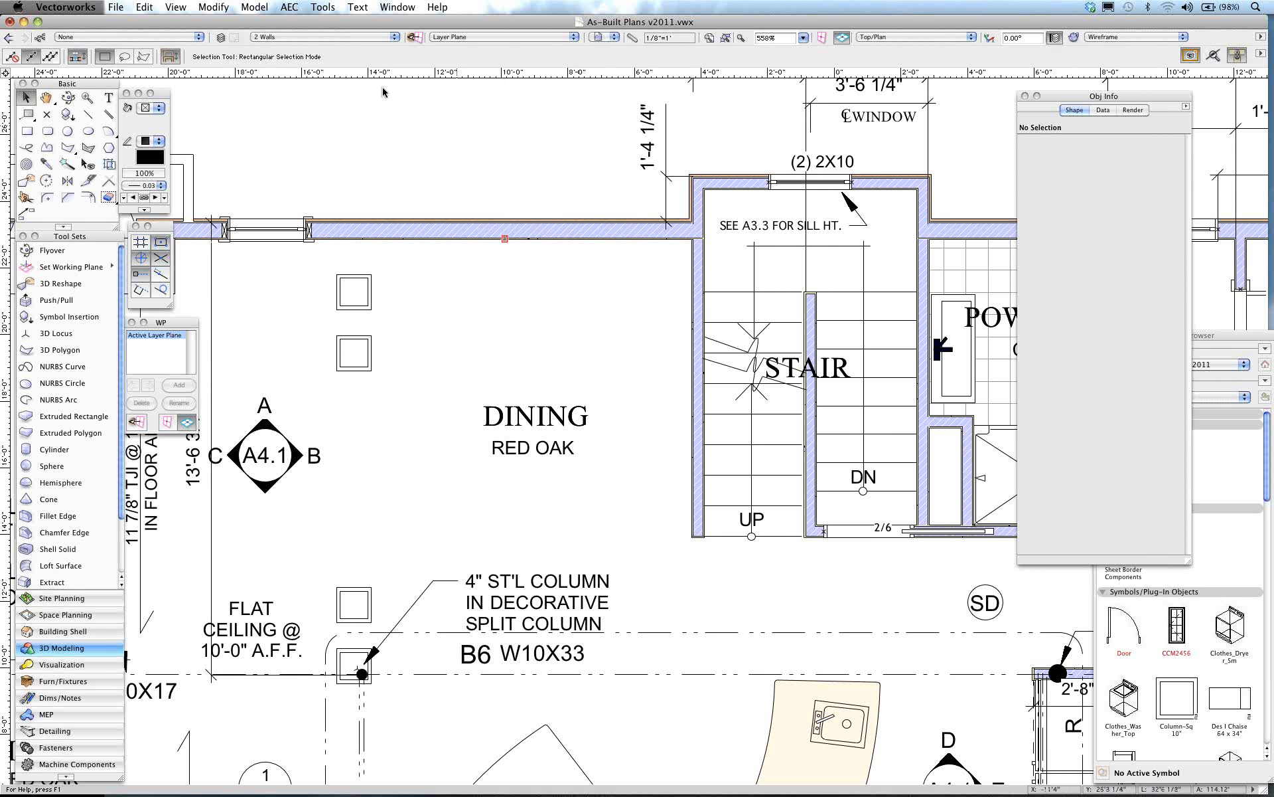
# Step: Return to sheet layer A1.2 [First Floor Plan] and review its viewport's class visibilities, leaving the settings without changes
pyautogui.click(338, 37)
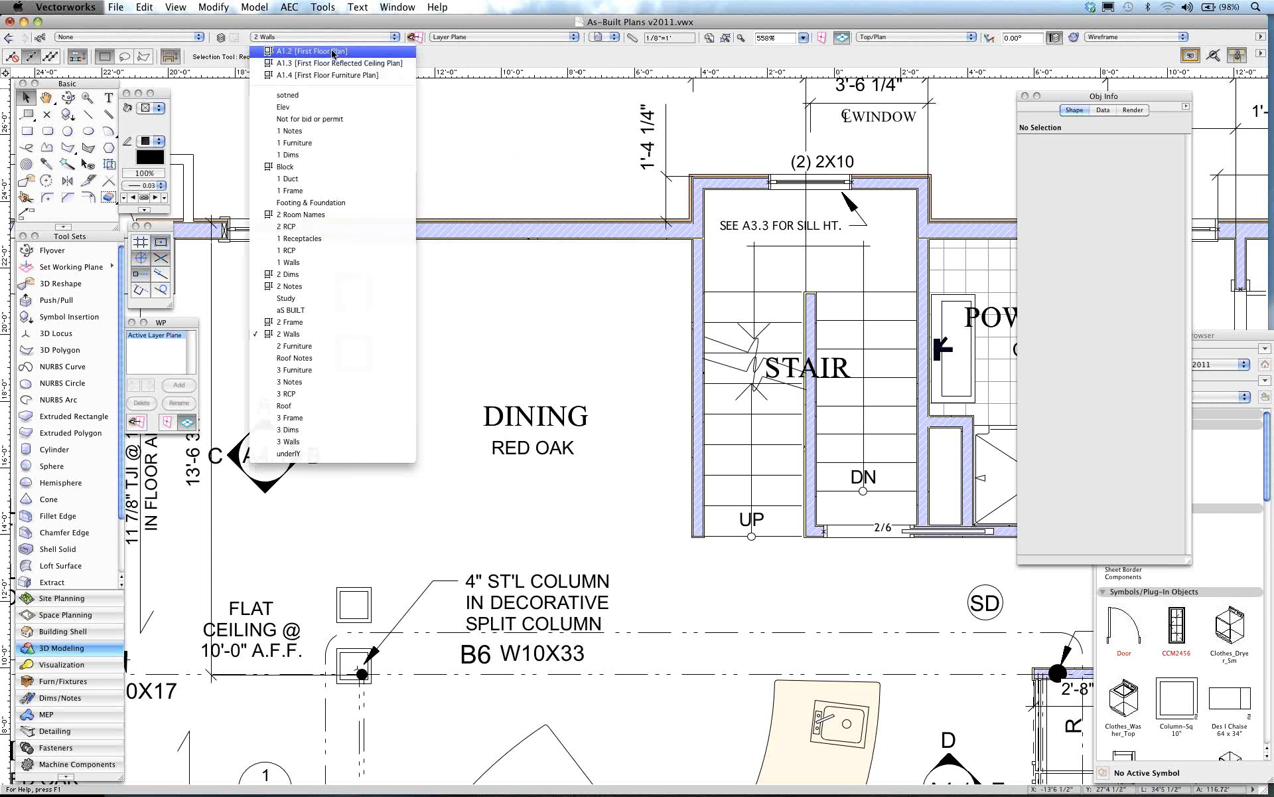
pyautogui.click(332, 52)
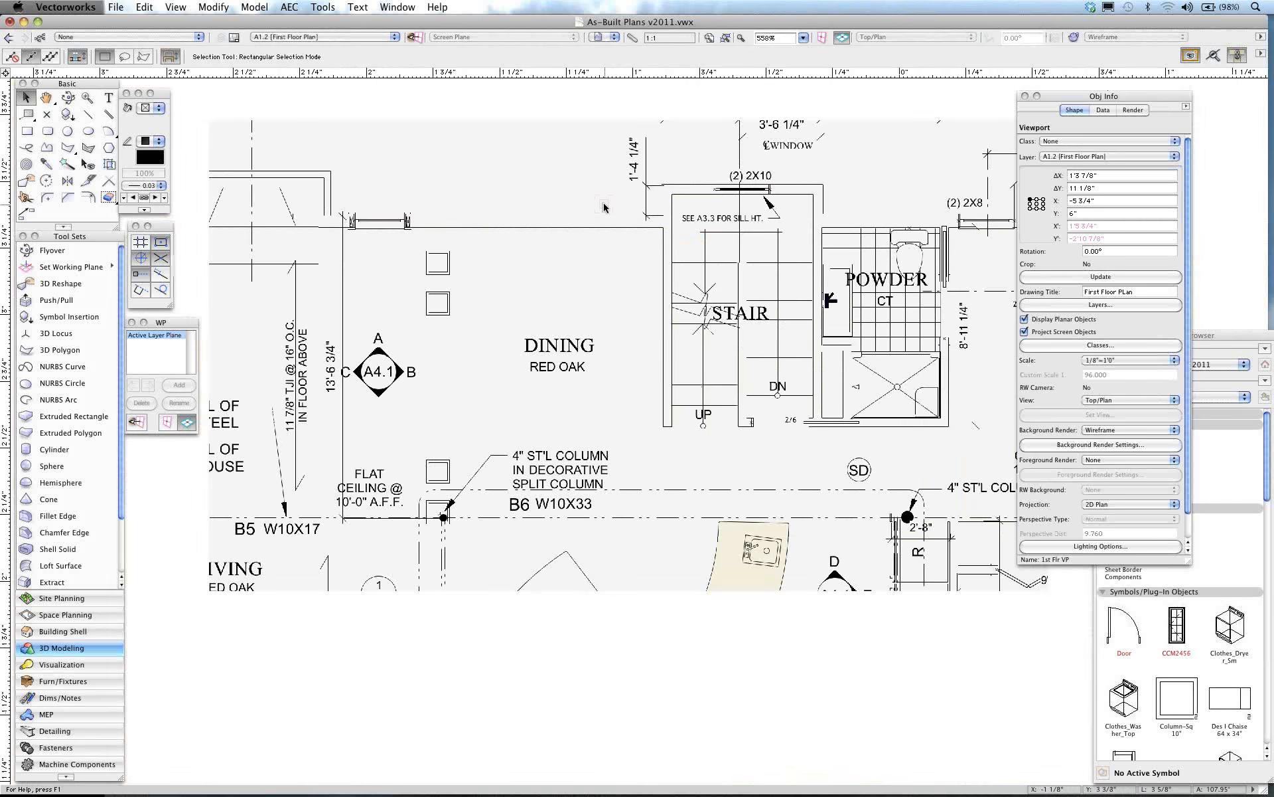
pyautogui.scroll(-3, 604, 208)
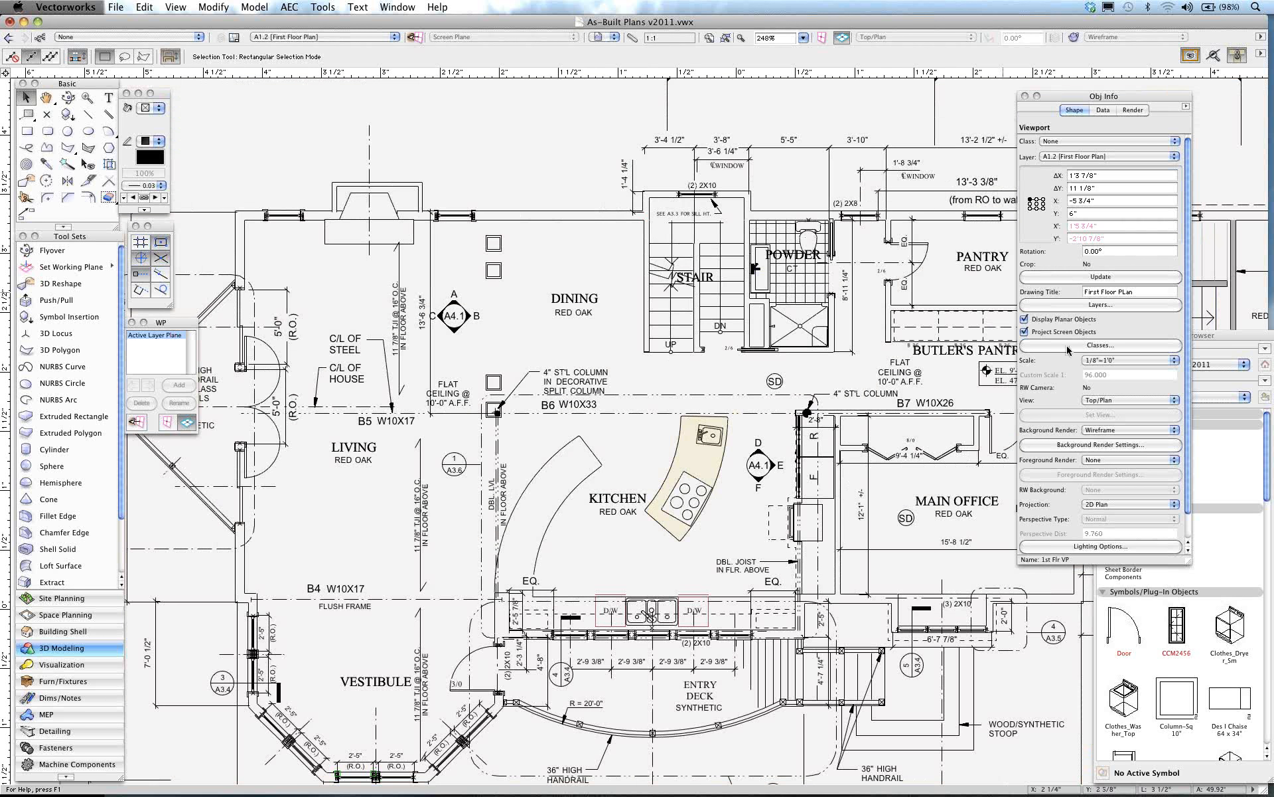
pyautogui.click(1068, 348)
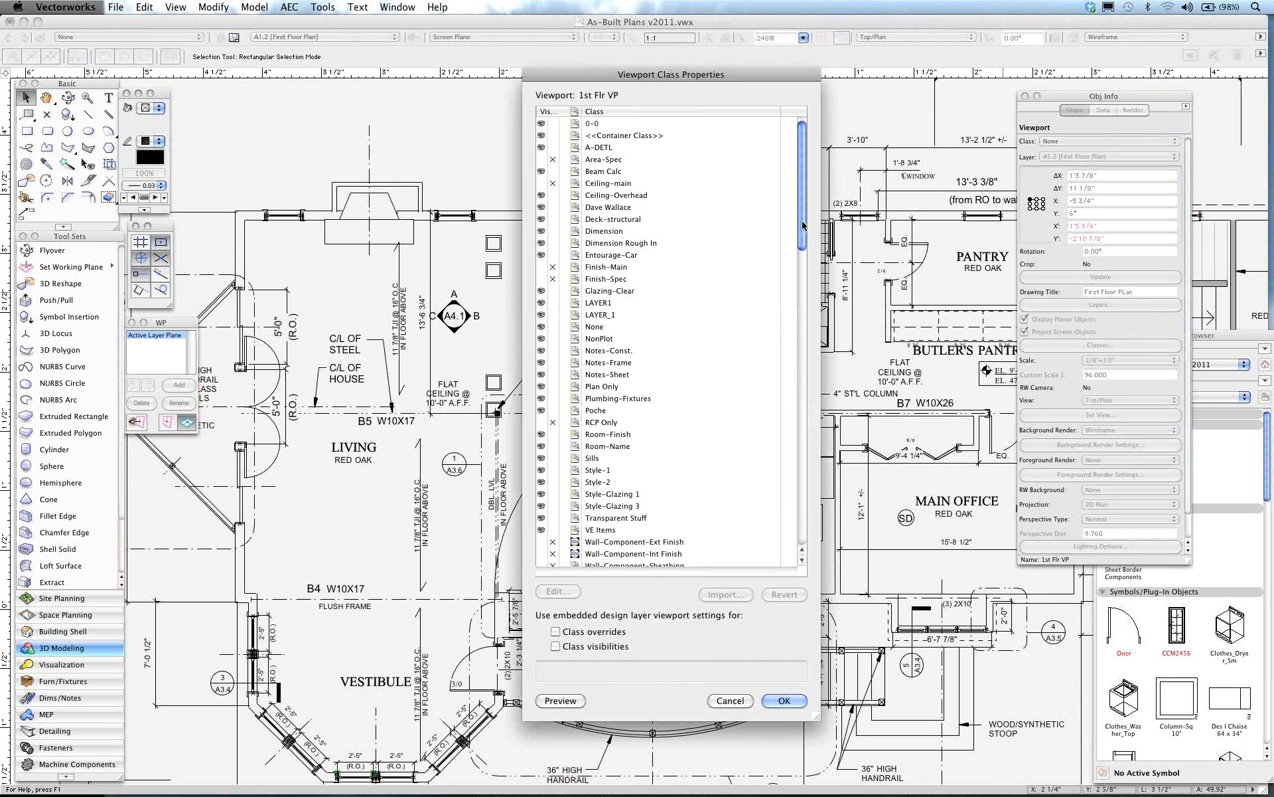
pyautogui.moveTo(803, 225); pyautogui.dragTo(793, 523)
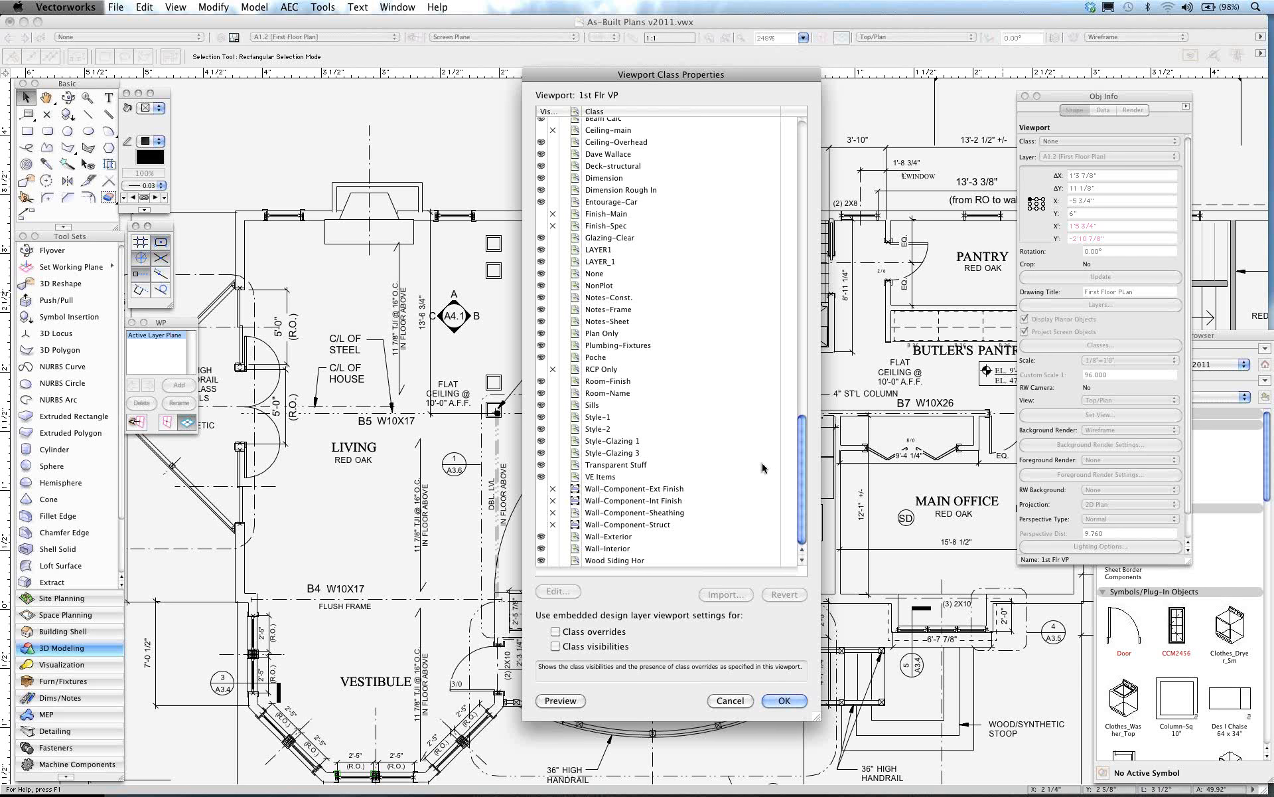
pyautogui.click(730, 701)
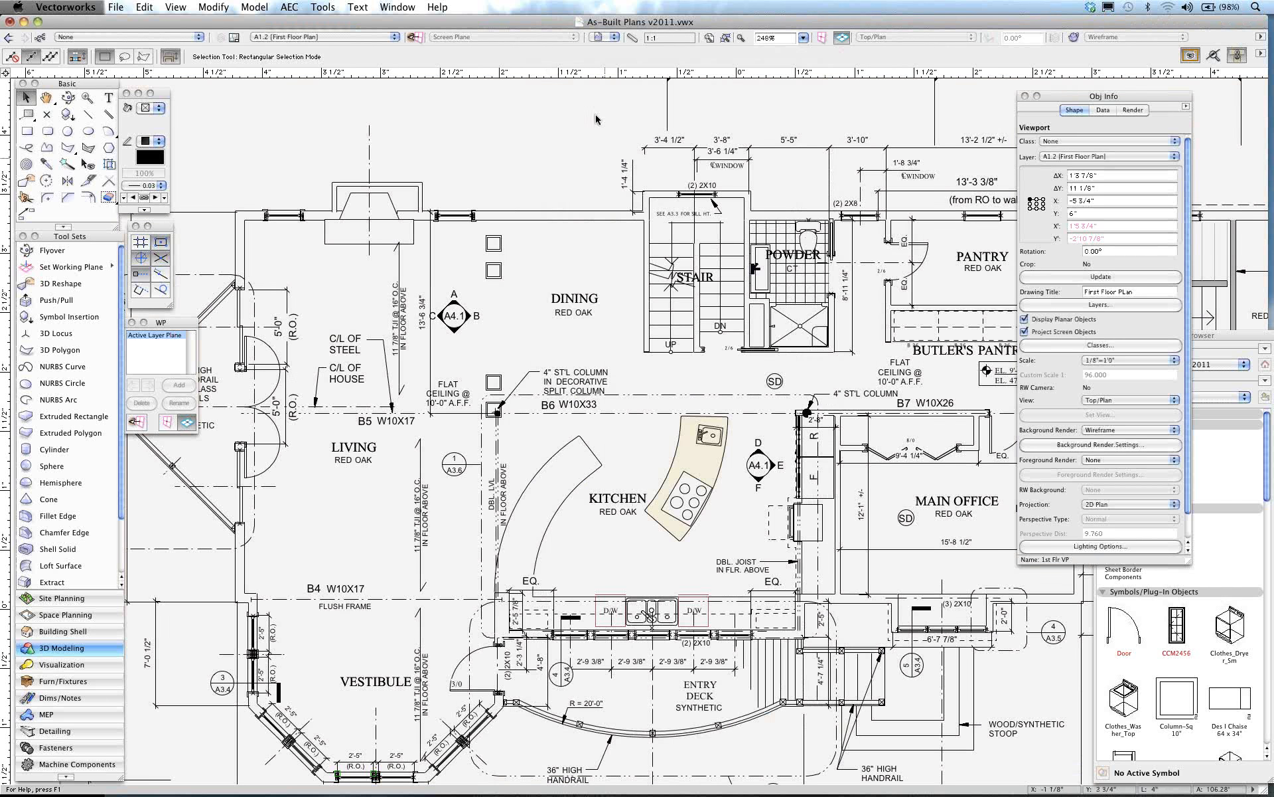
# Step: Restore the Build 1st Flr RCP saved view and examine the reflected ceiling plan
pyautogui.click(609, 35)
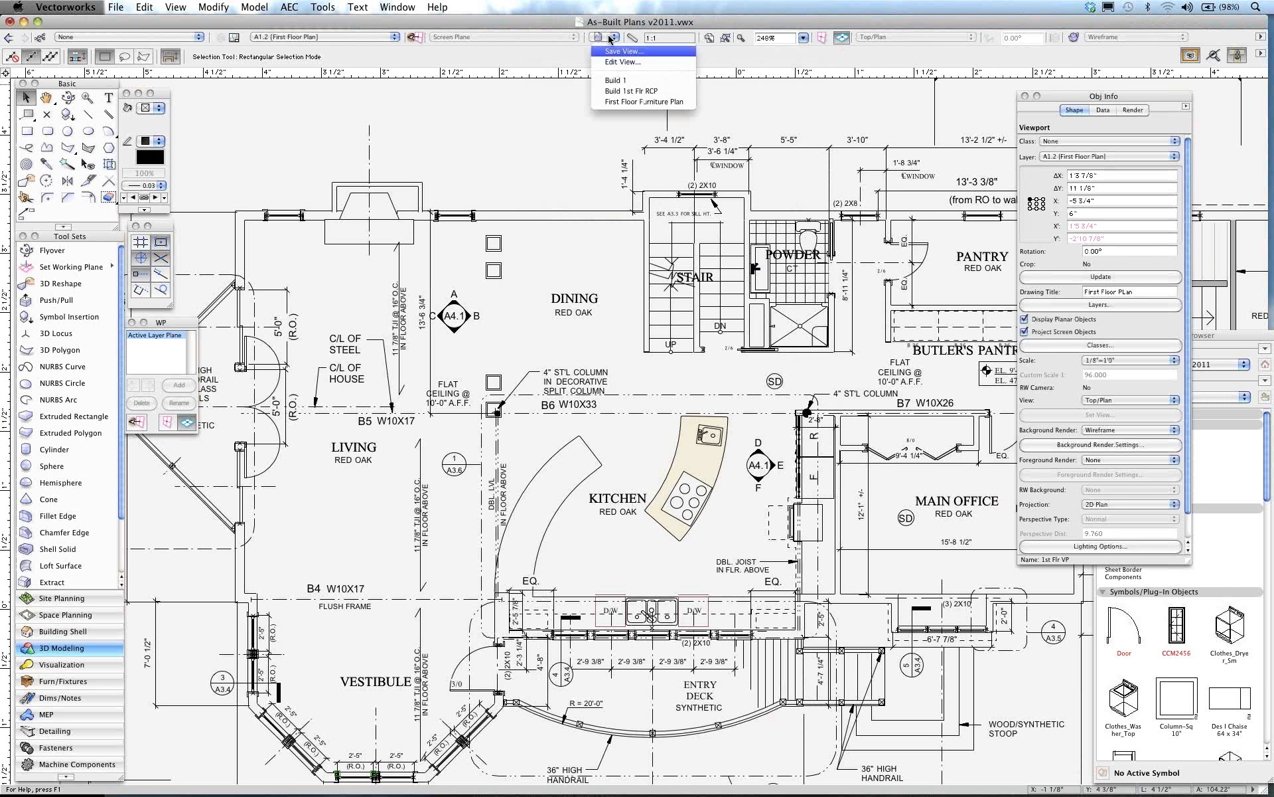
pyautogui.click(618, 90)
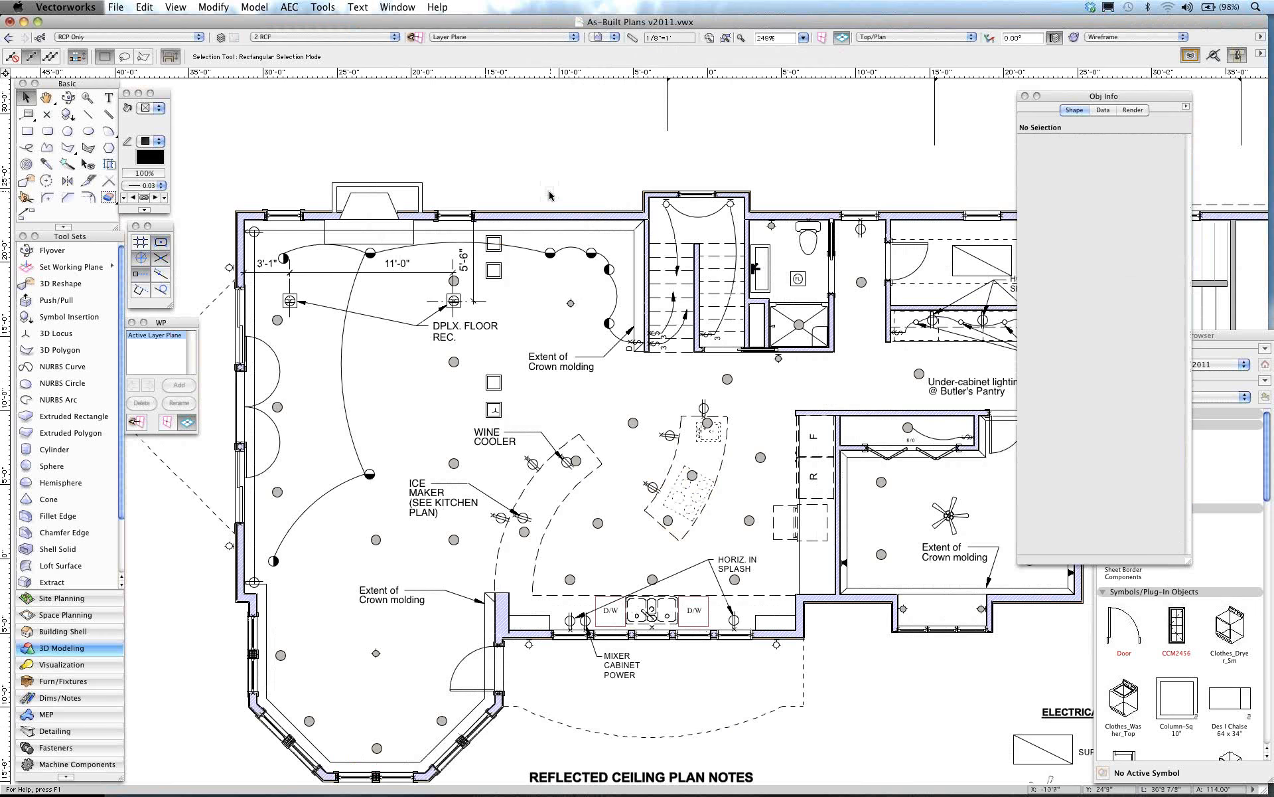
pyautogui.scroll(-2, 548, 194)
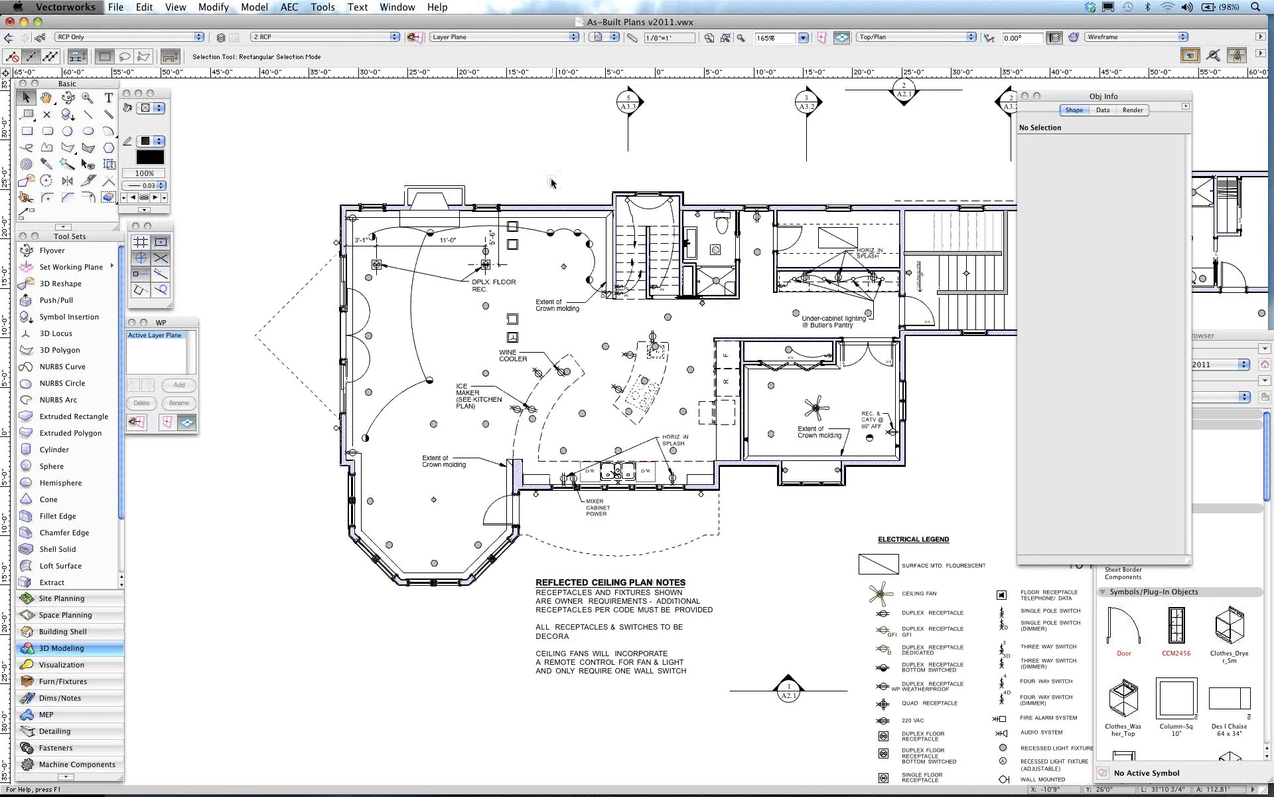
pyautogui.moveTo(552, 183); pyautogui.dragTo(398, 235, button='middle')
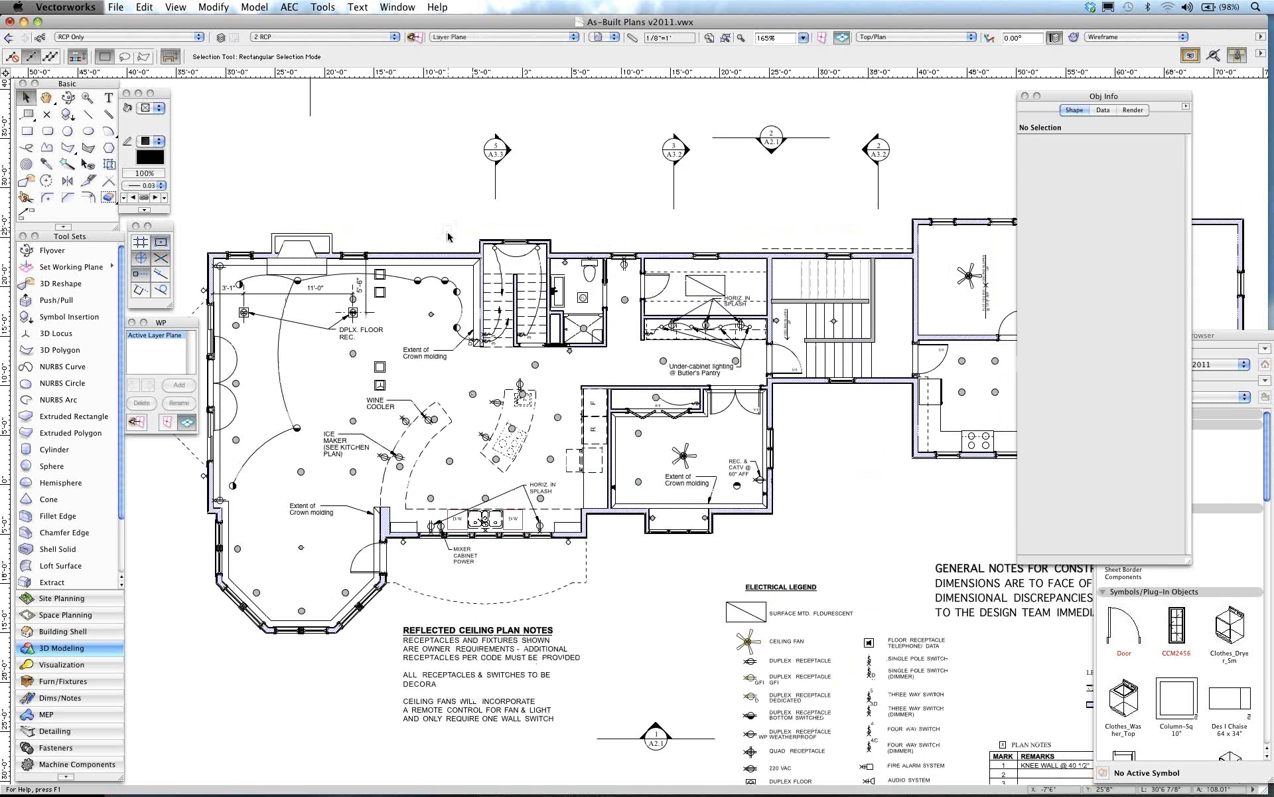
# Step: Switch to sheet layer A1.3 [First Floor Reflected Ceiling Plan] and examine the sheet and the dining room's exterior wall
pyautogui.click(332, 38)
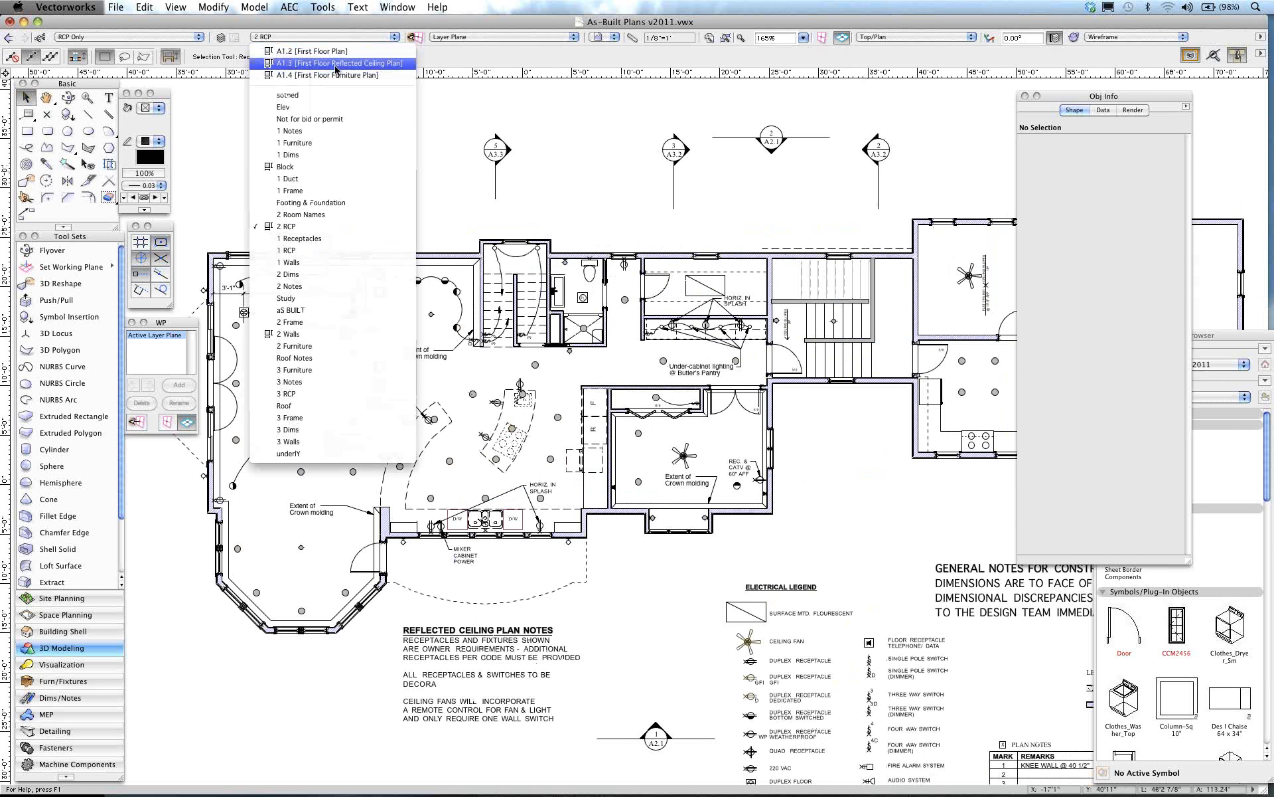
pyautogui.click(332, 63)
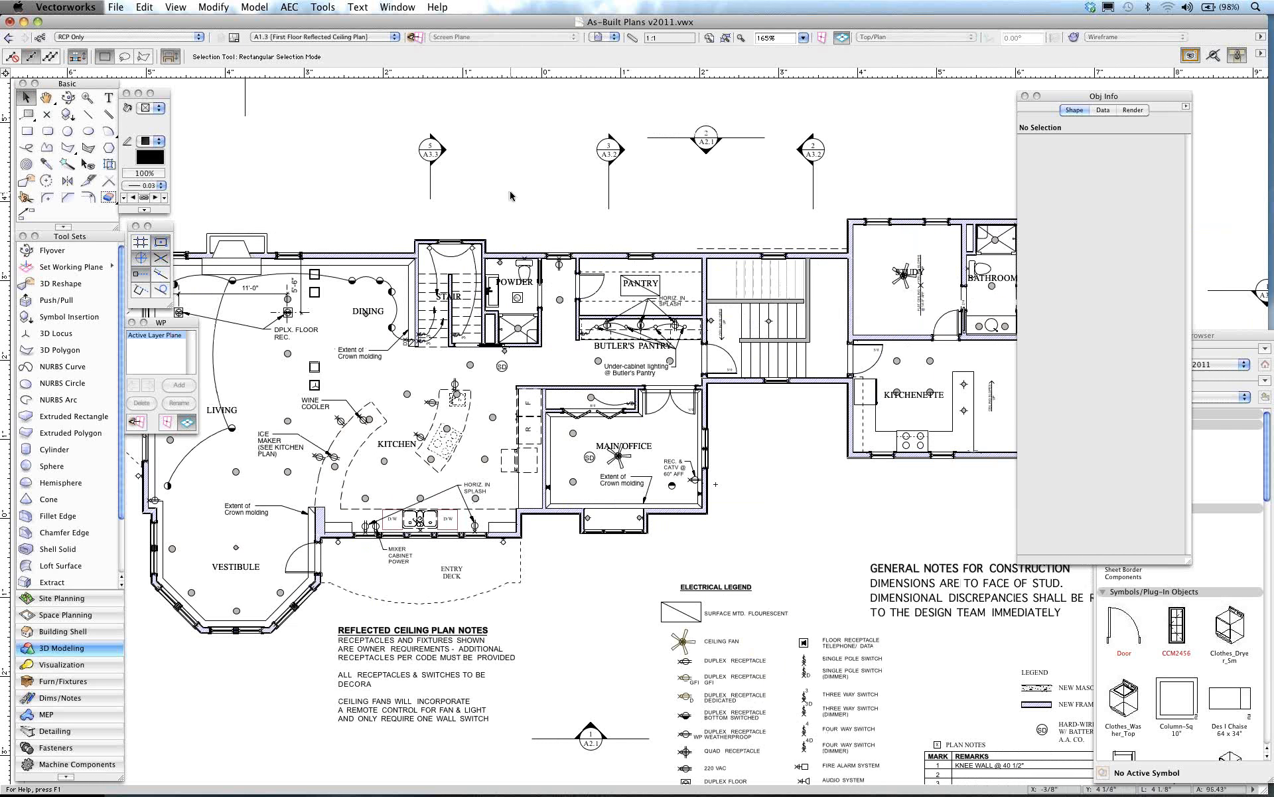
pyautogui.scroll(-2, 511, 195)
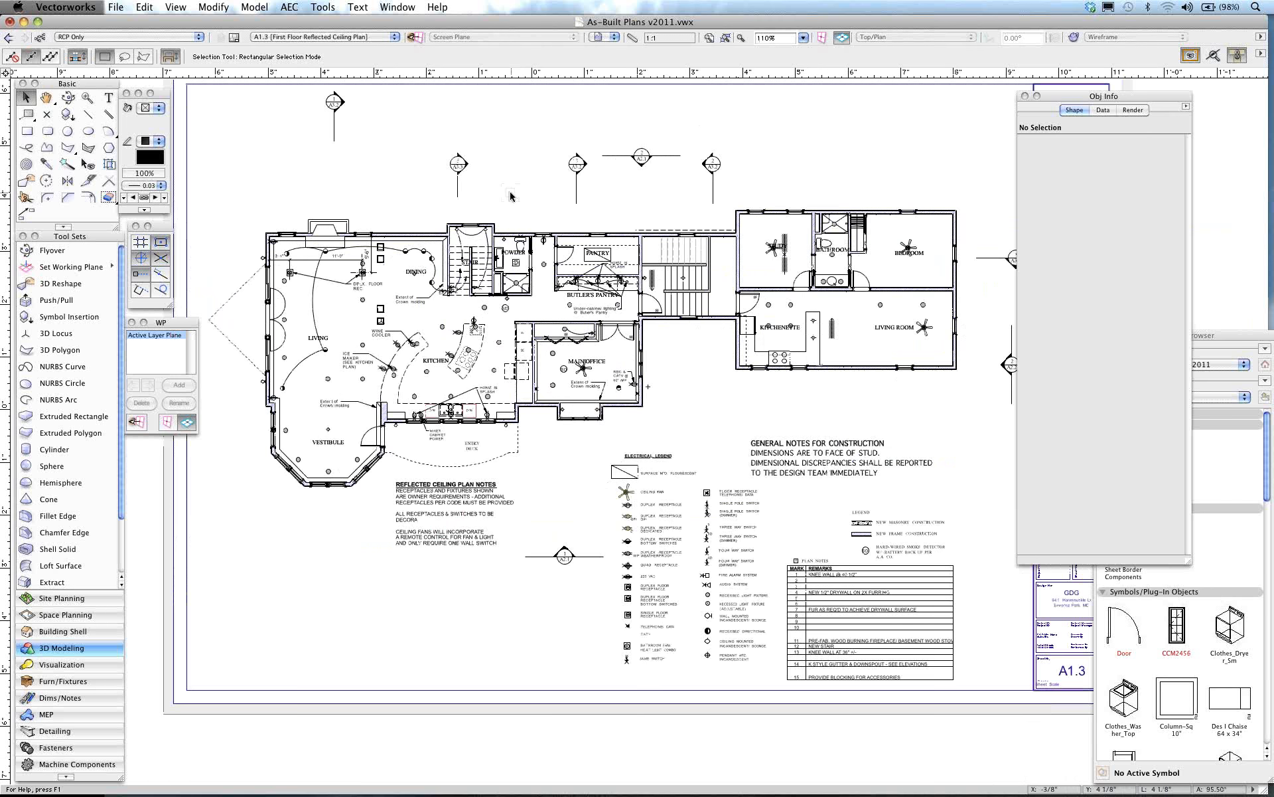
pyautogui.scroll(2, 407, 218)
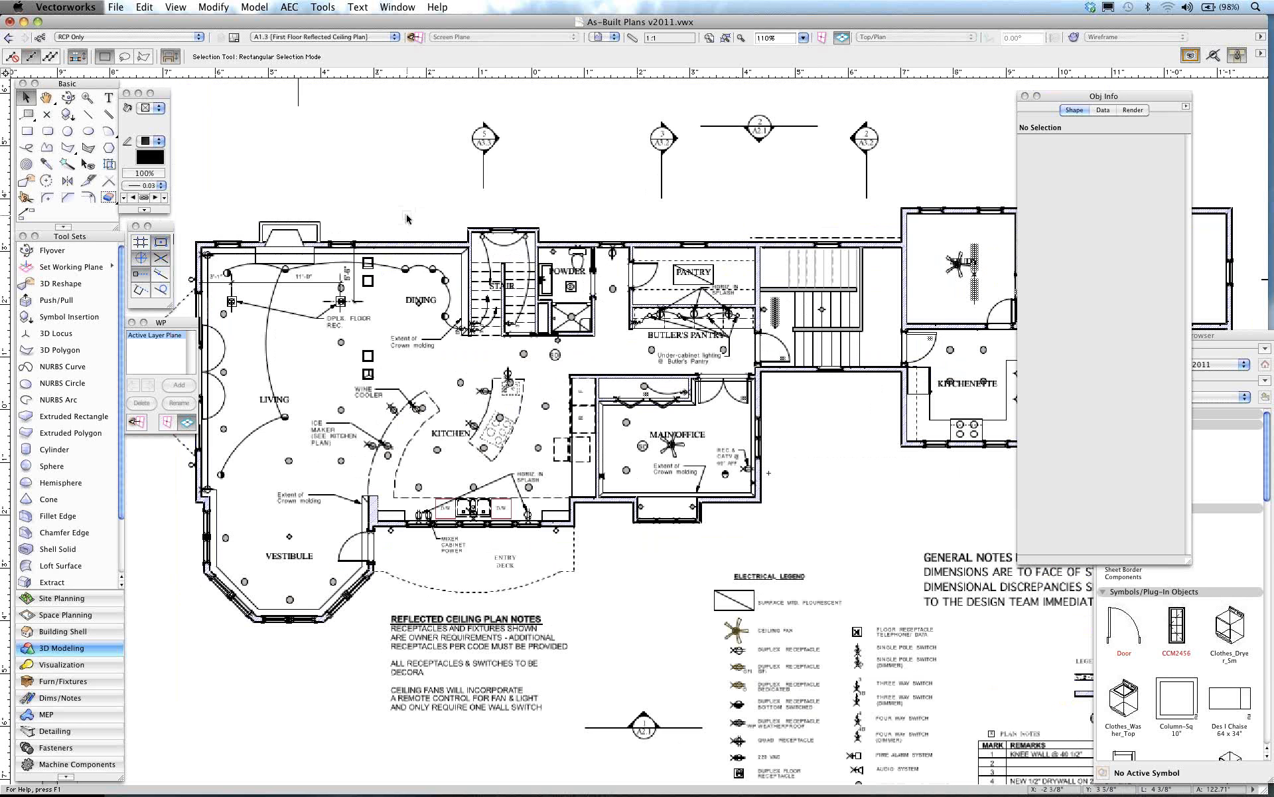
pyautogui.scroll(2, 391, 287)
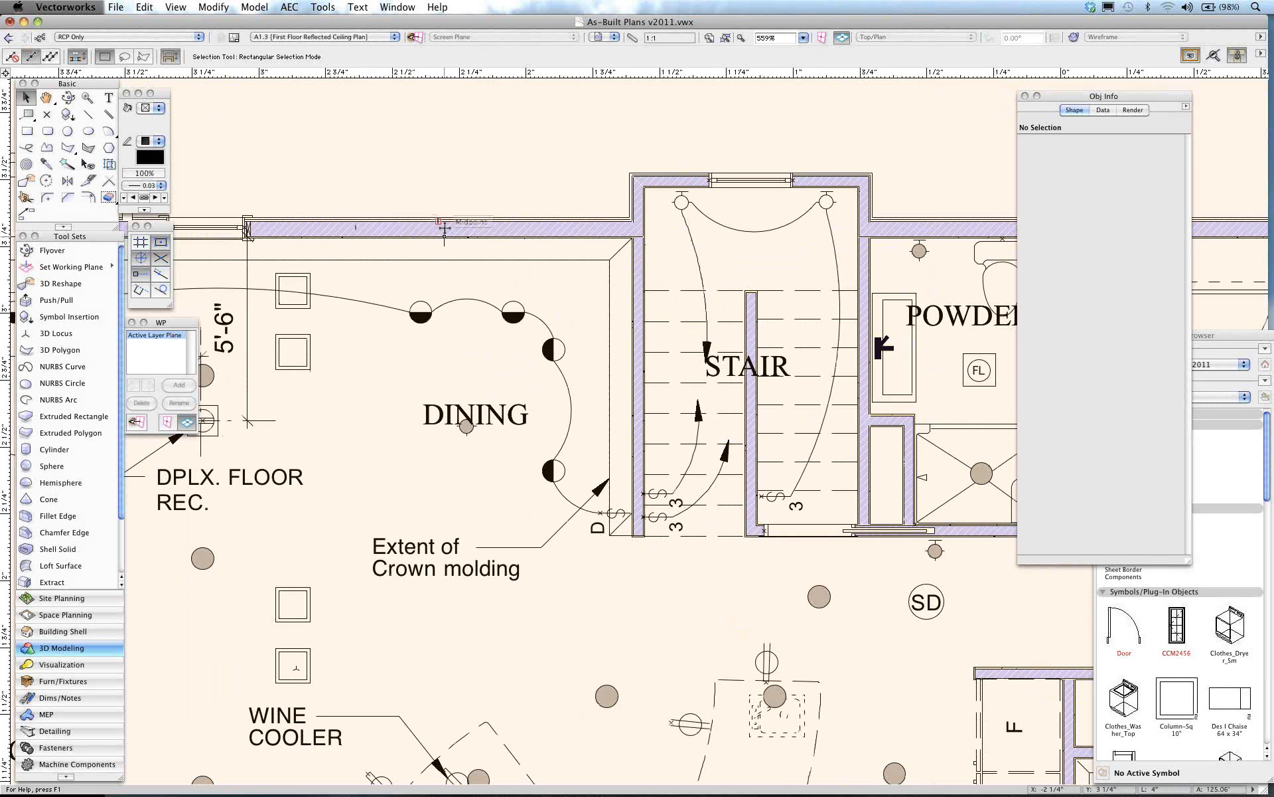
# Step: Review the reflected ceiling plan viewport's class visibilities and the Wall-Component-Ext Finish class attributes, discarding any changes
pyautogui.click(605, 237)
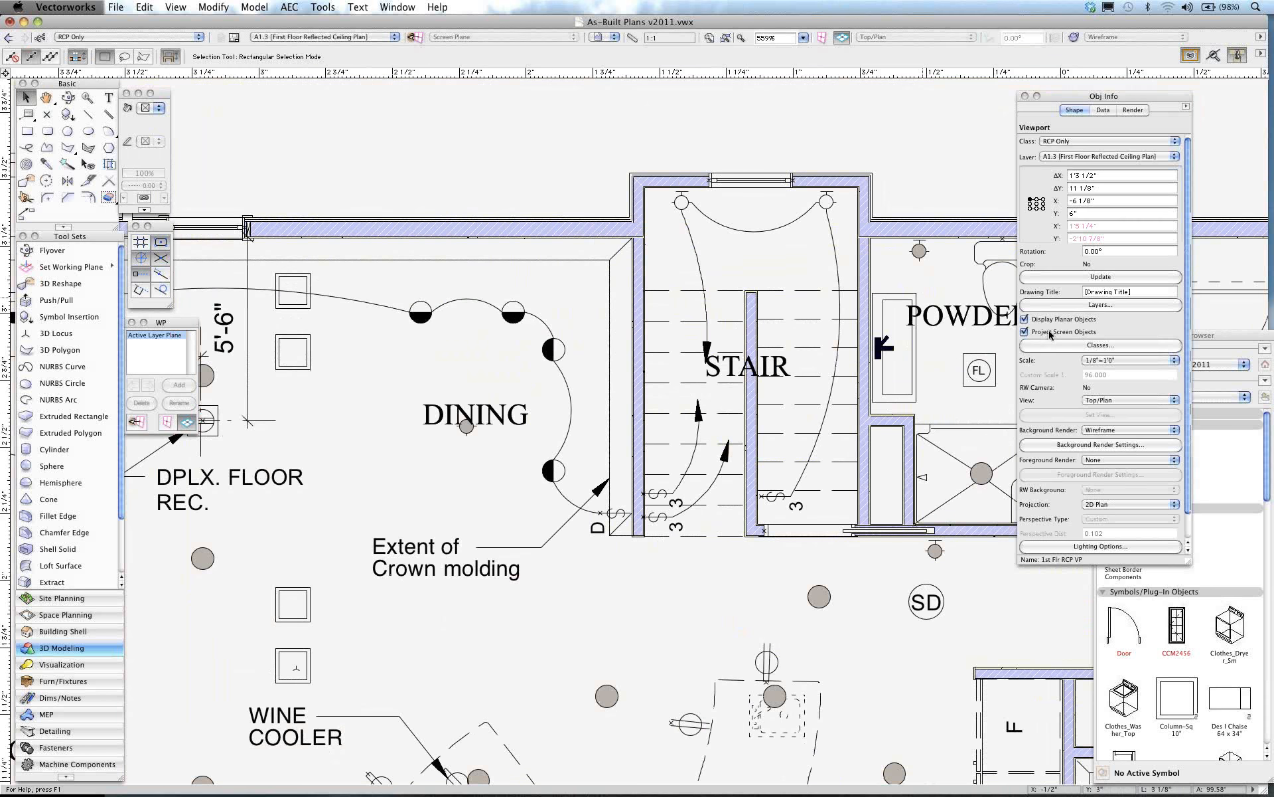
pyautogui.click(1053, 346)
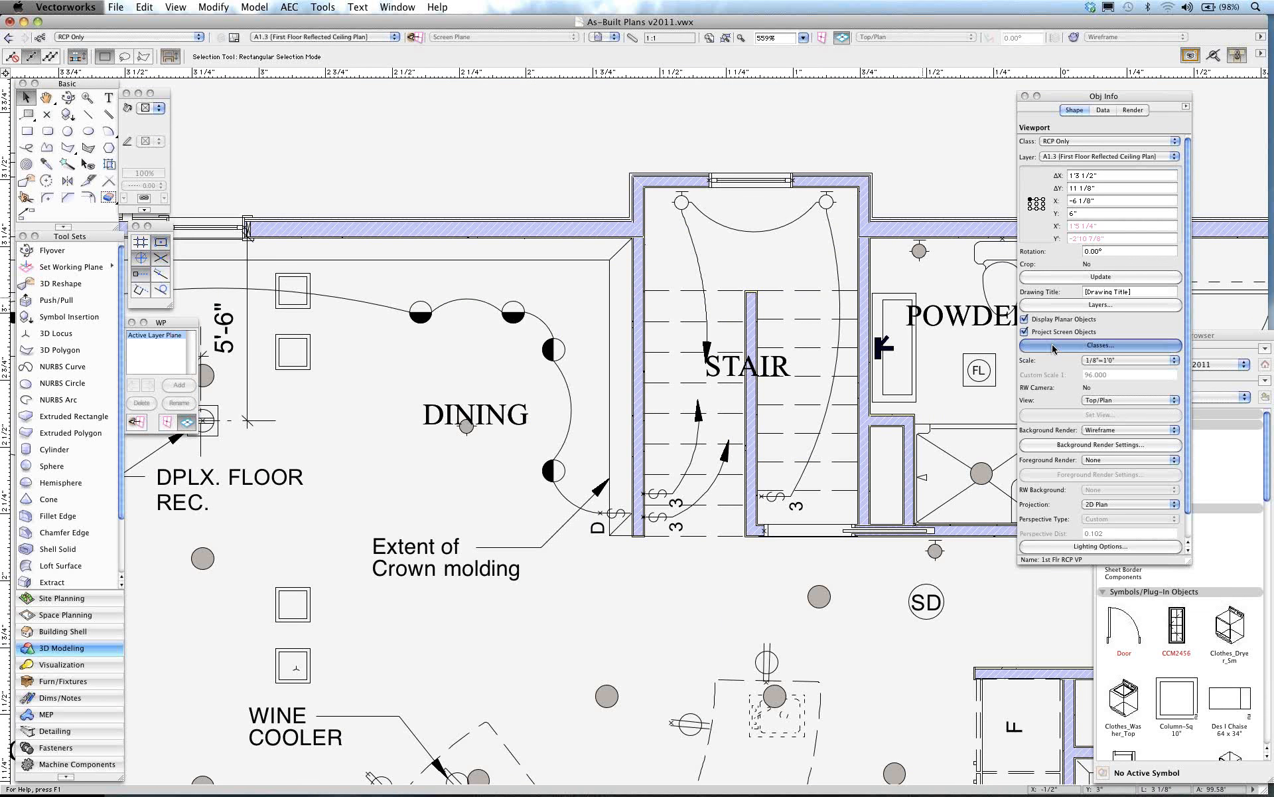
pyautogui.scroll(-5, 762, 436)
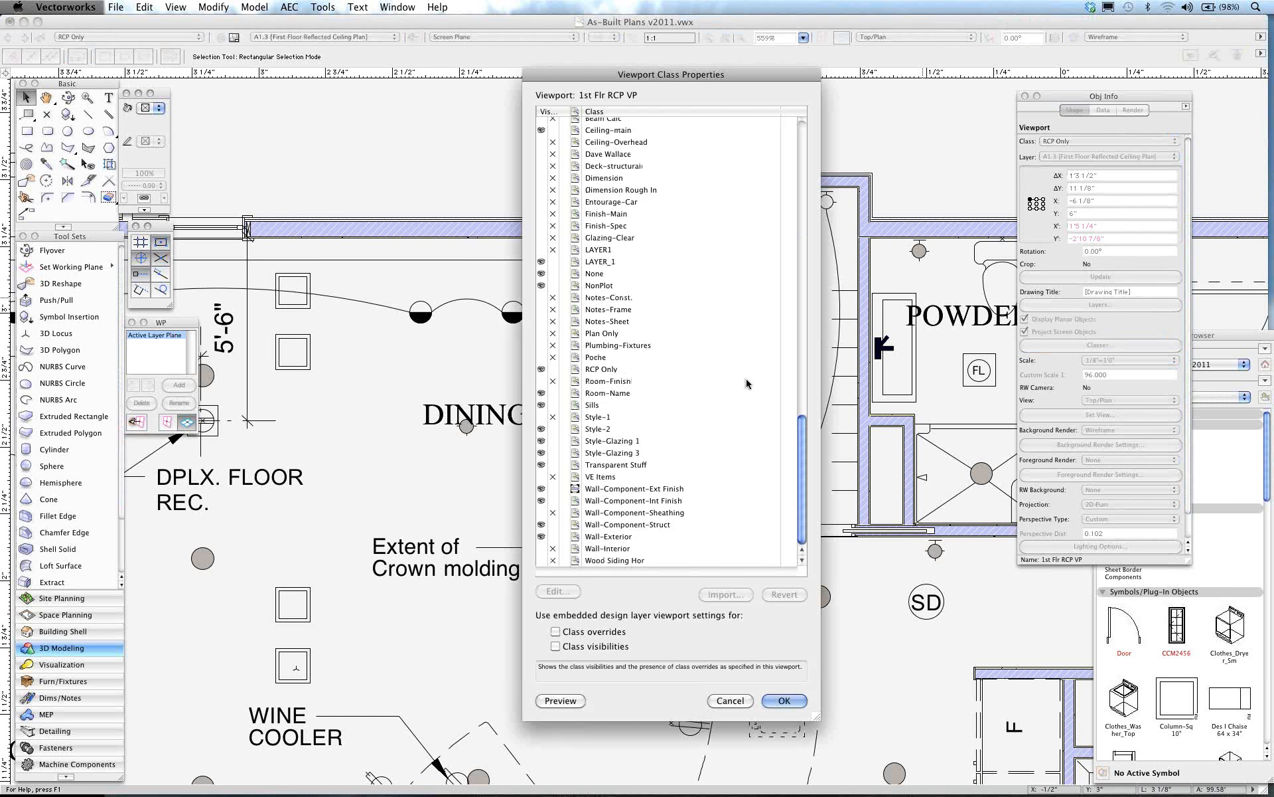
pyautogui.doubleClick(635, 492)
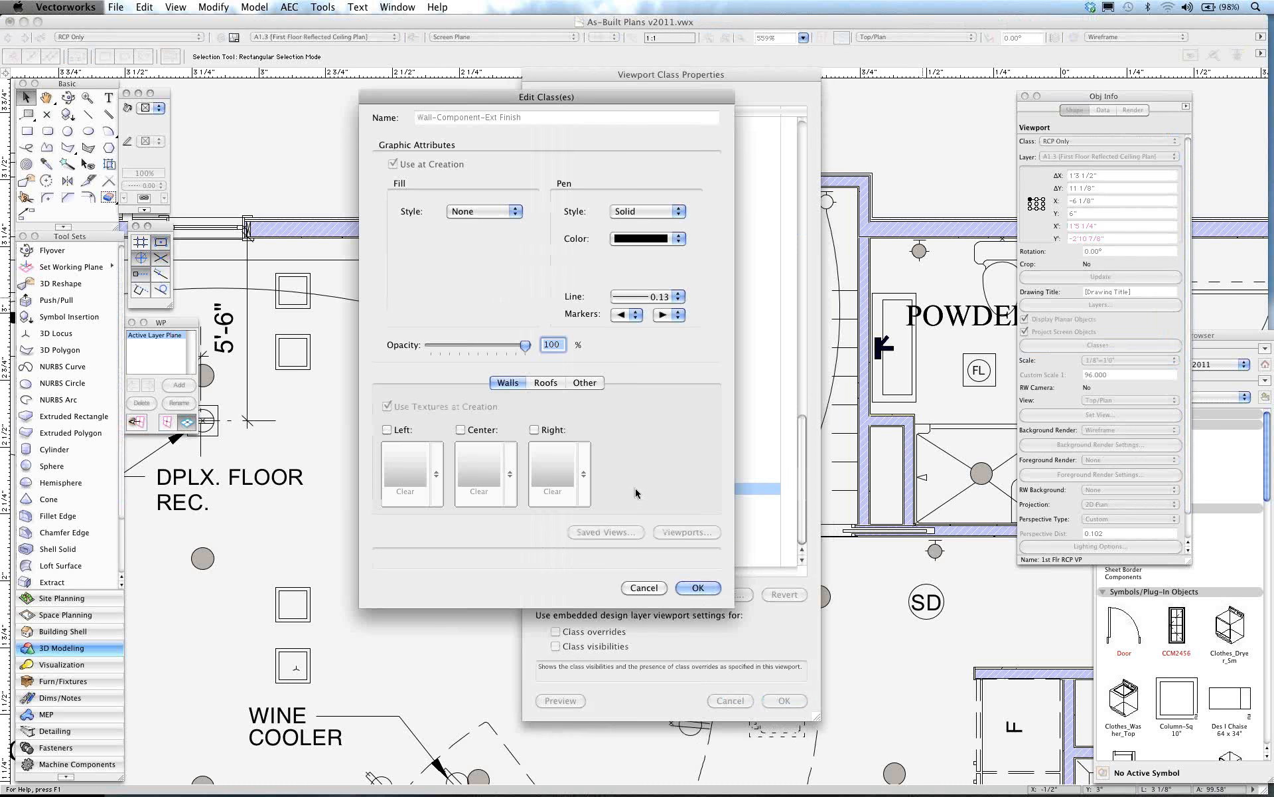
pyautogui.click(640, 588)
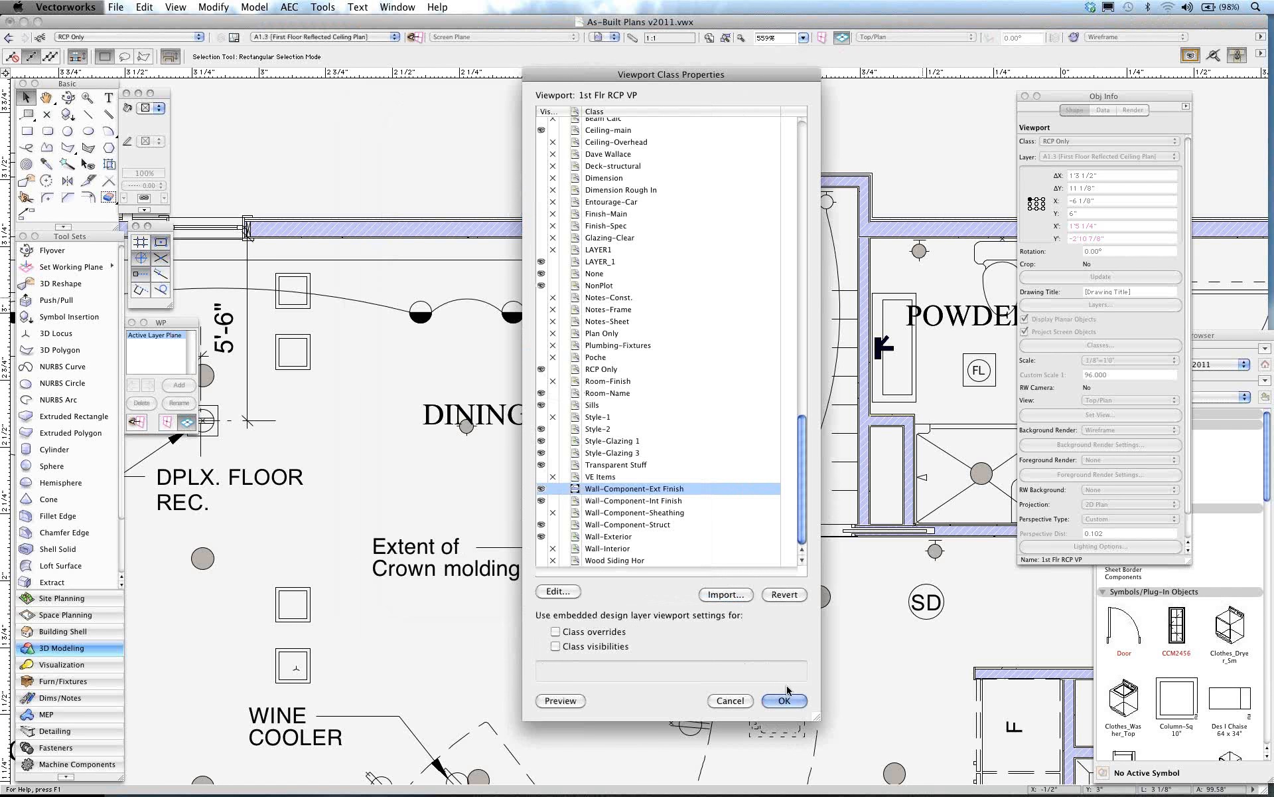
pyautogui.click(730, 700)
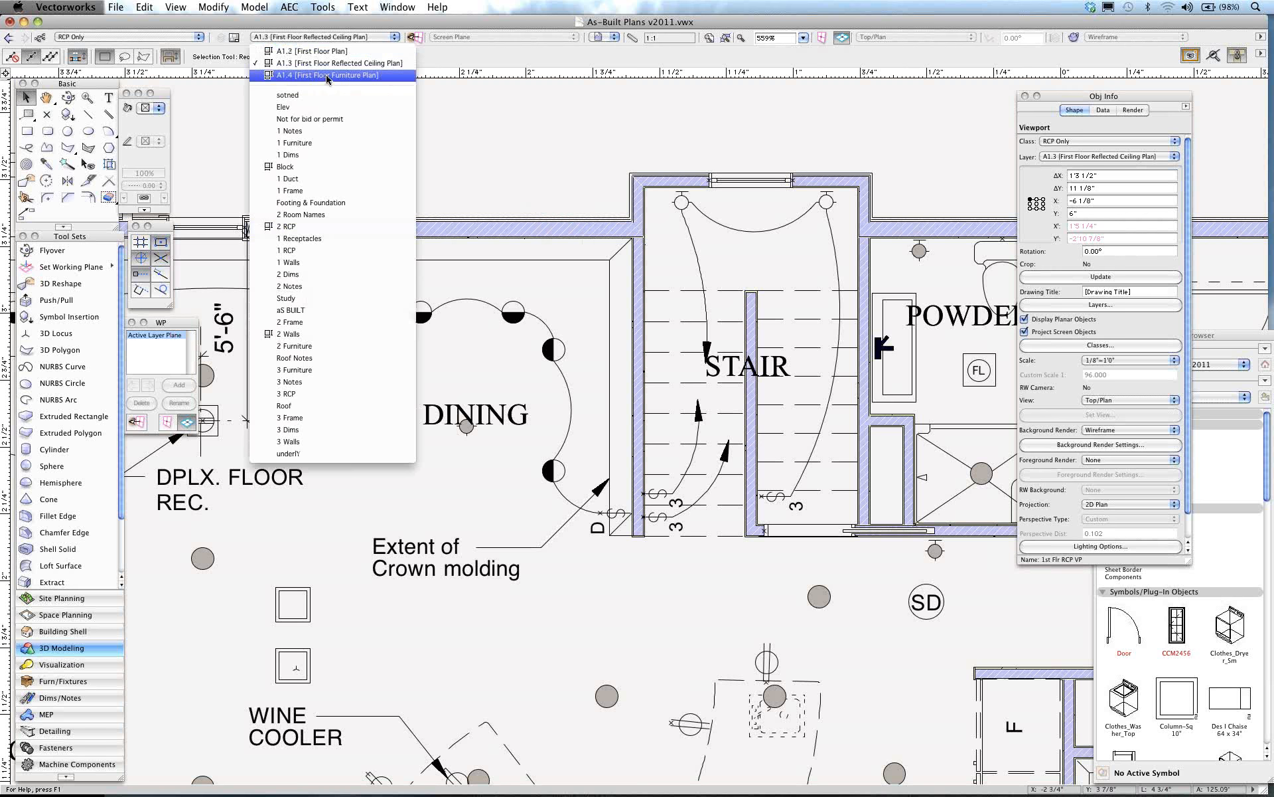
# Step: Switch to sheet layer A1.4 [First Floor Furniture Plan] and examine the furniture plan with its solid-filled walls
pyautogui.click(327, 76)
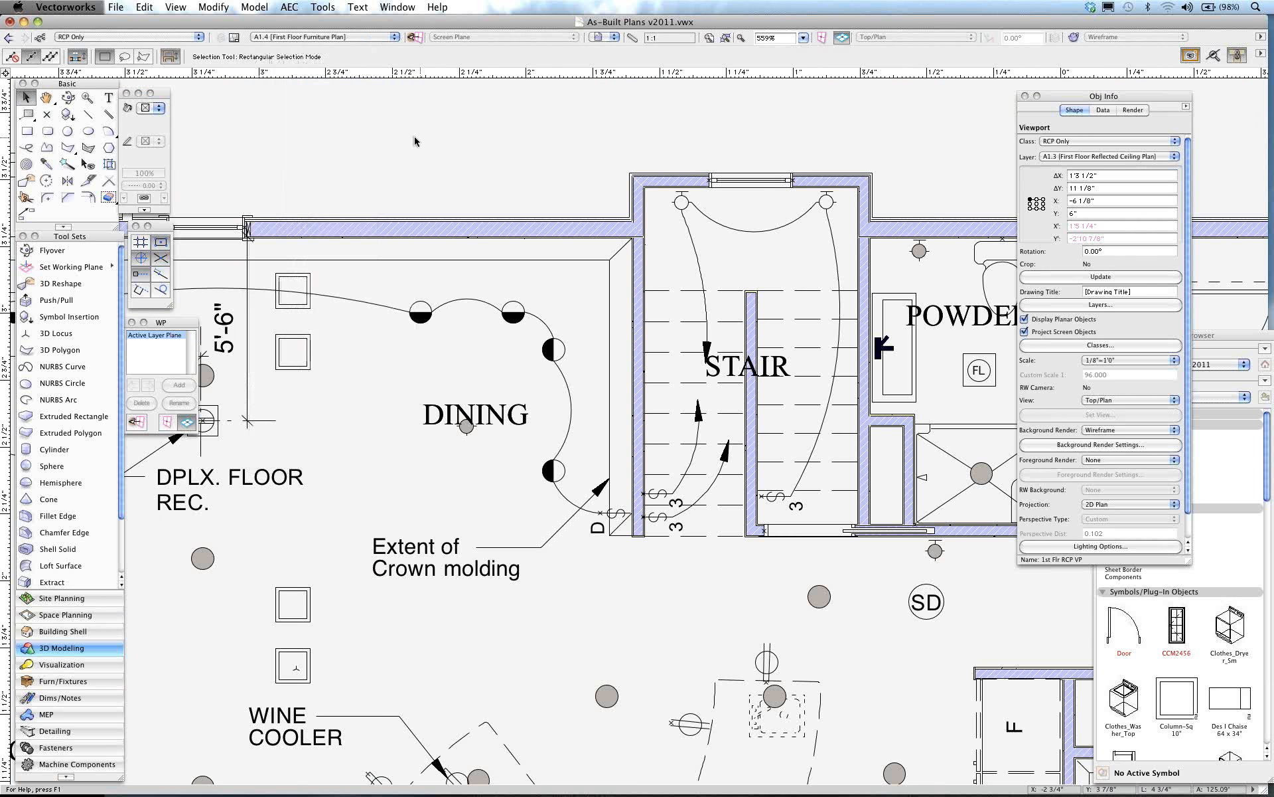
pyautogui.scroll(-3, 478, 142)
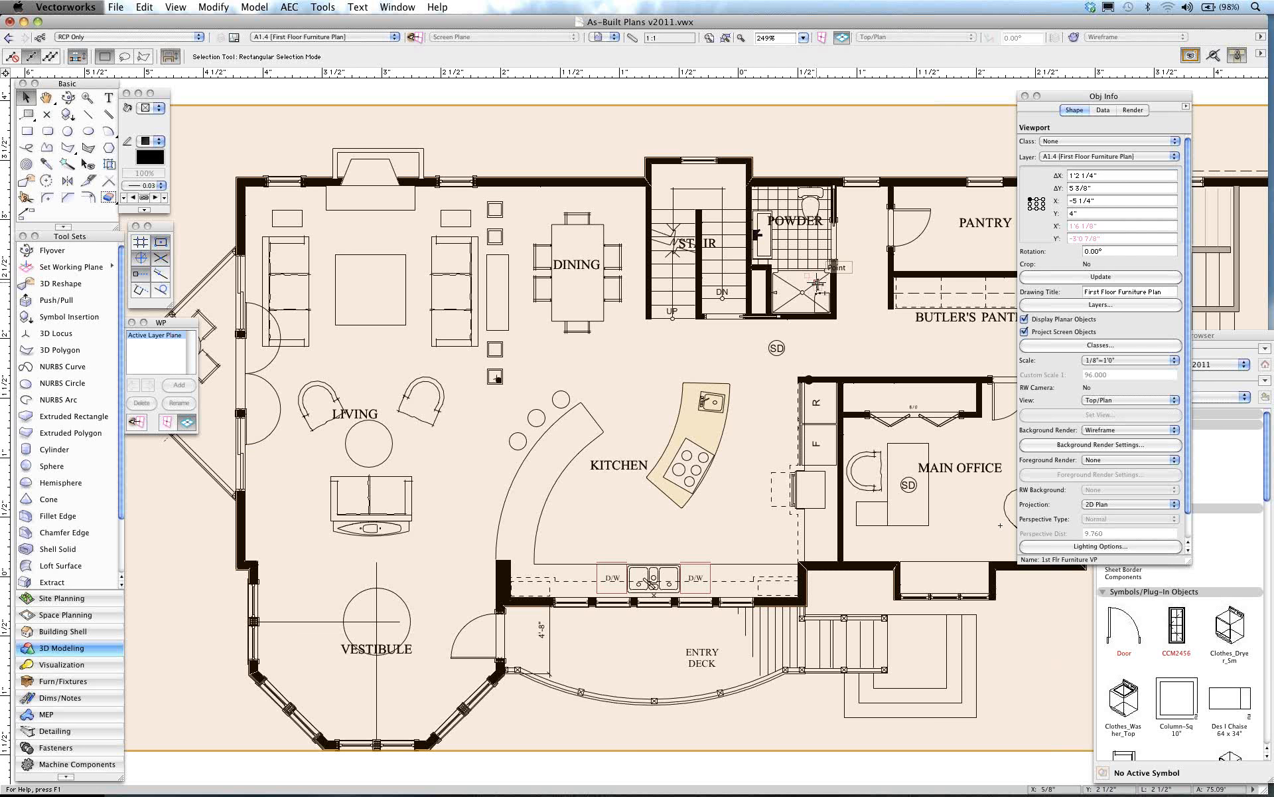
pyautogui.scroll(-1, 786, 199)
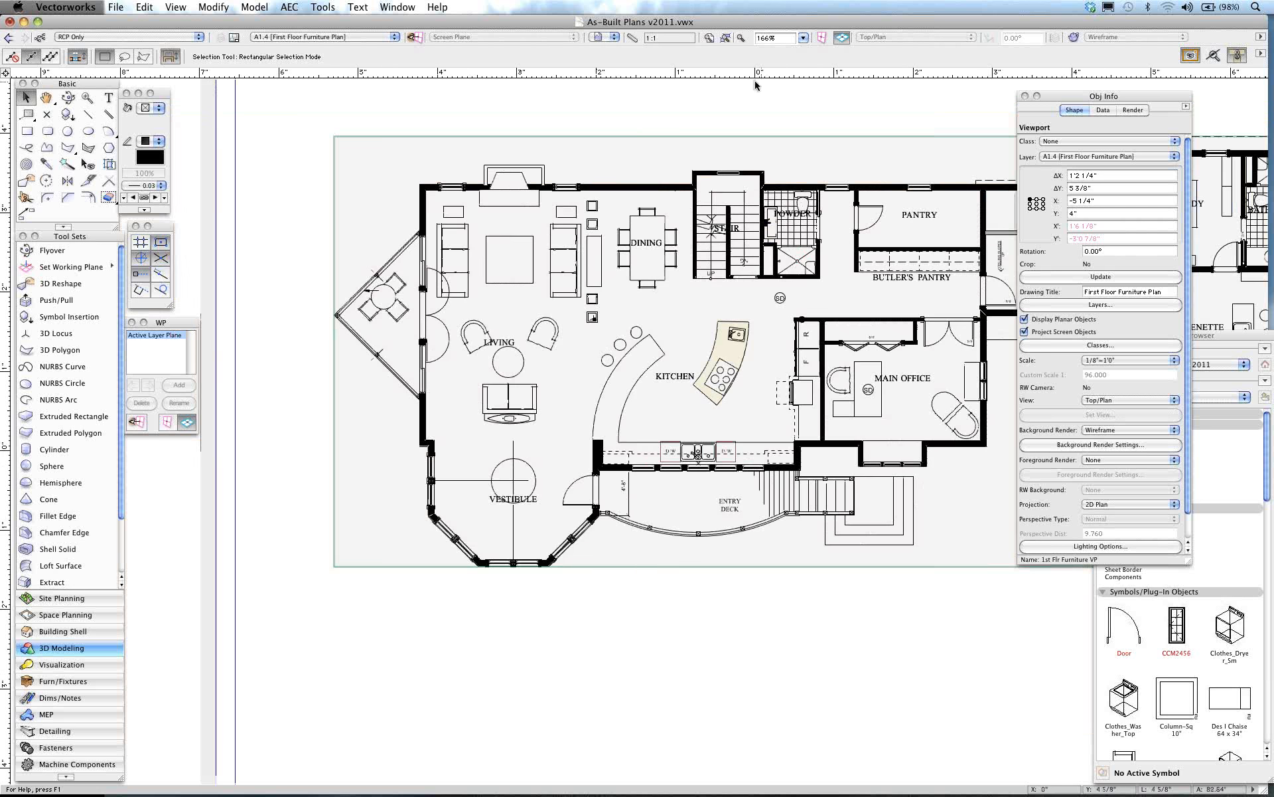
pyautogui.moveTo(725, 116); pyautogui.dragTo(602, 148, button='middle')
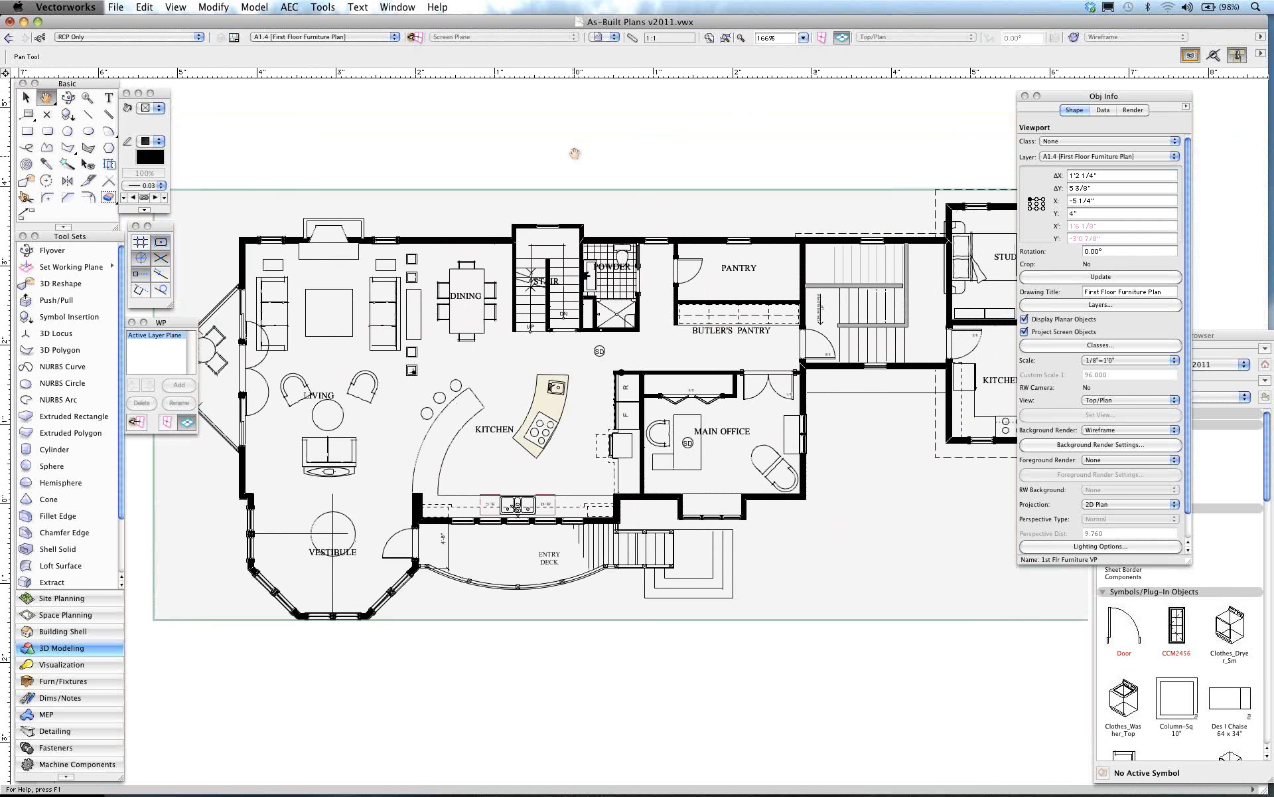
pyautogui.scroll(-1, 611, 144)
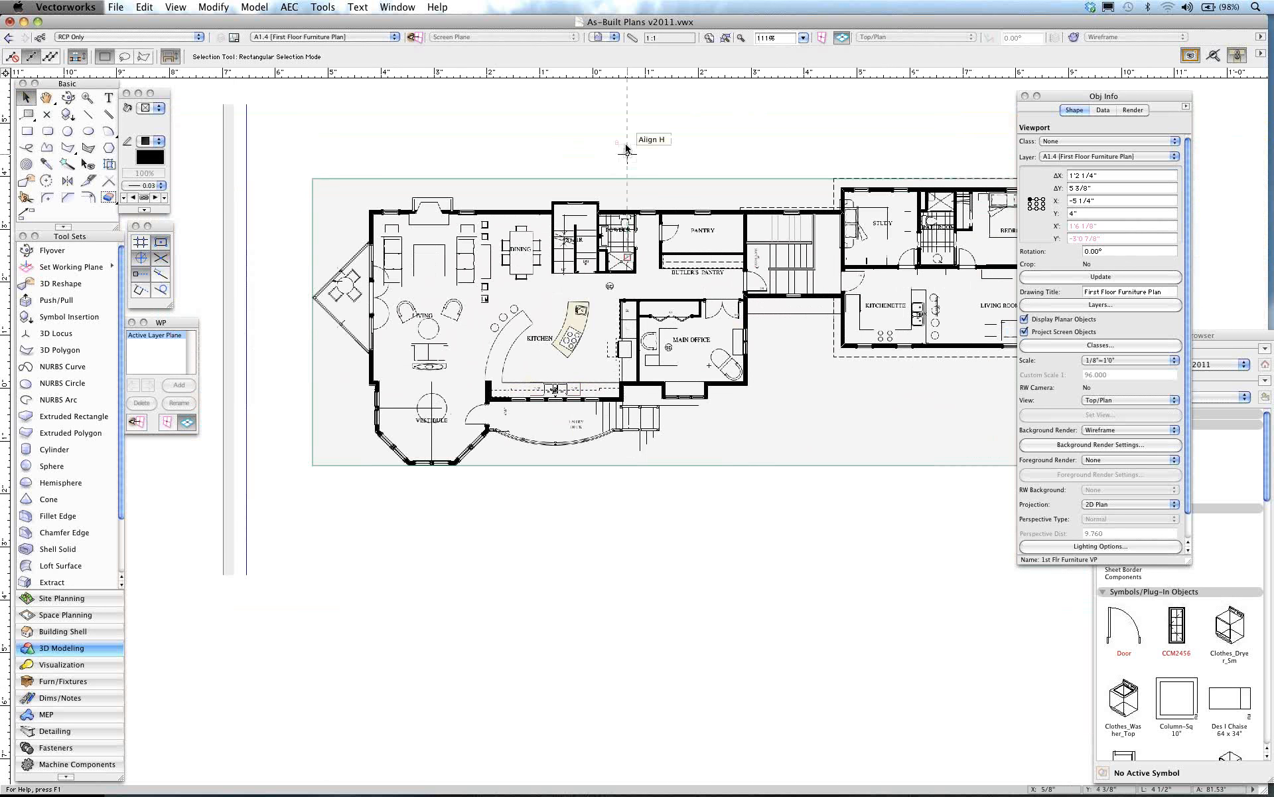
# Step: Restore the Build 1 saved view to return to the first floor plan's design layers
pyautogui.click(607, 38)
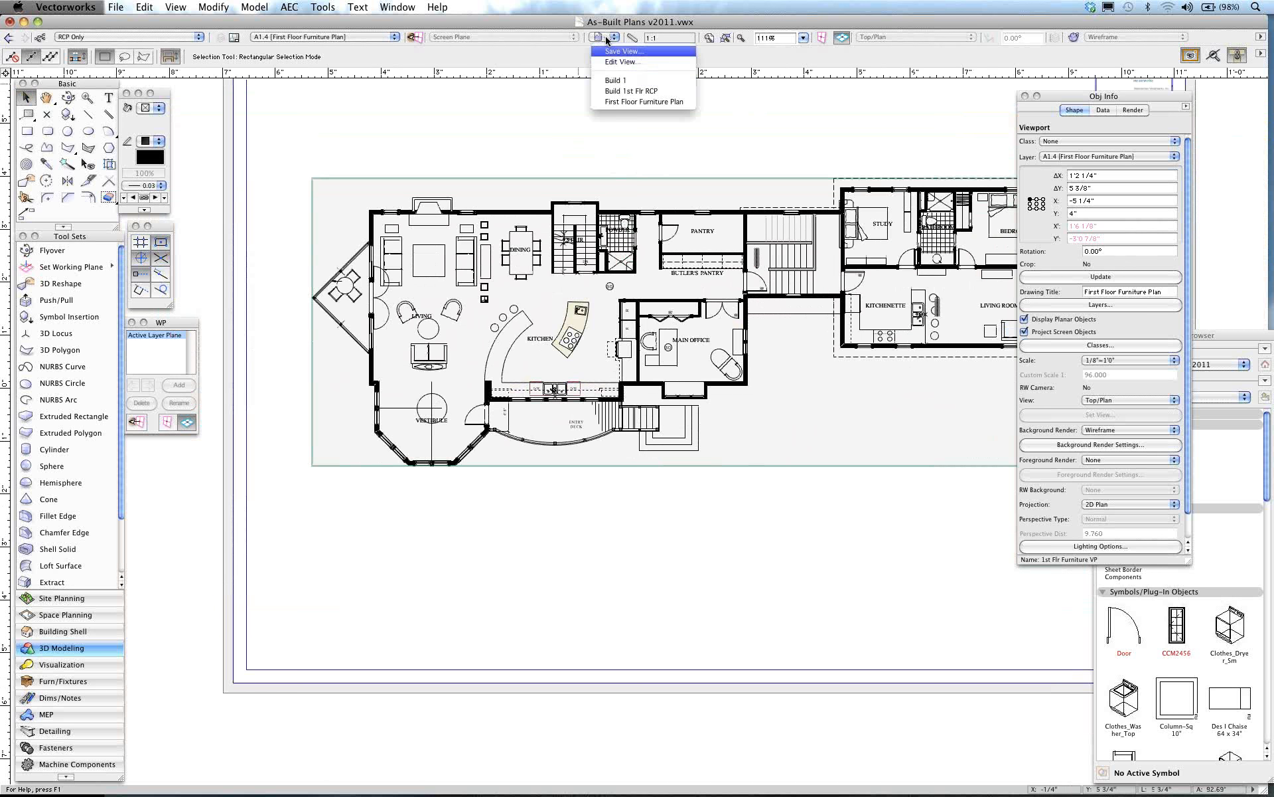
pyautogui.click(618, 80)
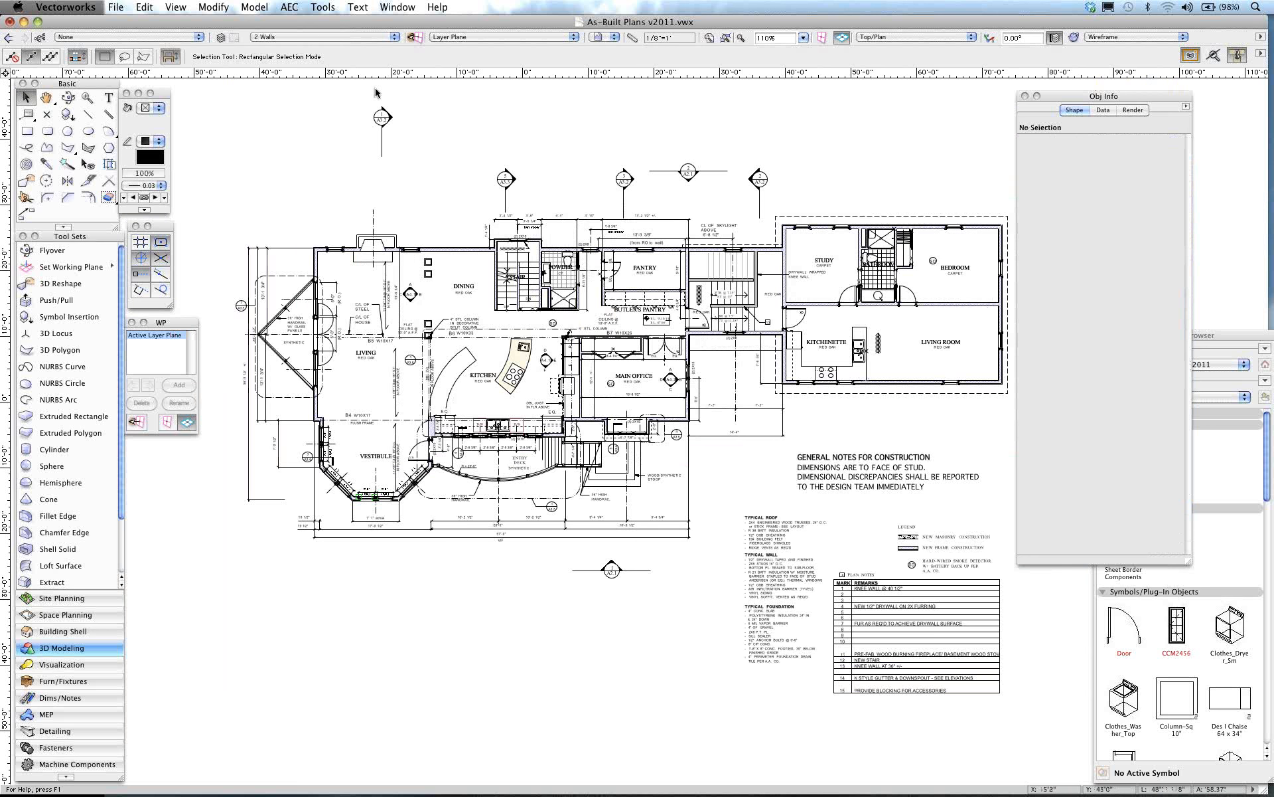
# Step: Open the Elevations.vwx drawing from the NovEdge folder on the Desktop
pyautogui.click(118, 8)
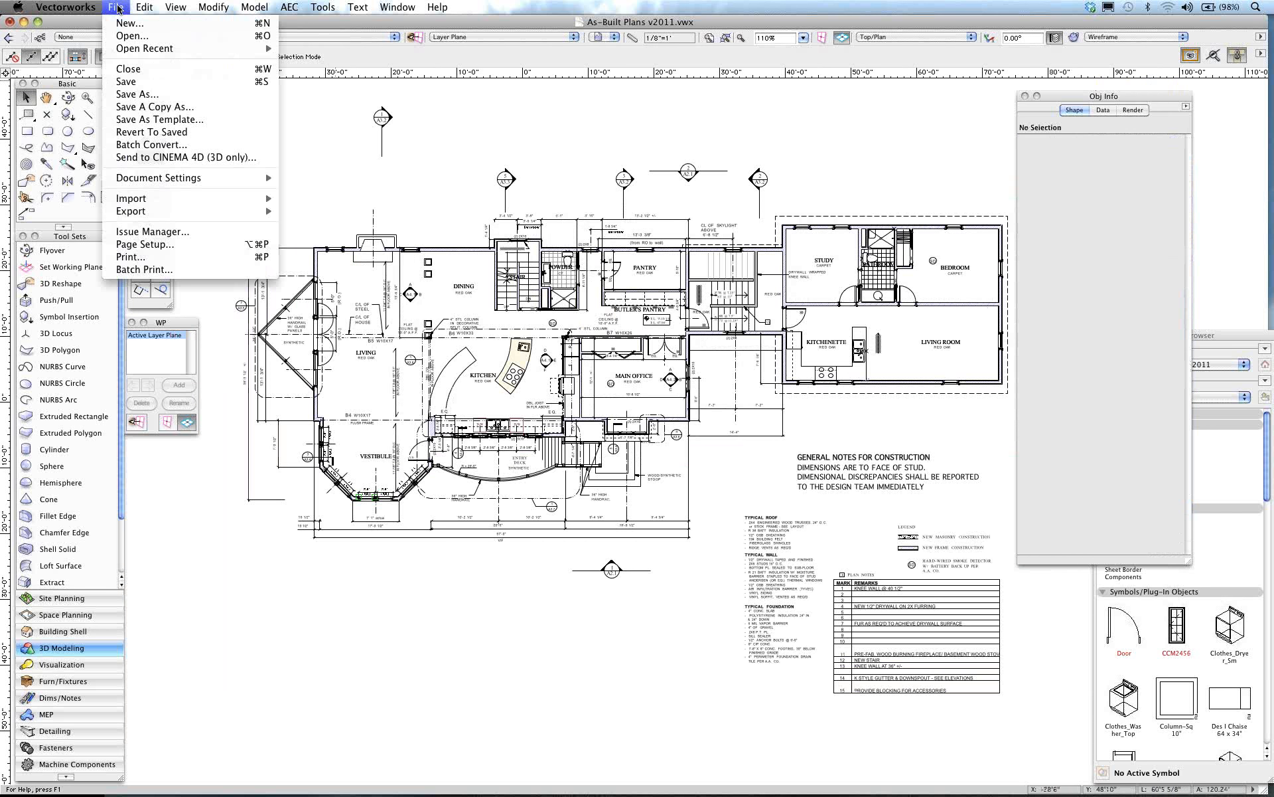
pyautogui.moveTo(139, 48)
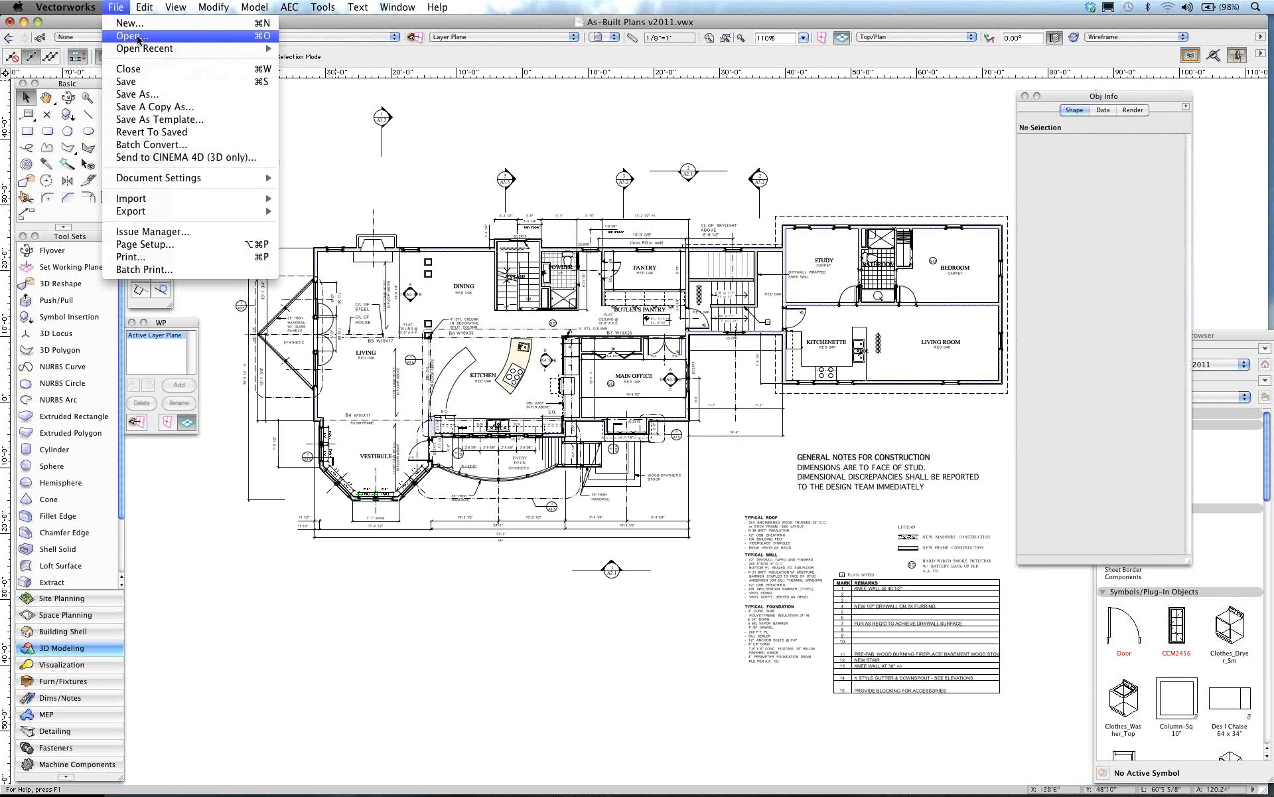
pyautogui.click(136, 37)
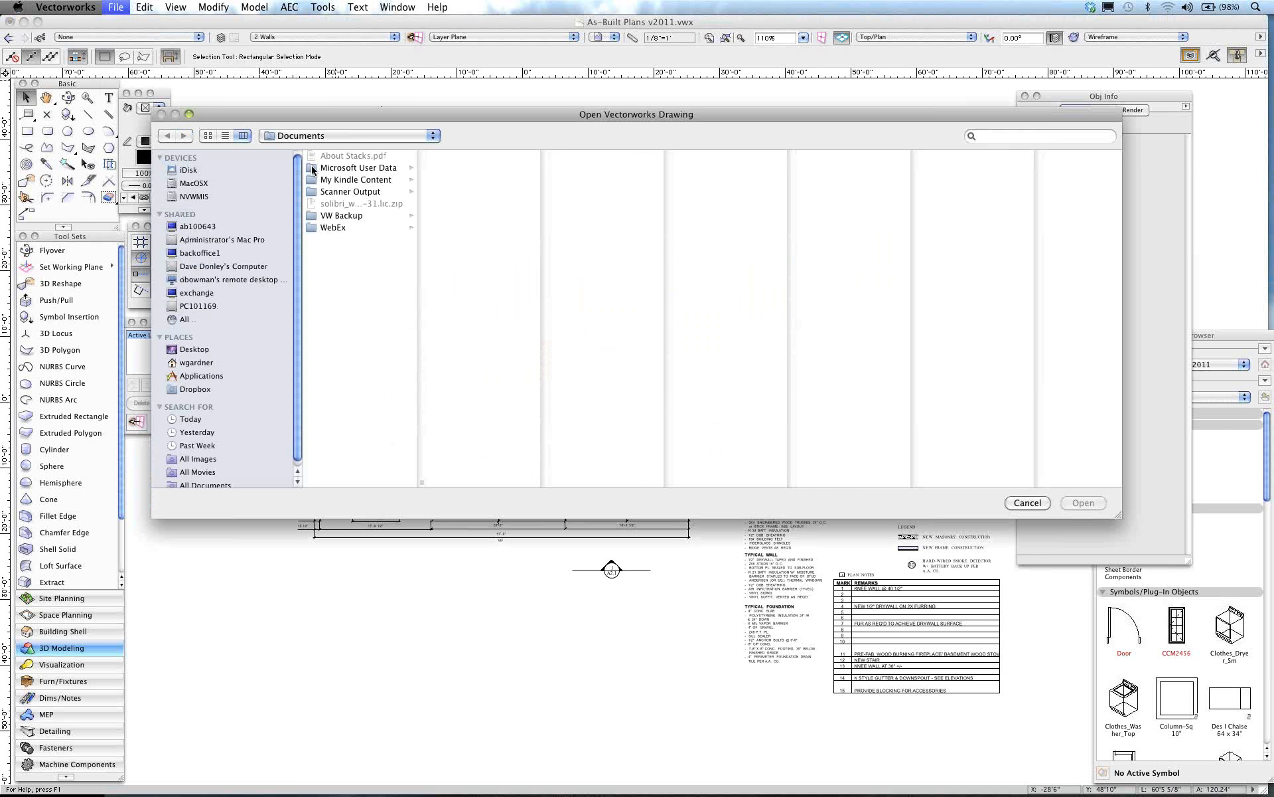
pyautogui.click(200, 351)
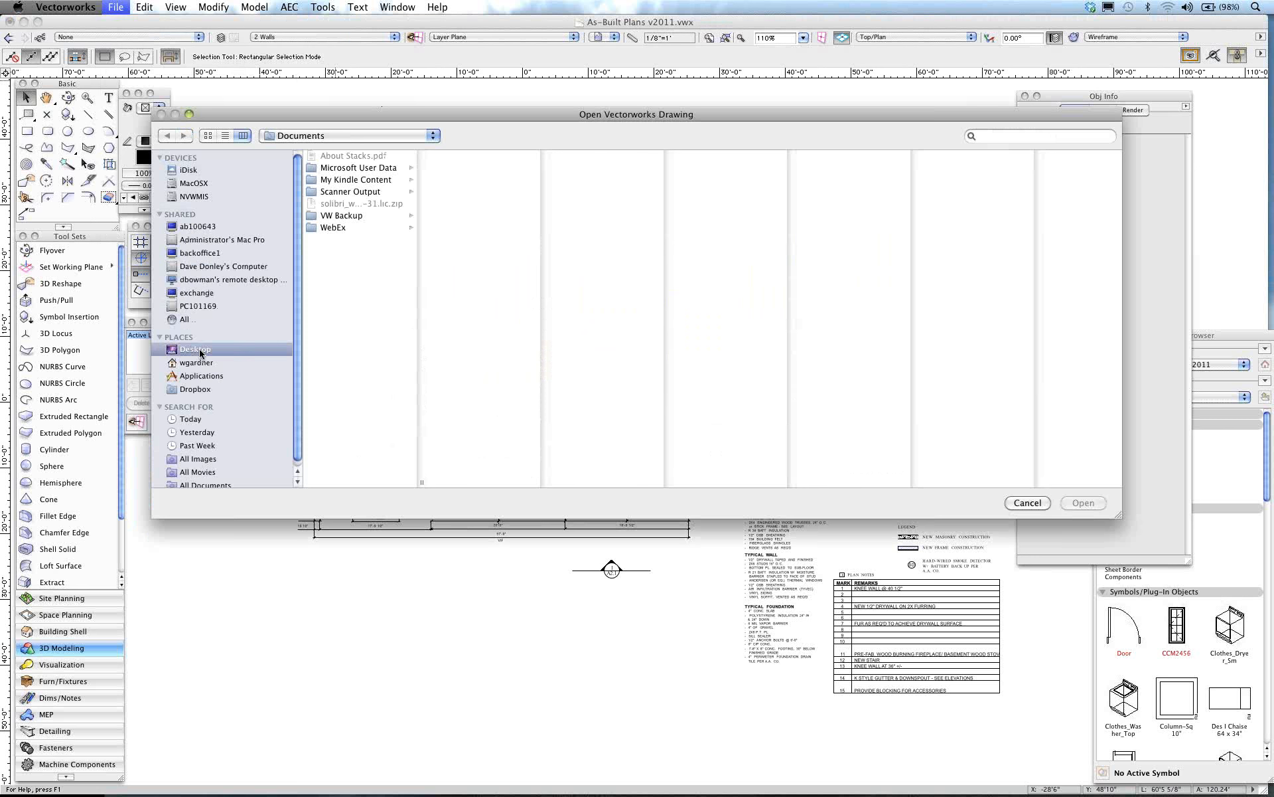
pyautogui.click(342, 192)
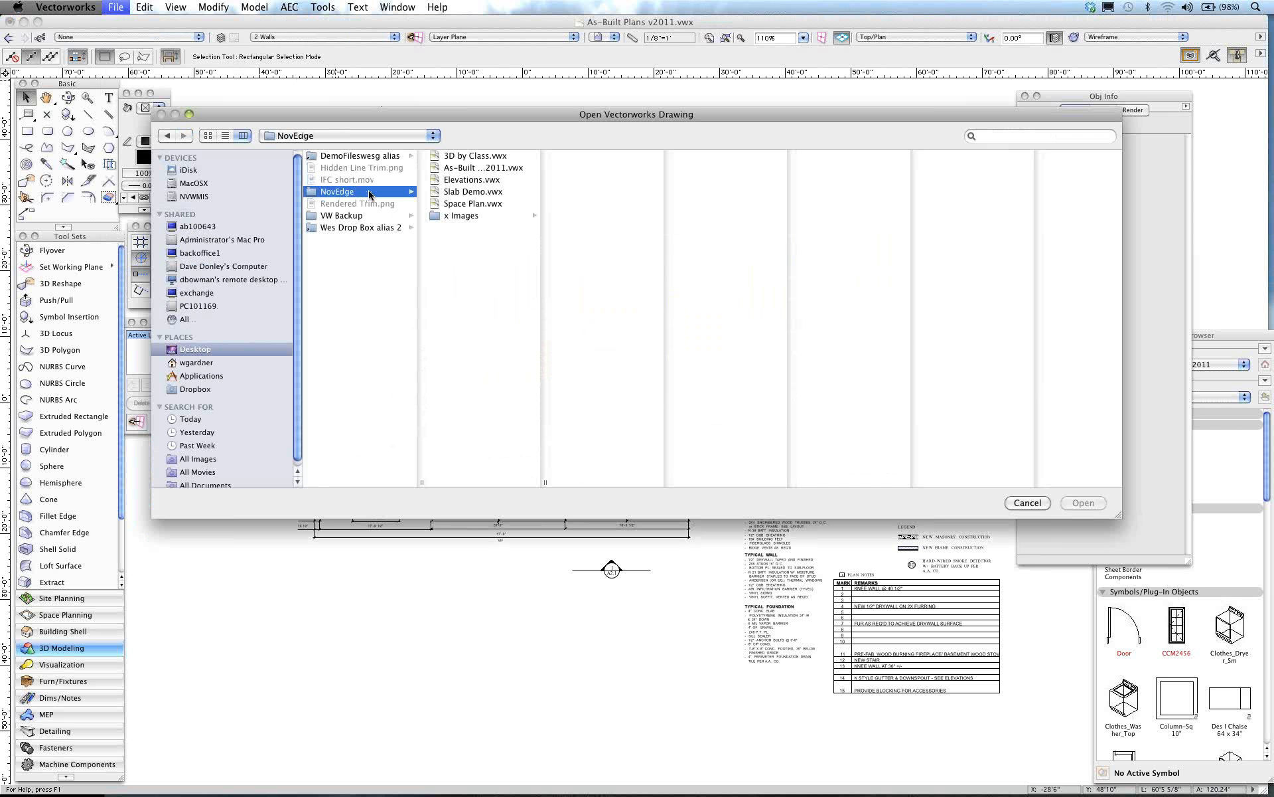
pyautogui.doubleClick(482, 180)
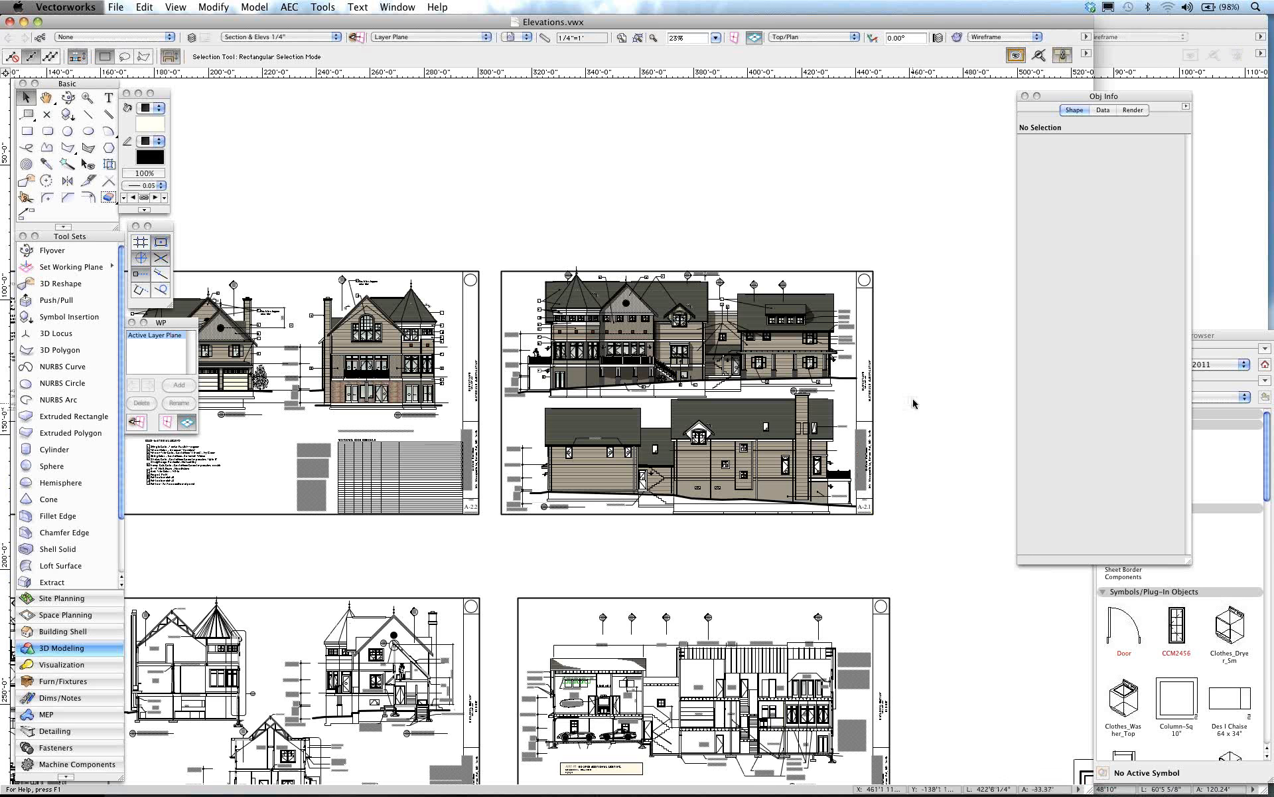
# Step: Examine the elevation, floor plan and building section drawings, and close Elevations.vwx without saving
pyautogui.scroll(3, 893, 429)
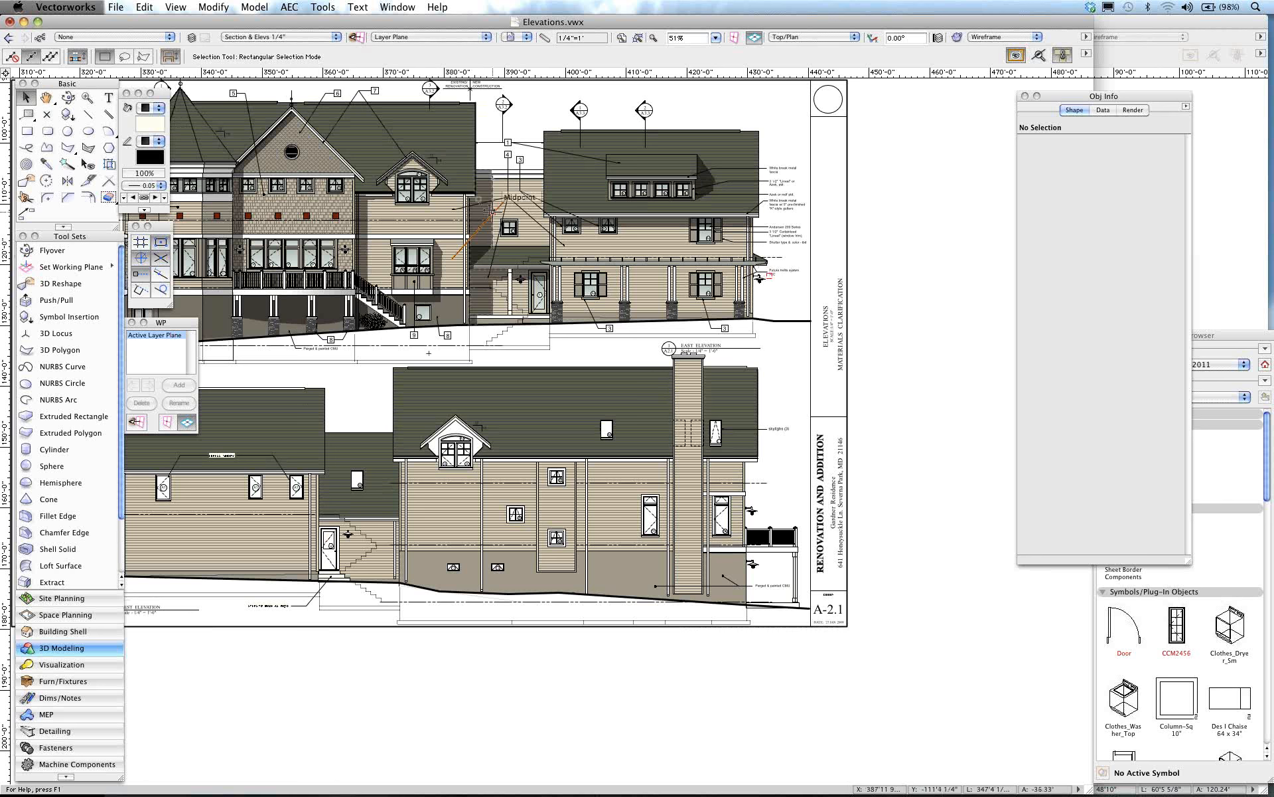
pyautogui.scroll(-5, 464, 212)
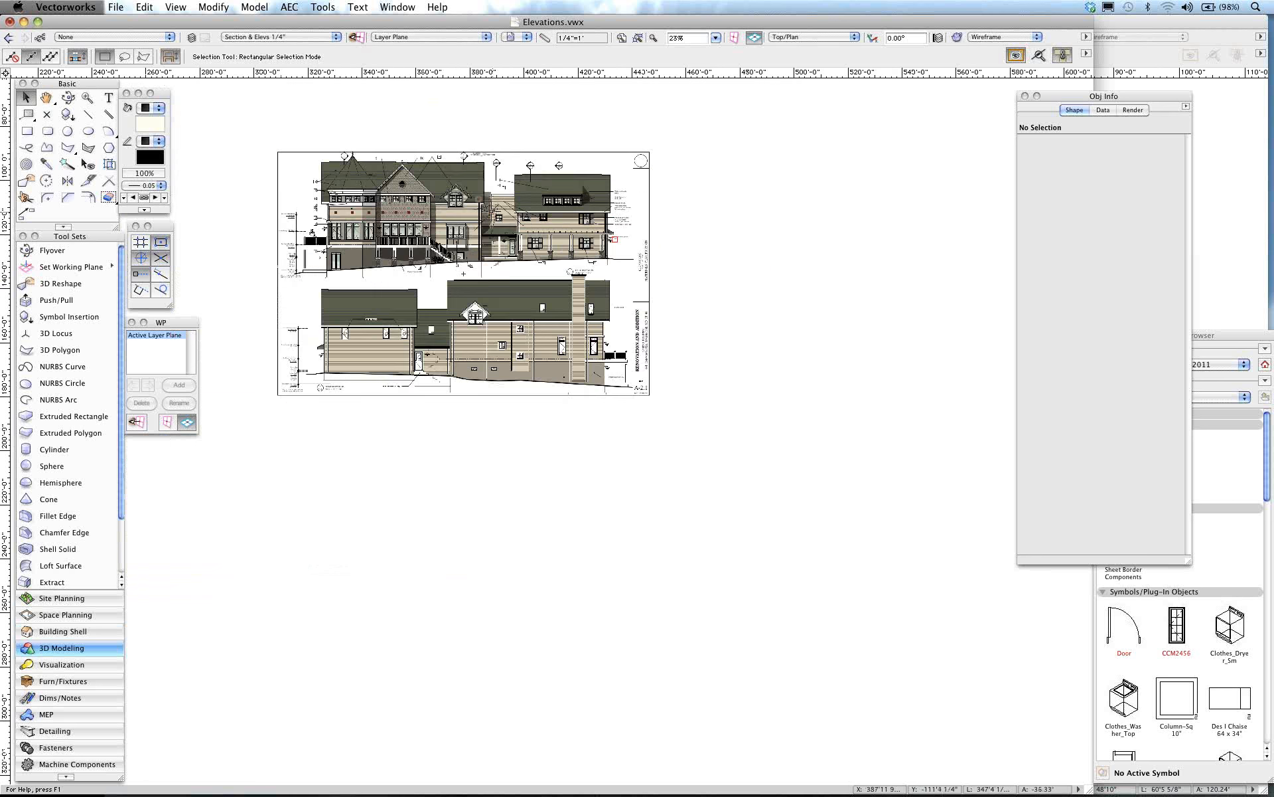
pyautogui.moveTo(714, 299); pyautogui.dragTo(401, 188, button='middle')
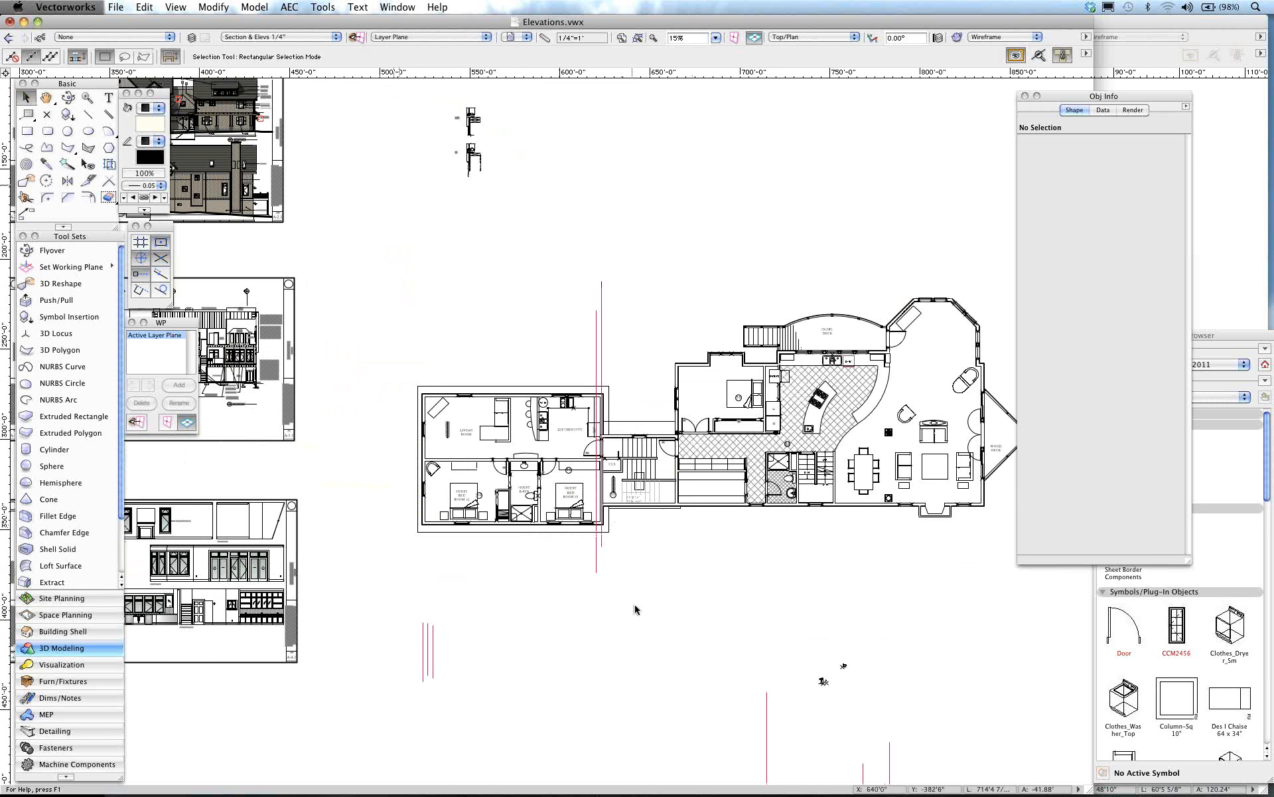
pyautogui.moveTo(634, 609)
pyautogui.mouseDown(button='middle')
pyautogui.moveTo(598, 449)
pyautogui.moveTo(598, 296)
pyautogui.mouseUp(button='middle')
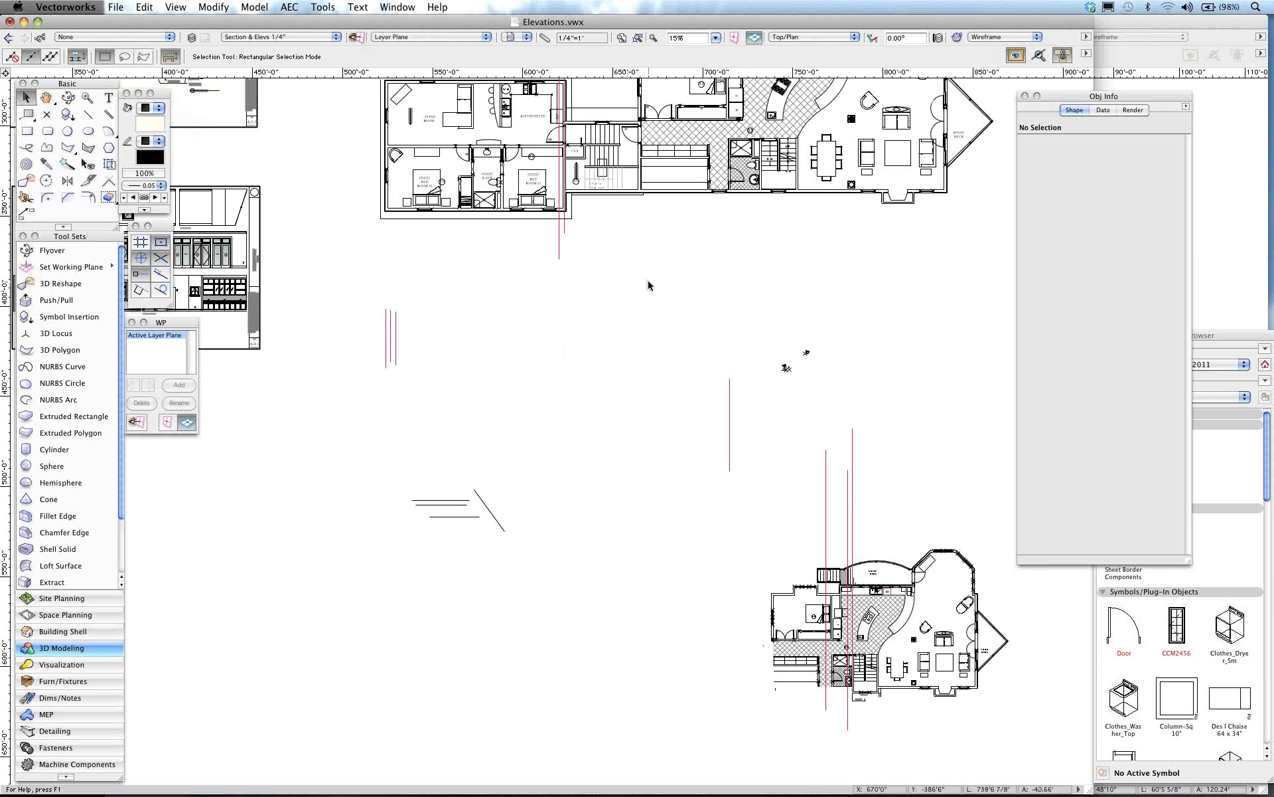
pyautogui.moveTo(649, 286); pyautogui.dragTo(670, 443, button='middle')
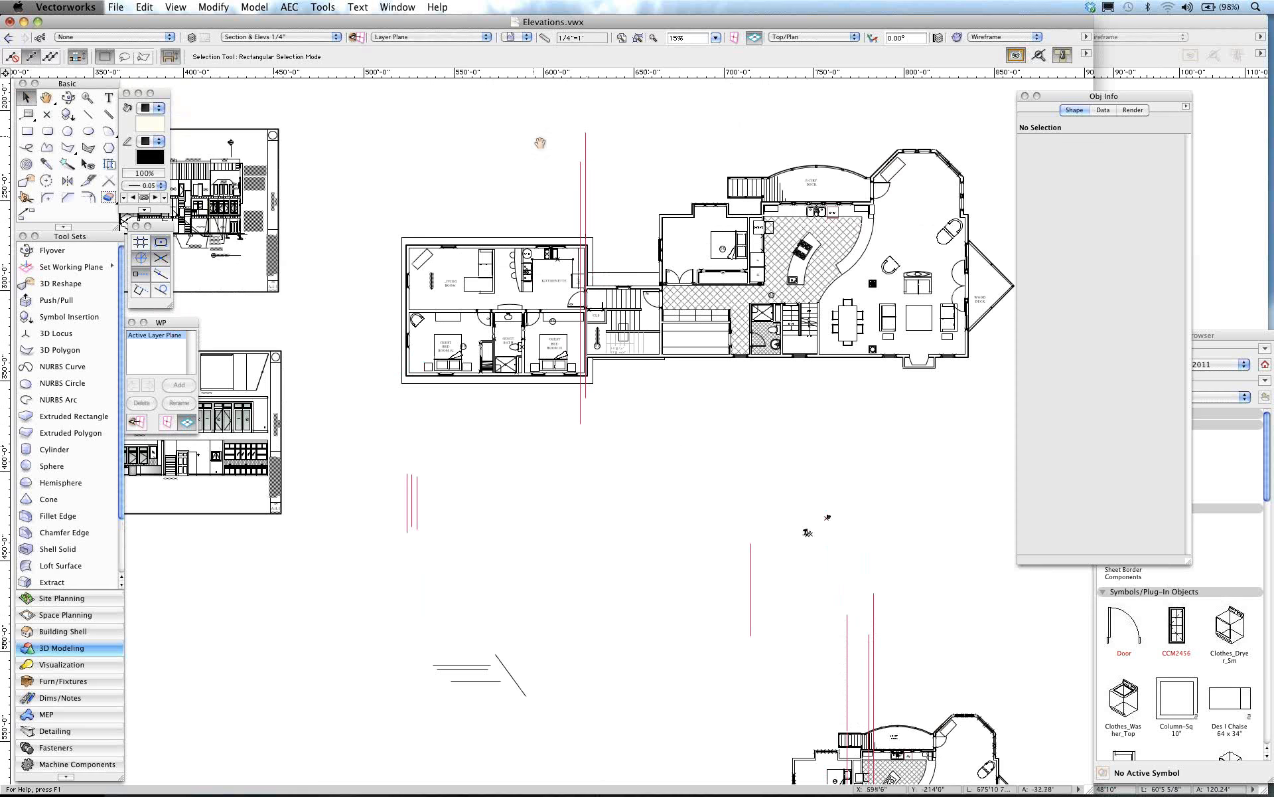
pyautogui.moveTo(539, 143)
pyautogui.mouseDown(button='middle')
pyautogui.moveTo(678, 198)
pyautogui.moveTo(788, 209)
pyautogui.mouseUp(button='middle')
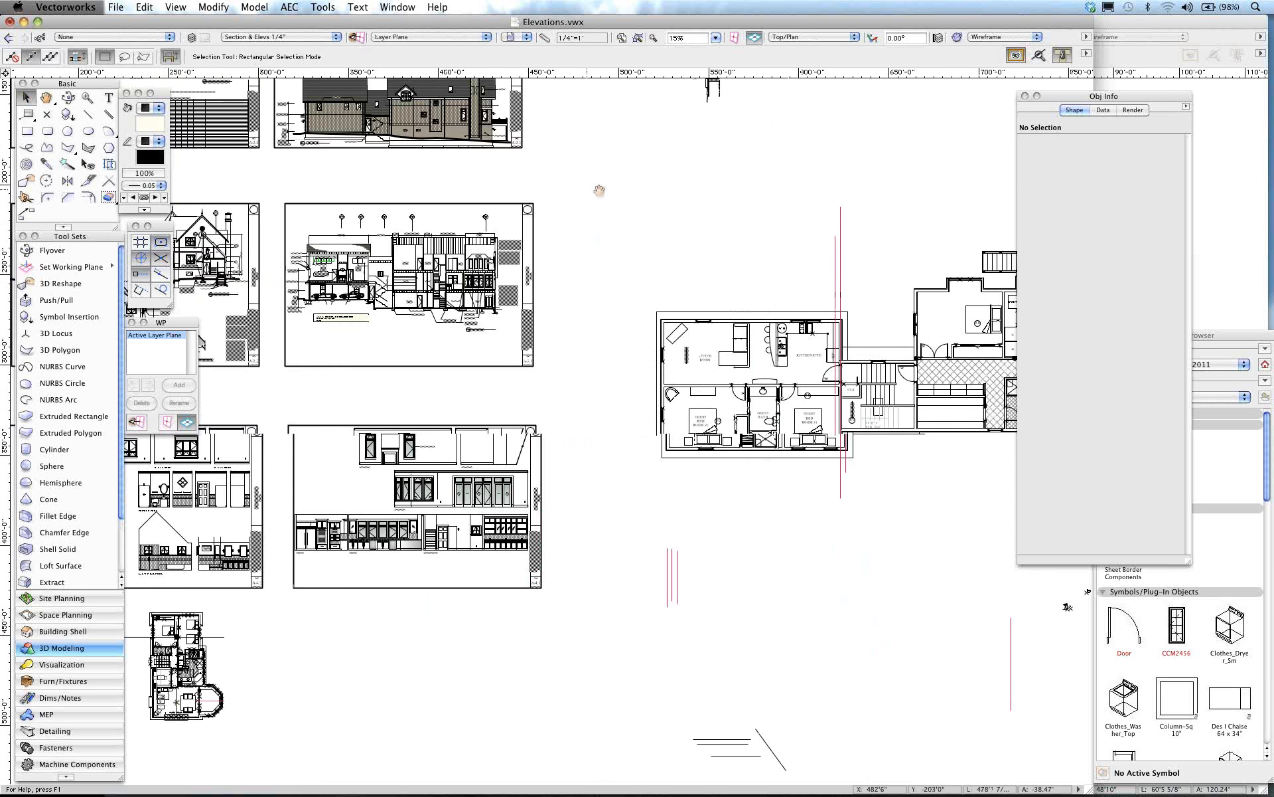
pyautogui.moveTo(591, 190); pyautogui.dragTo(829, 344, button='middle')
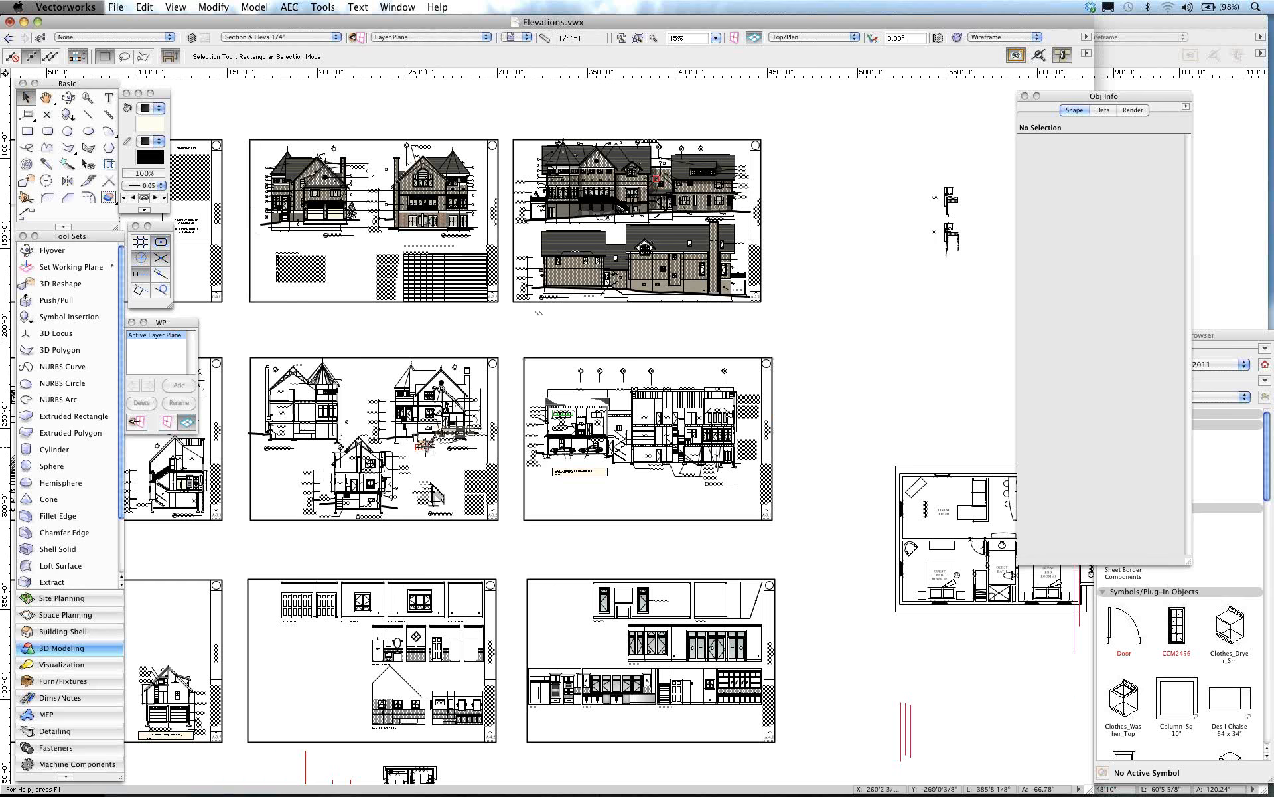
pyautogui.scroll(2, 425, 444)
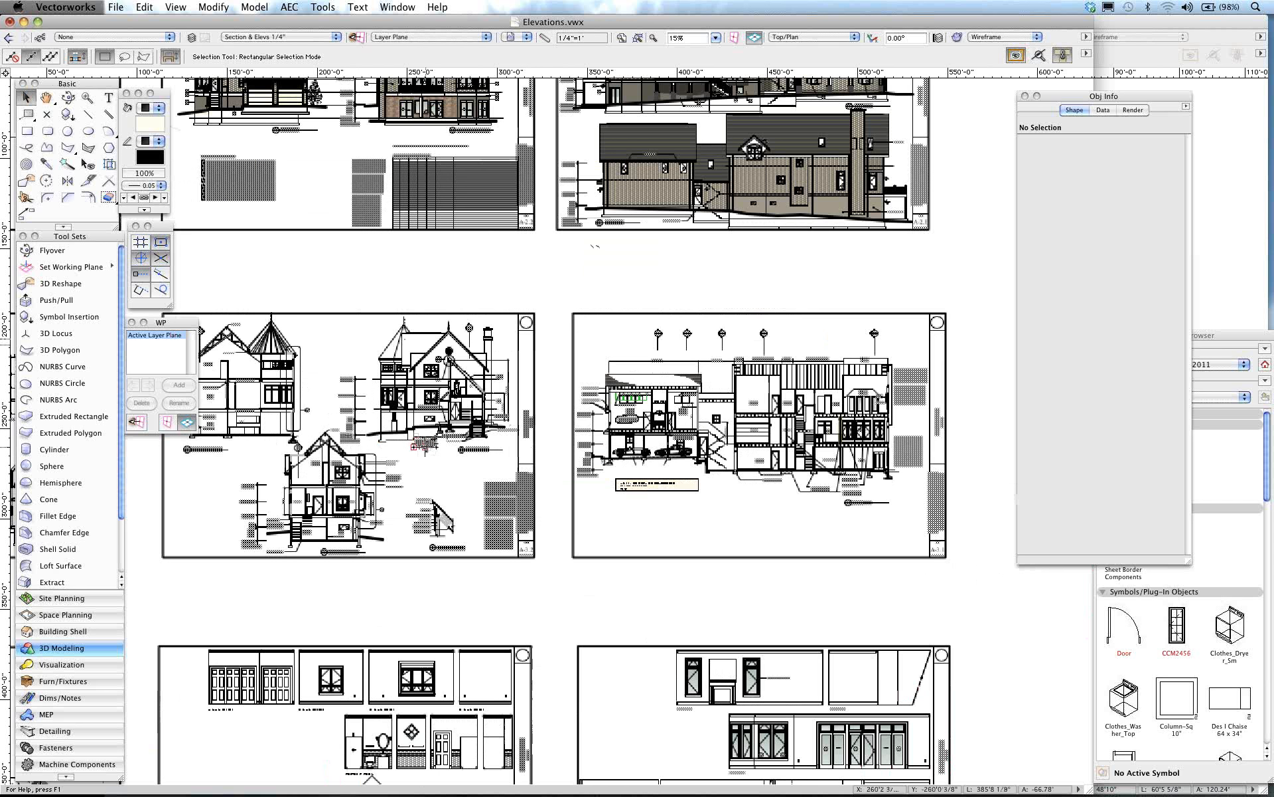
pyautogui.scroll(3, 429, 435)
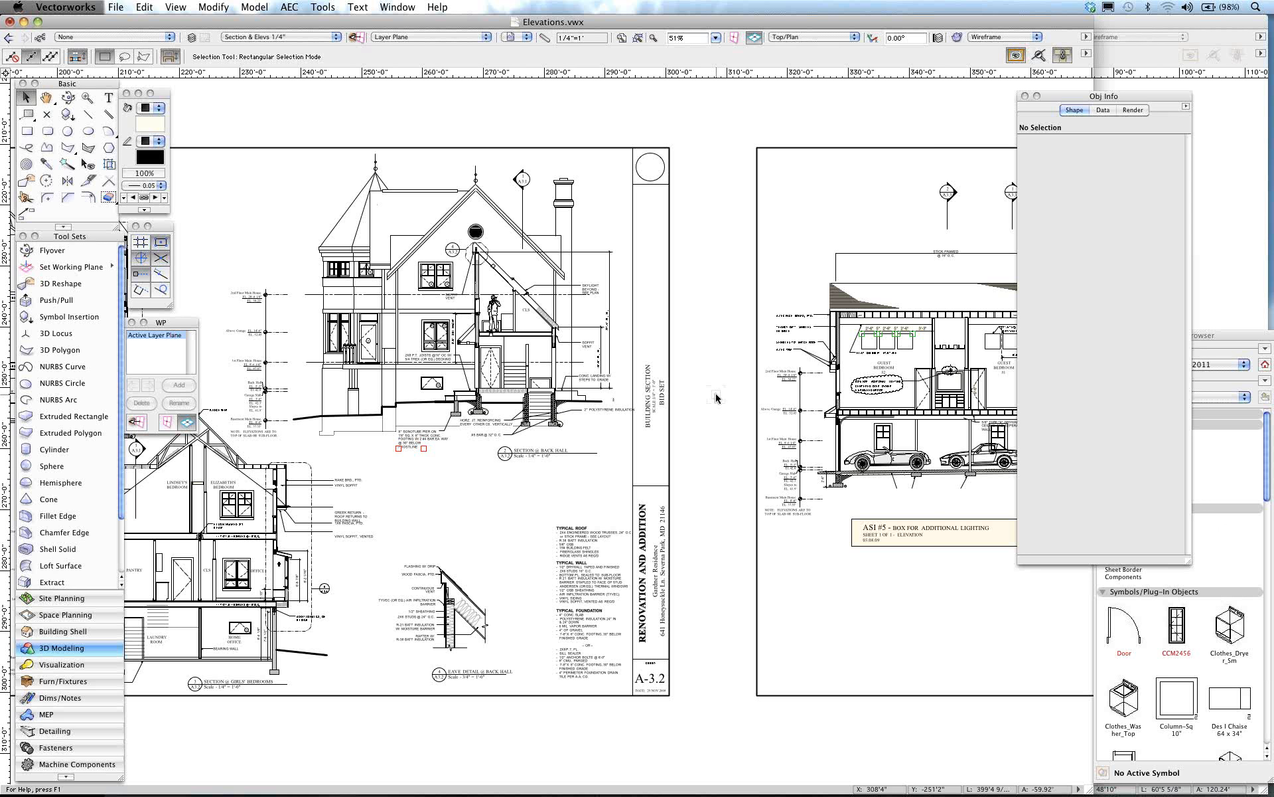
pyautogui.click(10, 21)
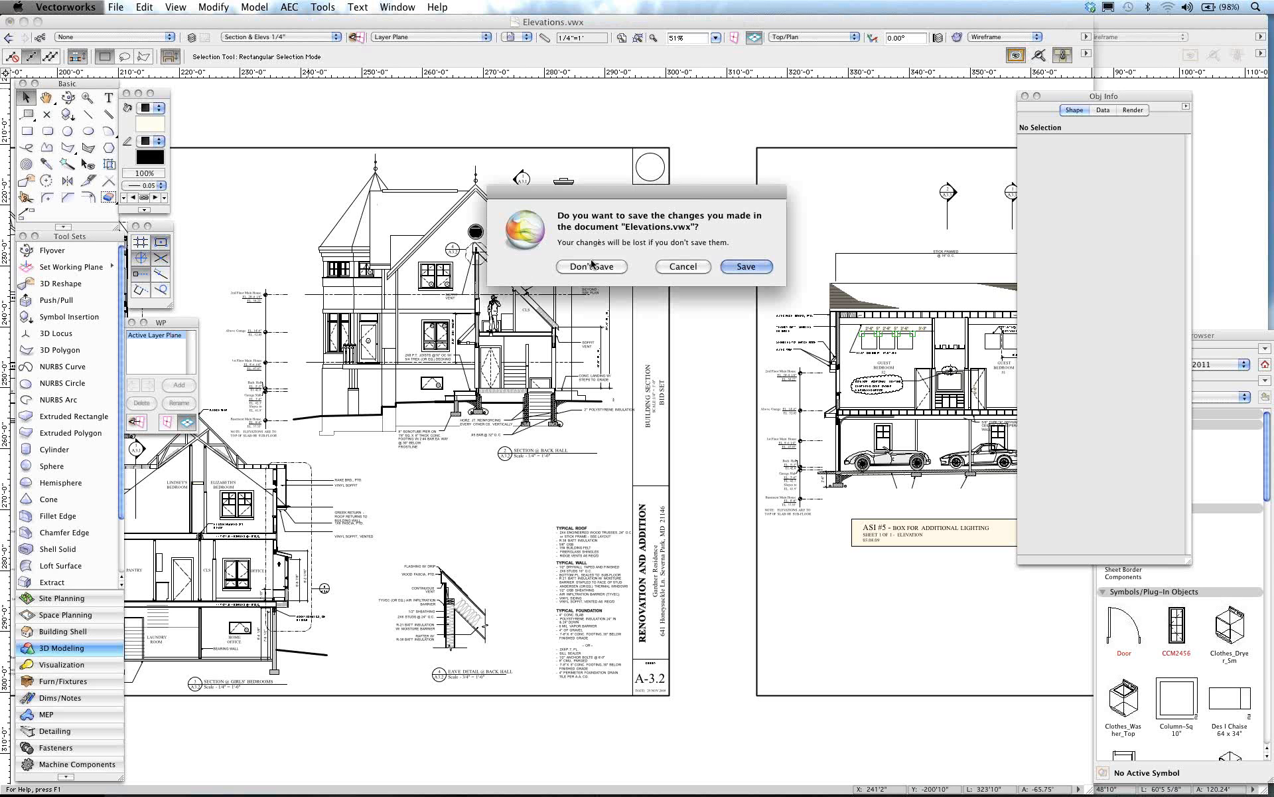
pyautogui.click(592, 265)
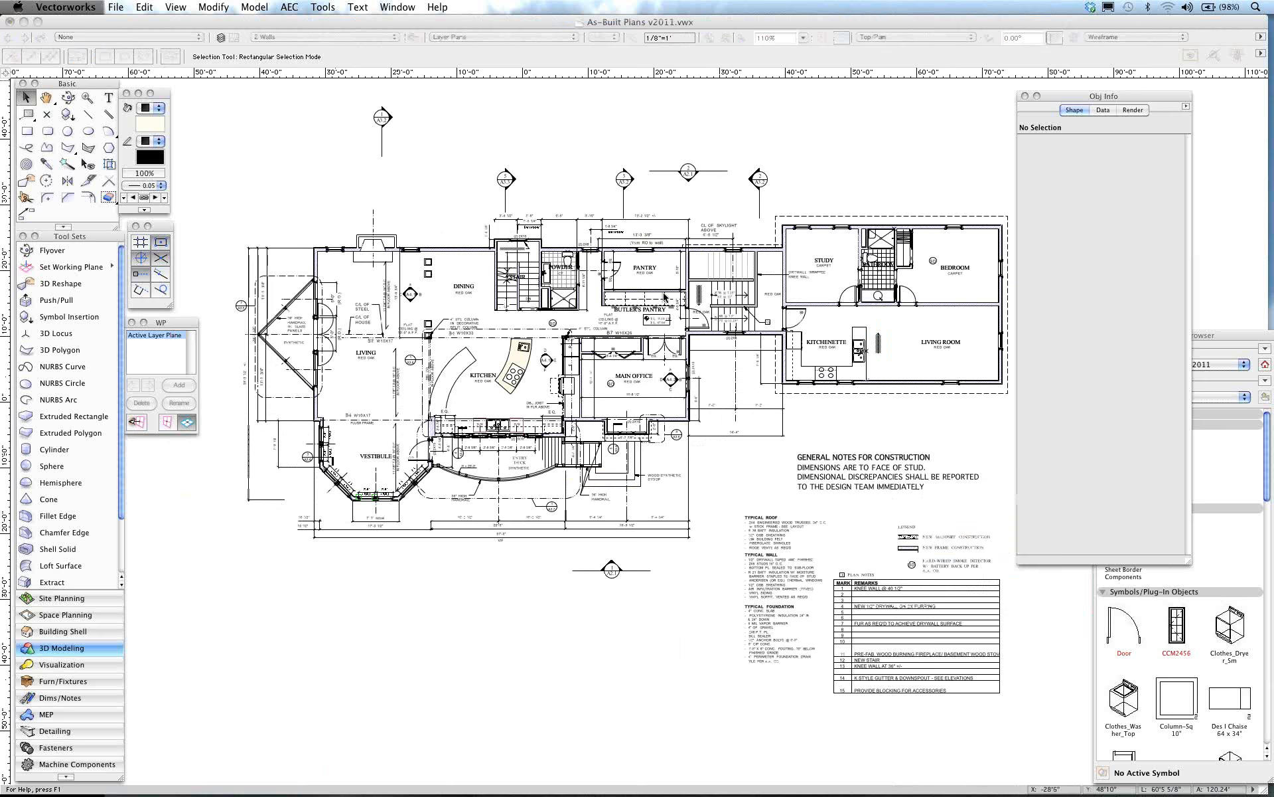
# Step: Select the BEDROOM space beside the bathroom and review its space properties and assigned ceiling, wall, baseboard and floor finishes
pyautogui.moveTo(888, 339); pyautogui.dragTo(464, 366, button='middle')
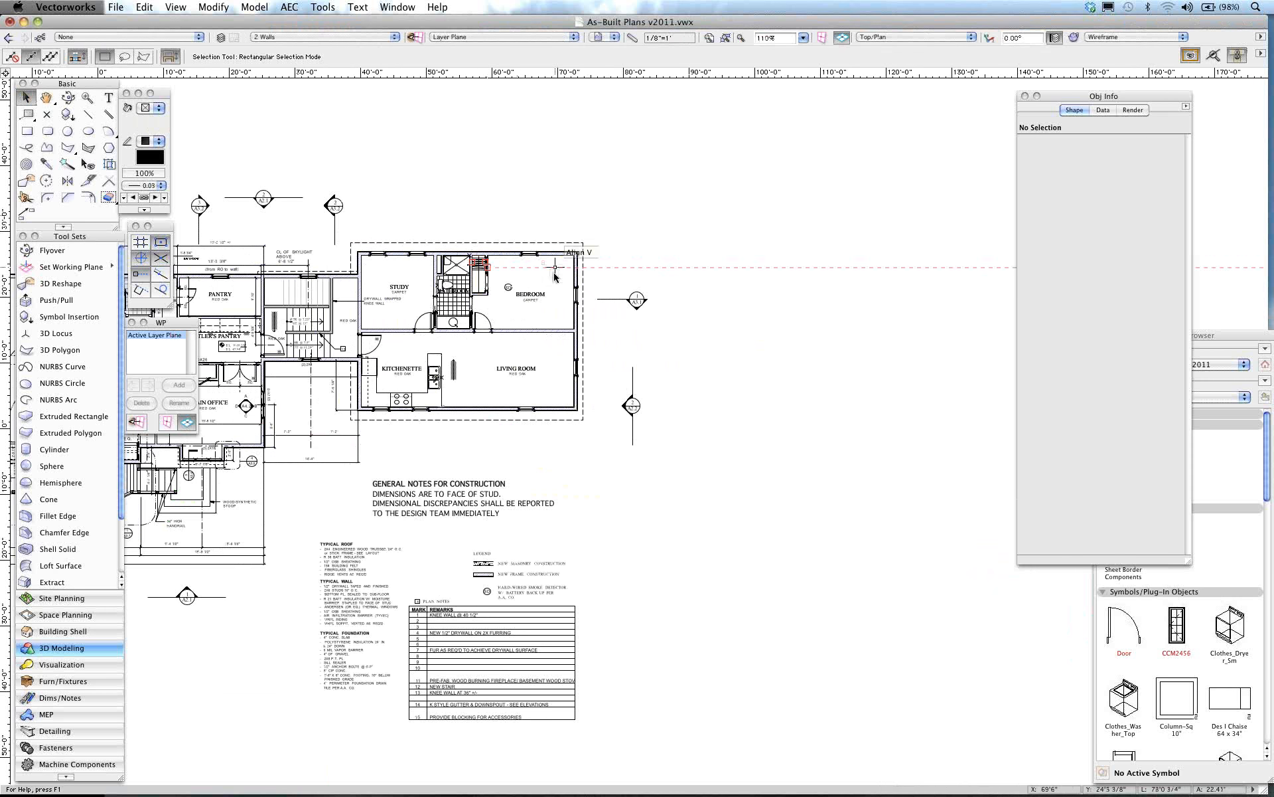
pyautogui.scroll(3, 538, 300)
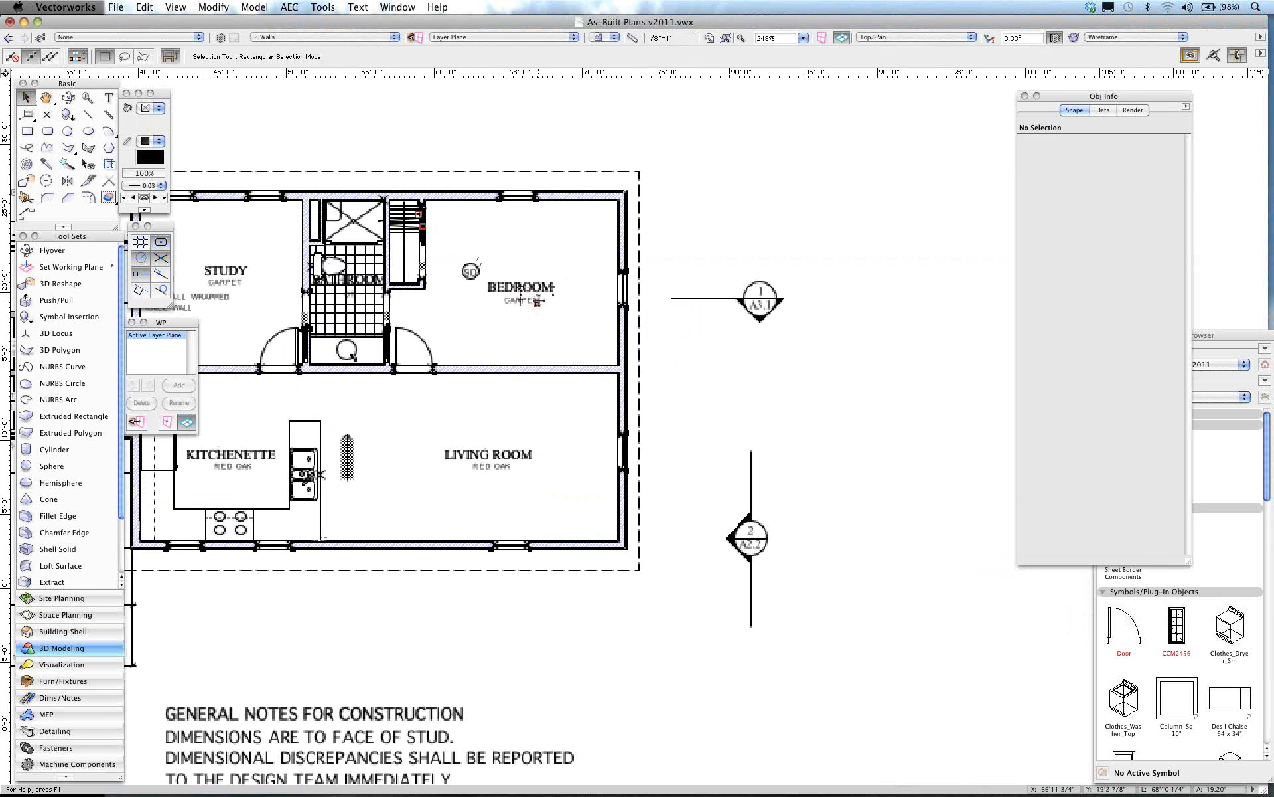
pyautogui.scroll(1, 537, 300)
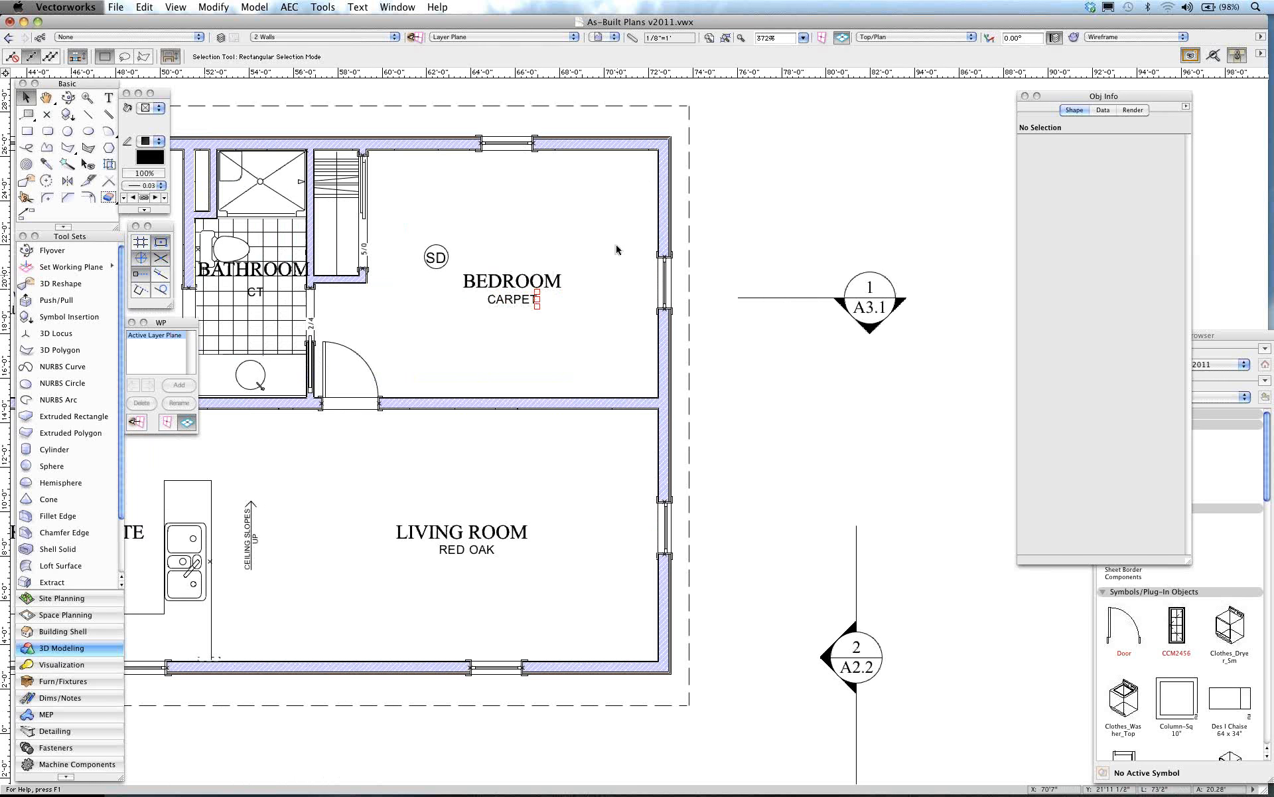
pyautogui.click(523, 282)
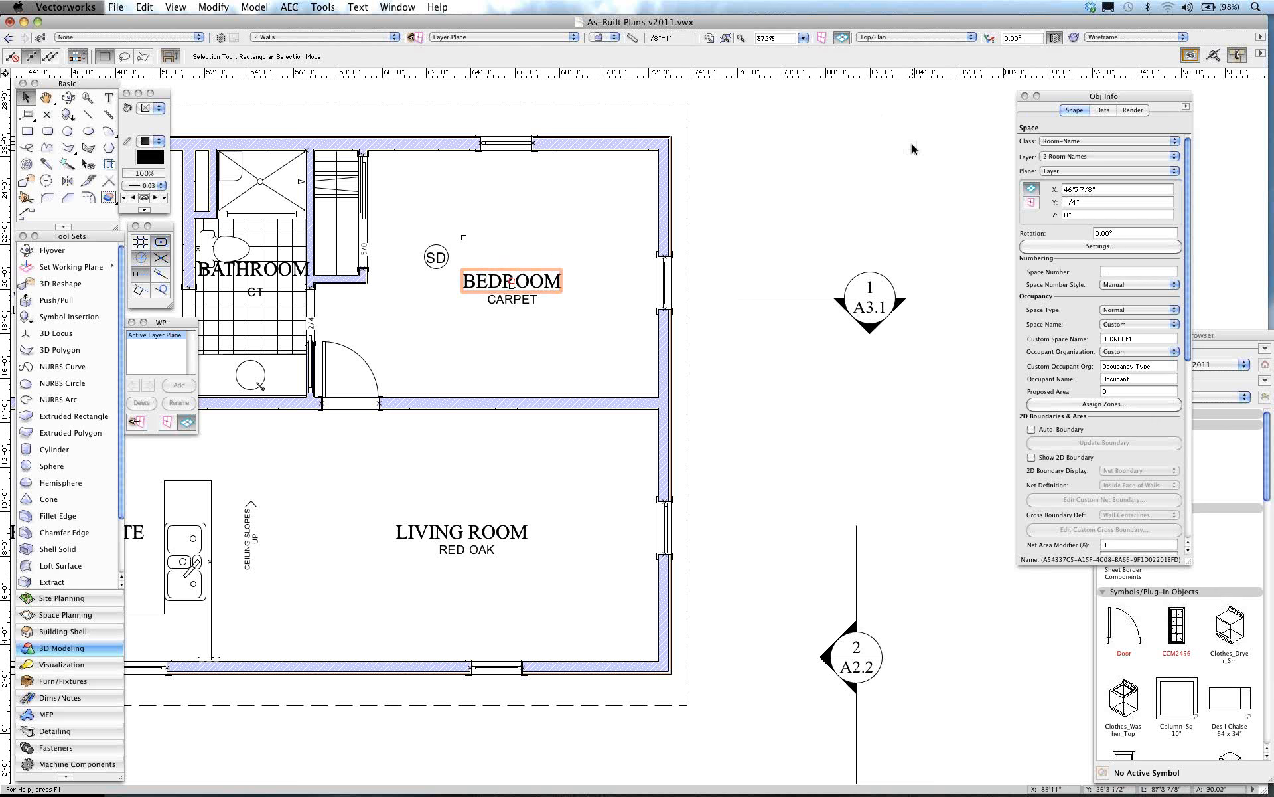
pyautogui.press('space')
pyautogui.moveTo(909, 144); pyautogui.dragTo(890, 144)
pyautogui.moveTo(915, 131); pyautogui.dragTo(720, 135, button='middle')
pyautogui.scroll(-1, 720, 135)
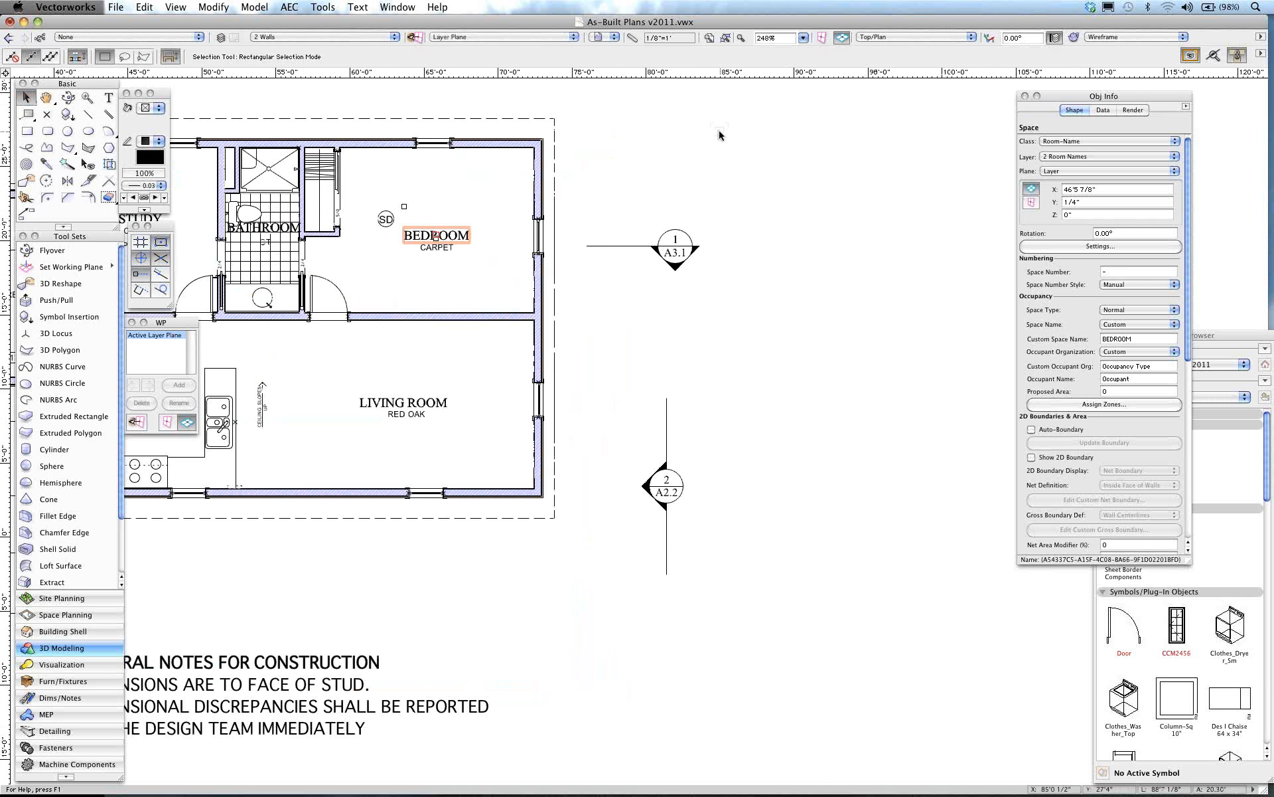
pyautogui.hscroll(1, 719, 135)
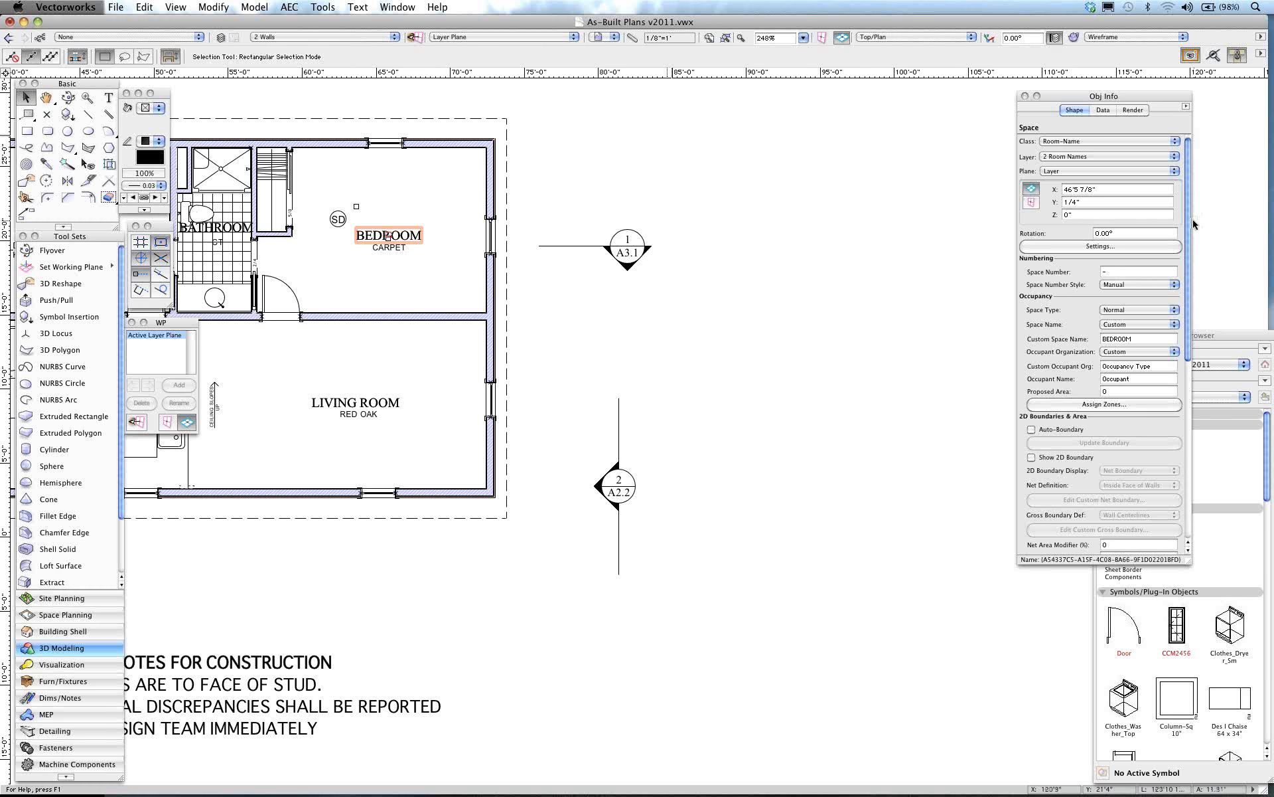
pyautogui.moveTo(1188, 225); pyautogui.dragTo(1181, 428)
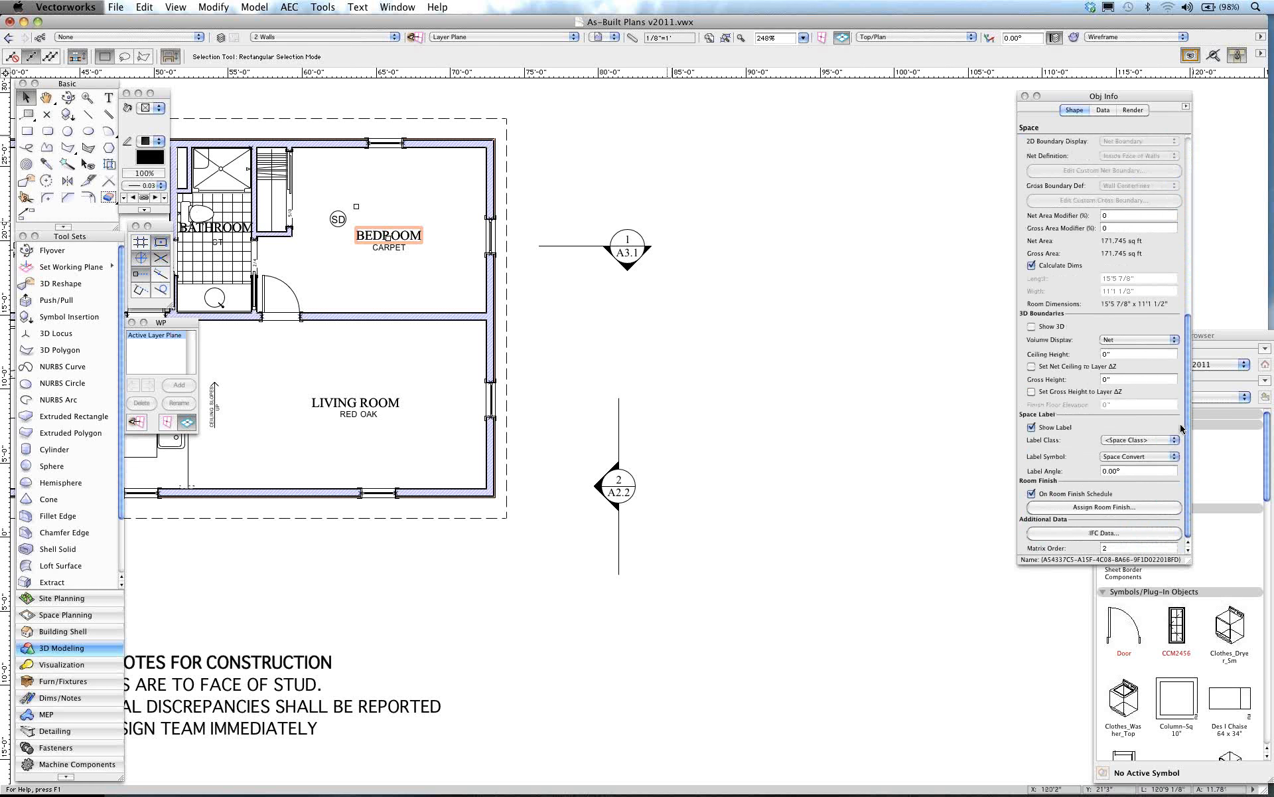
pyautogui.click(1069, 509)
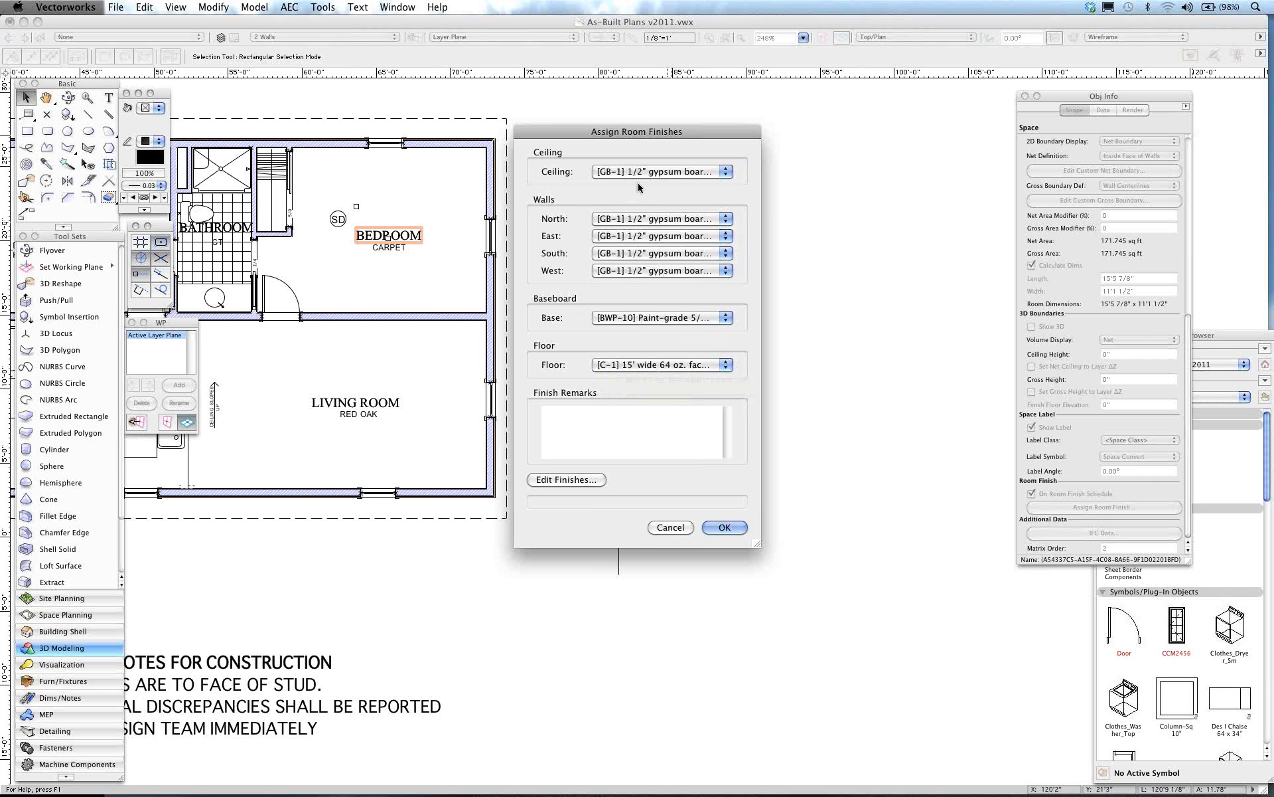
pyautogui.click(725, 527)
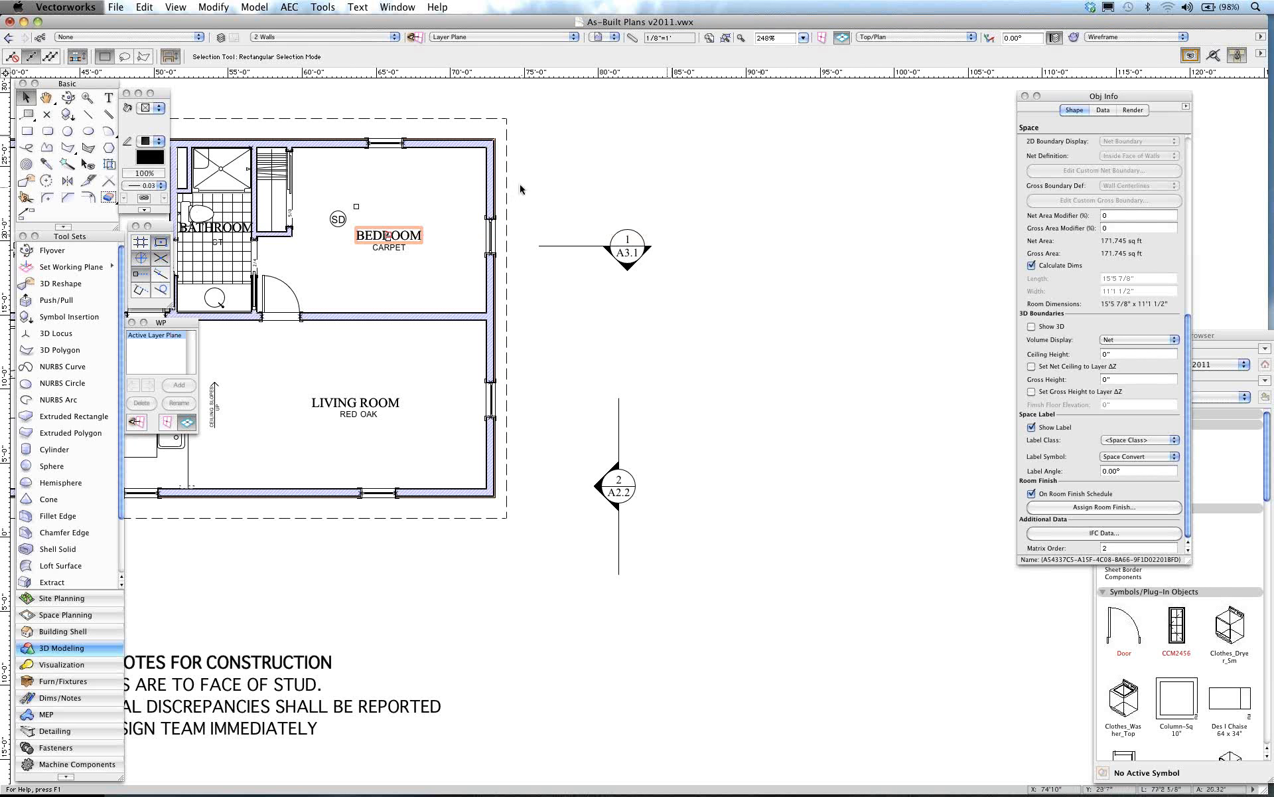
# Step: Create a VA schedule of the Room Finish Schedule type, with its worksheet placed on the drawing
pyautogui.click(323, 7)
pyautogui.moveTo(335, 69)
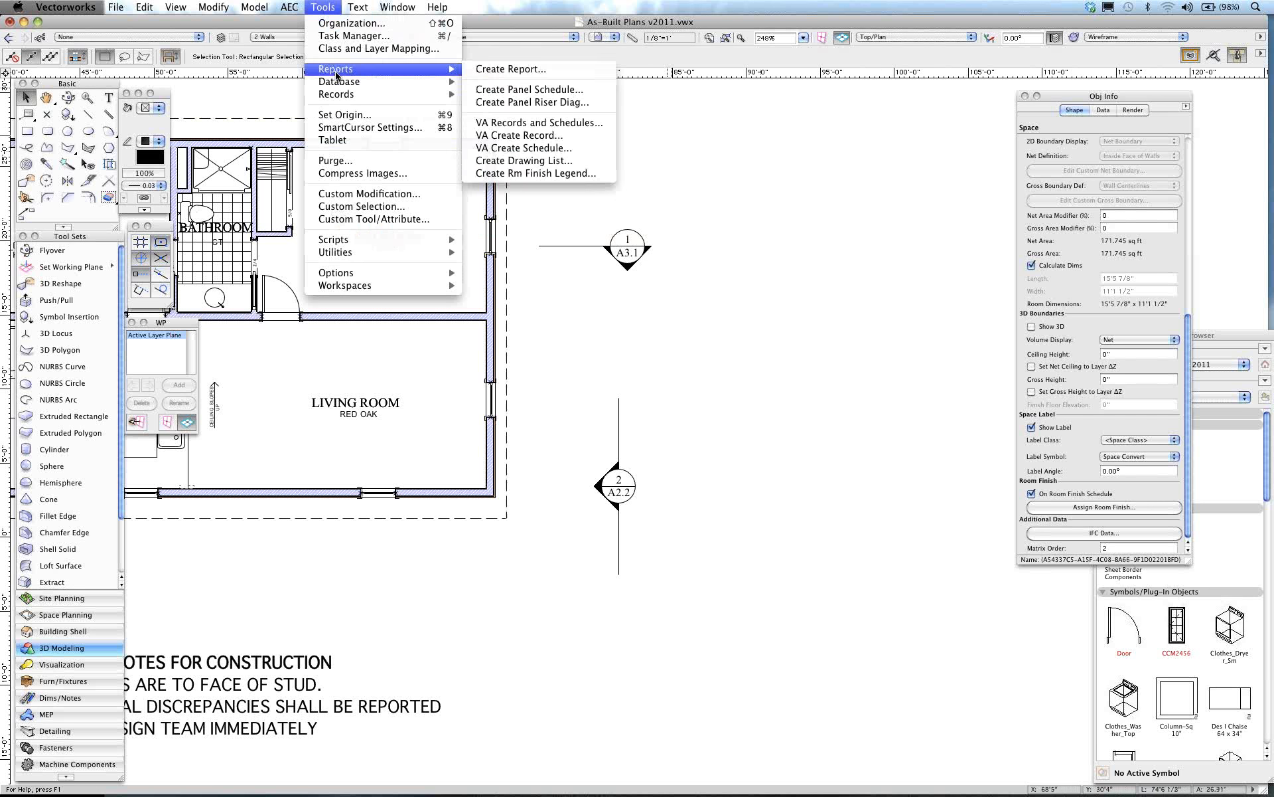
pyautogui.click(517, 148)
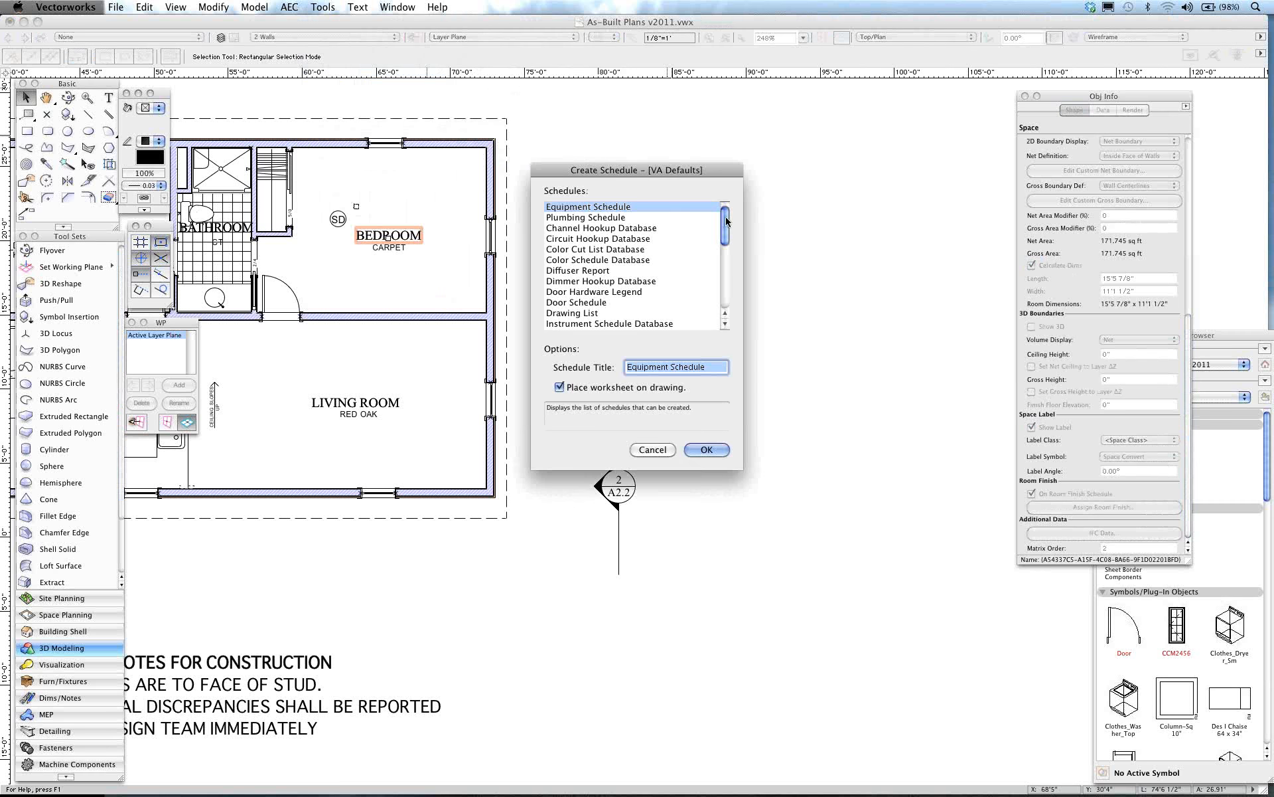
pyautogui.moveTo(727, 221); pyautogui.dragTo(727, 268)
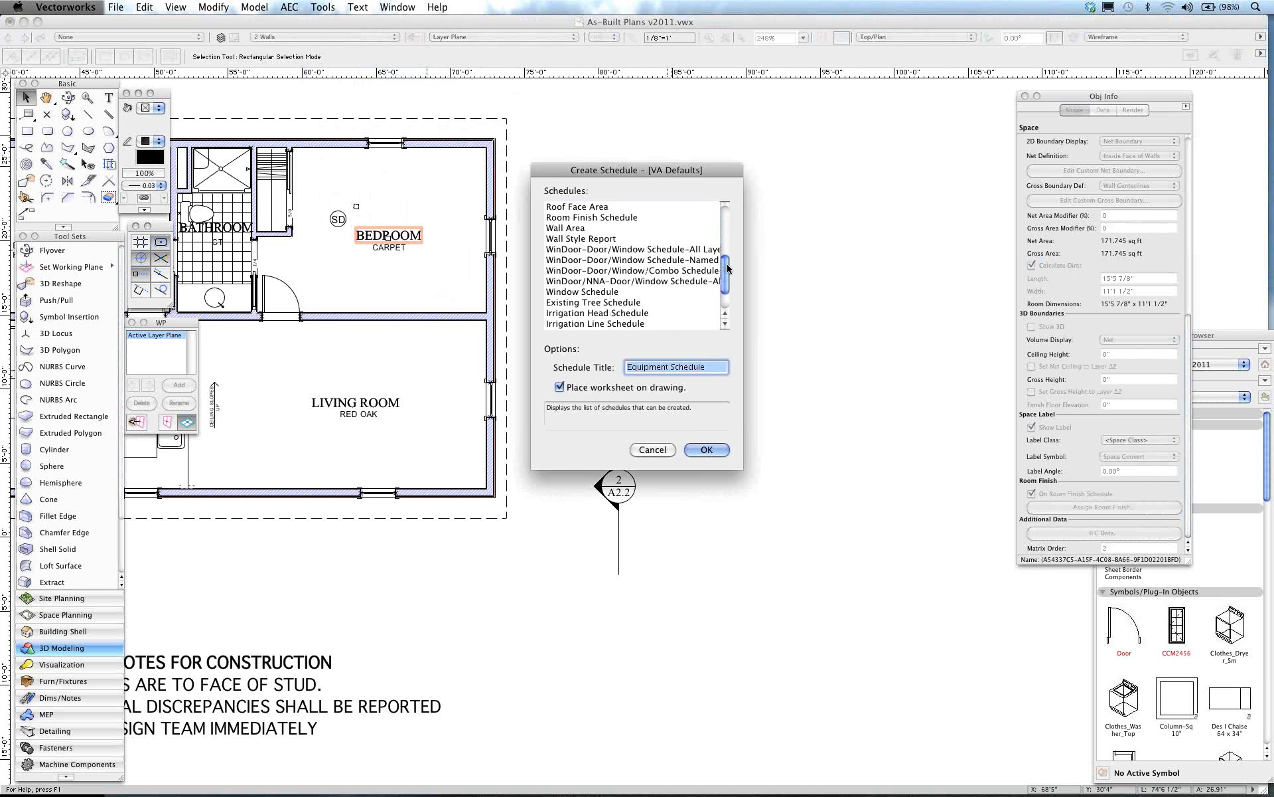
pyautogui.click(604, 218)
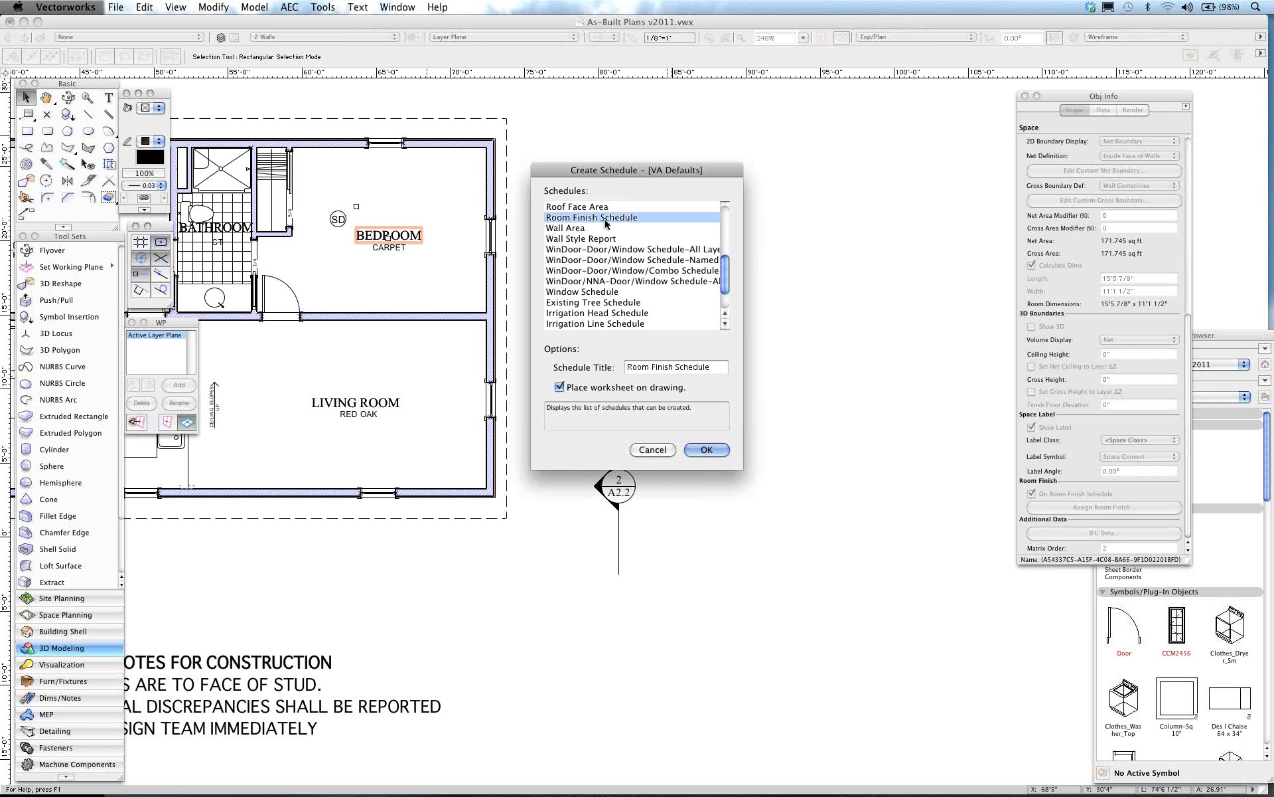
pyautogui.click(707, 450)
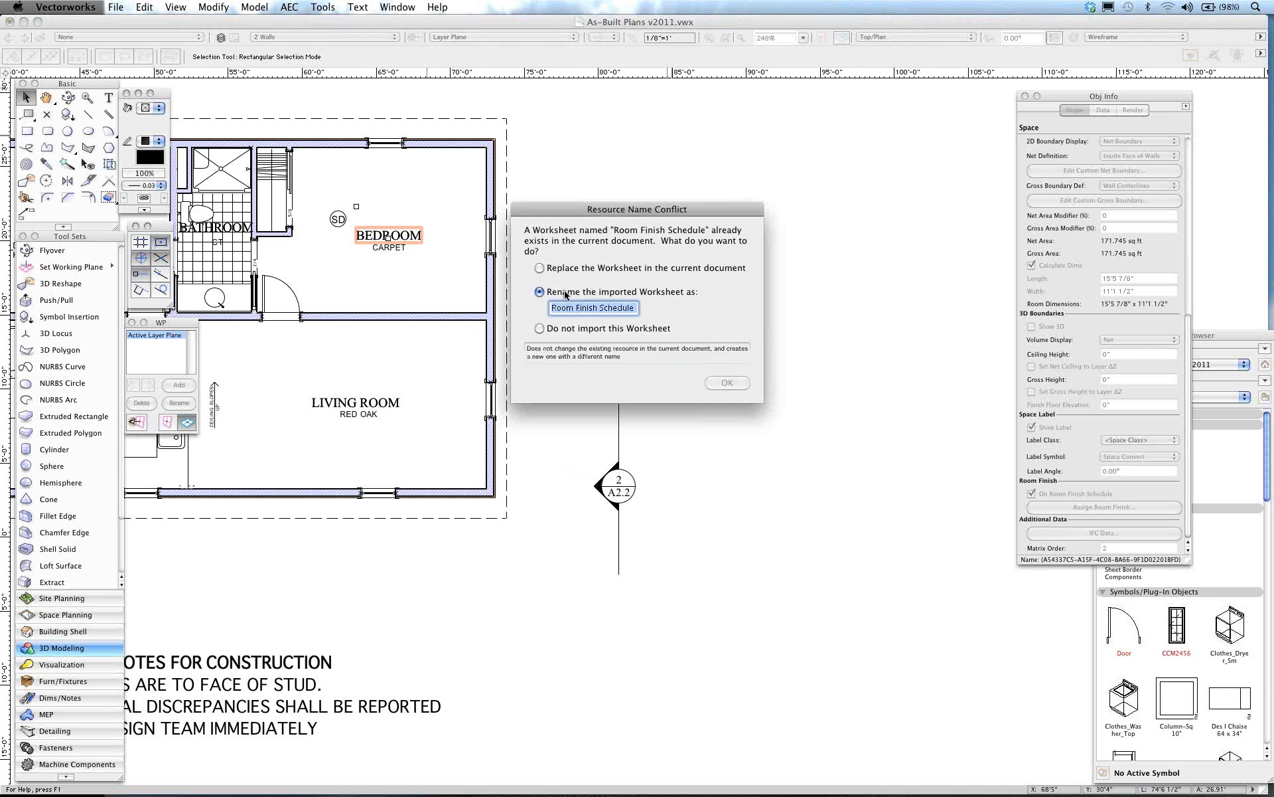
# Step: Replace the existing Room Finish Schedule worksheet in the document and place the schedule in the empty area east of the bedroom
pyautogui.click(539, 268)
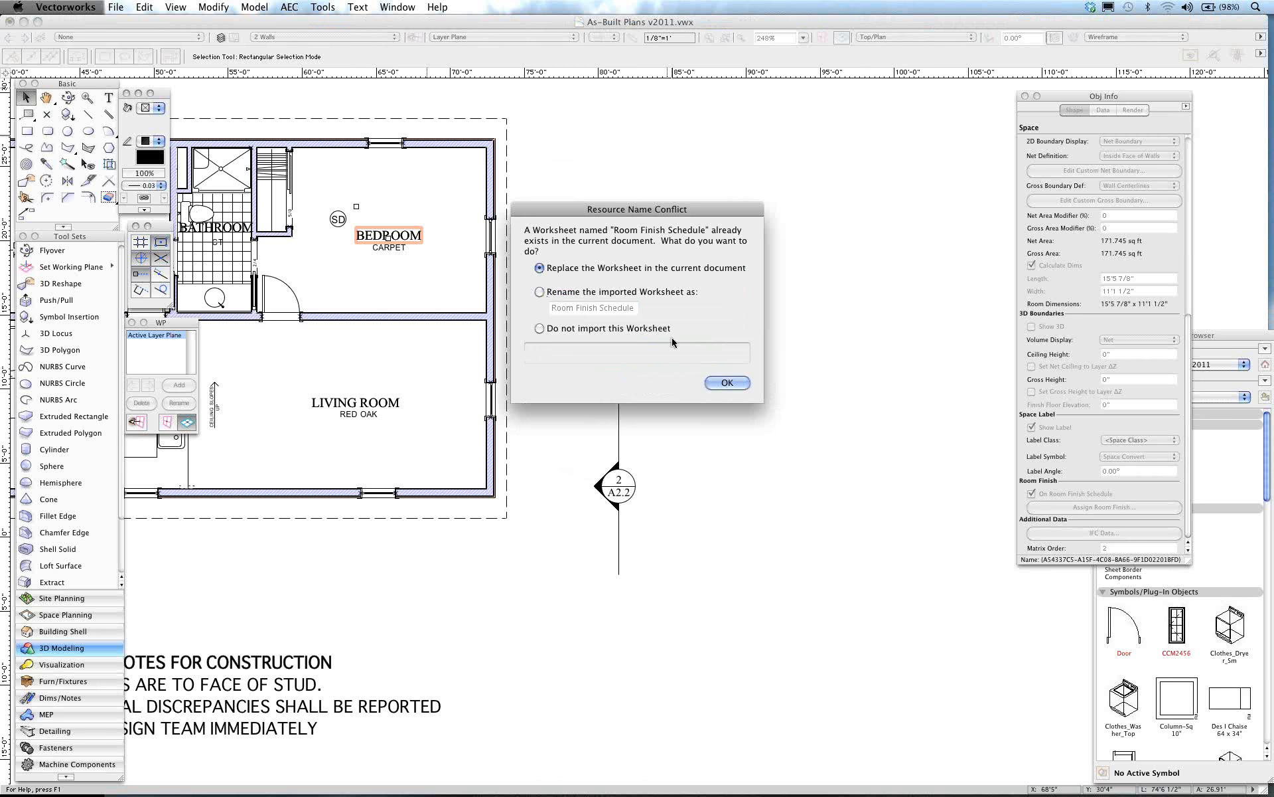
pyautogui.click(737, 383)
pyautogui.click(711, 243)
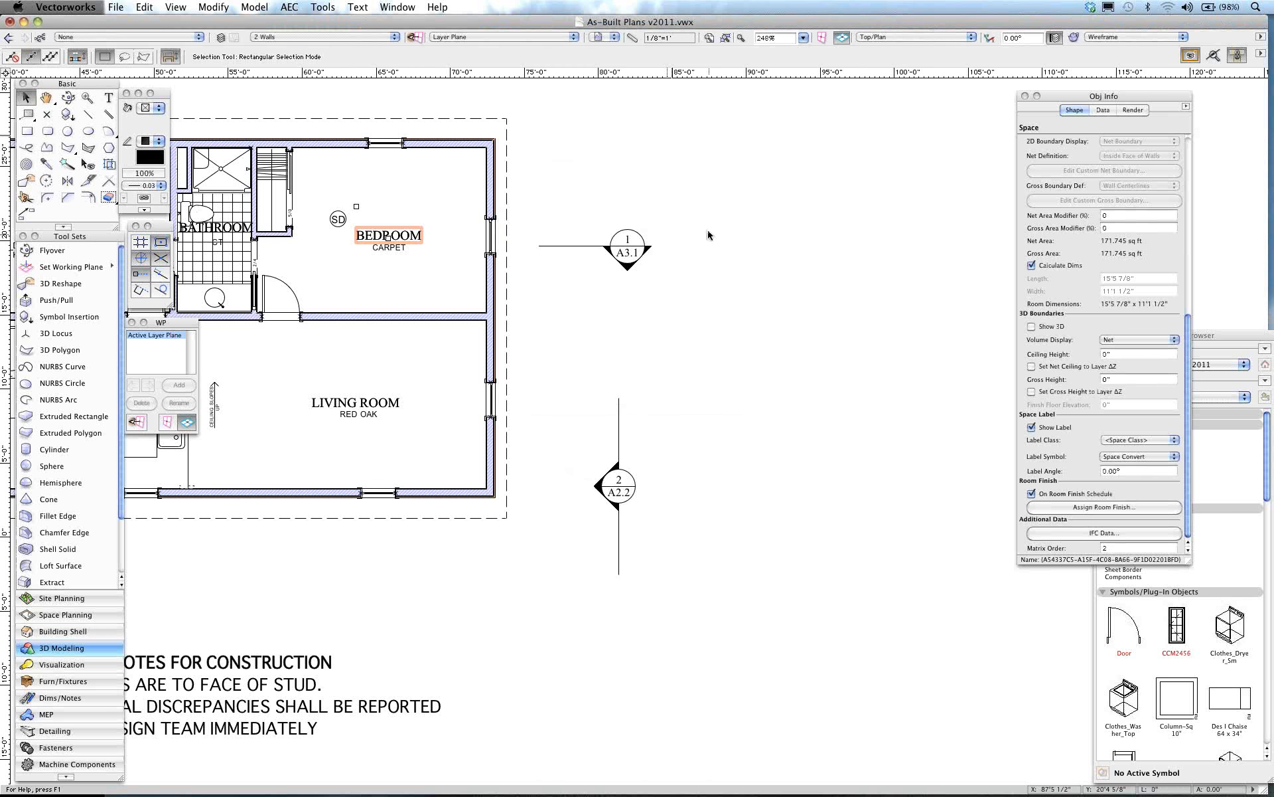
pyautogui.scroll(-1, 893, 192)
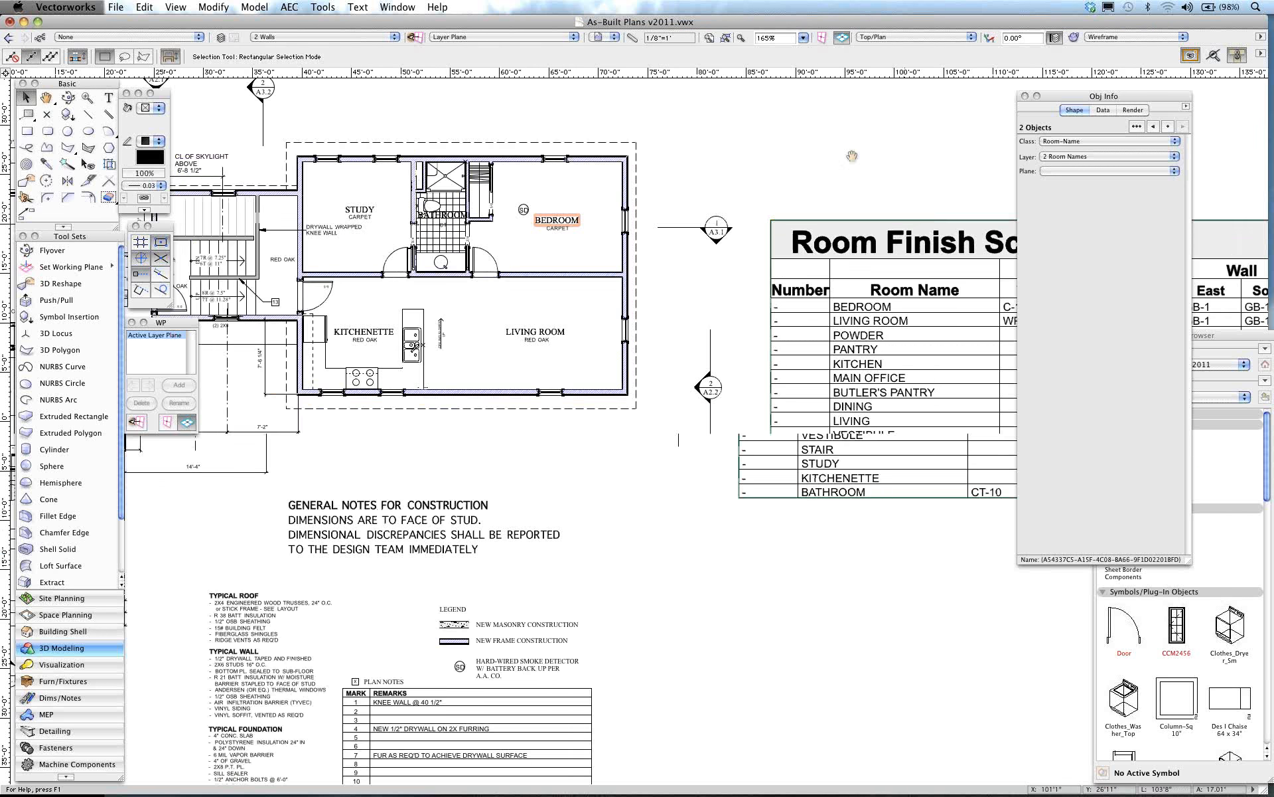
pyautogui.moveTo(852, 156); pyautogui.dragTo(555, 151, button='middle')
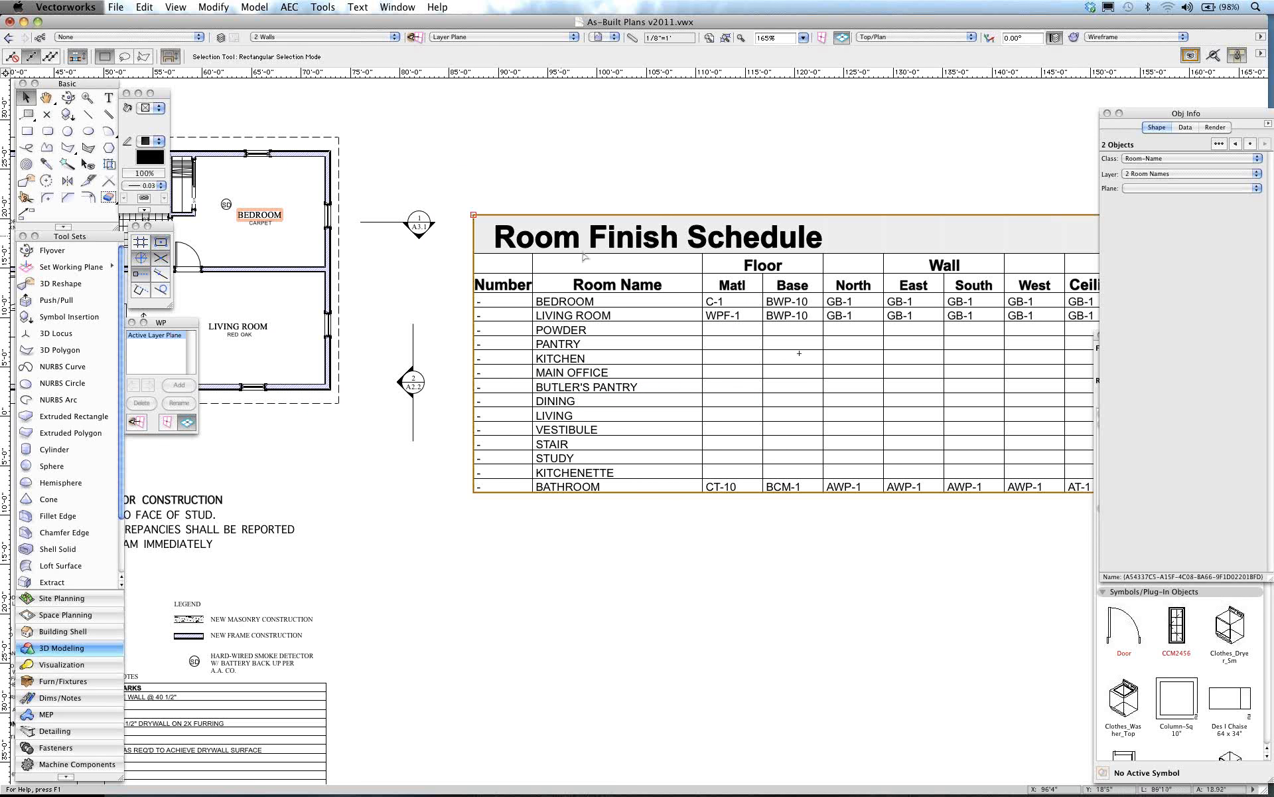
# Step: Duplicate the STUDY space label into the upper part of the stair hall beside the pantry
pyautogui.moveTo(464, 148); pyautogui.dragTo(908, 169, button='middle')
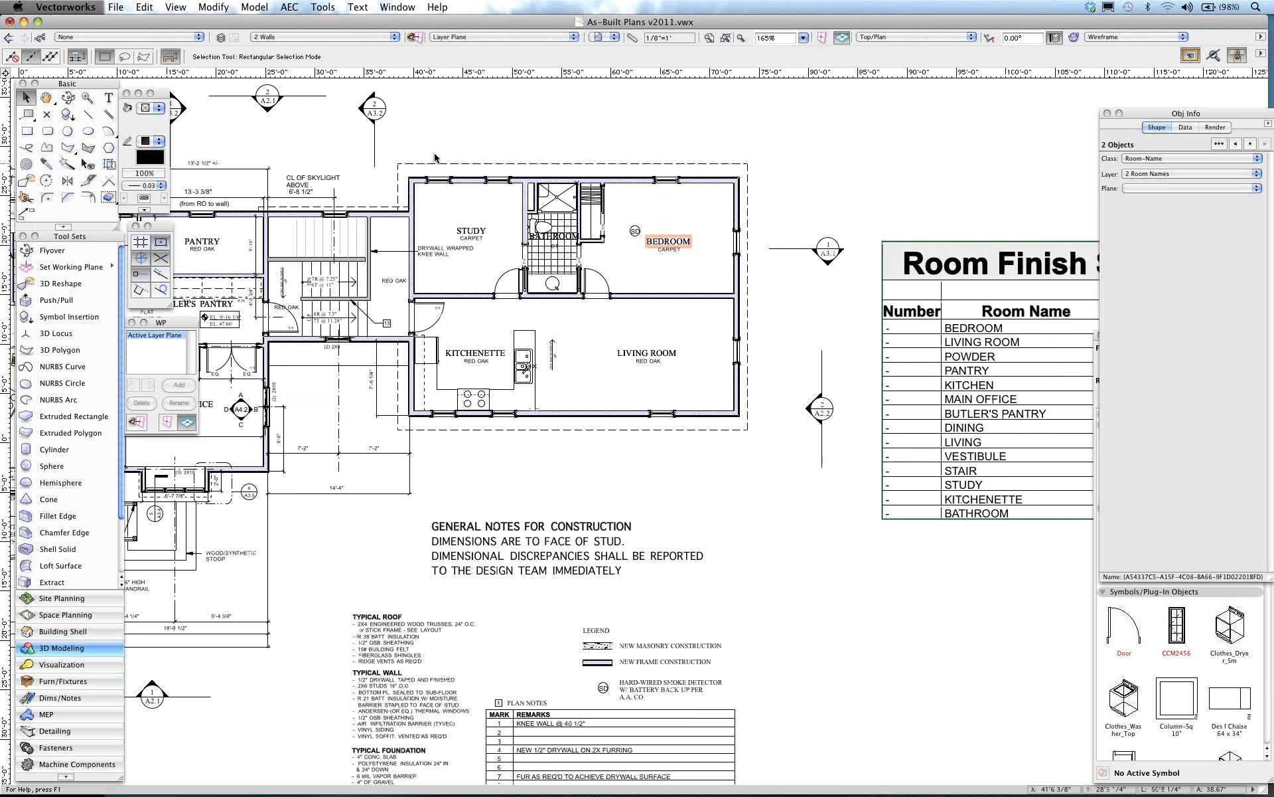
pyautogui.moveTo(330, 242); pyautogui.dragTo(426, 236, button='middle')
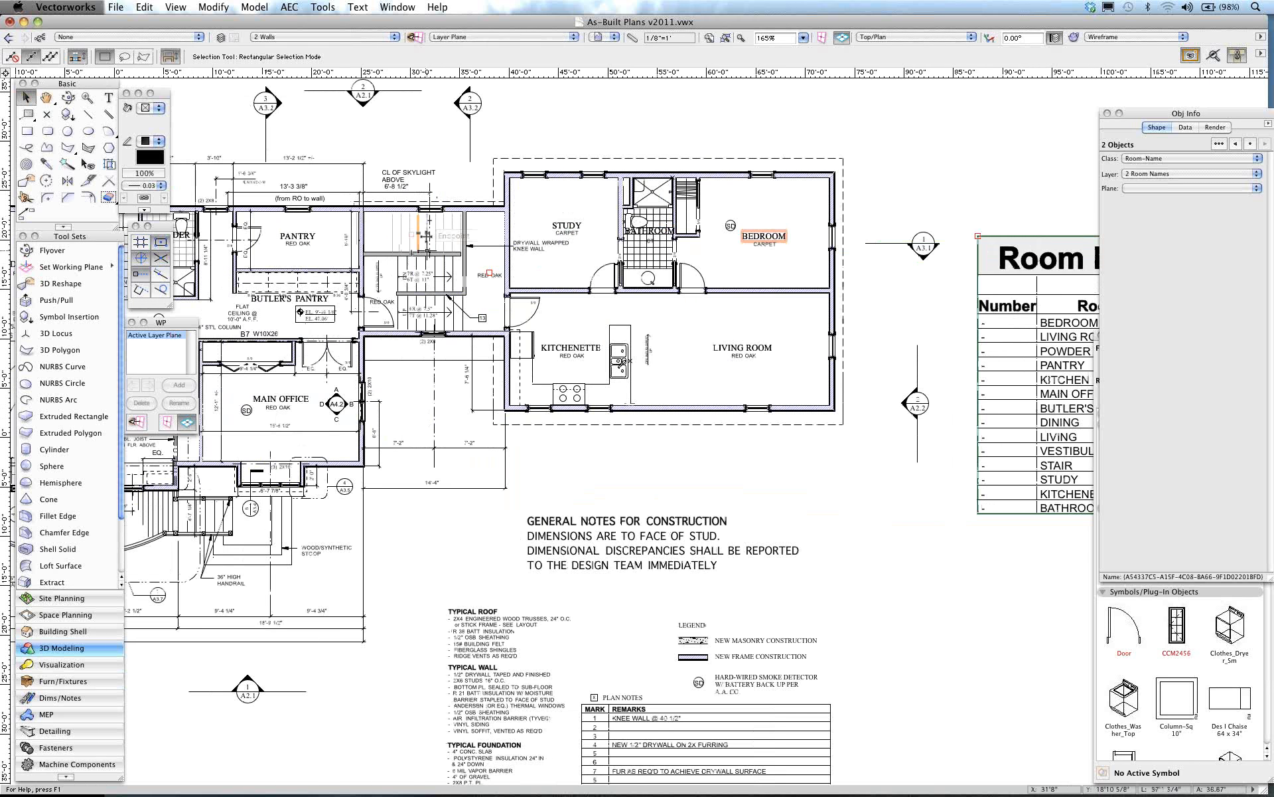
pyautogui.scroll(2, 426, 235)
pyautogui.click(639, 217)
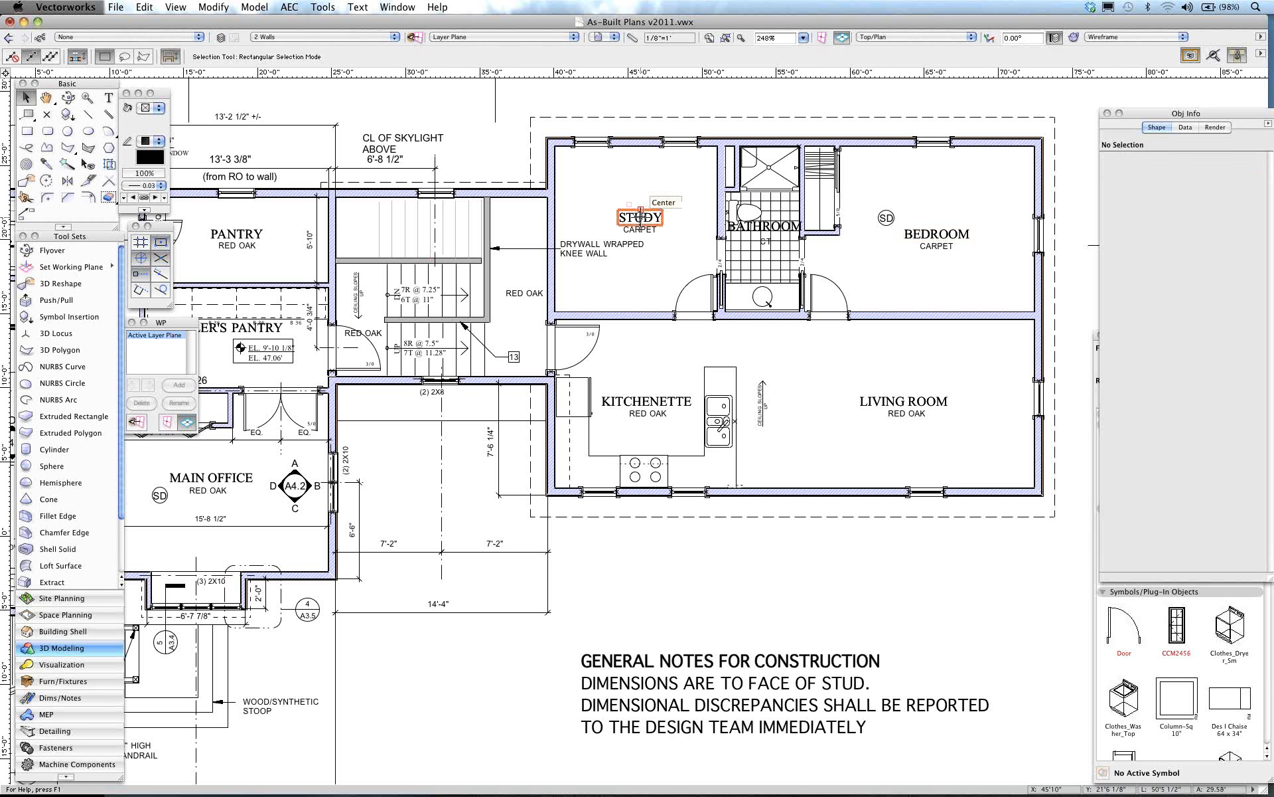
pyautogui.moveTo(571, 213); pyautogui.dragTo(640, 183)
pyautogui.moveTo(521, 217); pyautogui.dragTo(373, 237)
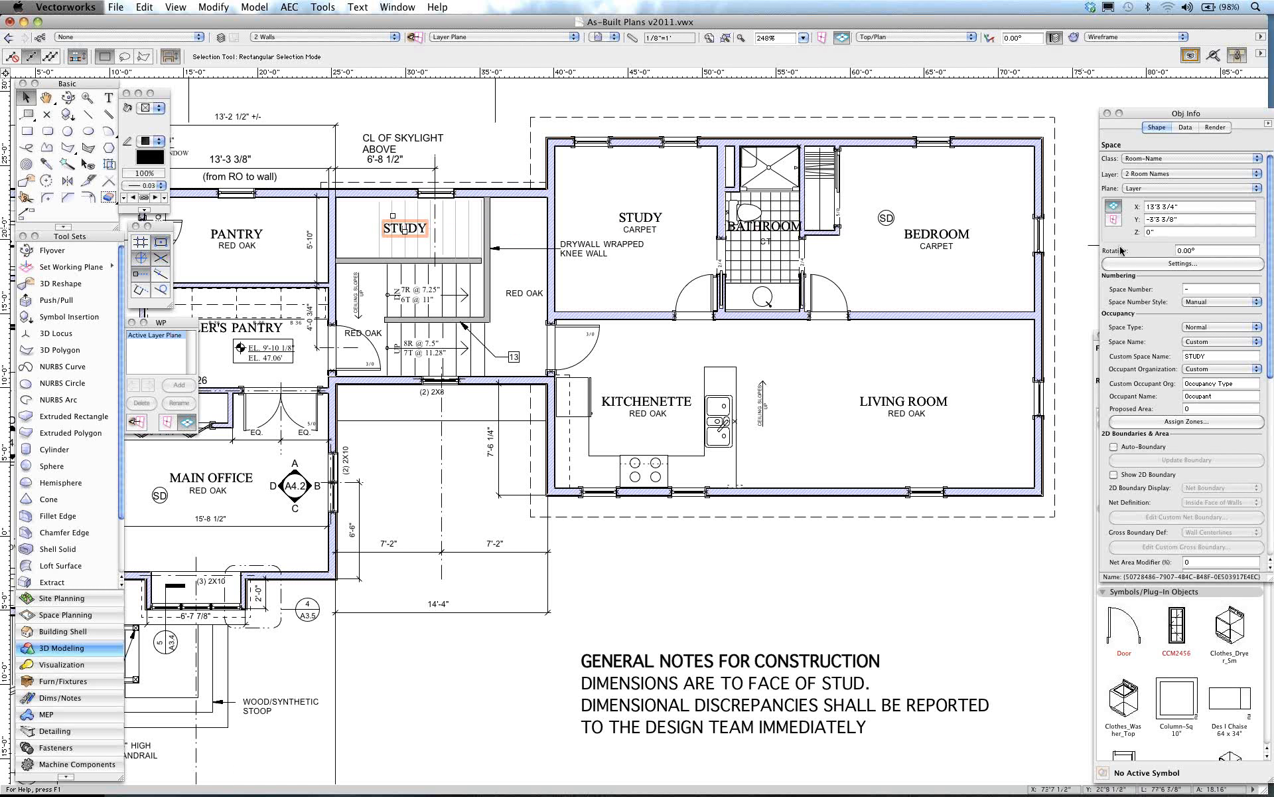
# Step: Set the copied space's custom name to Back Hall
pyautogui.click(1208, 357)
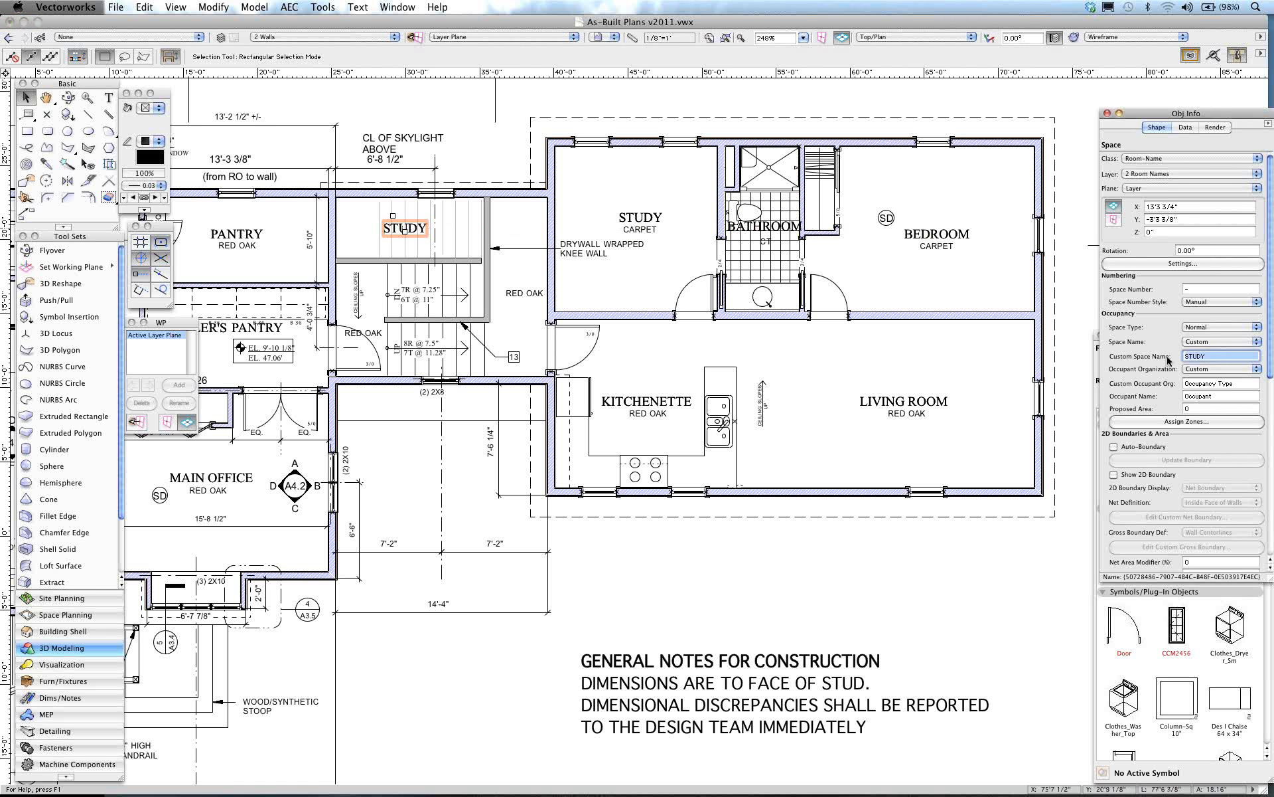
pyautogui.write('Back Hall')
pyautogui.press('Return')
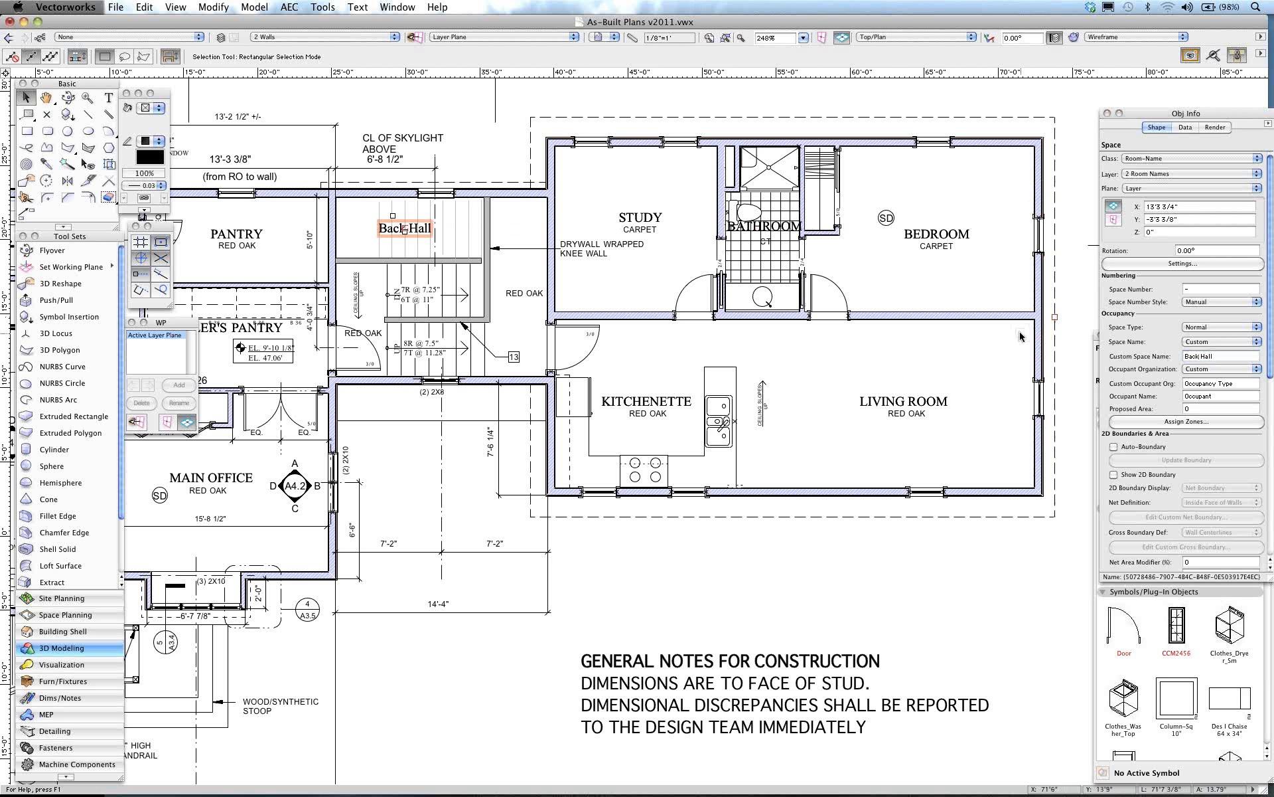
# Step: Recalculate the Room Finish Schedule worksheet on the drawing so it includes the added space
pyautogui.scroll(-2, 1020, 336)
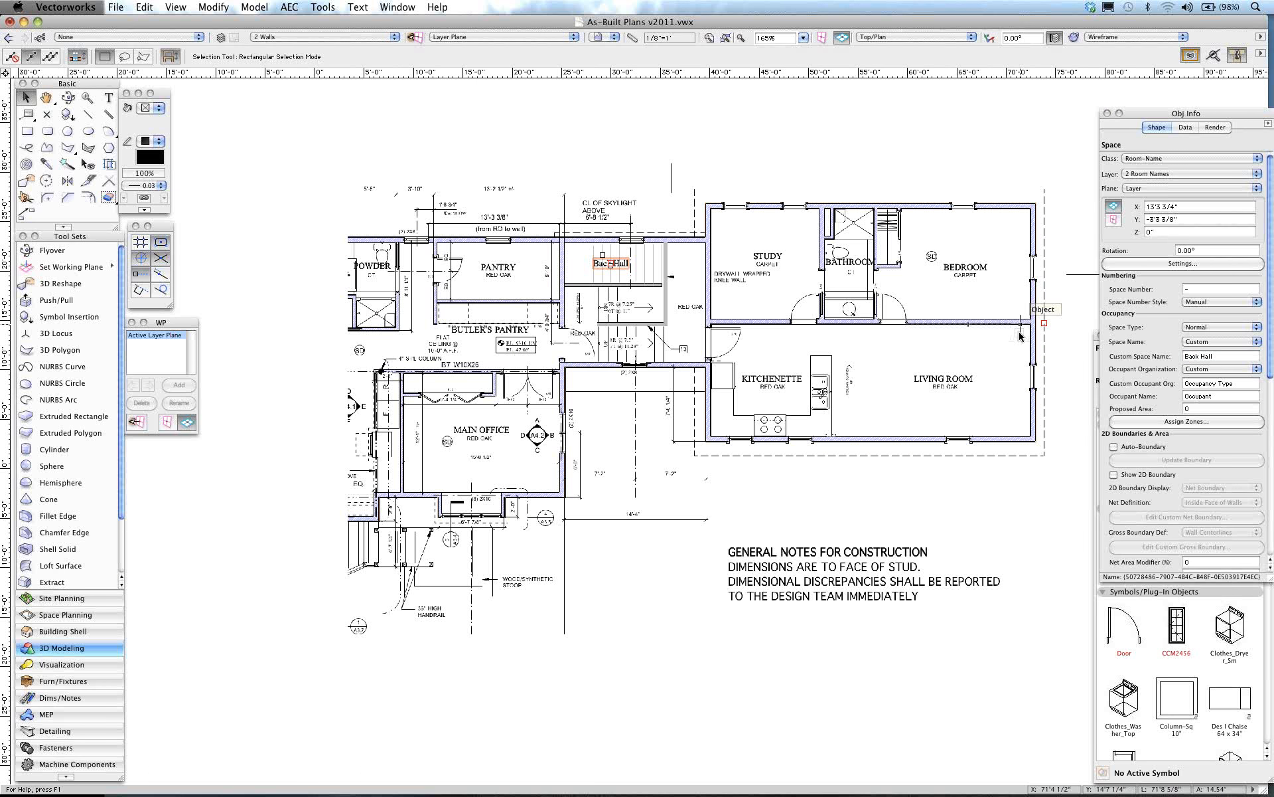
pyautogui.moveTo(1020, 337); pyautogui.dragTo(441, 256)
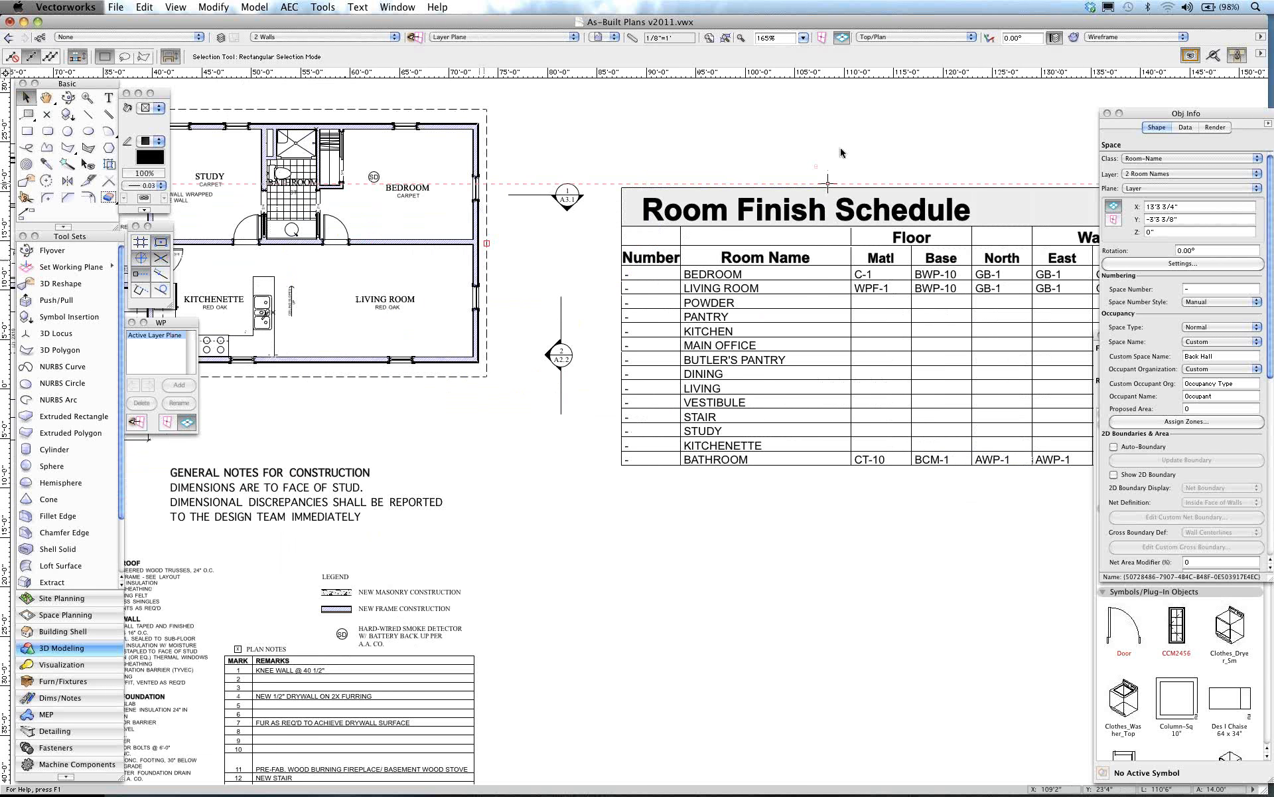
pyautogui.moveTo(841, 148); pyautogui.dragTo(665, 133)
pyautogui.rightClick(668, 255)
pyautogui.click(711, 448)
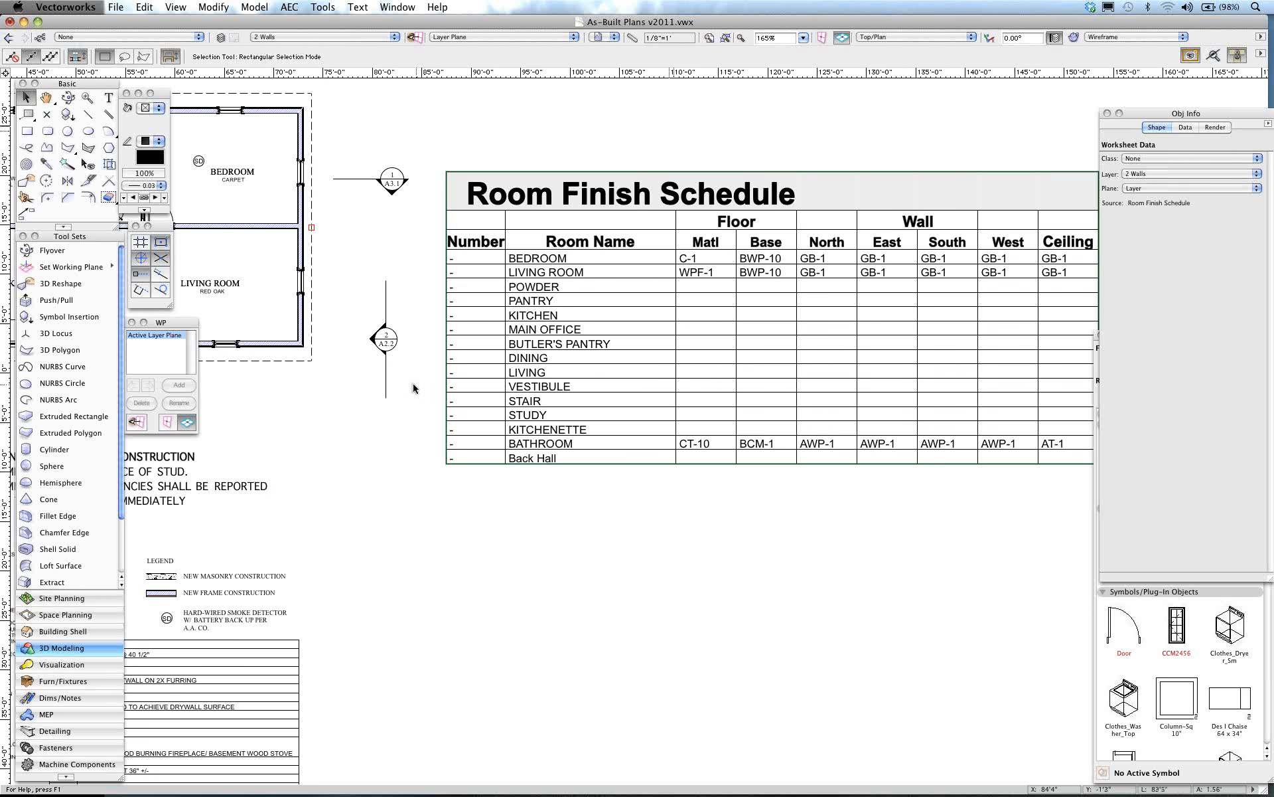
# Step: Select the Back Hall space, review its room finish assignment options, and leave them without applying changes
pyautogui.press('h')
pyautogui.moveTo(420, 384); pyautogui.dragTo(426, 385)
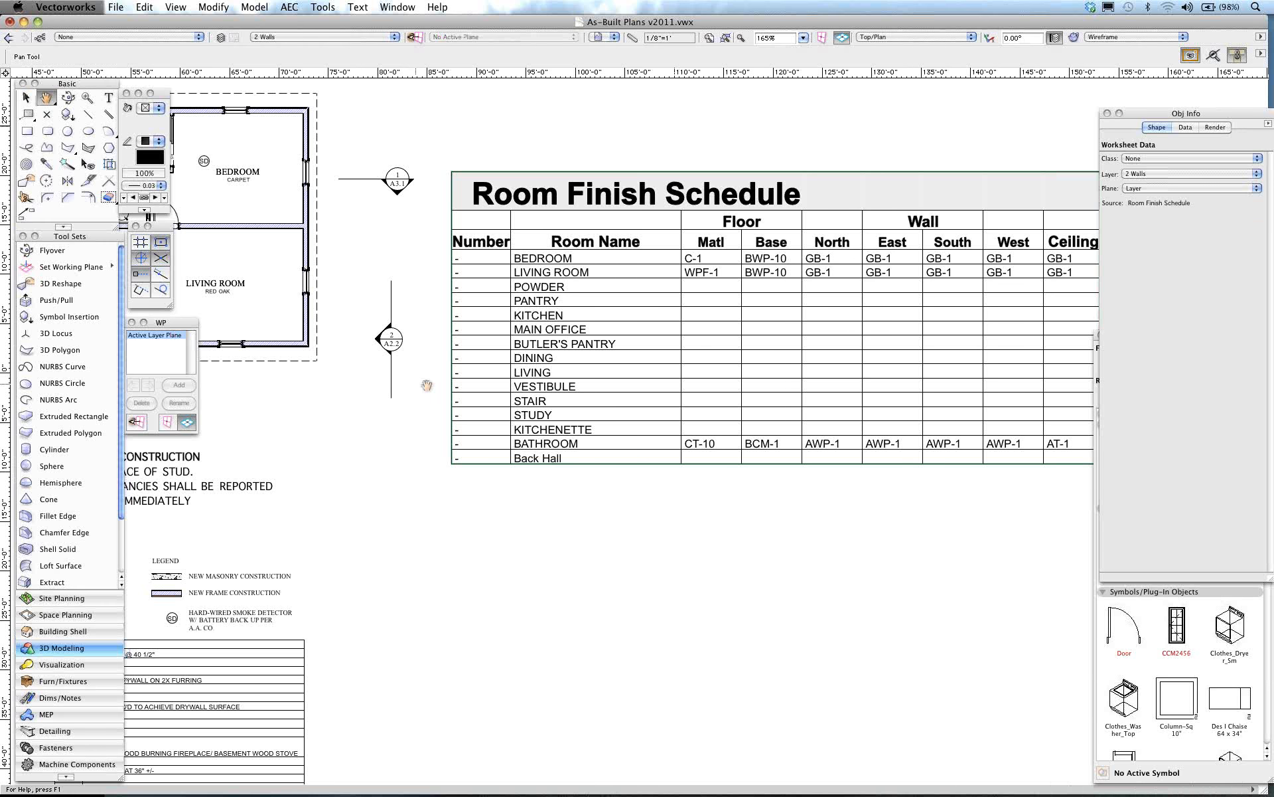
pyautogui.moveTo(427, 385); pyautogui.dragTo(761, 369, button='middle')
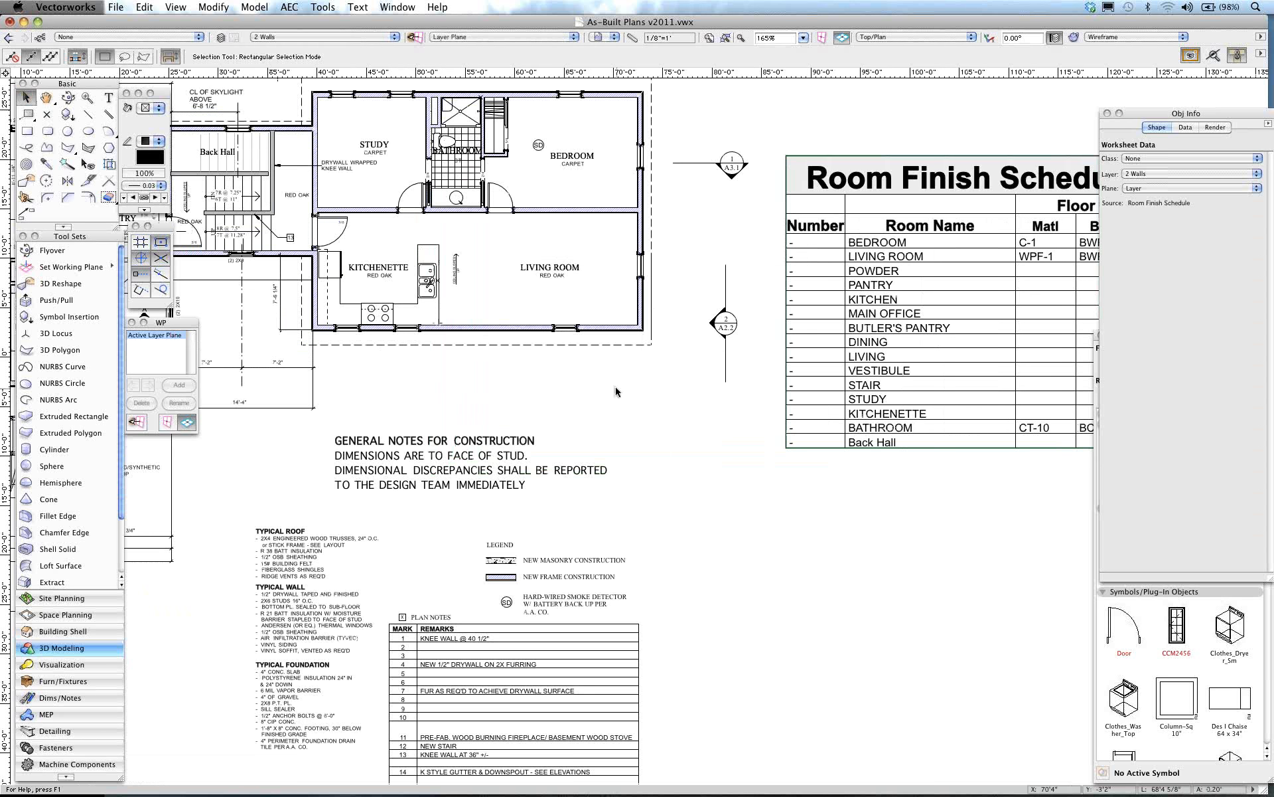
pyautogui.moveTo(616, 392); pyautogui.dragTo(738, 436, button='middle')
pyautogui.click(310, 181)
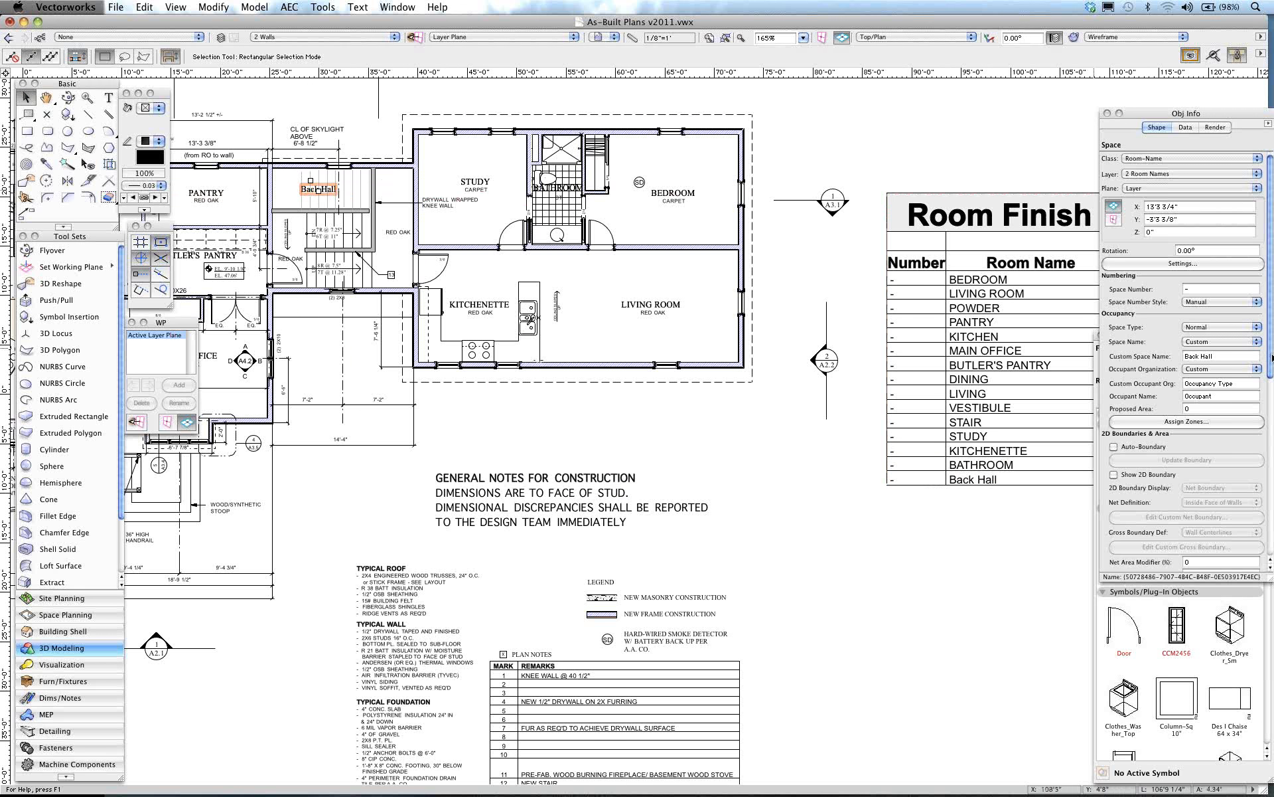
pyautogui.scroll(-10, 1181, 431)
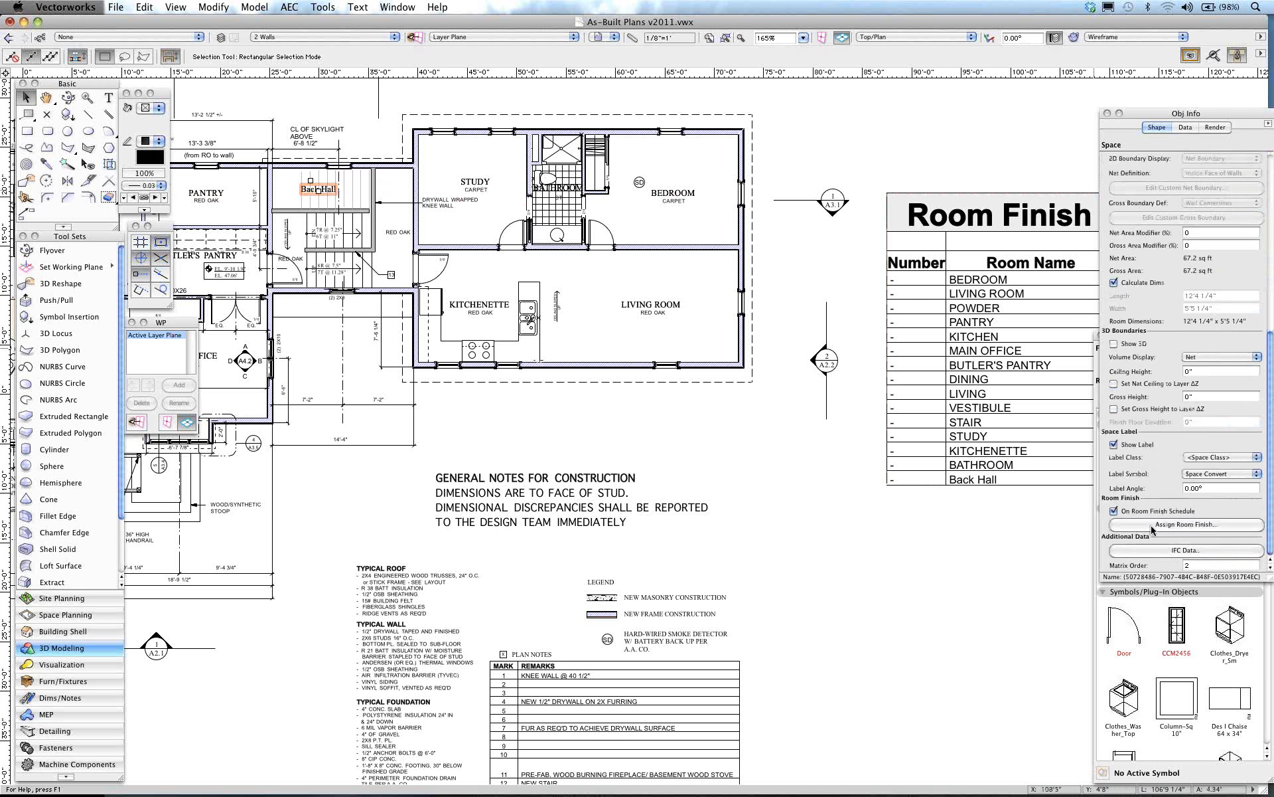
pyautogui.click(1153, 525)
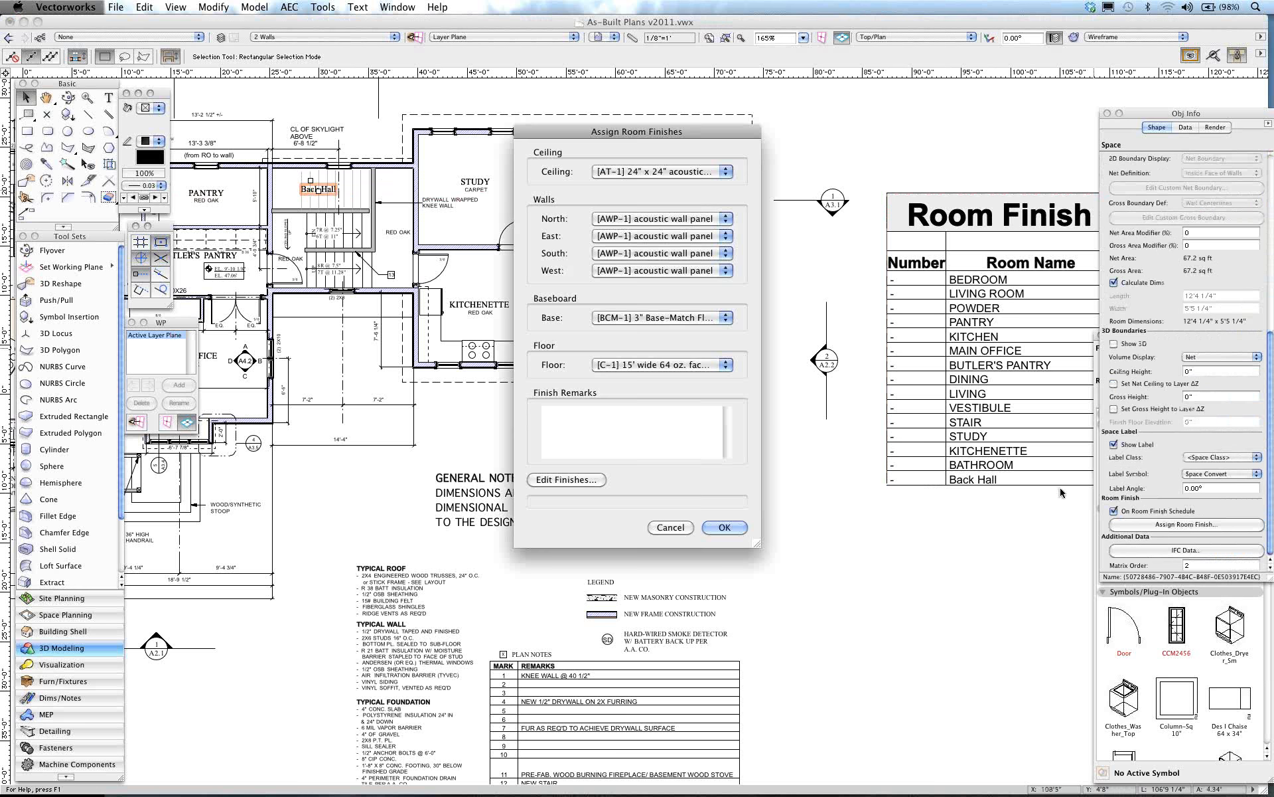
pyautogui.click(671, 527)
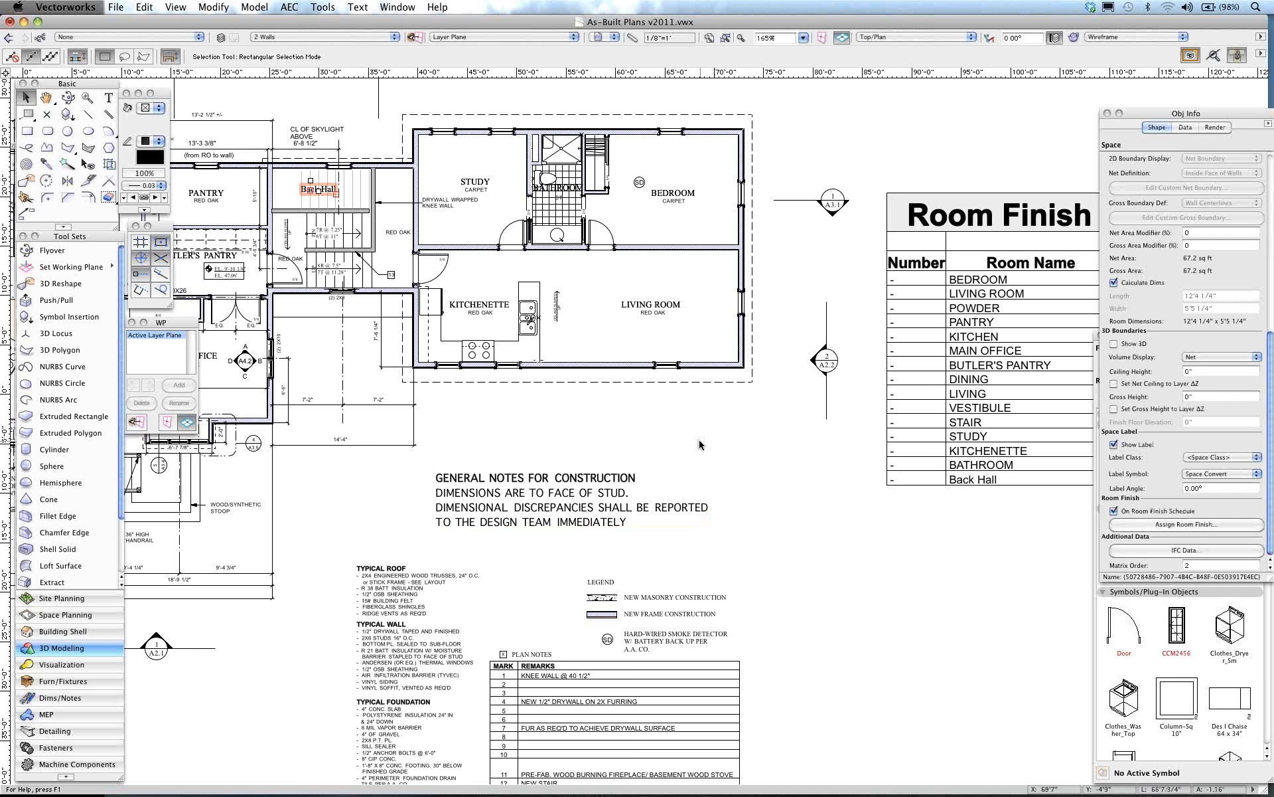
# Step: Review the updated Room Finish Schedule and close As-Built Plans v2011.vwx without saving
pyautogui.moveTo(702, 445); pyautogui.dragTo(797, 470, button='middle')
pyautogui.click(699, 463)
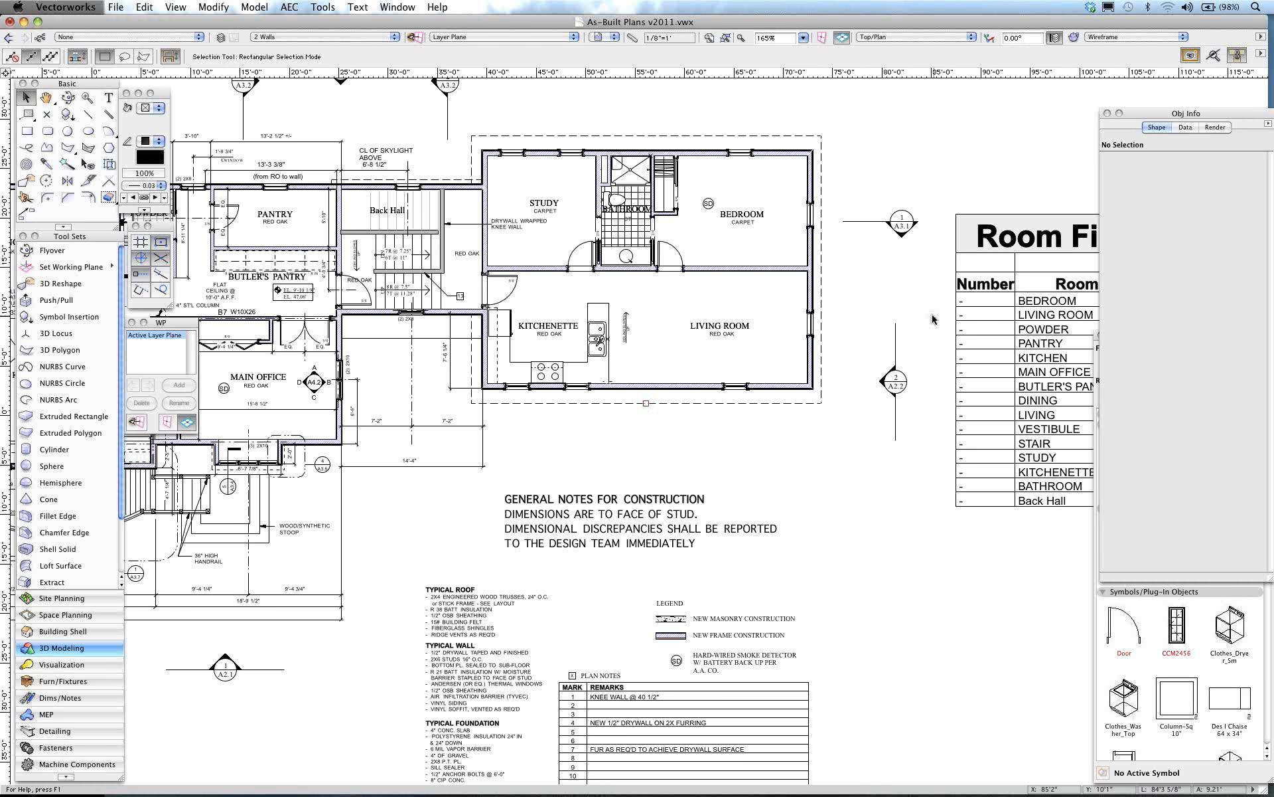
pyautogui.moveTo(932, 319); pyautogui.dragTo(787, 324, button='middle')
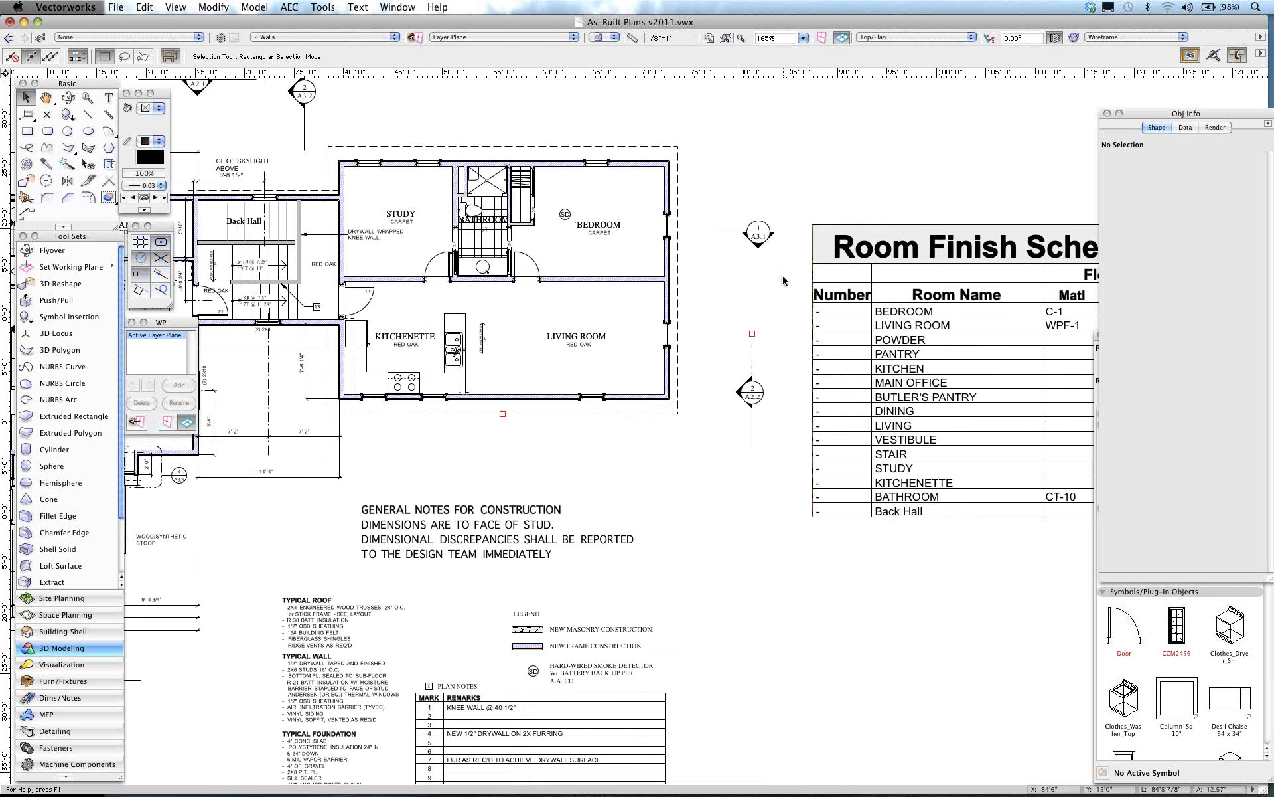
pyautogui.moveTo(783, 281); pyautogui.dragTo(335, 282, button='middle')
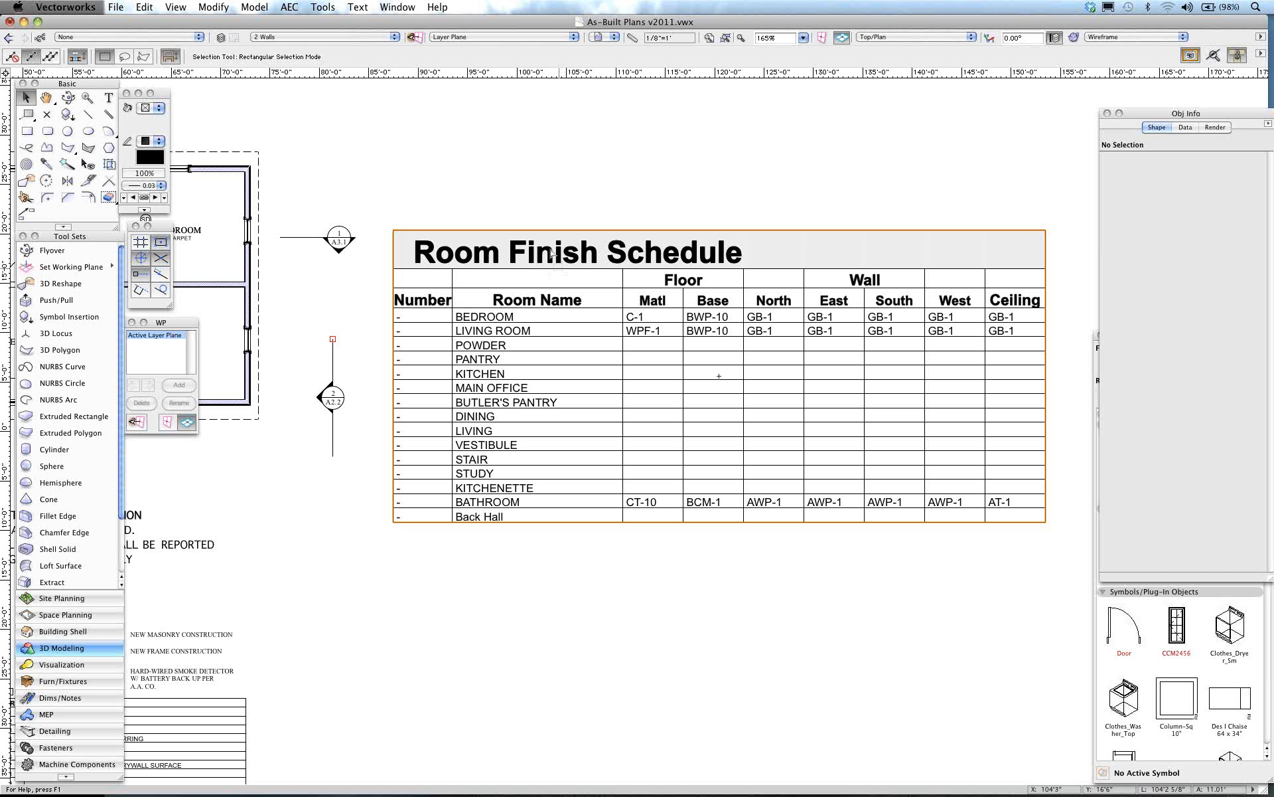
pyautogui.click(9, 24)
pyautogui.click(571, 270)
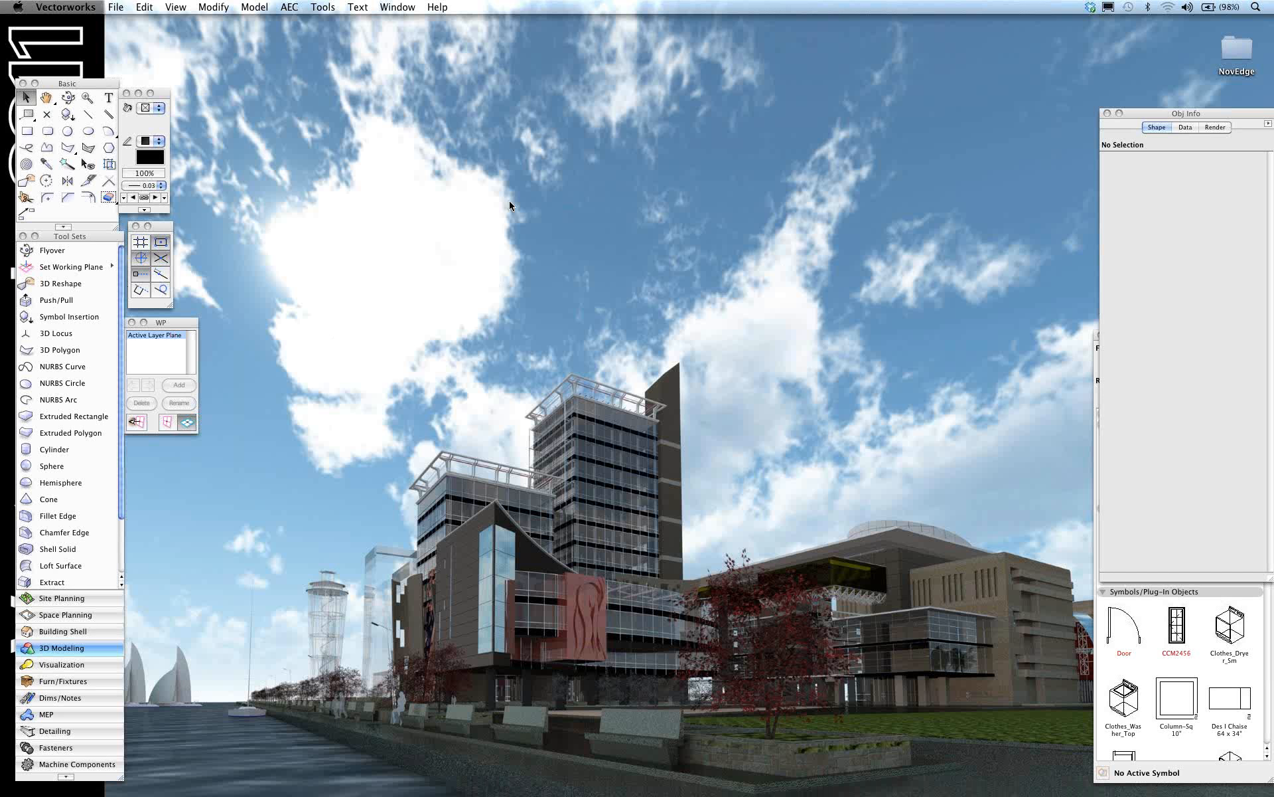
# Step: Open 3D by Class.vwx from the NovEdge folder on the desktop
pyautogui.doubleClick(1237, 50)
pyautogui.click(1192, 136)
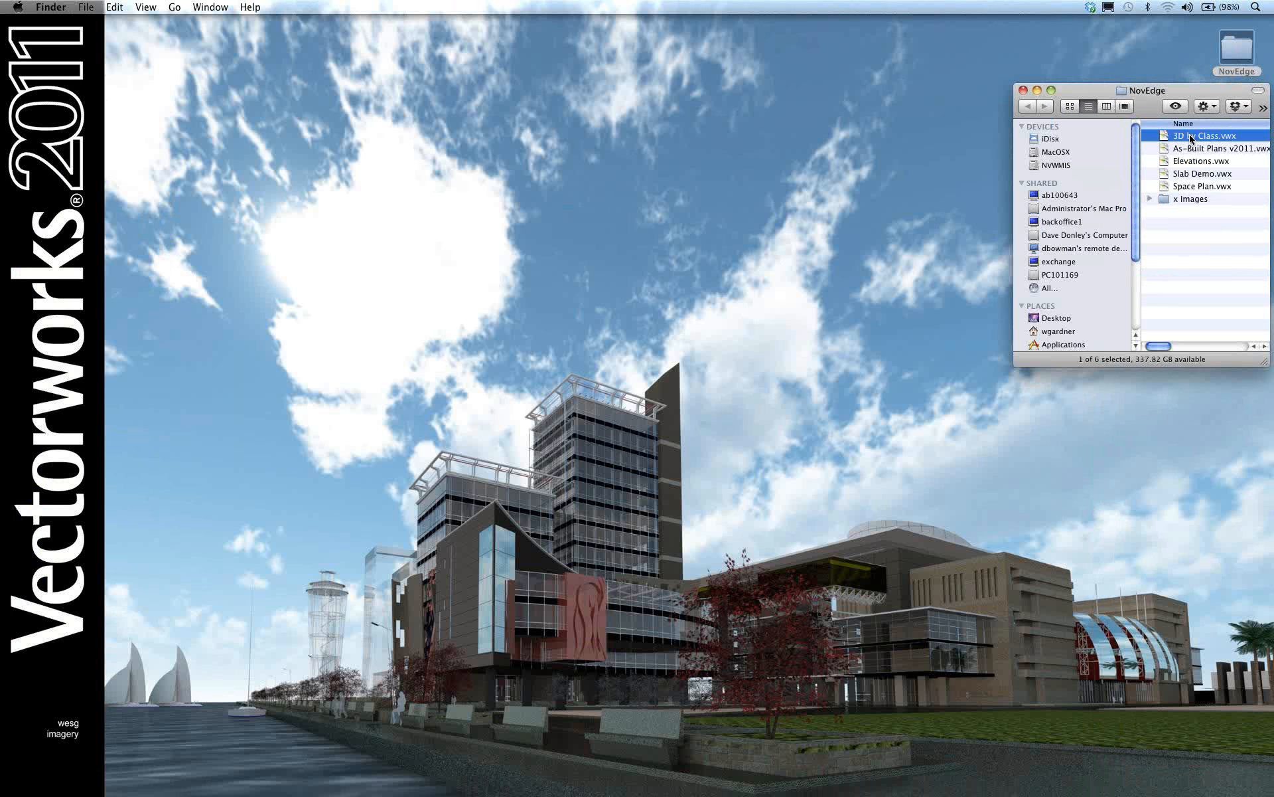
pyautogui.doubleClick(1191, 136)
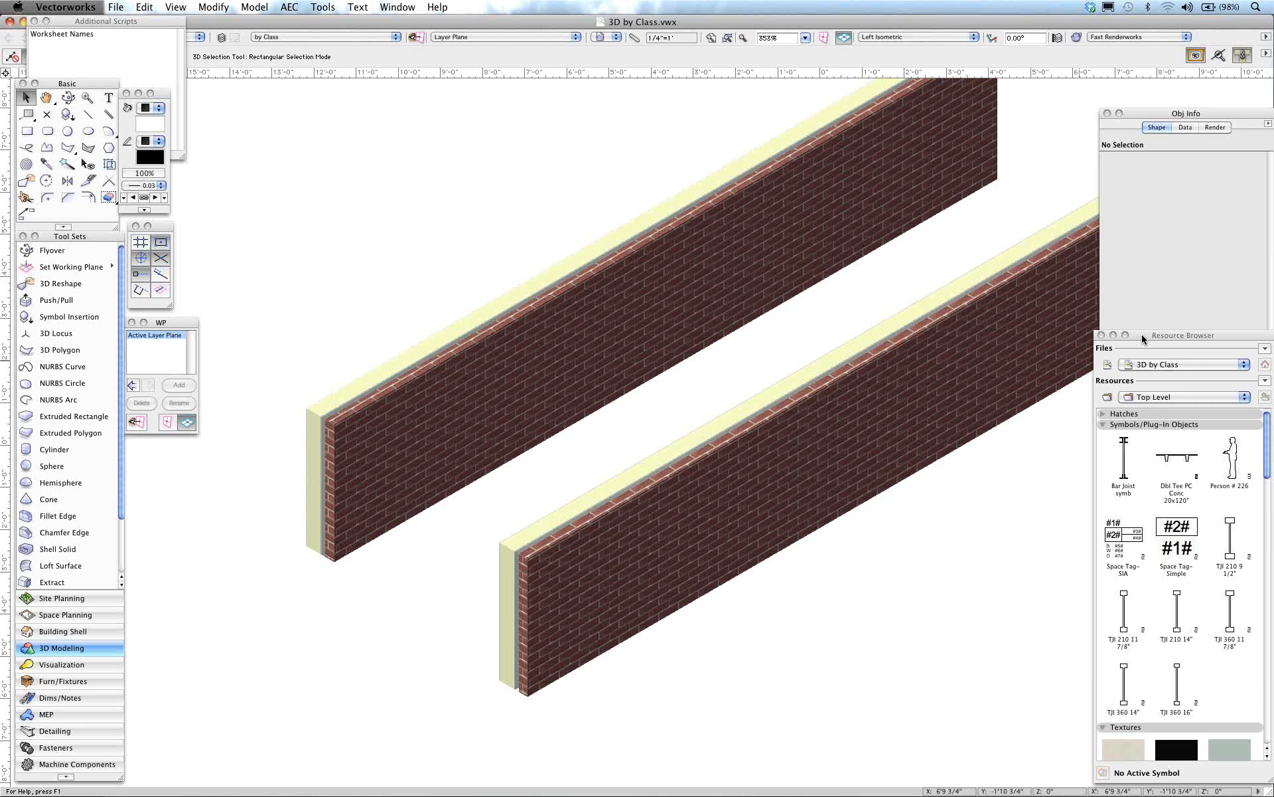
# Step: Select the front brick wall and rearrange the Resource Browser and Obj Info palettes so both are readable
pyautogui.moveTo(1143, 337); pyautogui.dragTo(1143, 208)
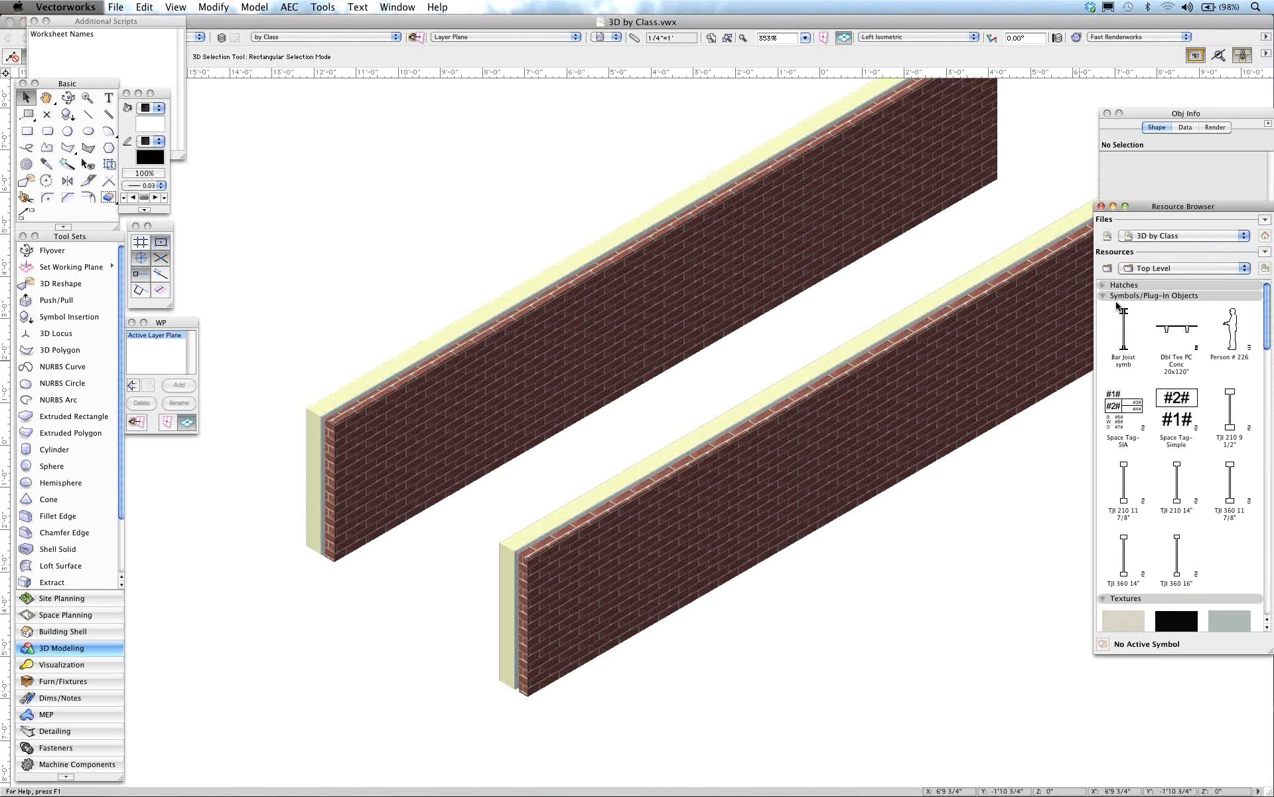
pyautogui.click(528, 614)
pyautogui.click(528, 614)
pyautogui.moveTo(1139, 119); pyautogui.dragTo(974, 192)
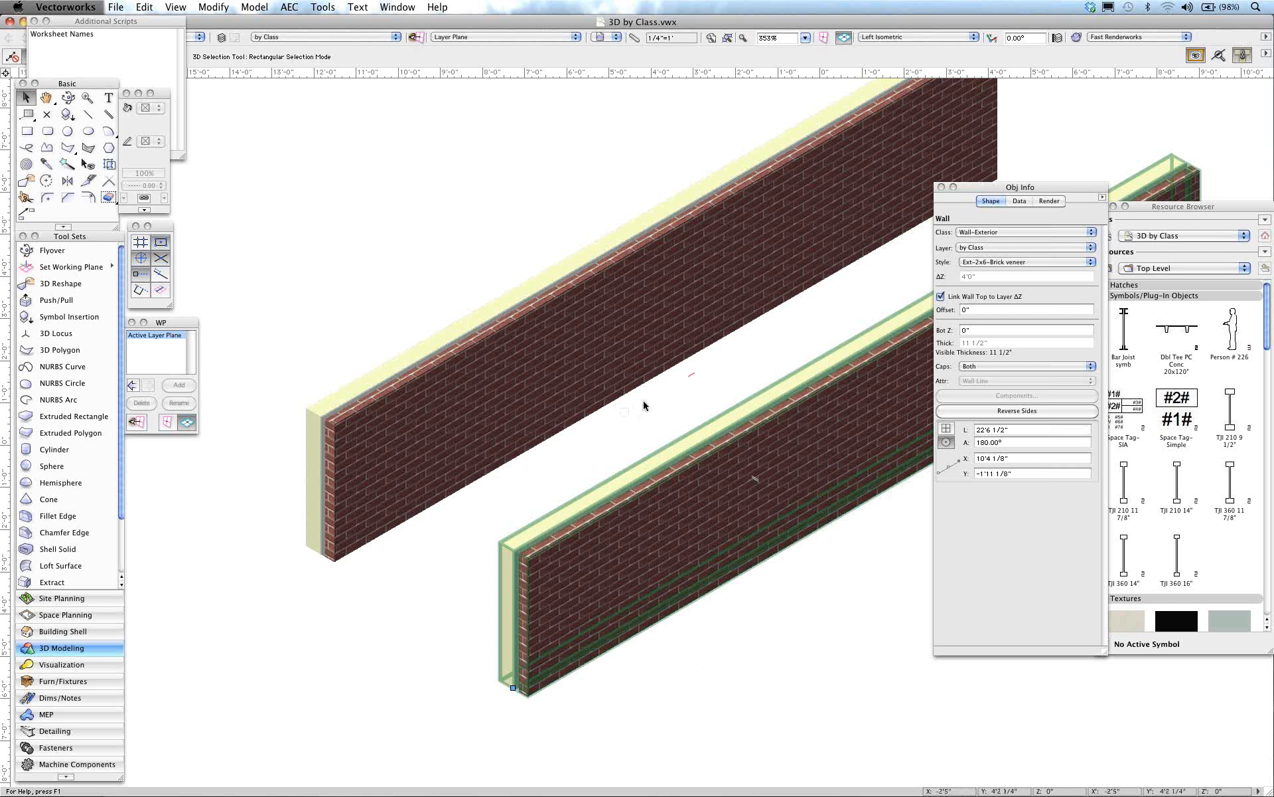
# Step: Examine the replacement wall styles available for the selected wall and leave Wall Replacement without applying one
pyautogui.click(1019, 262)
pyautogui.click(1019, 271)
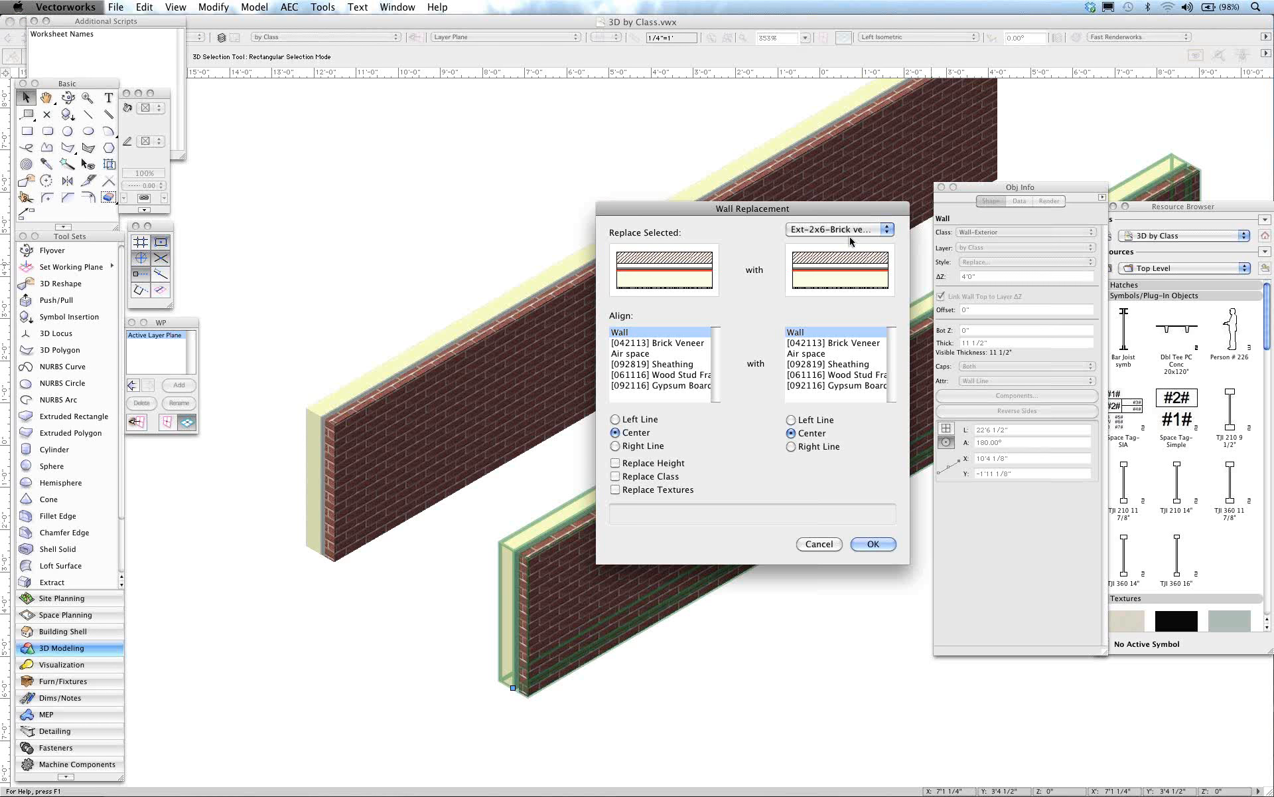
pyautogui.click(852, 233)
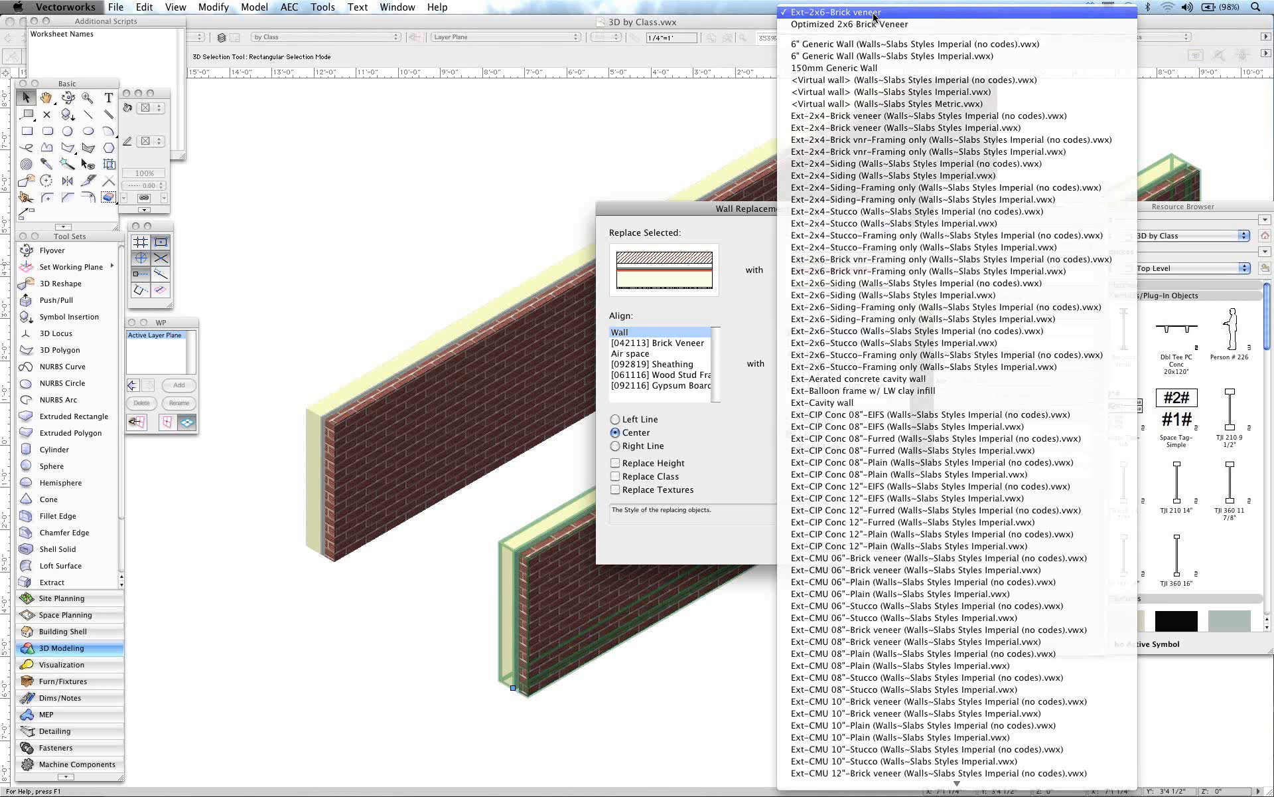
pyautogui.click(876, 14)
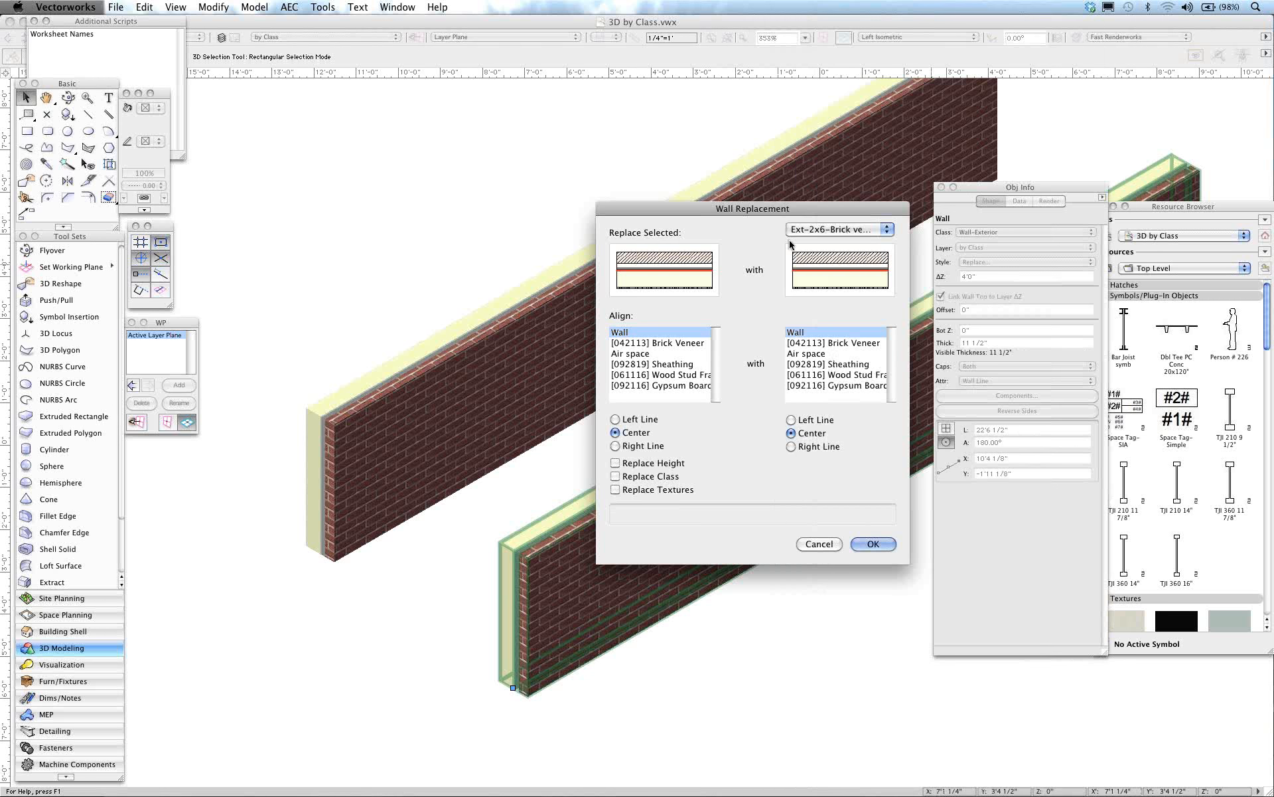
pyautogui.click(819, 545)
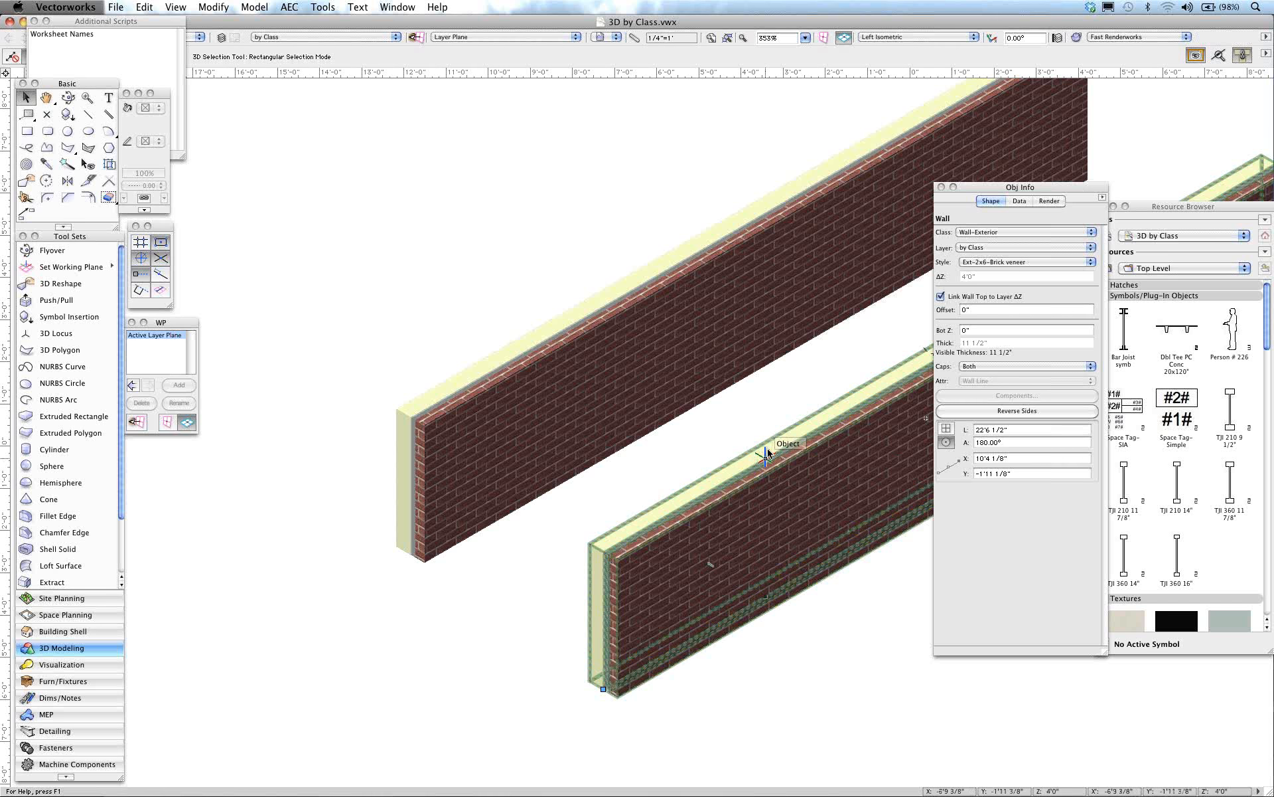
# Step: Open the Ext-2x6-Brick veneer wall style from the document's resources for editing
pyautogui.click(1268, 313)
pyautogui.moveTo(1268, 314); pyautogui.dragTo(1263, 579)
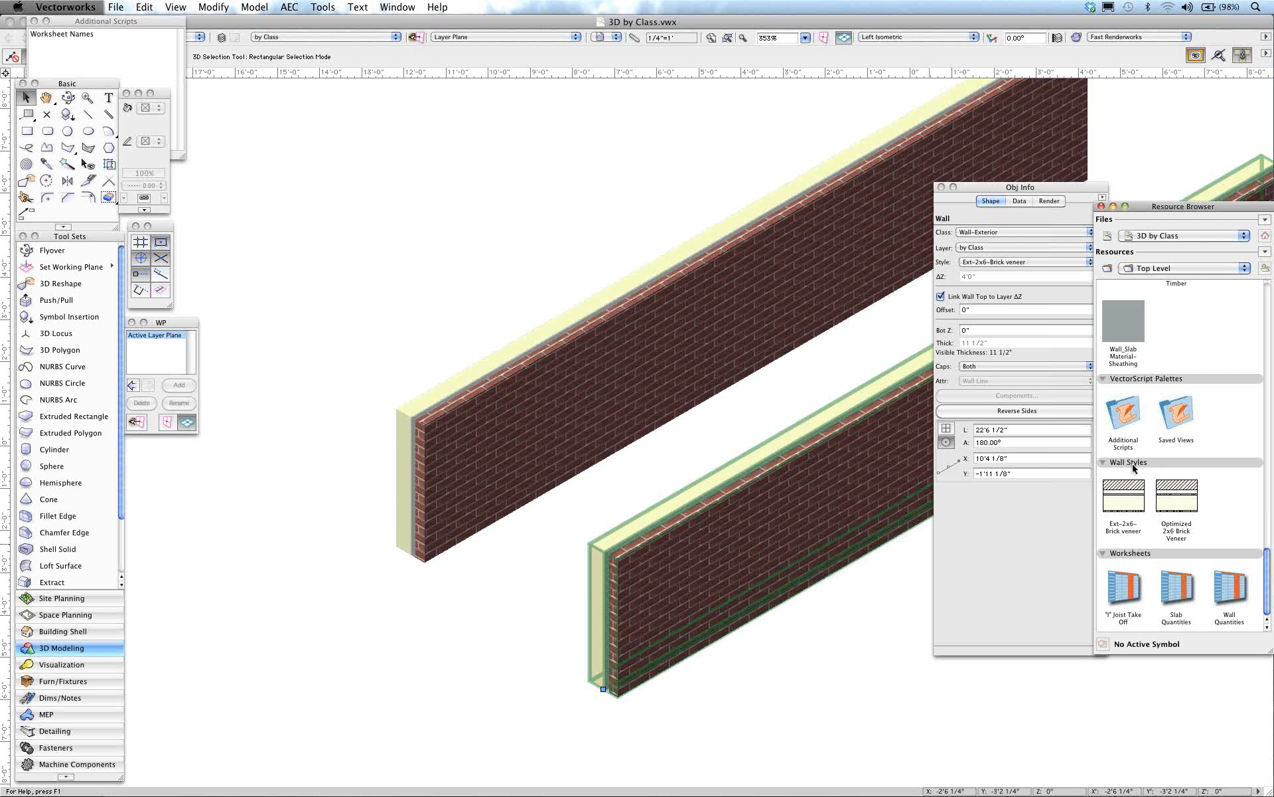
pyautogui.click(1125, 501)
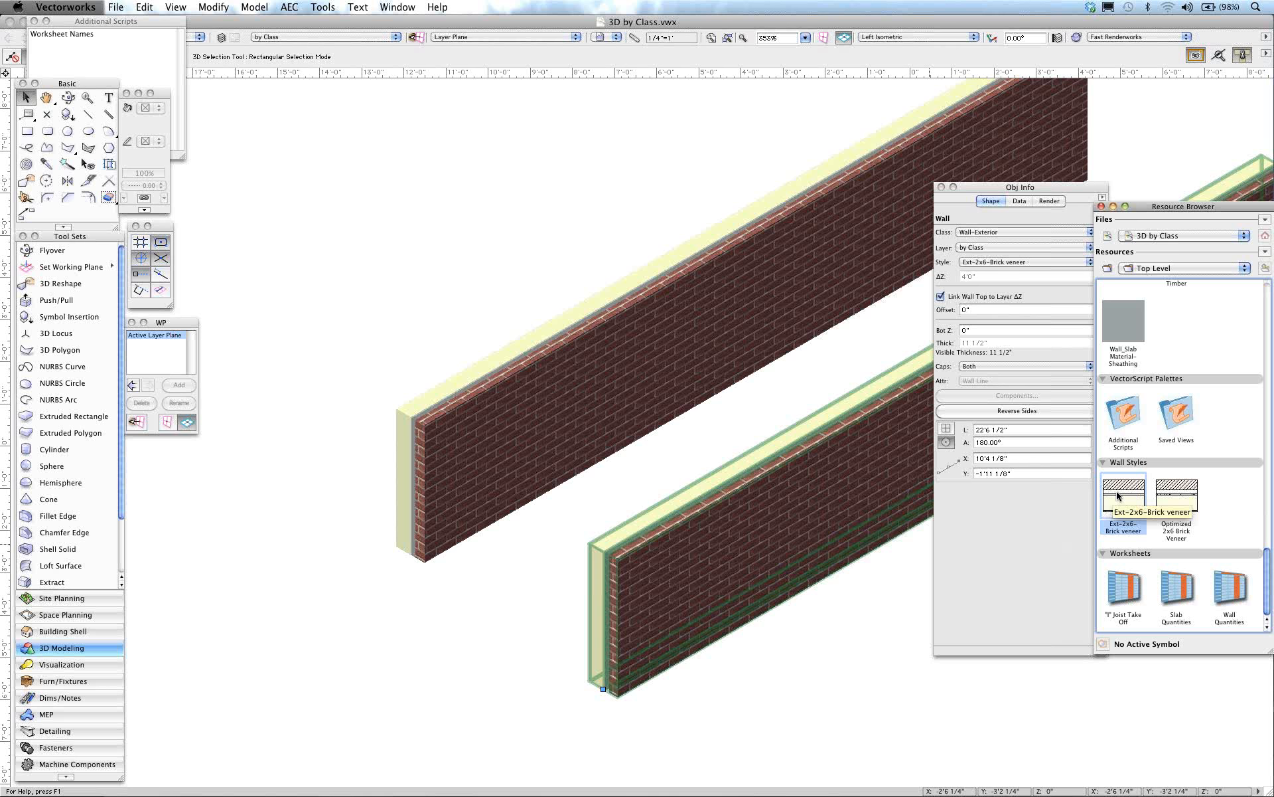
pyautogui.rightClick(1118, 495)
pyautogui.moveTo(1115, 498)
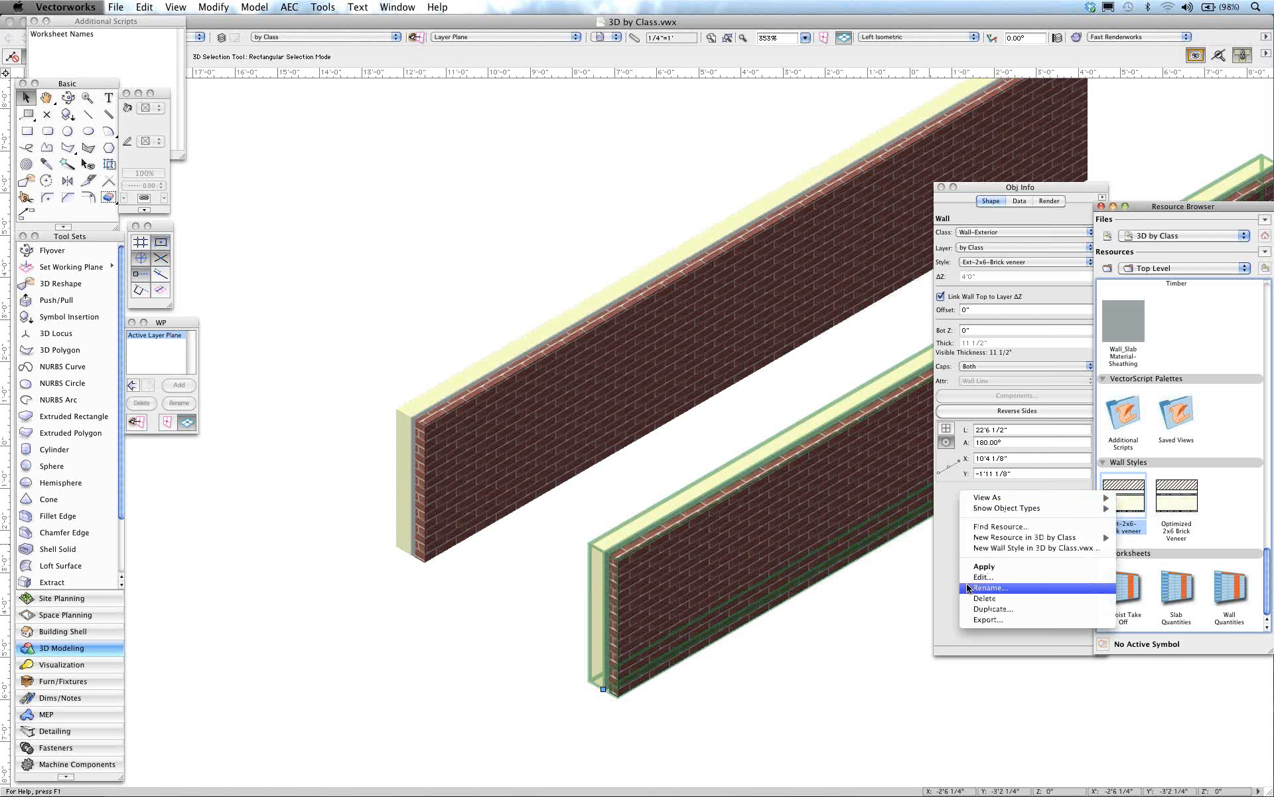
pyautogui.click(989, 581)
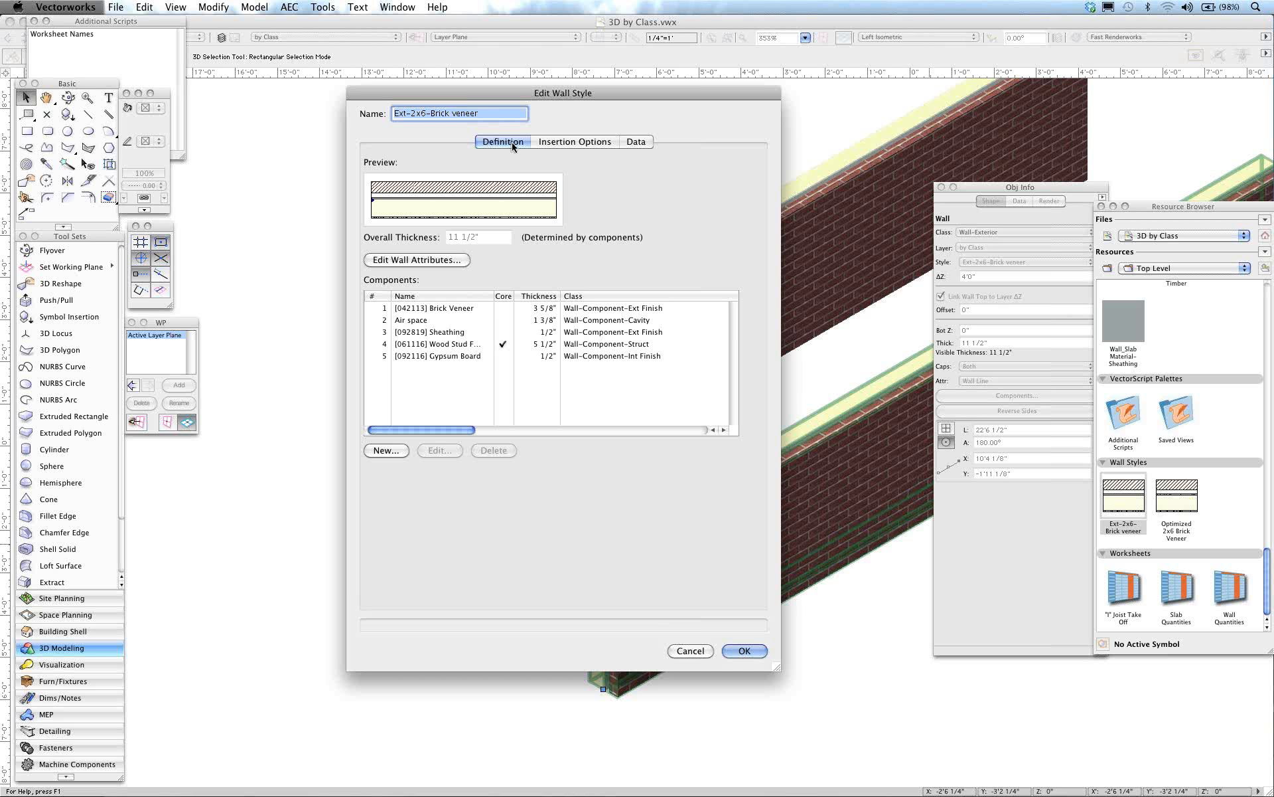
# Step: Examine the Brick Veneer component's attributes and available textures in the Ext-2x6-Brick veneer wall style, leaving the component unedited
pyautogui.click(451, 309)
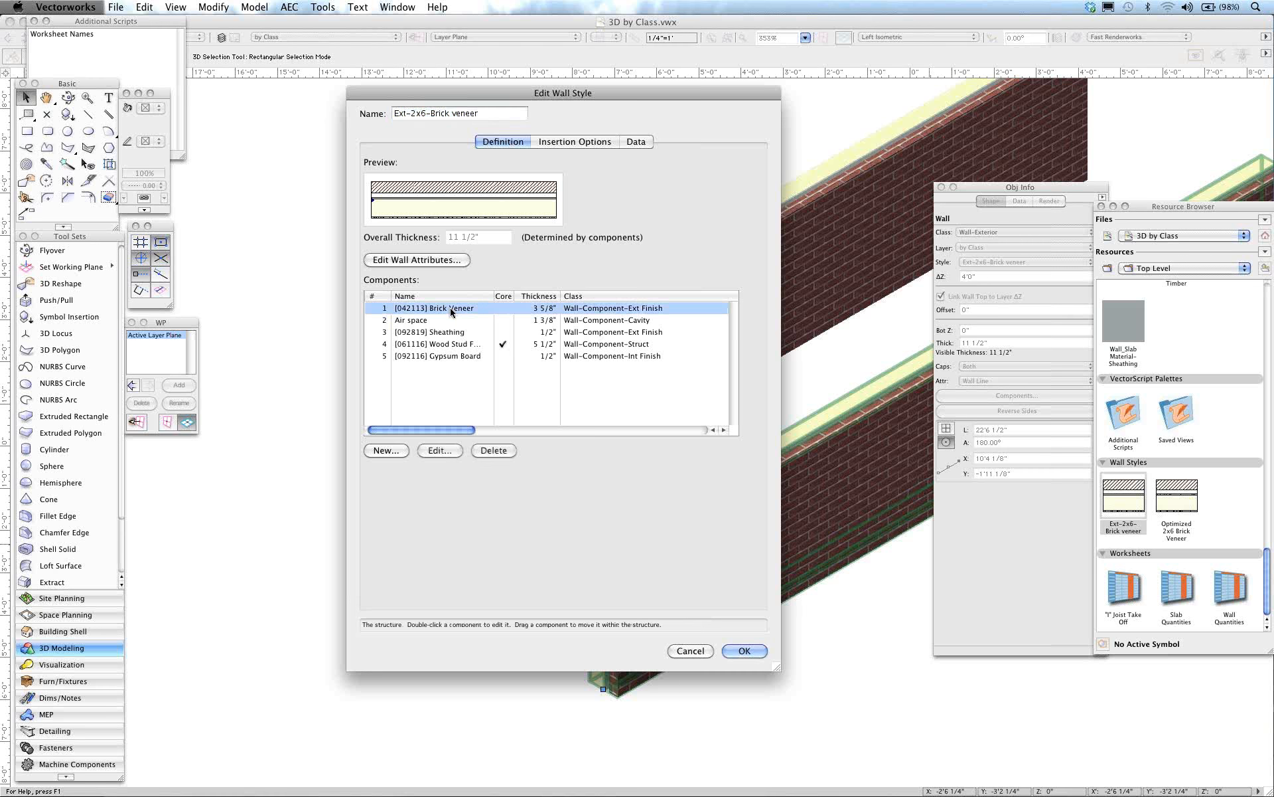
pyautogui.doubleClick(451, 310)
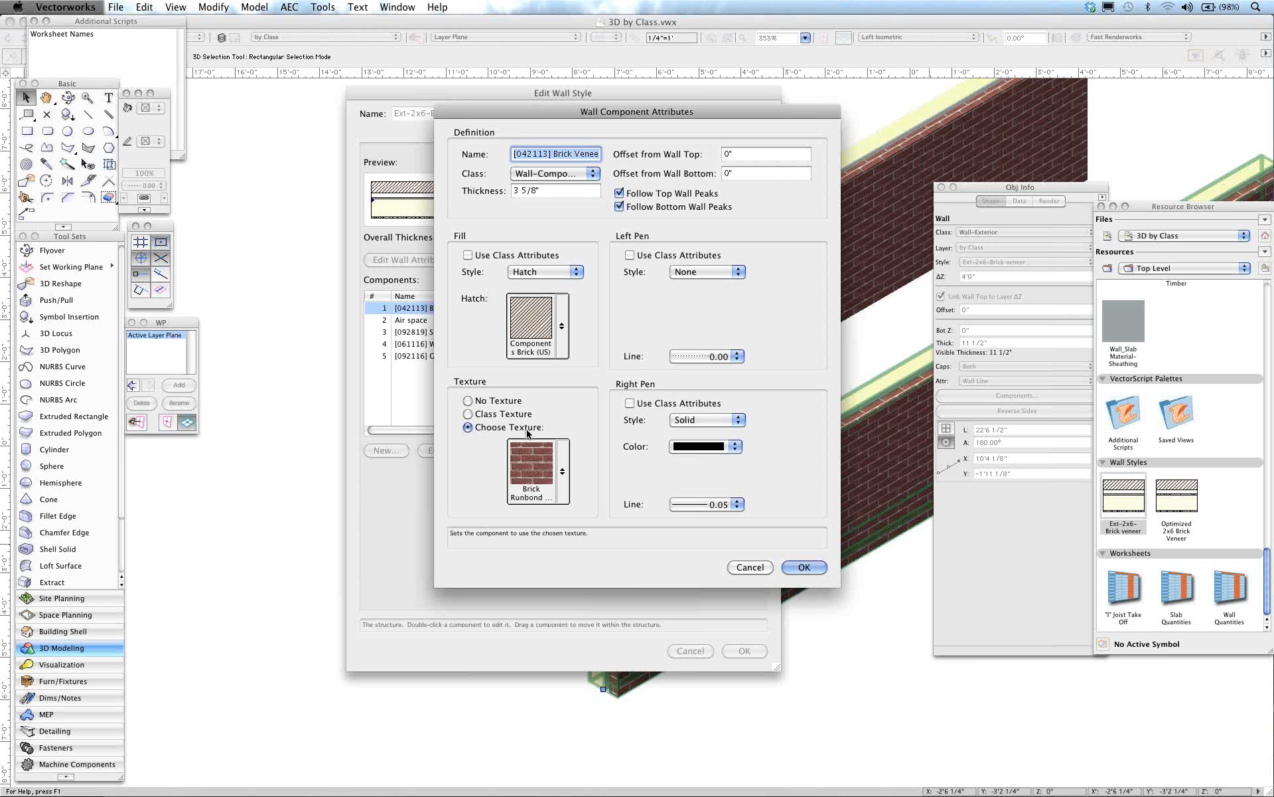
pyautogui.click(563, 471)
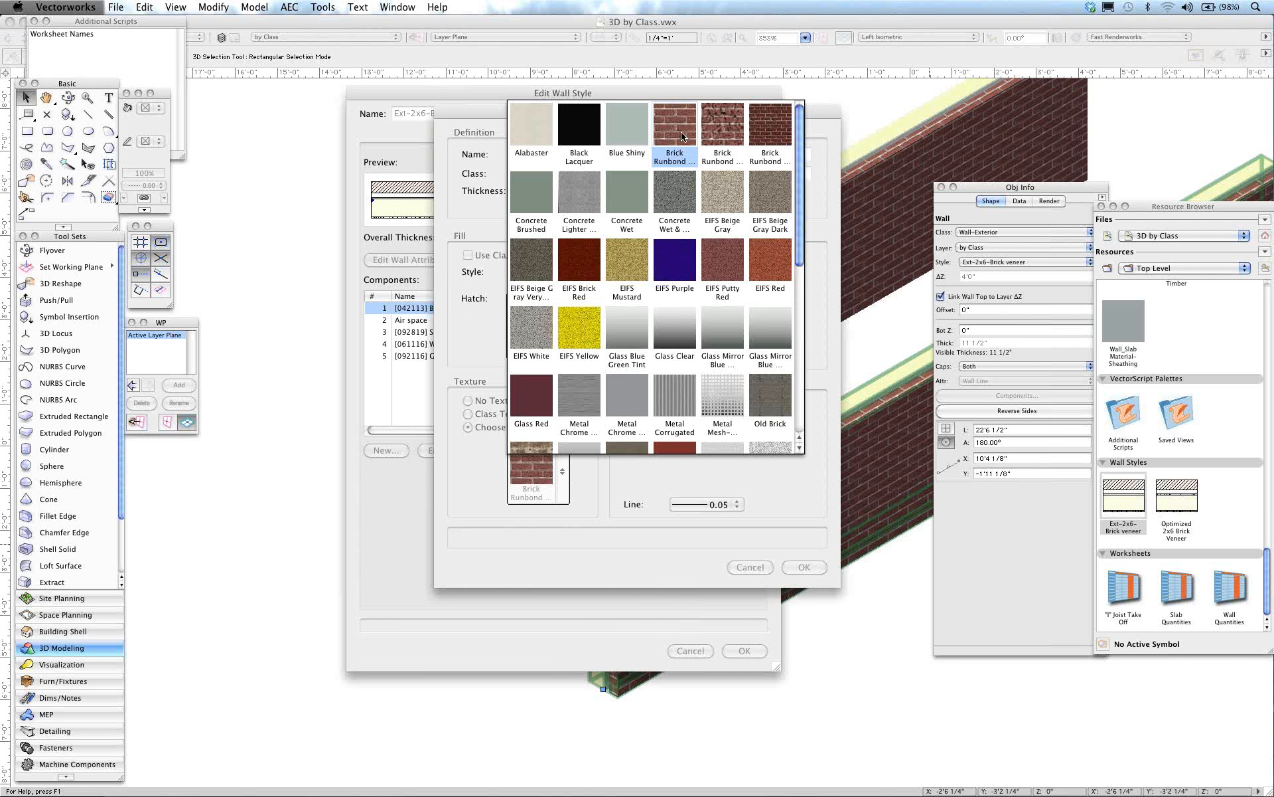
pyautogui.click(681, 132)
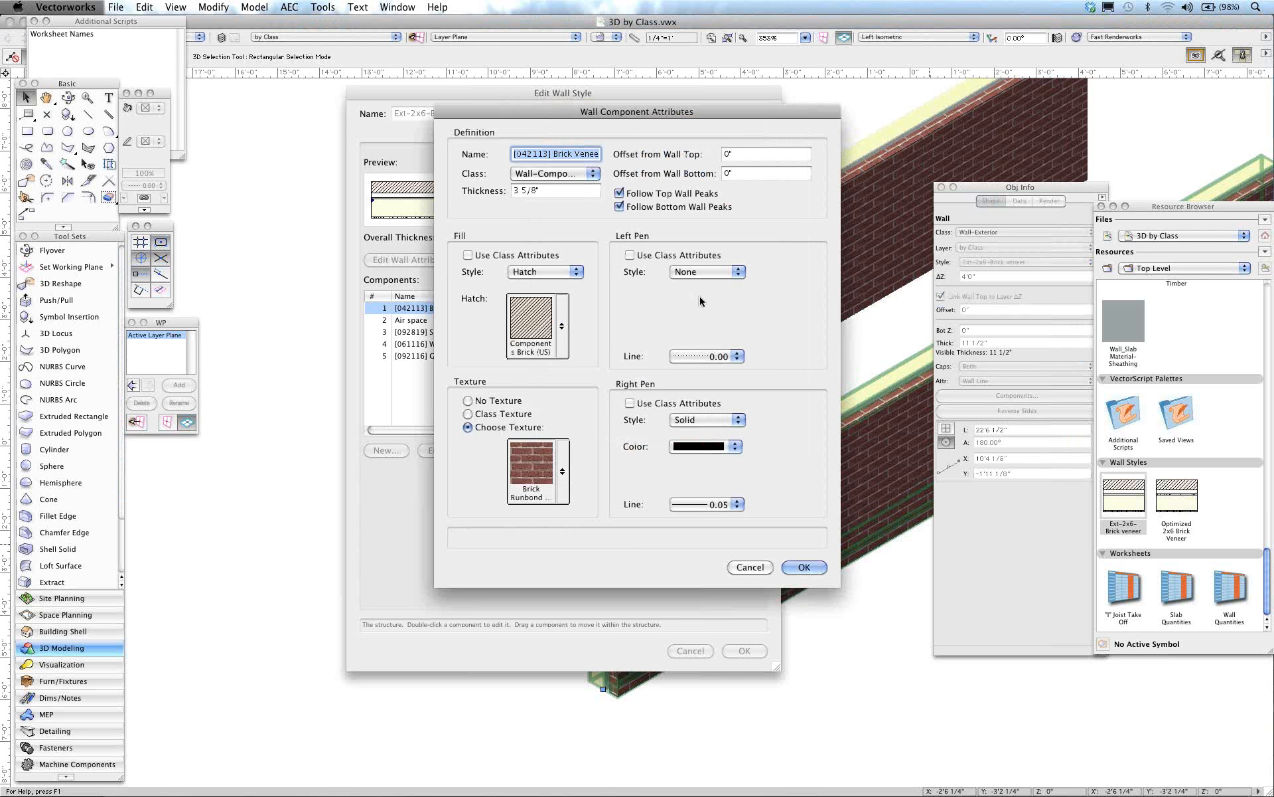
pyautogui.click(745, 568)
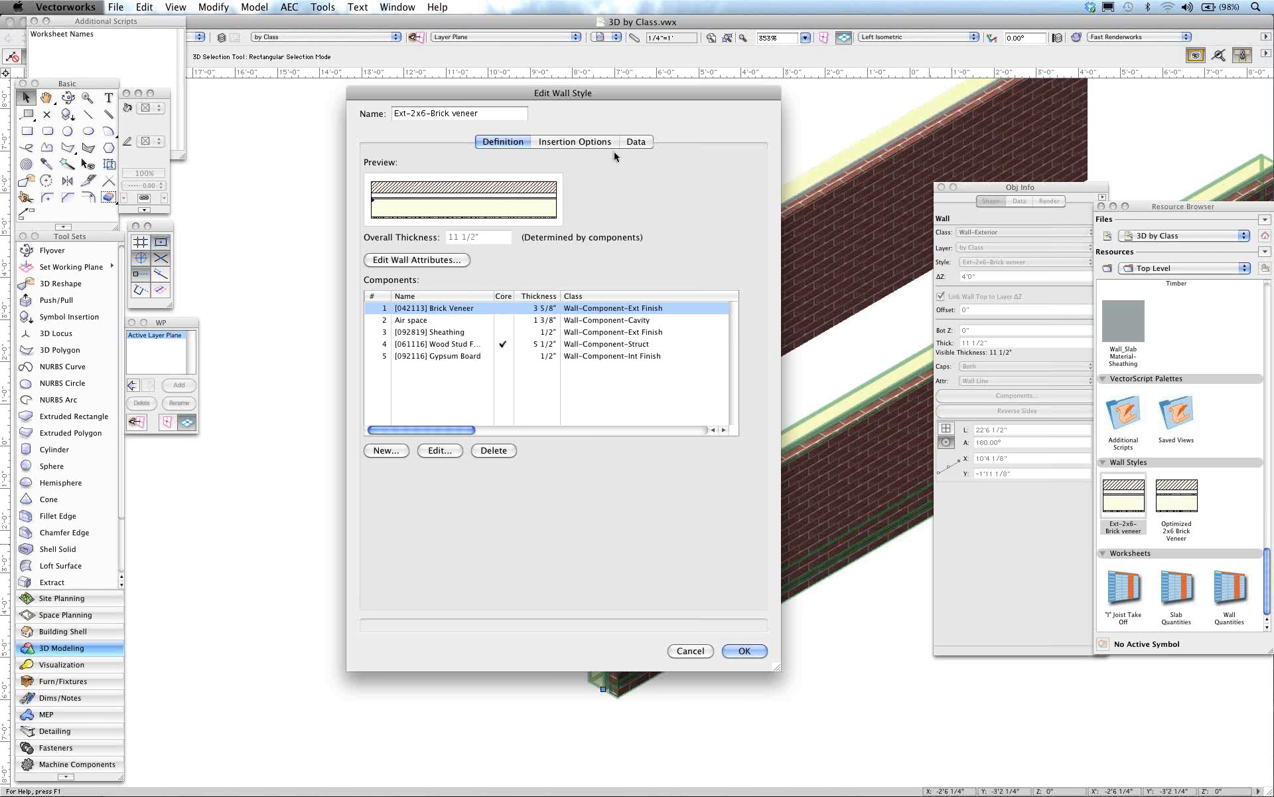
# Step: Review the data properties of the Ext-2x6-Brick veneer wall style and leave the style without saving changes
pyautogui.click(636, 143)
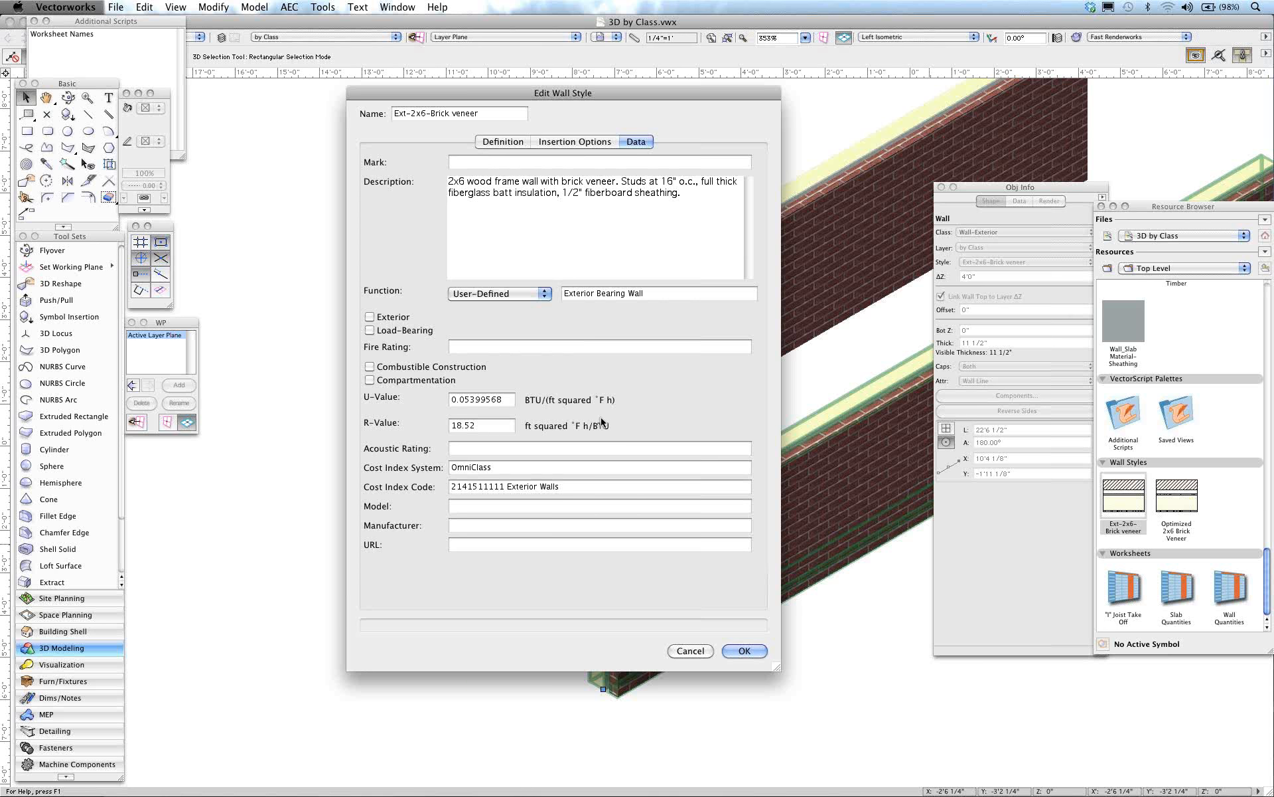
pyautogui.click(689, 652)
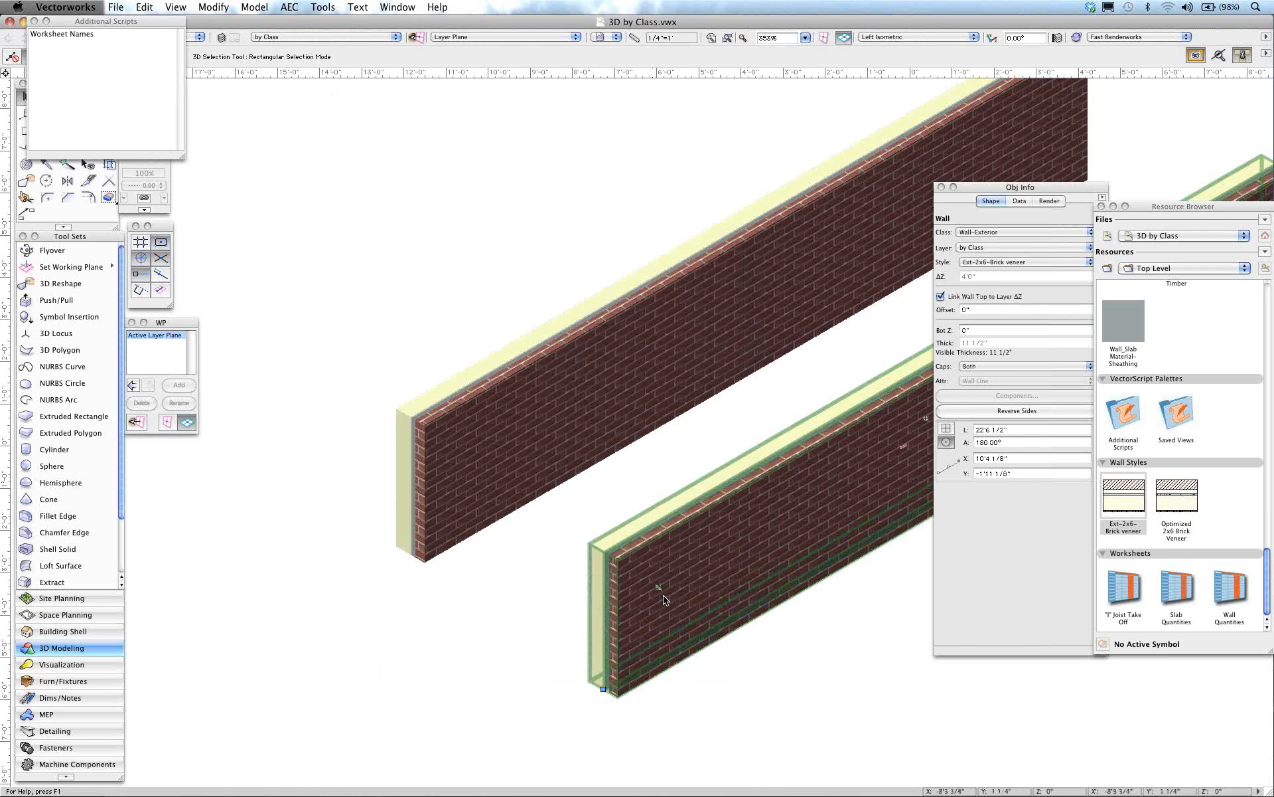
pyautogui.click(663, 551)
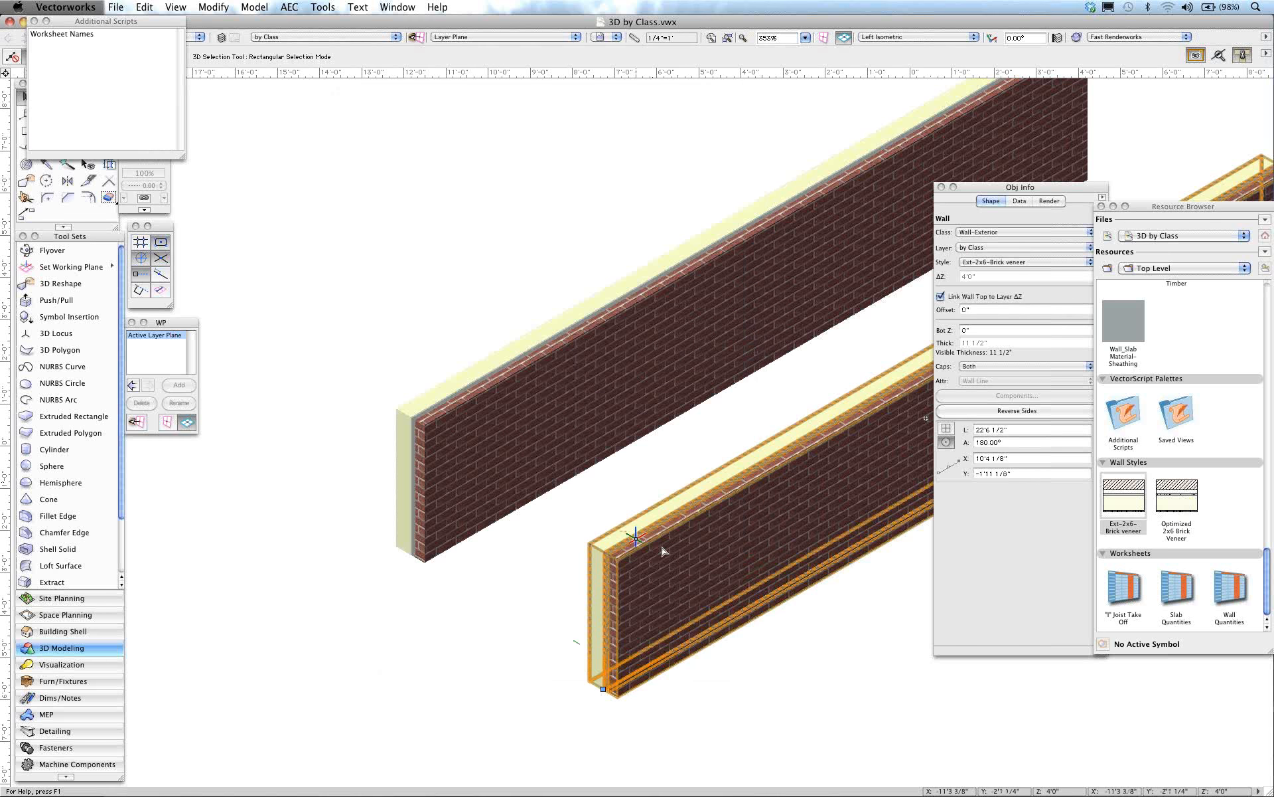
# Step: Inspect the Brick Veneer component's attributes in the Optimized 2x6 Brick Veneer wall style, cancel out of the style and deselect the wall
pyautogui.rightClick(1183, 499)
pyautogui.moveTo(1181, 499)
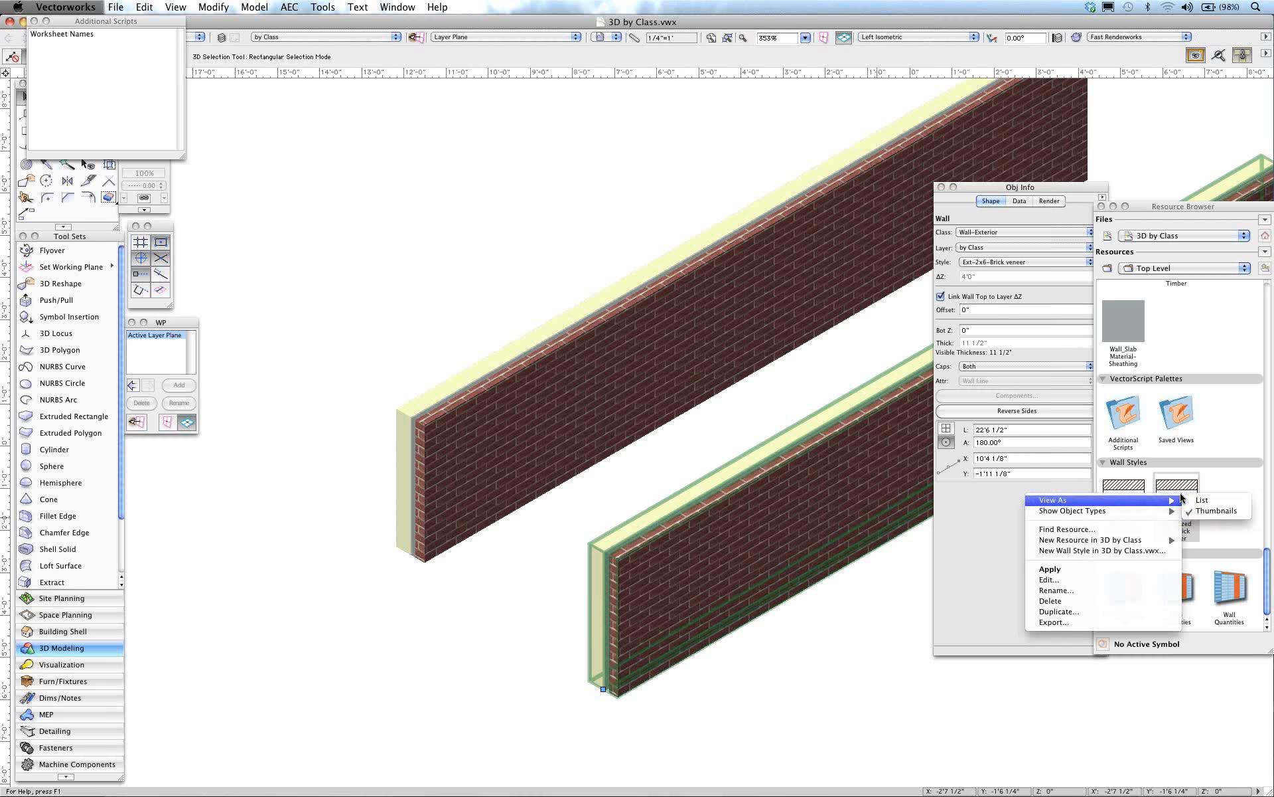
pyautogui.click(1047, 581)
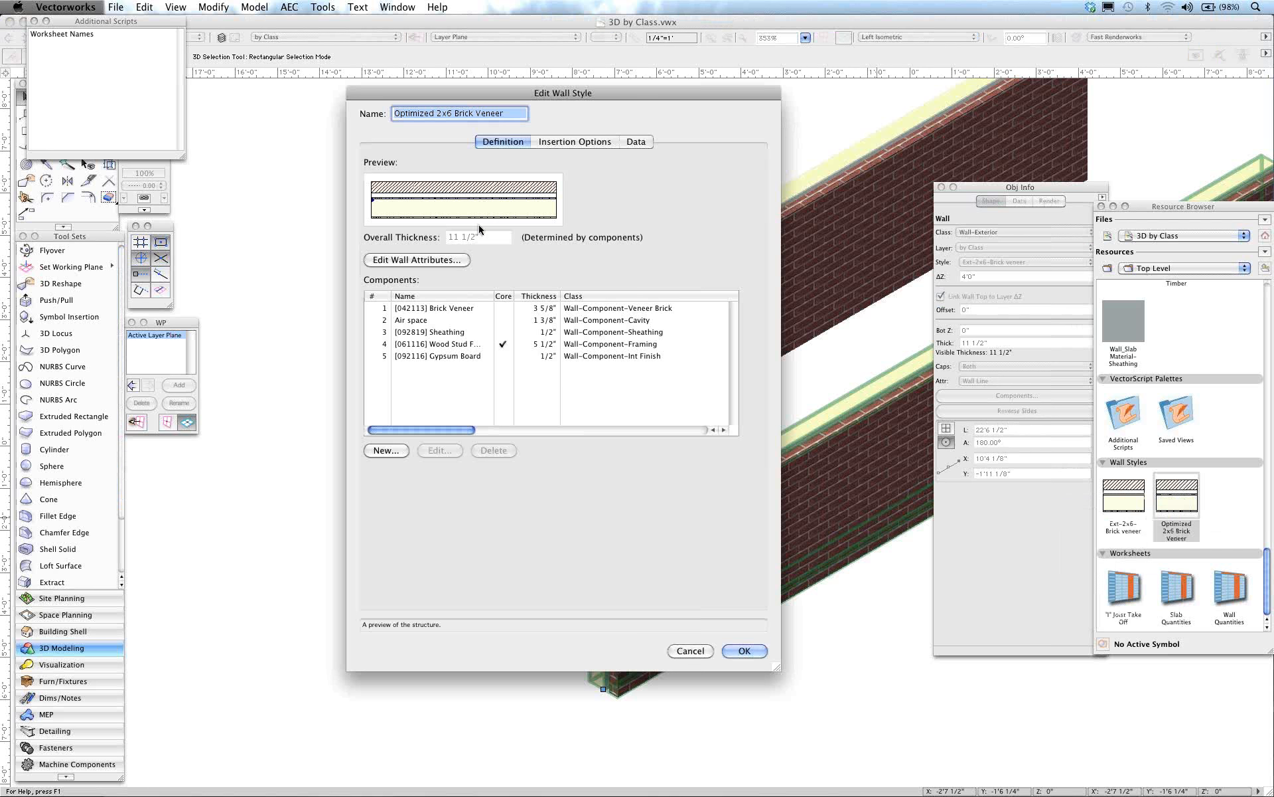
pyautogui.click(454, 310)
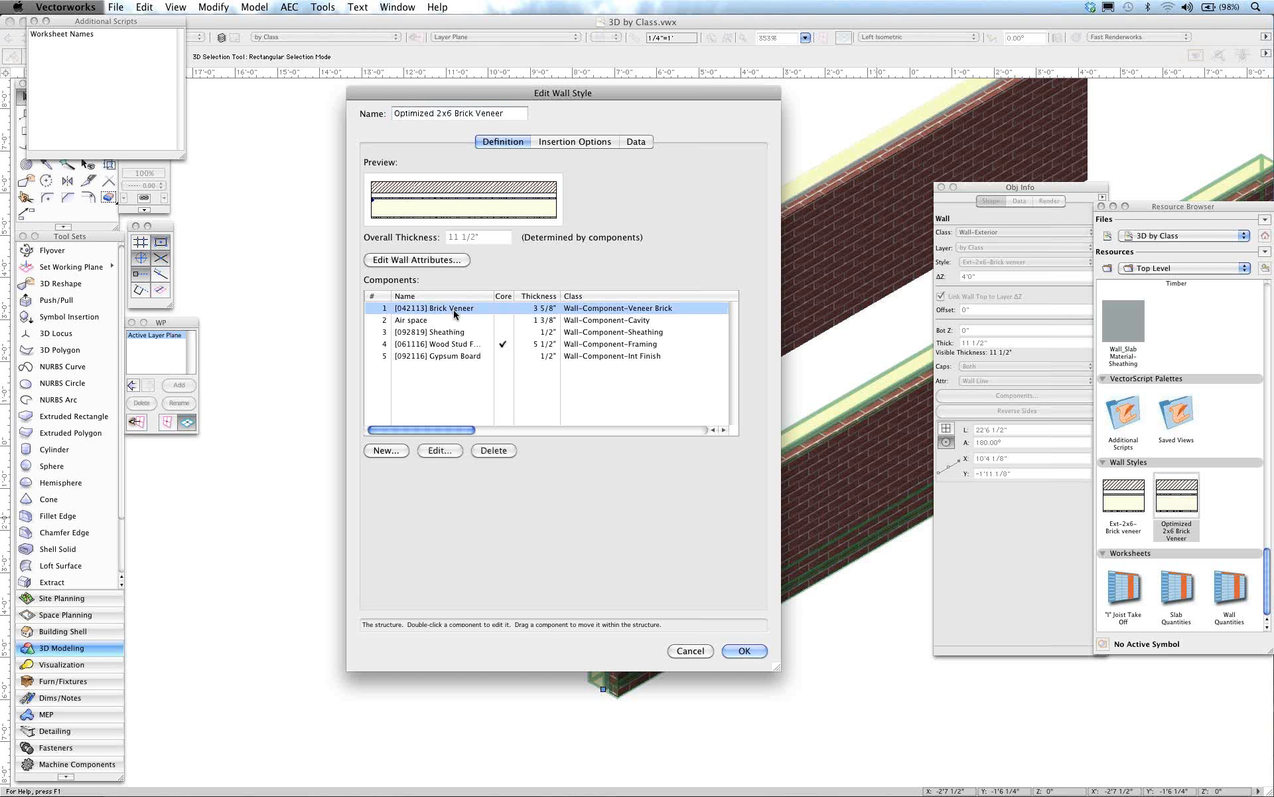
pyautogui.doubleClick(450, 310)
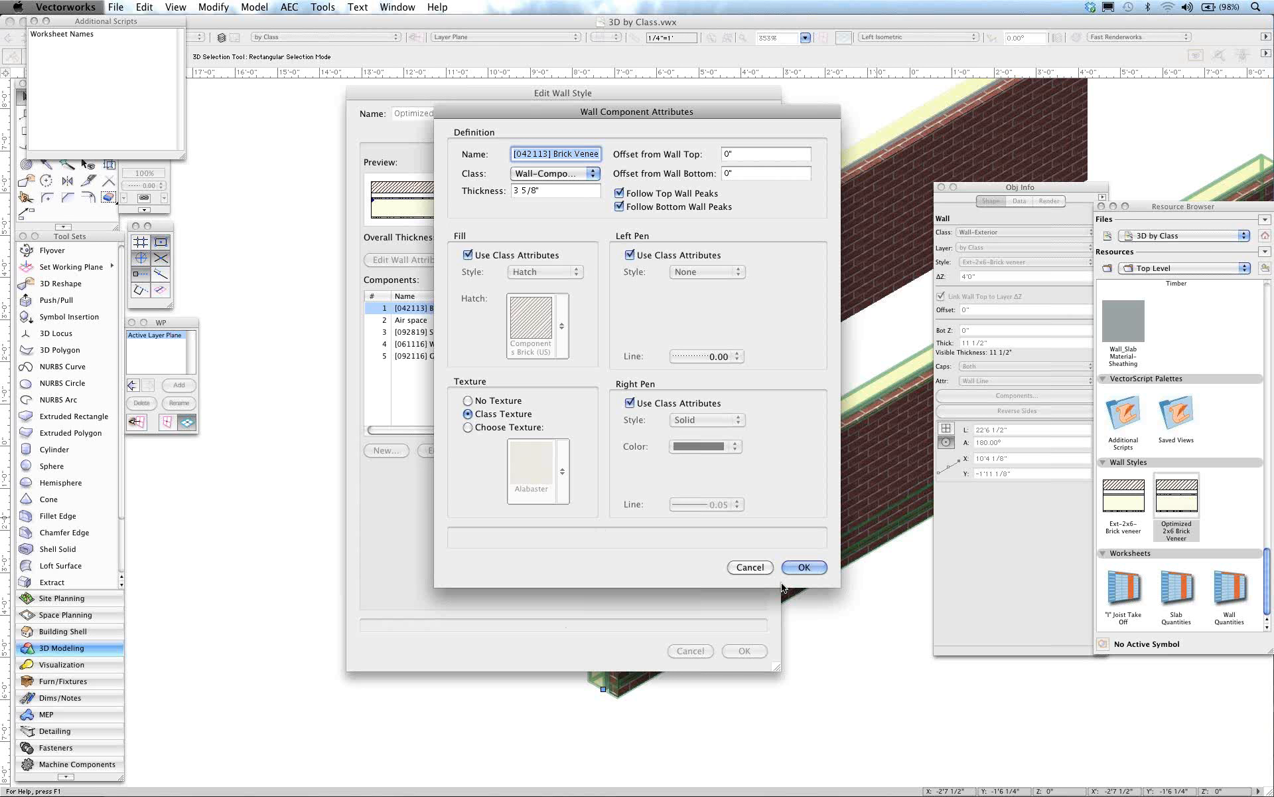
pyautogui.click(750, 568)
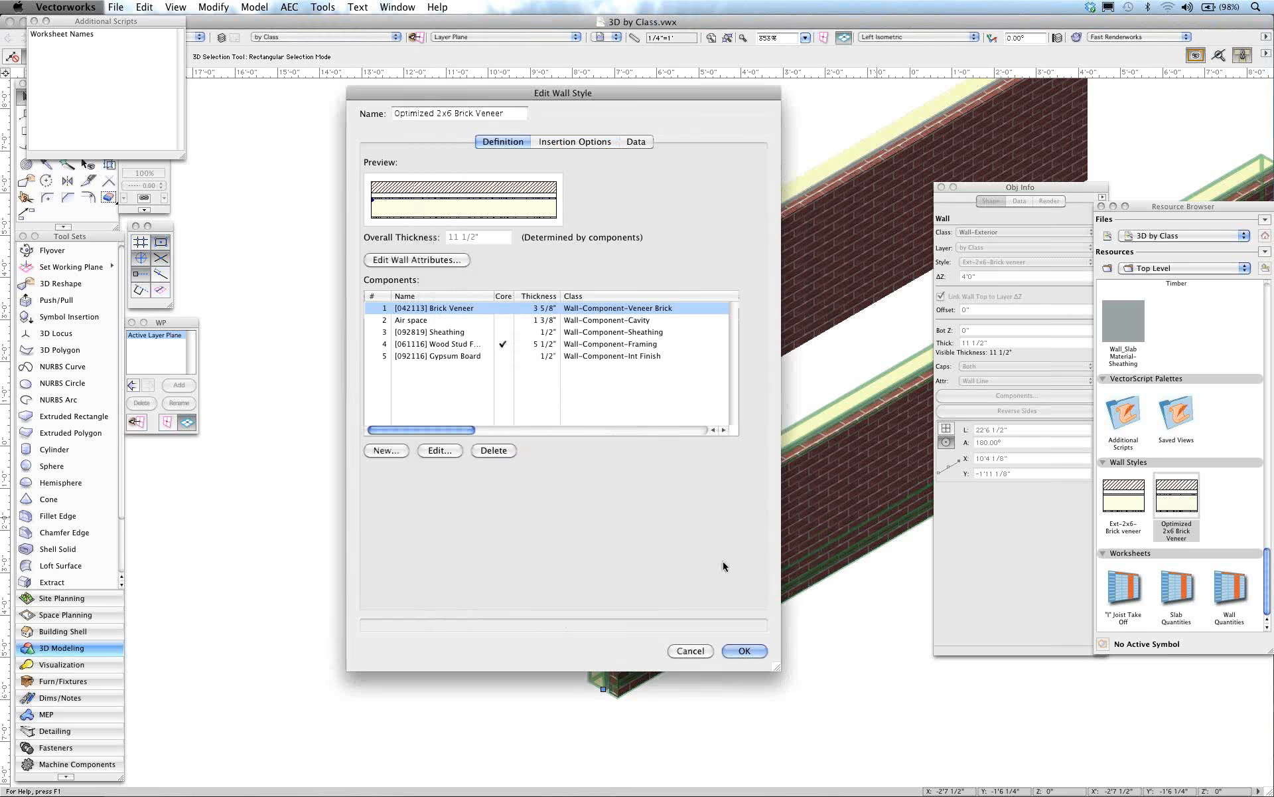
pyautogui.click(689, 649)
pyautogui.click(530, 581)
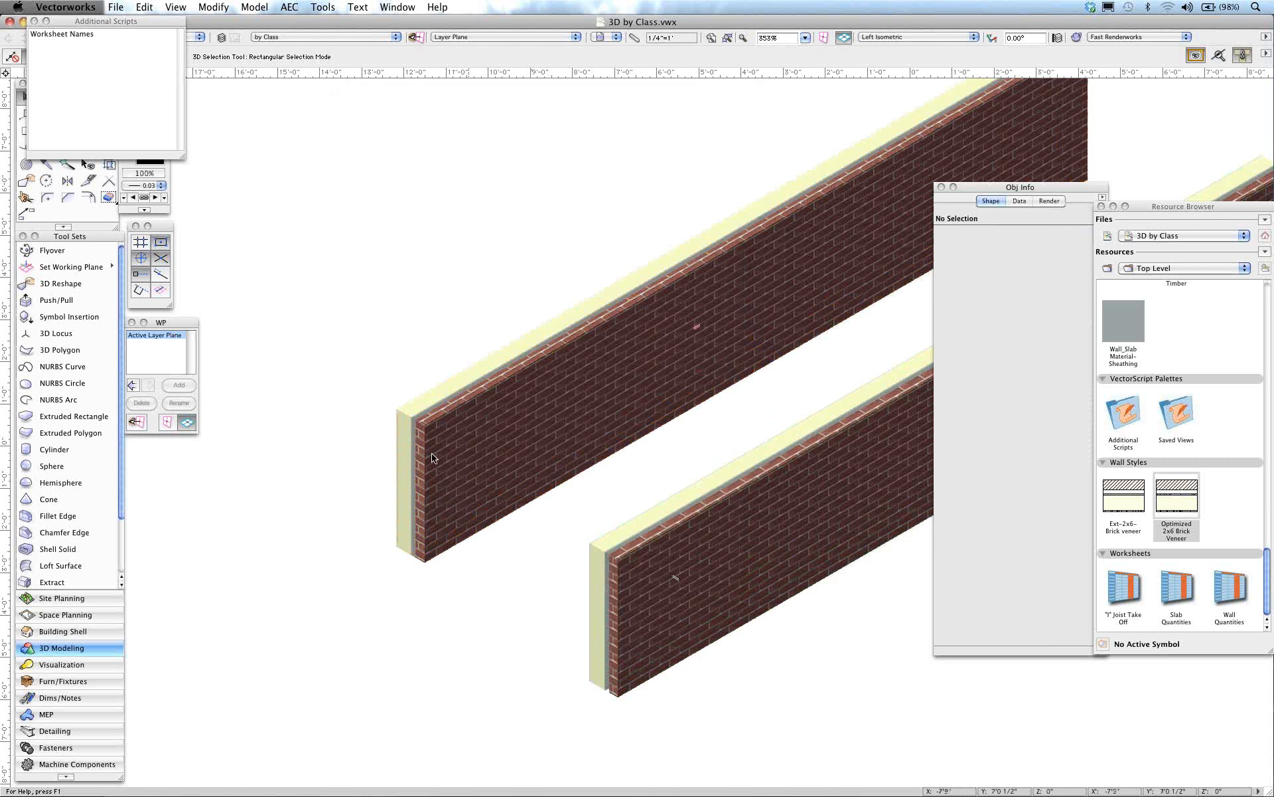
# Step: Move the Additional Scripts palette aside and set the Wall-Component-Veneer Brick class's Other texture to Brick Runbond Red 03
pyautogui.moveTo(161, 21); pyautogui.dragTo(330, 127)
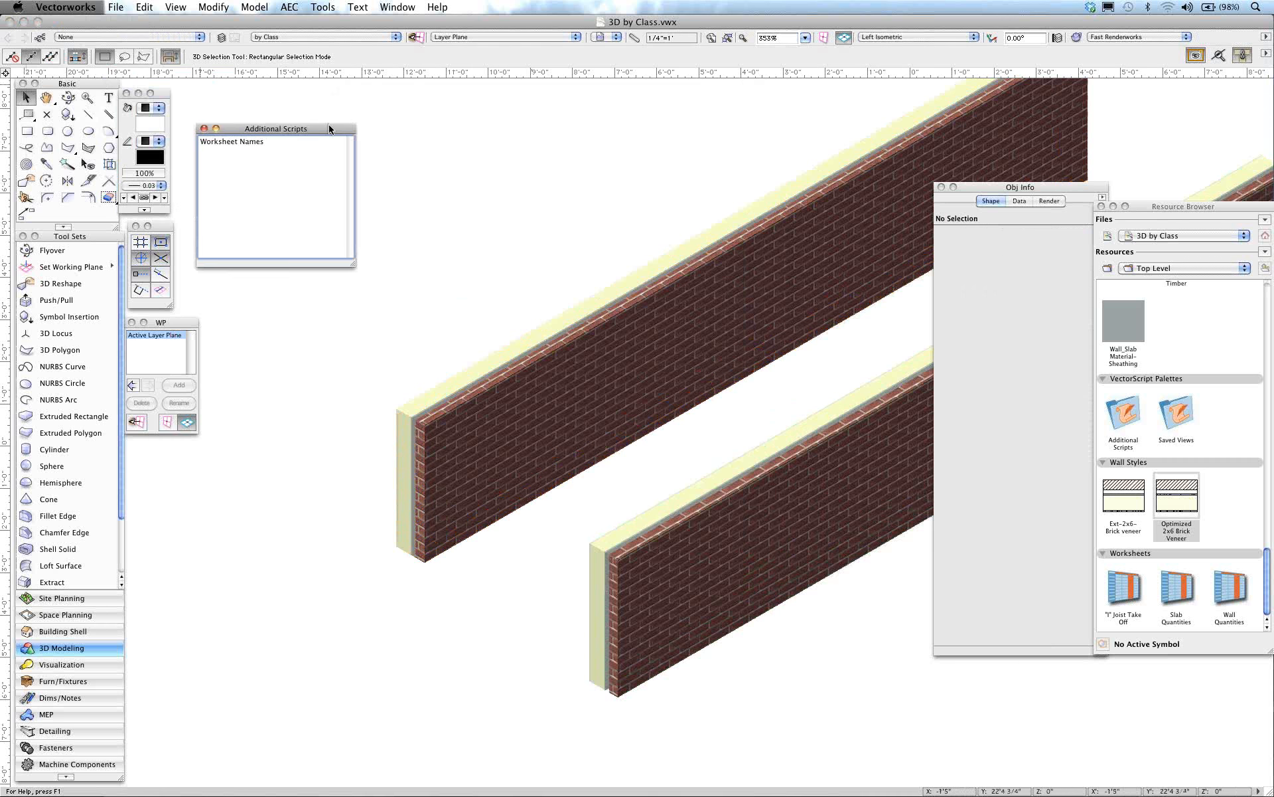
pyautogui.click(39, 41)
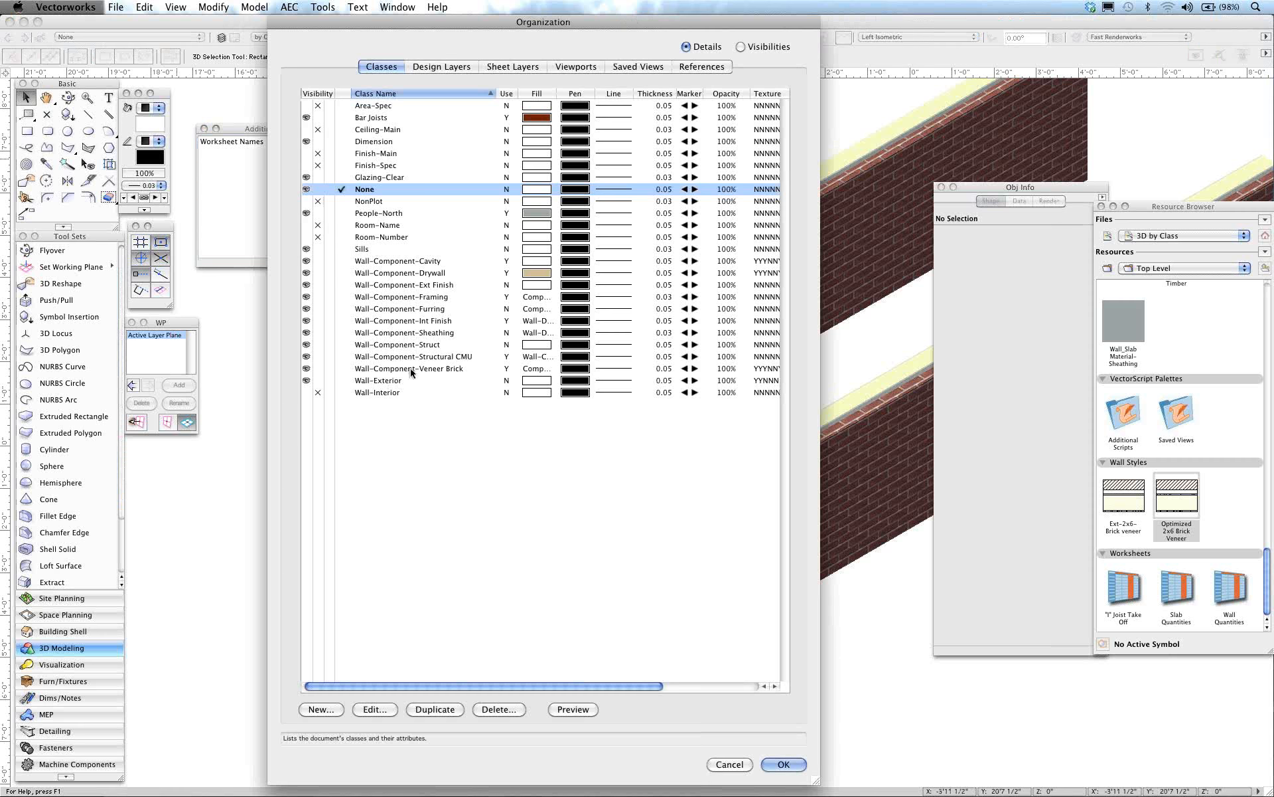
pyautogui.click(412, 371)
pyautogui.doubleClick(411, 370)
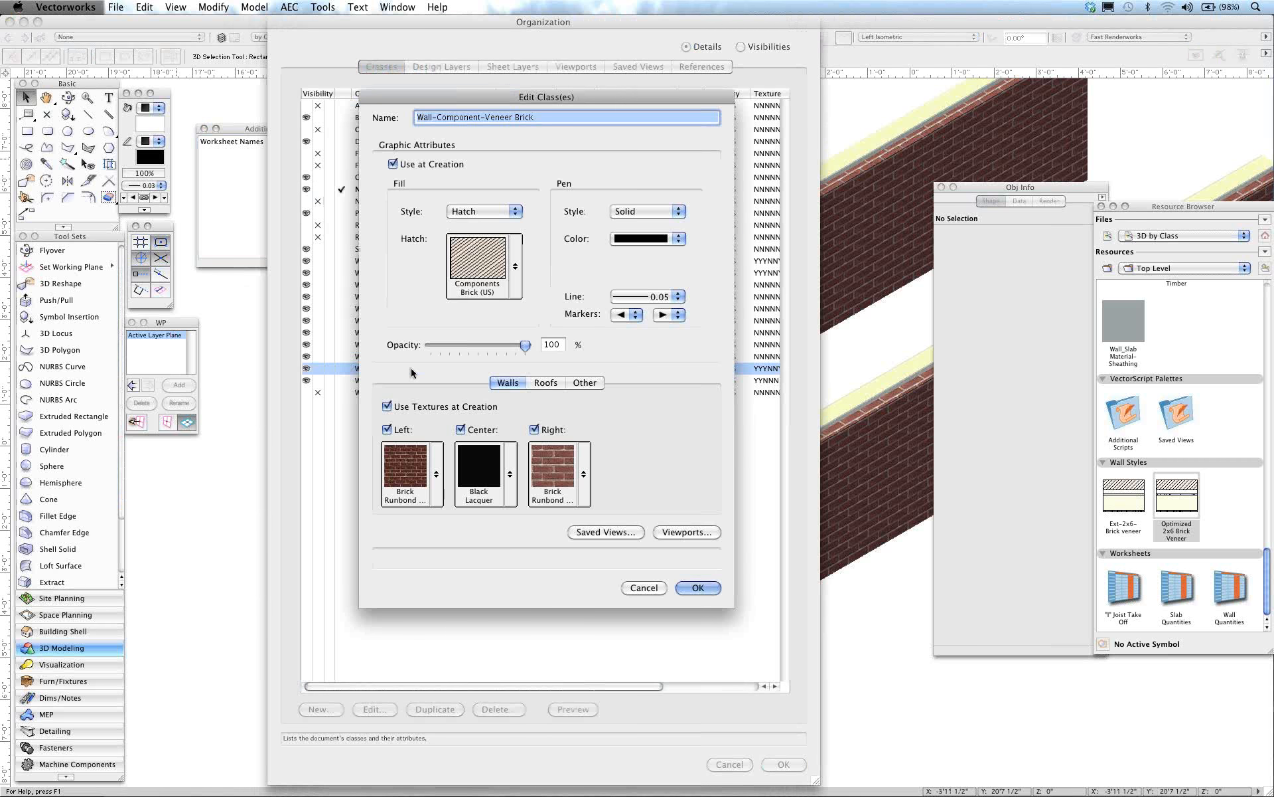
pyautogui.click(585, 383)
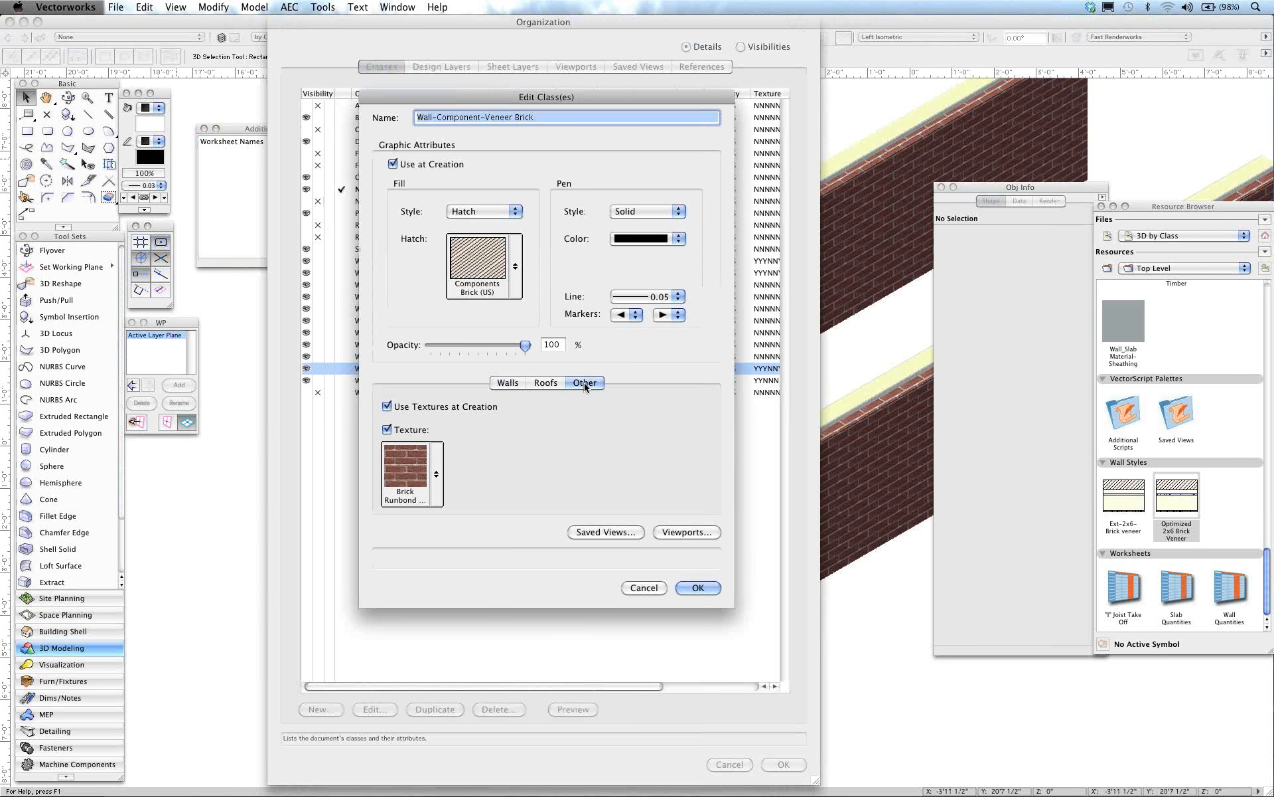
pyautogui.click(439, 473)
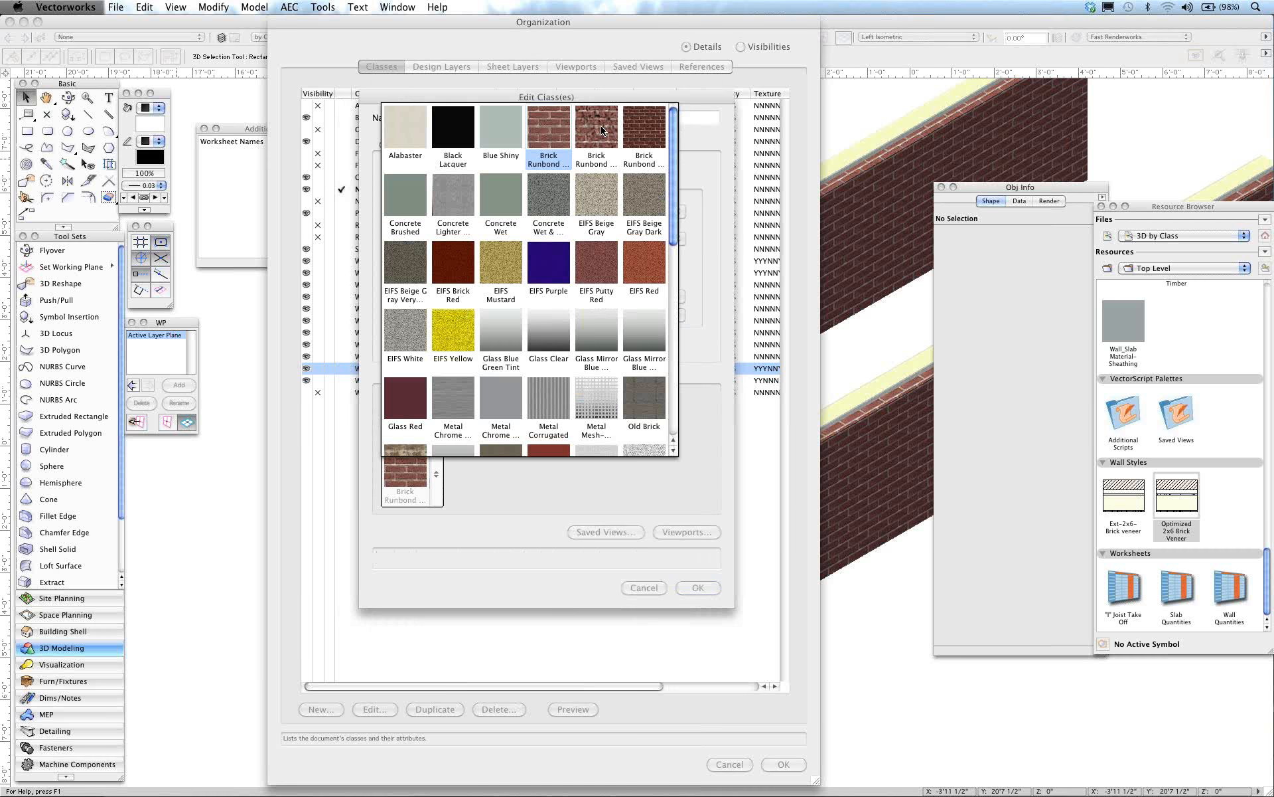
pyautogui.click(600, 125)
pyautogui.click(687, 587)
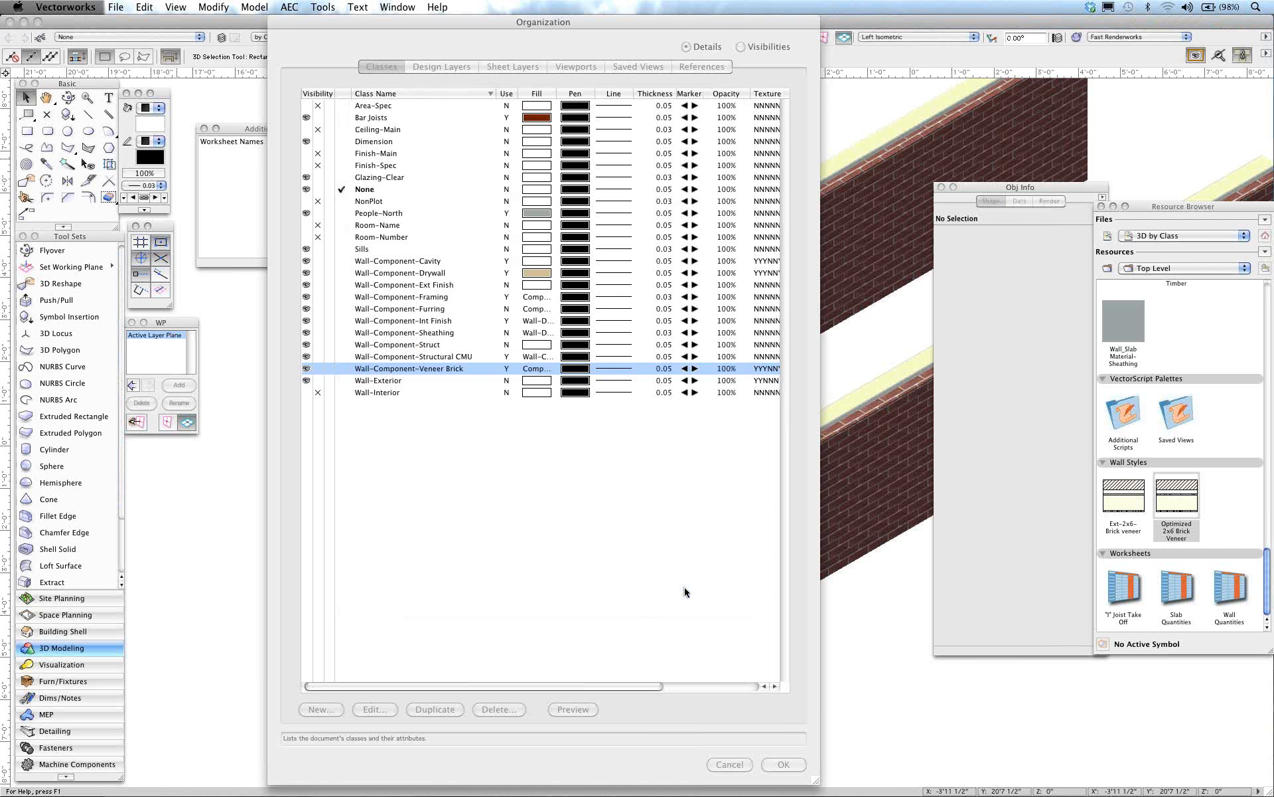
pyautogui.click(782, 765)
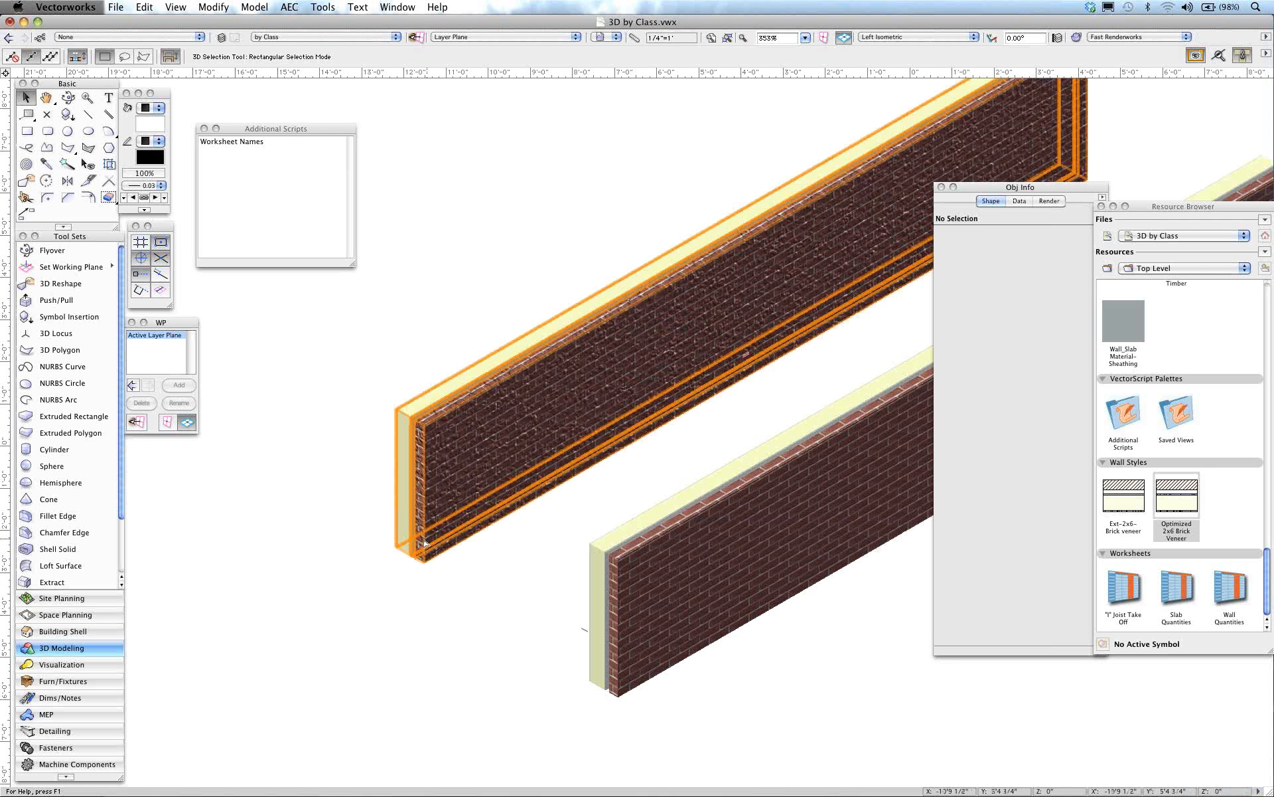
# Step: Open the Brick Runbond Red 03 texture from the document's resources and bring up its Noise bump shader settings
pyautogui.scroll(2, 425, 542)
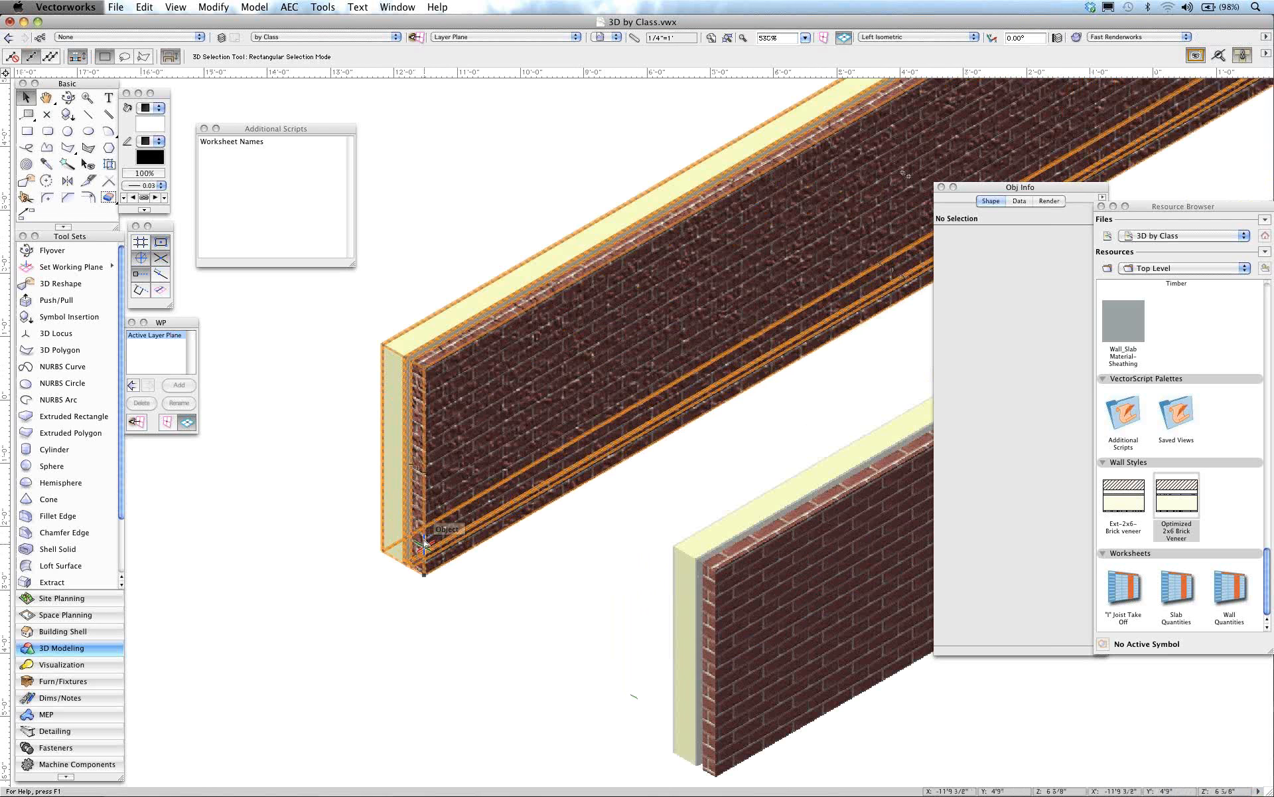
pyautogui.scroll(1, 426, 543)
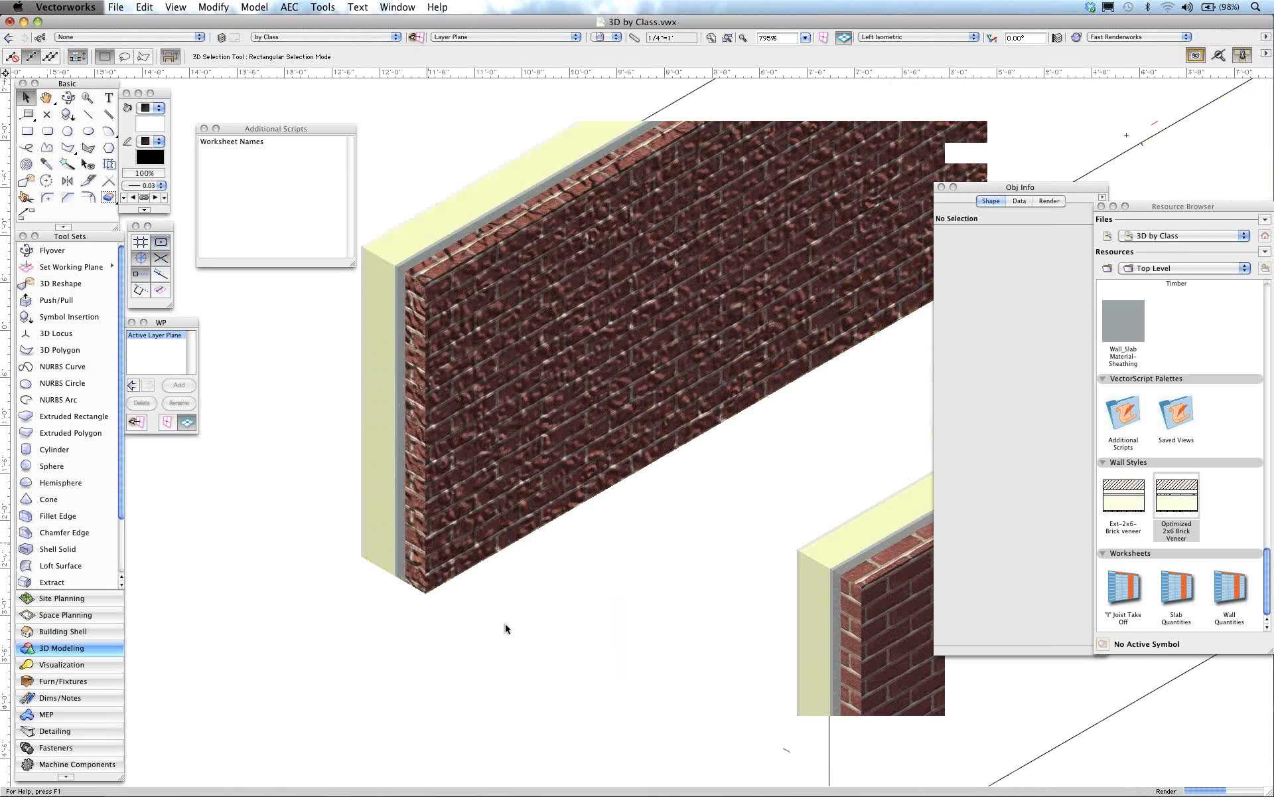
pyautogui.moveTo(484, 635); pyautogui.dragTo(425, 656, button='middle')
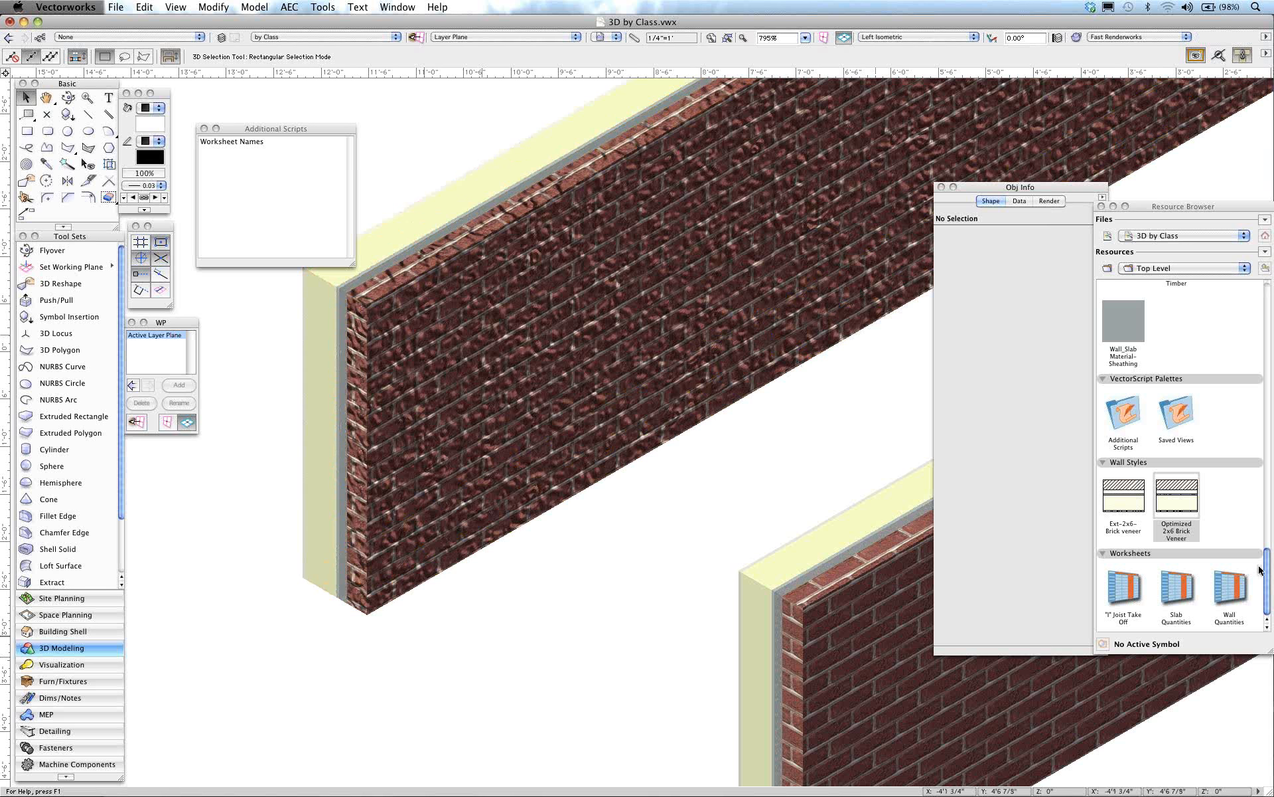
pyautogui.moveTo(1264, 570); pyautogui.dragTo(1268, 381)
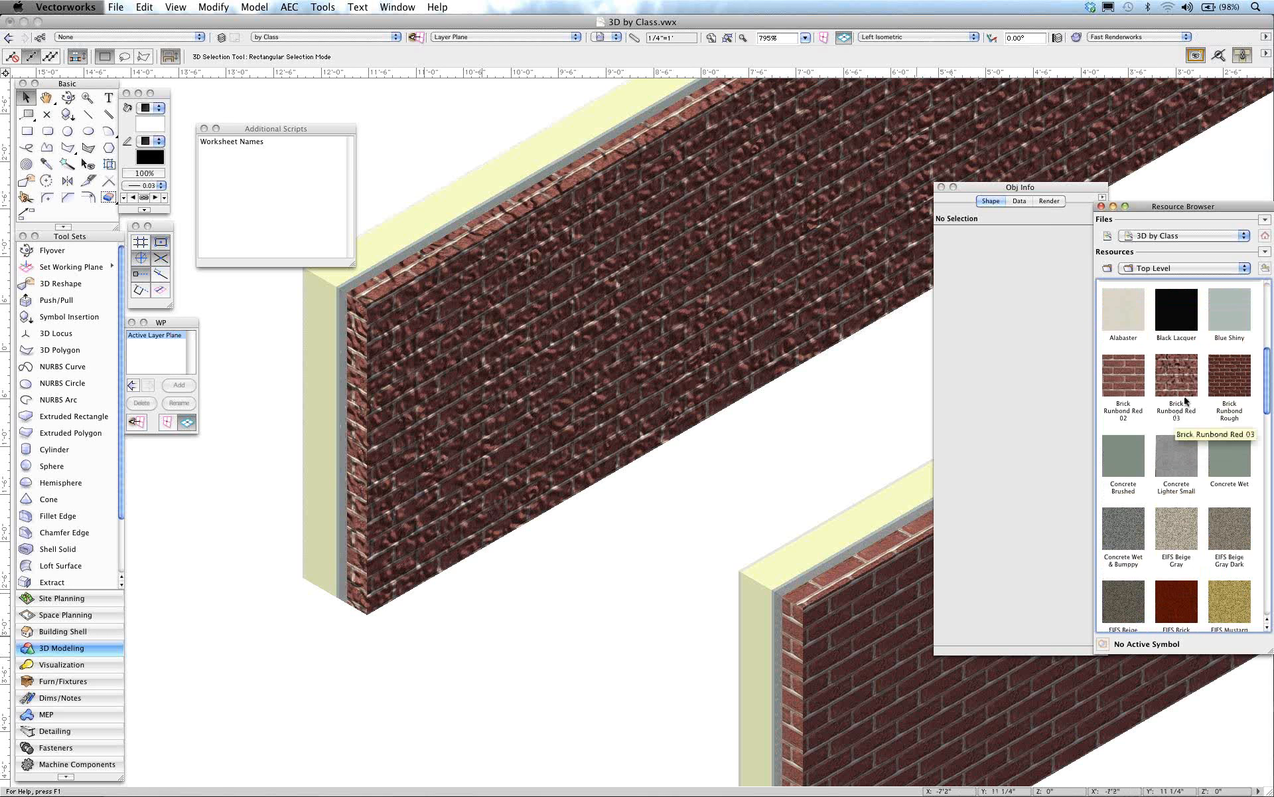
pyautogui.rightClick(1180, 374)
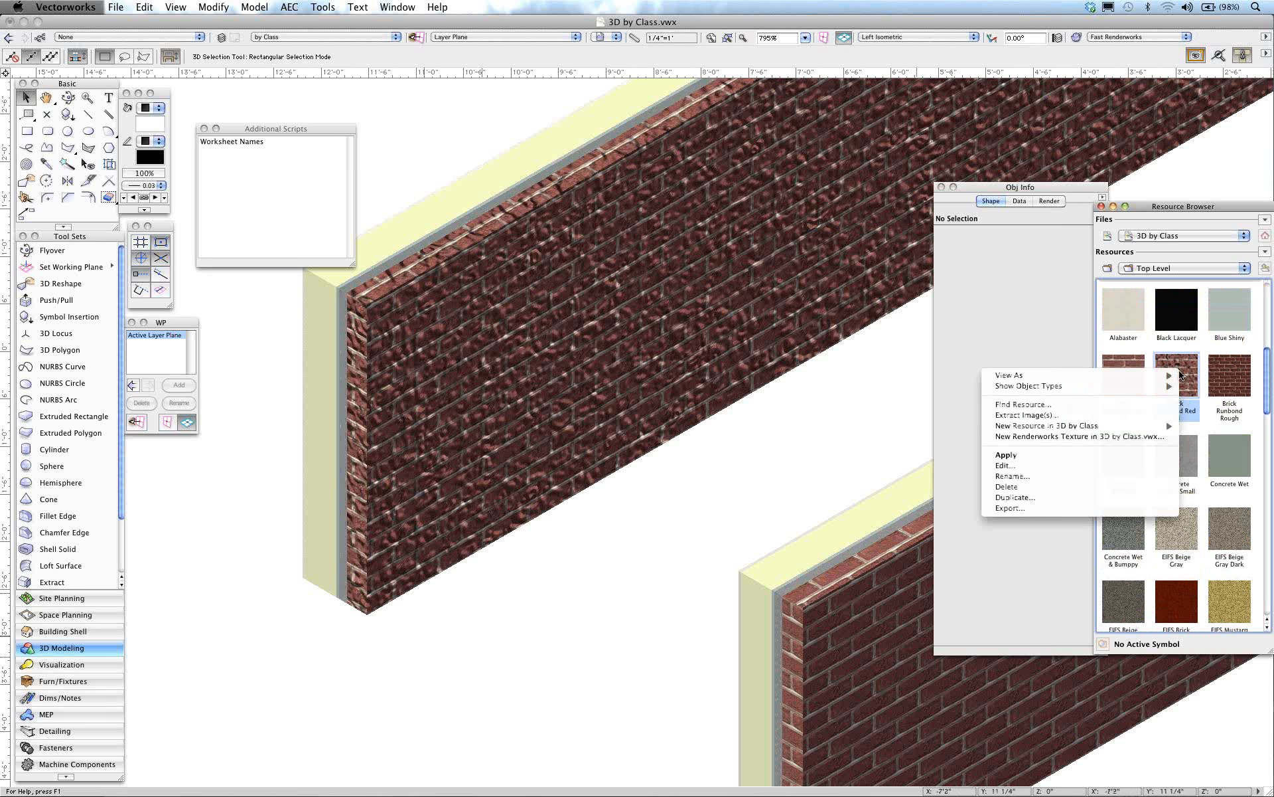
pyautogui.click(1005, 466)
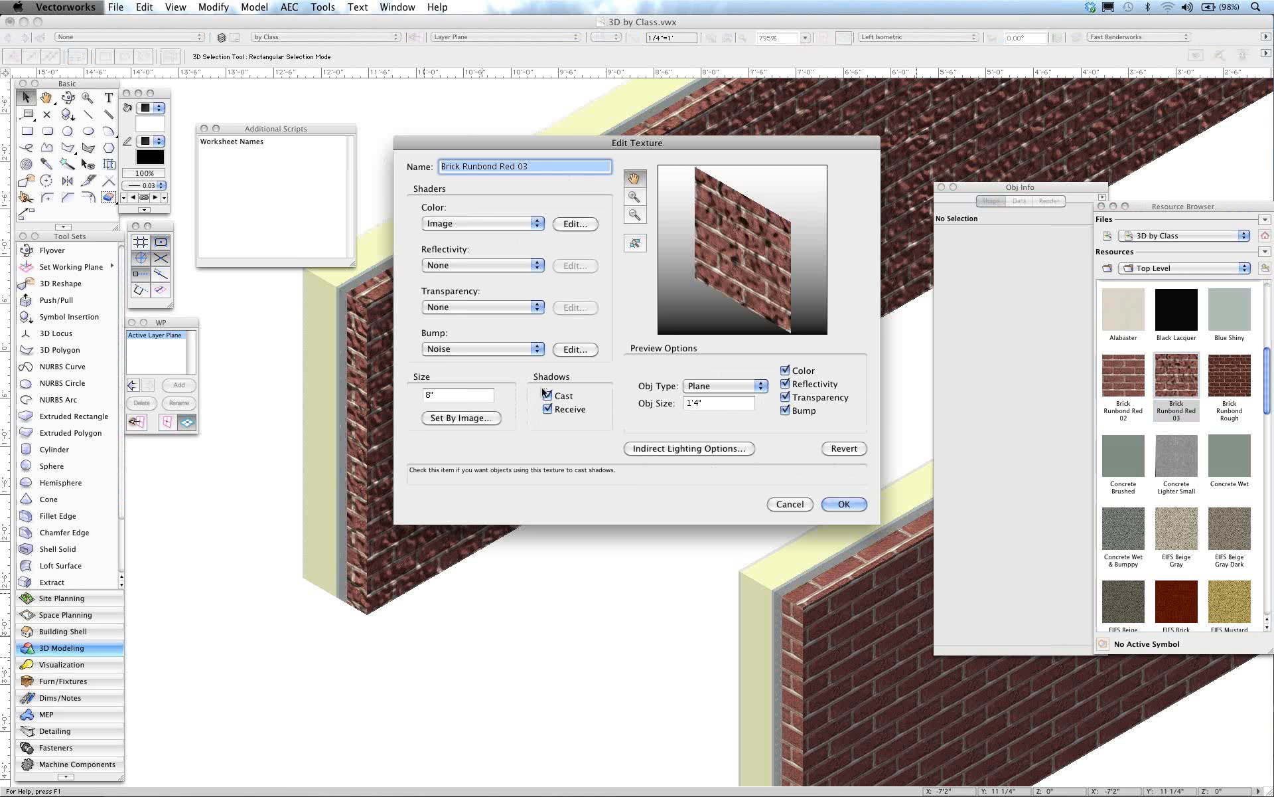
pyautogui.click(501, 352)
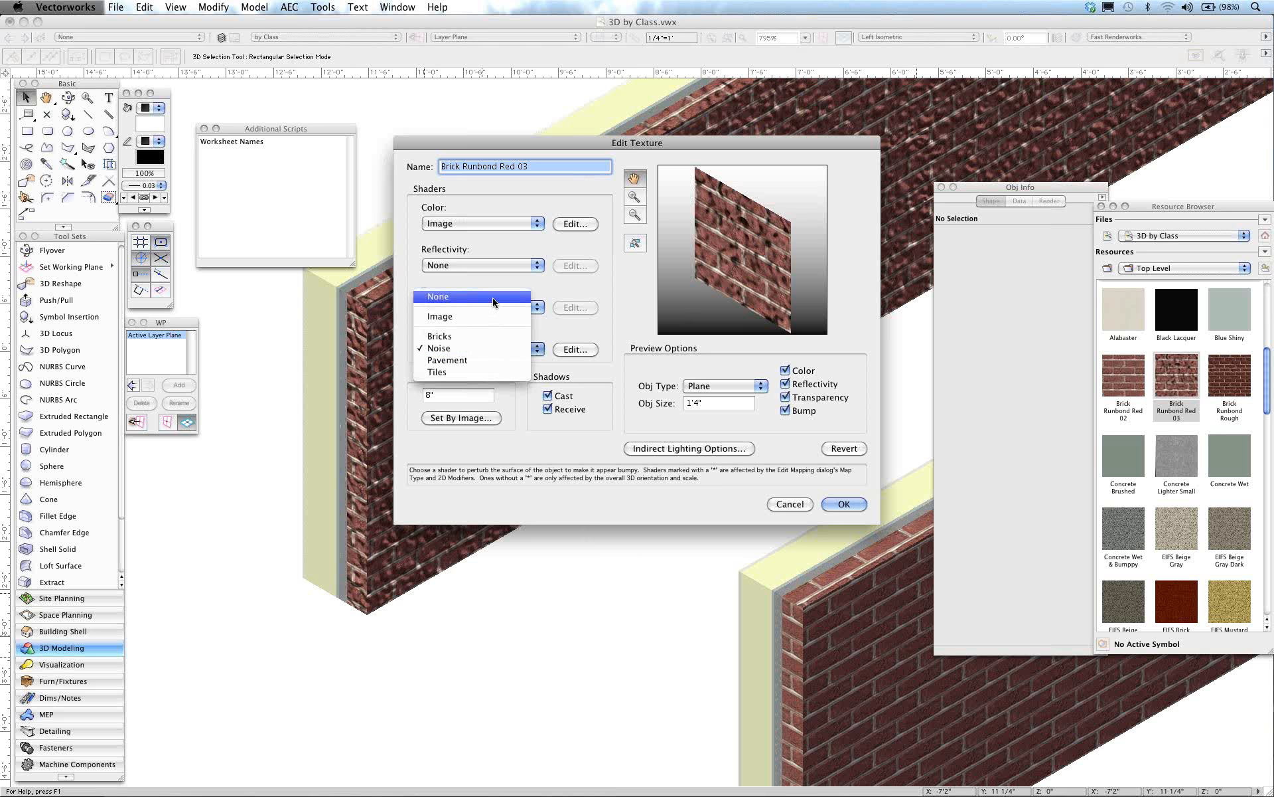
pyautogui.click(486, 350)
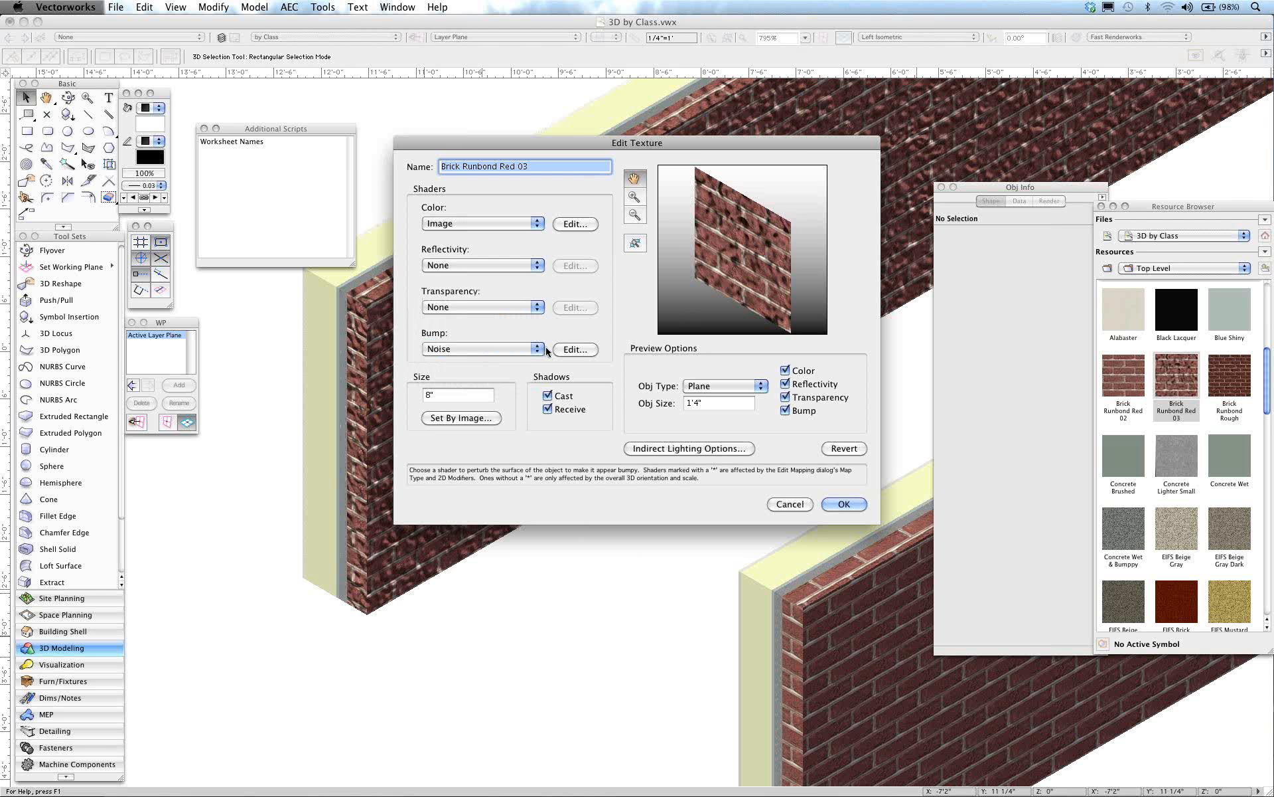
pyautogui.click(574, 350)
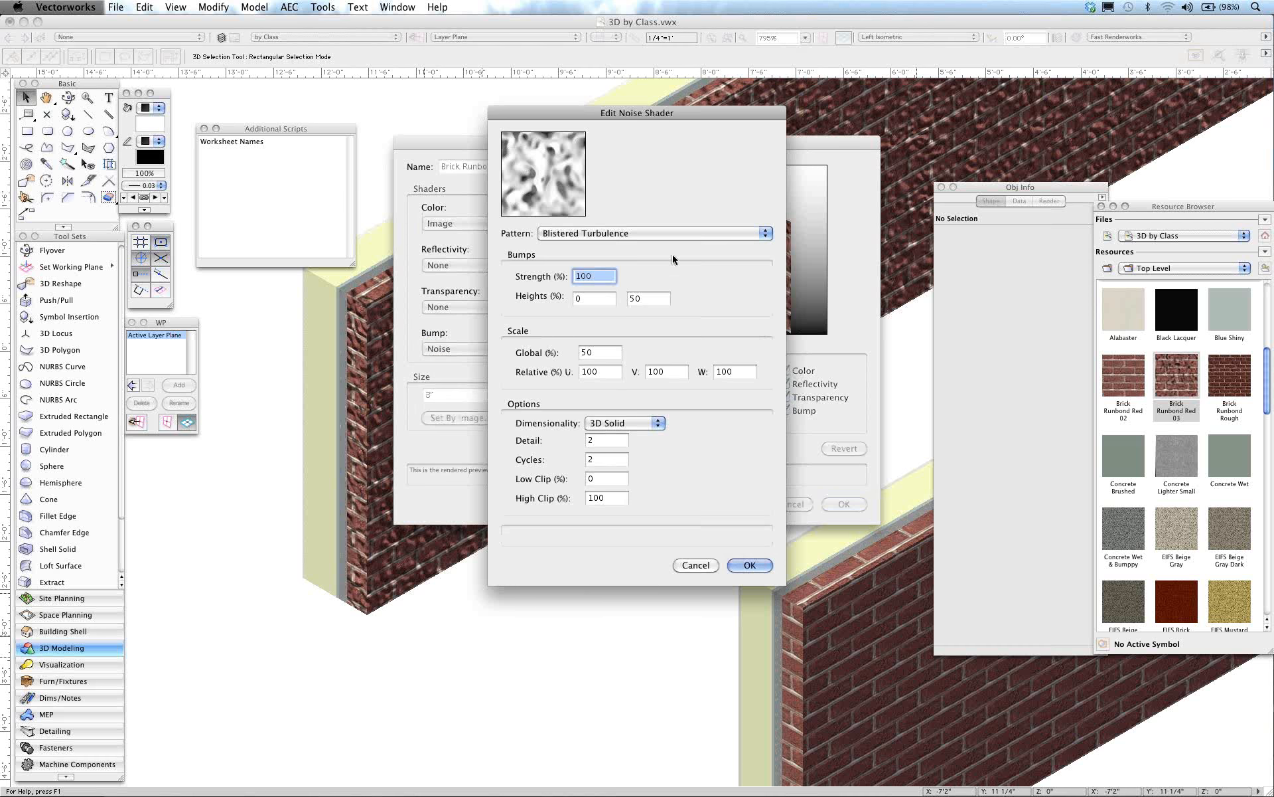
# Step: Try the Wavy Turbulence pattern for the bump's noise shader and return to Blistered Turbulence
pyautogui.click(688, 236)
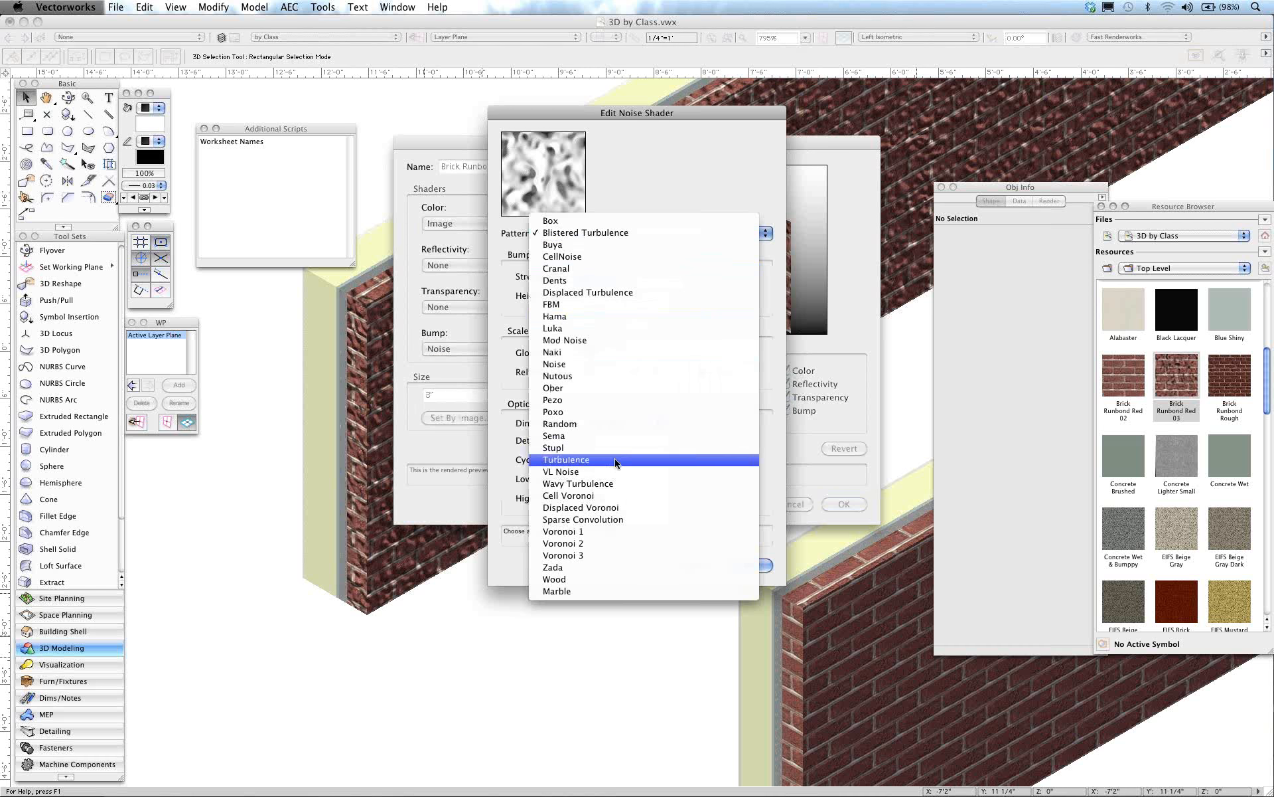
pyautogui.click(590, 484)
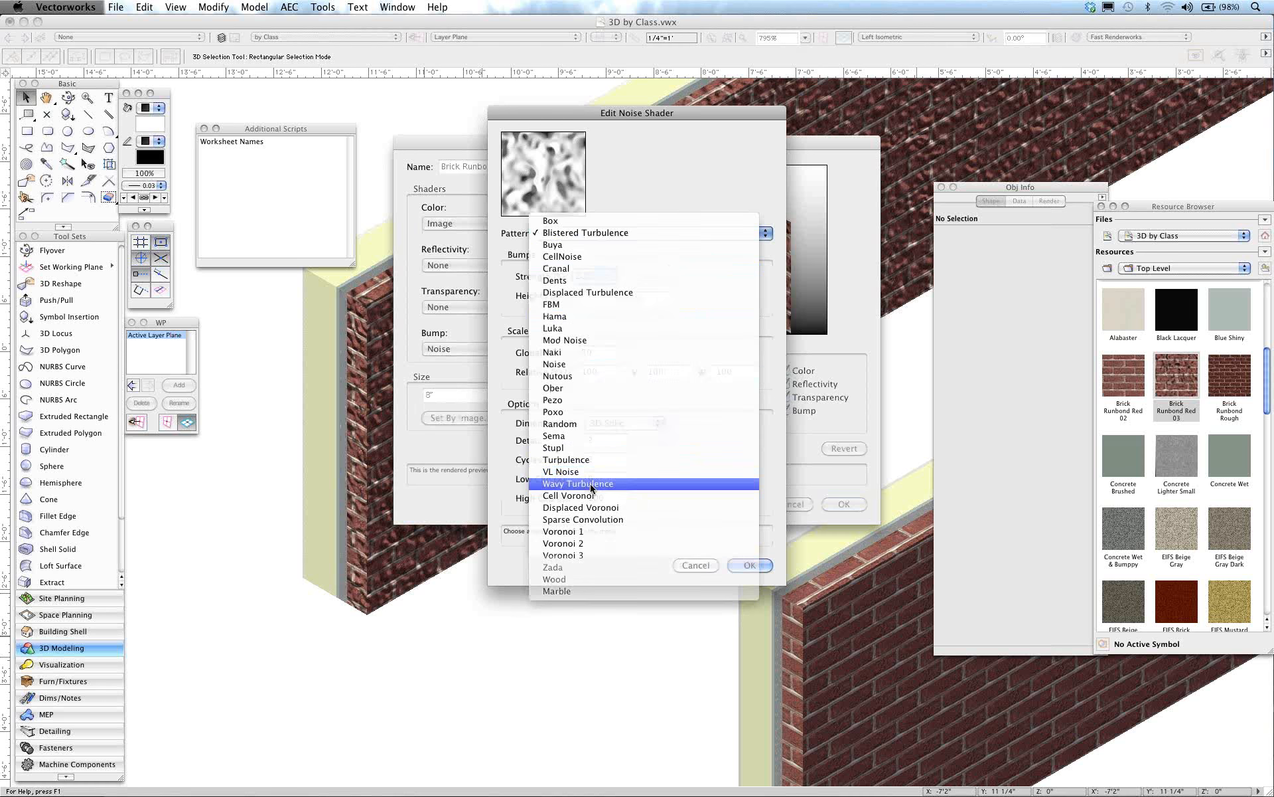
pyautogui.click(647, 234)
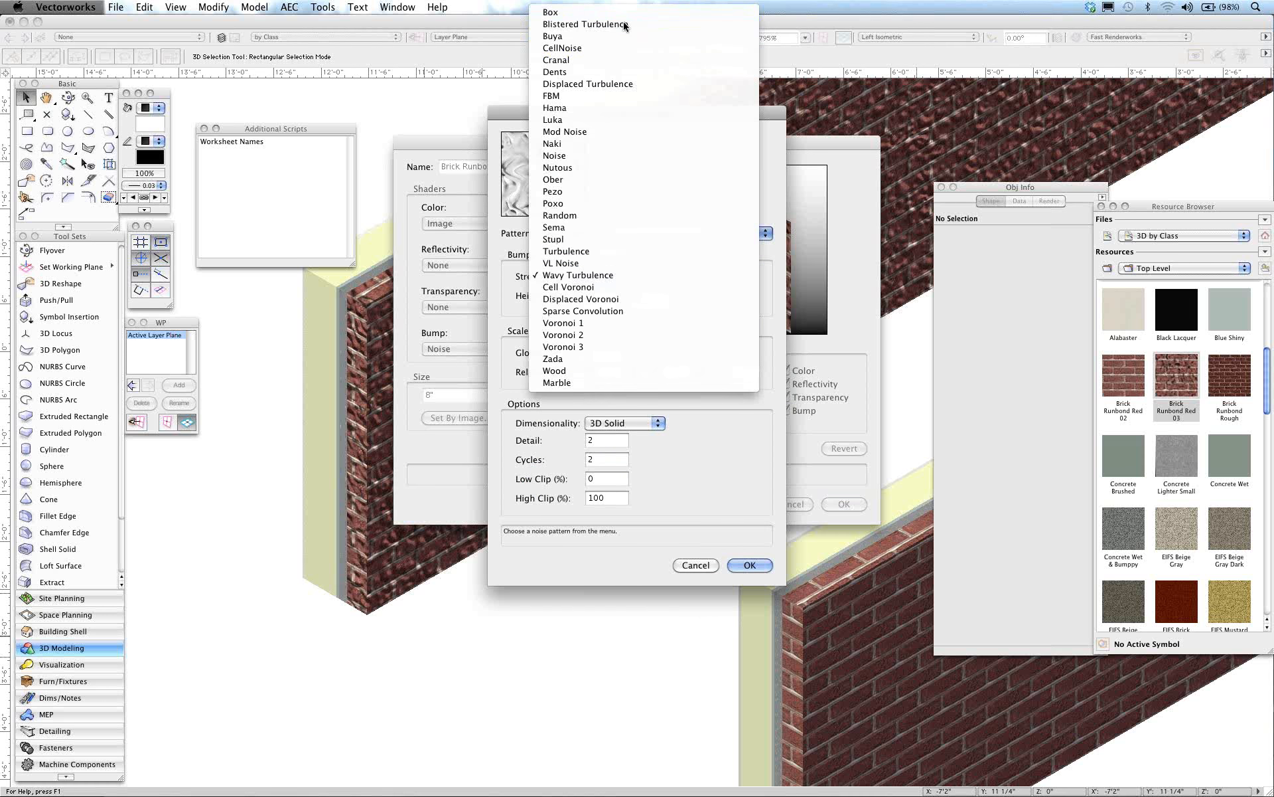
pyautogui.click(652, 25)
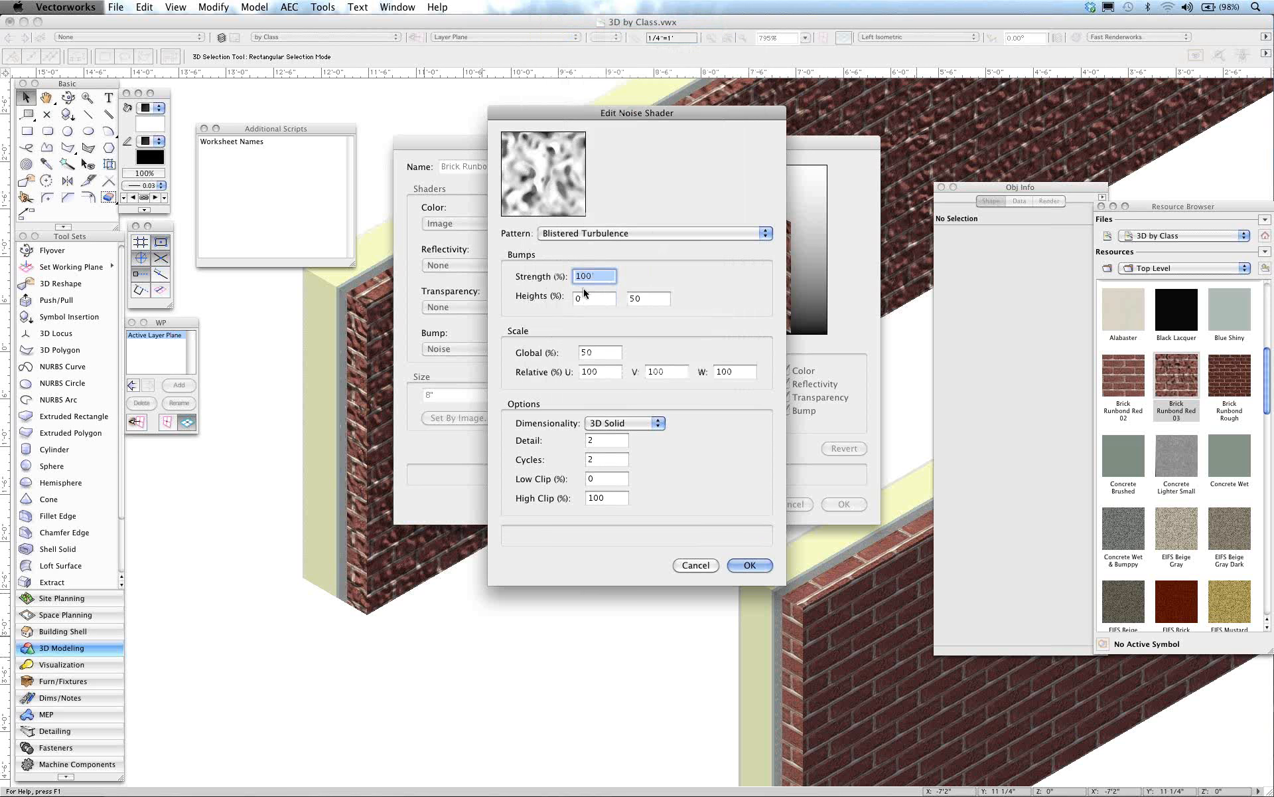
# Step: Set the noise bump strength to 50% and accept the Brick Runbond Red 03 texture changes
pyautogui.write('50')
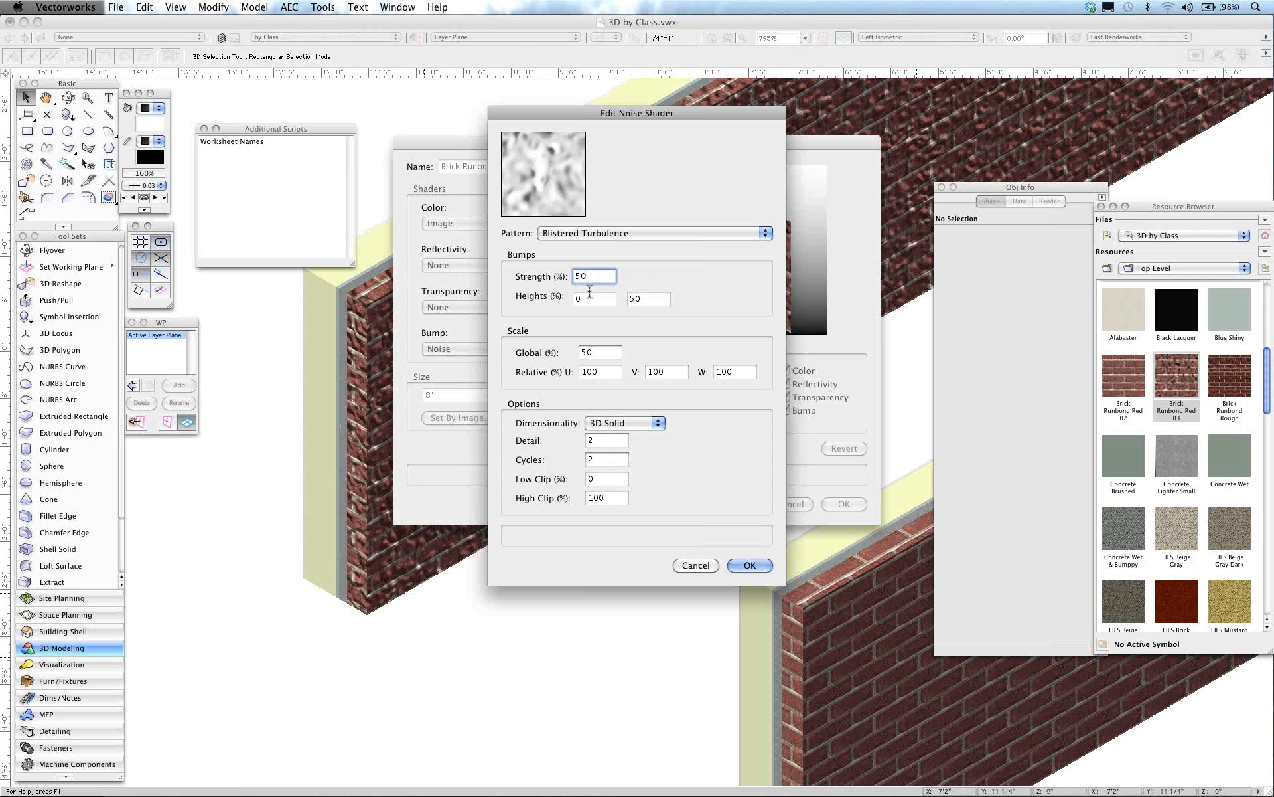
pyautogui.click(750, 565)
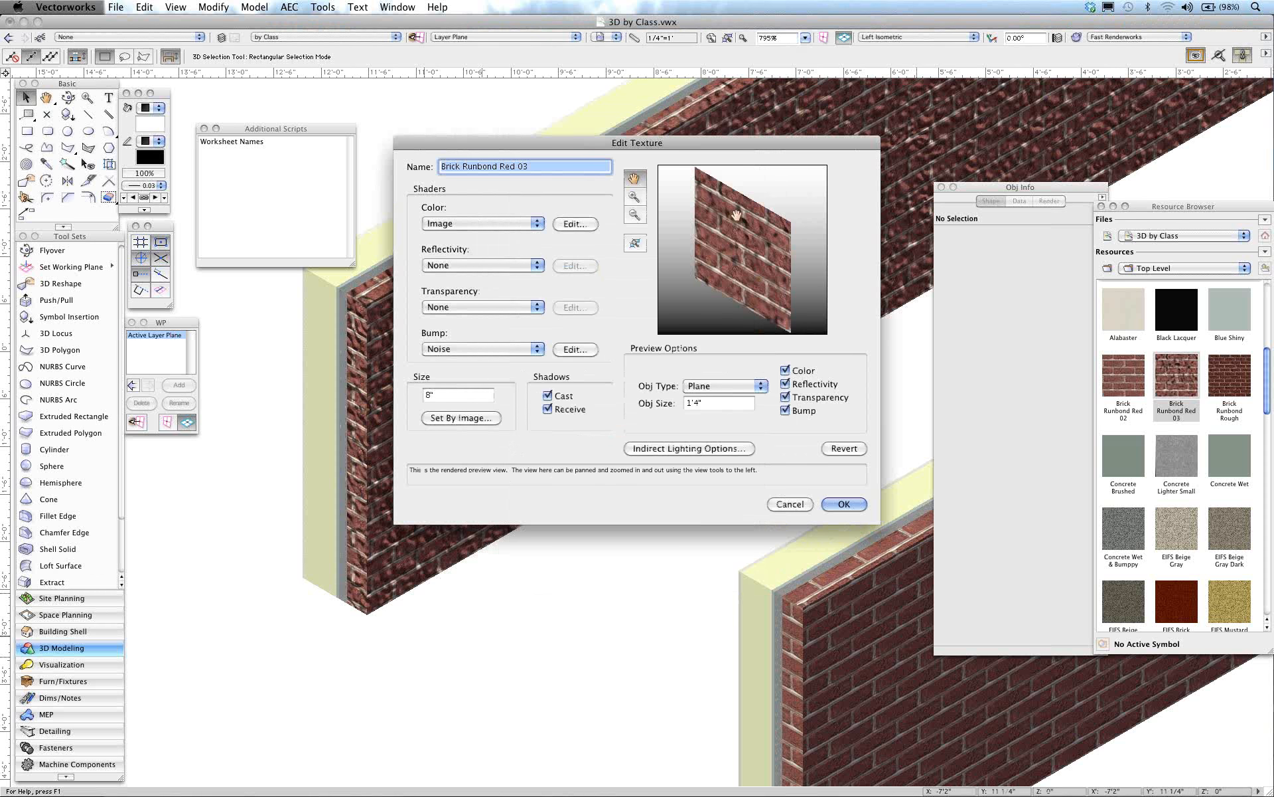
pyautogui.click(846, 504)
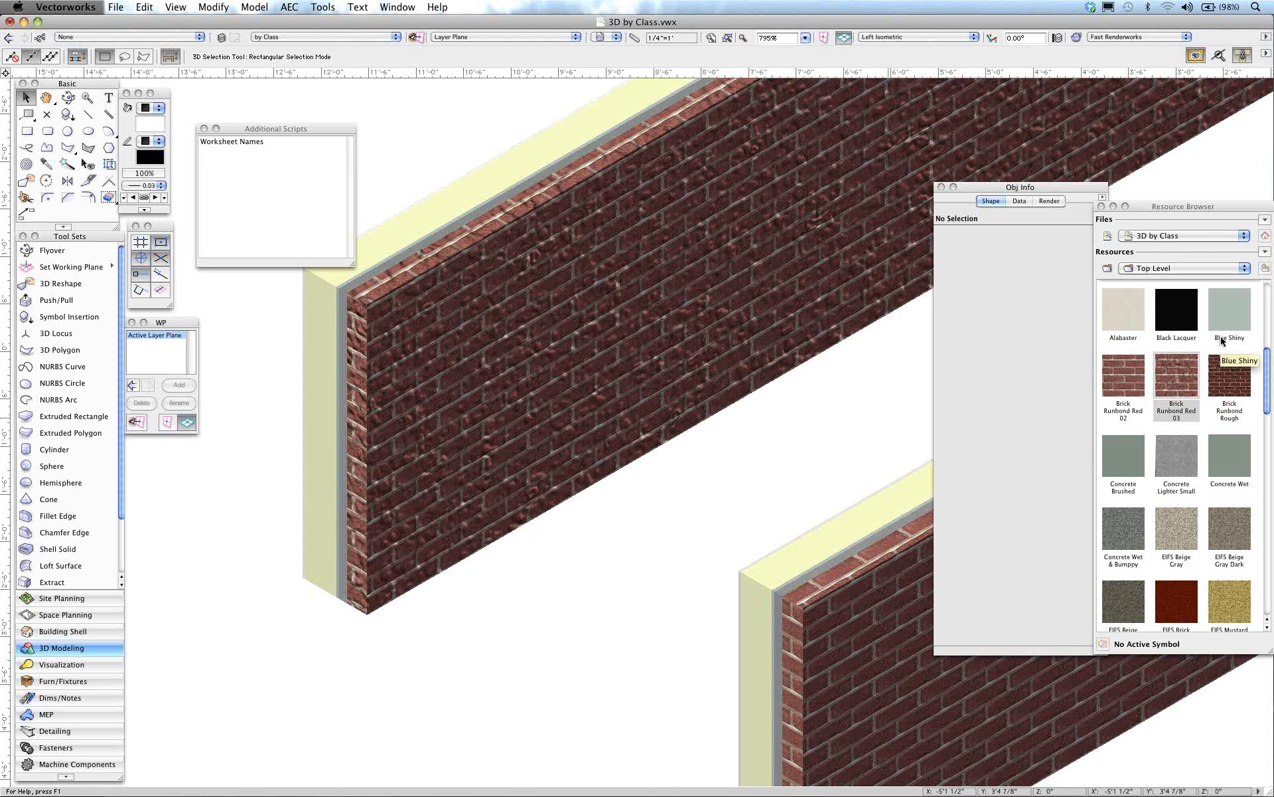
# Step: Set the Wall-Component-Veneer Brick class's Other texture to Old Bricks 2
pyautogui.moveTo(1229, 206); pyautogui.dragTo(1217, 114)
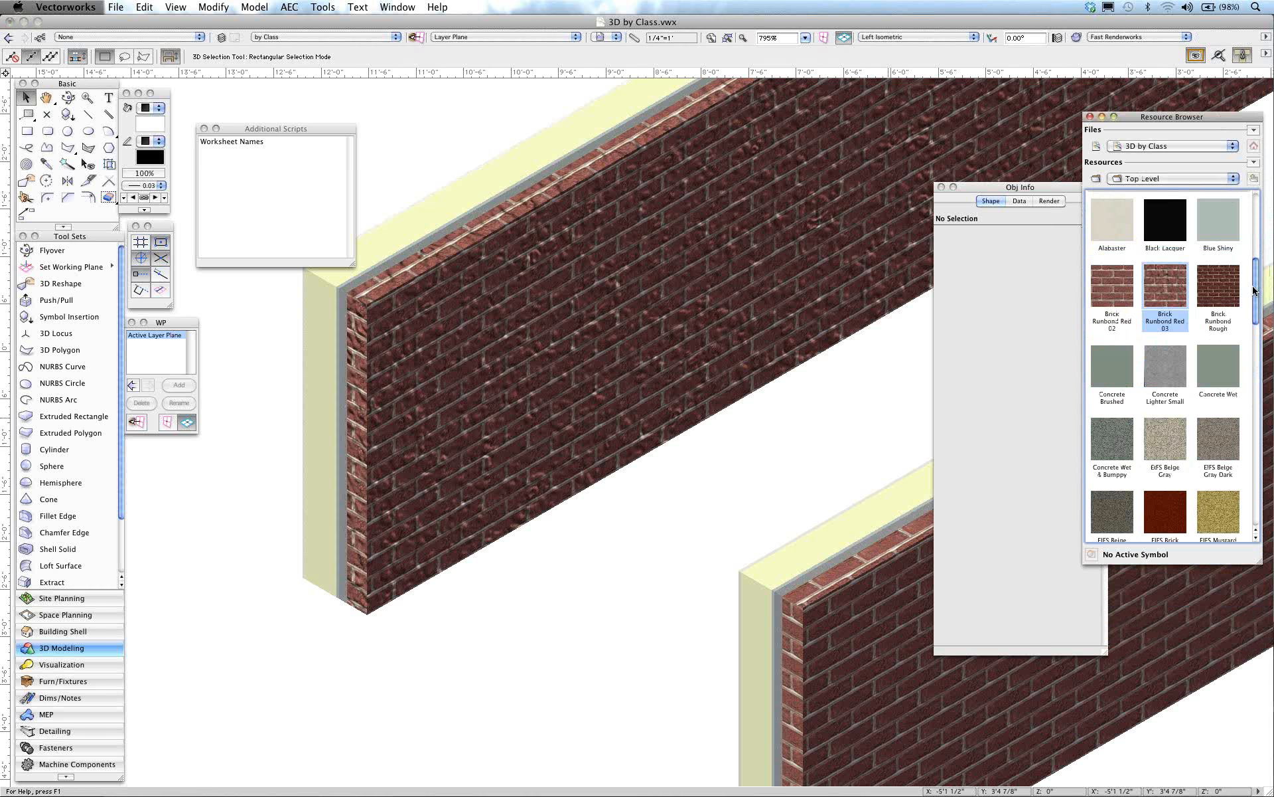
pyautogui.moveTo(1255, 292); pyautogui.dragTo(1256, 330)
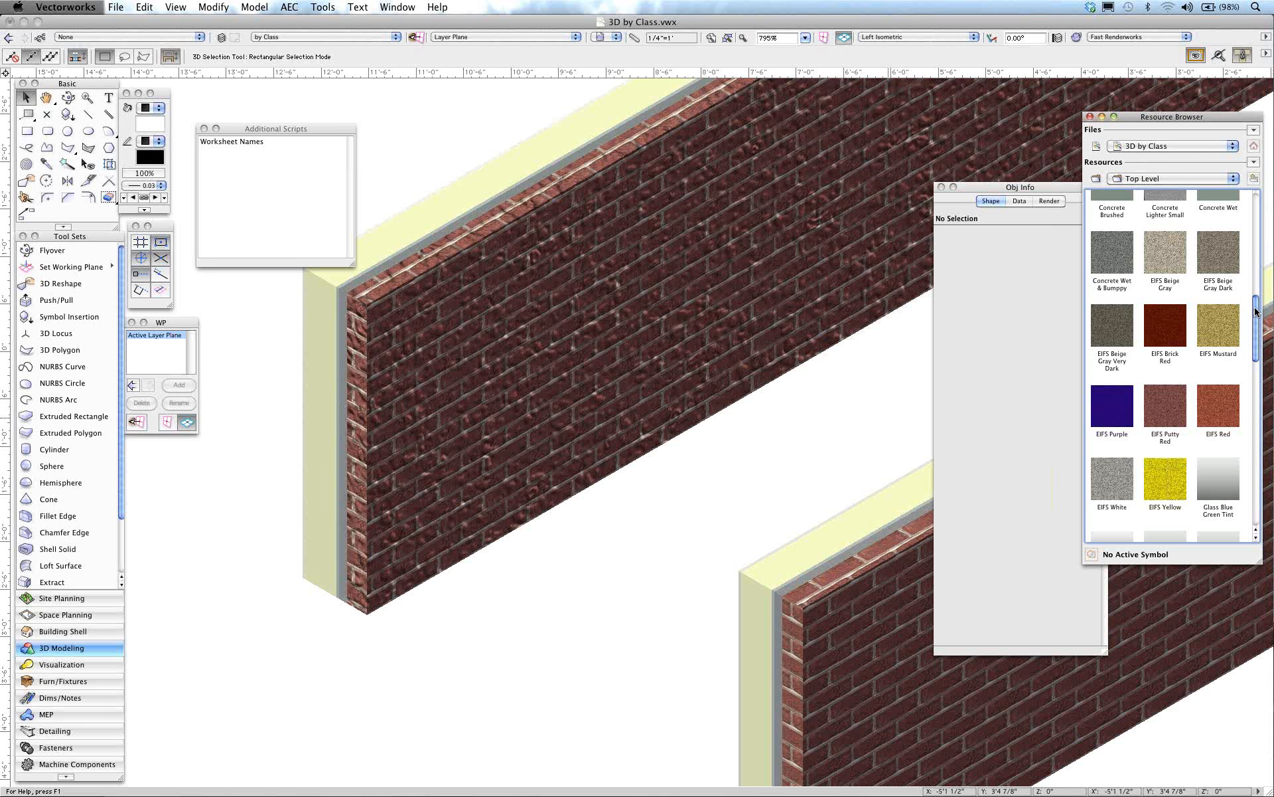
pyautogui.moveTo(1255, 312); pyautogui.dragTo(1254, 390)
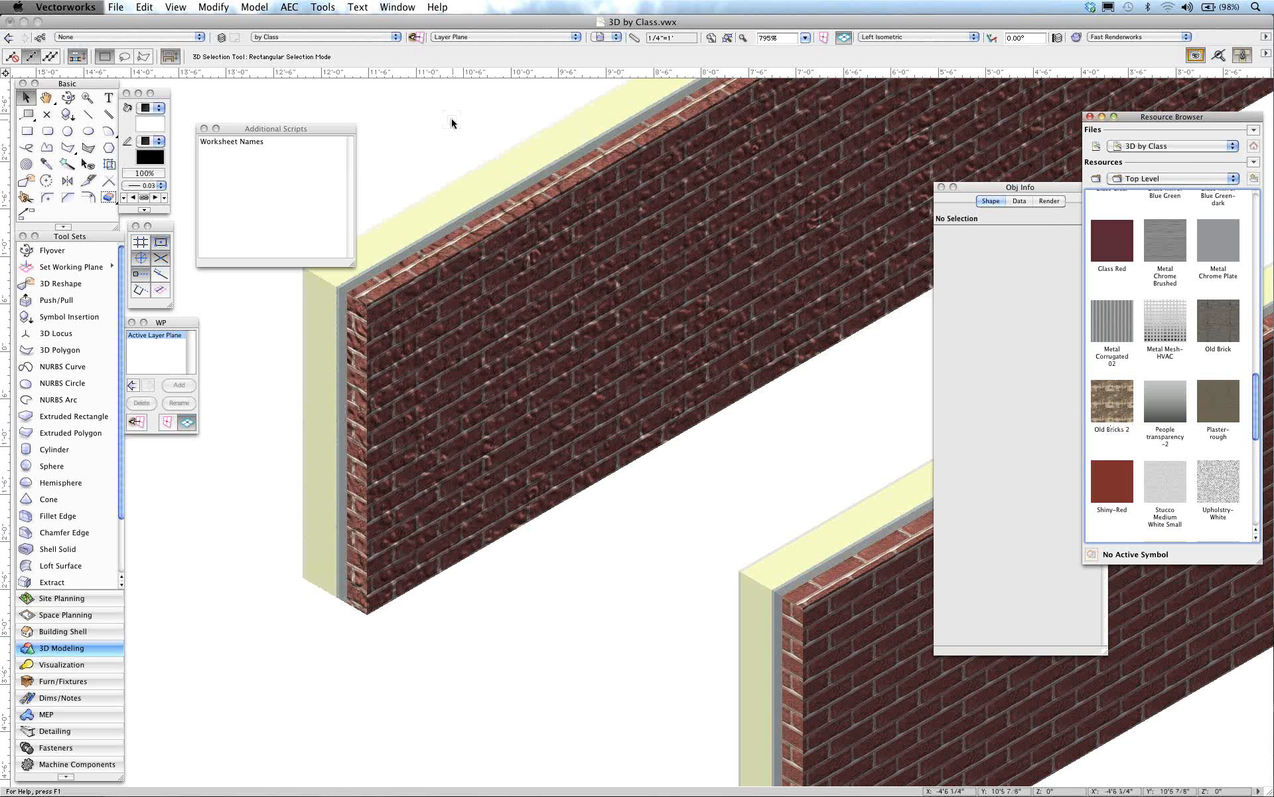
pyautogui.click(37, 39)
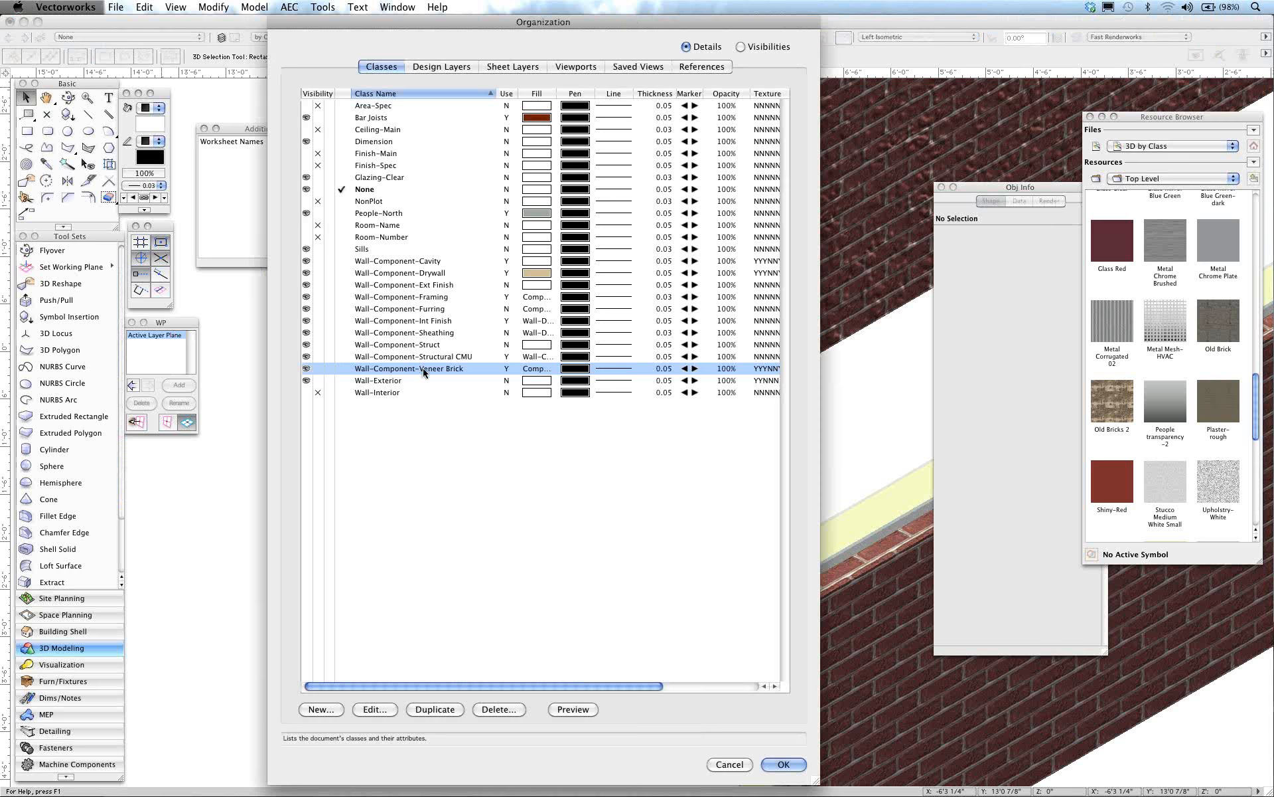
pyautogui.doubleClick(423, 370)
pyautogui.click(584, 382)
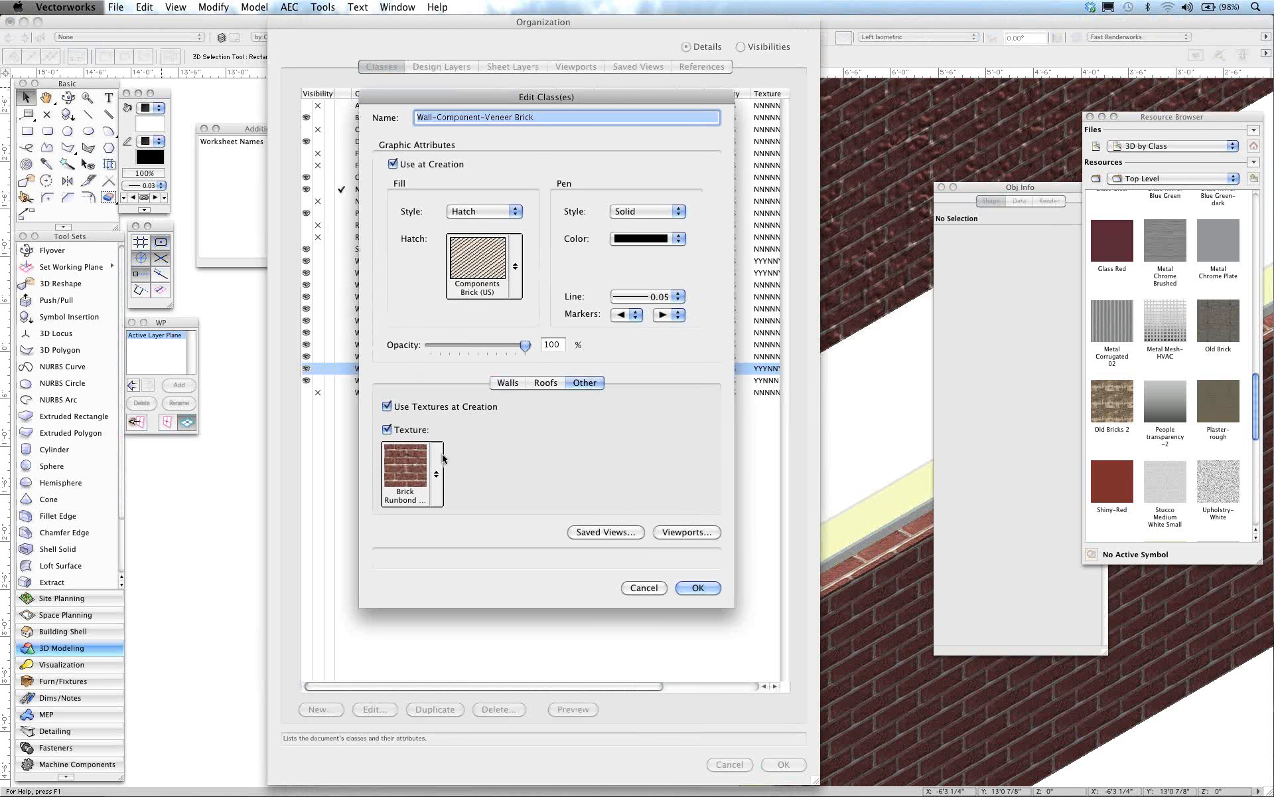
pyautogui.click(437, 470)
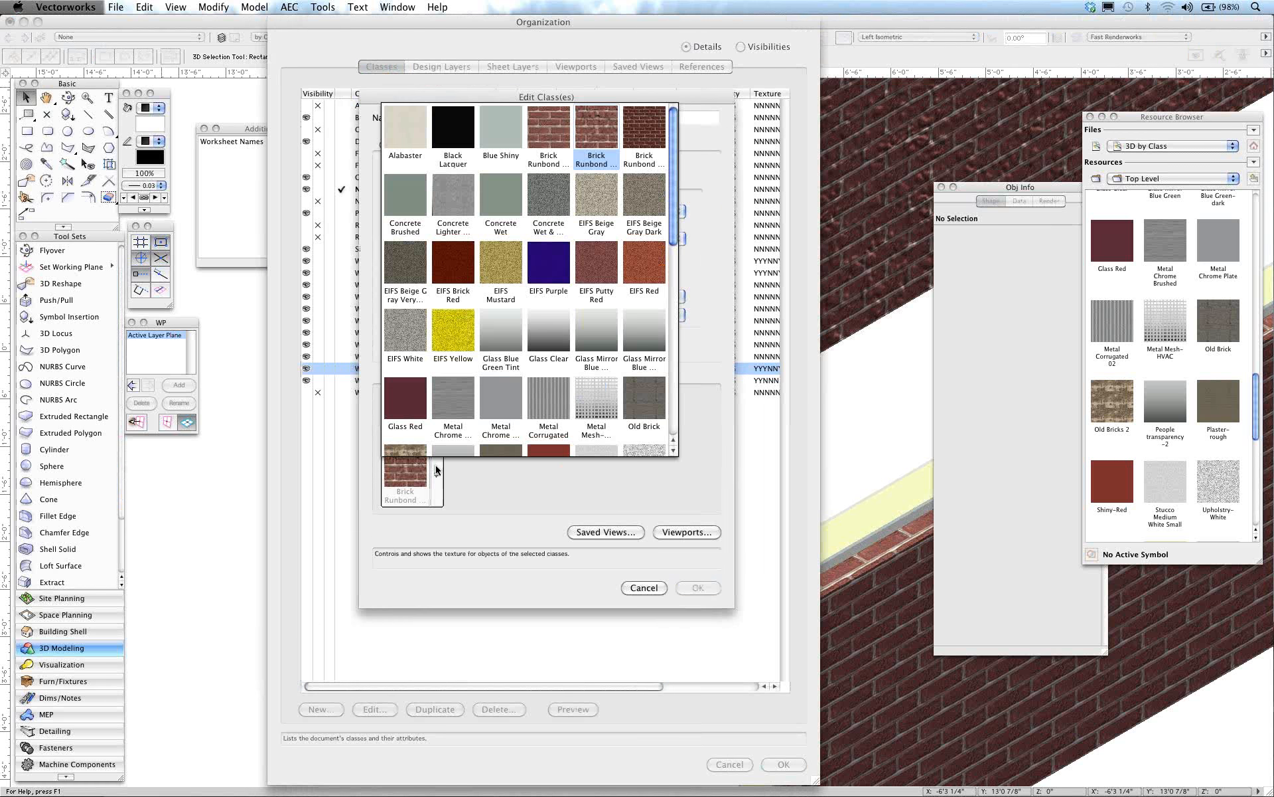
pyautogui.moveTo(675, 235); pyautogui.dragTo(675, 246)
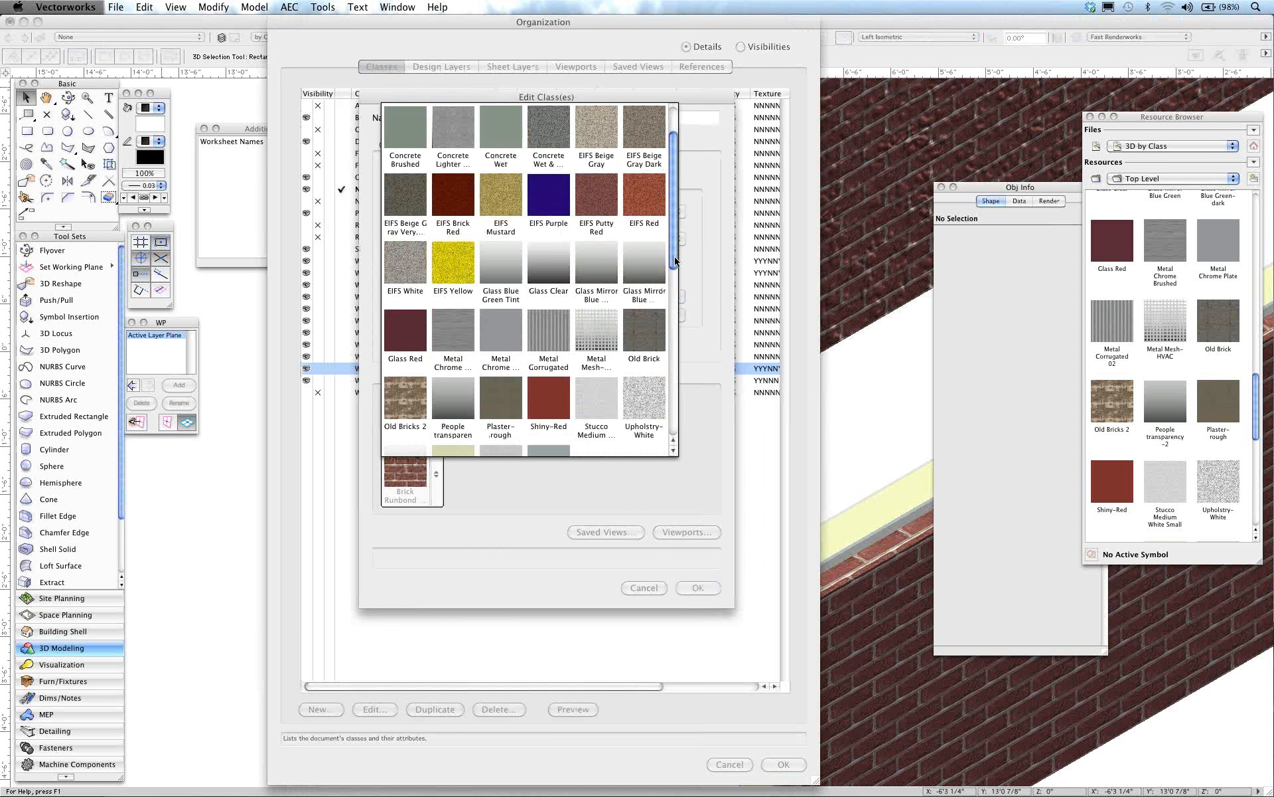
pyautogui.click(402, 400)
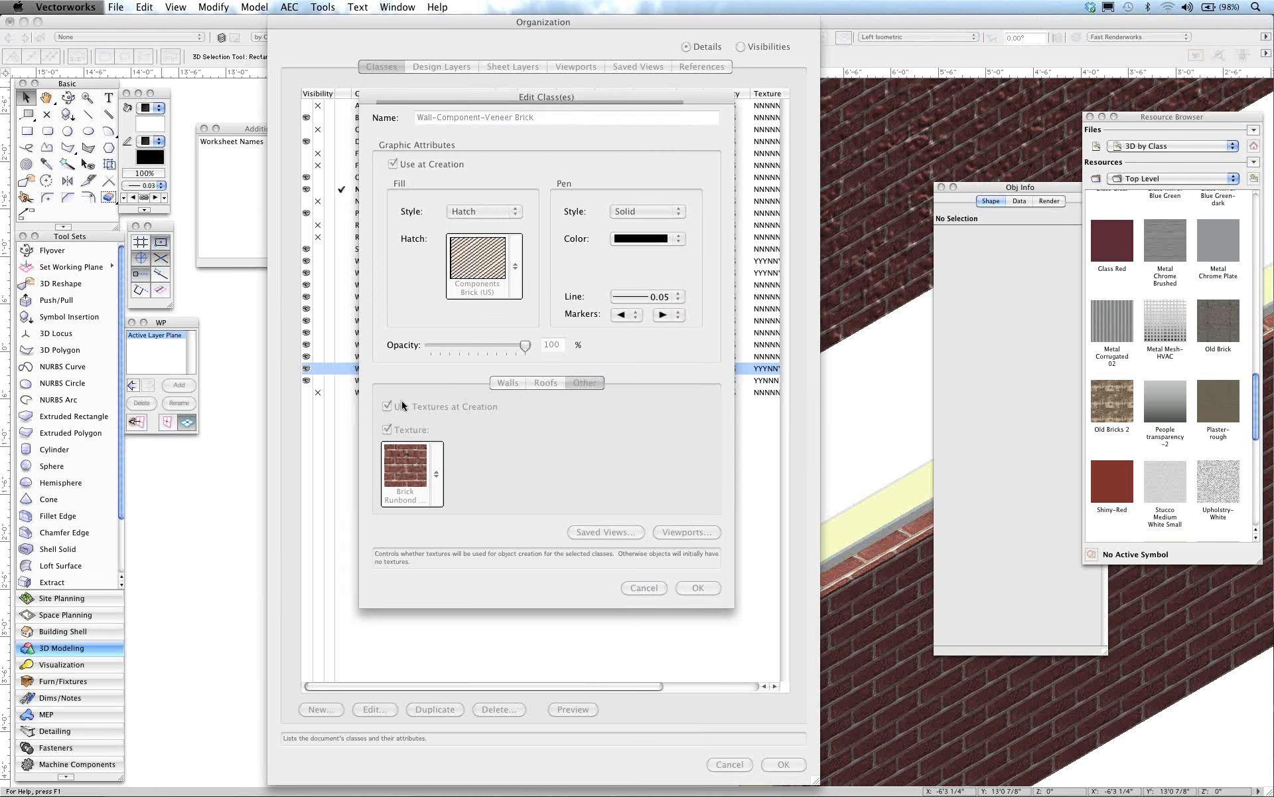
pyautogui.click(699, 588)
pyautogui.click(783, 764)
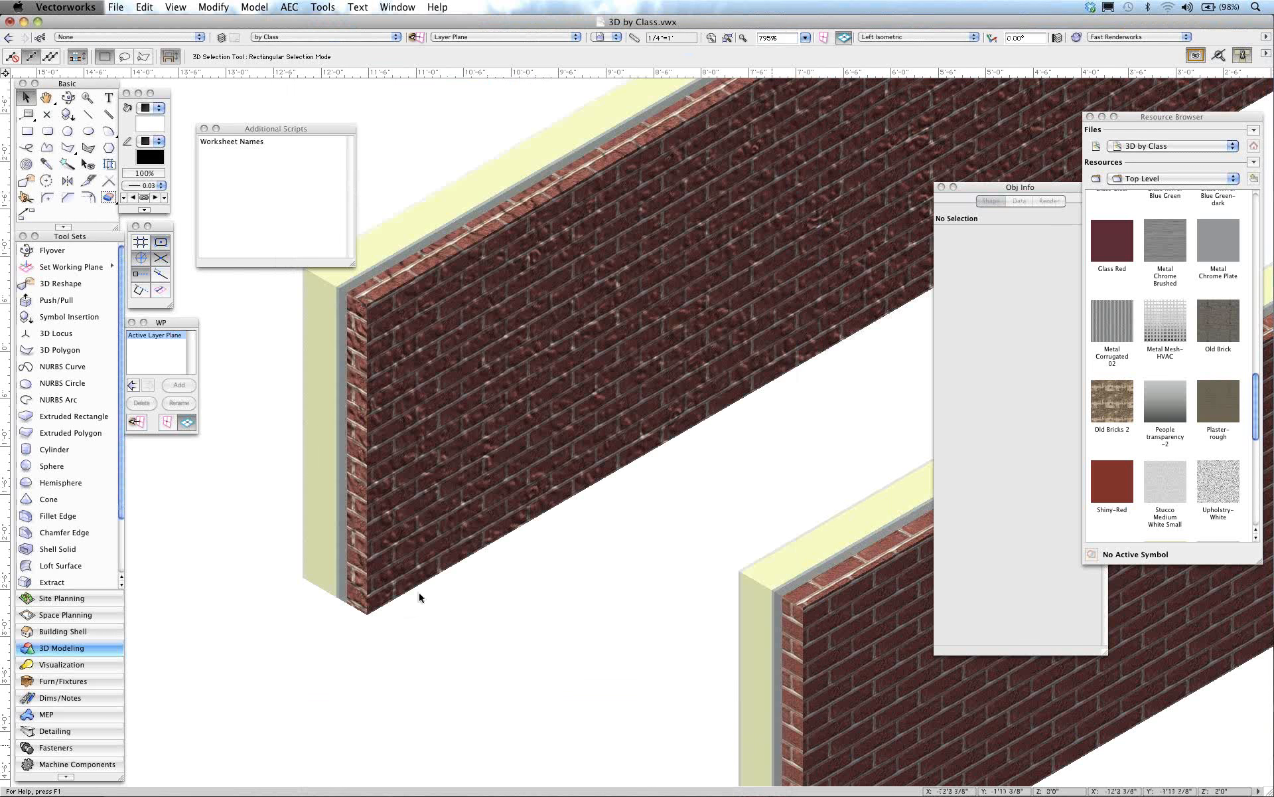
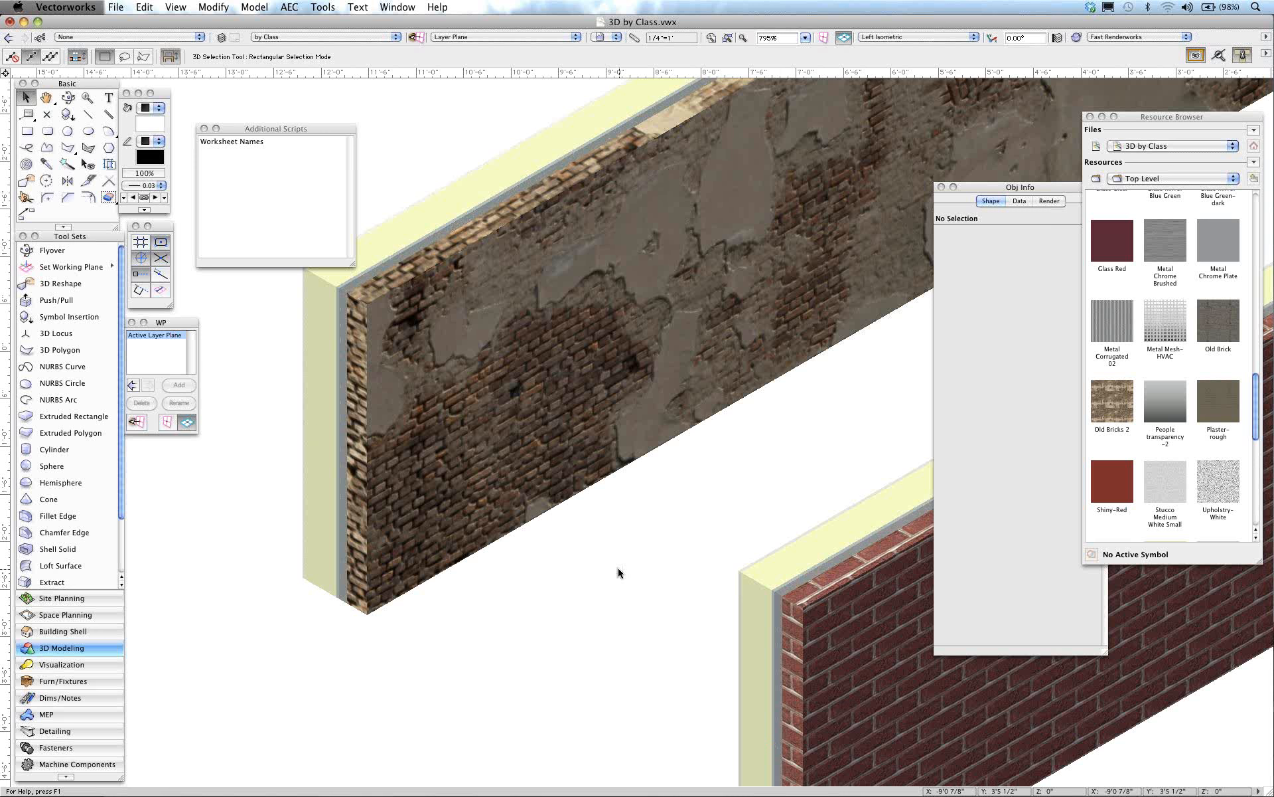
# Step: Show both walls in Top/Plan view and arrange the Obj Info and Resource Browser palettes clear of them
pyautogui.press('F5')
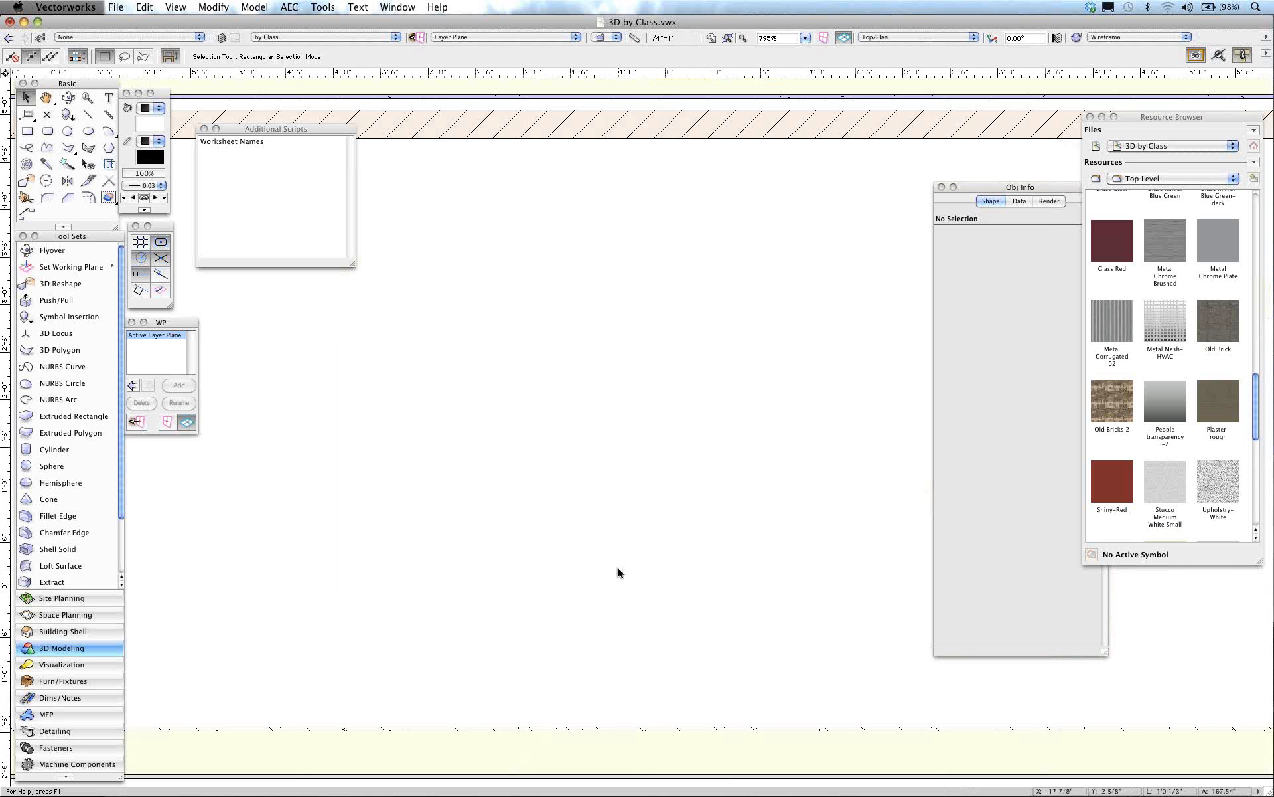
pyautogui.scroll(-1, 619, 569)
pyautogui.moveTo(636, 444); pyautogui.dragTo(614, 510, button='middle')
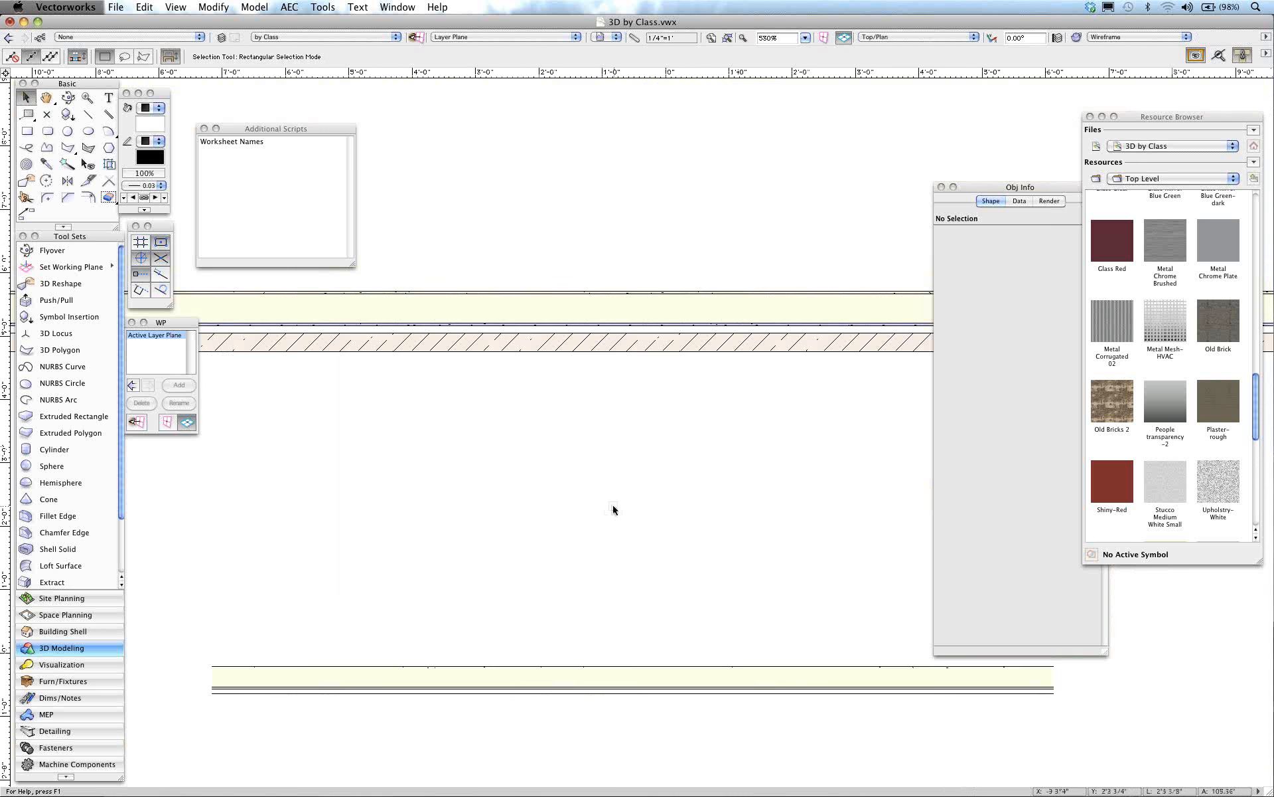
pyautogui.scroll(-2, 613, 510)
pyautogui.moveTo(617, 281); pyautogui.dragTo(582, 346, button='middle')
pyautogui.moveTo(975, 189)
pyautogui.mouseDown()
pyautogui.moveTo(1025, 188)
pyautogui.moveTo(1138, 104)
pyautogui.moveTo(1017, 148)
pyautogui.mouseUp()
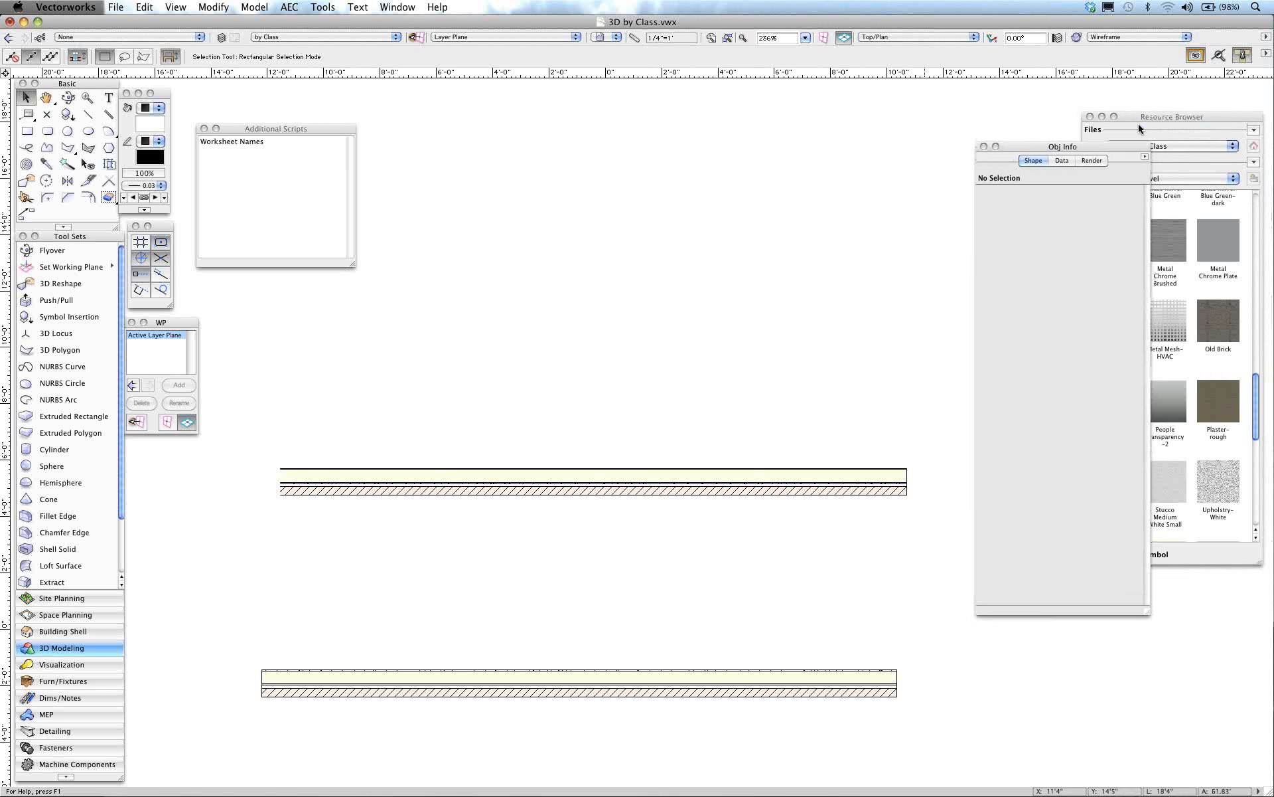
pyautogui.moveTo(1202, 117); pyautogui.dragTo(1208, 323)
pyautogui.moveTo(1112, 148); pyautogui.dragTo(1230, 116)
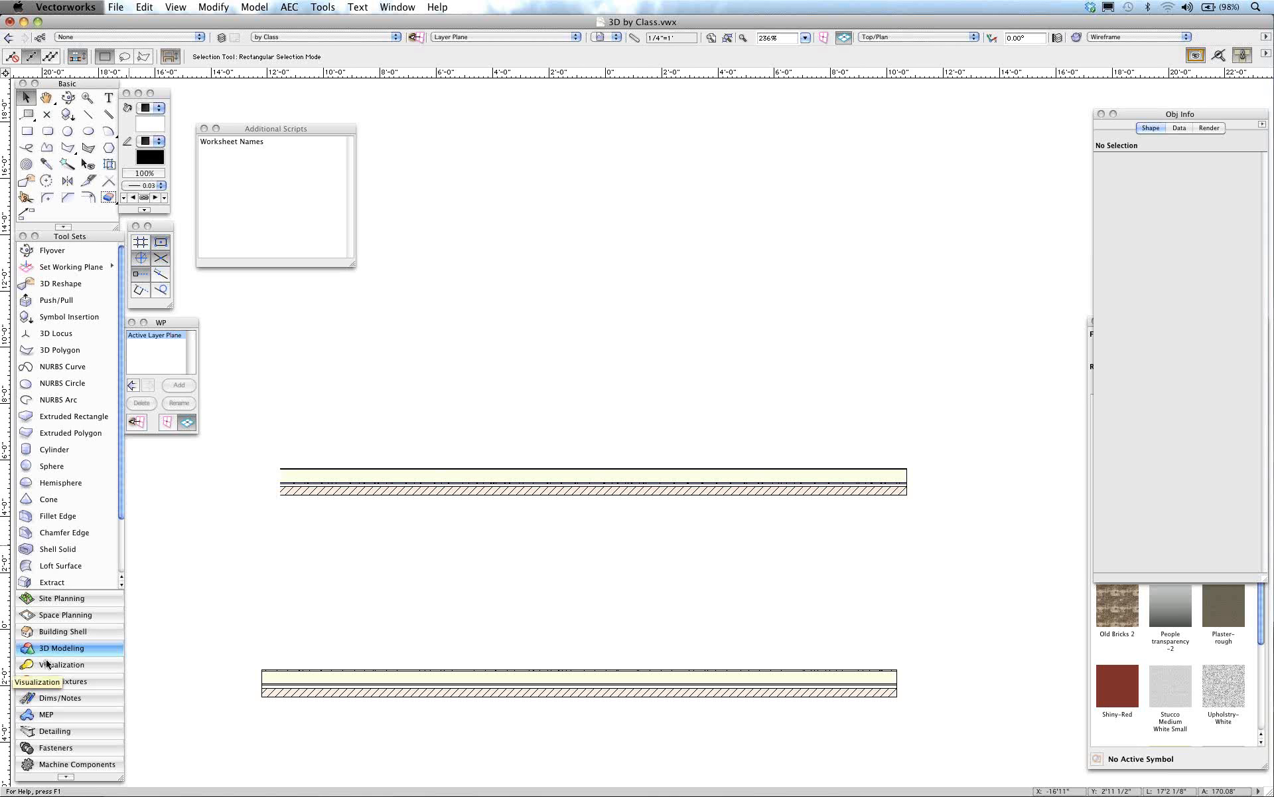
# Step: Draw a horizontal framing member about 22'1" long, parallel to and above the two walls in plan
pyautogui.click(56, 730)
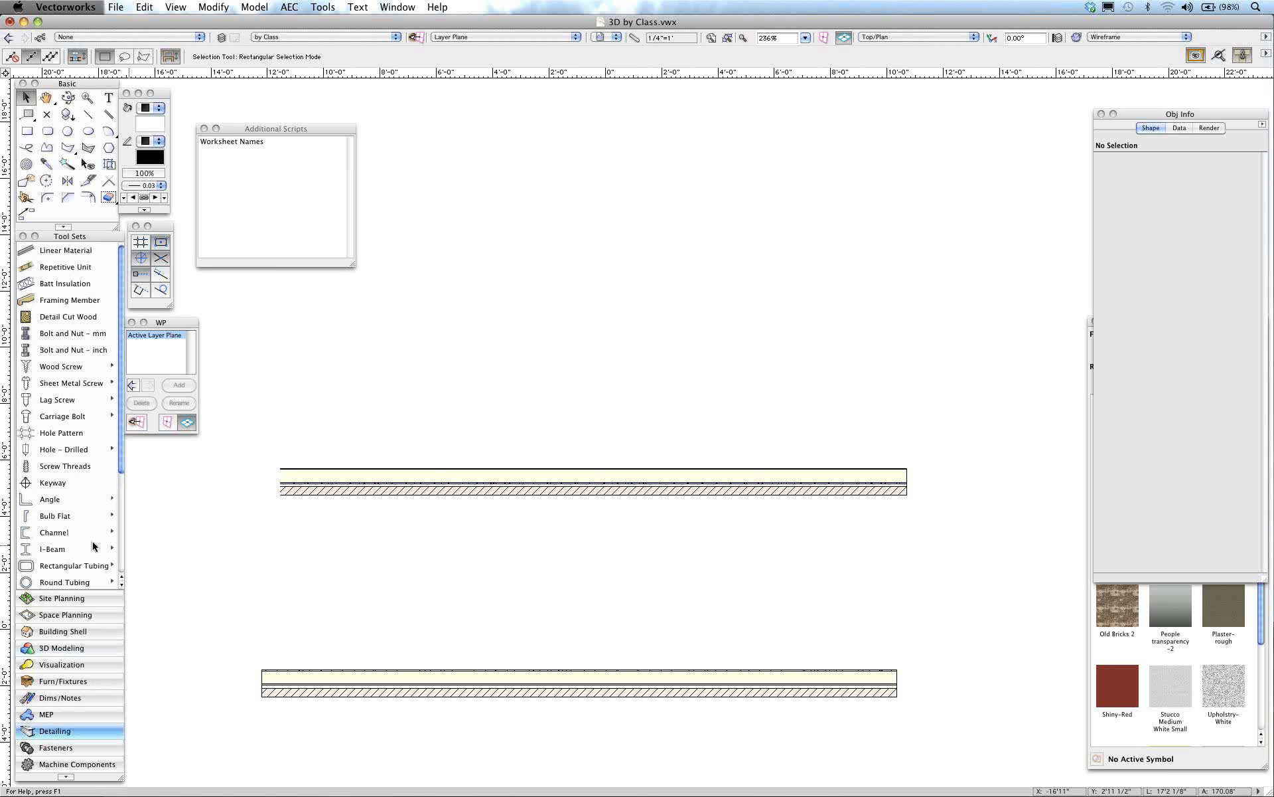
pyautogui.click(25, 301)
pyautogui.click(286, 362)
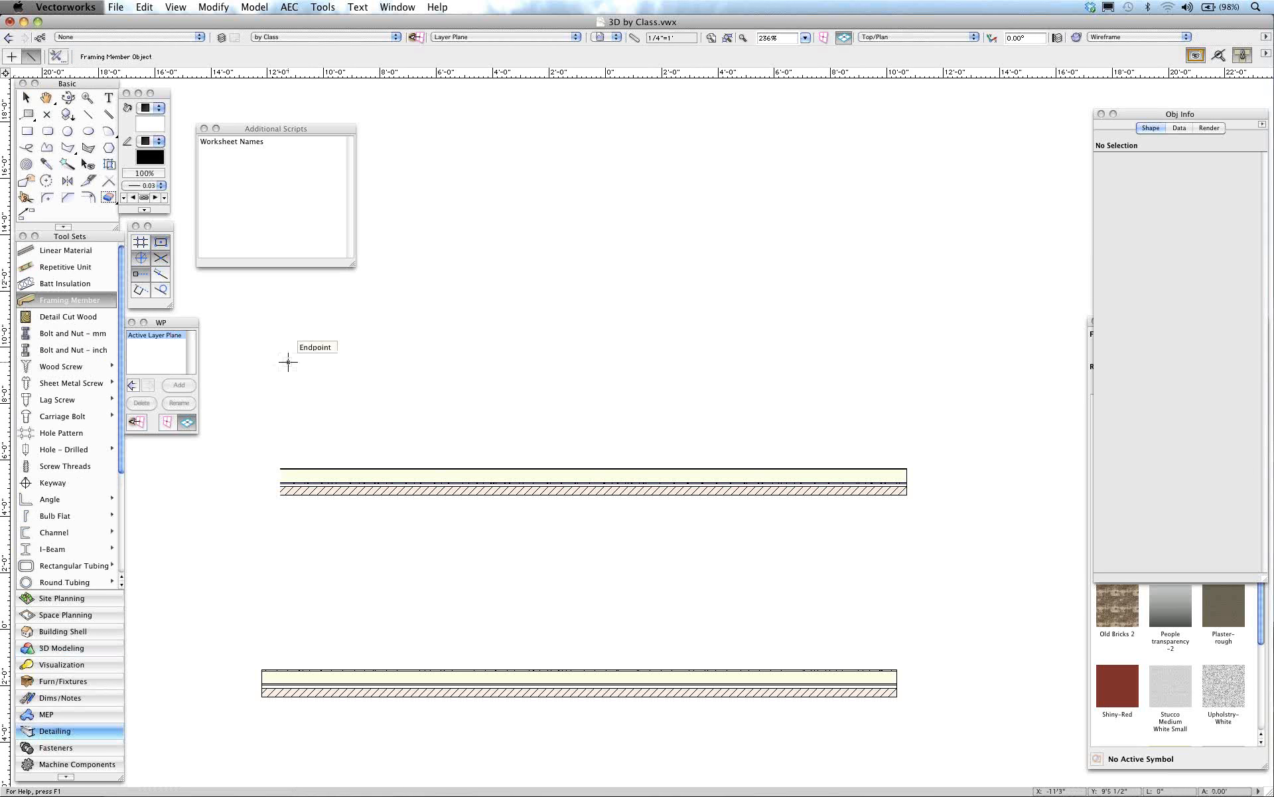
pyautogui.click(909, 361)
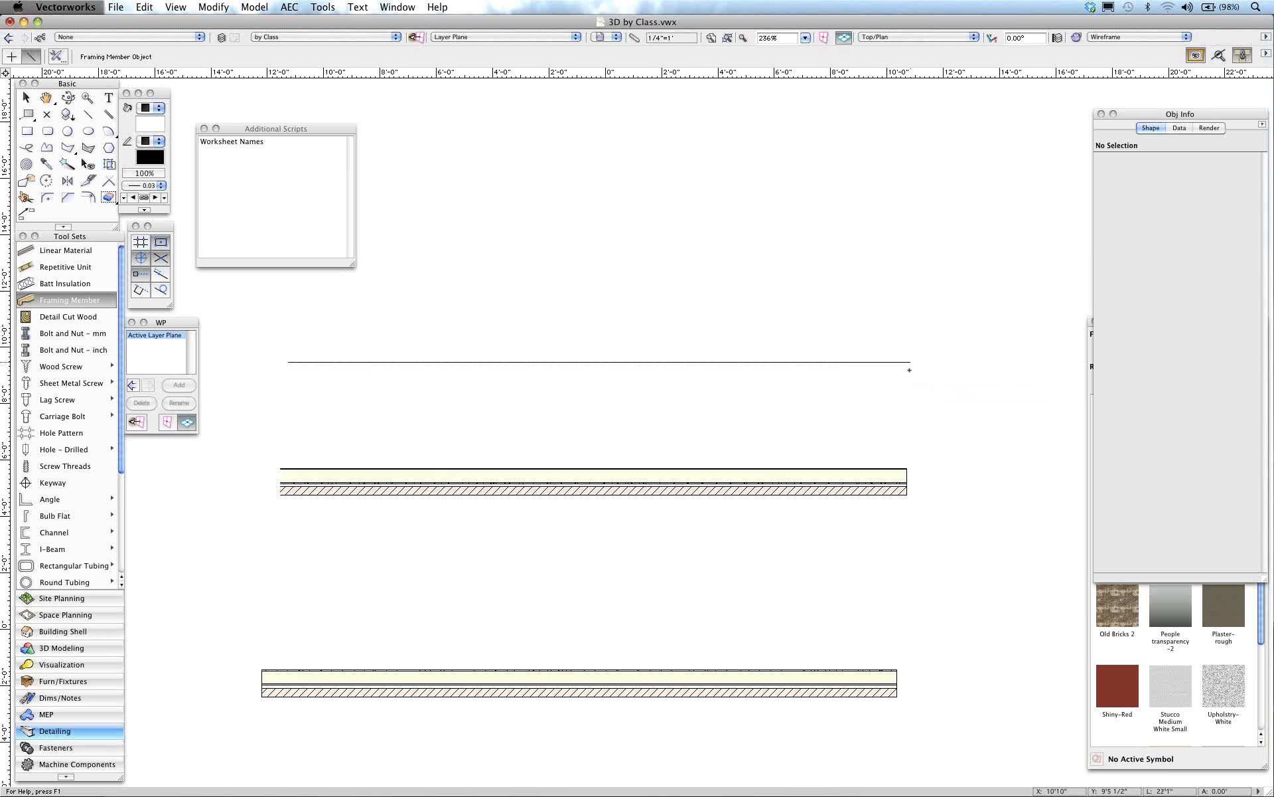
pyautogui.click(875, 305)
pyautogui.press('x')
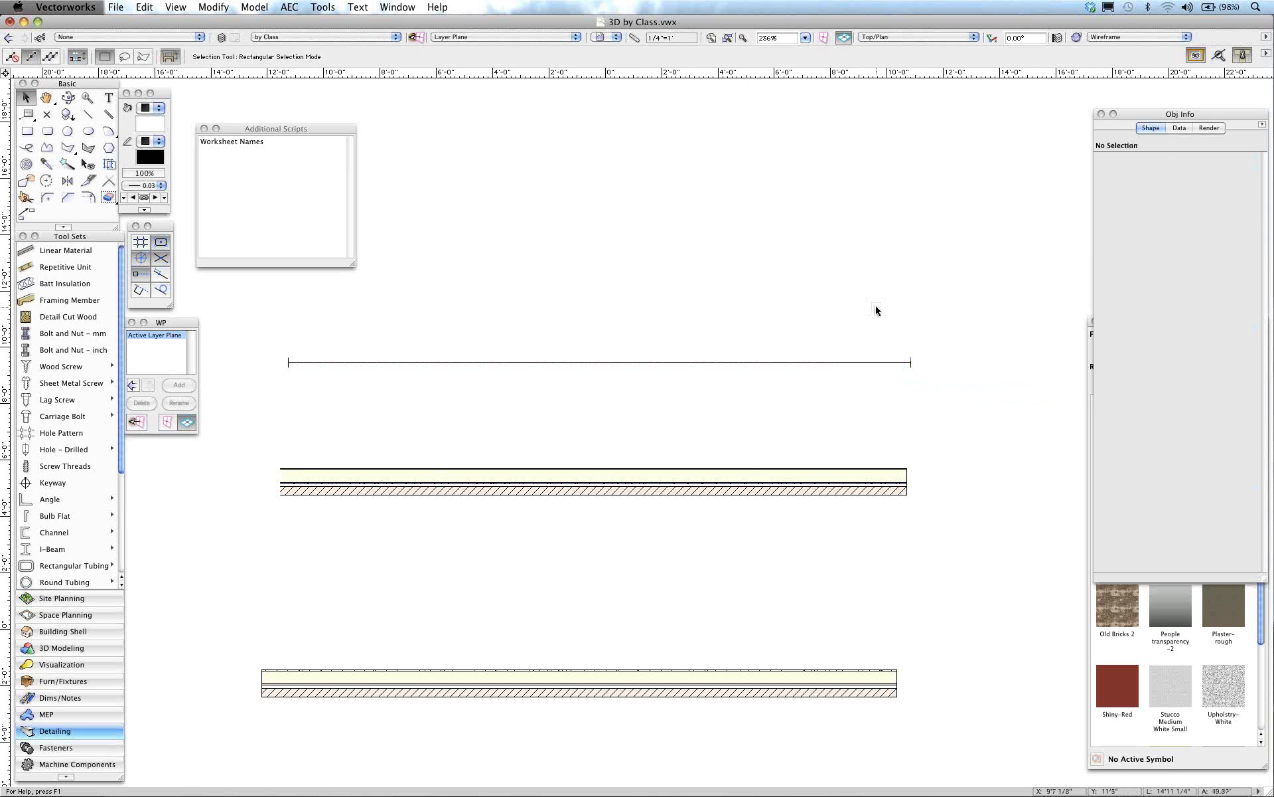
# Step: Select the framing member, show it in Right Isometric view and look through the document's profile symbols
pyautogui.click(839, 361)
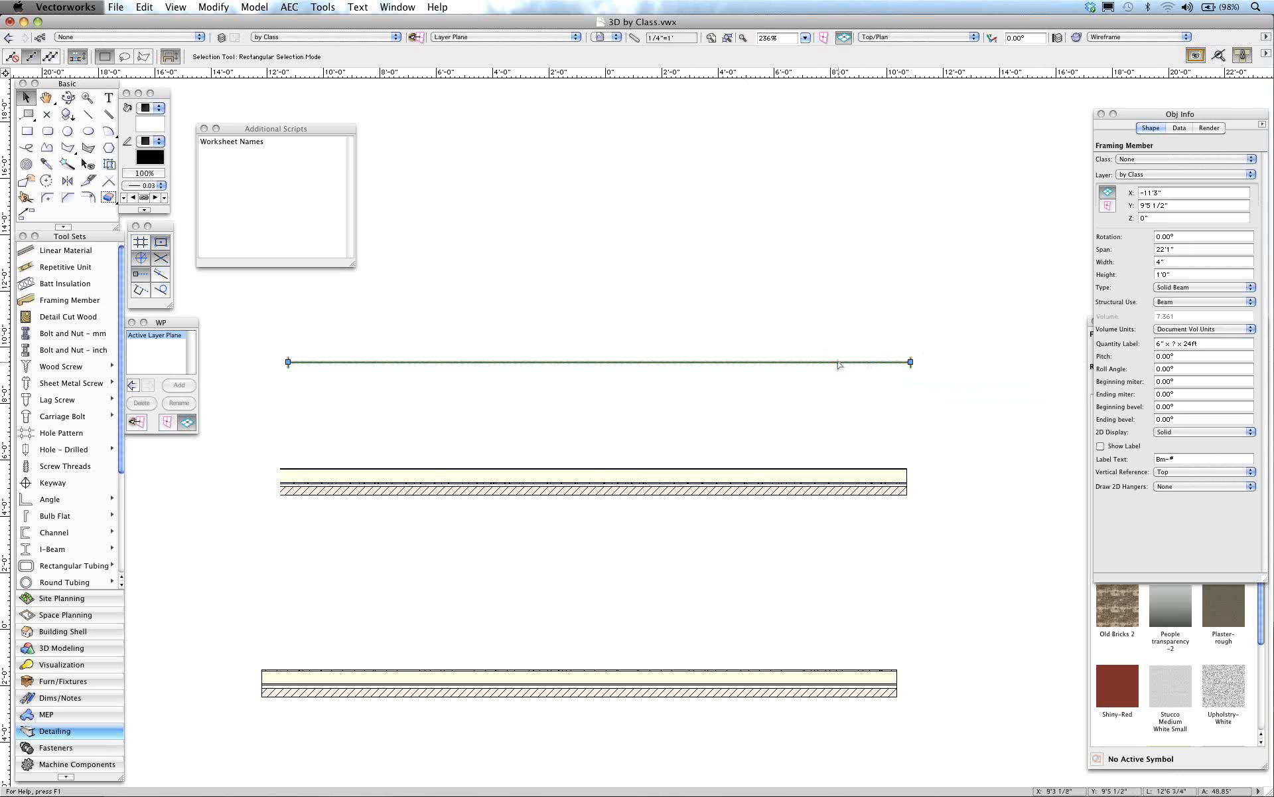
pyautogui.press('3')
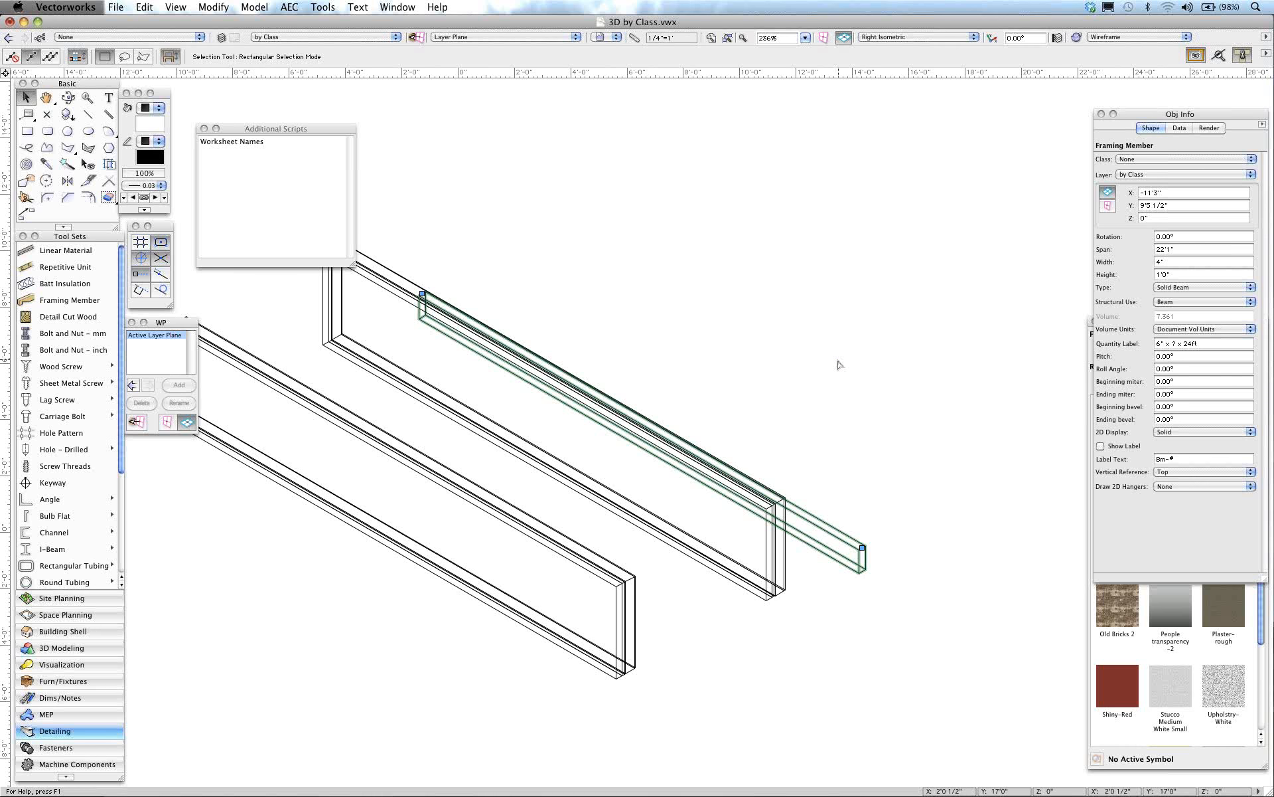
pyautogui.scroll(2, 905, 624)
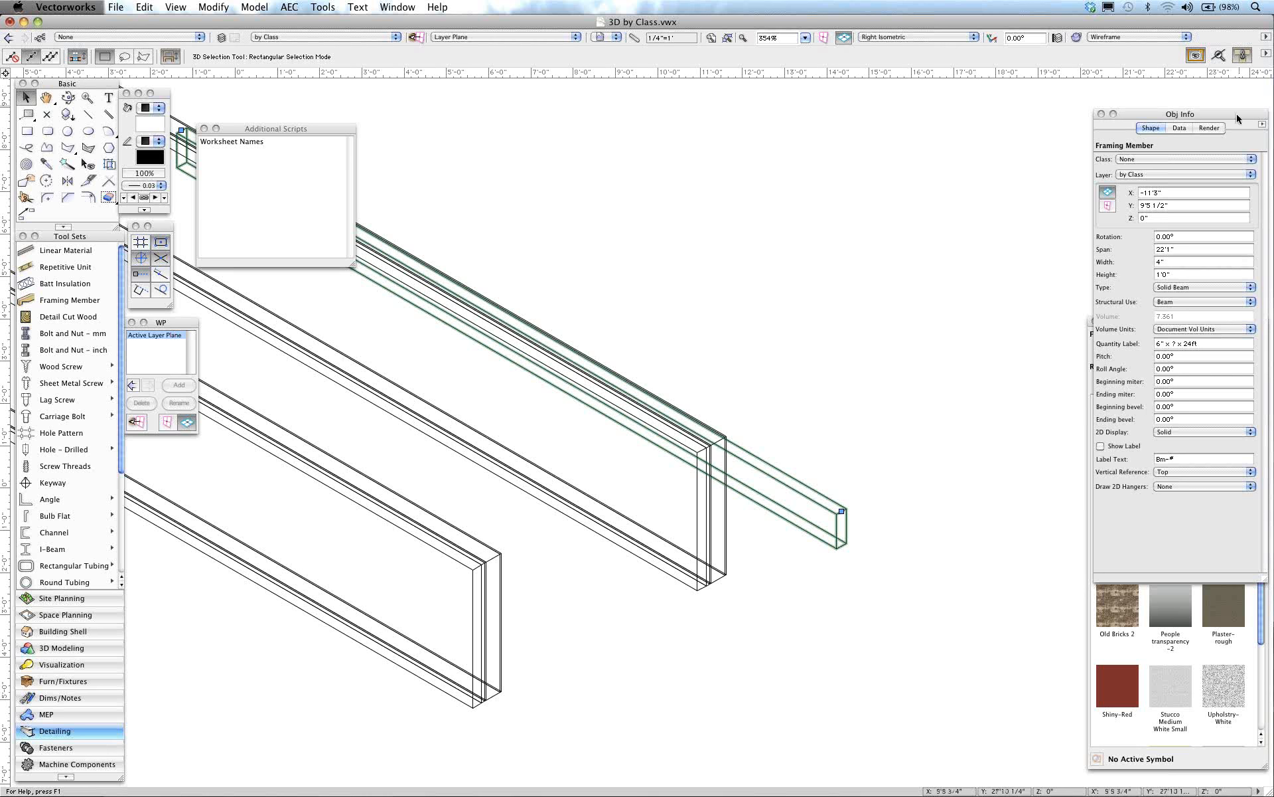
pyautogui.moveTo(1236, 114); pyautogui.dragTo(1174, 101)
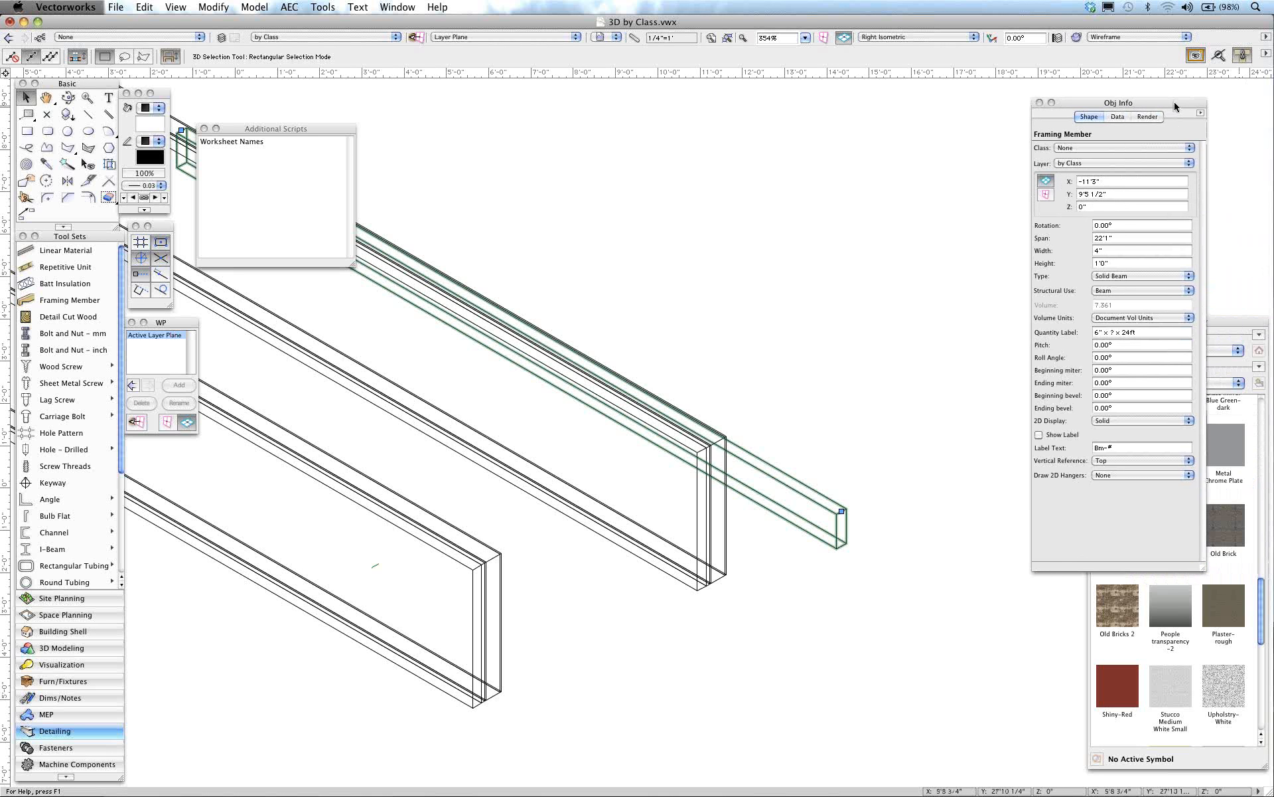
pyautogui.click(1240, 326)
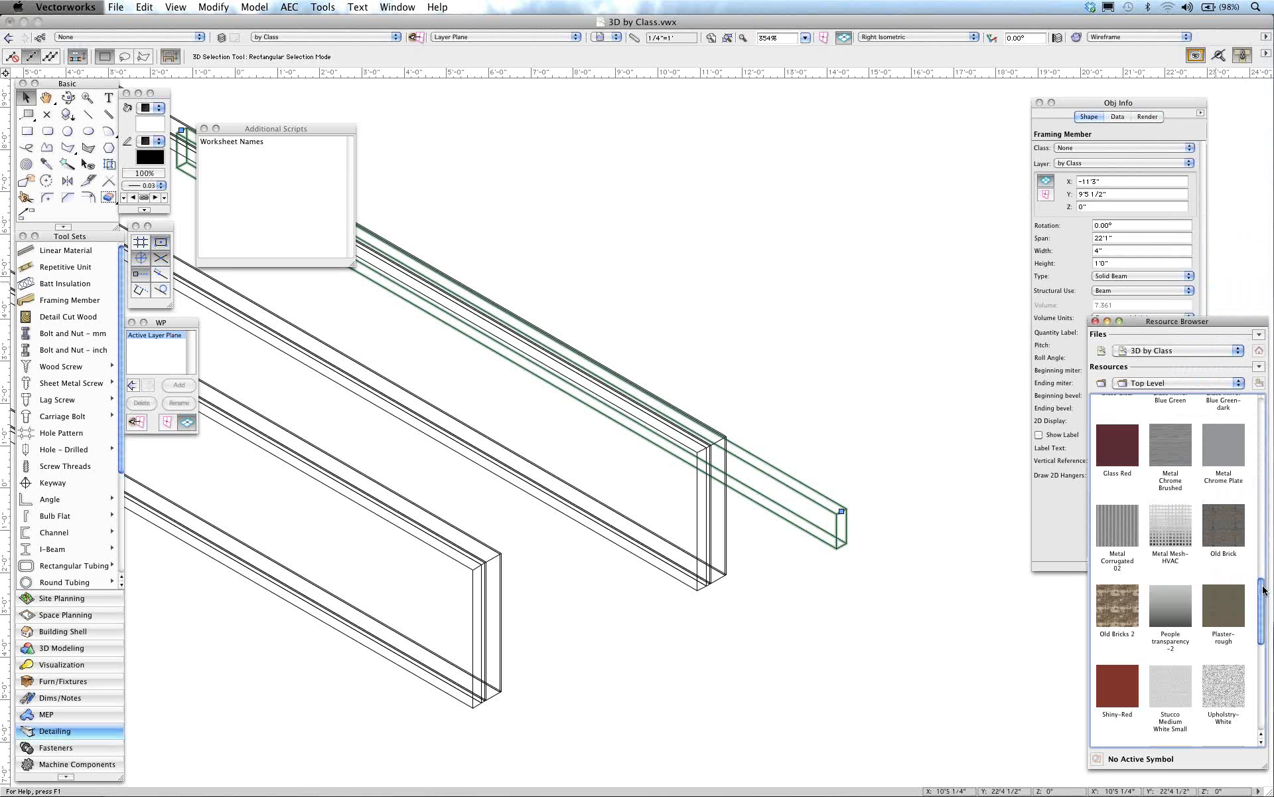
pyautogui.moveTo(1264, 590); pyautogui.dragTo(1268, 423)
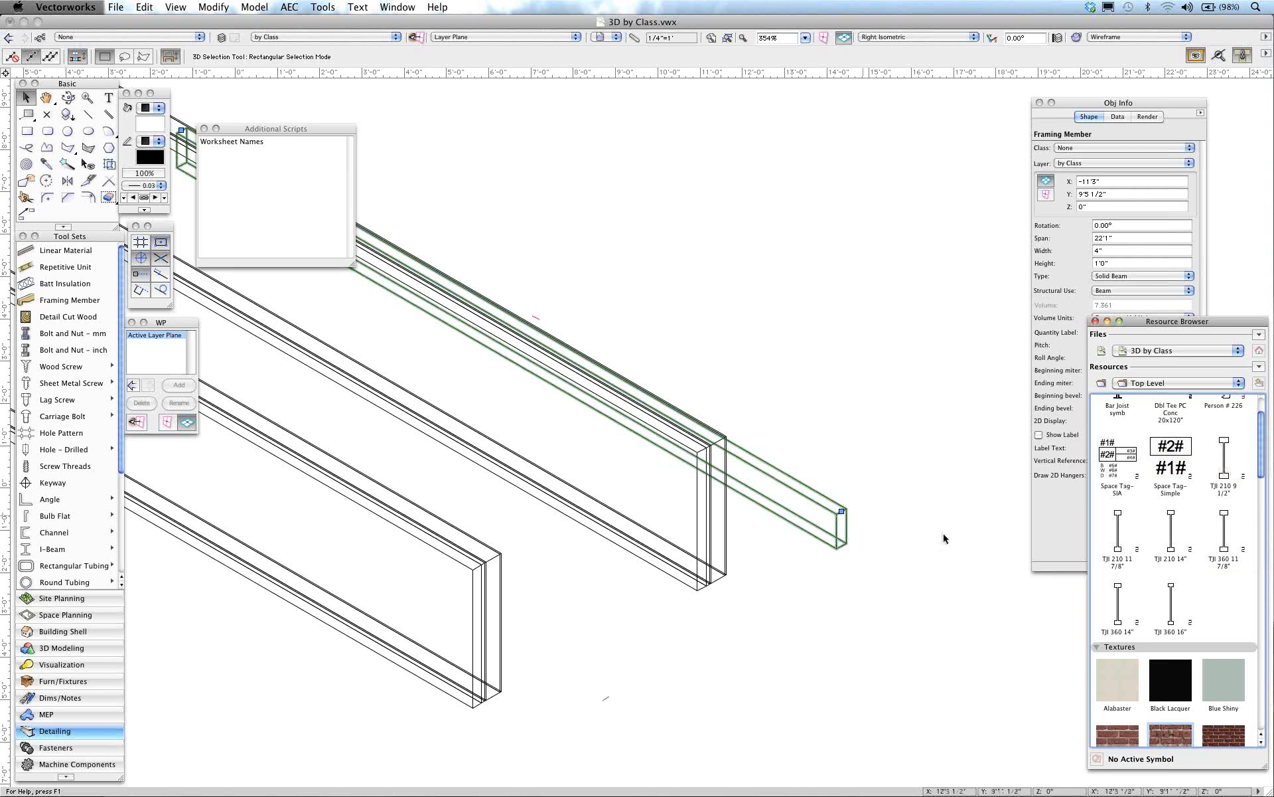
pyautogui.click(1048, 529)
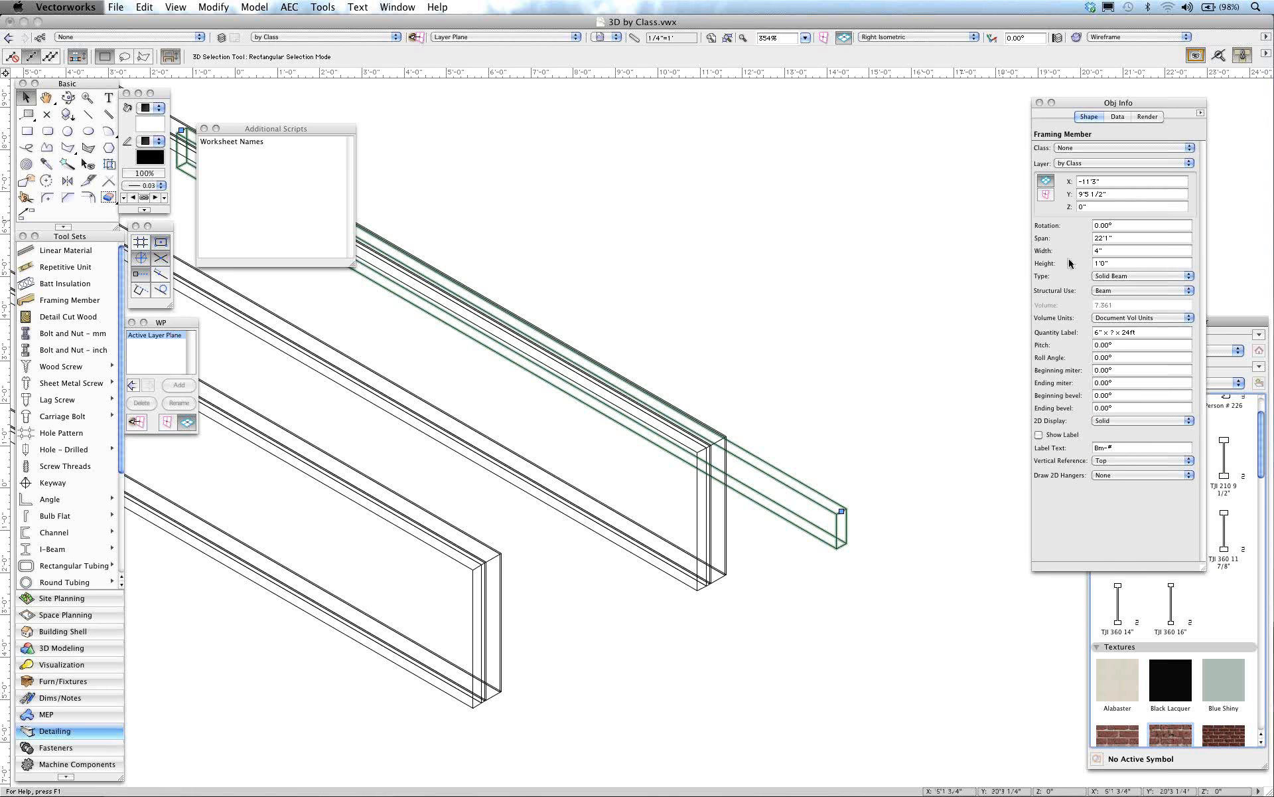
# Step: Change the framing member's type to Custom Profile and assign the TJI 360 11 7/8" profile symbol
pyautogui.click(1139, 278)
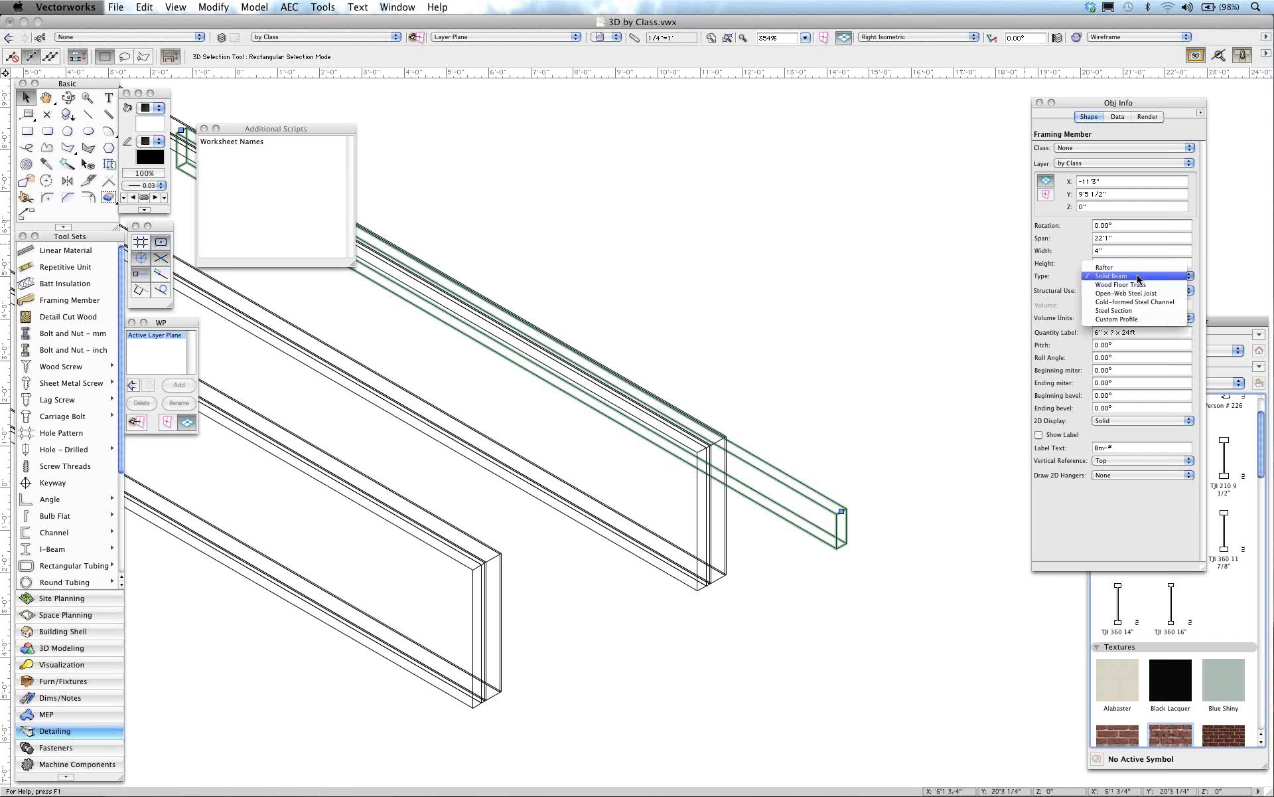
pyautogui.click(1132, 320)
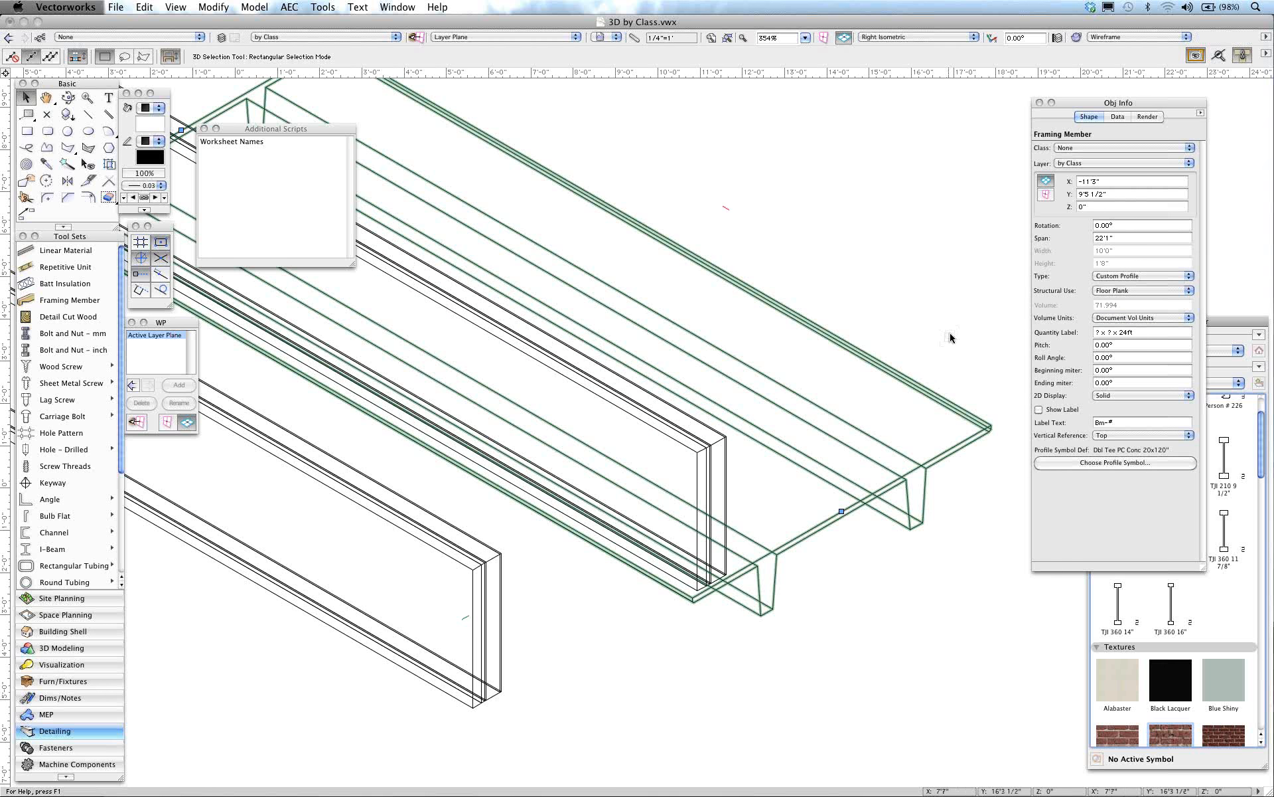
pyautogui.click(1067, 462)
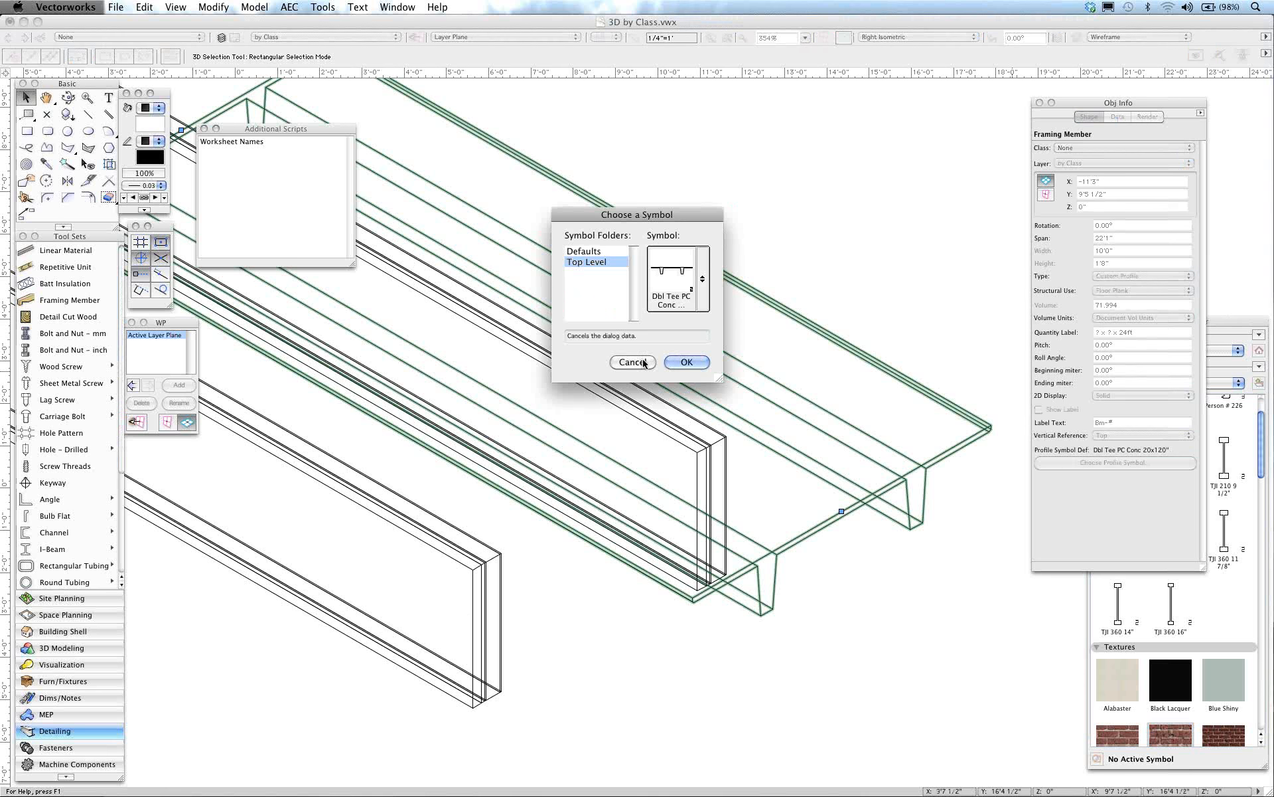
pyautogui.click(640, 362)
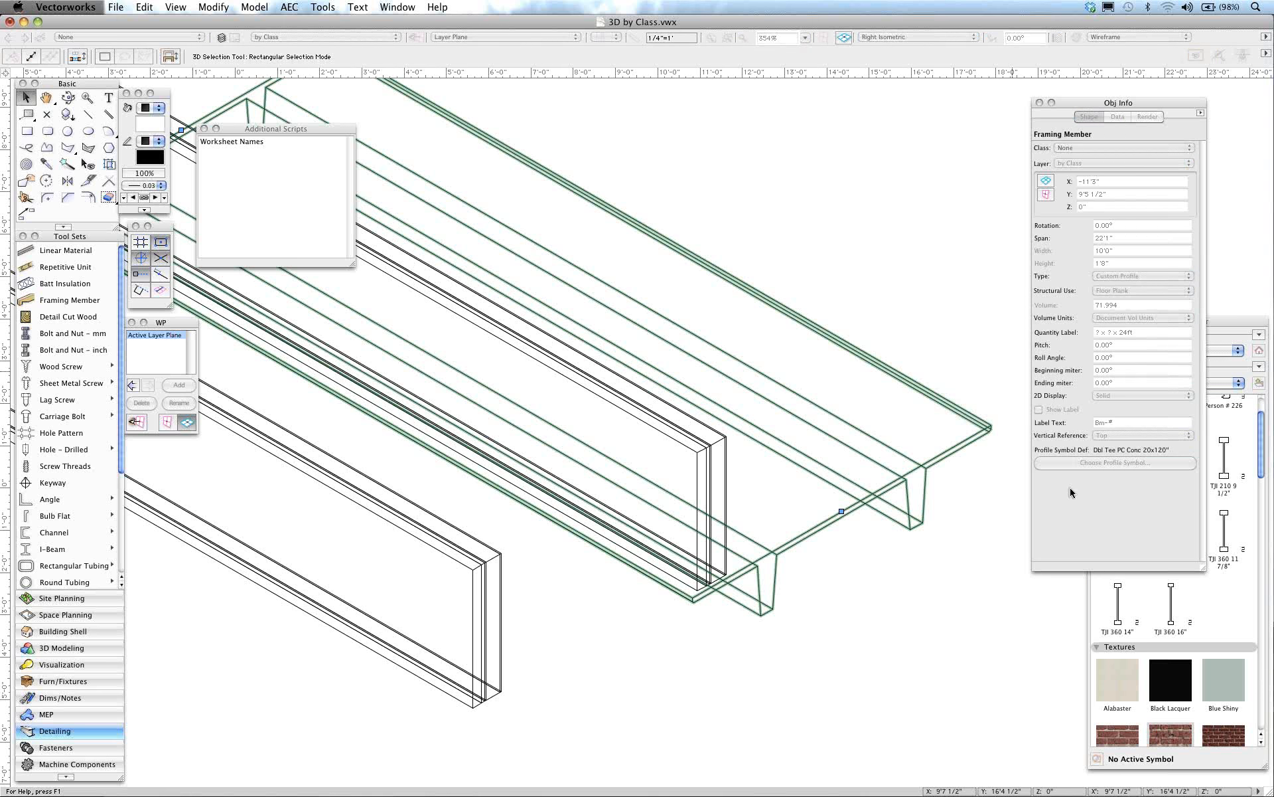
pyautogui.click(1074, 464)
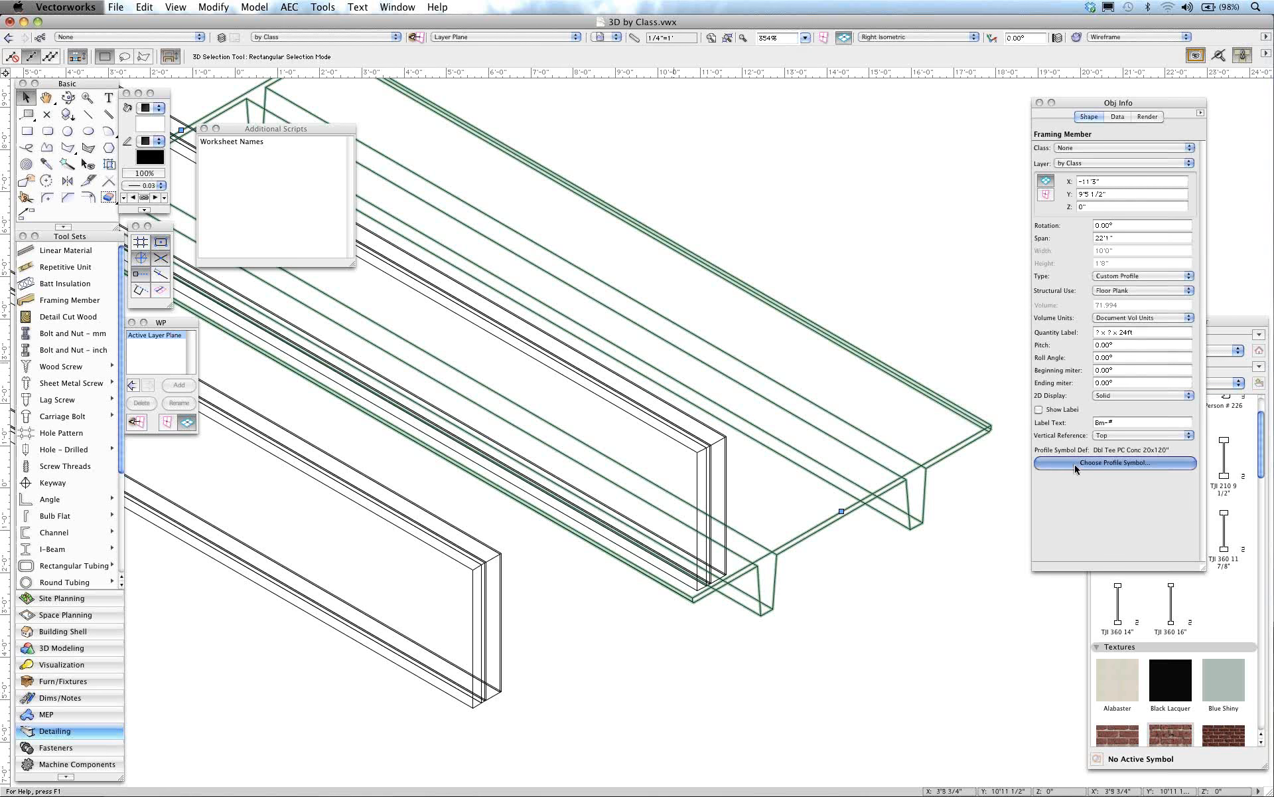
pyautogui.click(705, 279)
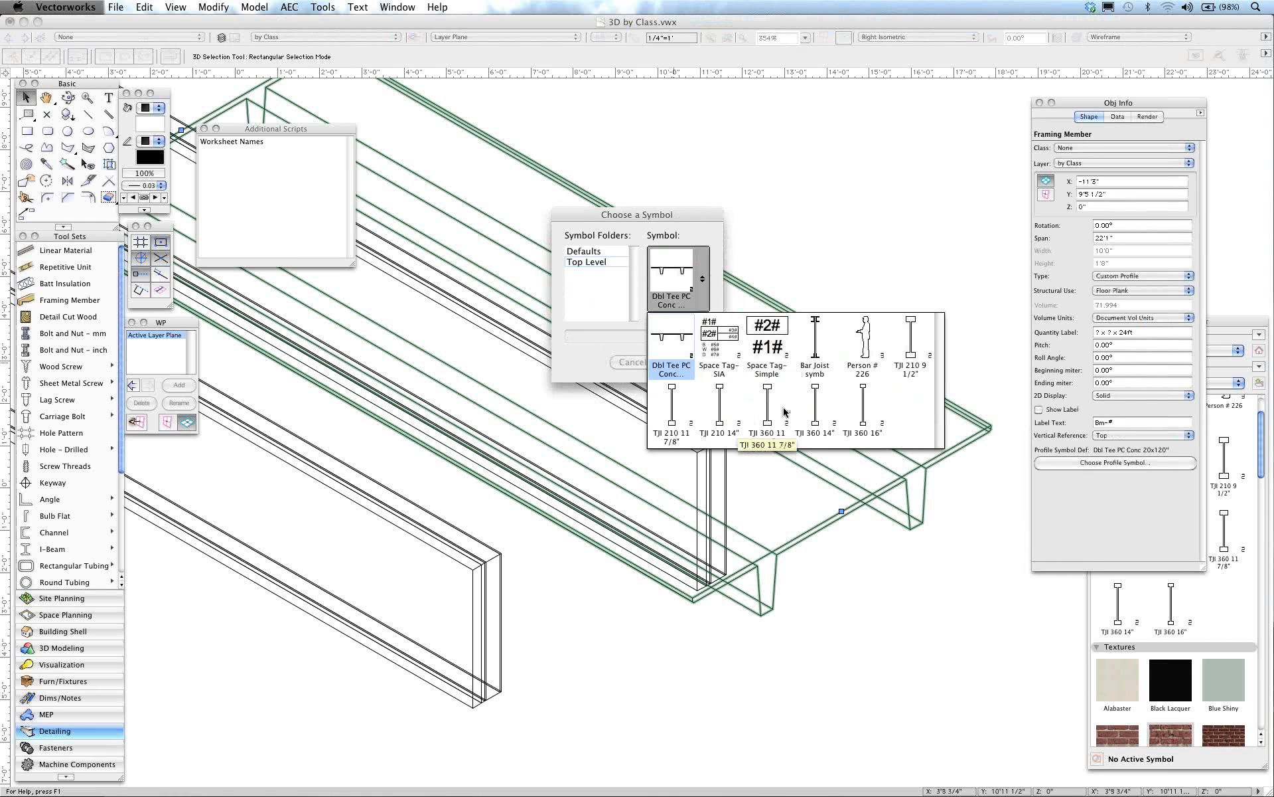
pyautogui.click(768, 404)
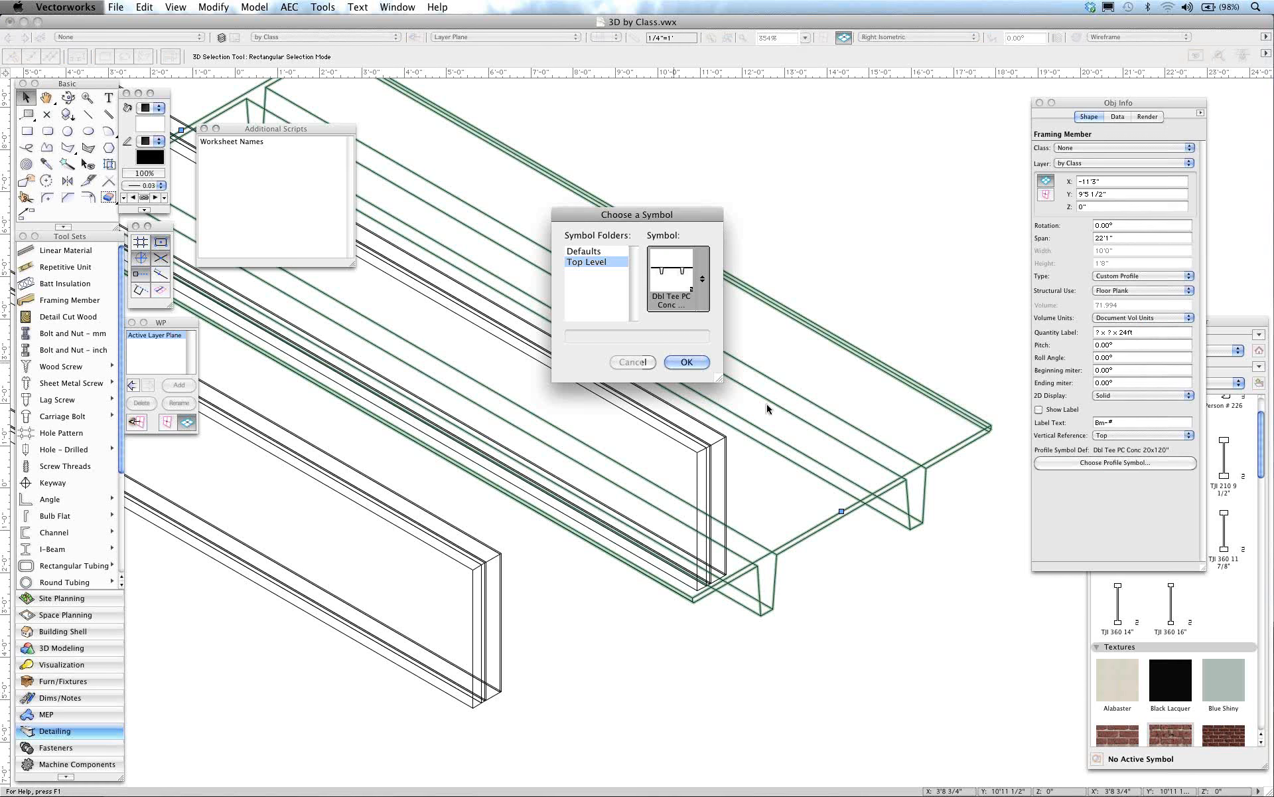
pyautogui.click(686, 362)
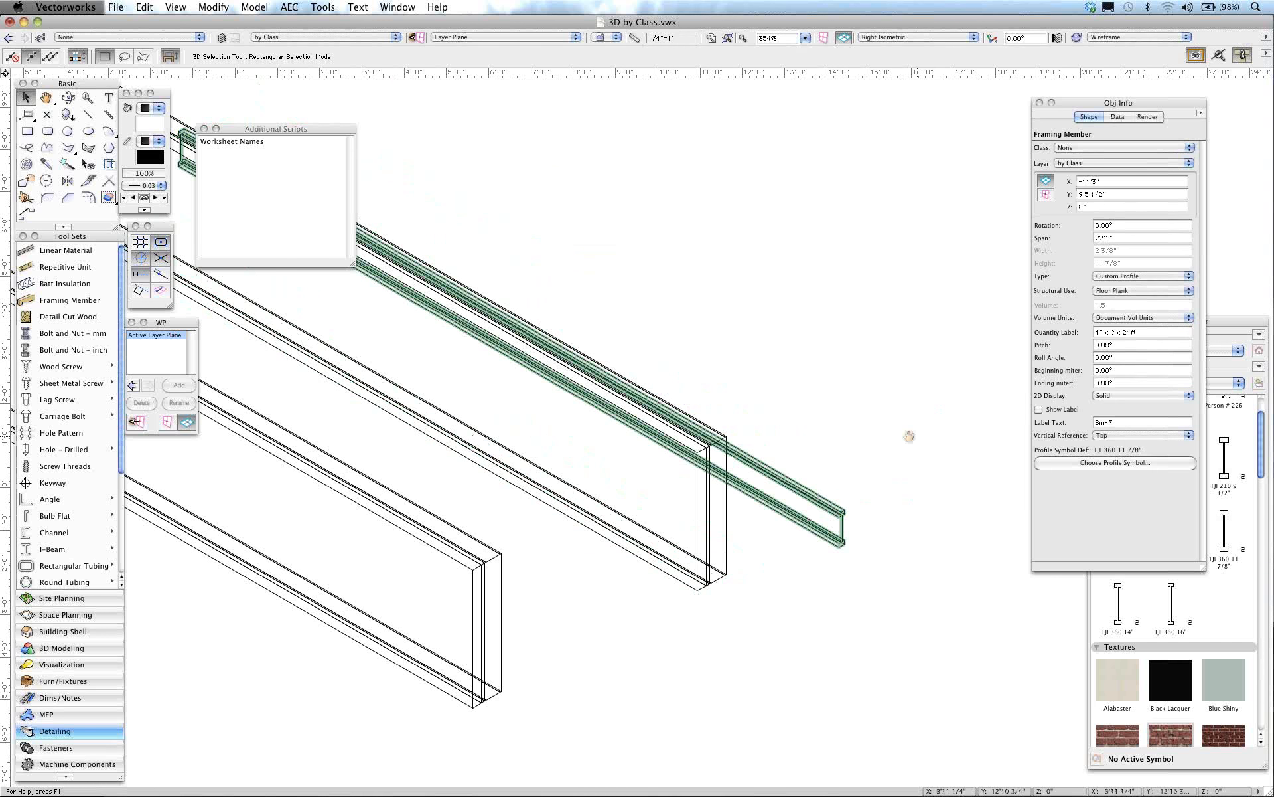
# Step: Deselect the framing member and show it with both walls in Top/Plan view
pyautogui.moveTo(909, 436); pyautogui.dragTo(786, 430)
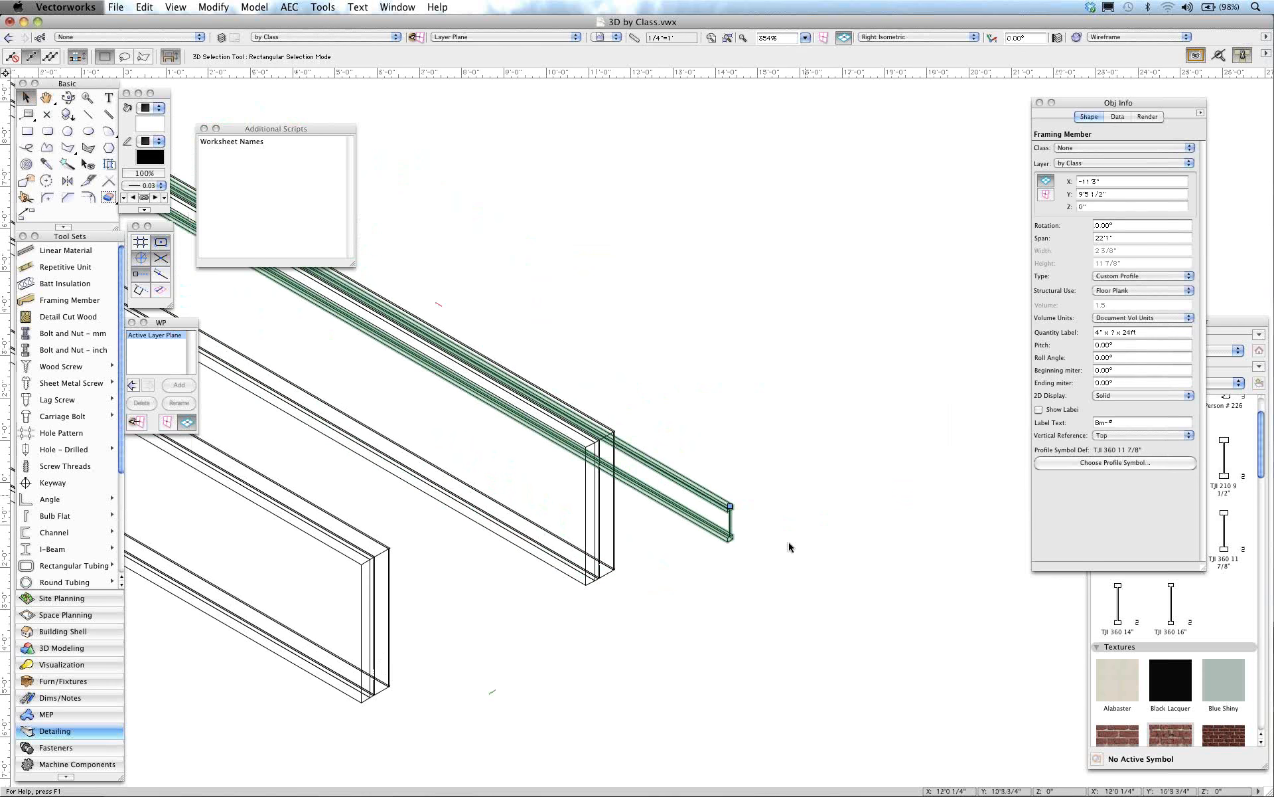
pyautogui.click(789, 543)
pyautogui.scroll(3, 790, 543)
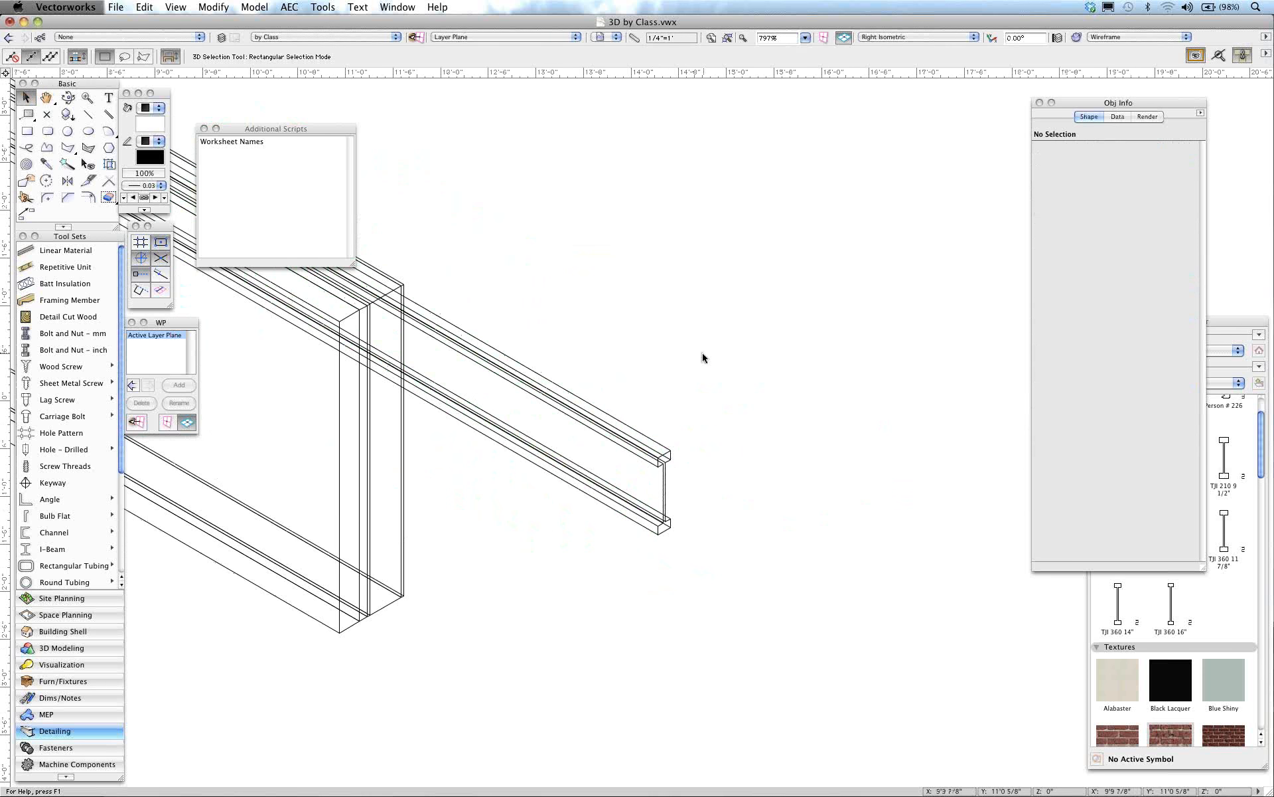
pyautogui.scroll(-2, 704, 358)
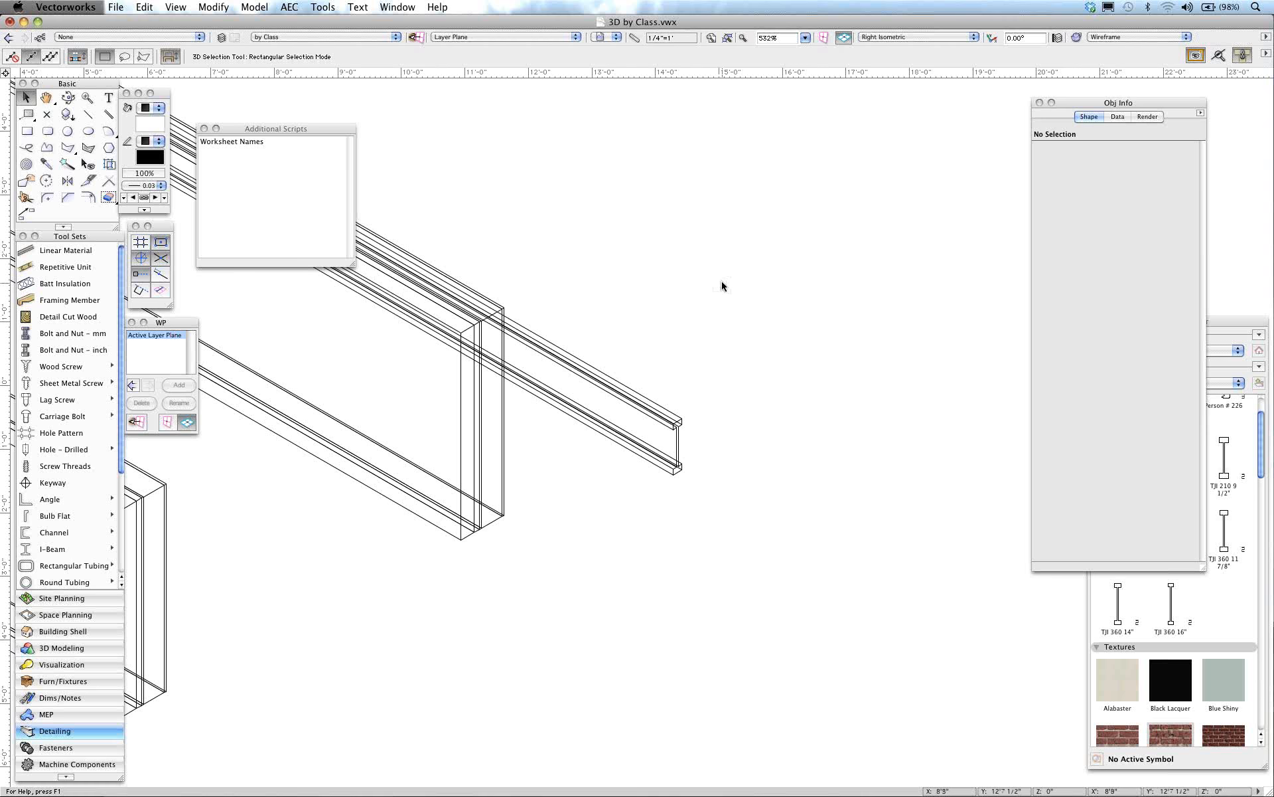
pyautogui.press('F5')
pyautogui.scroll(-5, 740, 319)
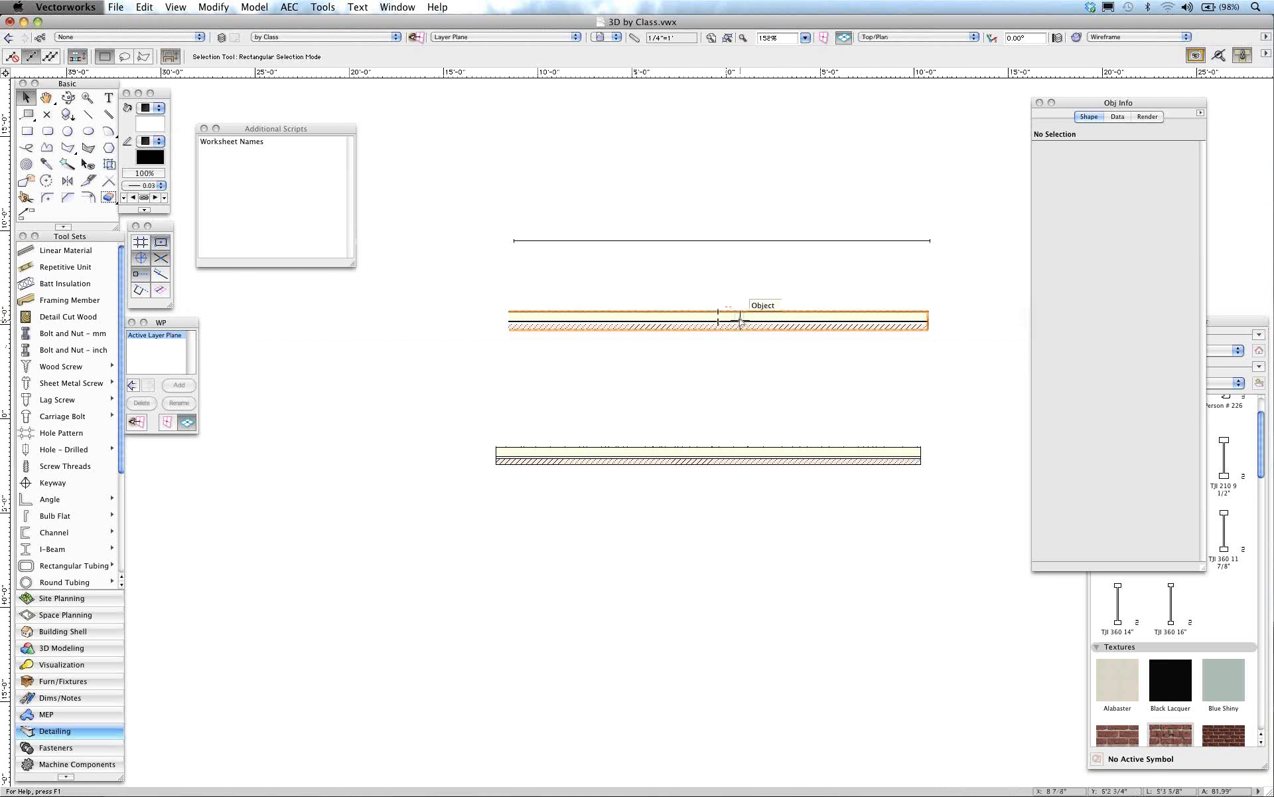
pyautogui.moveTo(809, 252); pyautogui.dragTo(587, 300, button='middle')
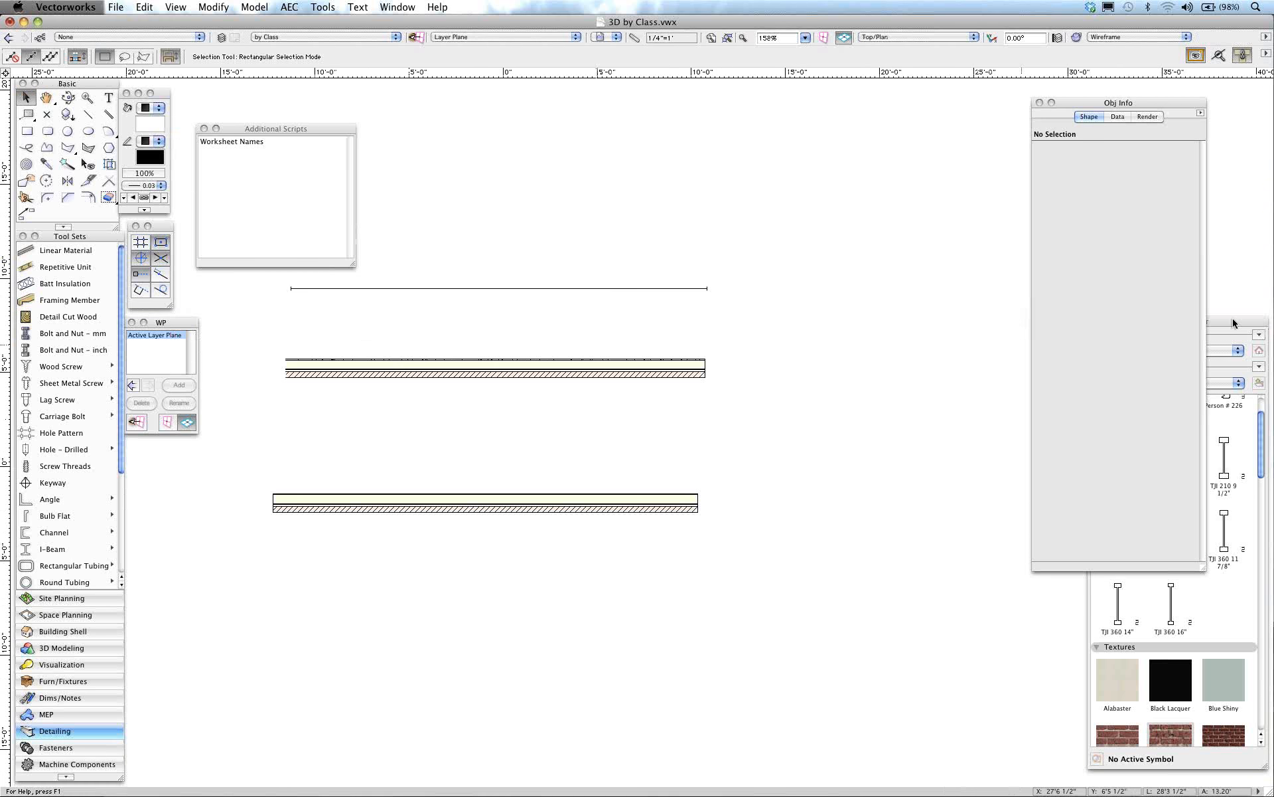
# Step: Place the "I" Joist Take Off worksheet on the drawing and move it clear above the walls
pyautogui.click(1235, 322)
pyautogui.moveTo(1264, 434); pyautogui.dragTo(1271, 694)
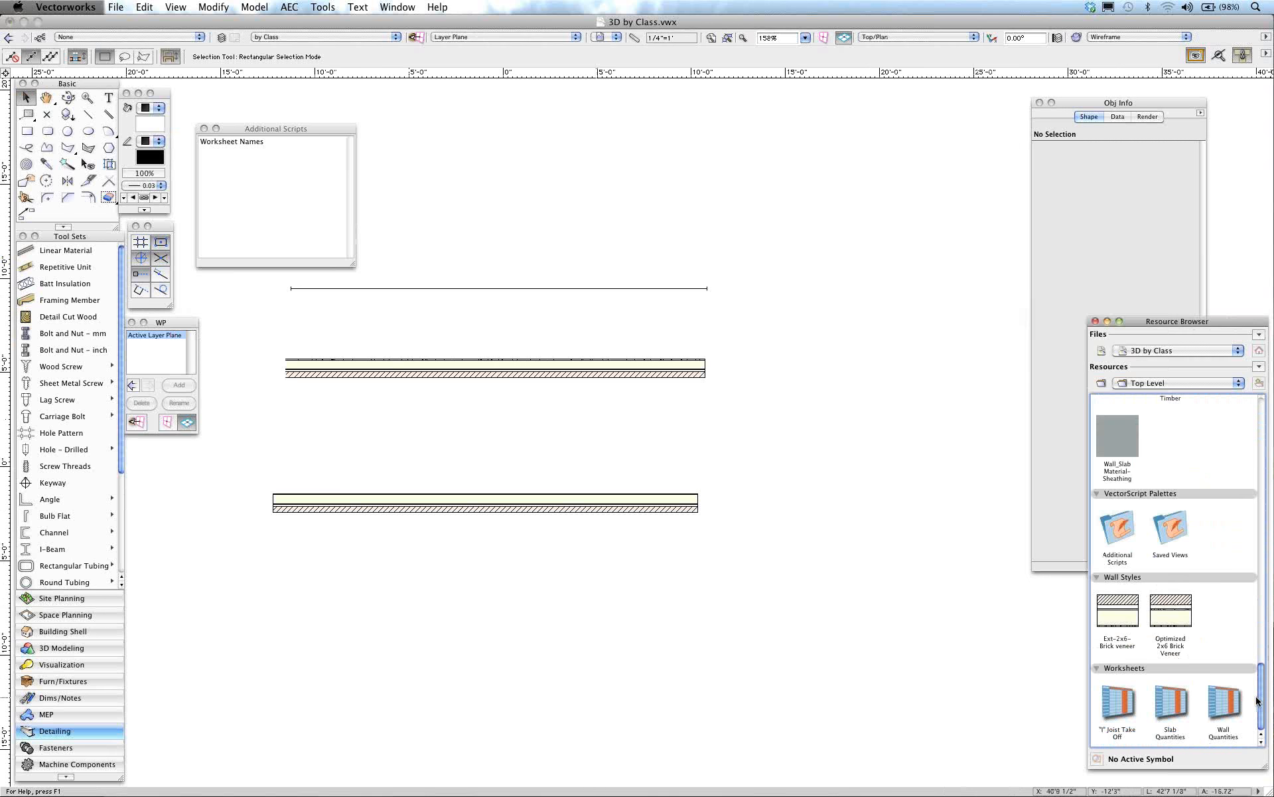
pyautogui.rightClick(1121, 719)
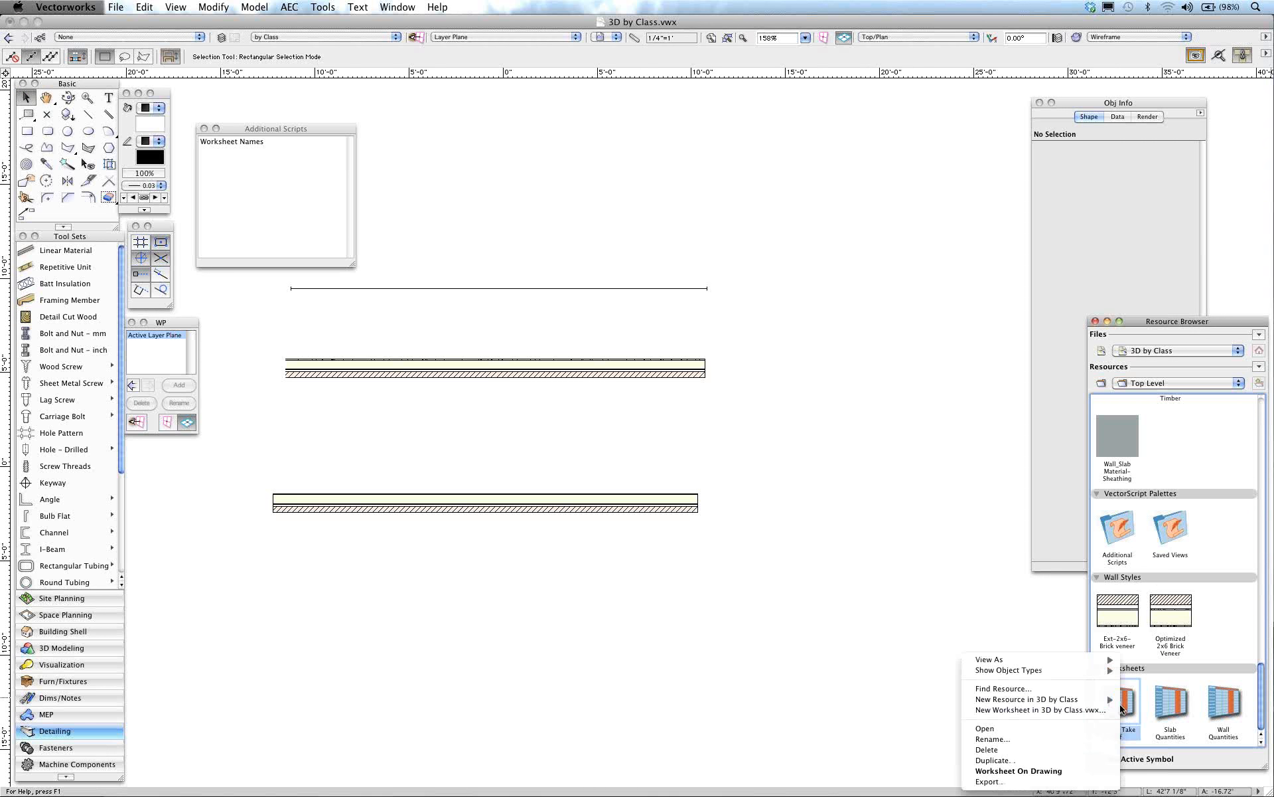
pyautogui.click(1052, 771)
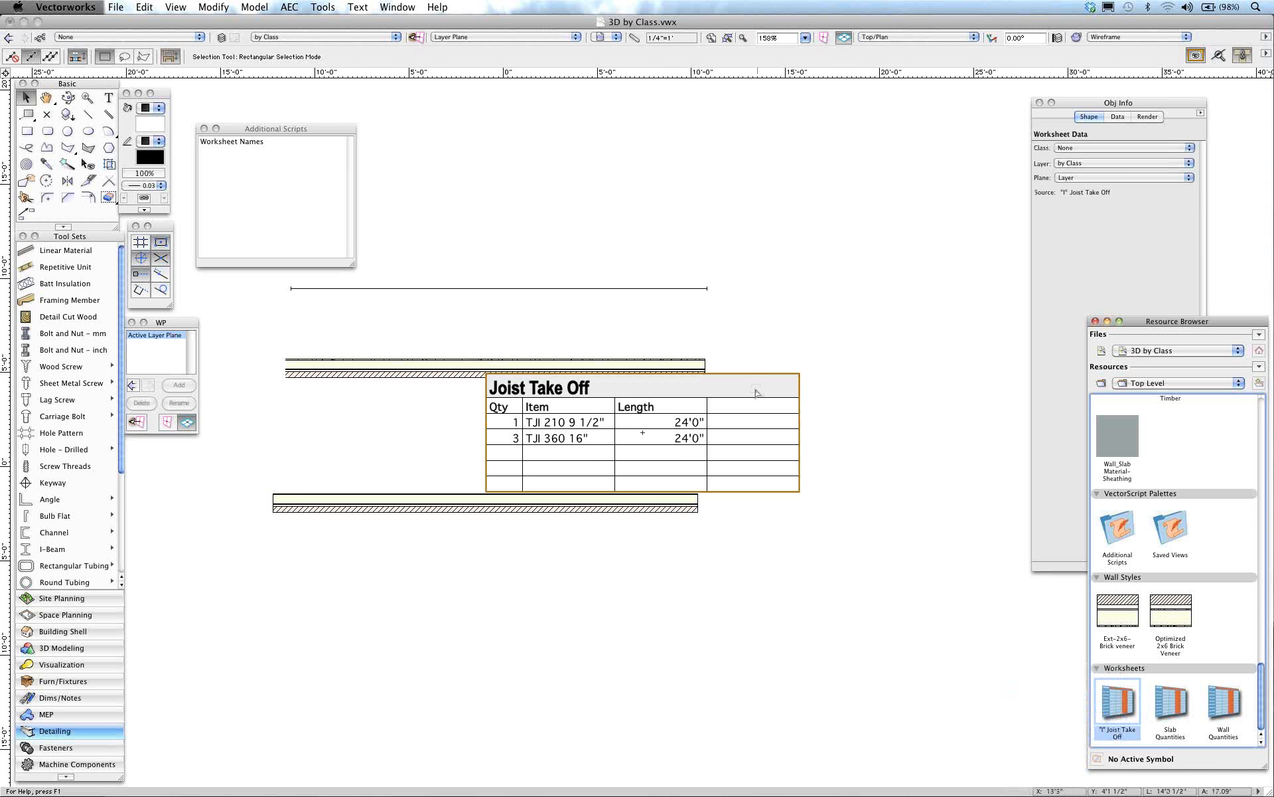
pyautogui.moveTo(755, 393)
pyautogui.mouseDown()
pyautogui.moveTo(905, 305)
pyautogui.moveTo(966, 120)
pyautogui.mouseUp()
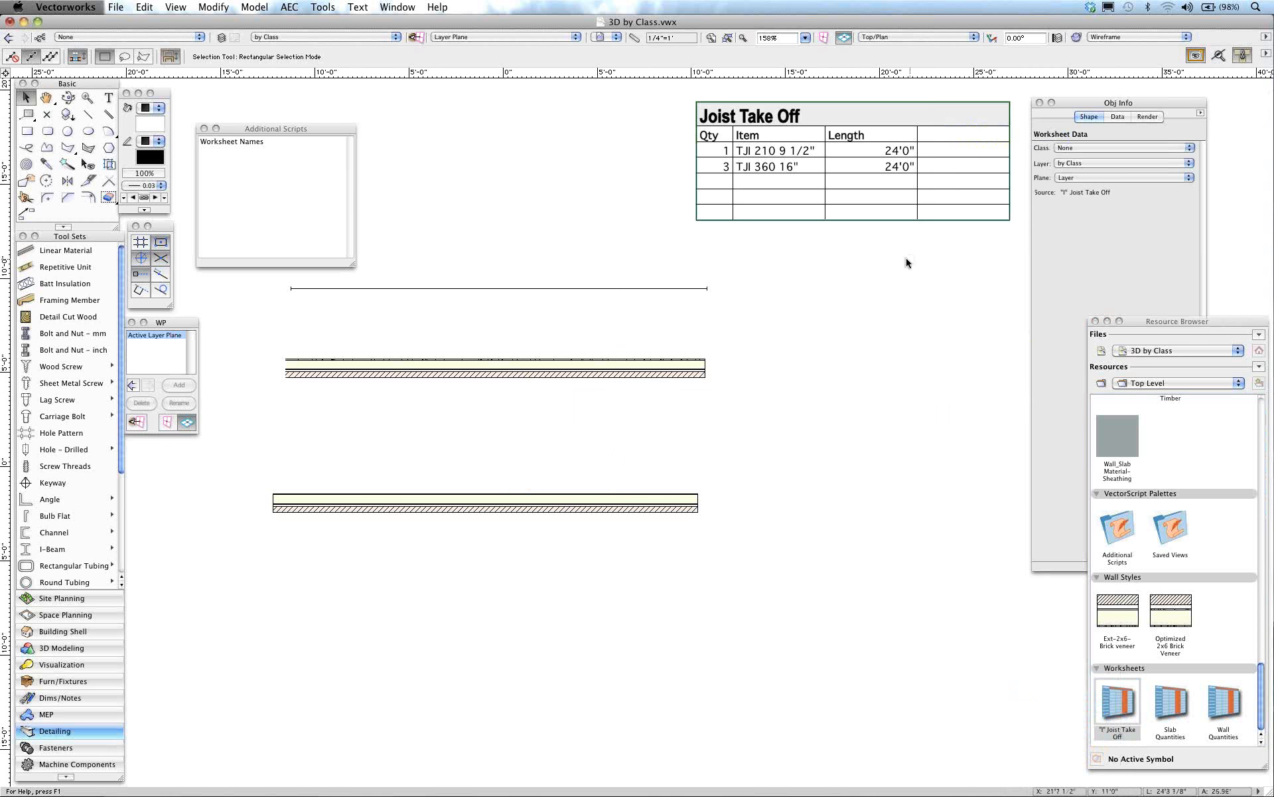
# Step: Move the Joist Take Off worksheet farther right of the framing member and recalculate it
pyautogui.moveTo(906, 260); pyautogui.dragTo(620, 404, button='middle')
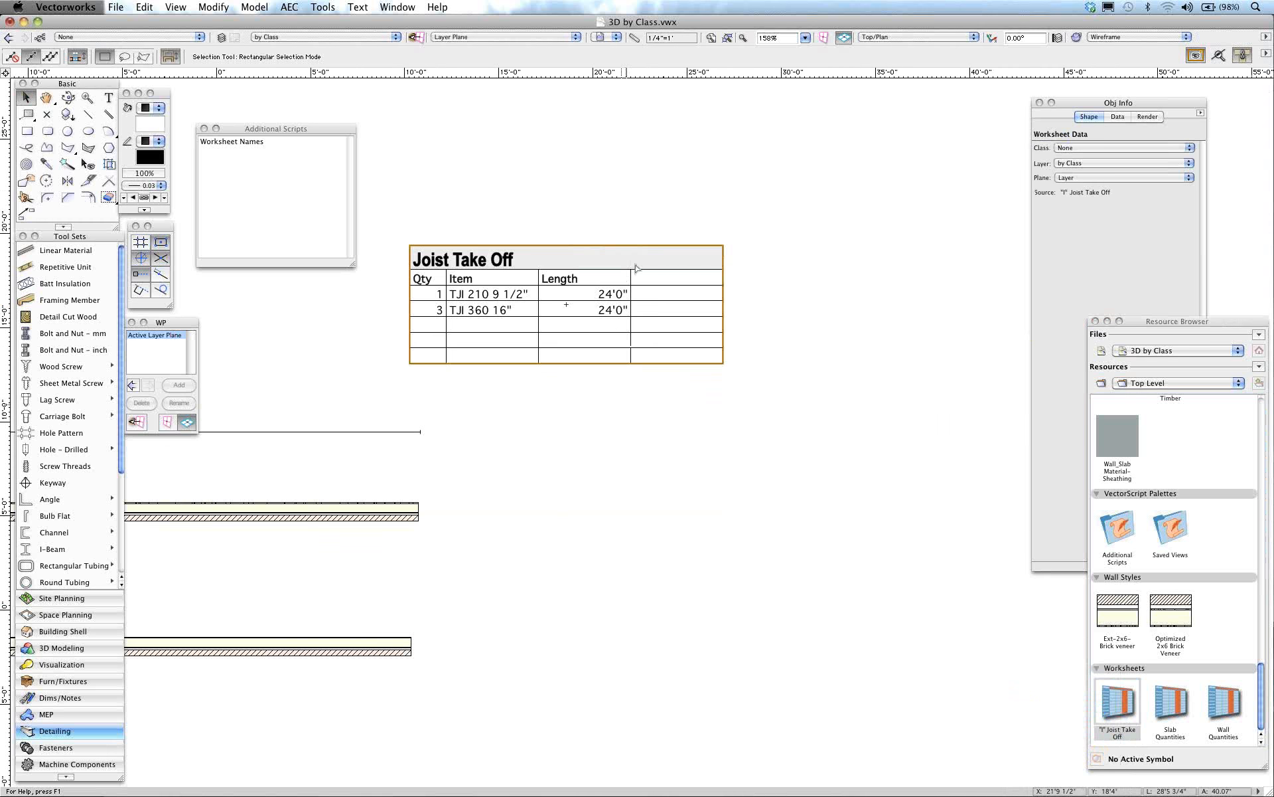
pyautogui.moveTo(636, 268); pyautogui.dragTo(796, 304)
pyautogui.rightClick(755, 319)
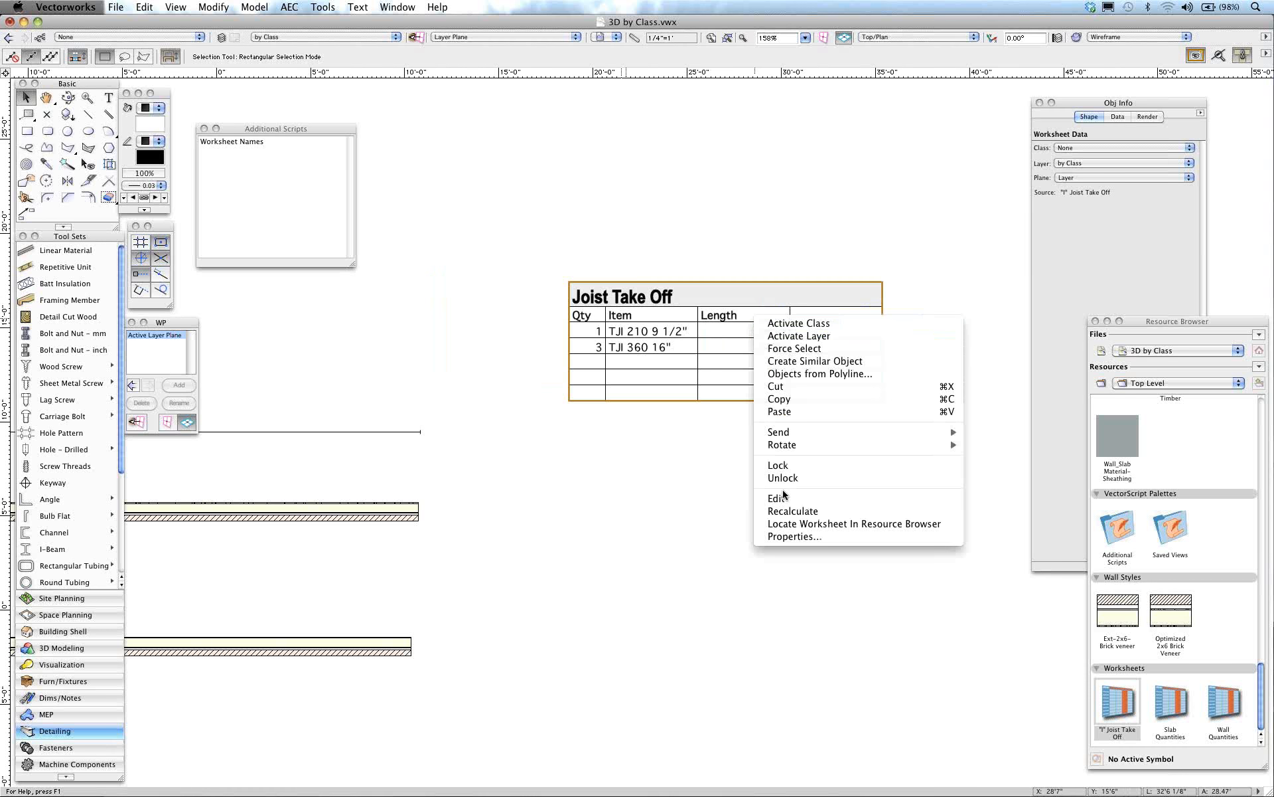
pyautogui.click(789, 511)
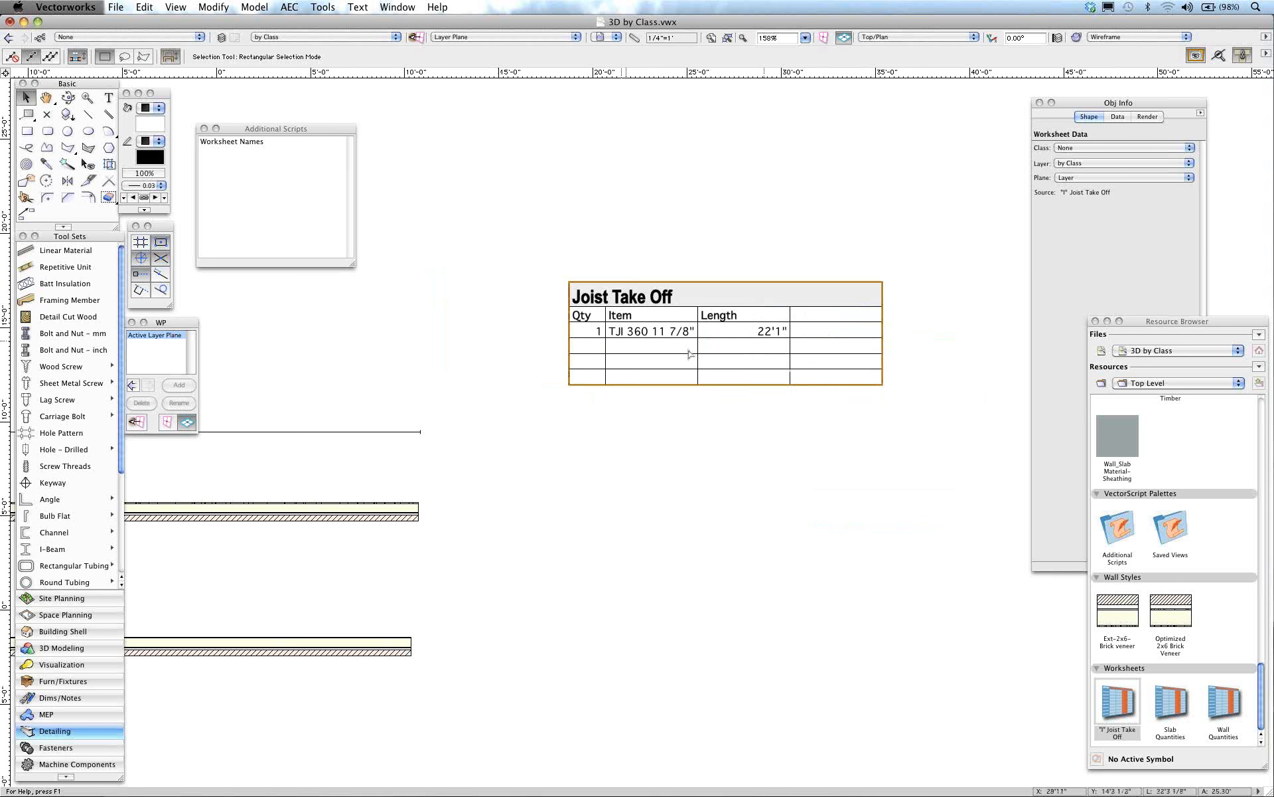
# Step: Duplicate the framing member about 1'5" above the original and recalculate the Joist Take Off worksheet
pyautogui.moveTo(526, 367); pyautogui.dragTo(578, 370)
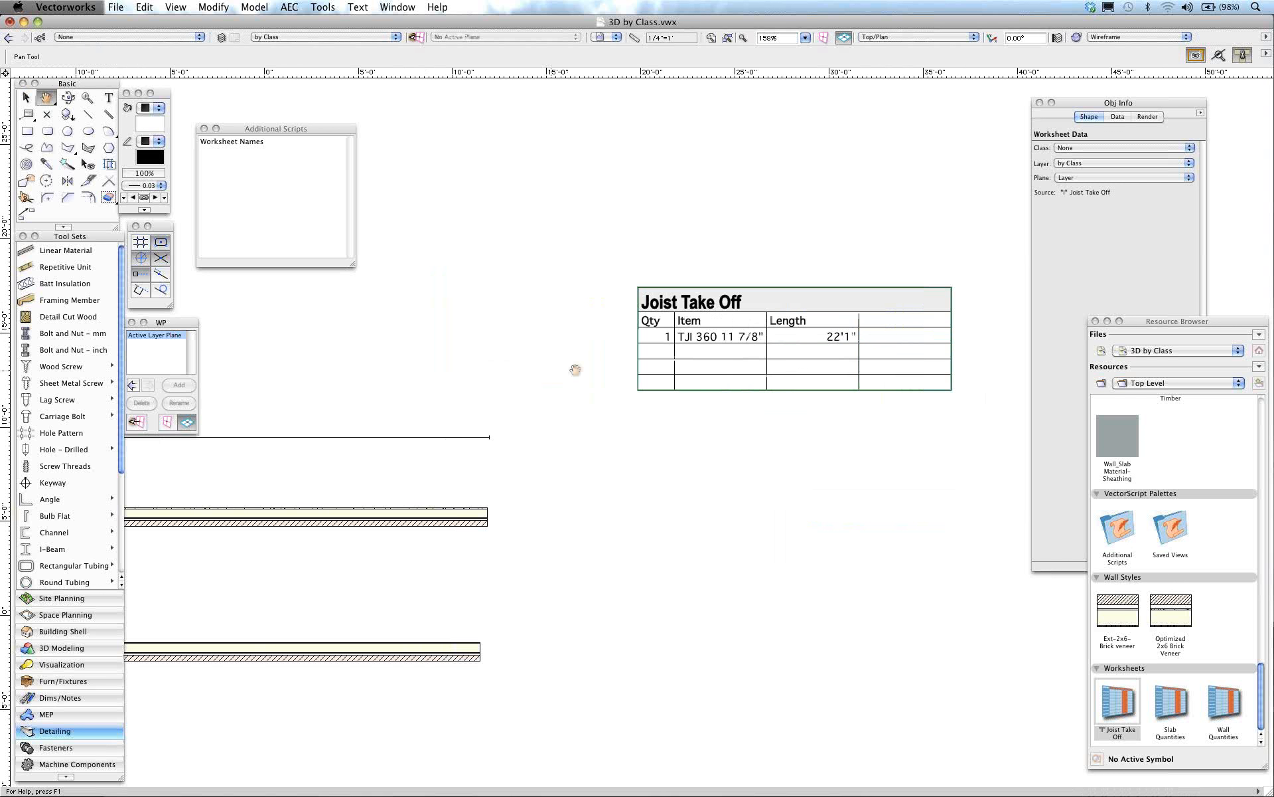
pyautogui.click(475, 437)
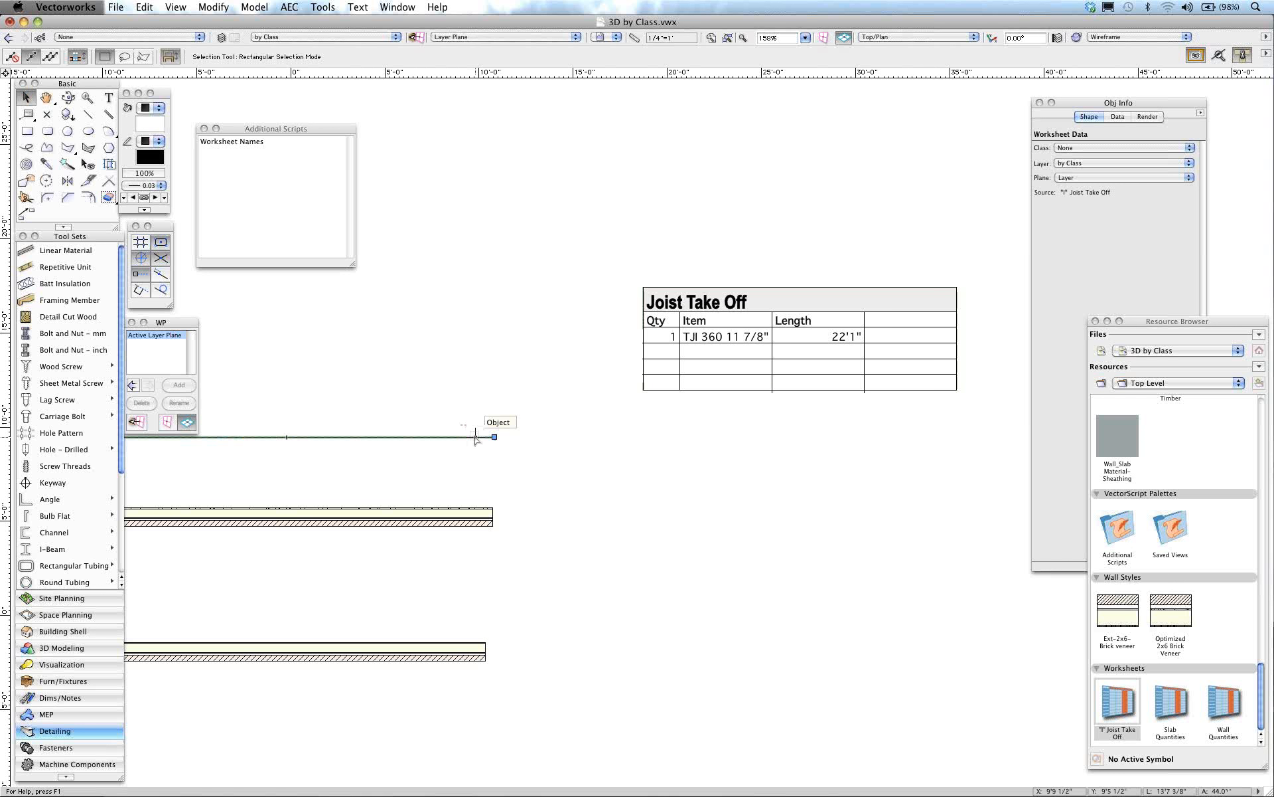
pyautogui.moveTo(475, 439); pyautogui.dragTo(476, 411)
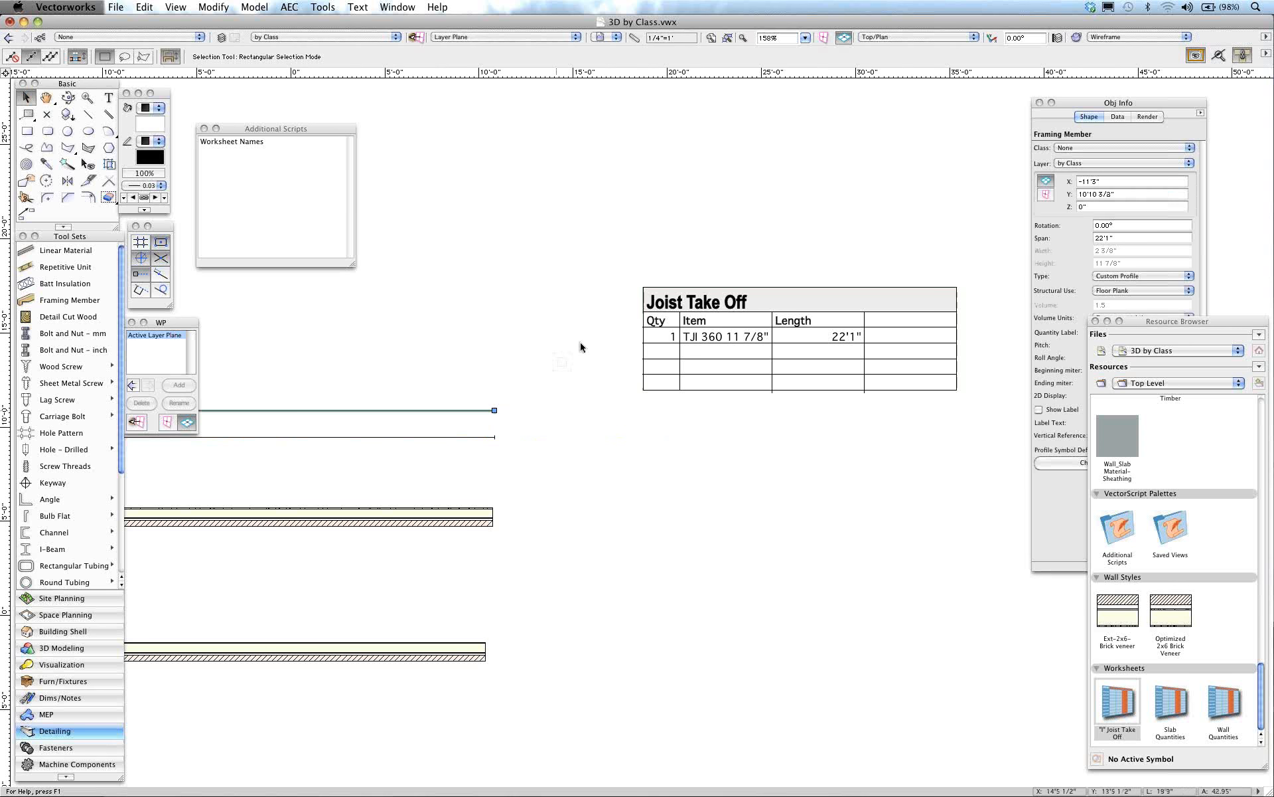
pyautogui.rightClick(683, 336)
pyautogui.click(721, 527)
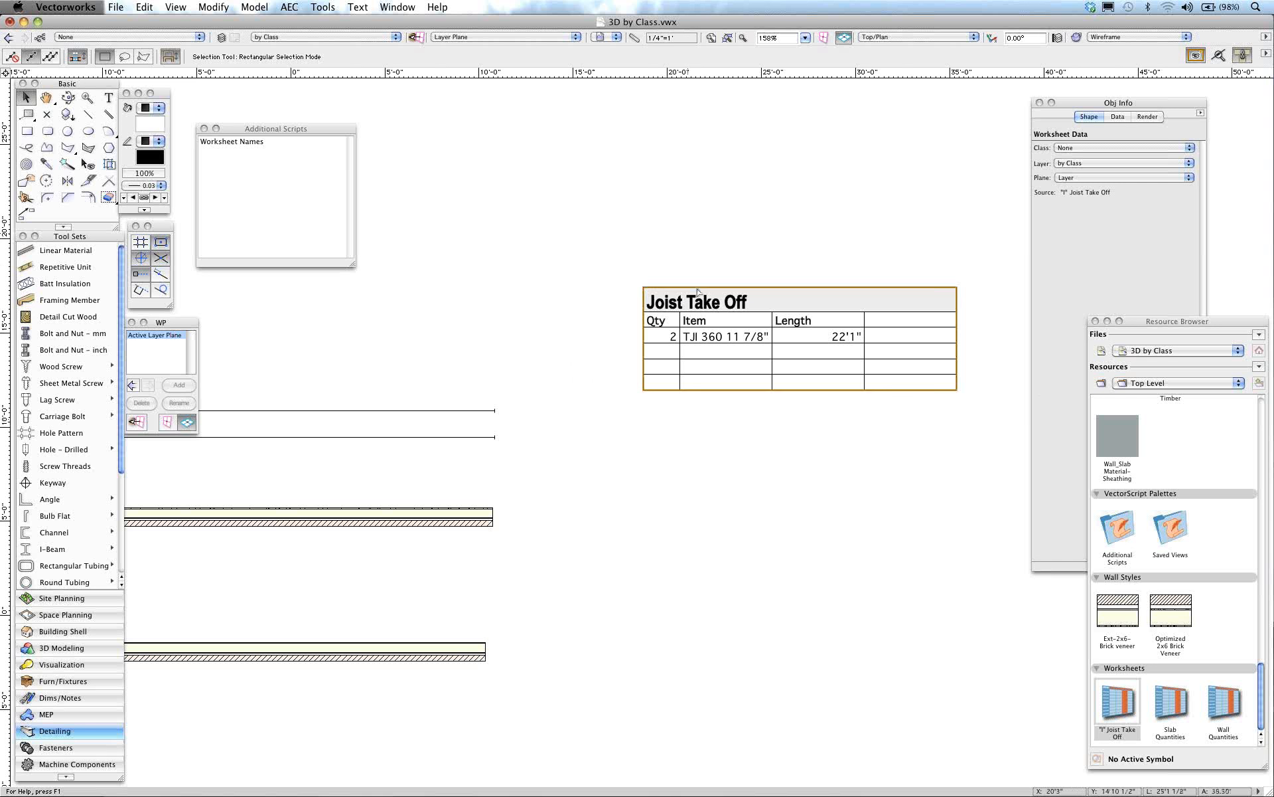
# Step: Look through the records that Create Report can list, including Framing Member, and cancel without creating a report
pyautogui.click(323, 8)
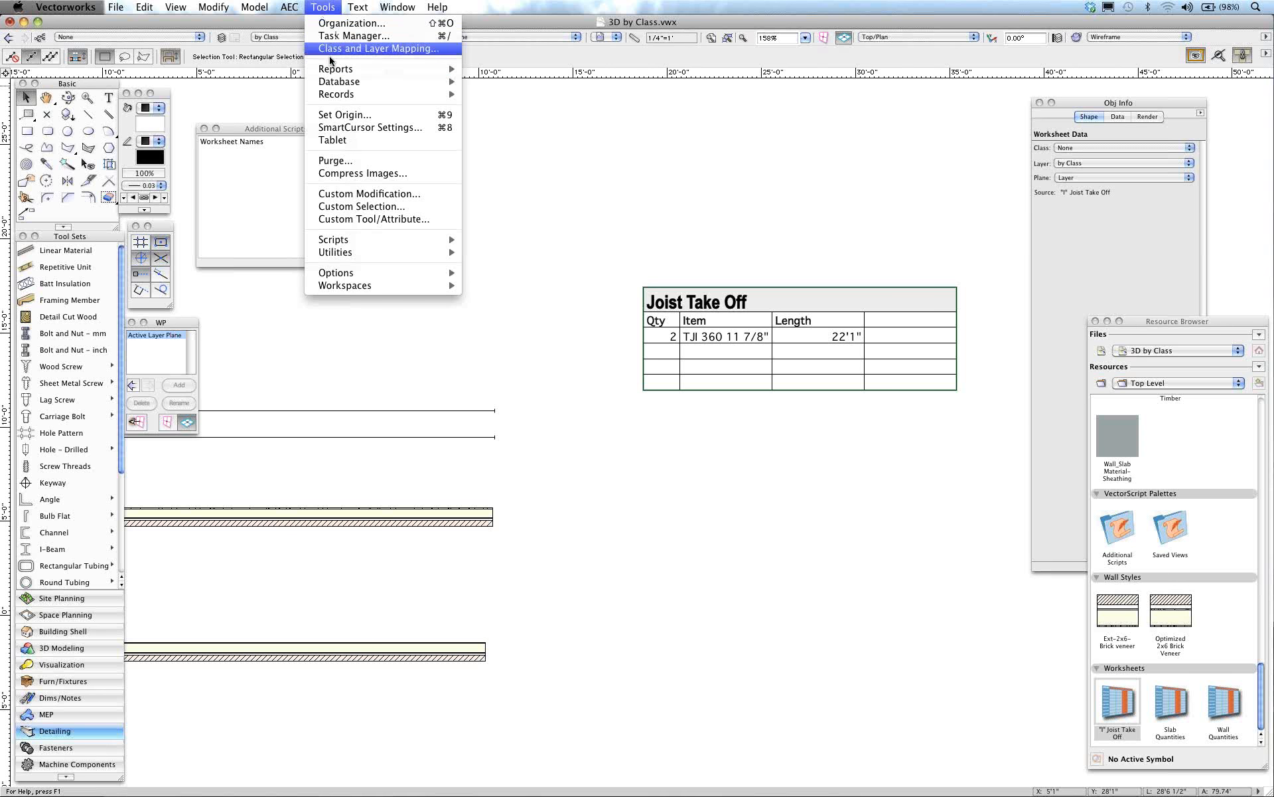
pyautogui.moveTo(333, 71)
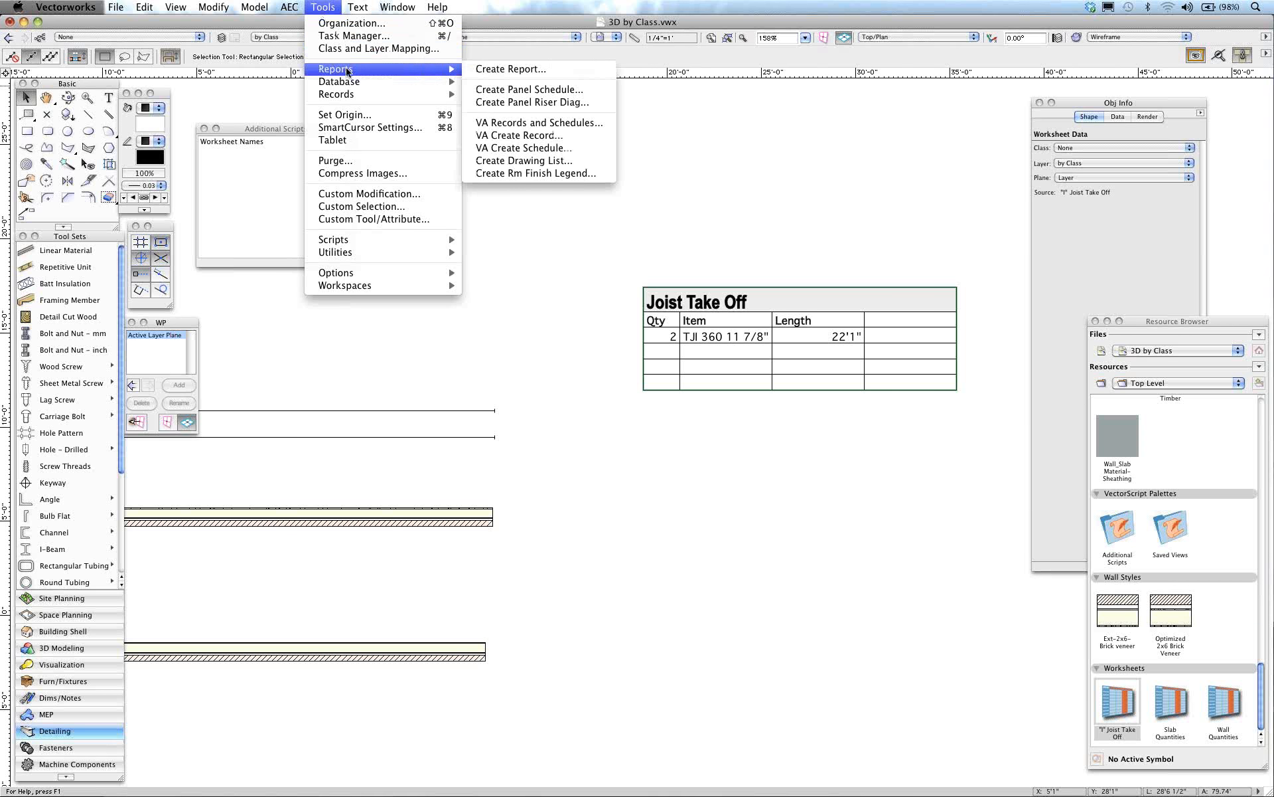
pyautogui.click(522, 70)
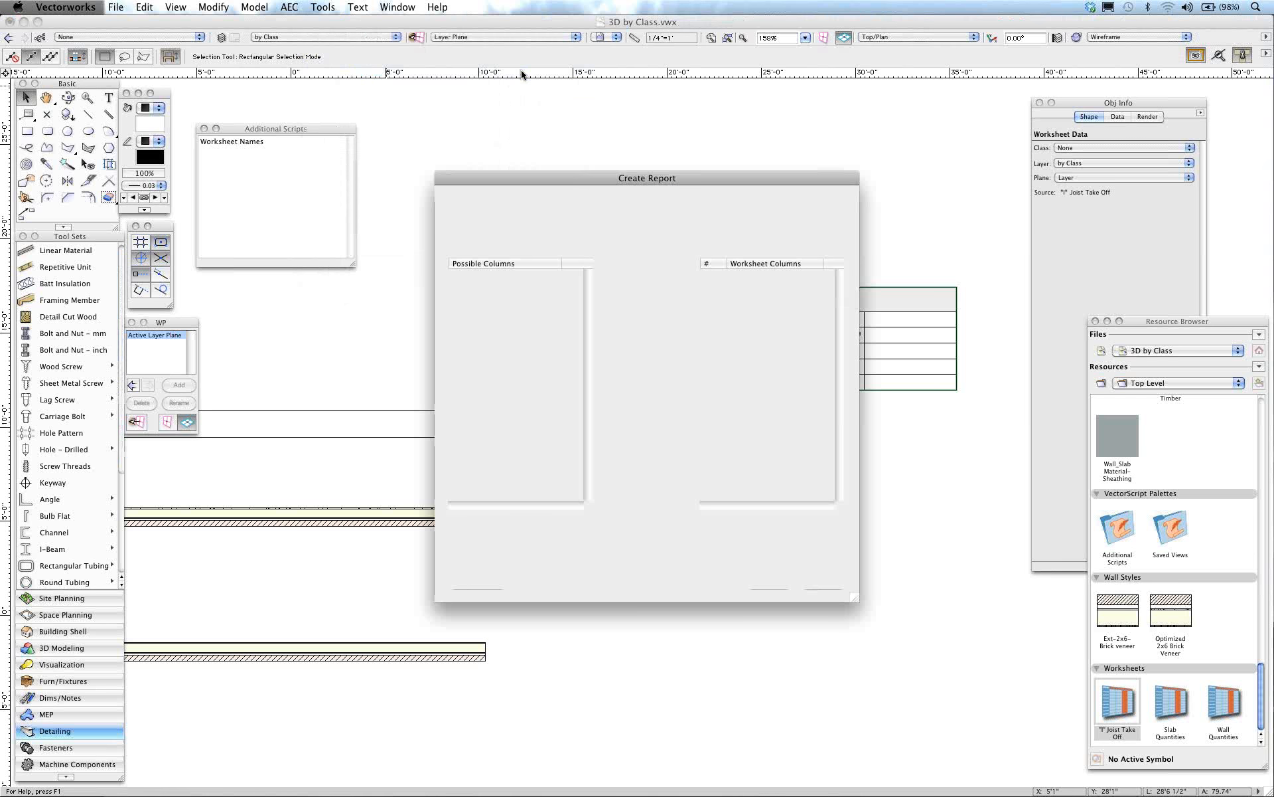
pyautogui.click(669, 236)
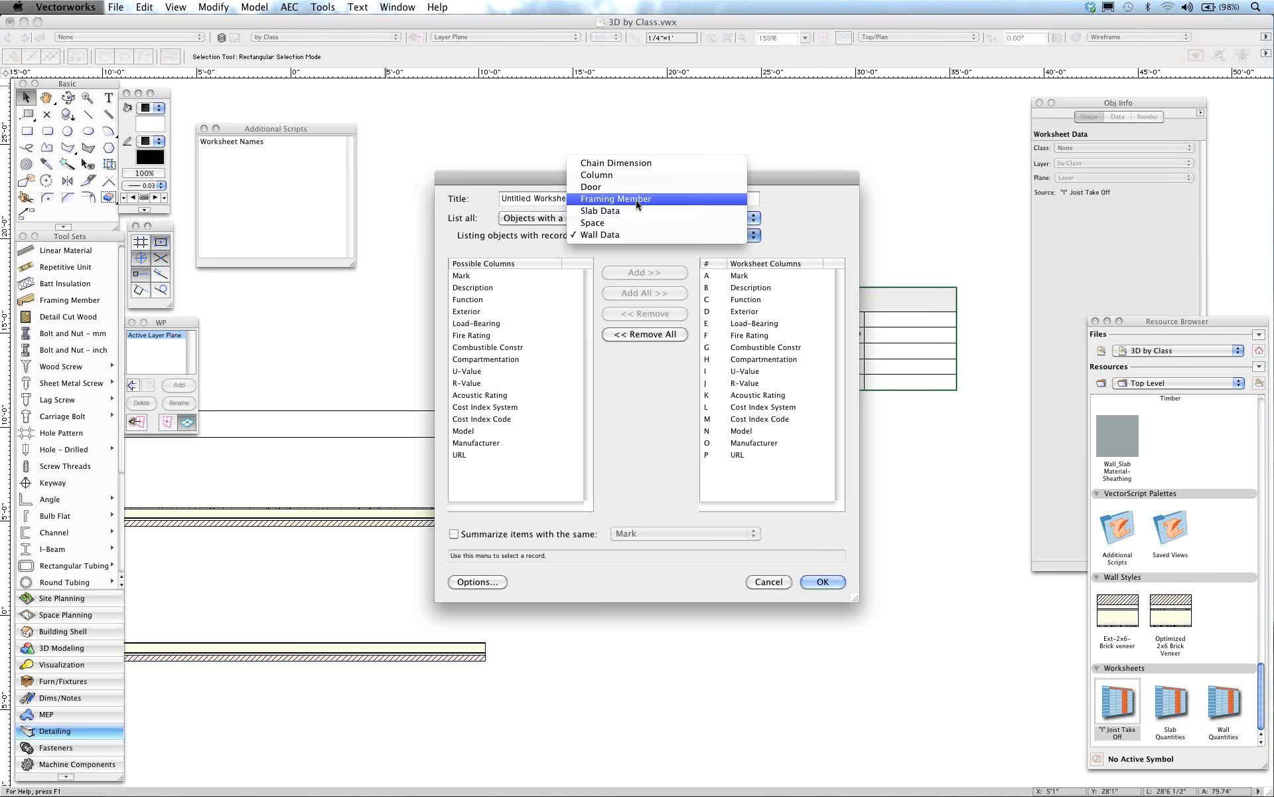
pyautogui.click(659, 392)
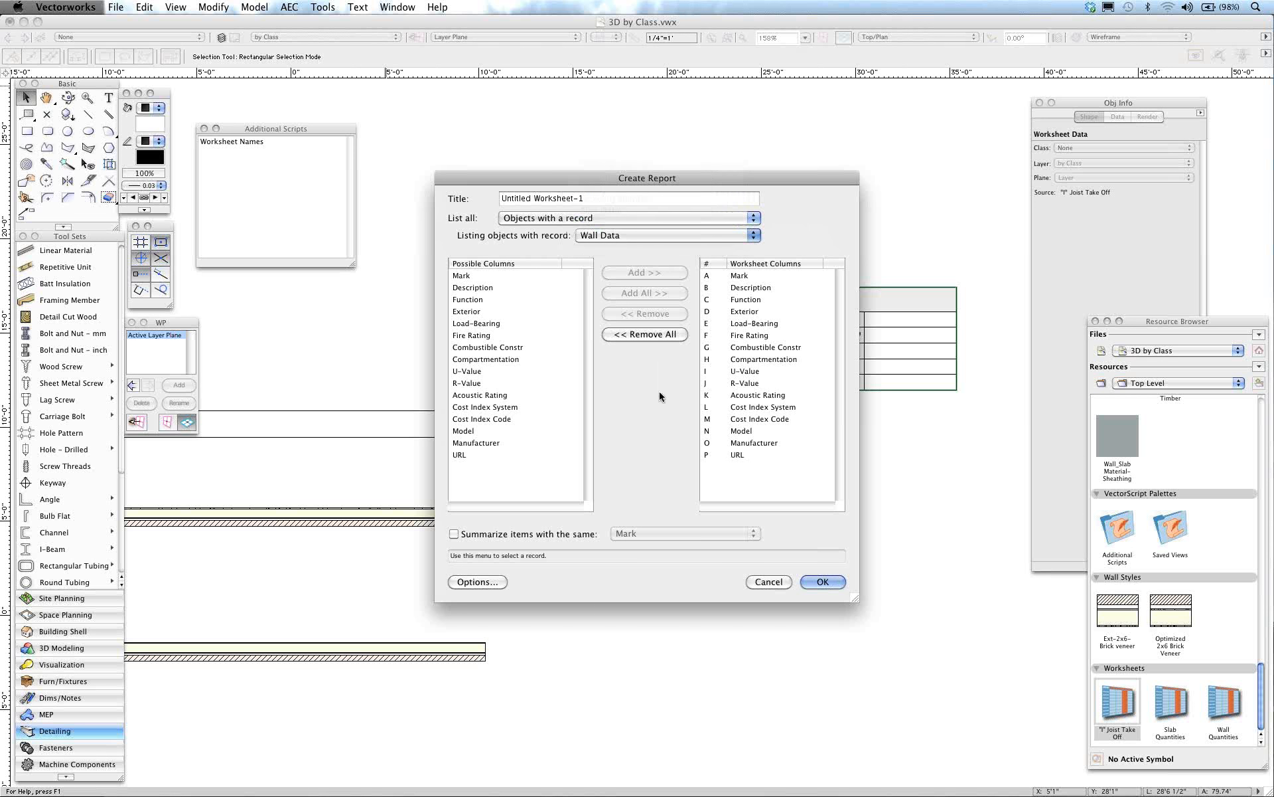
pyautogui.click(770, 582)
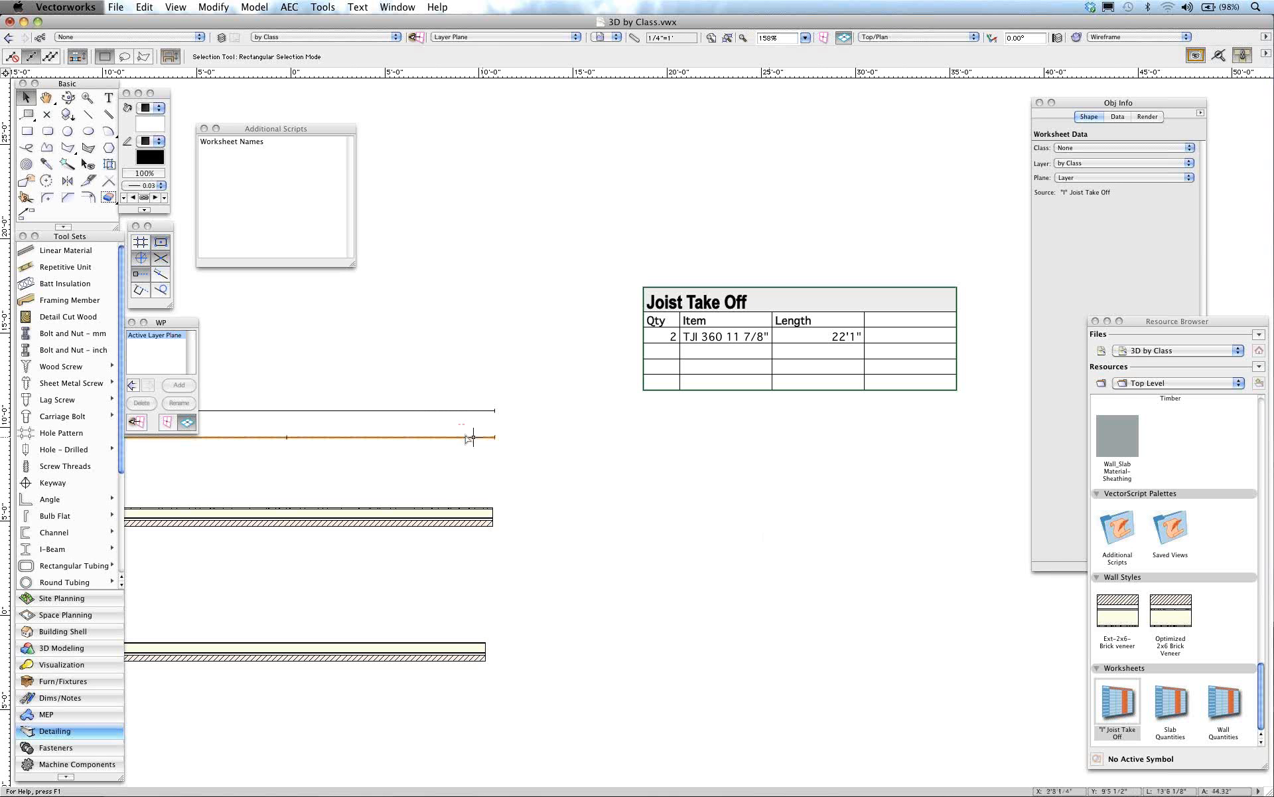
# Step: Close 3D by Class.vwx without saving the changes and open Space Plan.vwx
pyautogui.click(470, 410)
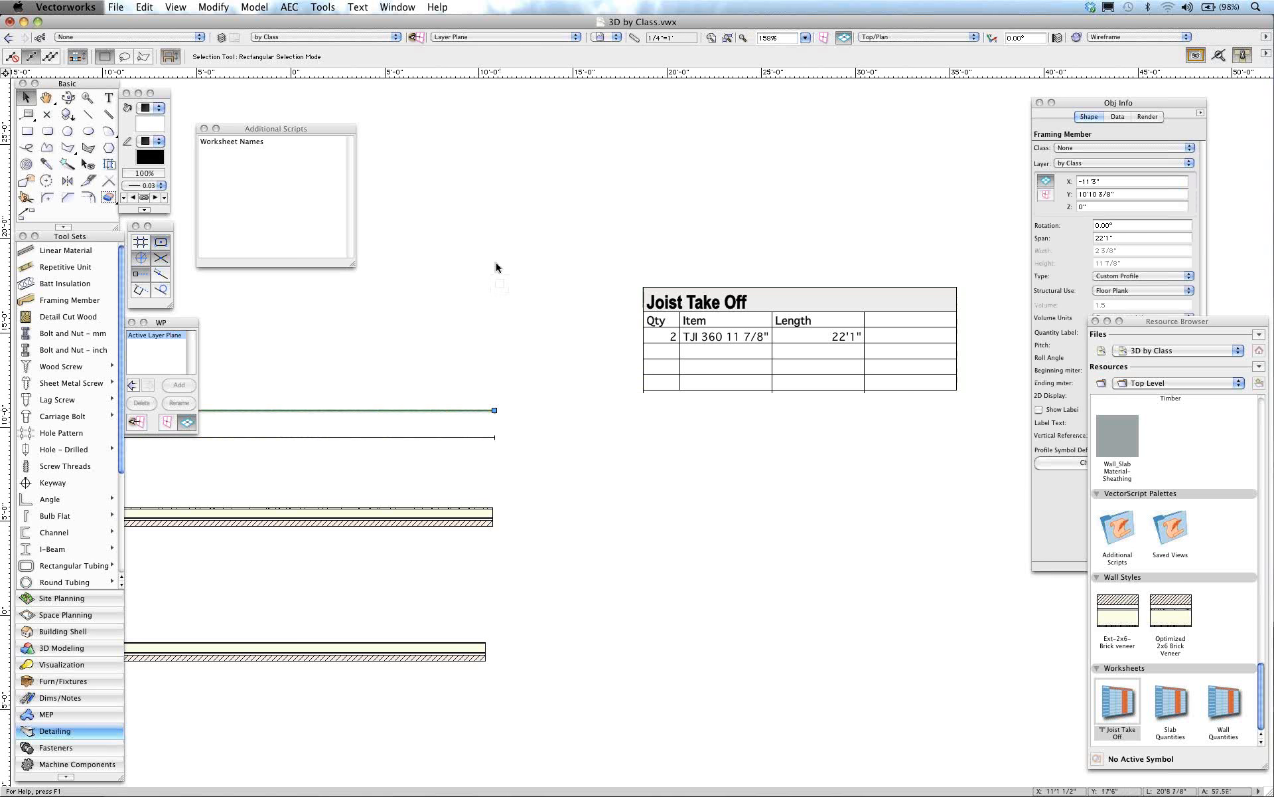
pyautogui.click(10, 23)
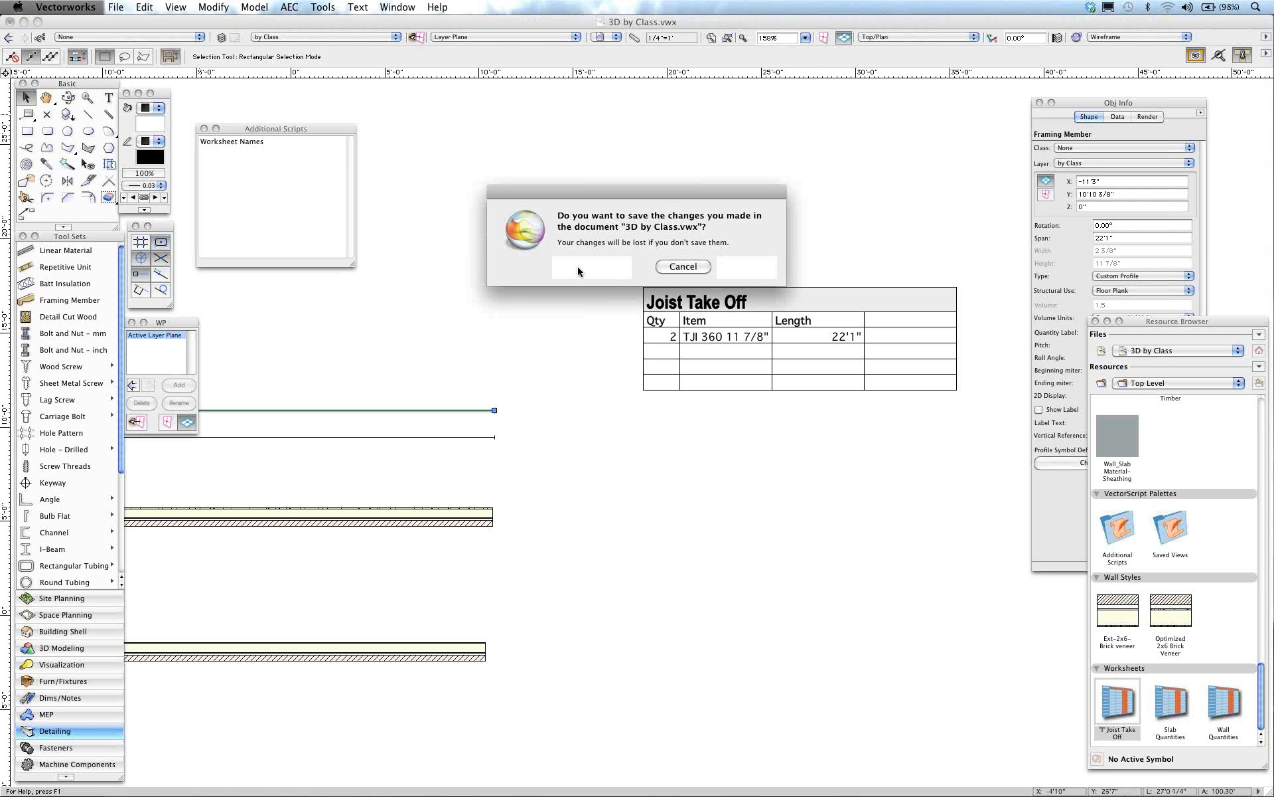
pyautogui.click(578, 272)
pyautogui.click(703, 205)
pyautogui.doubleClick(1175, 186)
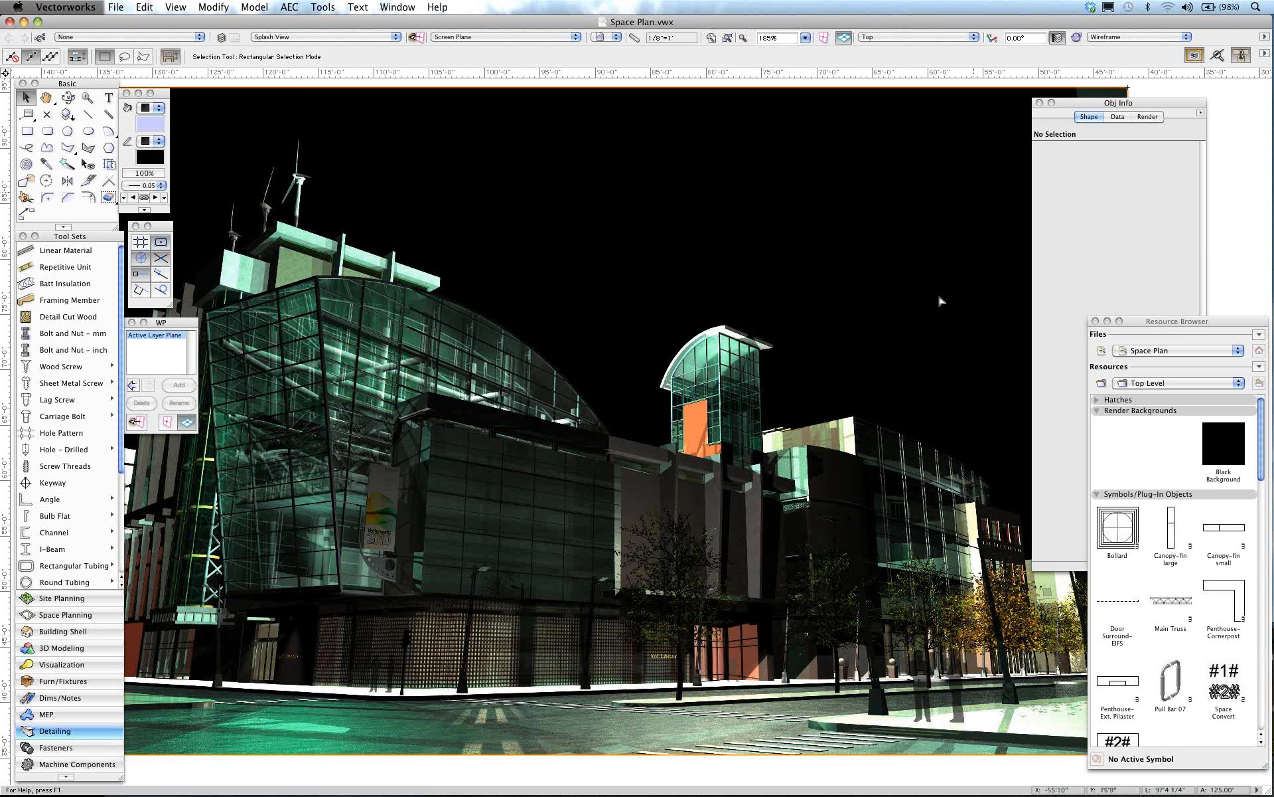
# Step: Show the building model with the Wireframe All saved view
pyautogui.click(603, 37)
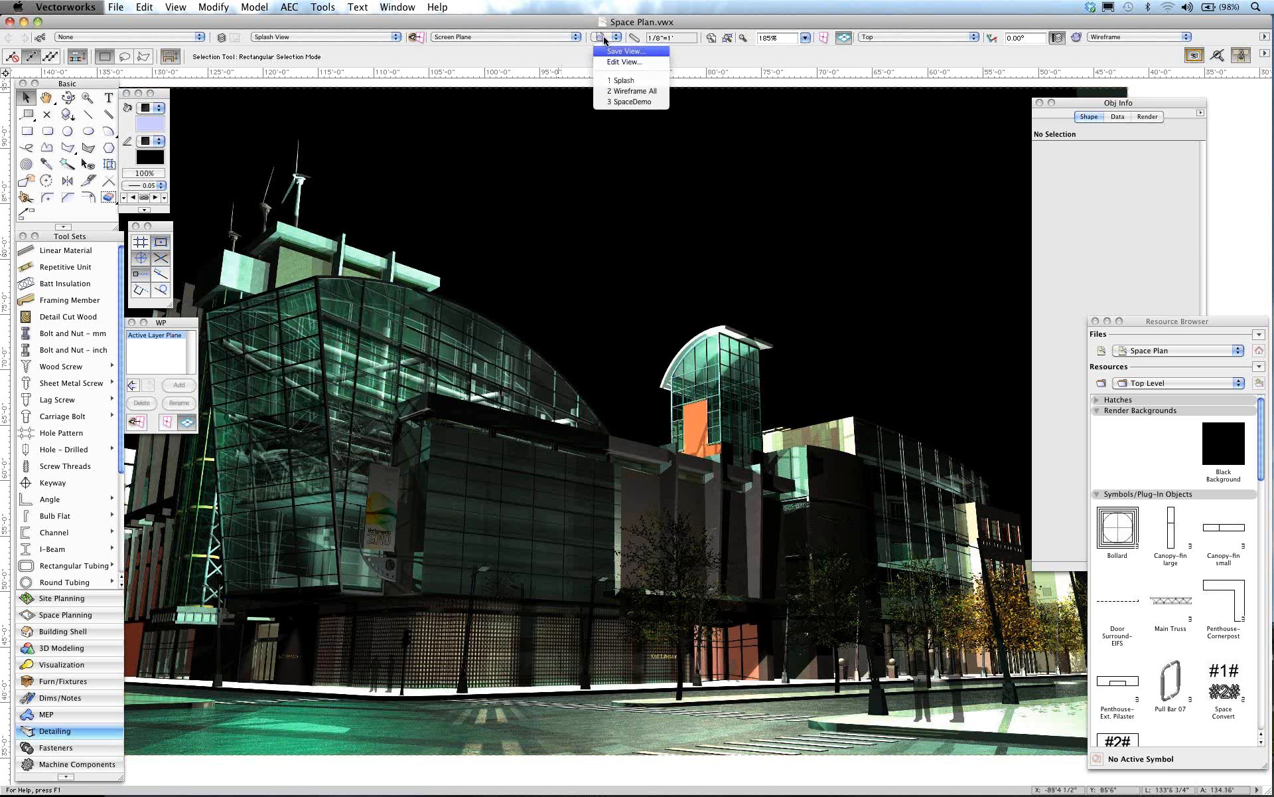
pyautogui.click(618, 80)
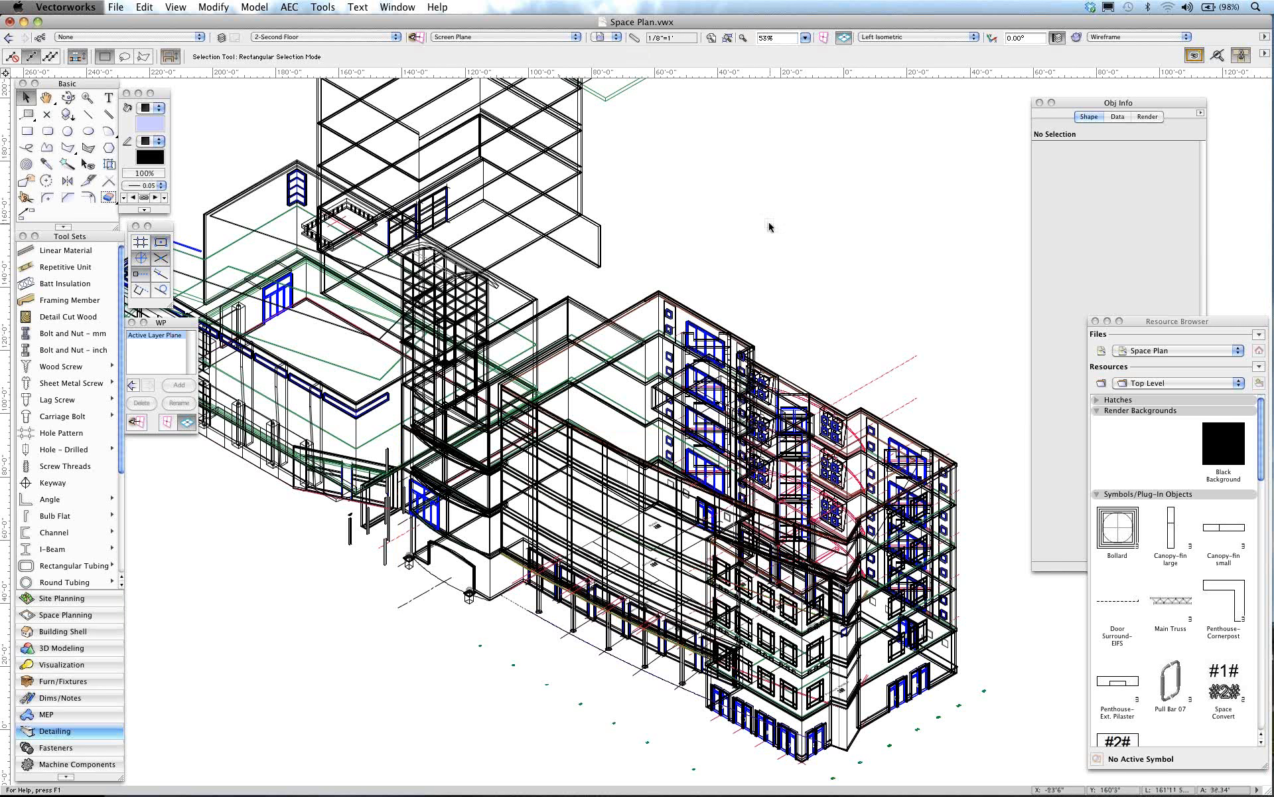
# Step: Activate the SpaceDemo saved view and look over the first-floor spaces in Top/Plan, from the retail and office rooms to Premium Retail A
pyautogui.click(601, 37)
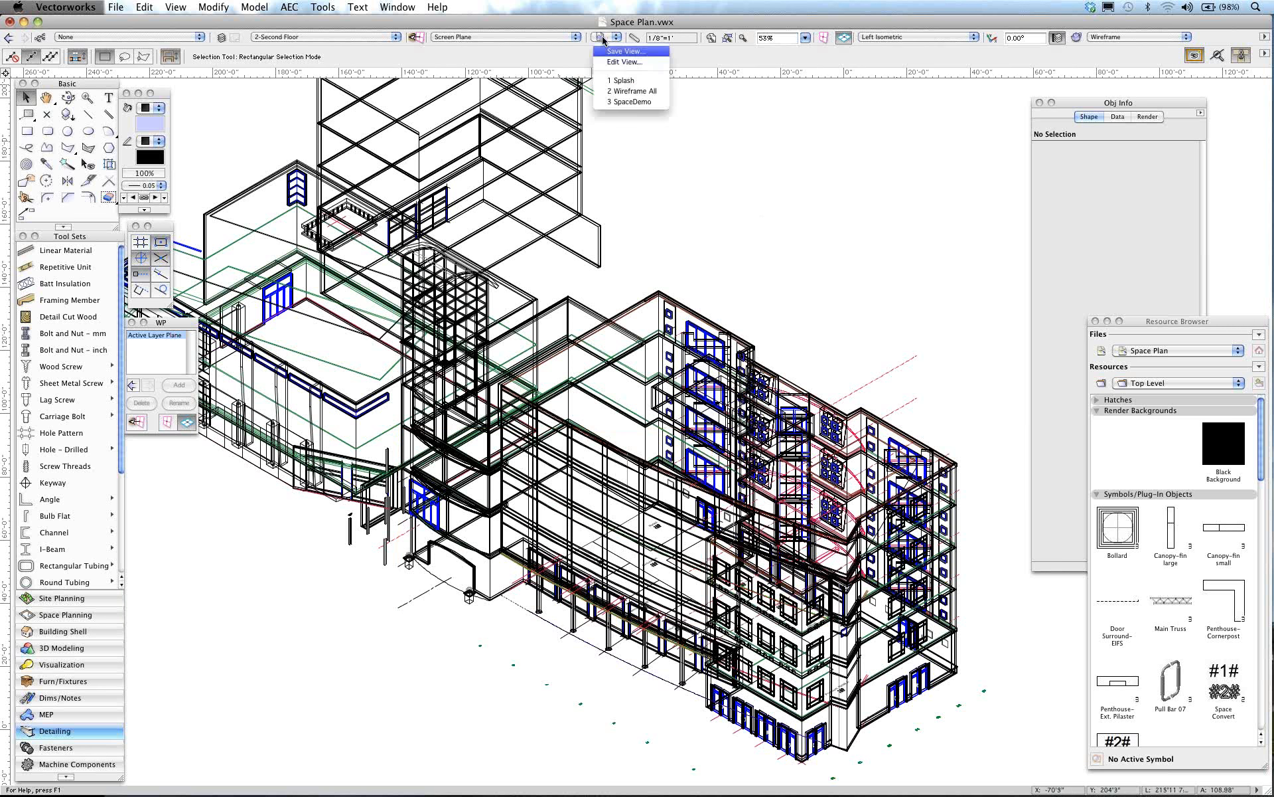
pyautogui.click(631, 104)
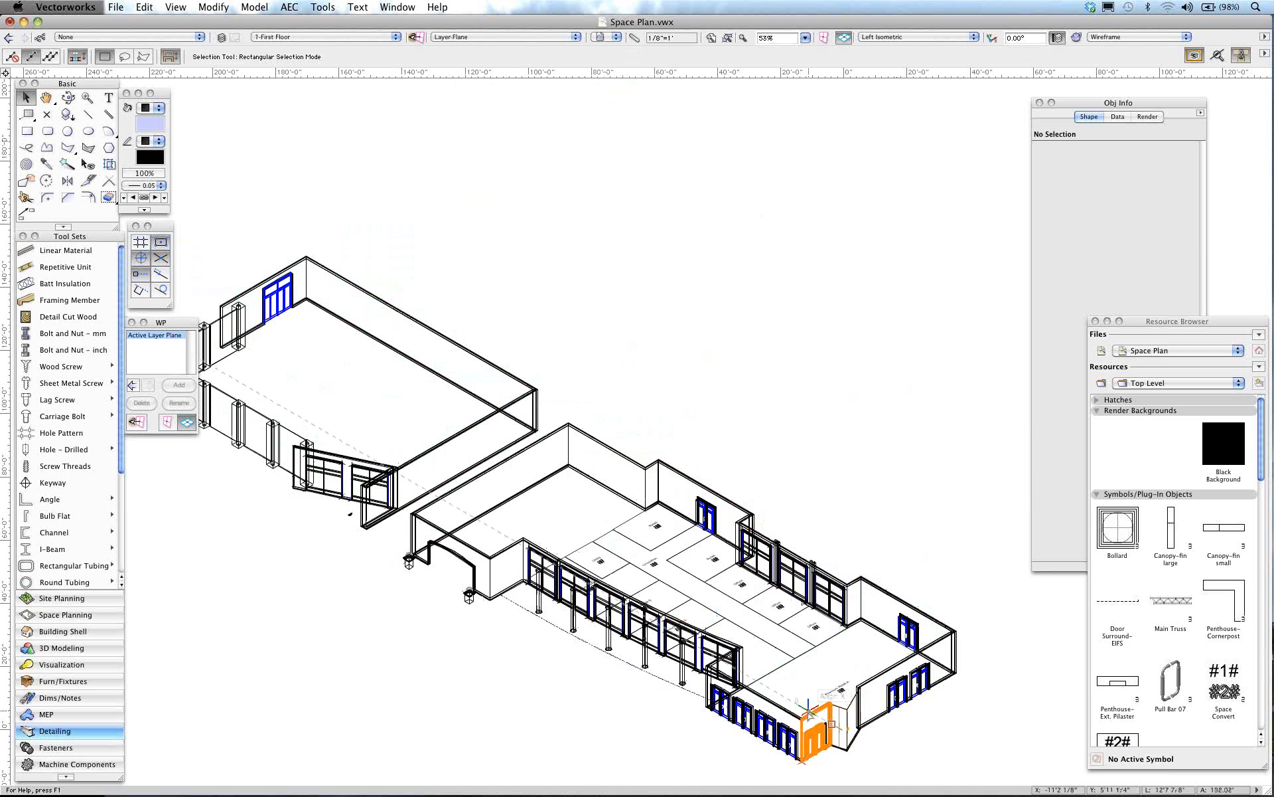
pyautogui.scroll(4, 810, 714)
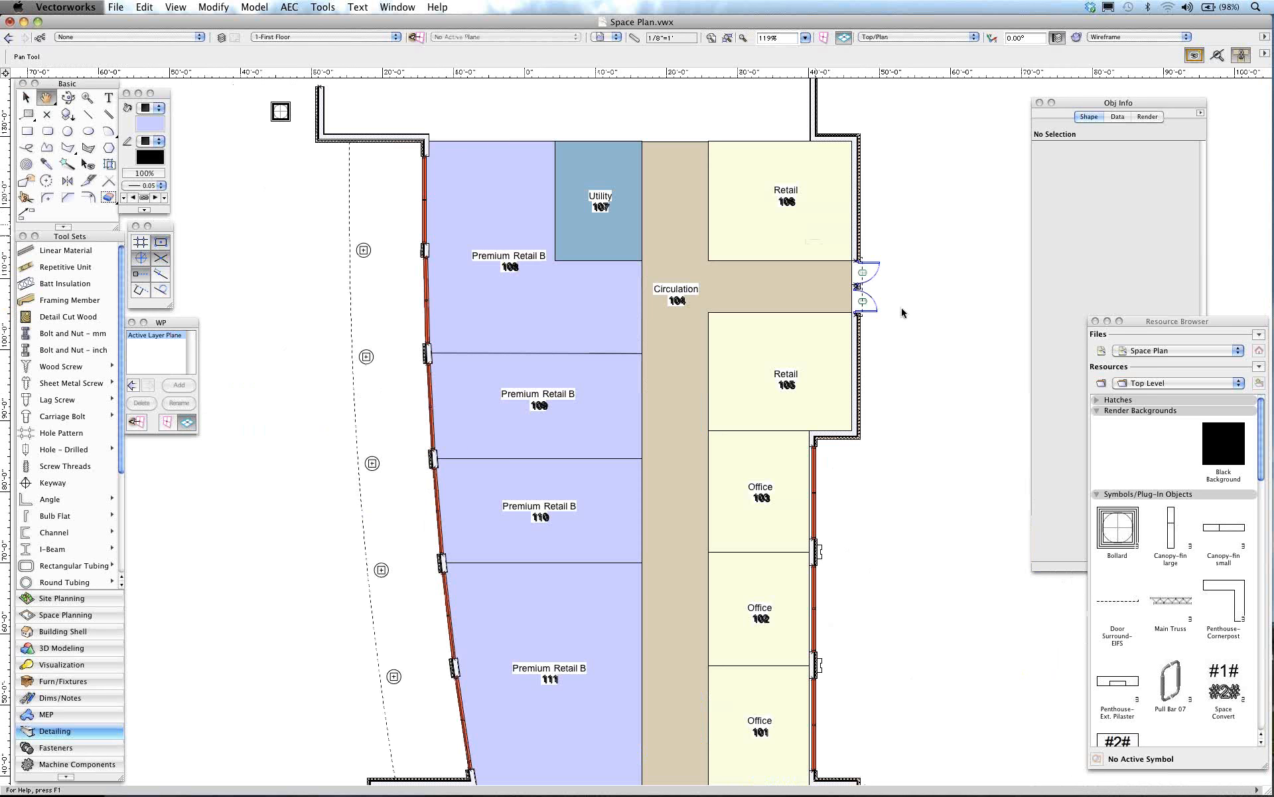
pyautogui.scroll(-2, 902, 312)
pyautogui.press('x')
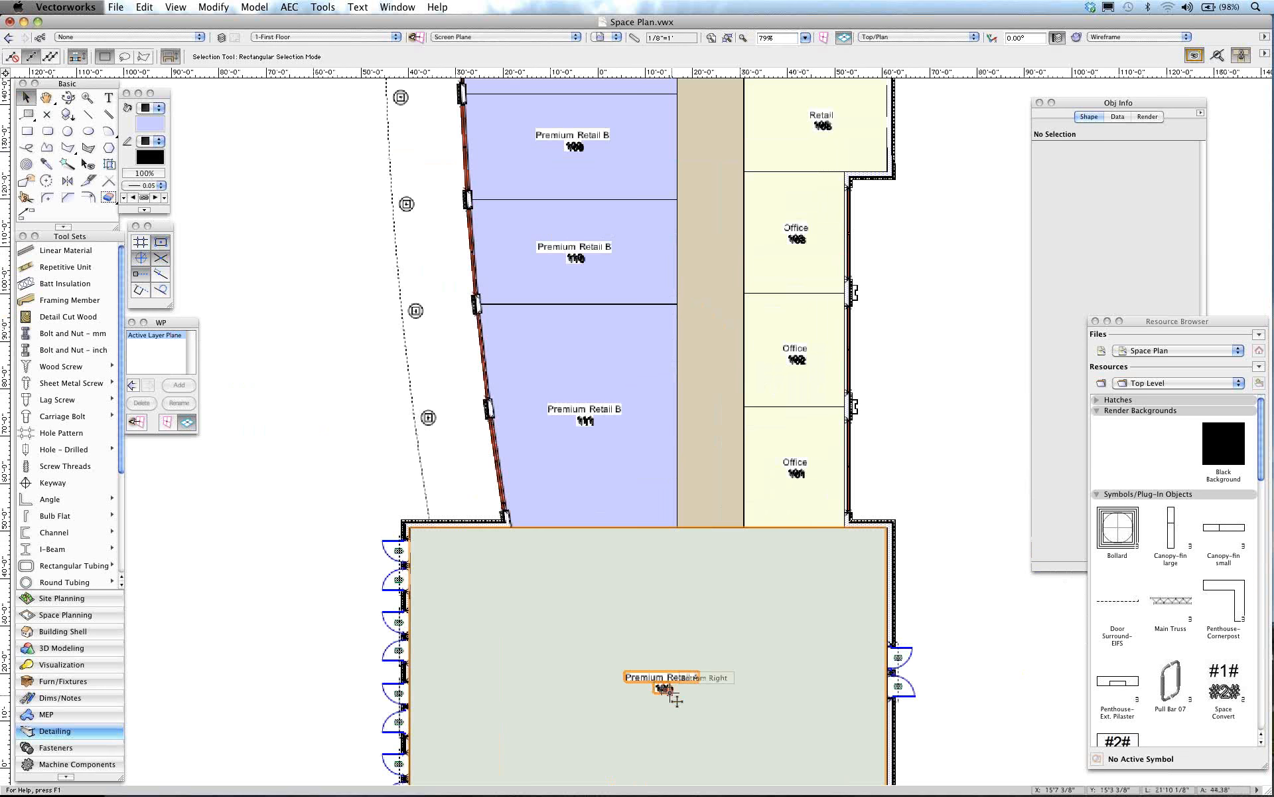
pyautogui.scroll(2, 673, 726)
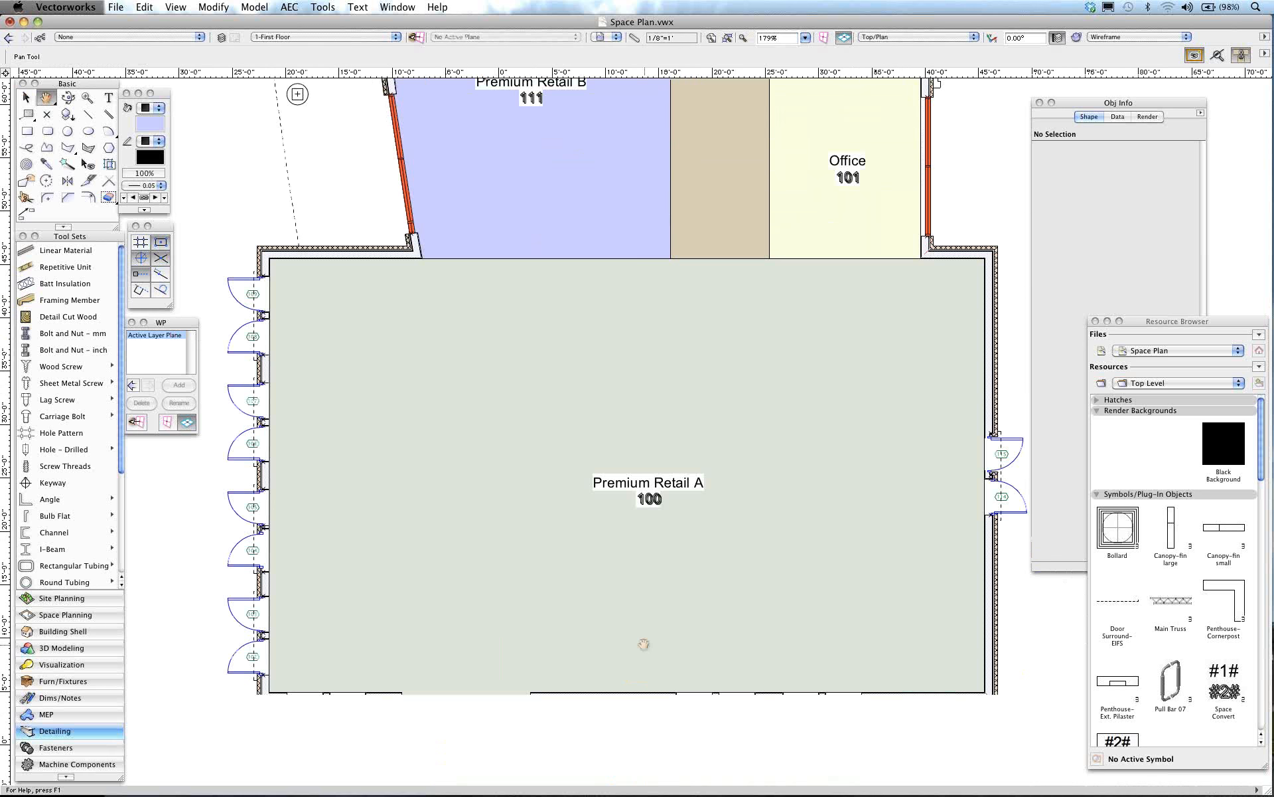
pyautogui.press('space')
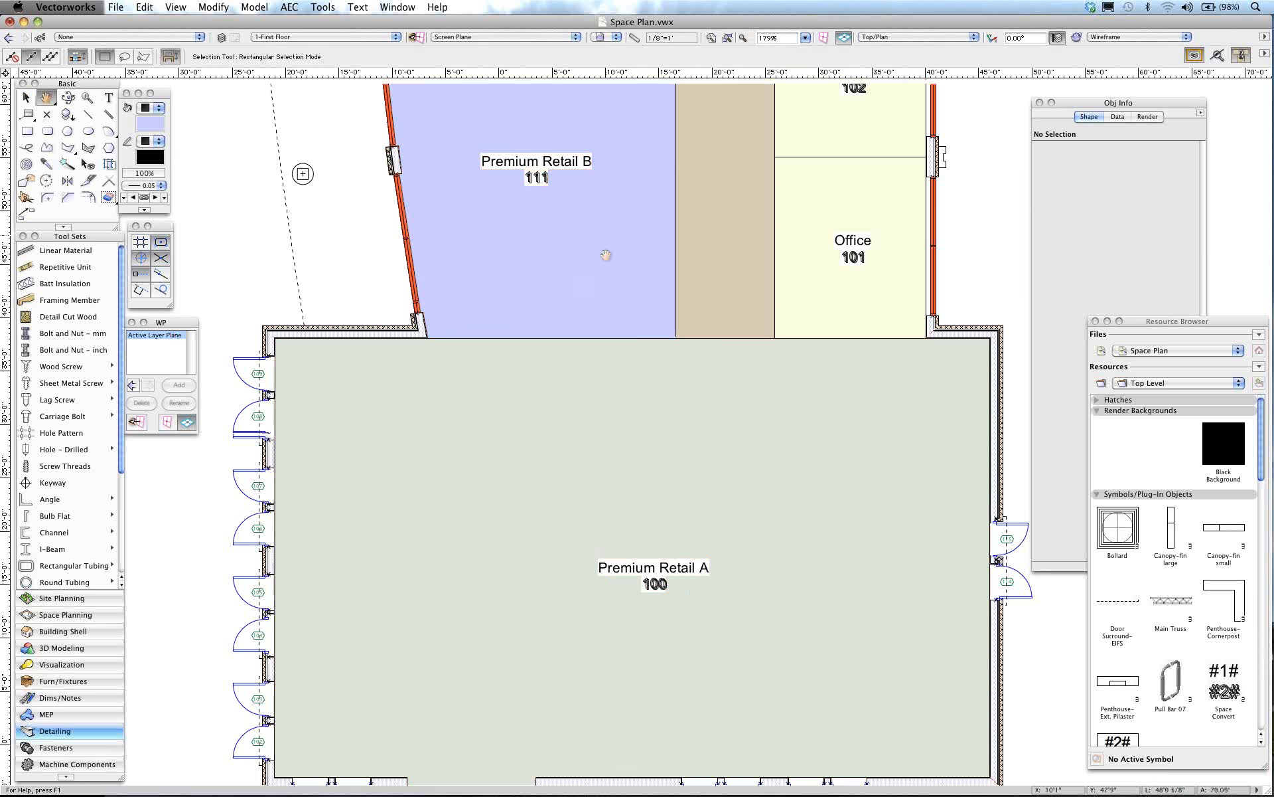
pyautogui.moveTo(606, 255)
pyautogui.mouseDown()
pyautogui.moveTo(550, 489)
pyautogui.moveTo(561, 589)
pyautogui.mouseUp()
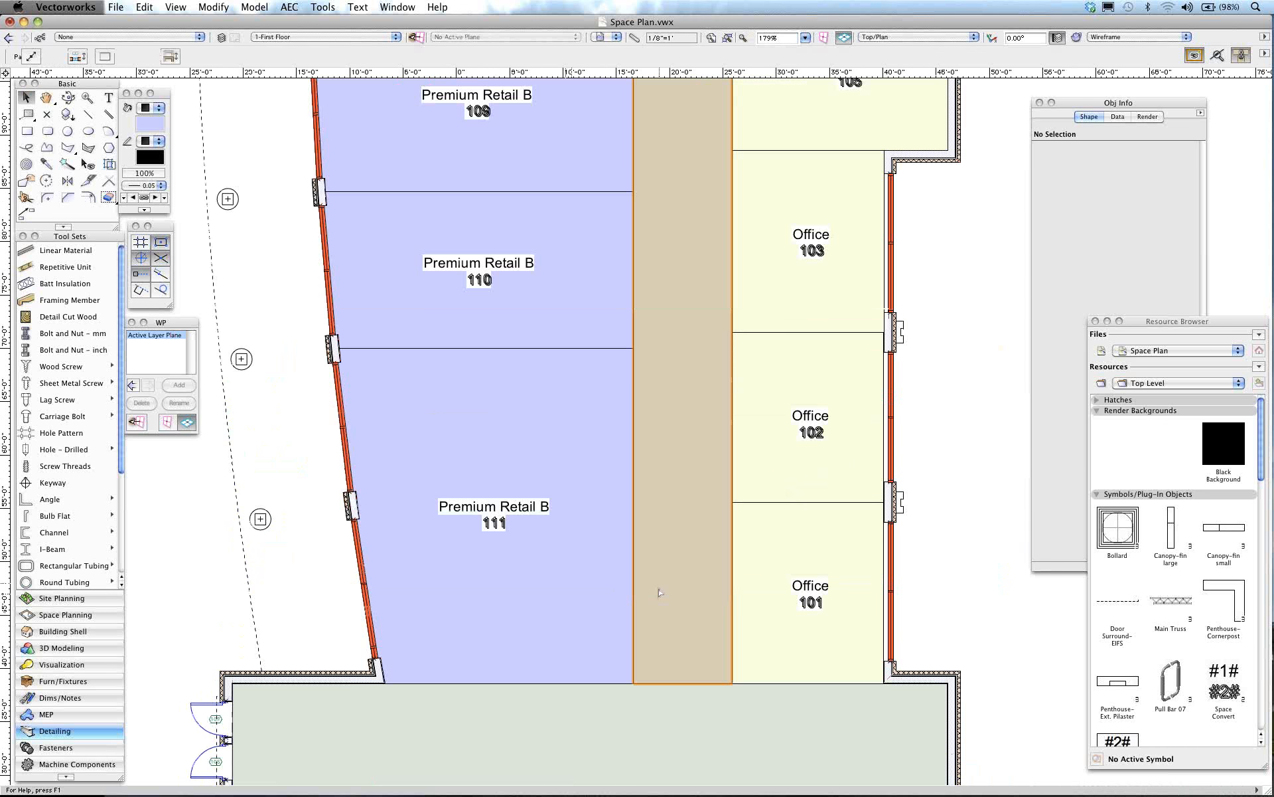
pyautogui.scroll(-2, 660, 593)
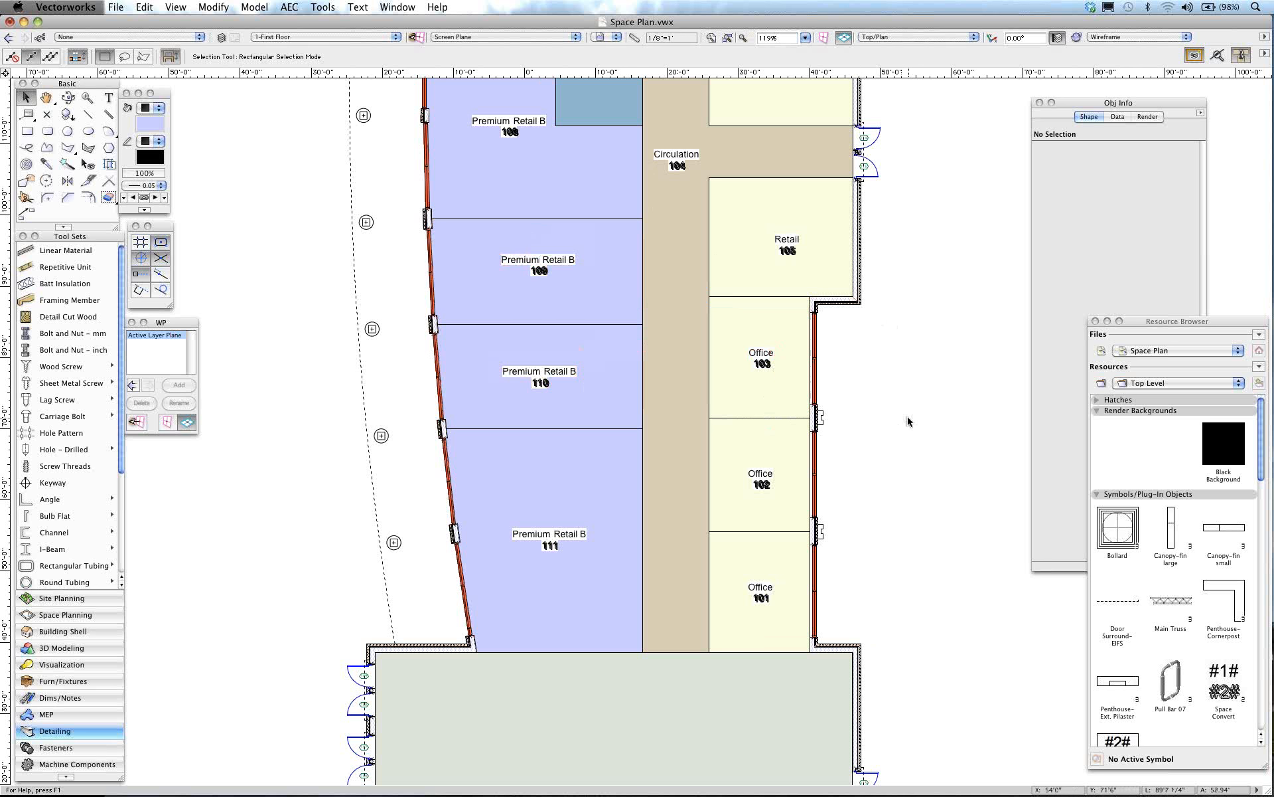
# Step: Switch to the Left Isometric view and frame the first-floor retail, office and circulation spaces
pyautogui.press('3')
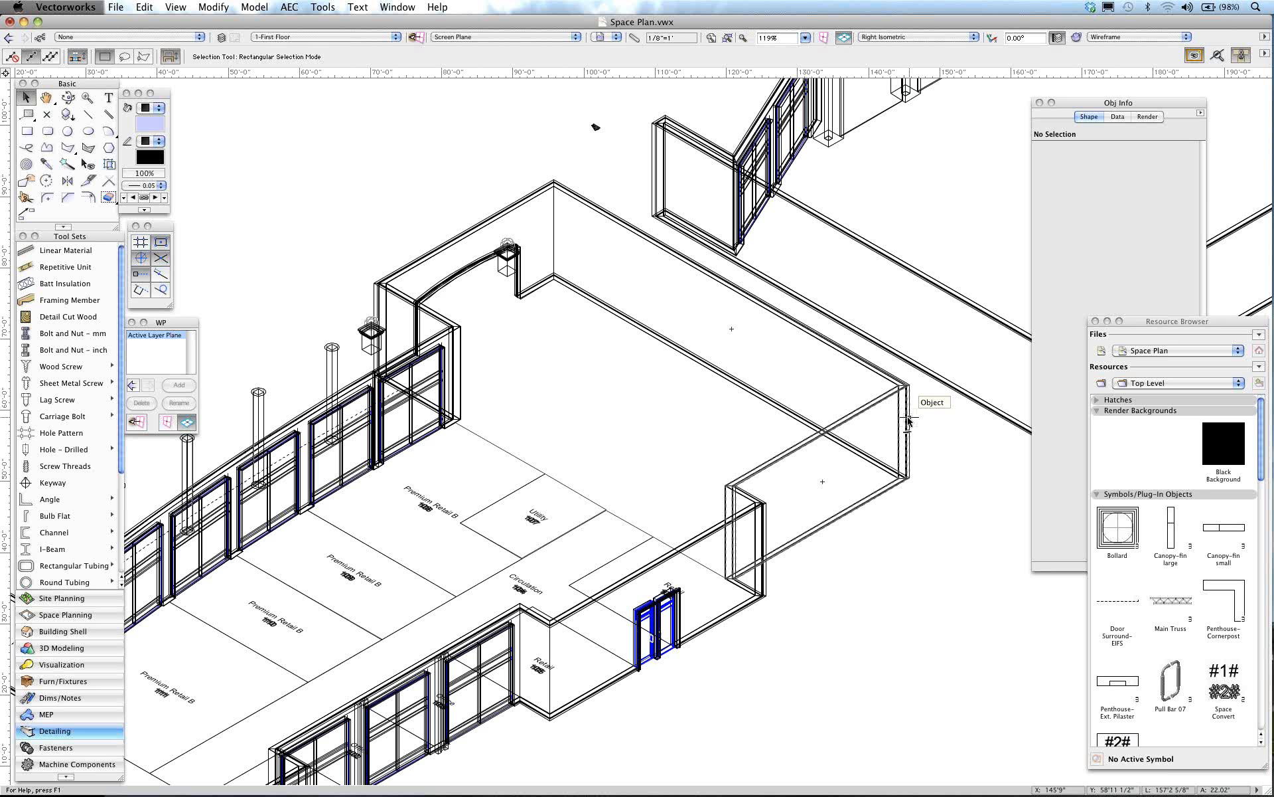
pyautogui.press('1')
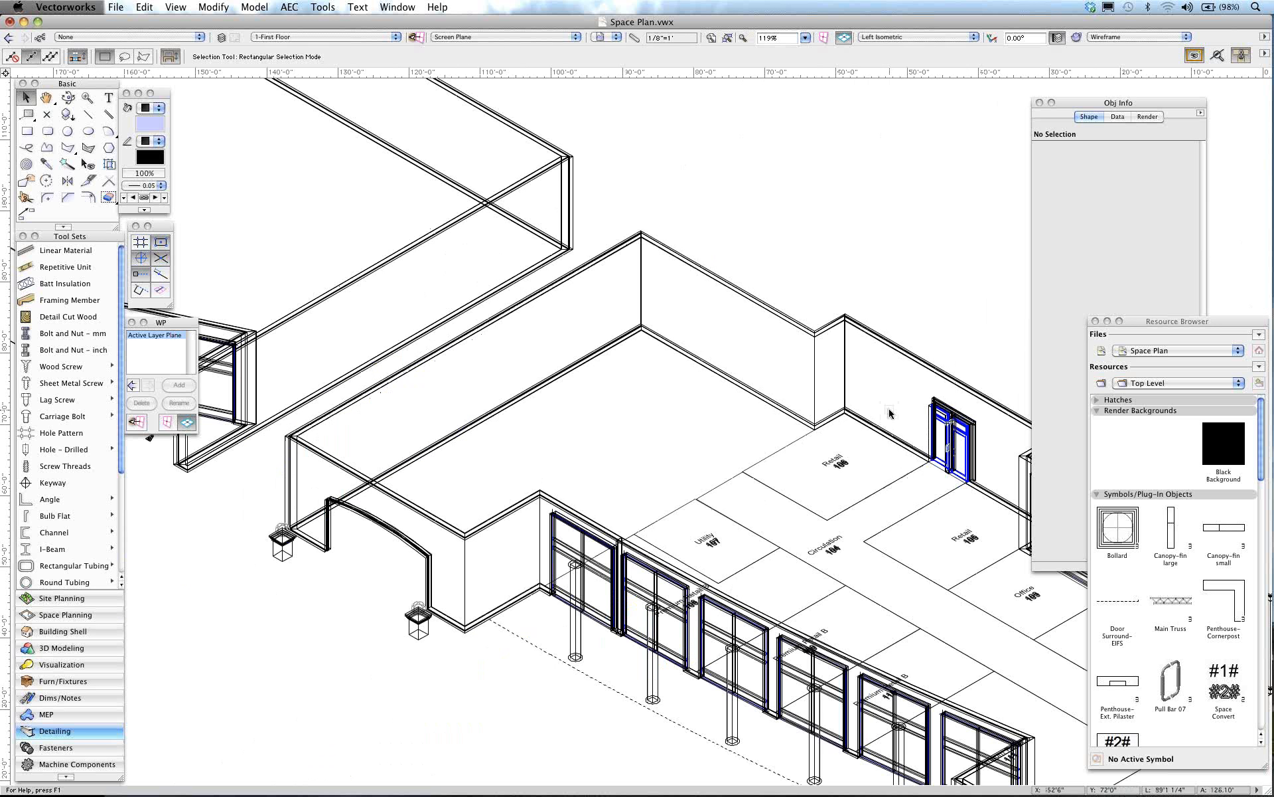
pyautogui.press('space')
pyautogui.moveTo(981, 494); pyautogui.dragTo(700, 287)
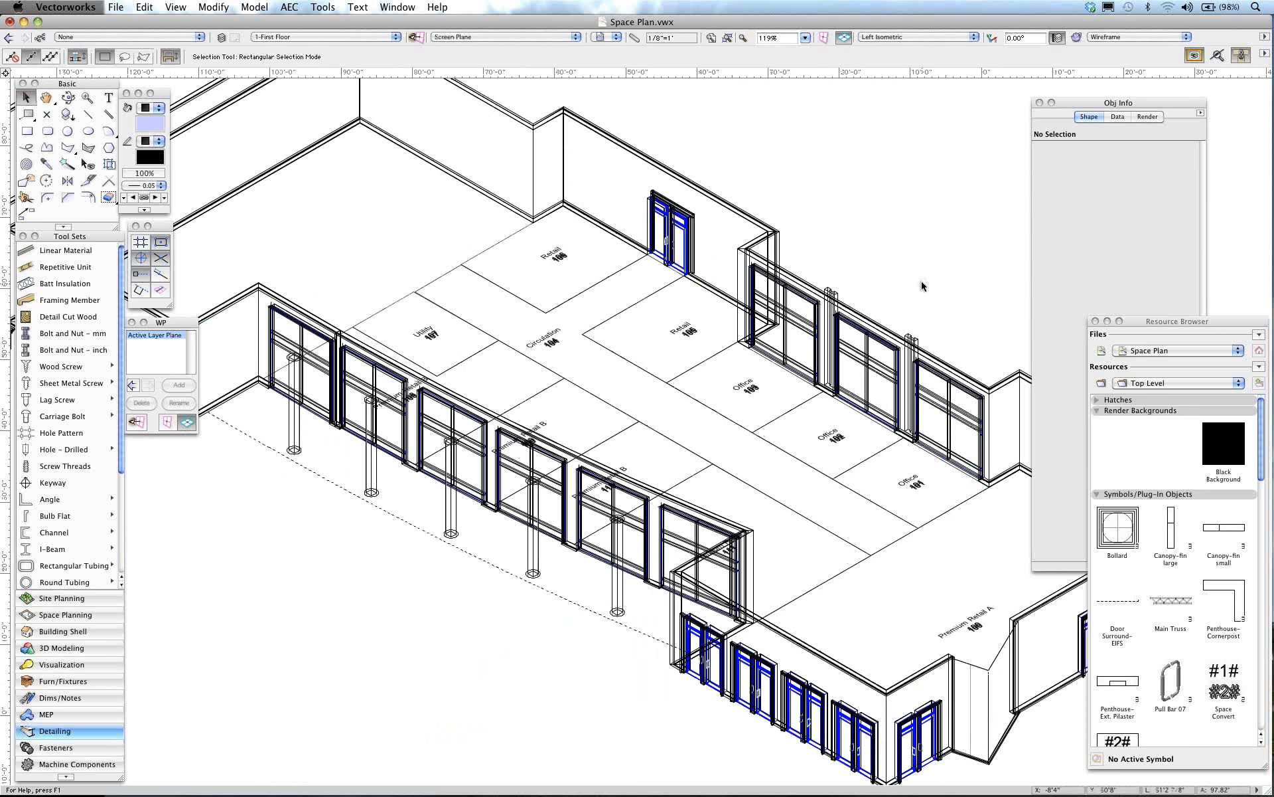
pyautogui.press('space')
pyautogui.moveTo(922, 285); pyautogui.dragTo(876, 274)
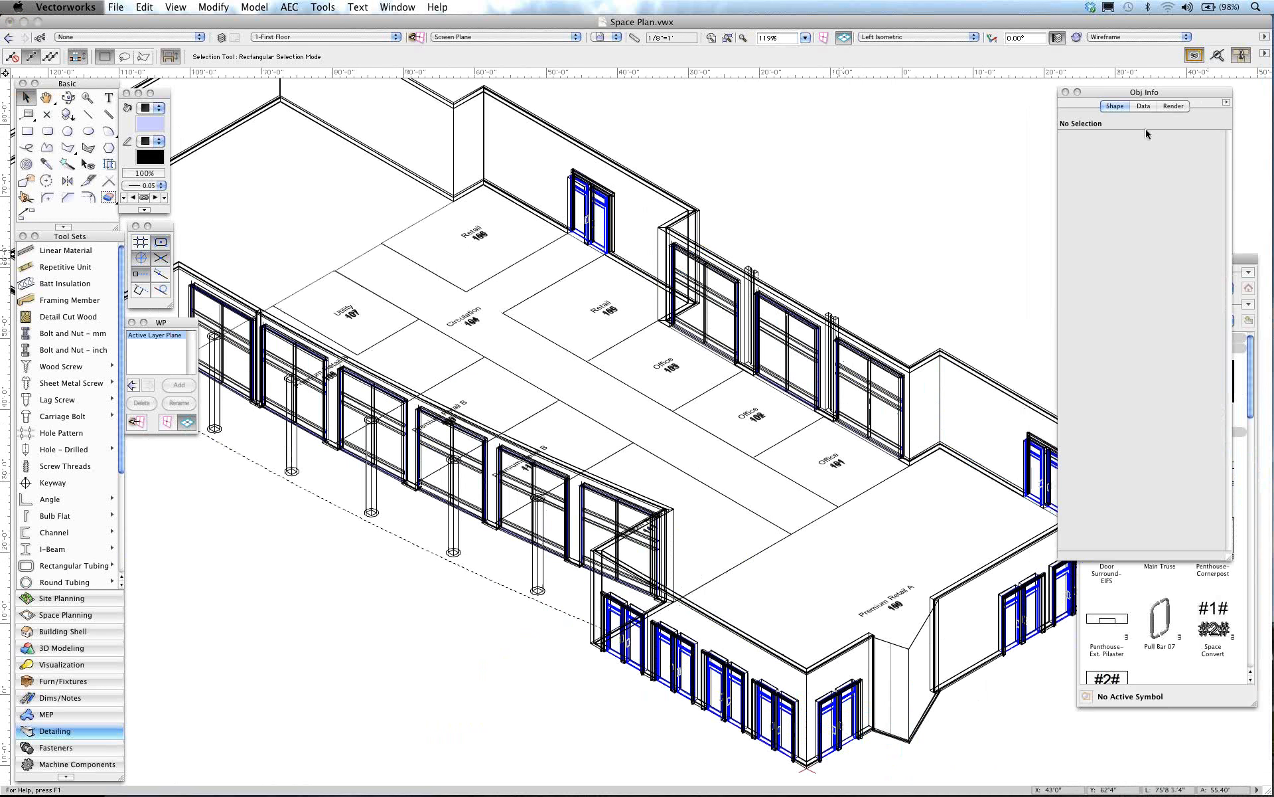
# Step: Select the Circulation space and examine its occupancy, 2D and 3D boundary, label and room finish settings
pyautogui.click(834, 504)
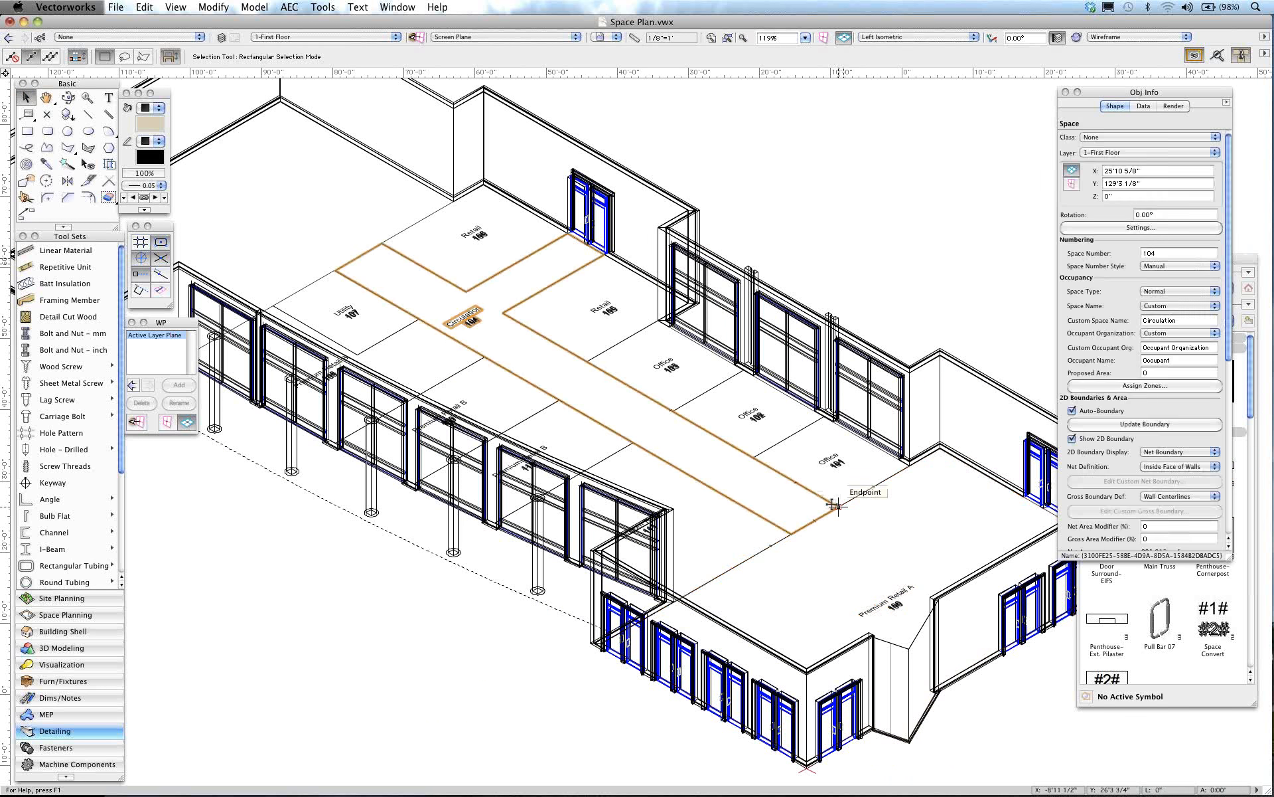
pyautogui.moveTo(1231, 561); pyautogui.dragTo(1246, 723)
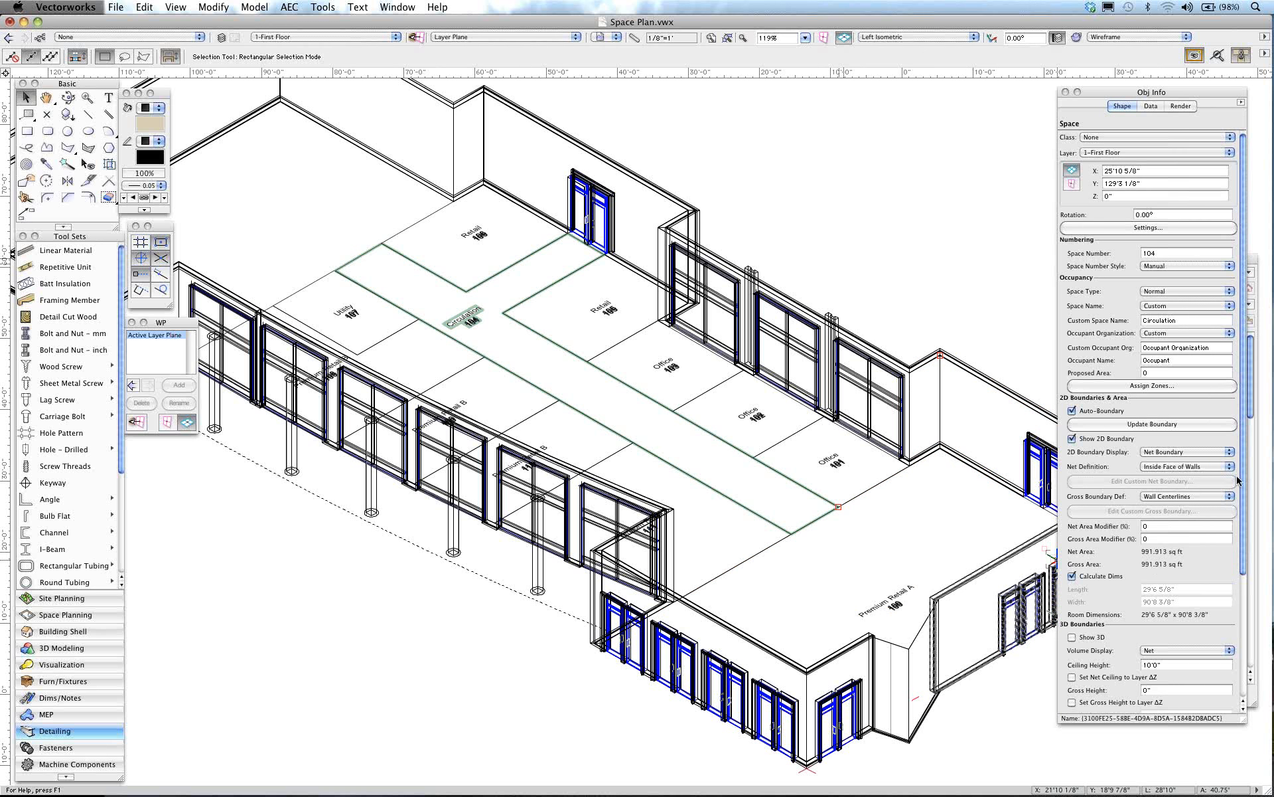
pyautogui.scroll(-2, 1245, 495)
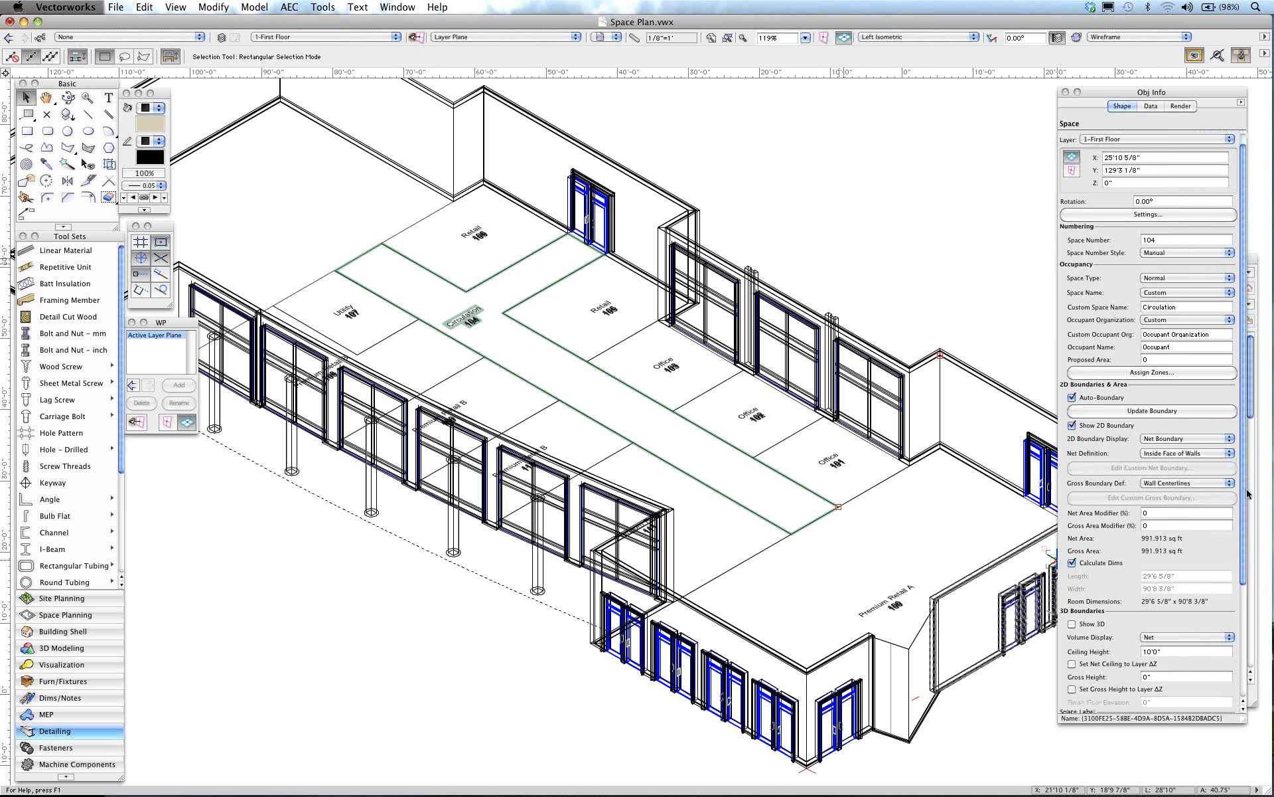
pyautogui.scroll(-5, 1245, 511)
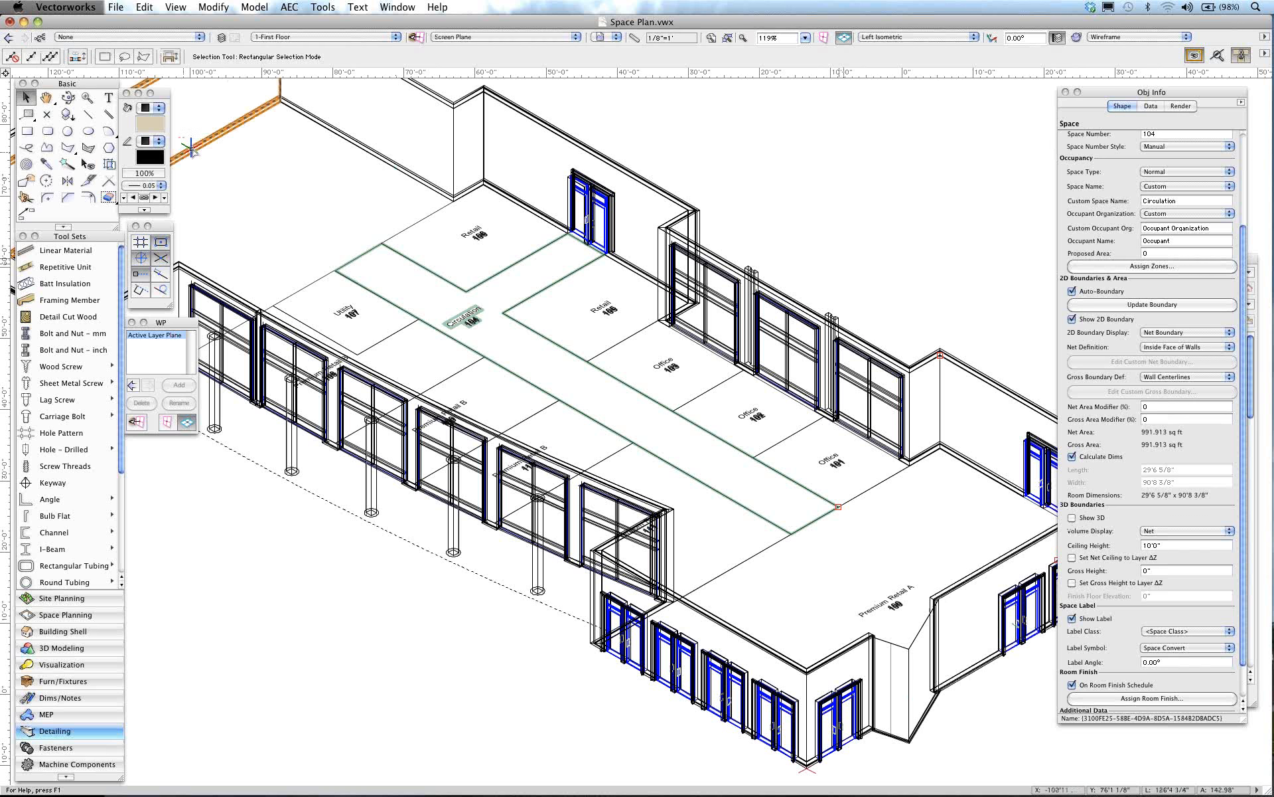
# Step: Render the model in OpenGL and turn on Show 3D for all space objects, selecting them as similar objects
pyautogui.click(1111, 38)
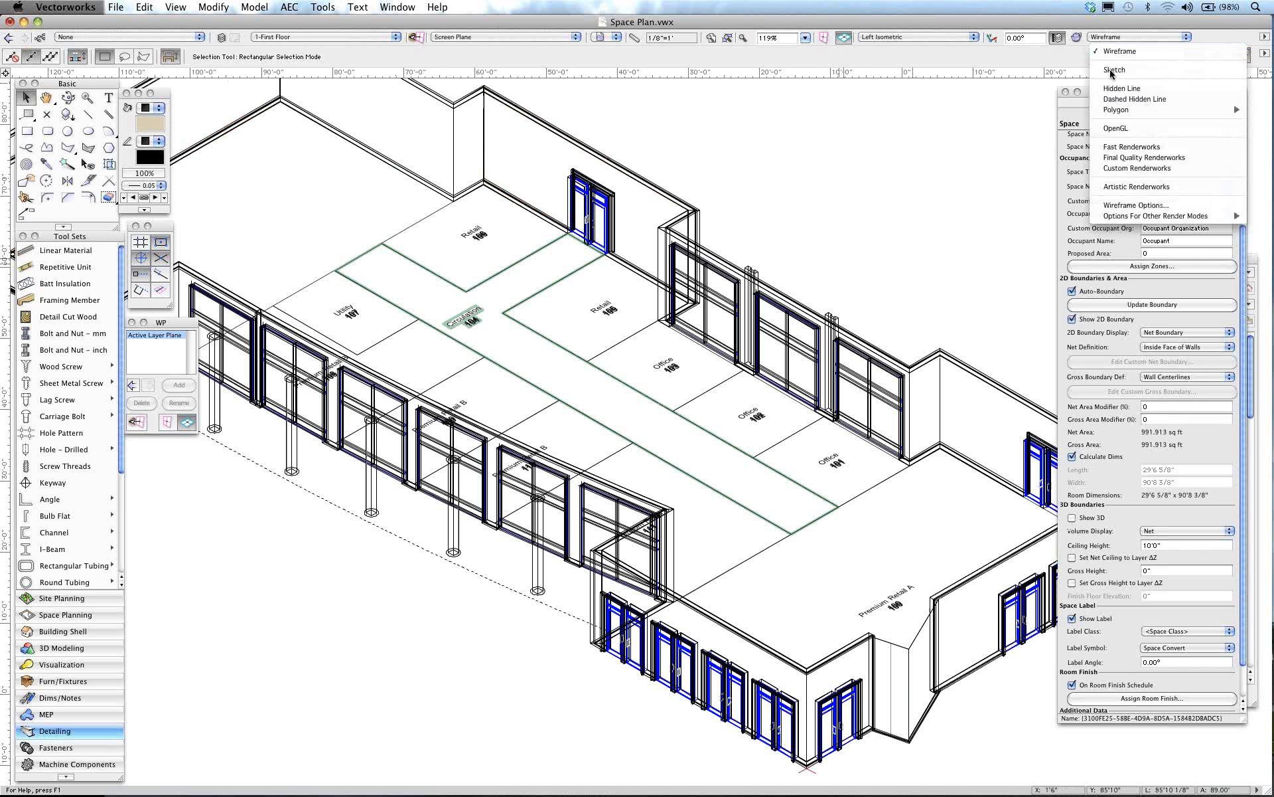
pyautogui.click(1115, 129)
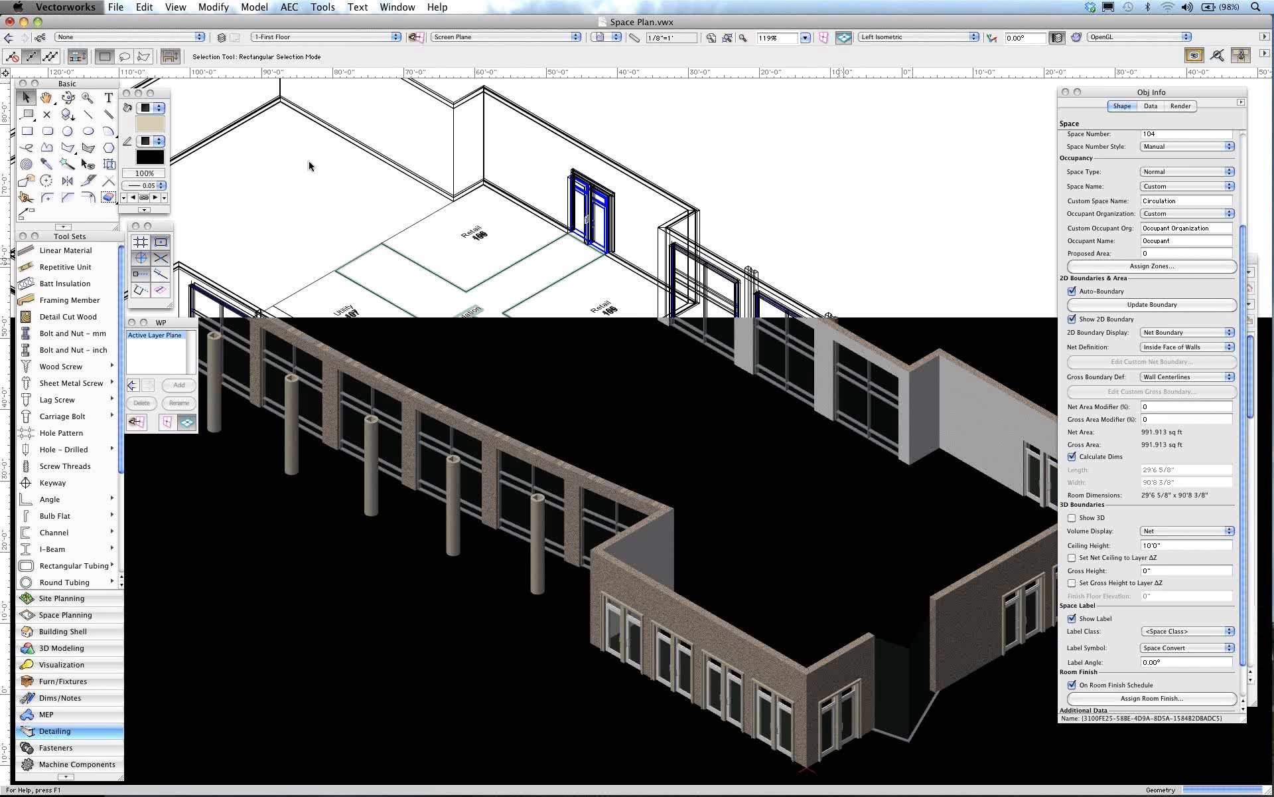
pyautogui.click(67, 164)
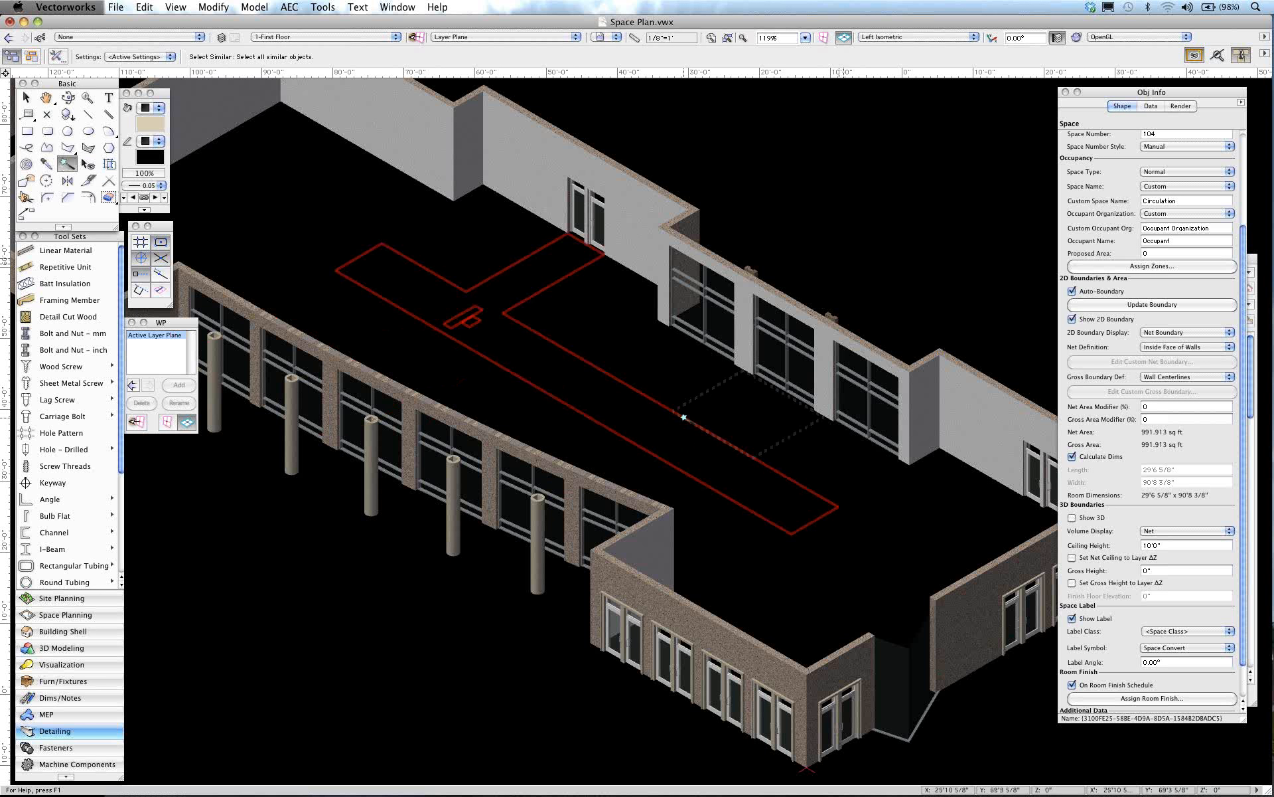
pyautogui.click(684, 416)
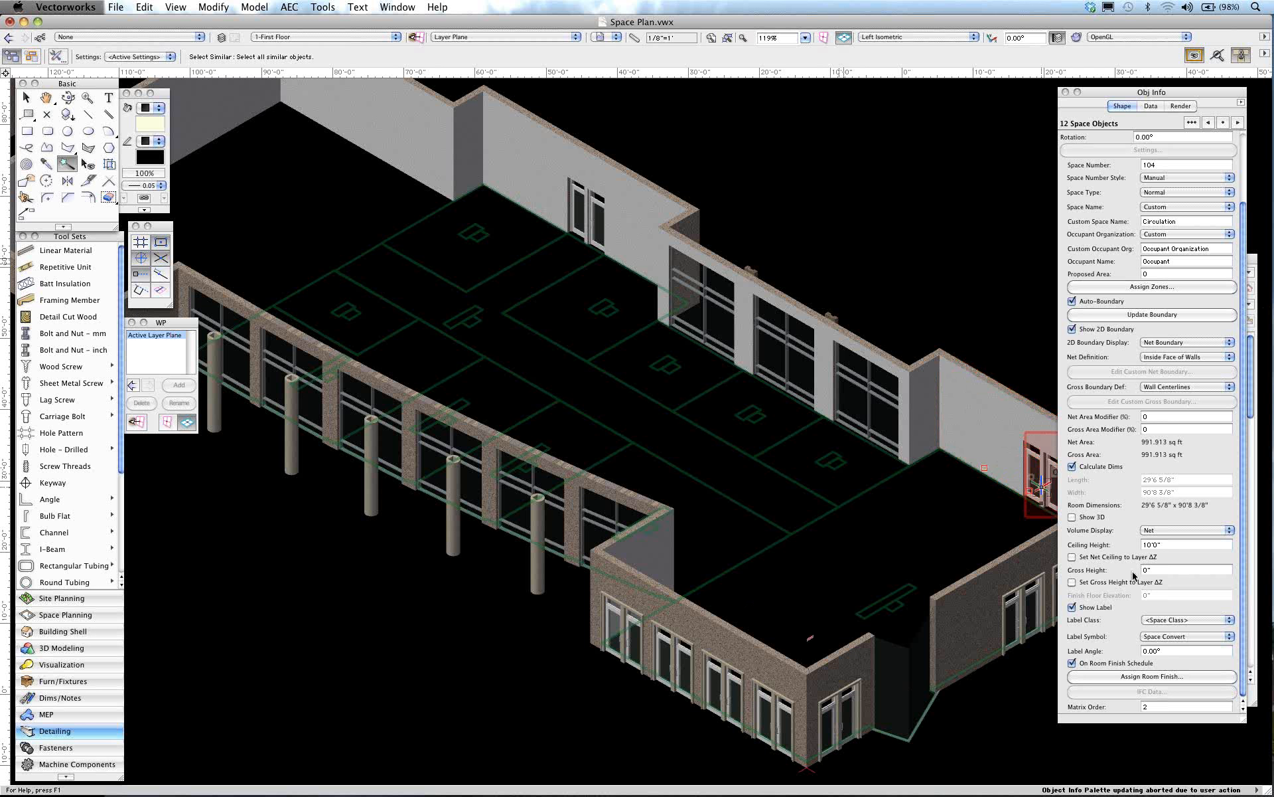
pyautogui.click(1072, 517)
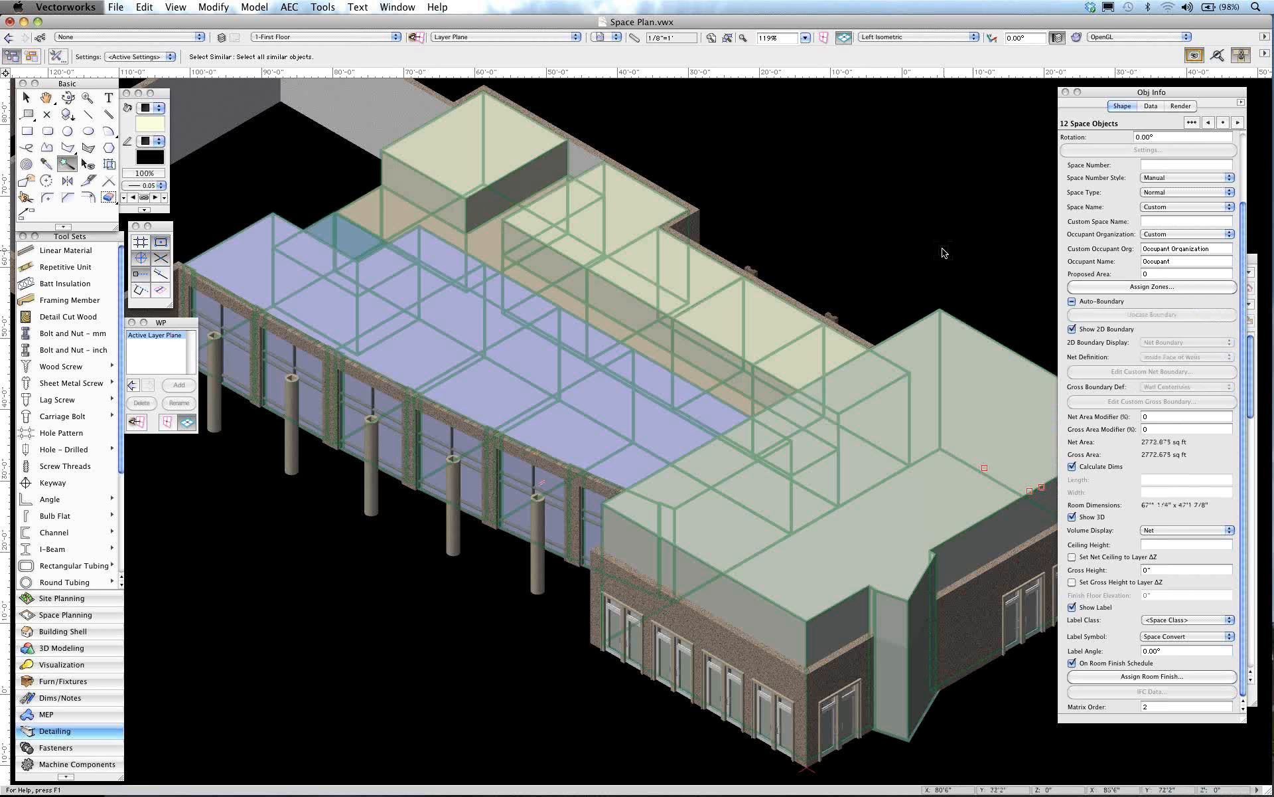
pyautogui.press('x')
pyautogui.press('x')
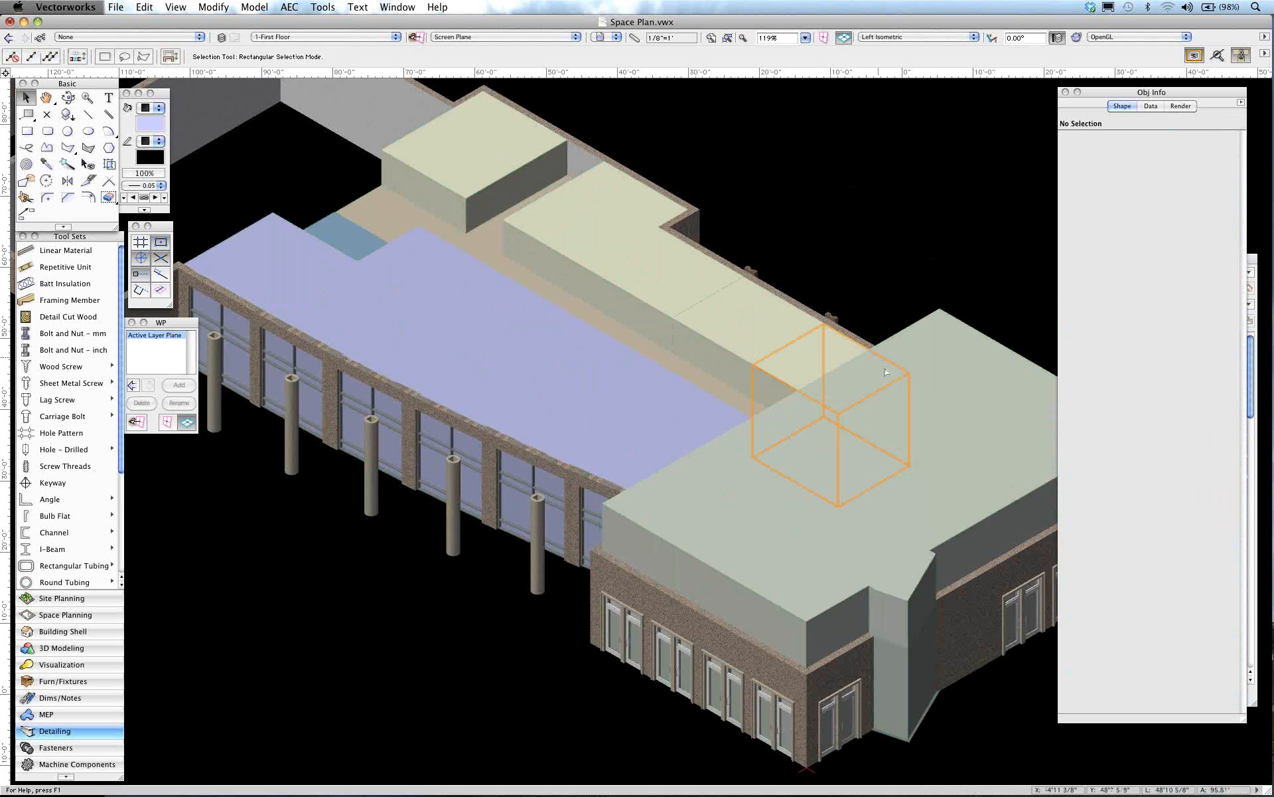
# Step: Check the ceiling heights and 3D settings of the Premium Retail A, Premium Retail B 111 and Circulation spaces
pyautogui.click(788, 612)
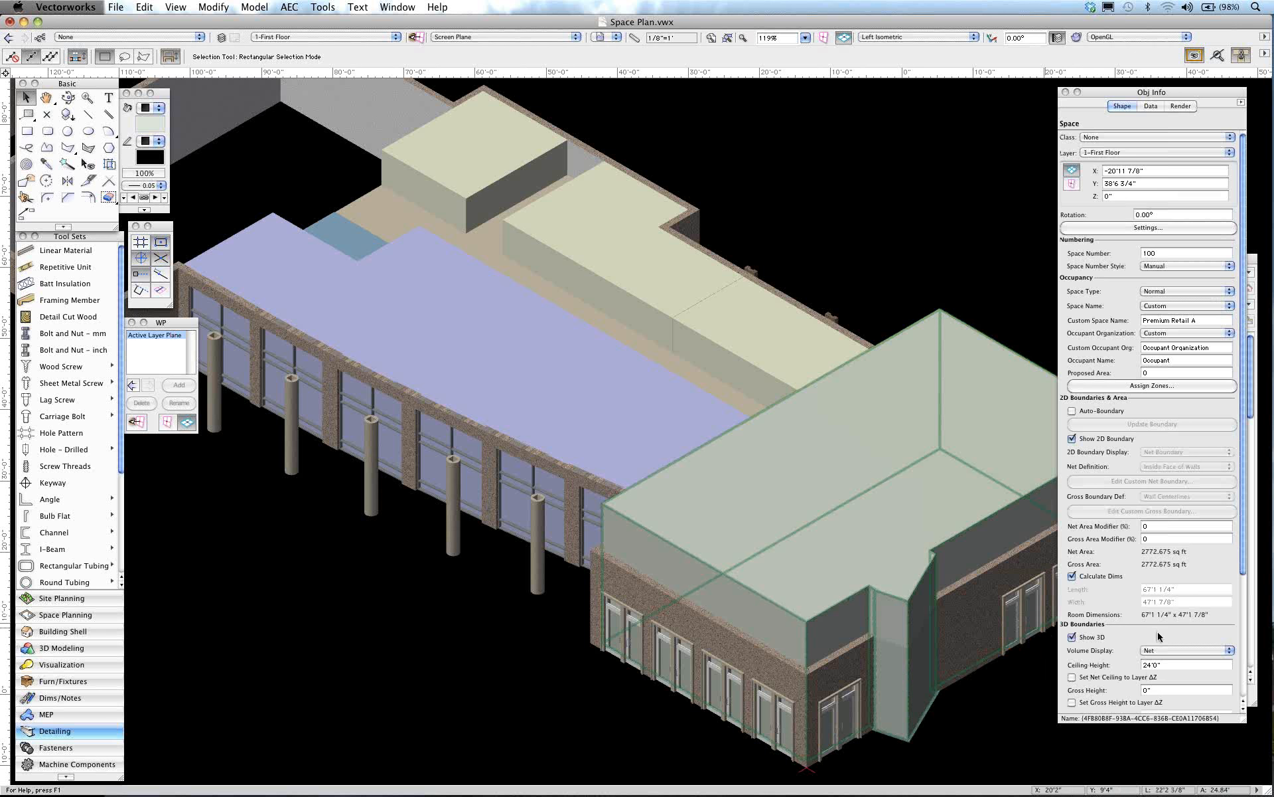
pyautogui.scroll(-2, 1158, 636)
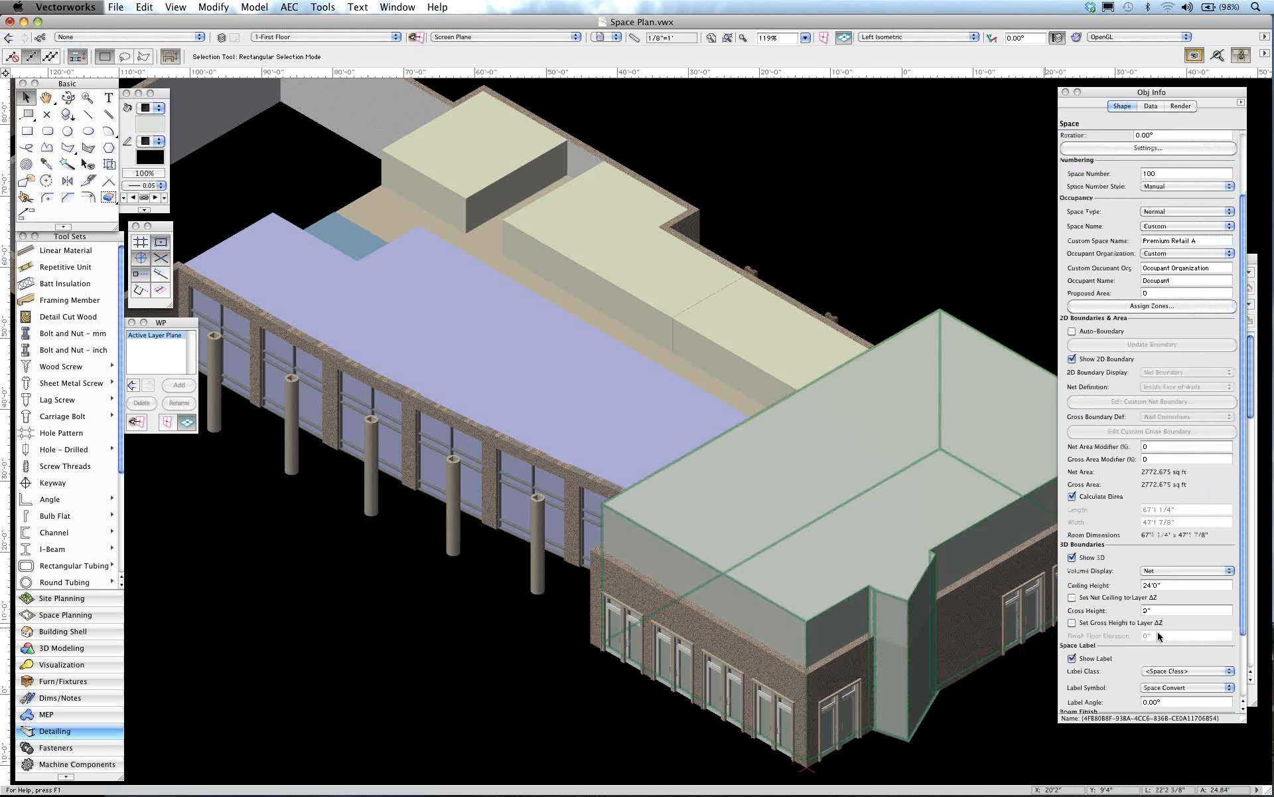
pyautogui.scroll(-1, 1132, 654)
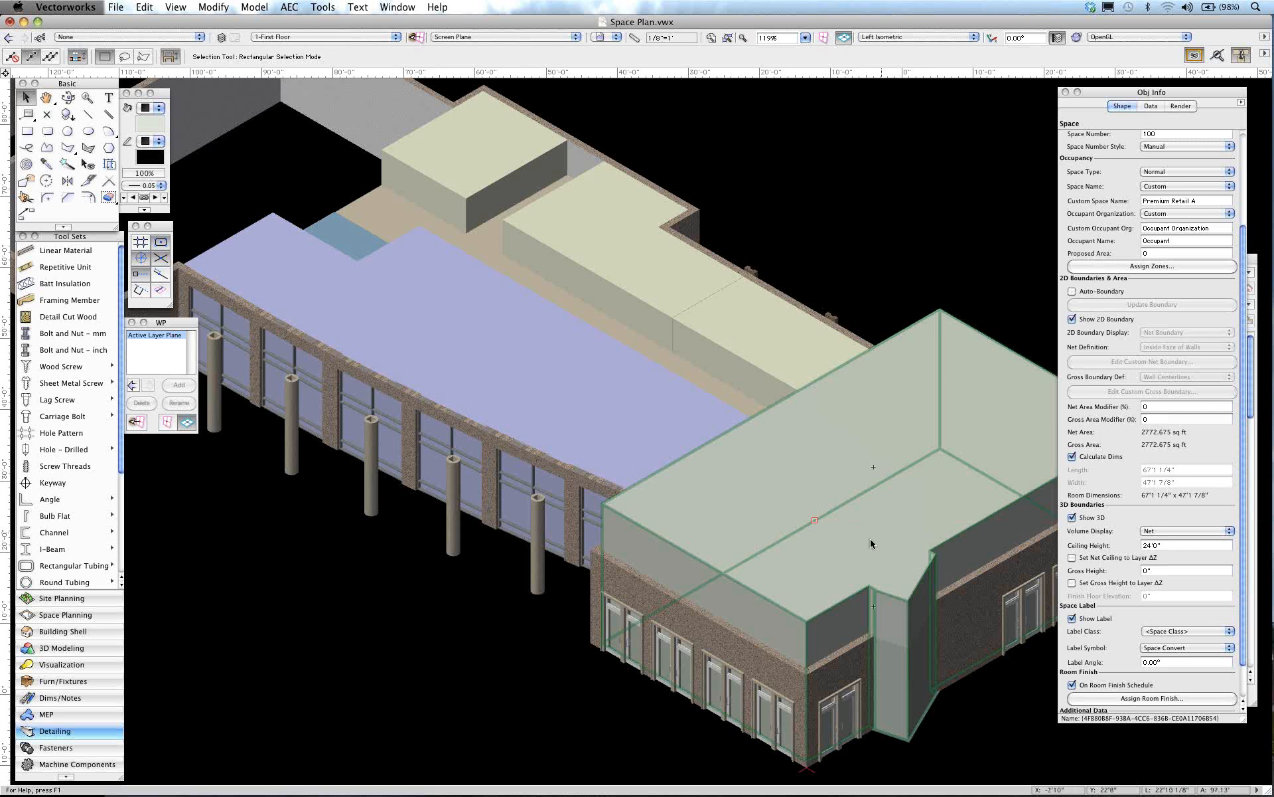
pyautogui.moveTo(816, 520); pyautogui.dragTo(838, 460)
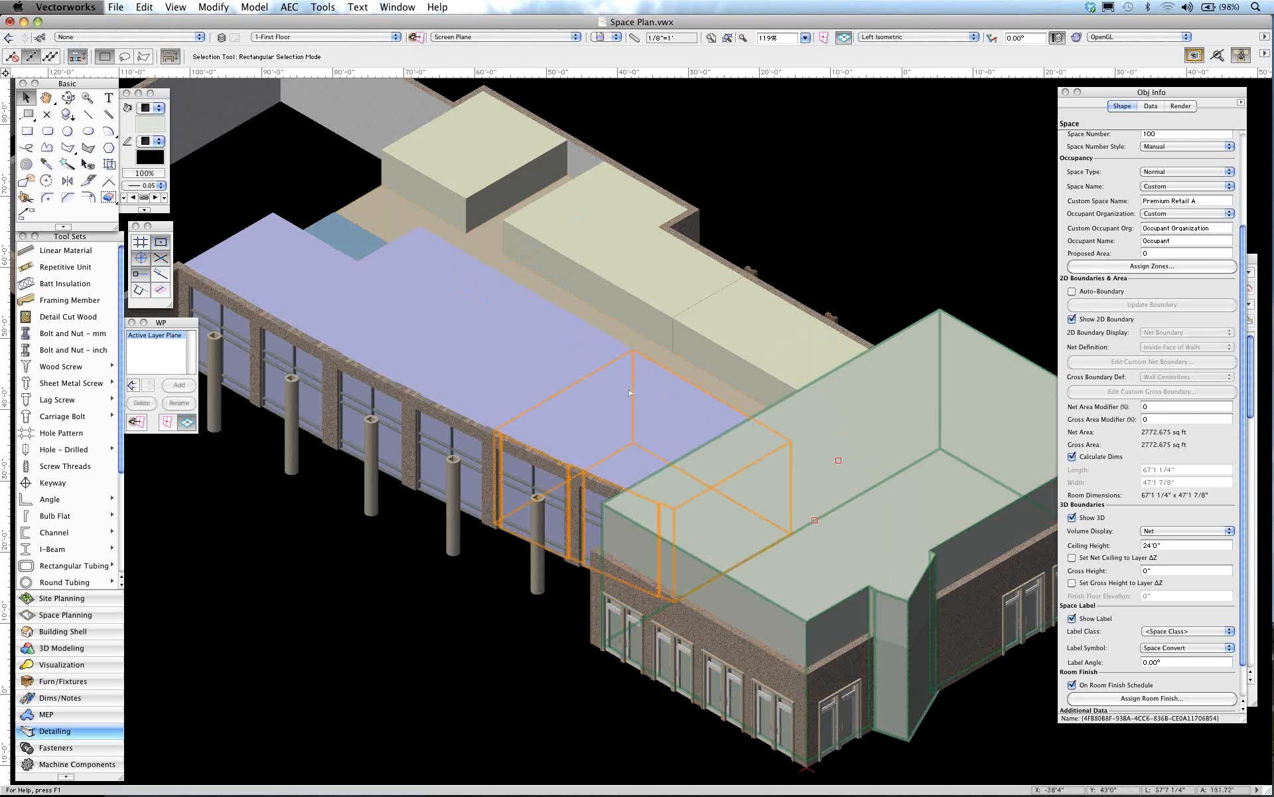
pyautogui.click(652, 362)
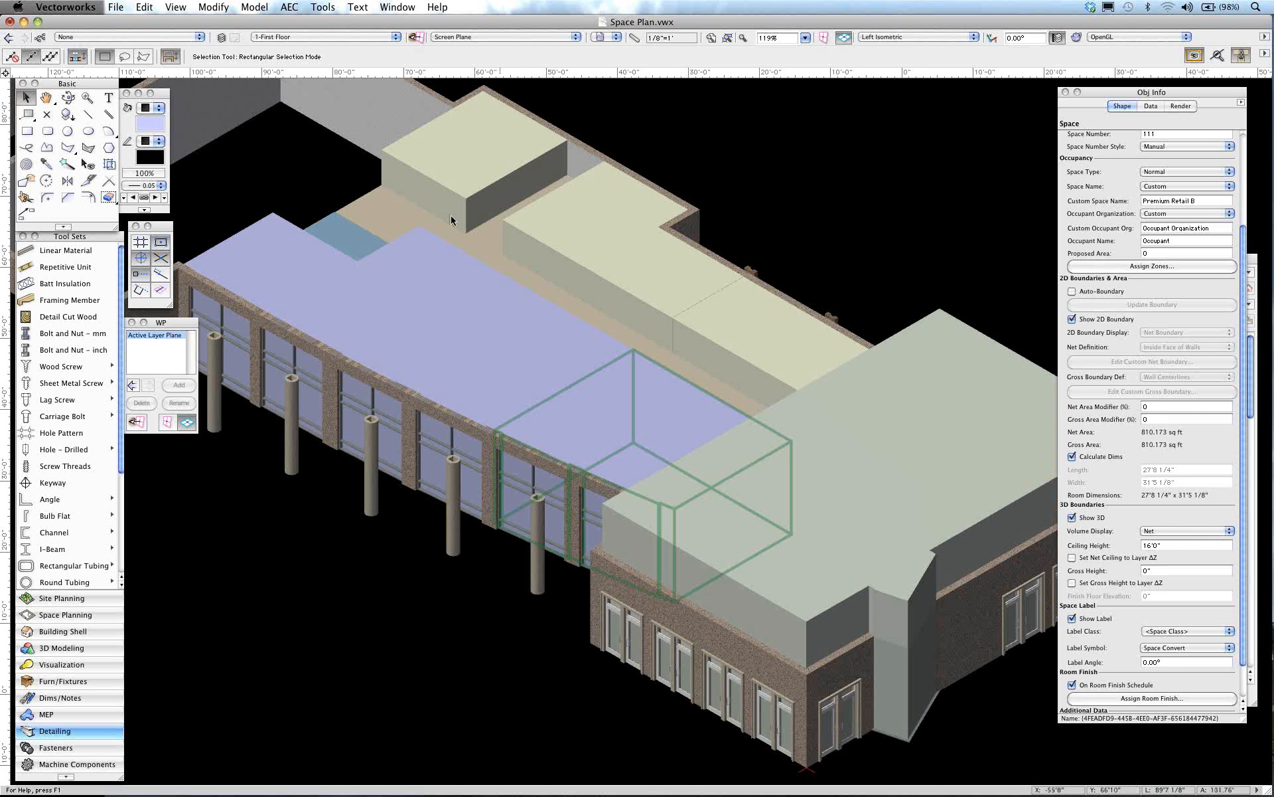
pyautogui.click(359, 200)
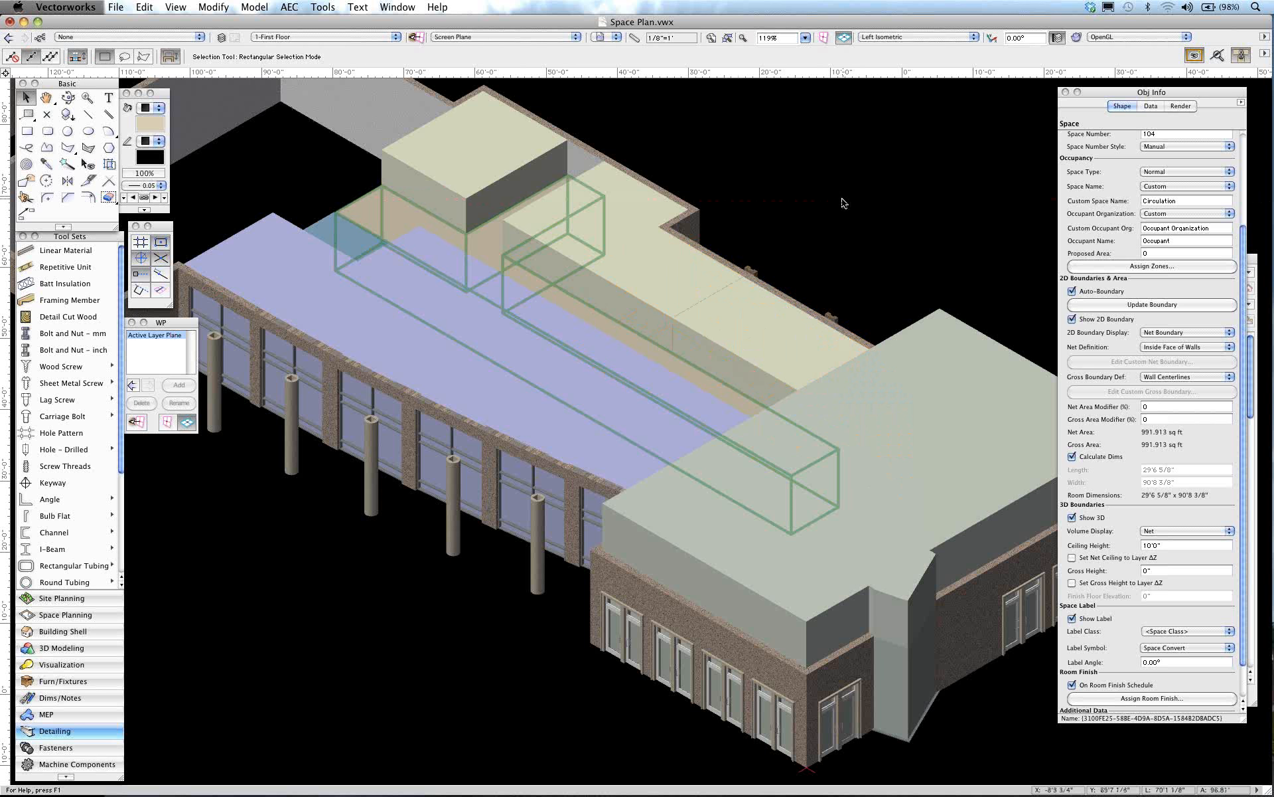
# Step: Return to the Top/Plan view, leaving empty drawing area beside the floor plan's office side
pyautogui.press('F5')
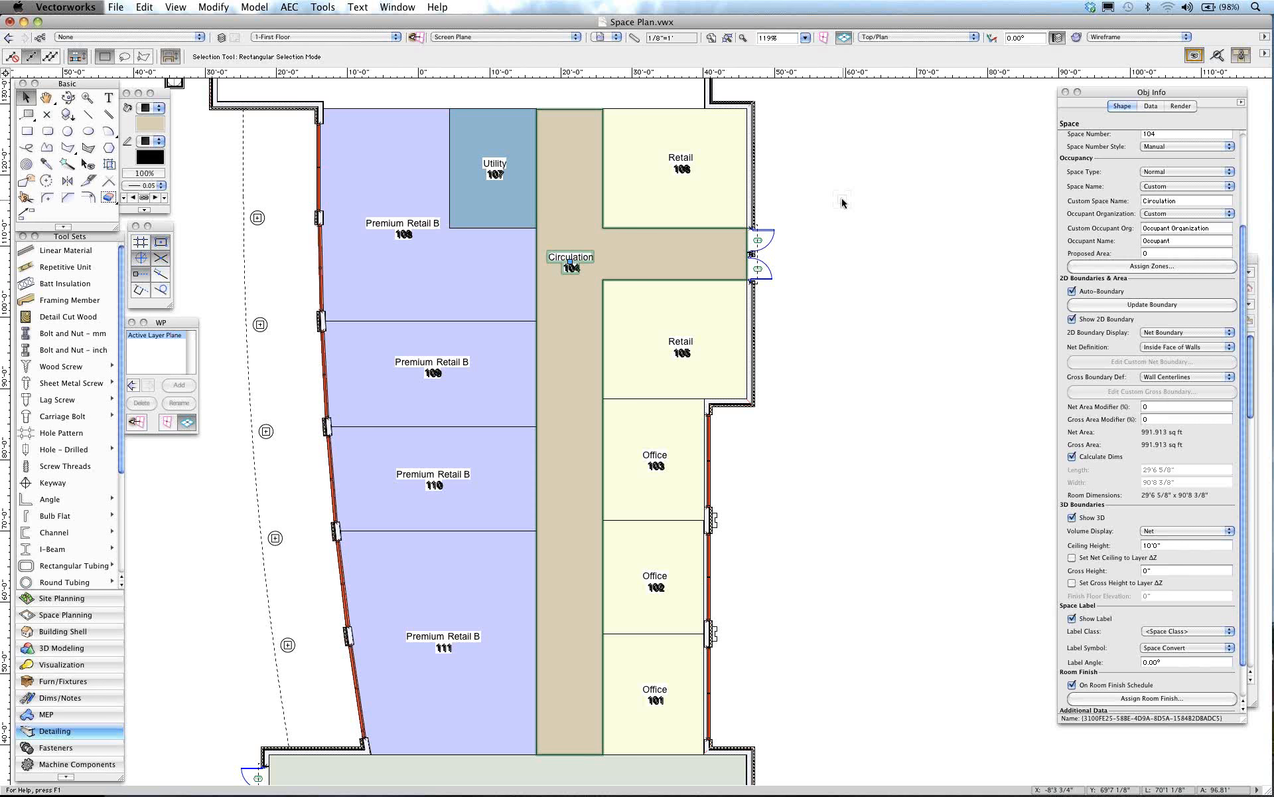
pyautogui.scroll(-3, 841, 201)
pyautogui.hscroll(5, 841, 201)
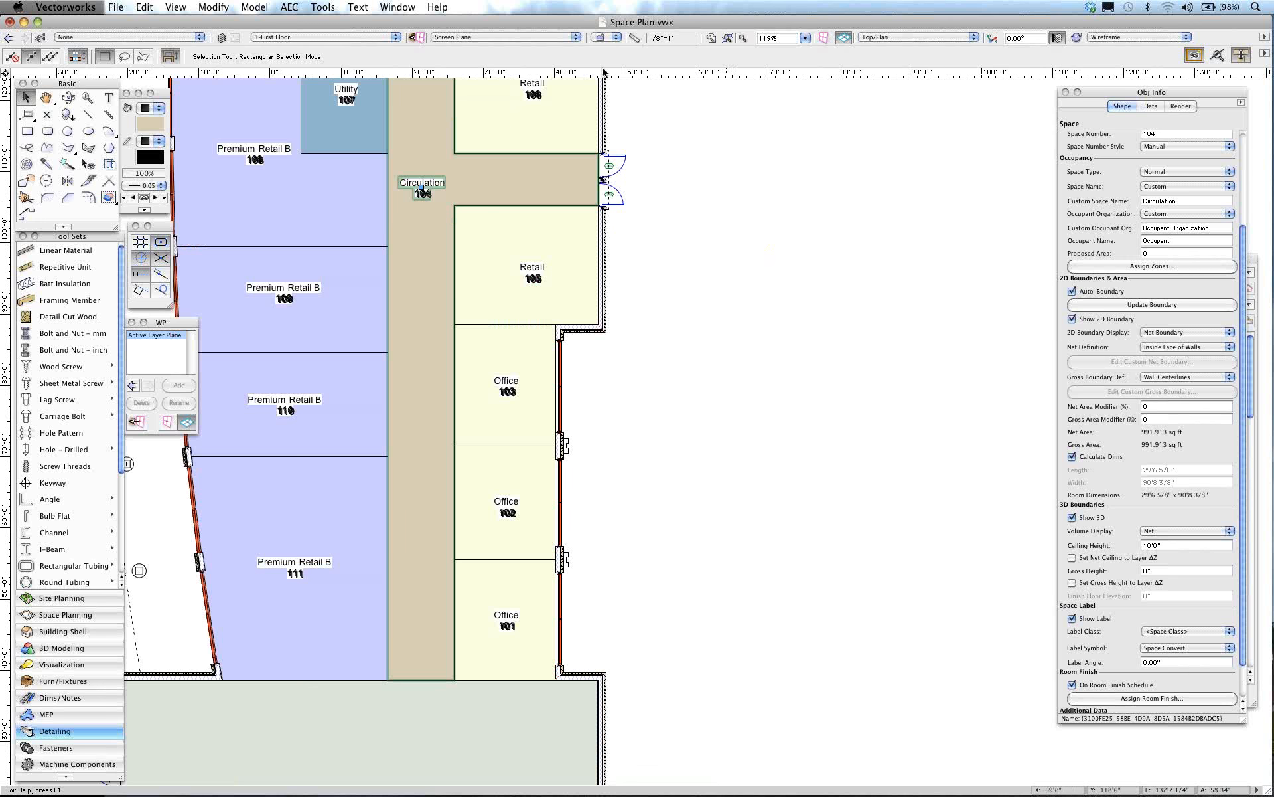
# Step: Start a new report listing objects with the Space record and remove all of its worksheet columns
pyautogui.click(324, 7)
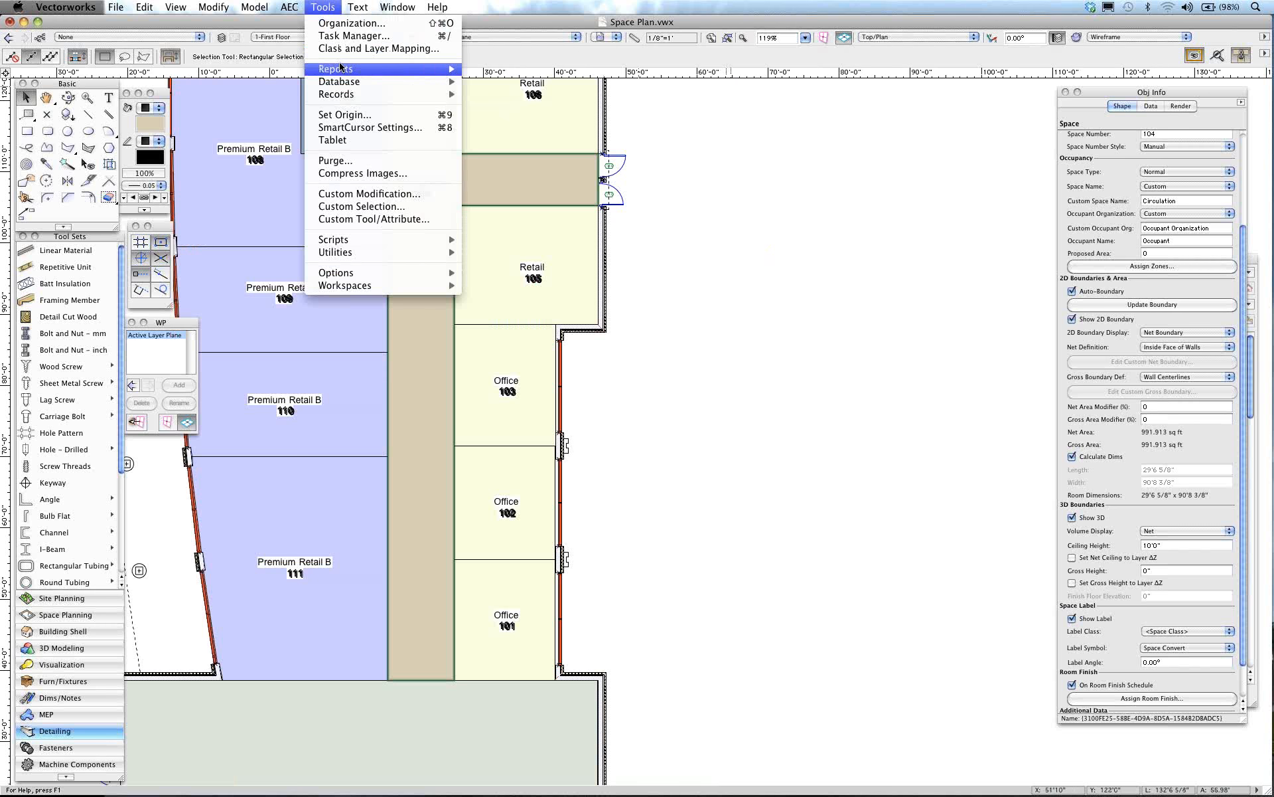
pyautogui.moveTo(342, 69)
pyautogui.click(503, 71)
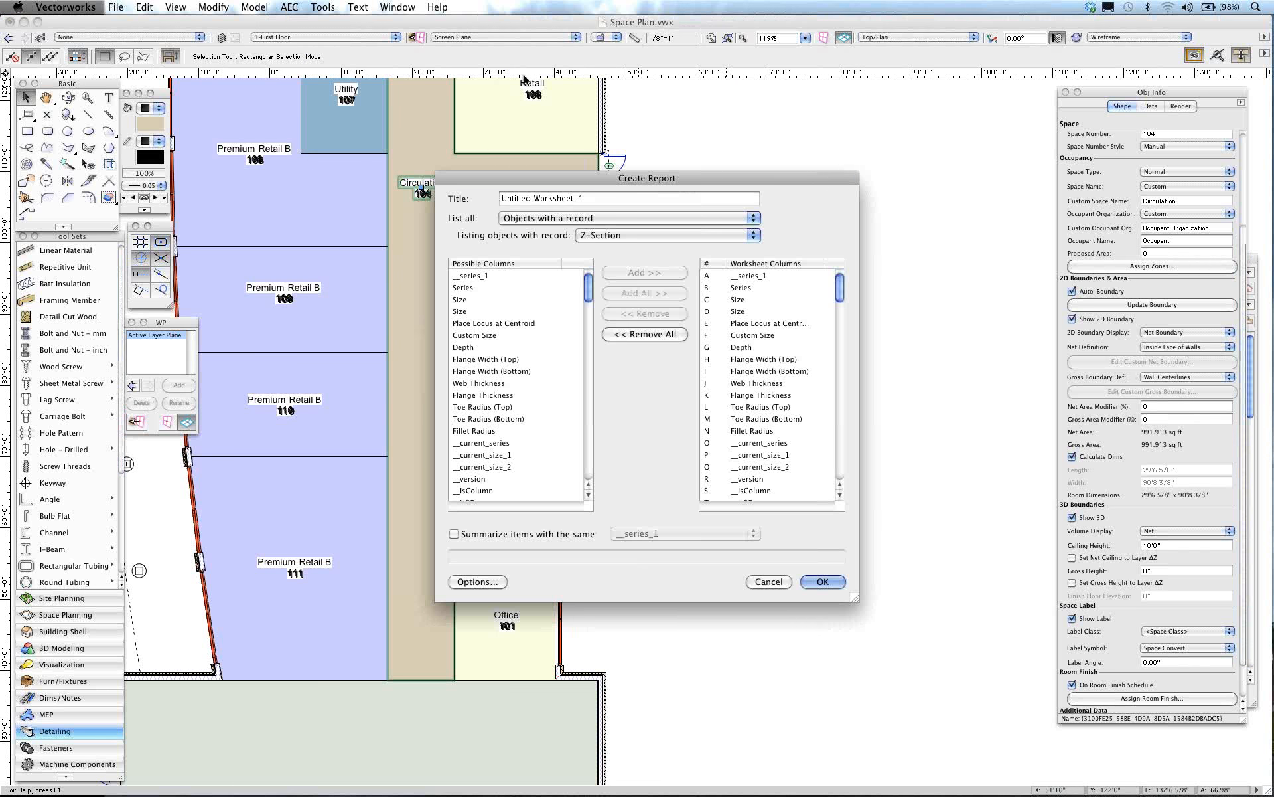
pyautogui.click(650, 235)
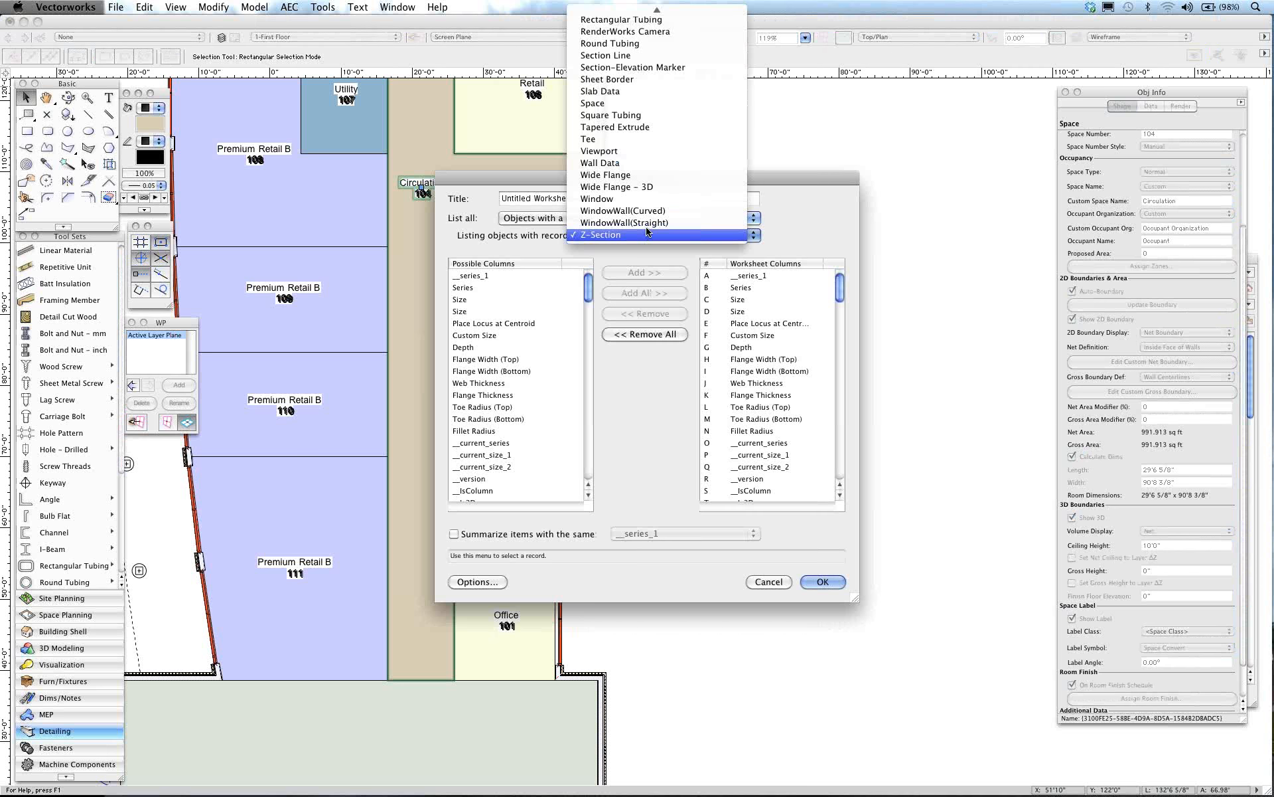
pyautogui.click(597, 105)
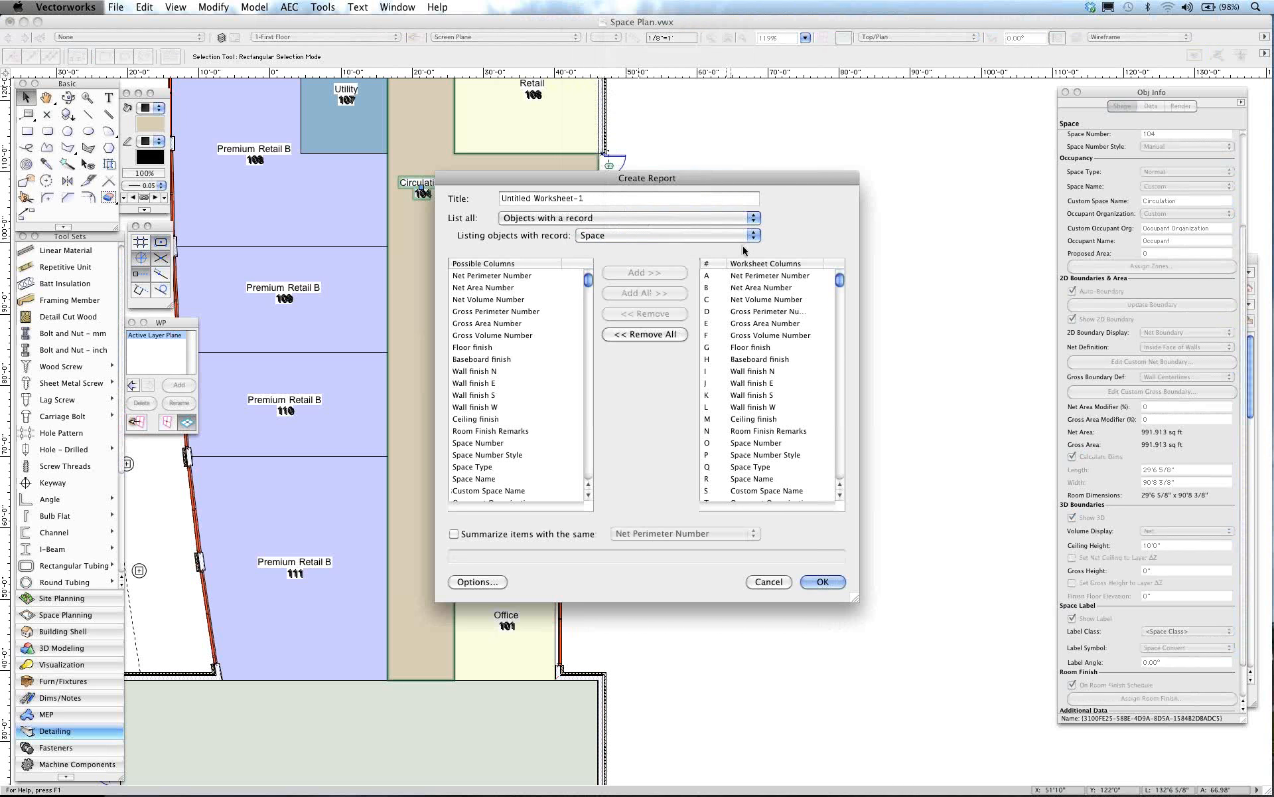
pyautogui.click(652, 336)
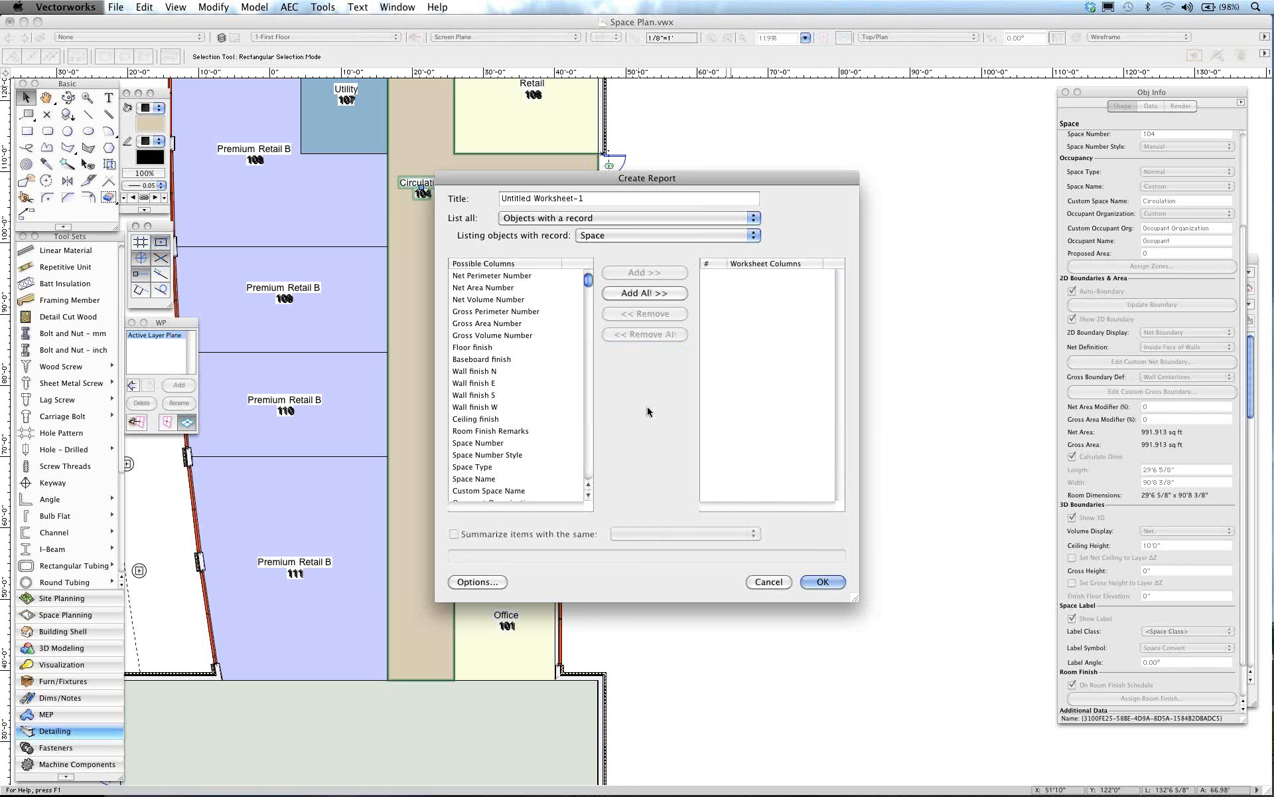
# Step: Add Space Number and Custom Space Name as the report's first two worksheet columns
pyautogui.click(485, 443)
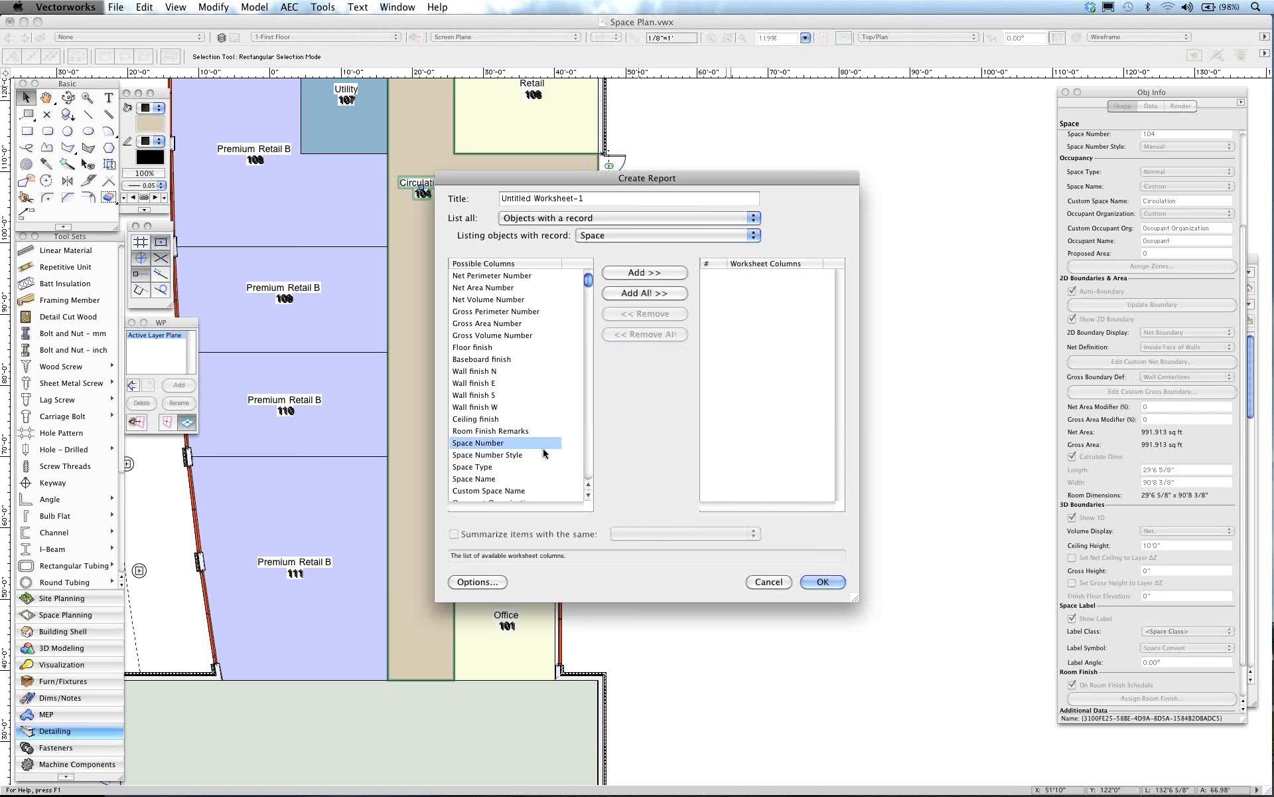
pyautogui.click(515, 492)
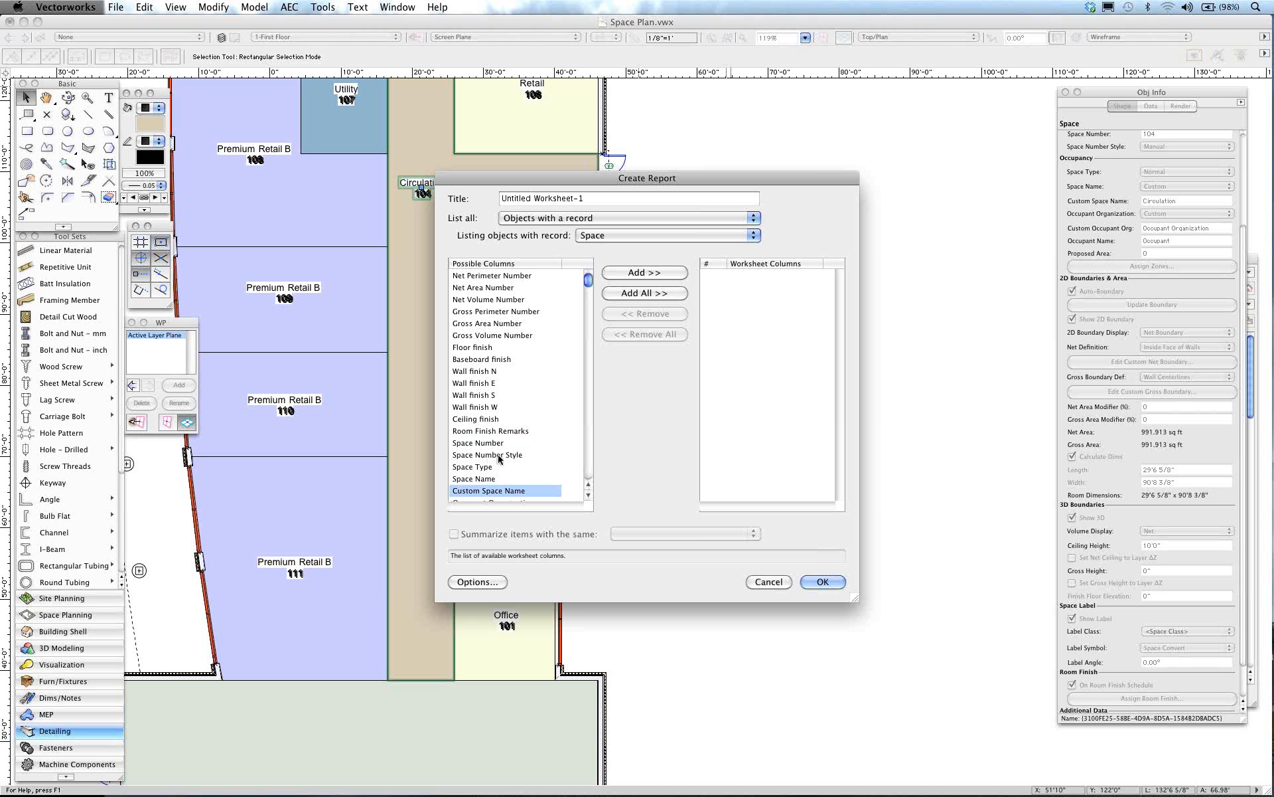
pyautogui.click(482, 442)
pyautogui.click(648, 272)
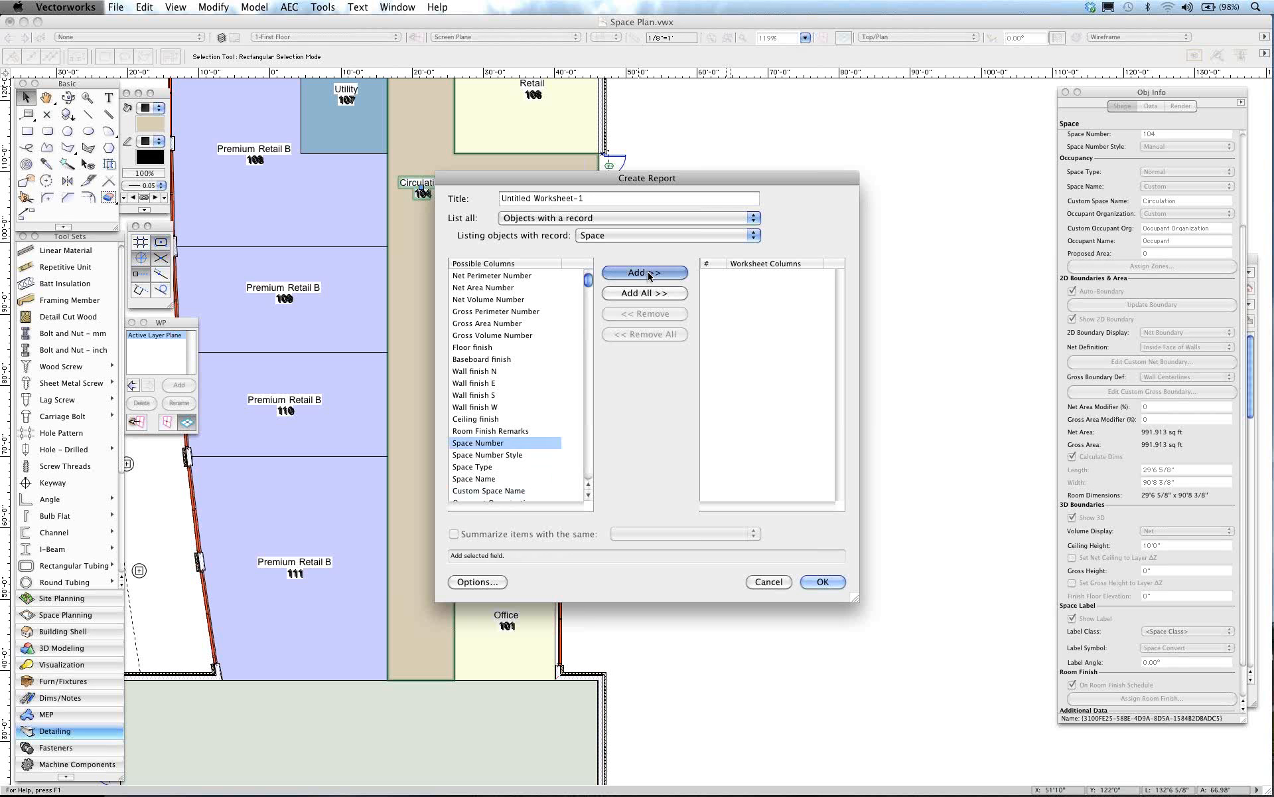
pyautogui.click(506, 491)
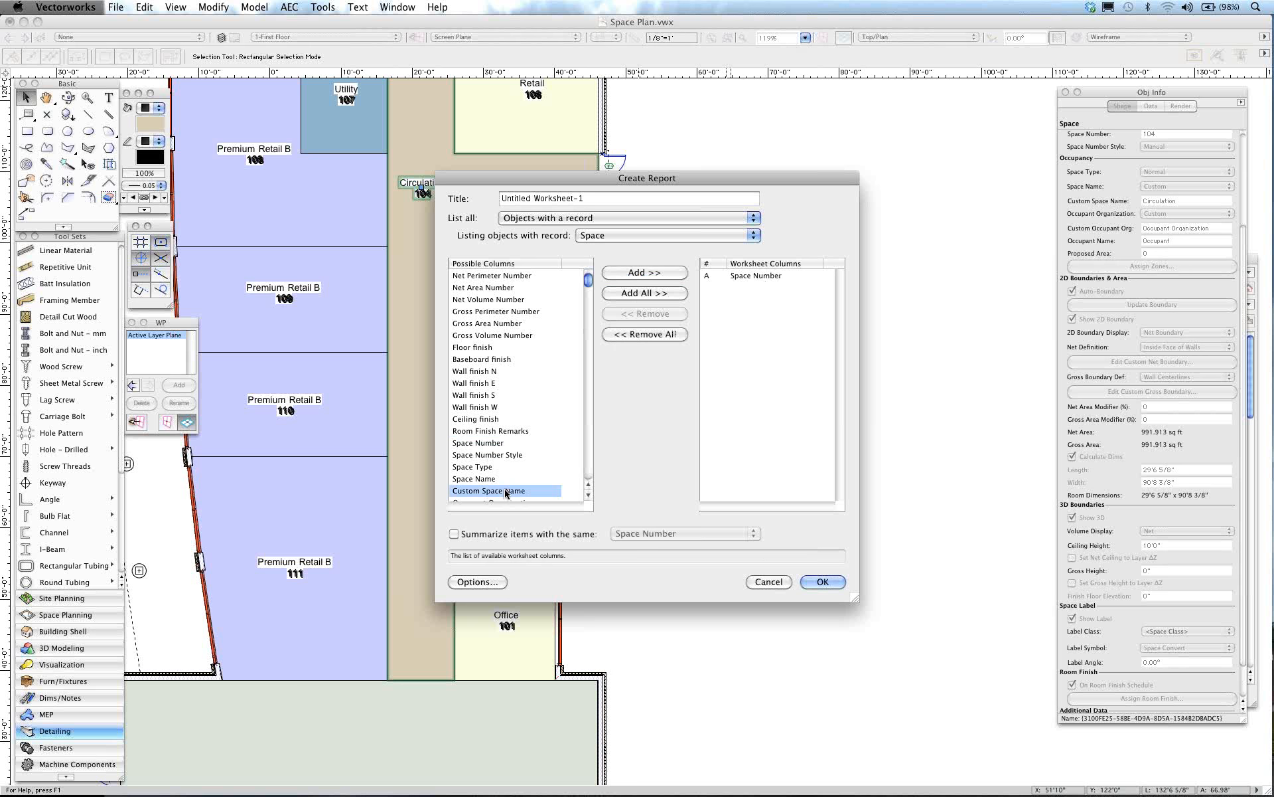
pyautogui.click(634, 274)
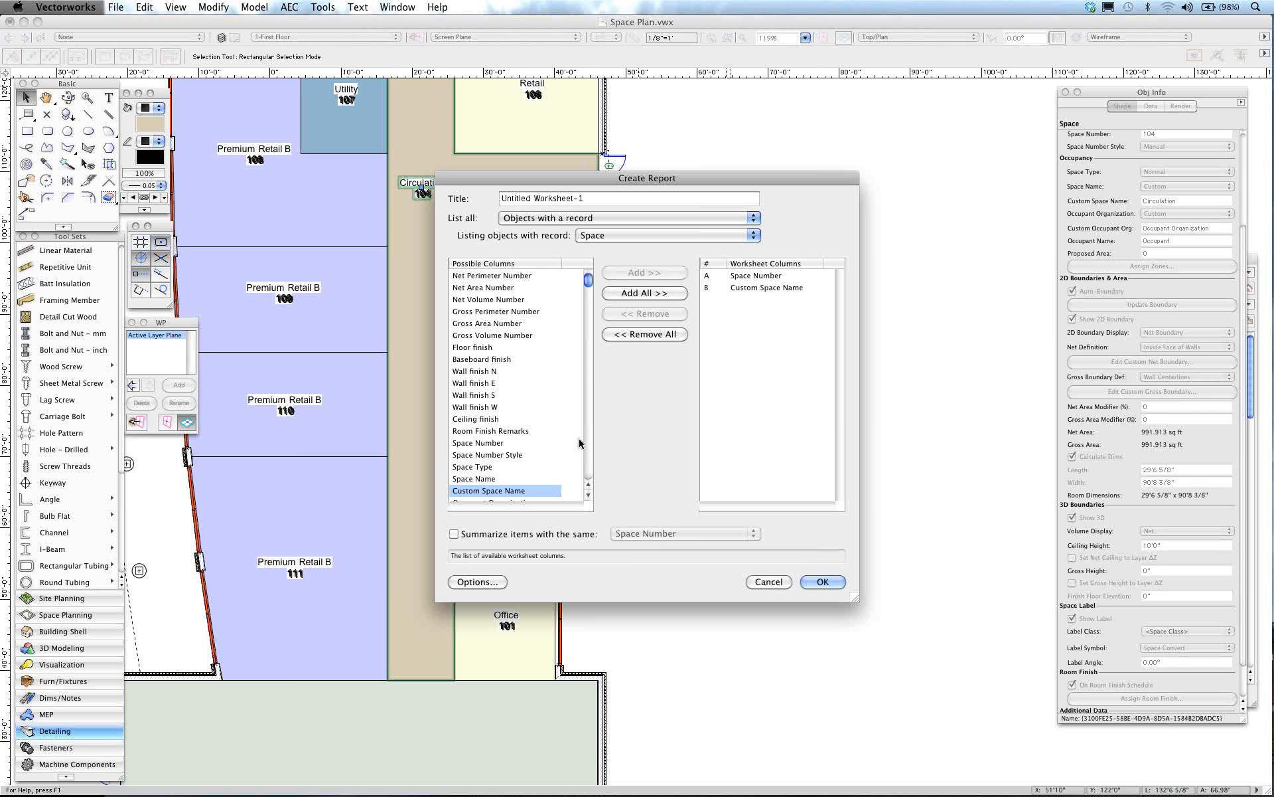
# Step: Add Net Area and Net Volume as the third and fourth report columns and create the worksheet
pyautogui.scroll(-5, 574, 443)
pyautogui.scroll(-4, 574, 443)
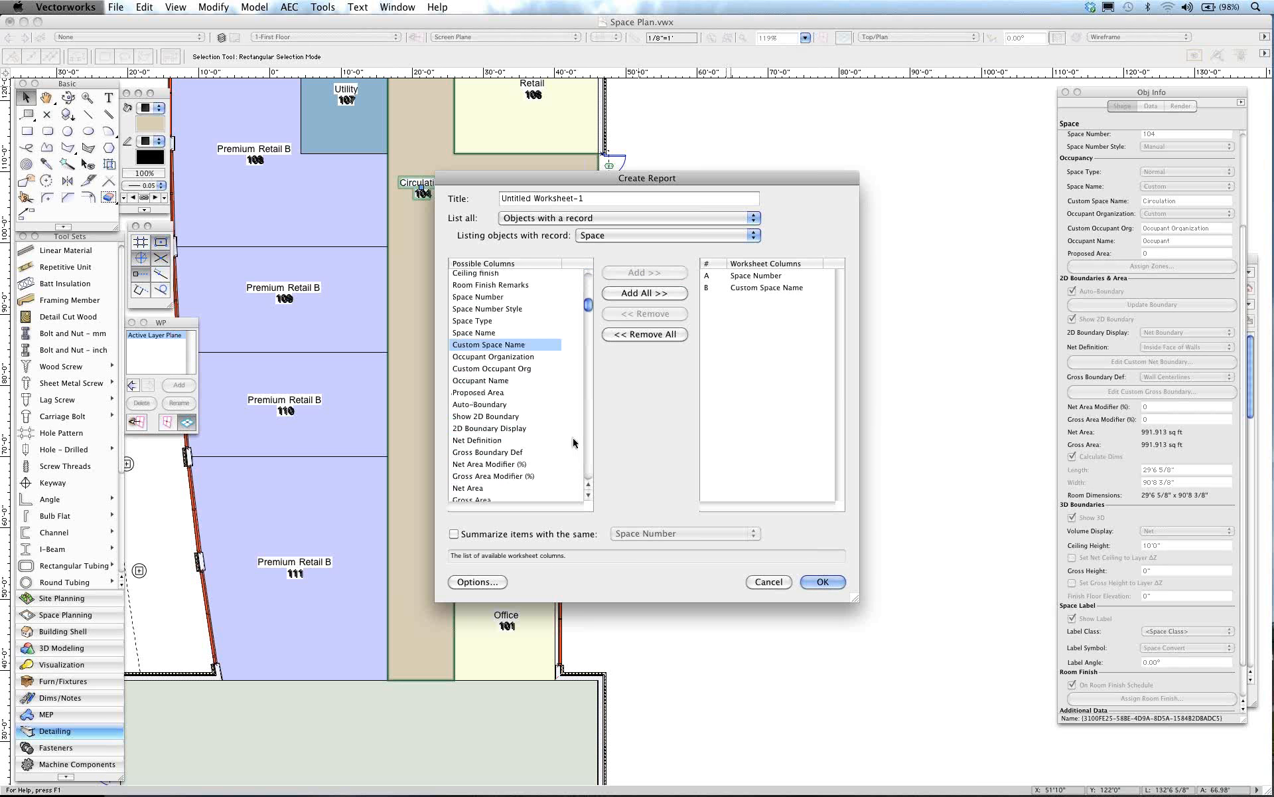
pyautogui.click(479, 436)
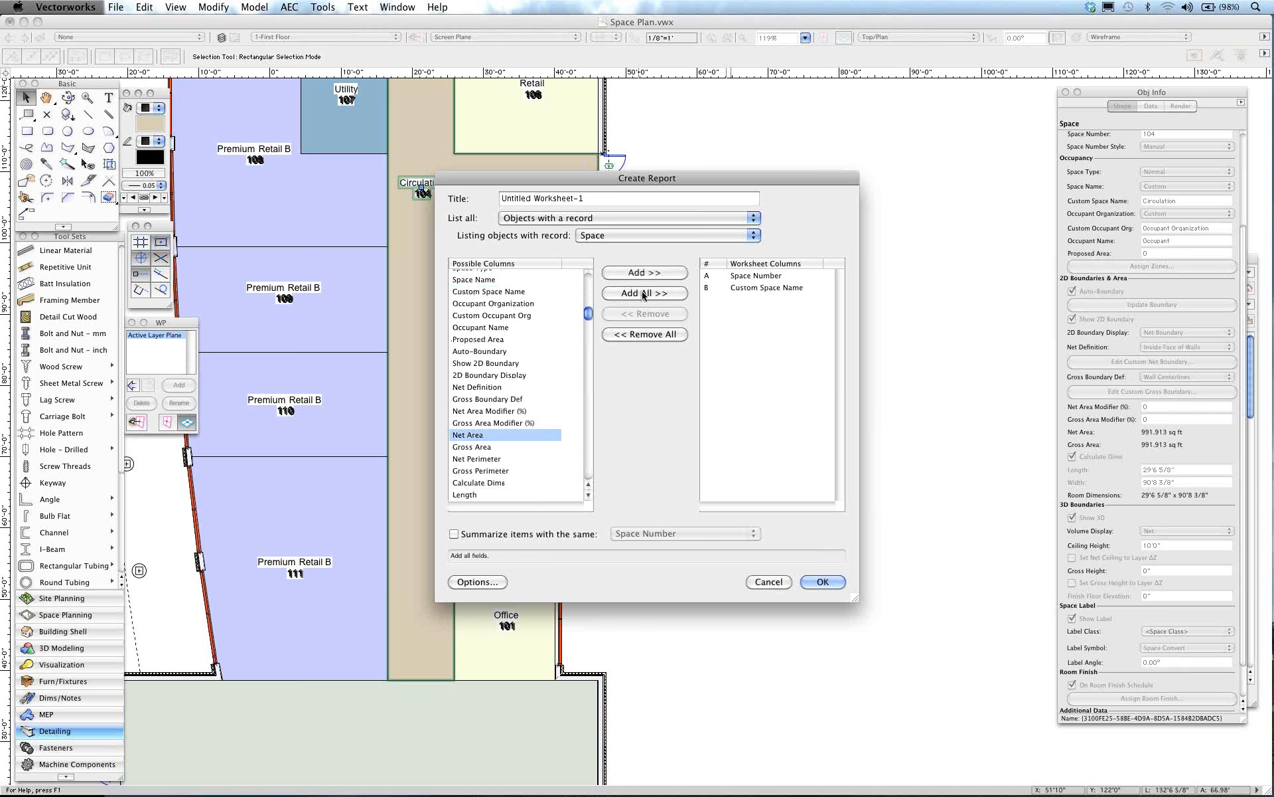
pyautogui.click(645, 272)
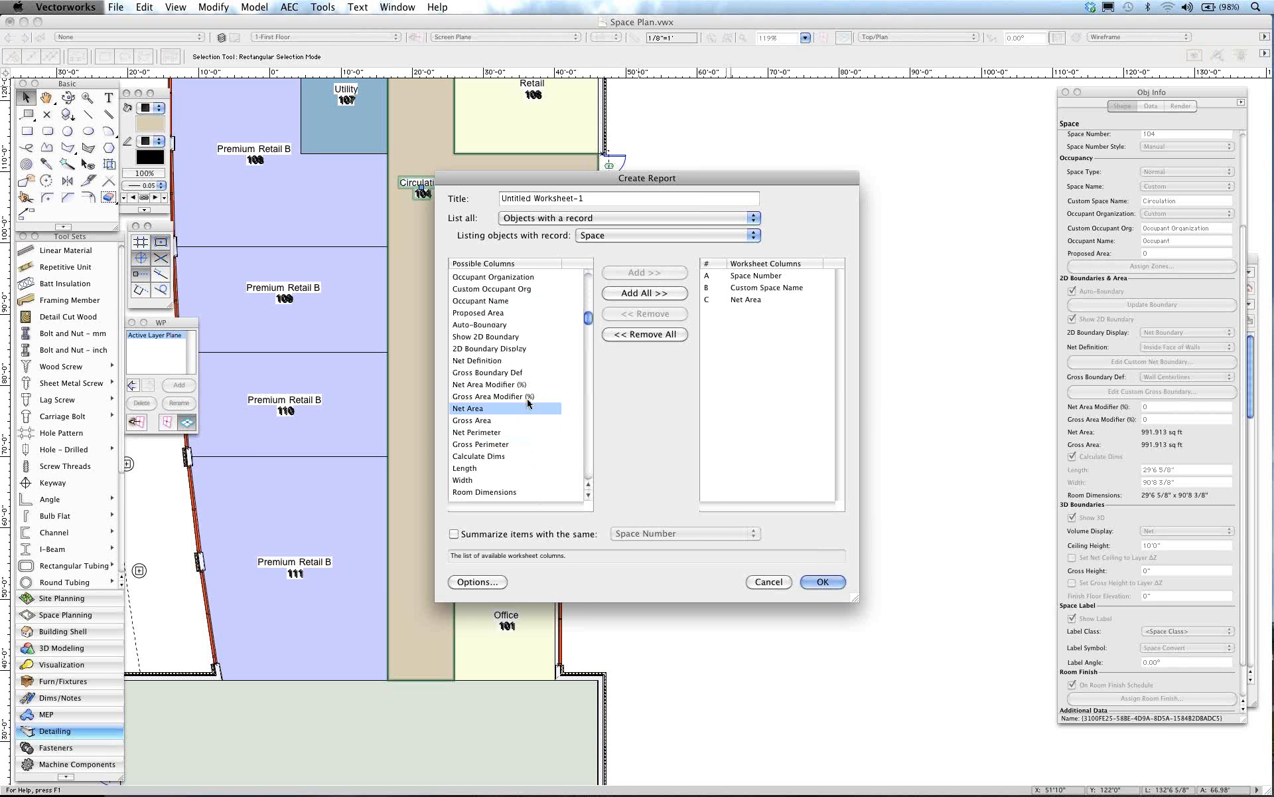
pyautogui.scroll(-3, 529, 402)
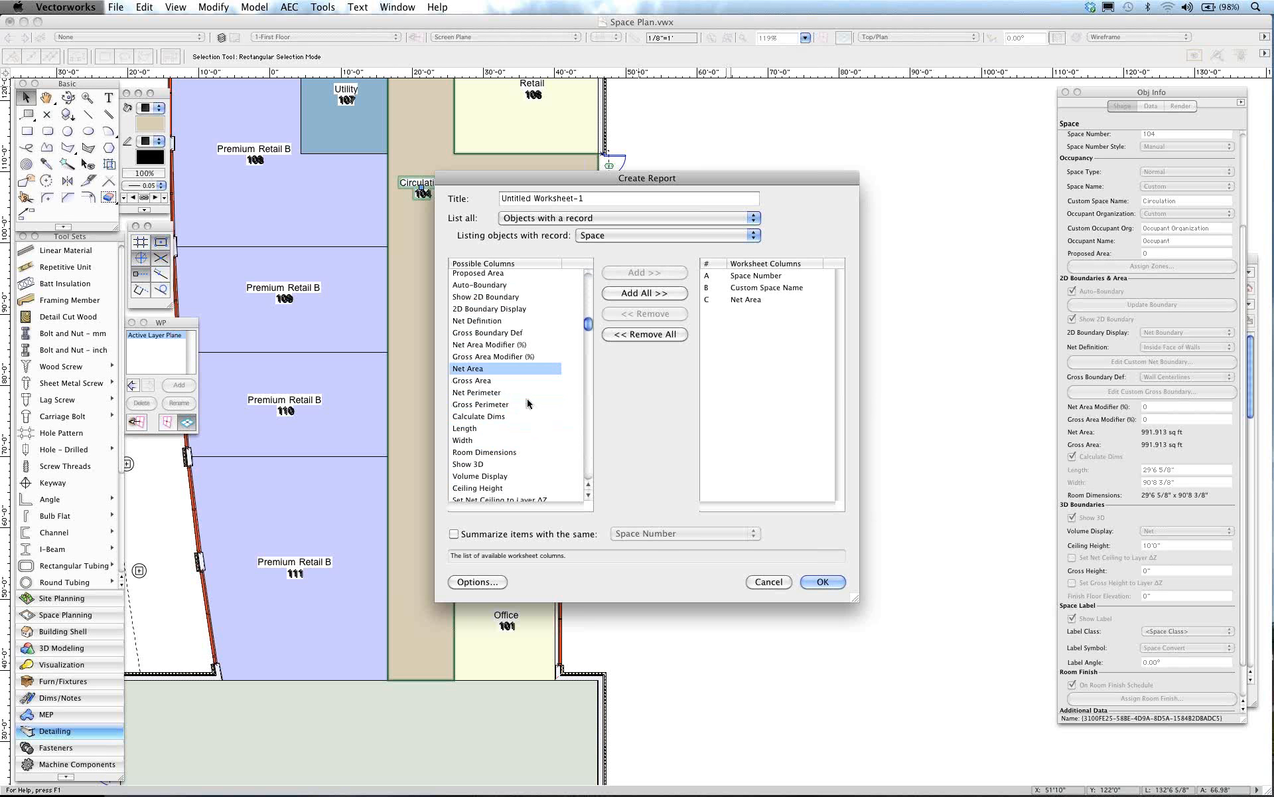
pyautogui.scroll(-4, 529, 403)
pyautogui.scroll(-1, 527, 402)
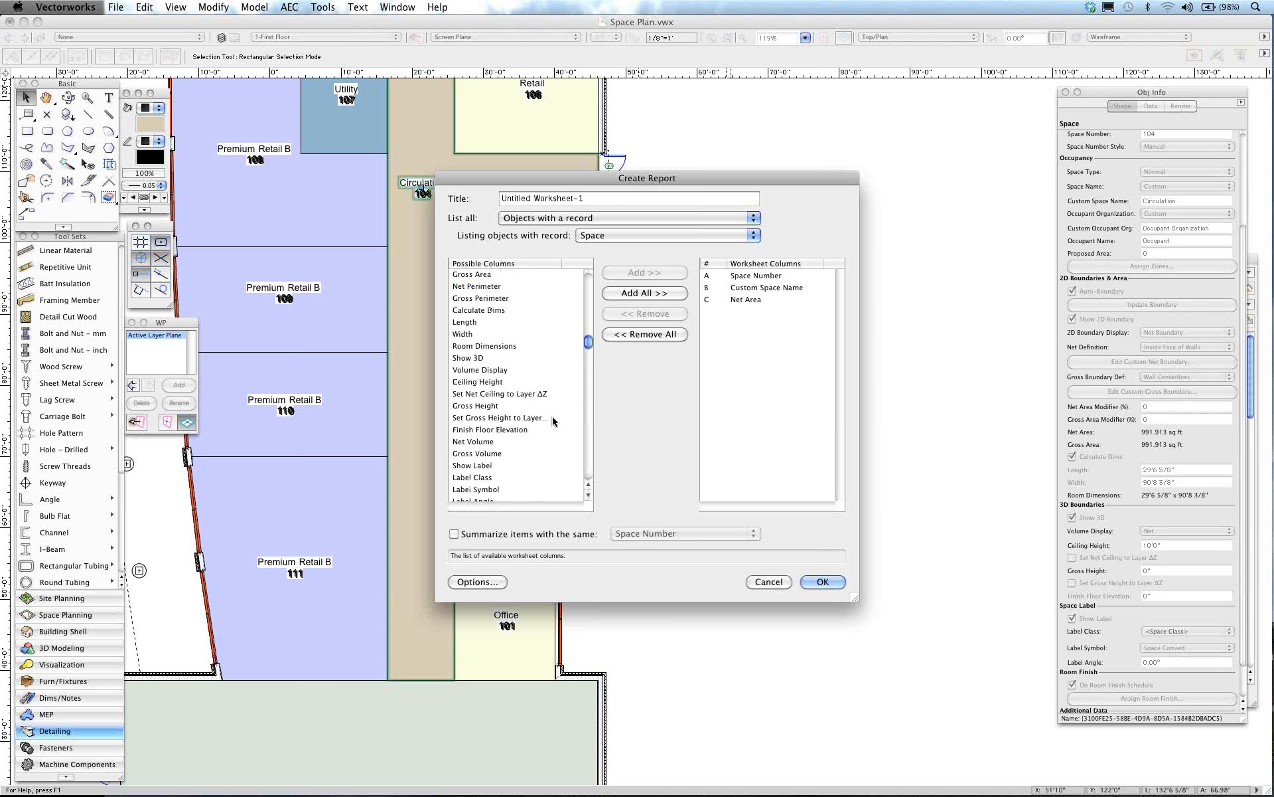
pyautogui.click(475, 442)
pyautogui.click(640, 277)
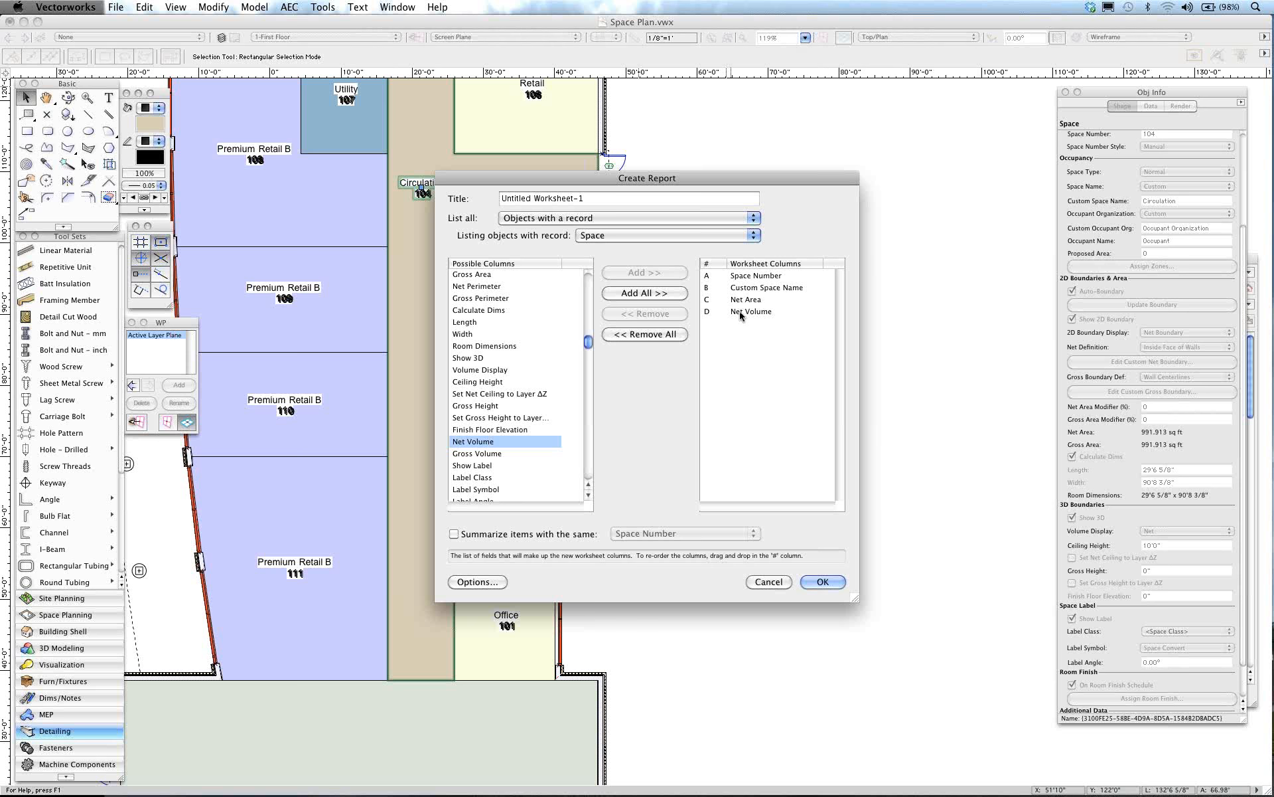
pyautogui.click(821, 583)
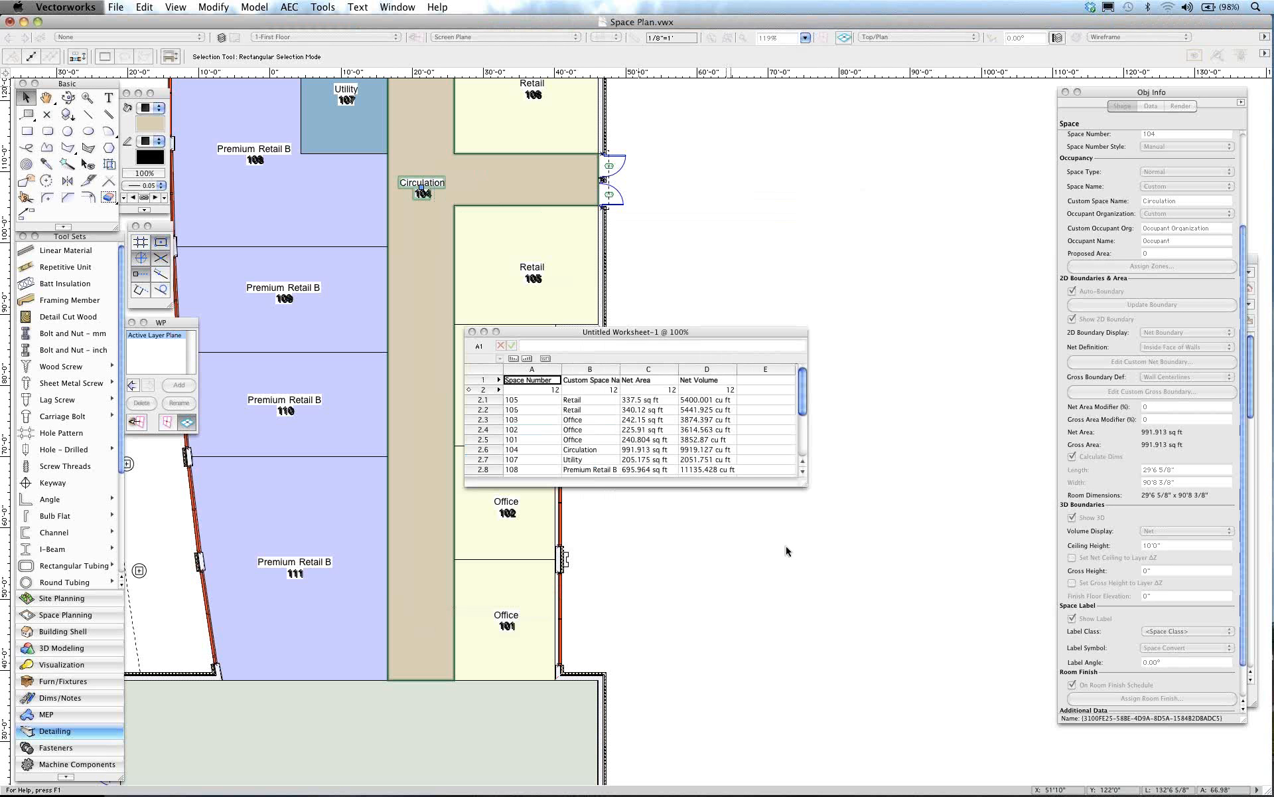
# Step: Place the worksheet window over the empty drawing area beside the offices and enlarge it to show all rows
pyautogui.moveTo(741, 331)
pyautogui.mouseDown()
pyautogui.moveTo(883, 243)
pyautogui.moveTo(909, 243)
pyautogui.mouseUp()
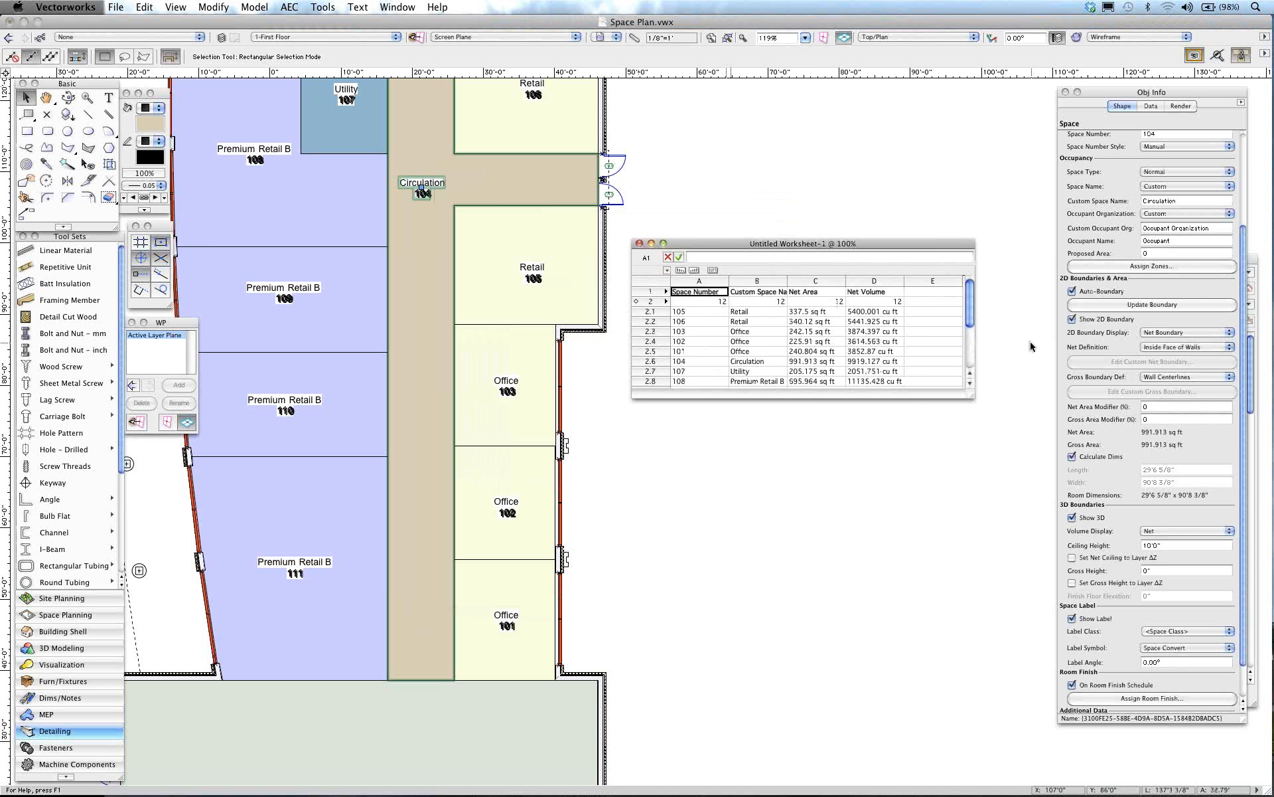
pyautogui.moveTo(1031, 343); pyautogui.dragTo(989, 340, button='middle')
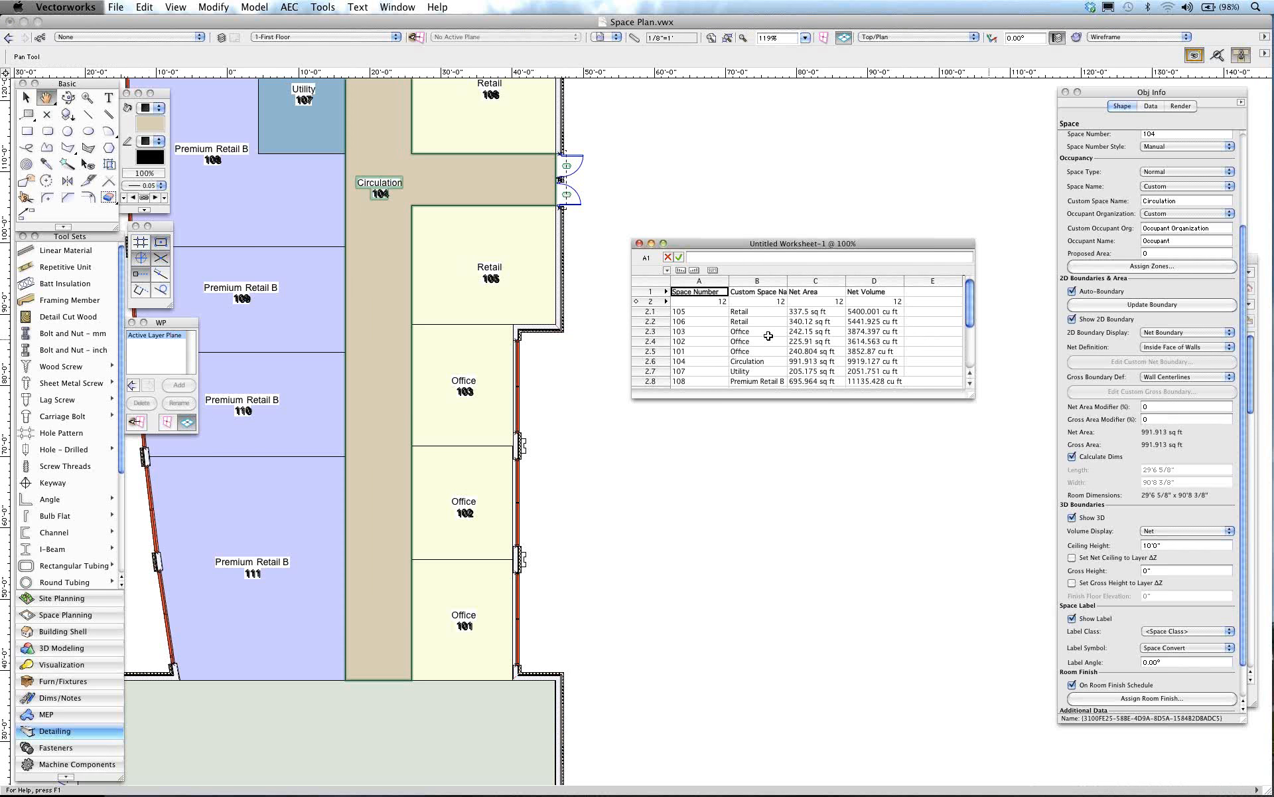
pyautogui.moveTo(769, 335); pyautogui.dragTo(744, 335, button='middle')
pyautogui.moveTo(907, 246); pyautogui.dragTo(699, 224)
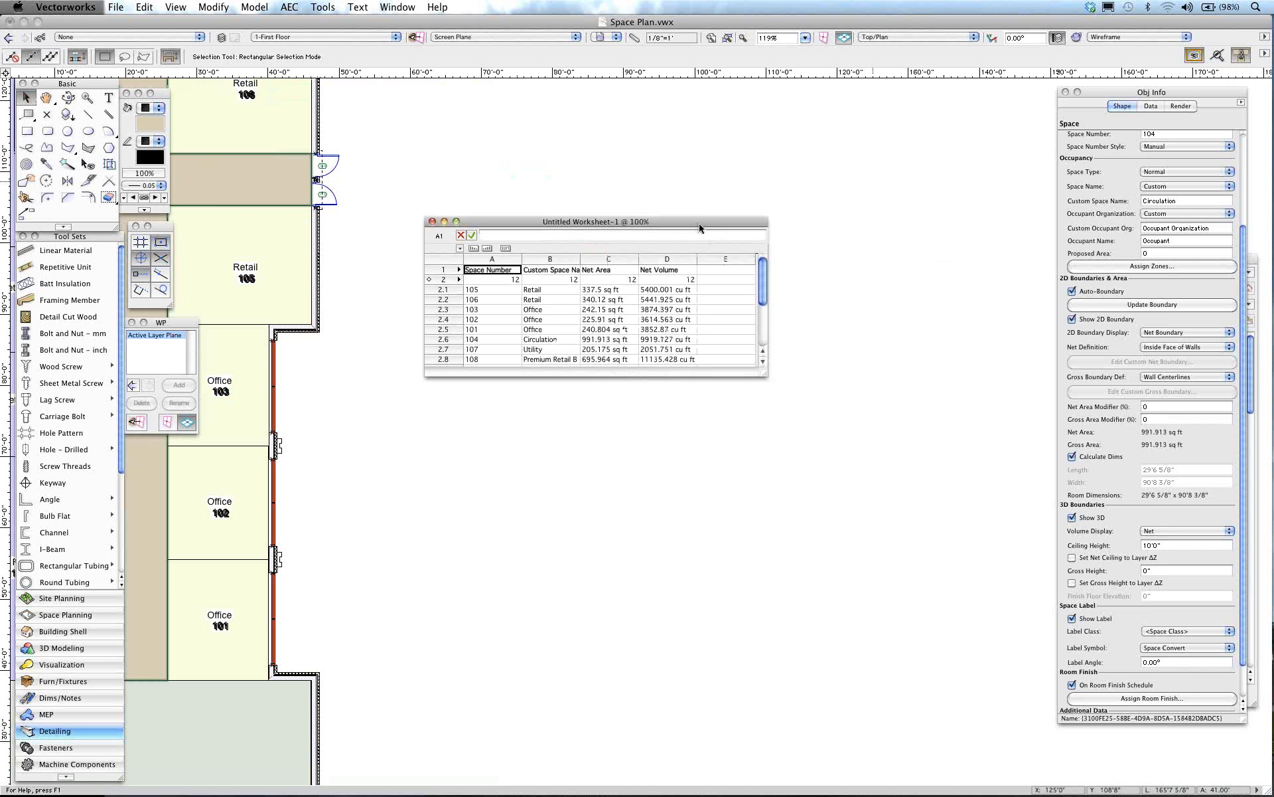
pyautogui.moveTo(878, 552); pyautogui.dragTo(888, 562)
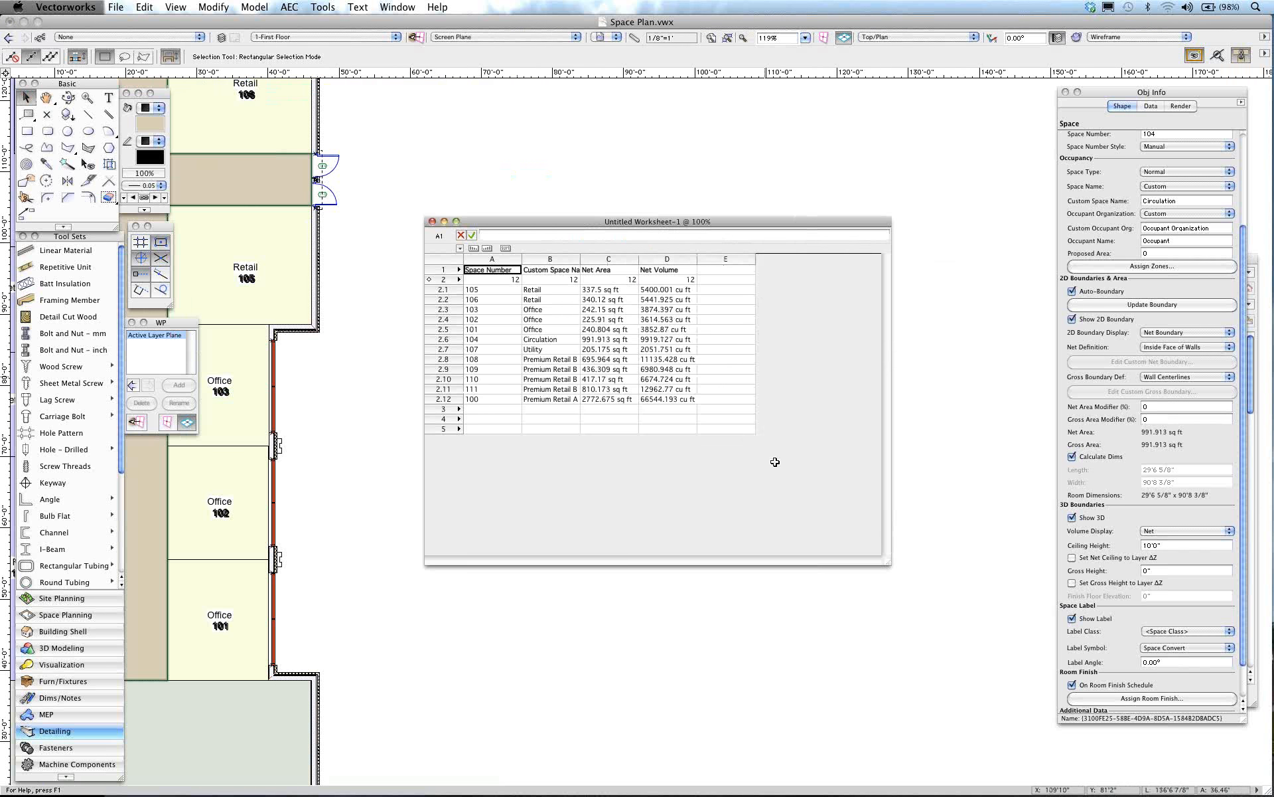
# Step: Sort the worksheet's database rows by Space Number in ascending order
pyautogui.scroll(1, 687, 418)
pyautogui.scroll(-2, 687, 418)
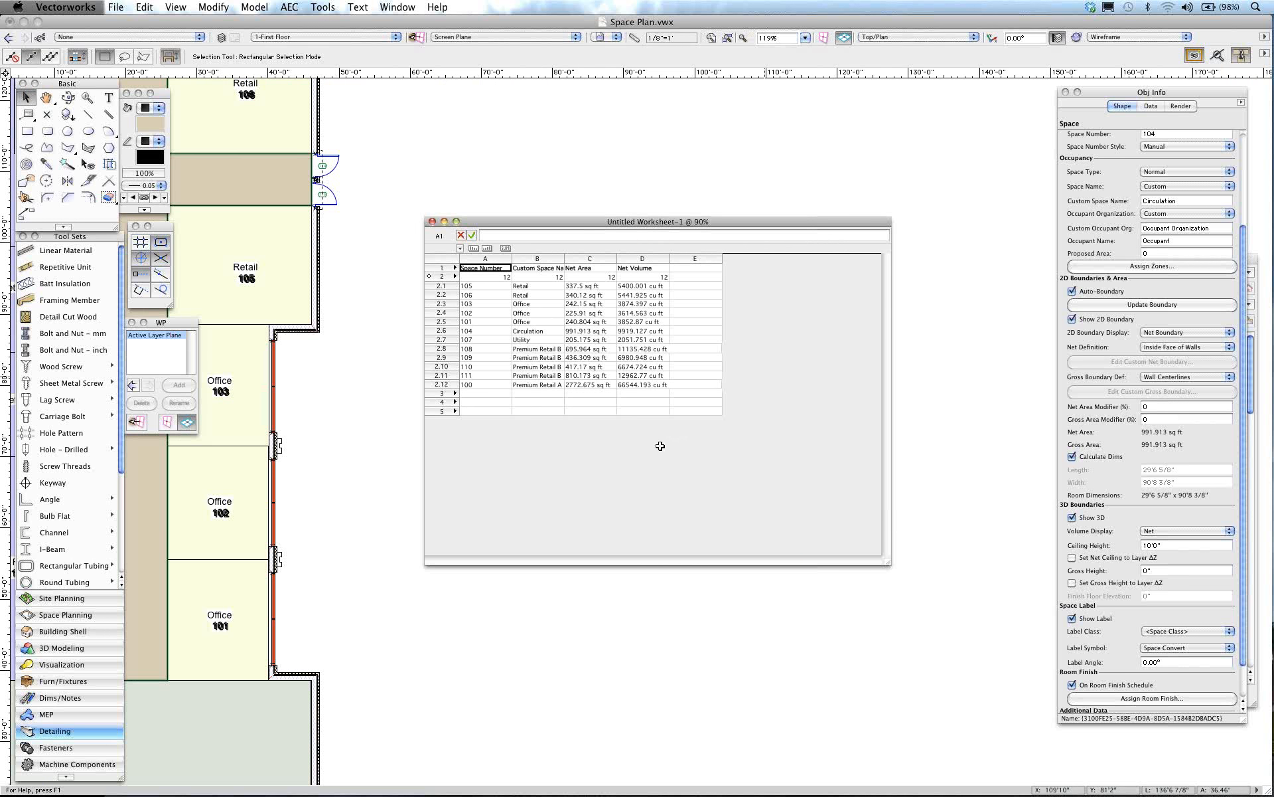
pyautogui.scroll(4, 656, 453)
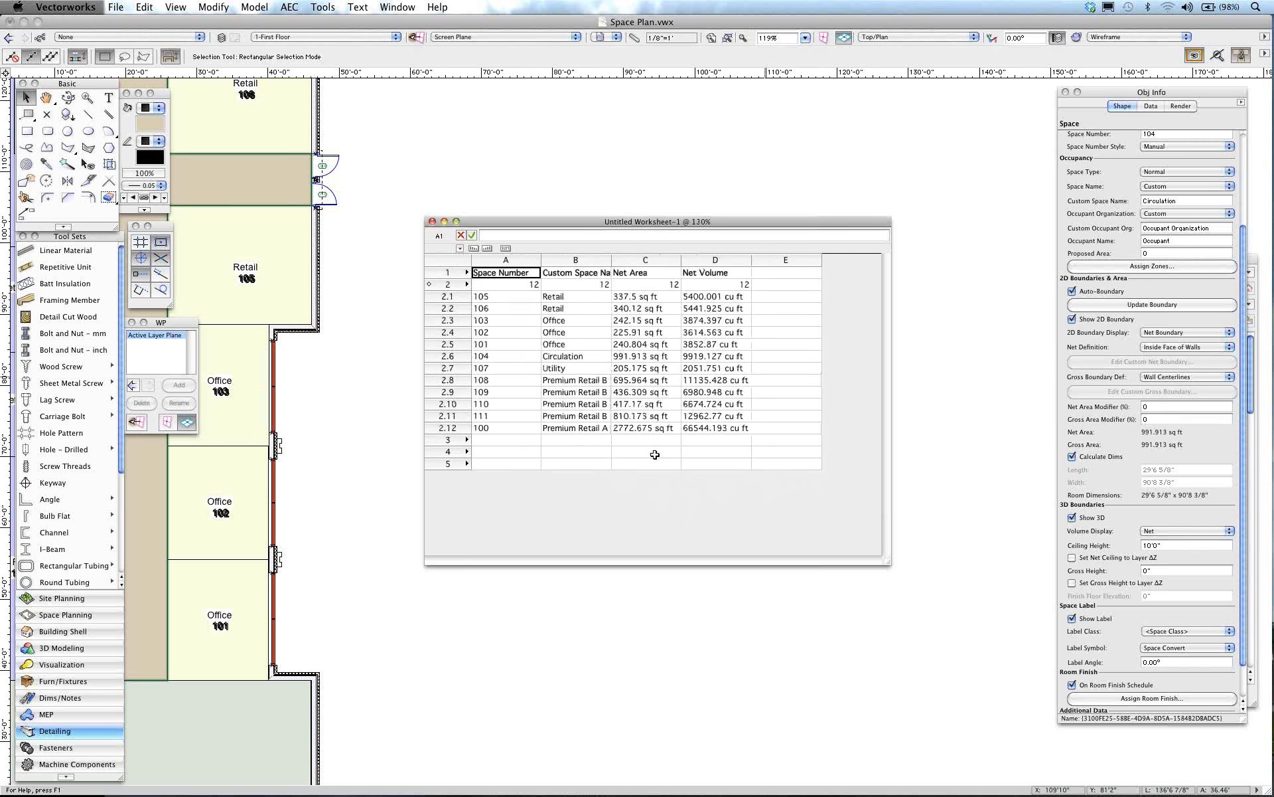
pyautogui.scroll(1, 655, 454)
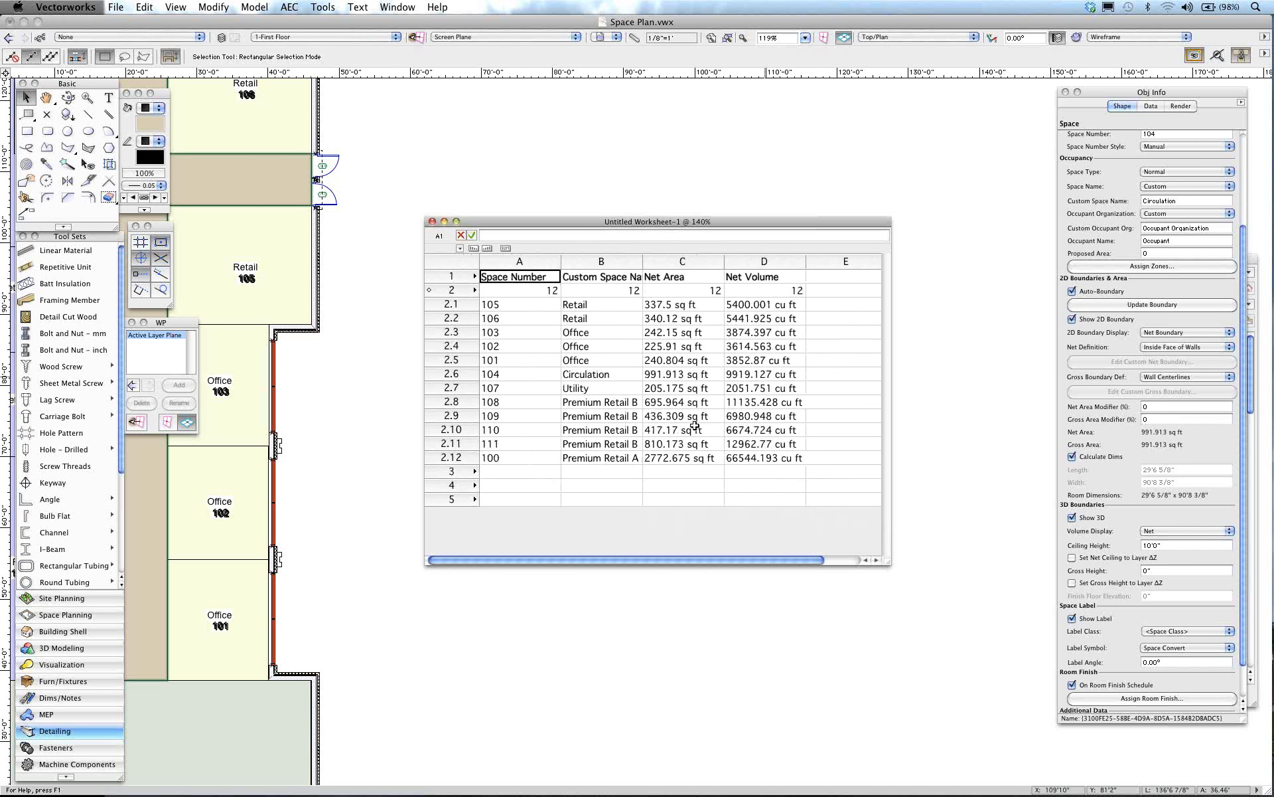
pyautogui.scroll(-4, 693, 422)
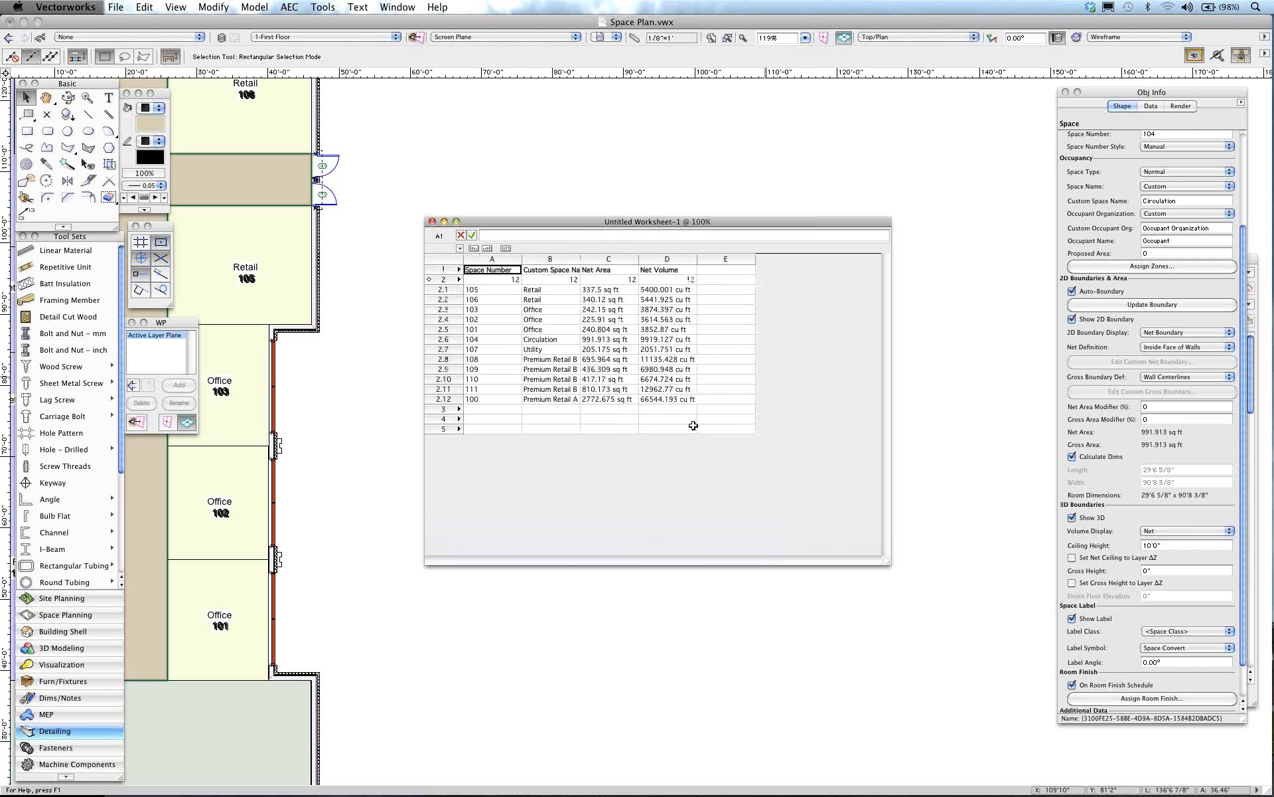
pyautogui.scroll(4, 690, 423)
pyautogui.scroll(1, 690, 423)
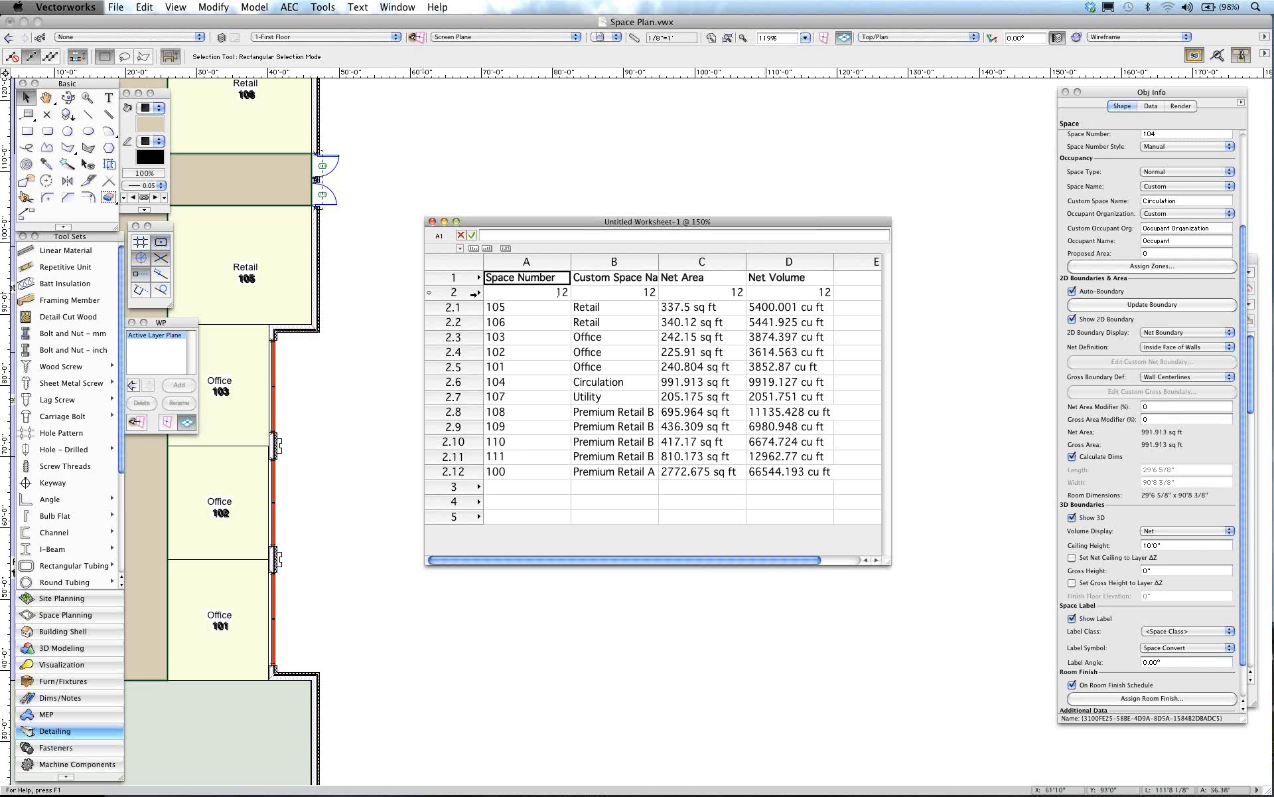
pyautogui.click(465, 293)
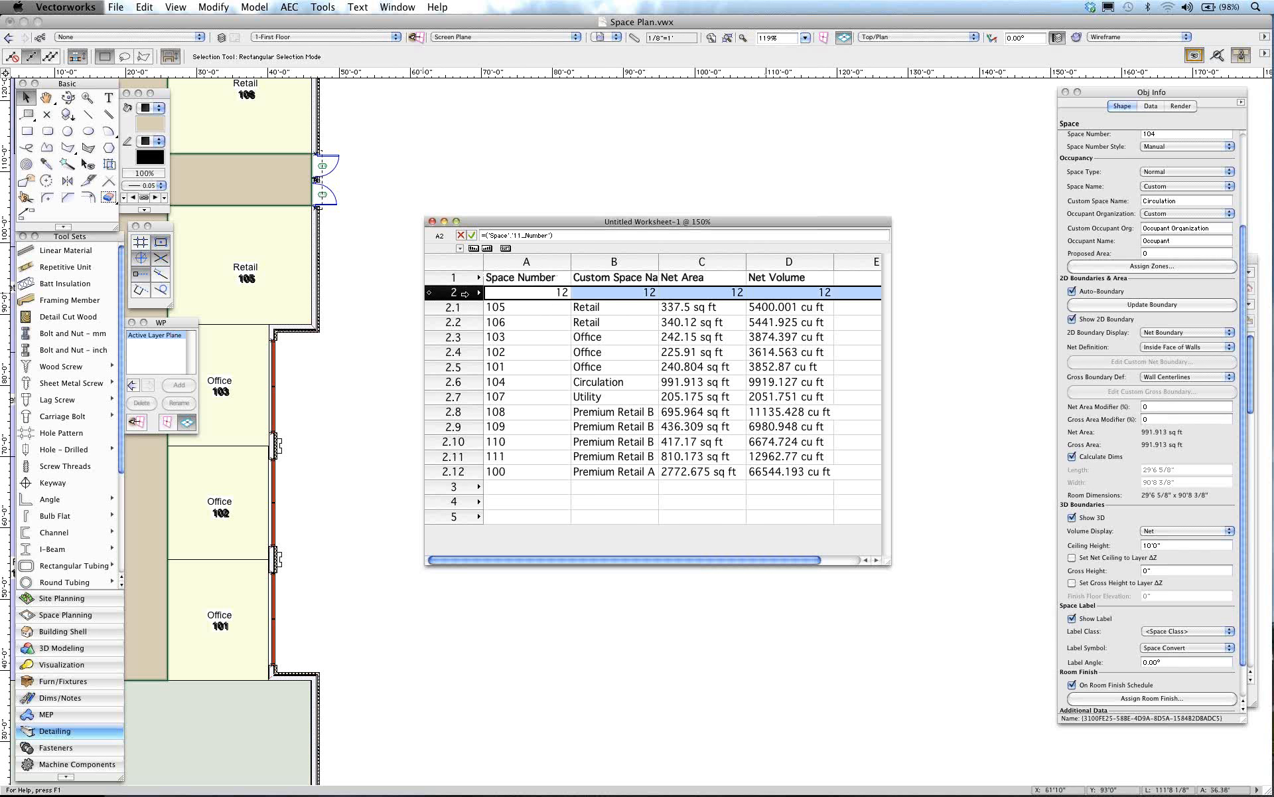
pyautogui.click(510, 264)
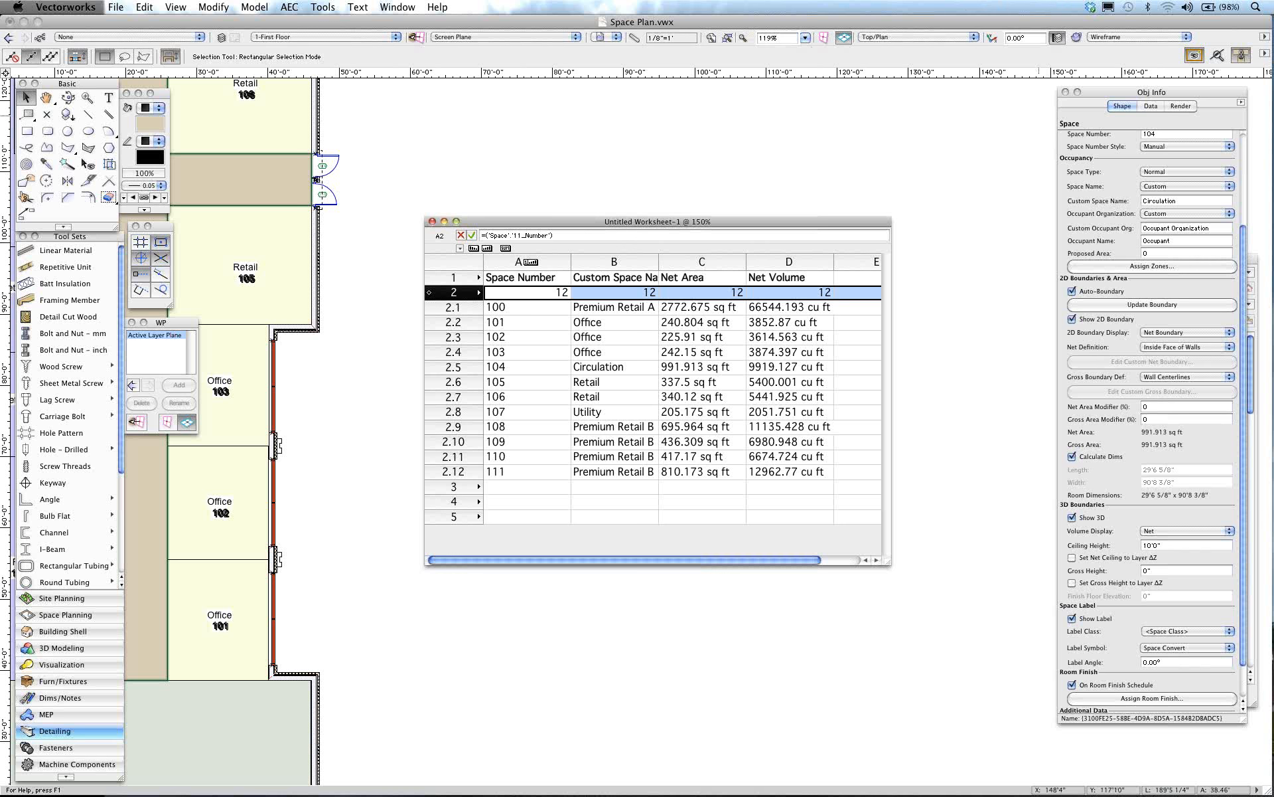
# Step: Switch to System Preferences, raise the Sound input volume of the USB headset to nearly maximum, and close the preferences
pyautogui.click(1047, 241)
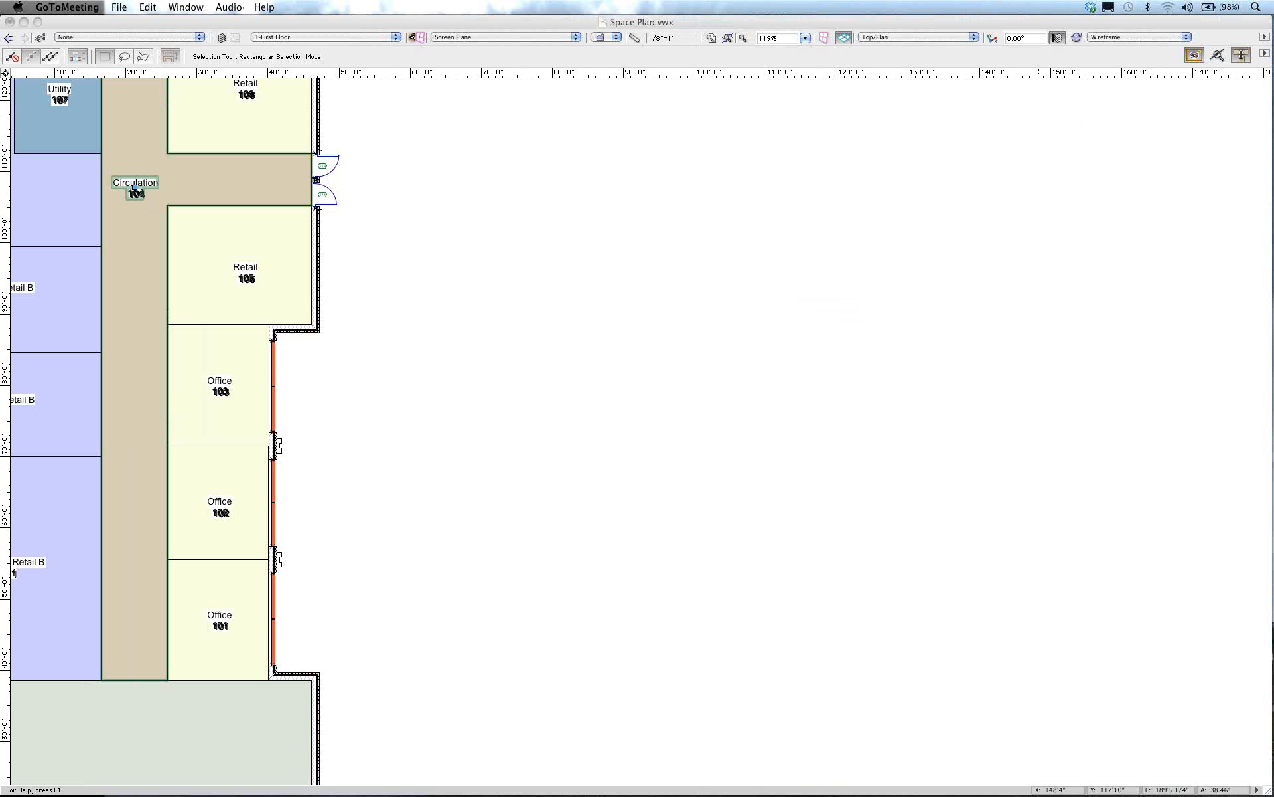
pyautogui.click(1047, 245)
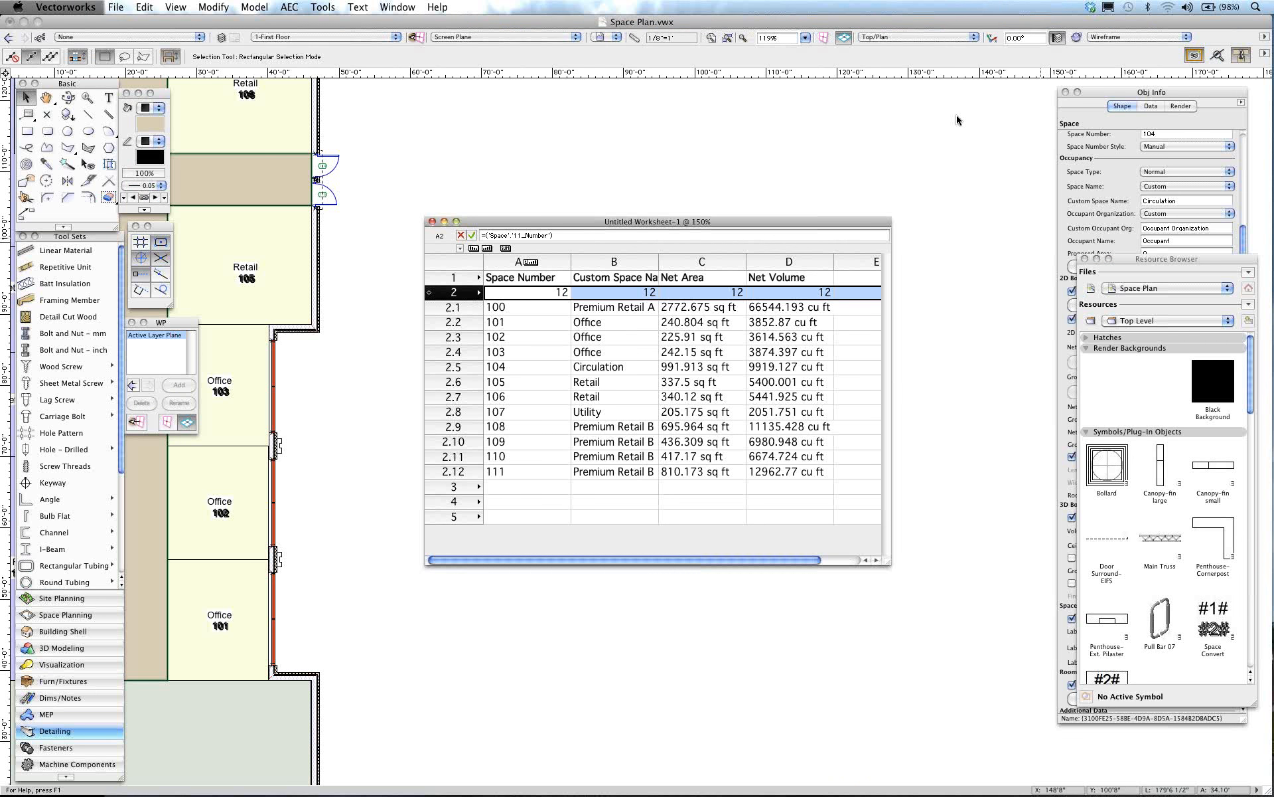
pyautogui.click(18, 8)
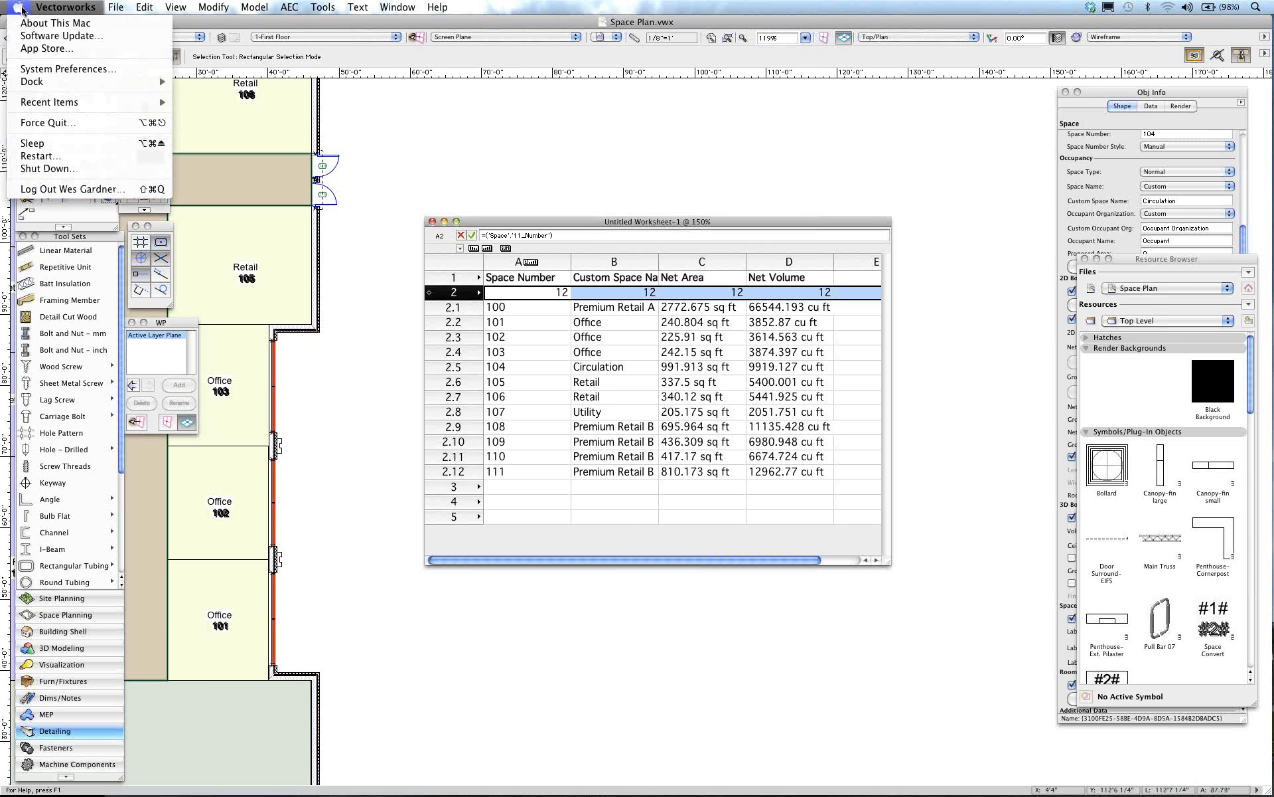
pyautogui.click(151, 73)
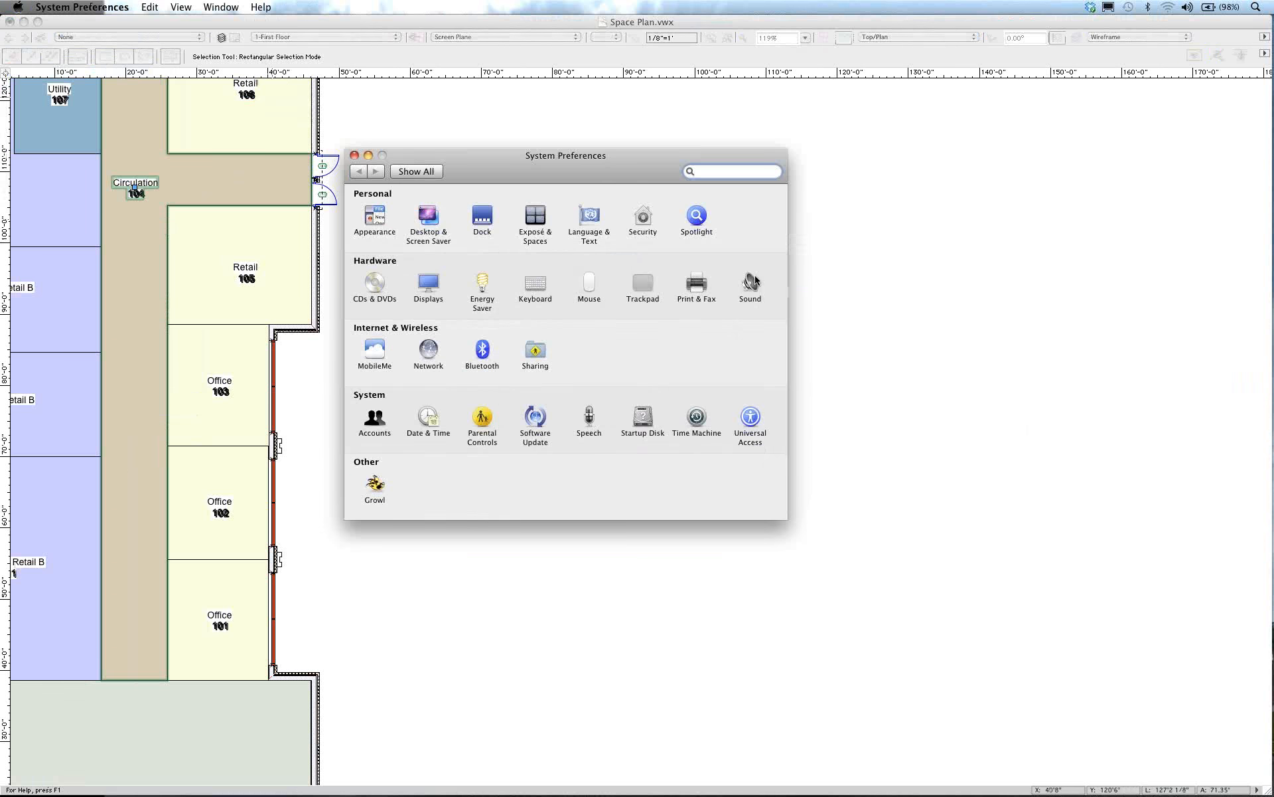
pyautogui.click(752, 285)
pyautogui.moveTo(569, 344); pyautogui.dragTo(634, 347)
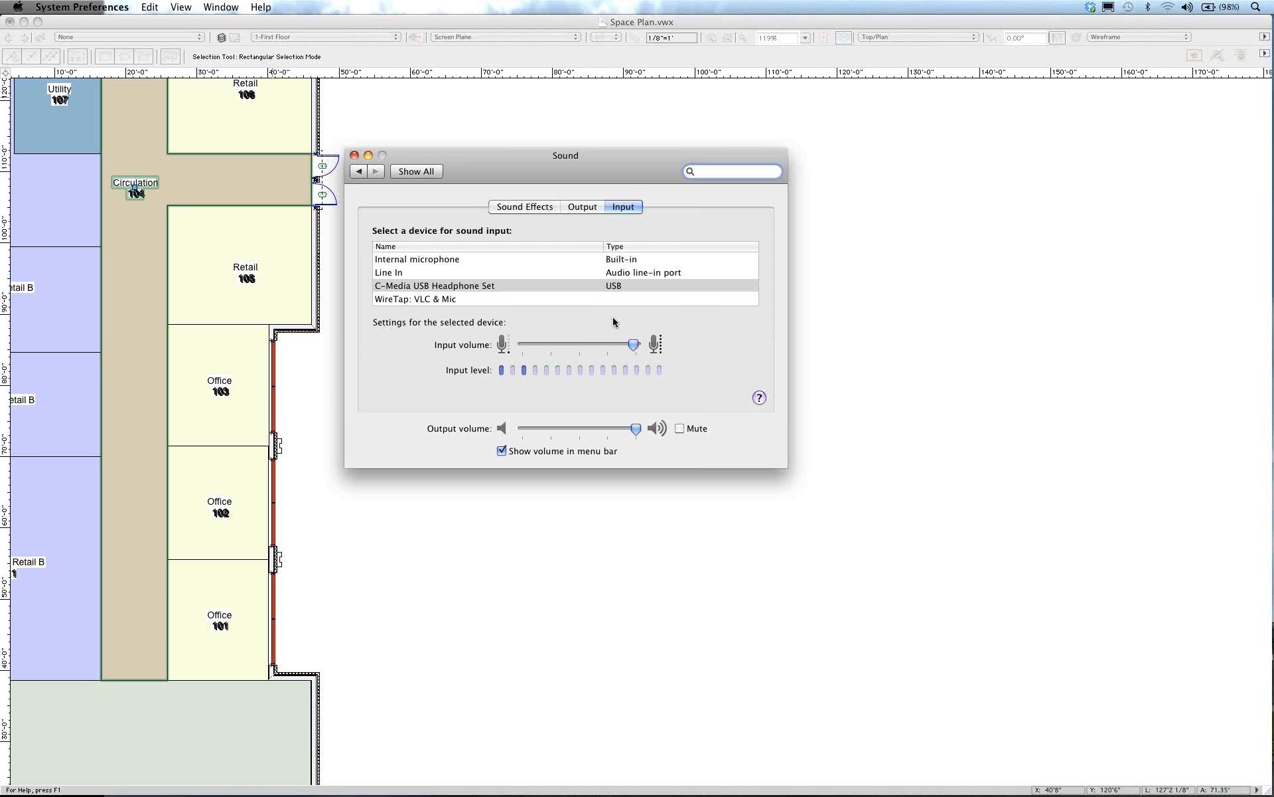
pyautogui.click(355, 155)
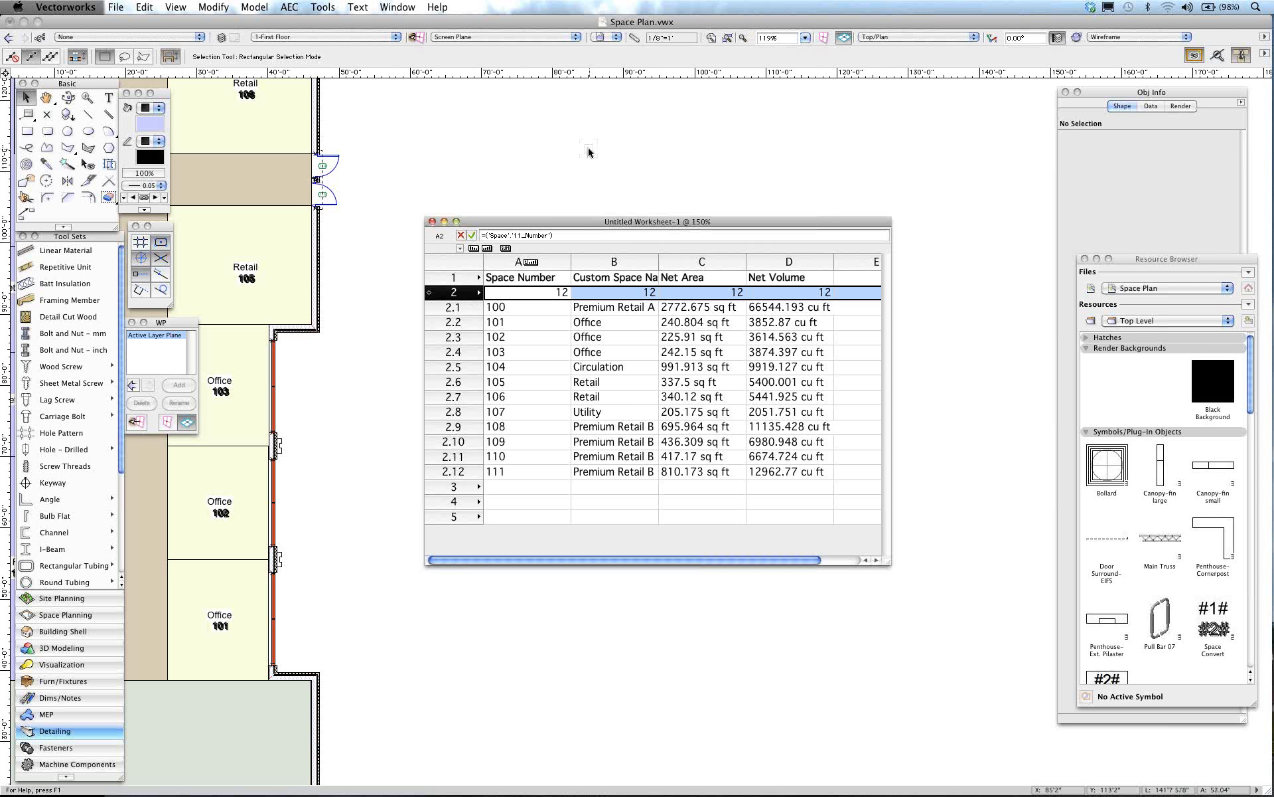
# Step: Close the worksheet window and place Untitled Worksheet-1 on the drawing in the empty area beside the offices
pyautogui.click(432, 222)
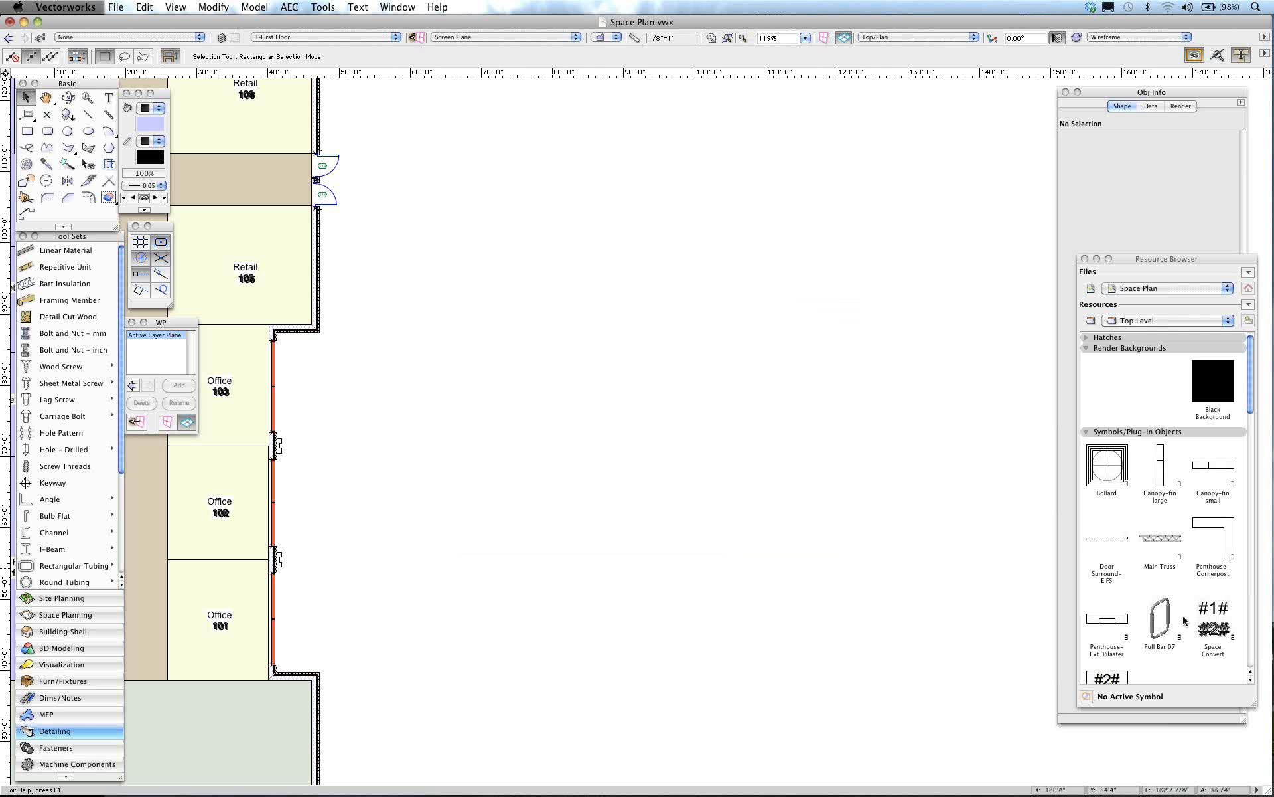
pyautogui.click(1073, 586)
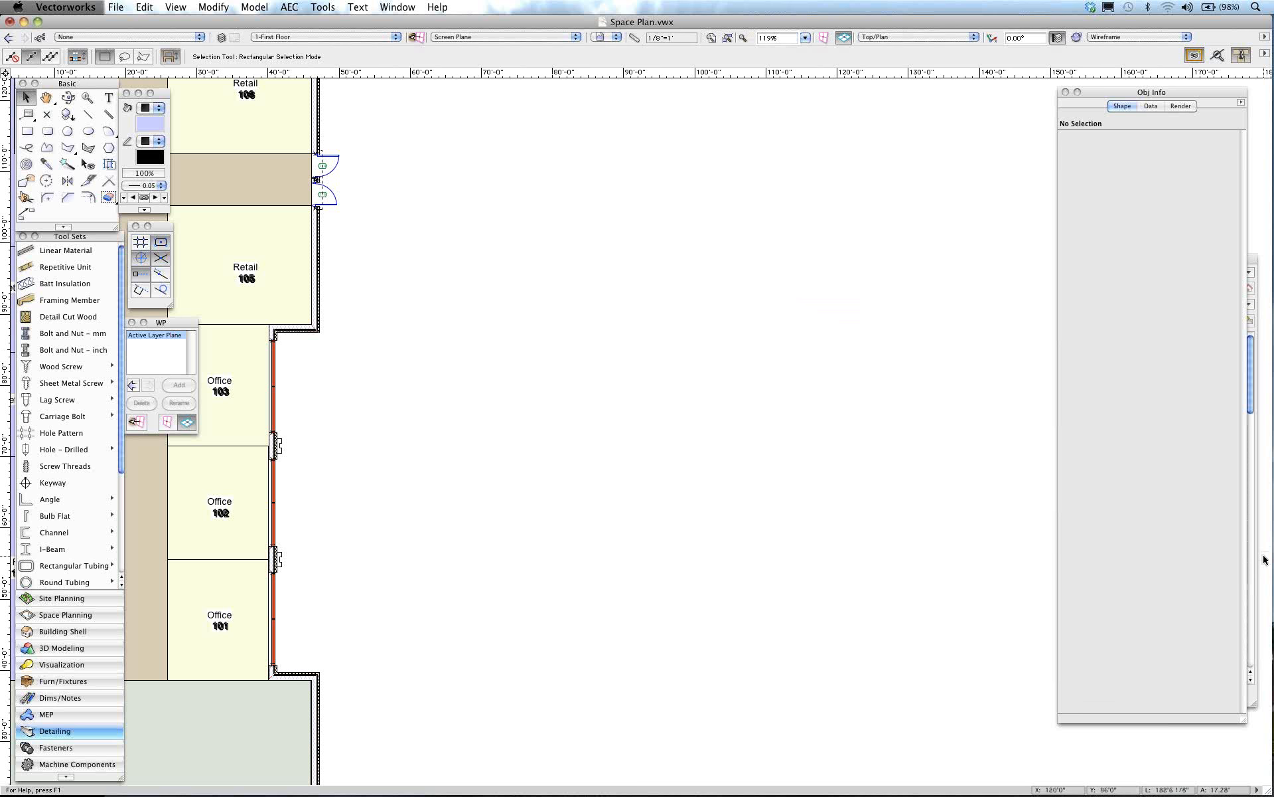
pyautogui.click(1254, 429)
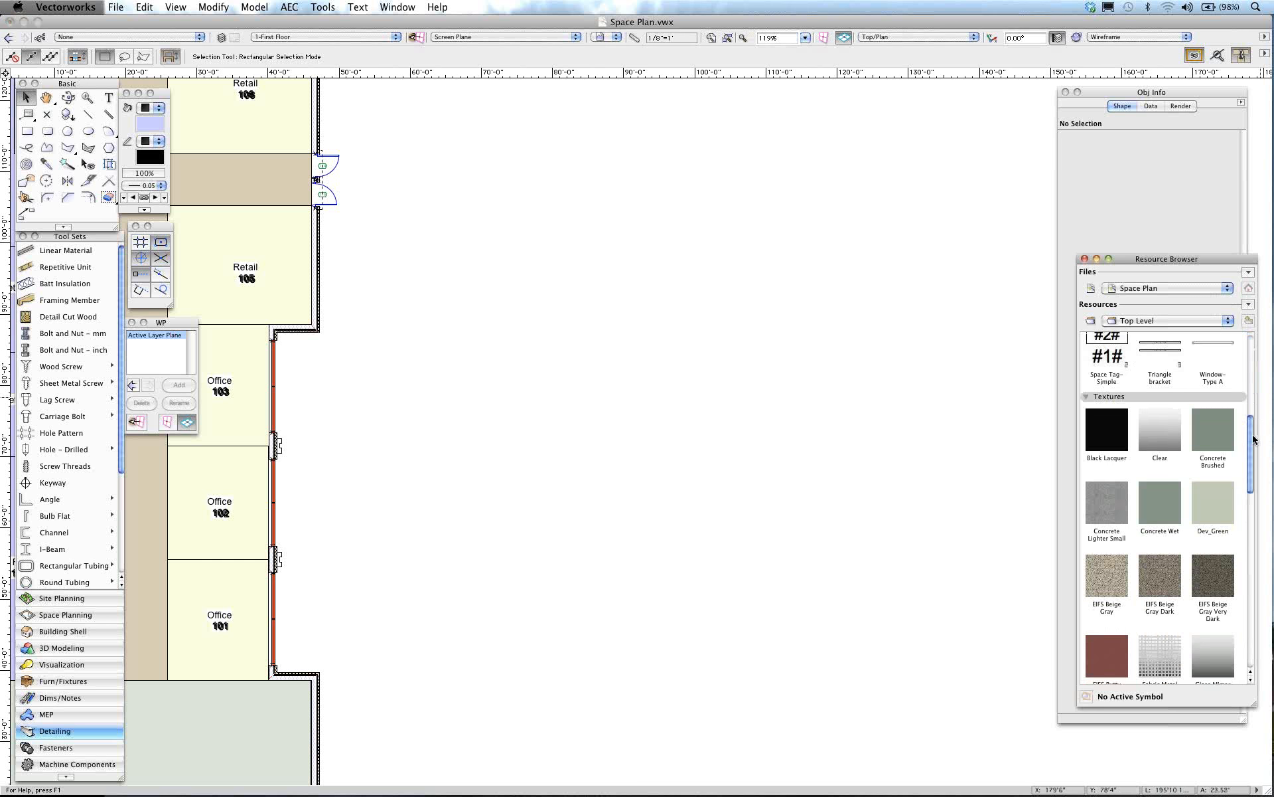
pyautogui.moveTo(1254, 428); pyautogui.dragTo(1265, 628)
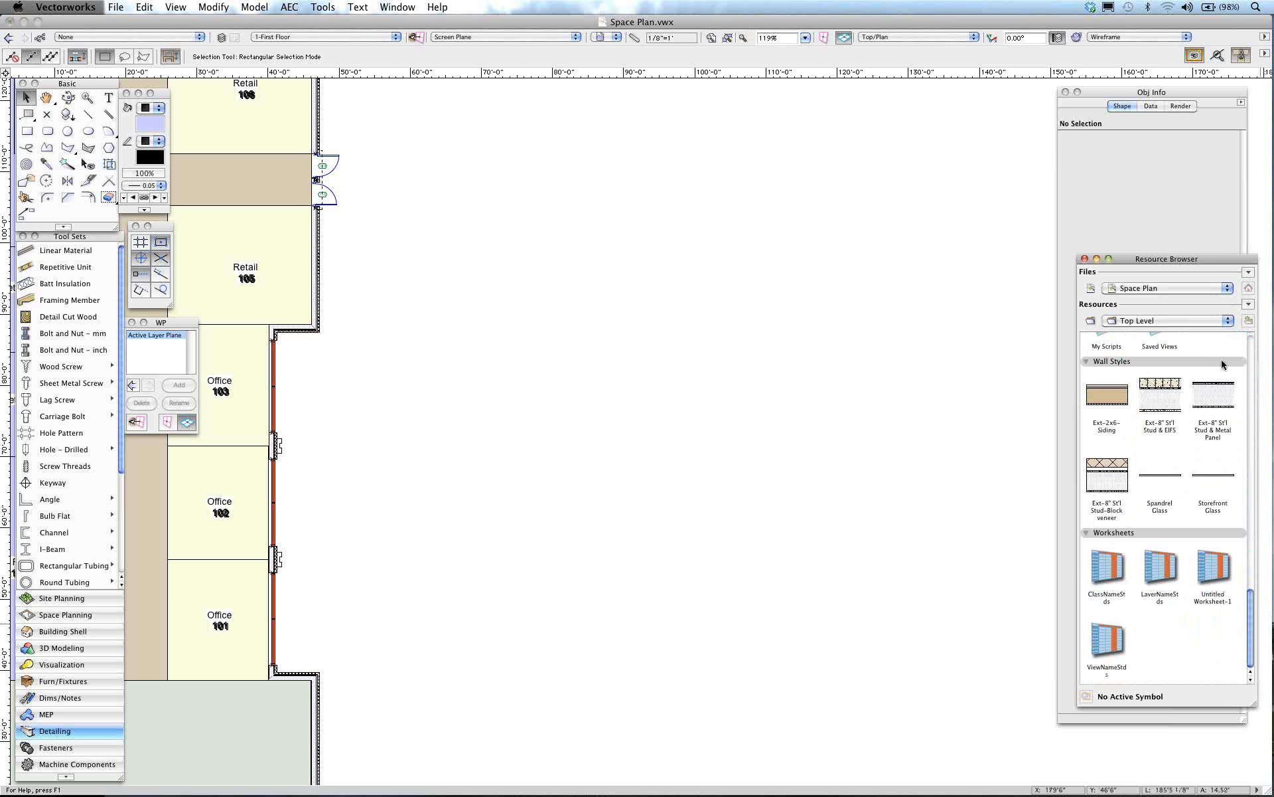
pyautogui.rightClick(1224, 574)
pyautogui.click(1127, 689)
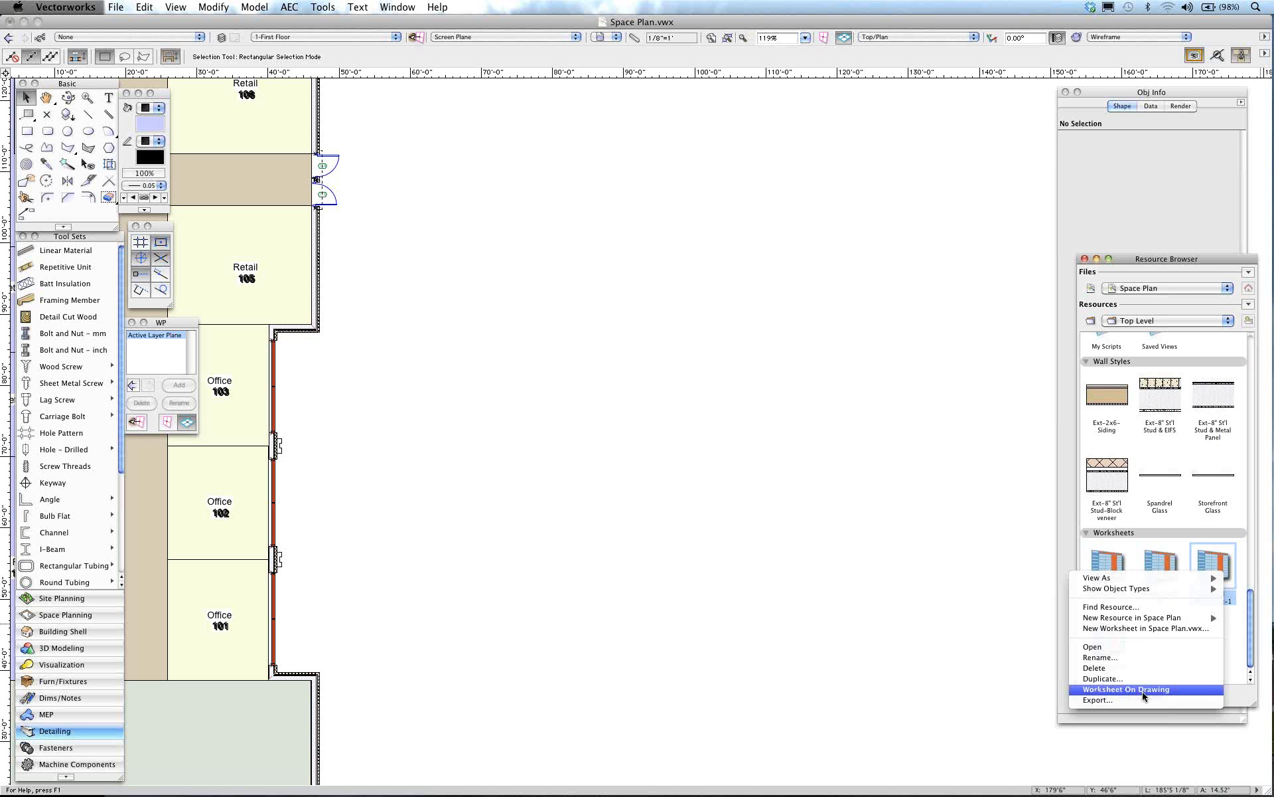
pyautogui.click(959, 453)
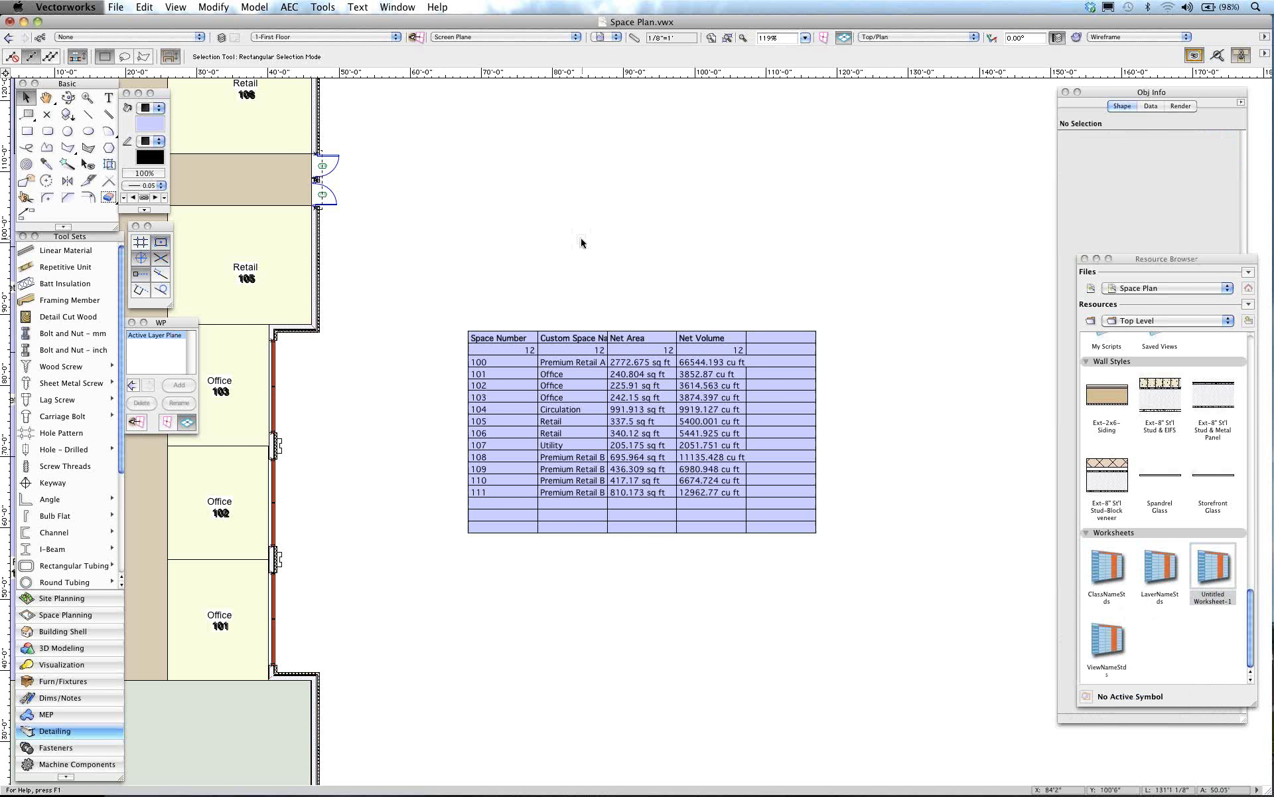
# Step: Fill the placed worksheet with the solid colour Blanc and deselect it
pyautogui.scroll(2, 582, 242)
pyautogui.click(595, 391)
pyautogui.moveTo(615, 302); pyautogui.dragTo(620, 216, button='middle')
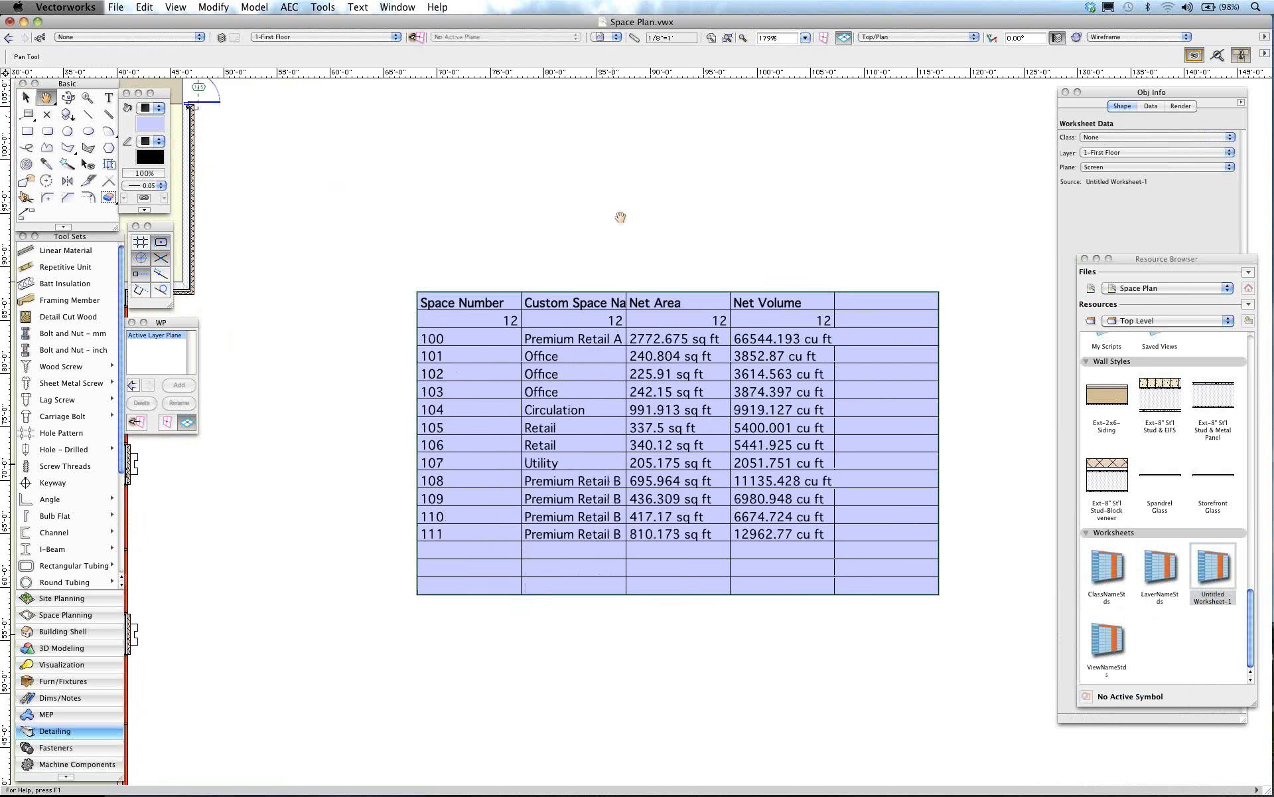
pyautogui.click(157, 122)
pyautogui.scroll(10, 347, 301)
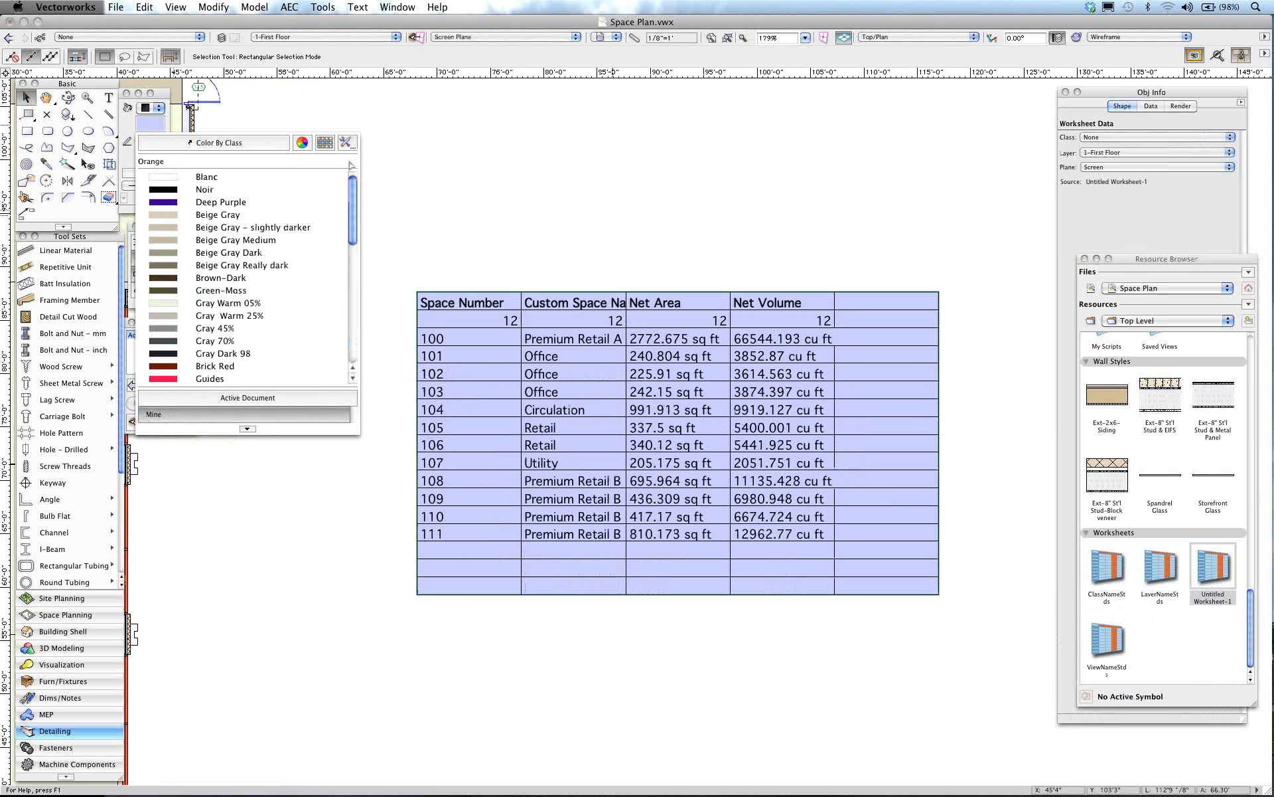
pyautogui.click(229, 178)
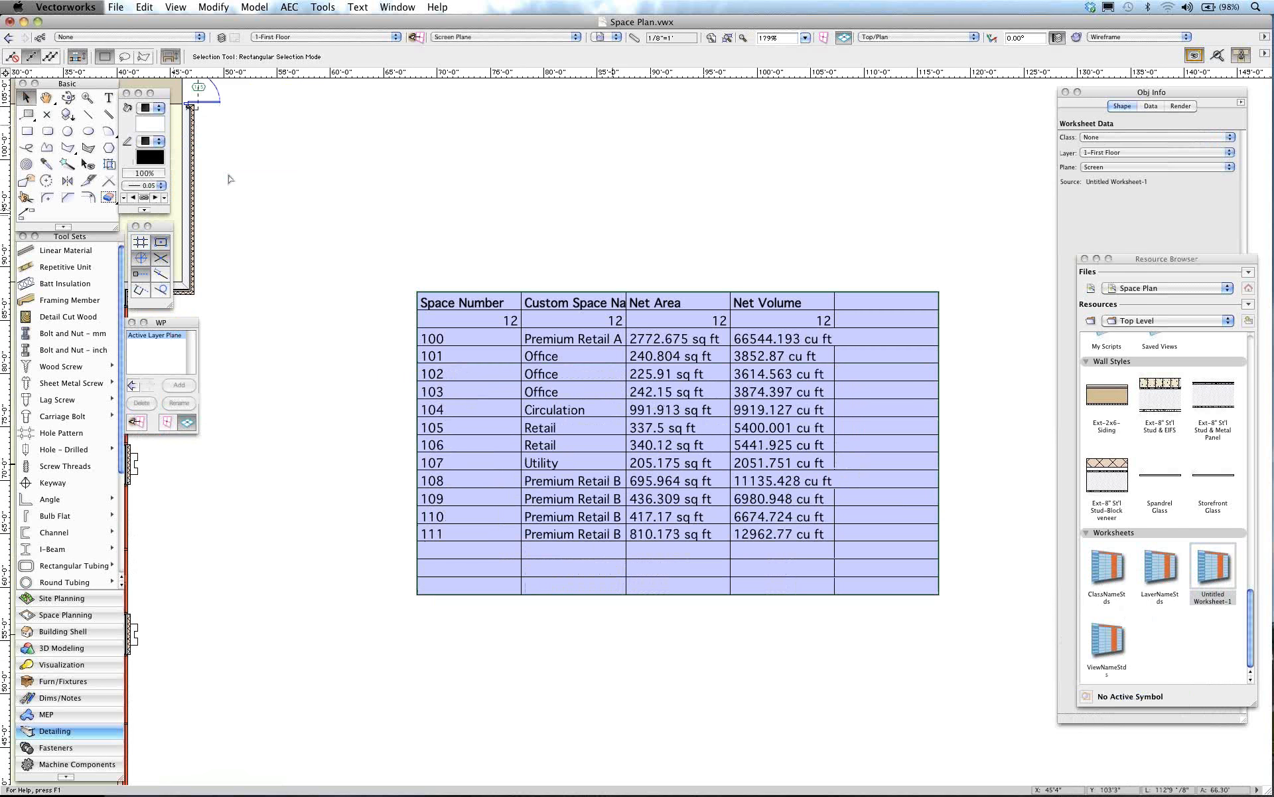
pyautogui.click(454, 194)
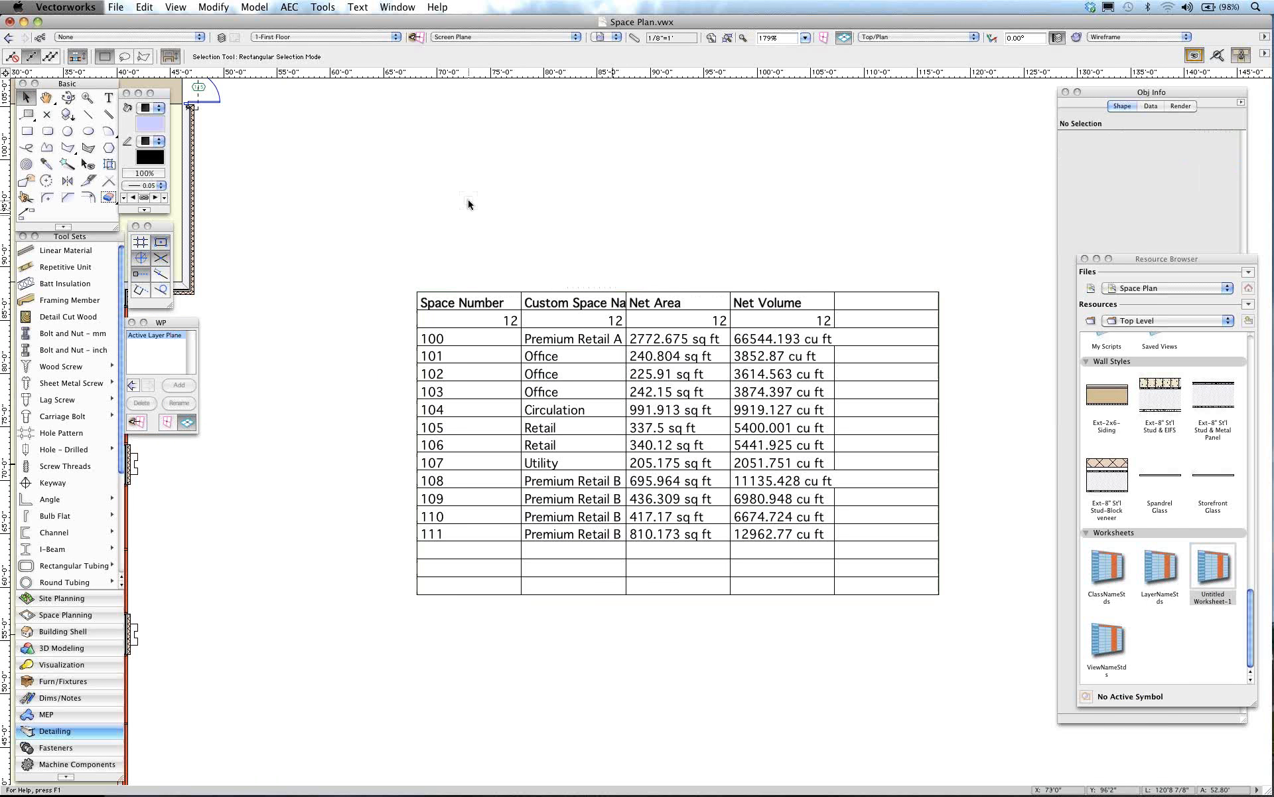
# Step: Set the ceiling height of the Retail 105 space to 10'
pyautogui.scroll(2, 468, 204)
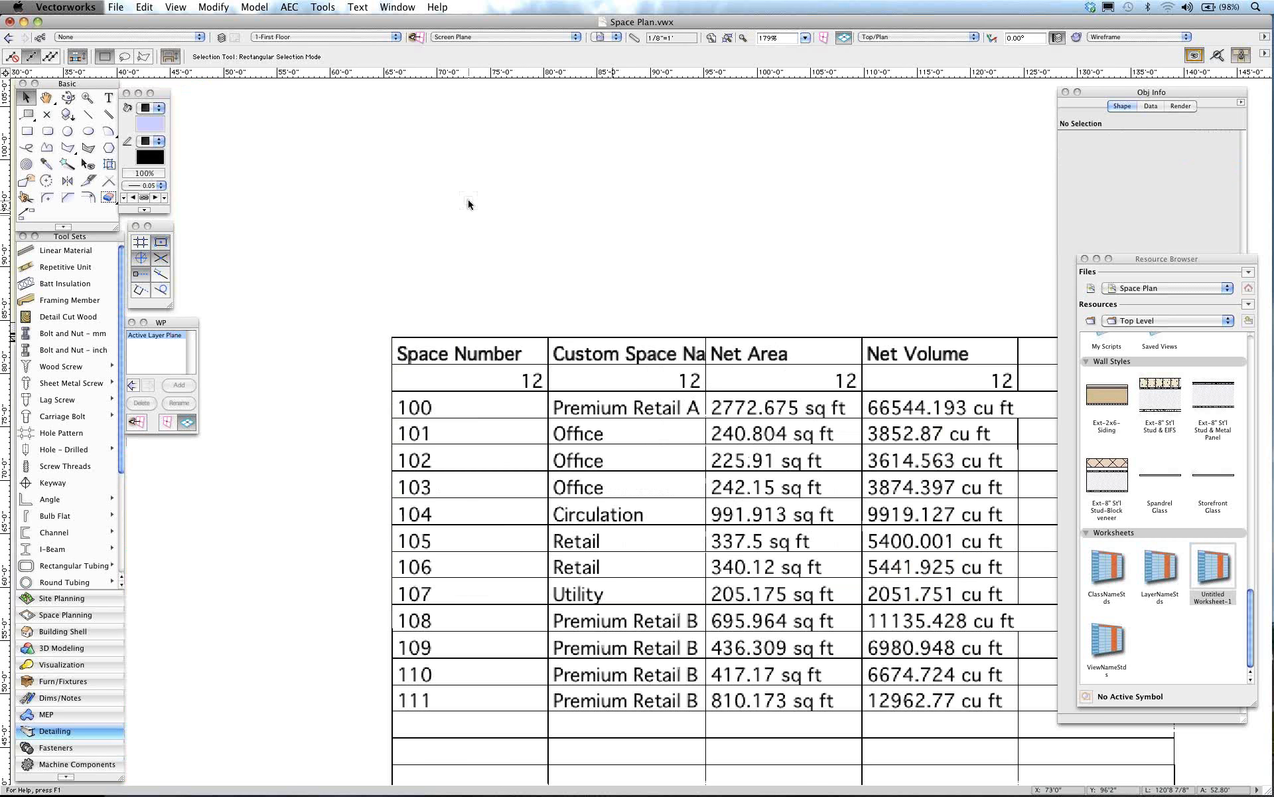
pyautogui.scroll(2, 468, 204)
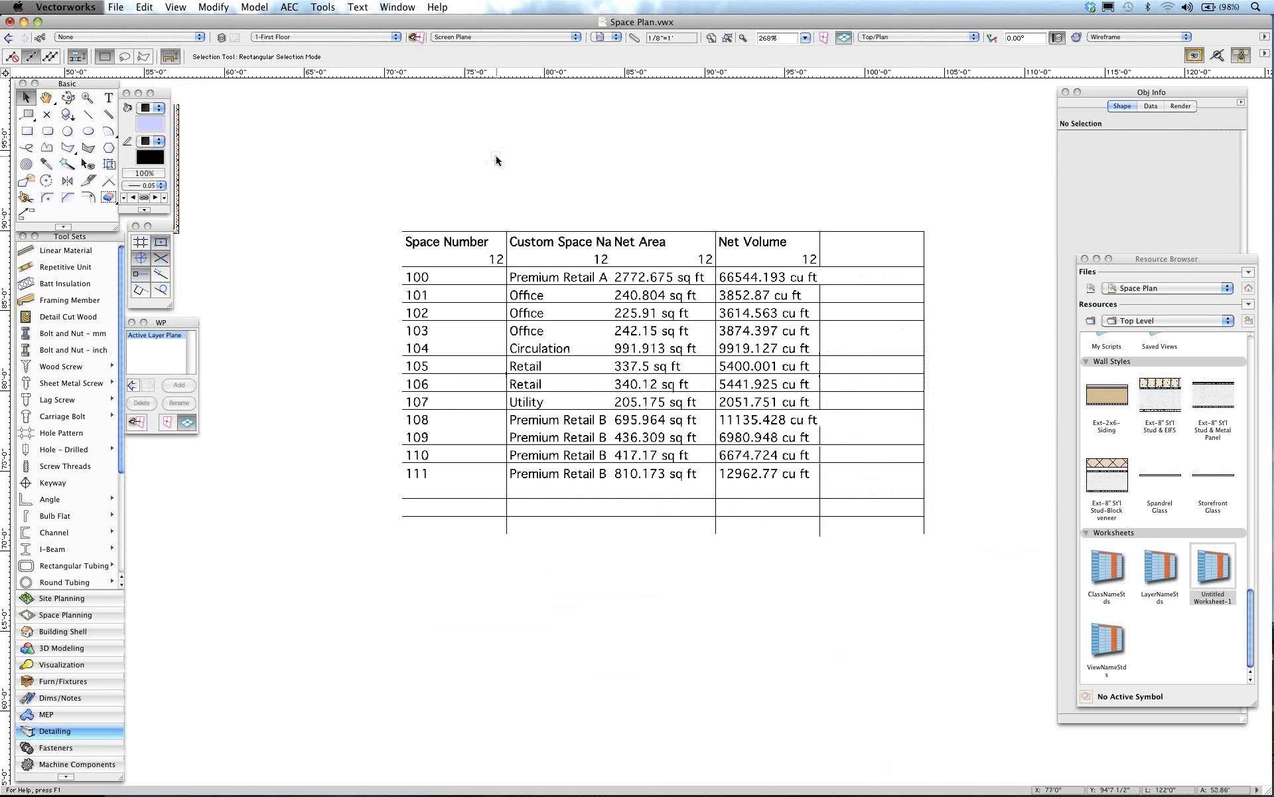
pyautogui.scroll(-2, 496, 159)
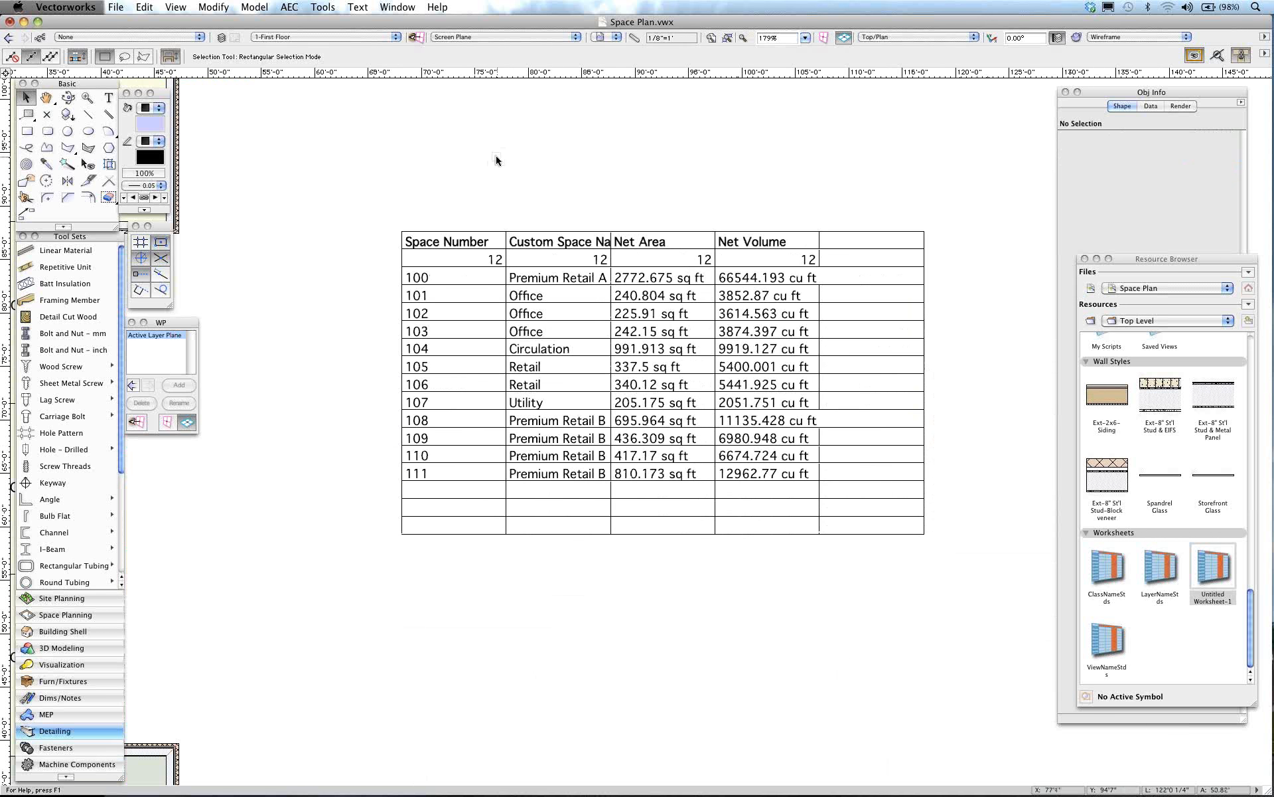
pyautogui.moveTo(497, 159); pyautogui.dragTo(556, 164, button='middle')
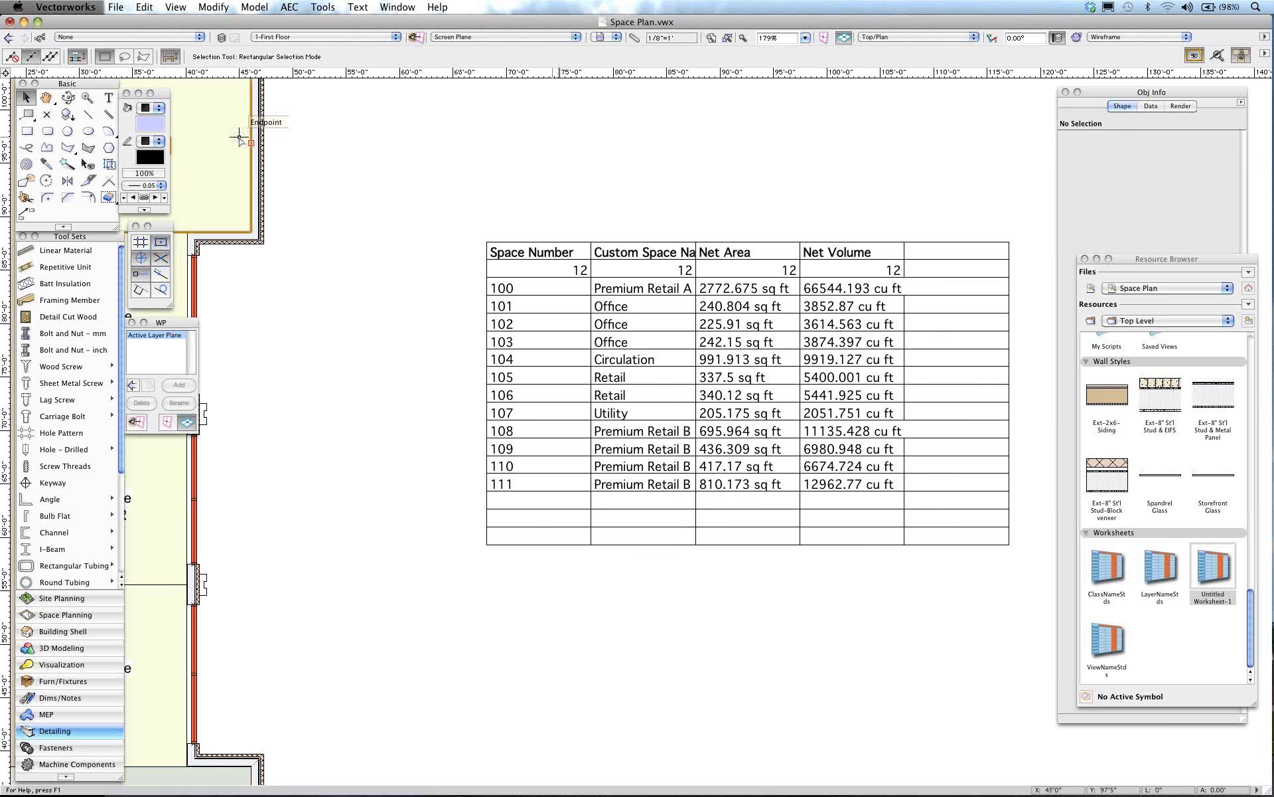
pyautogui.click(239, 137)
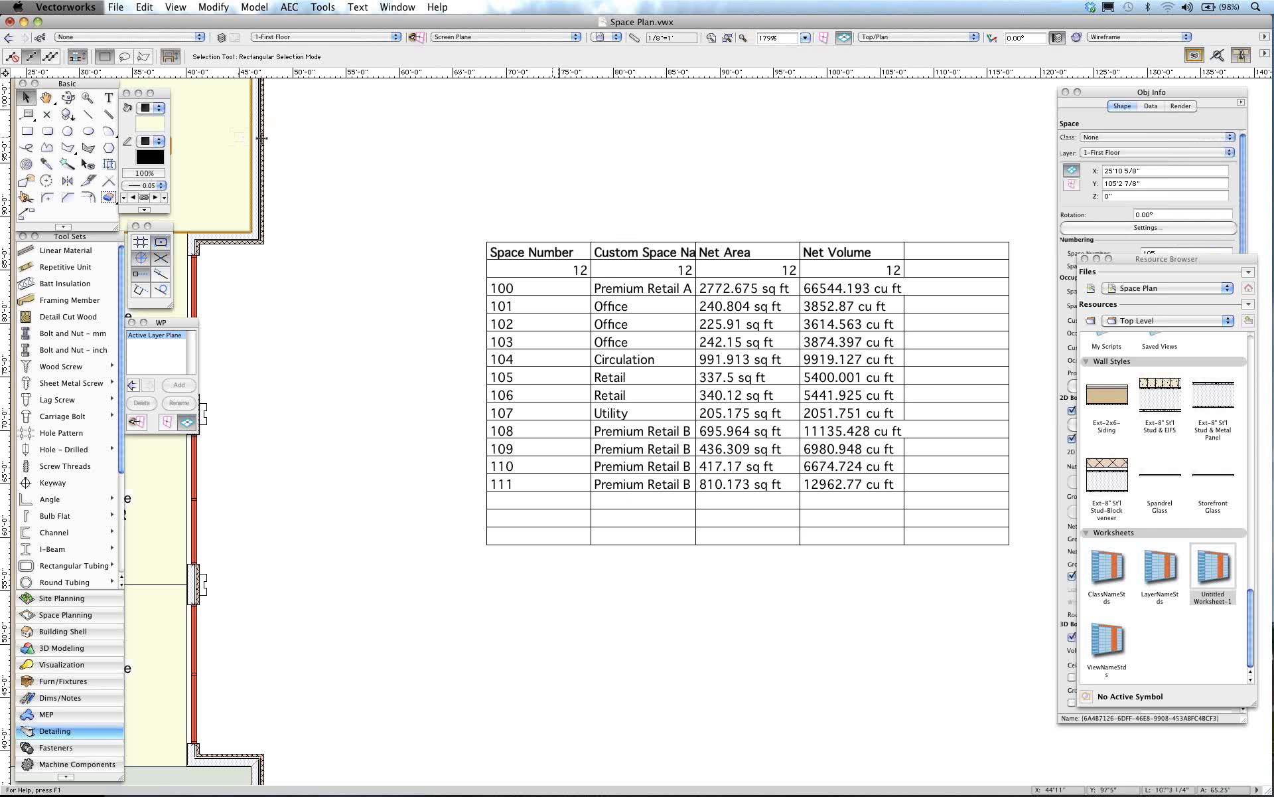
pyautogui.moveTo(261, 137)
pyautogui.mouseDown(button='middle')
pyautogui.moveTo(527, 242)
pyautogui.moveTo(633, 265)
pyautogui.mouseUp(button='middle')
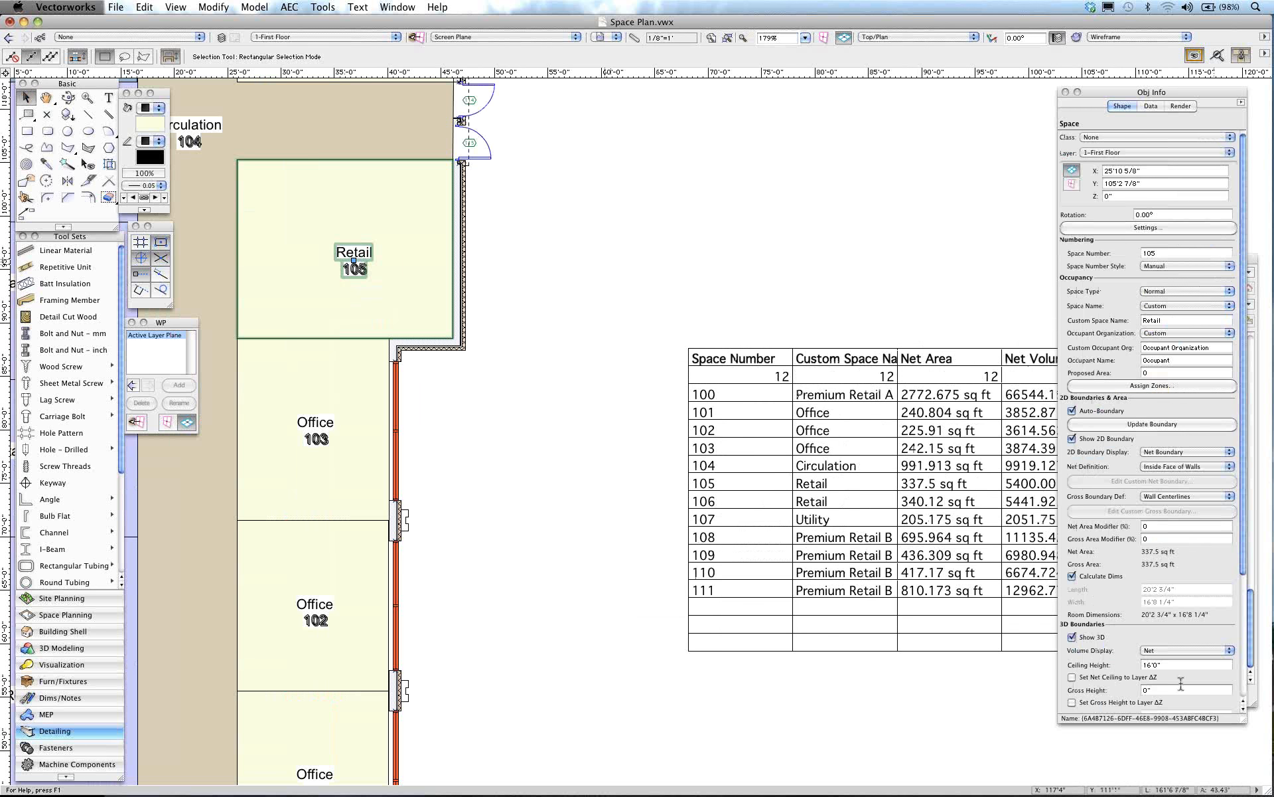
pyautogui.click(1167, 664)
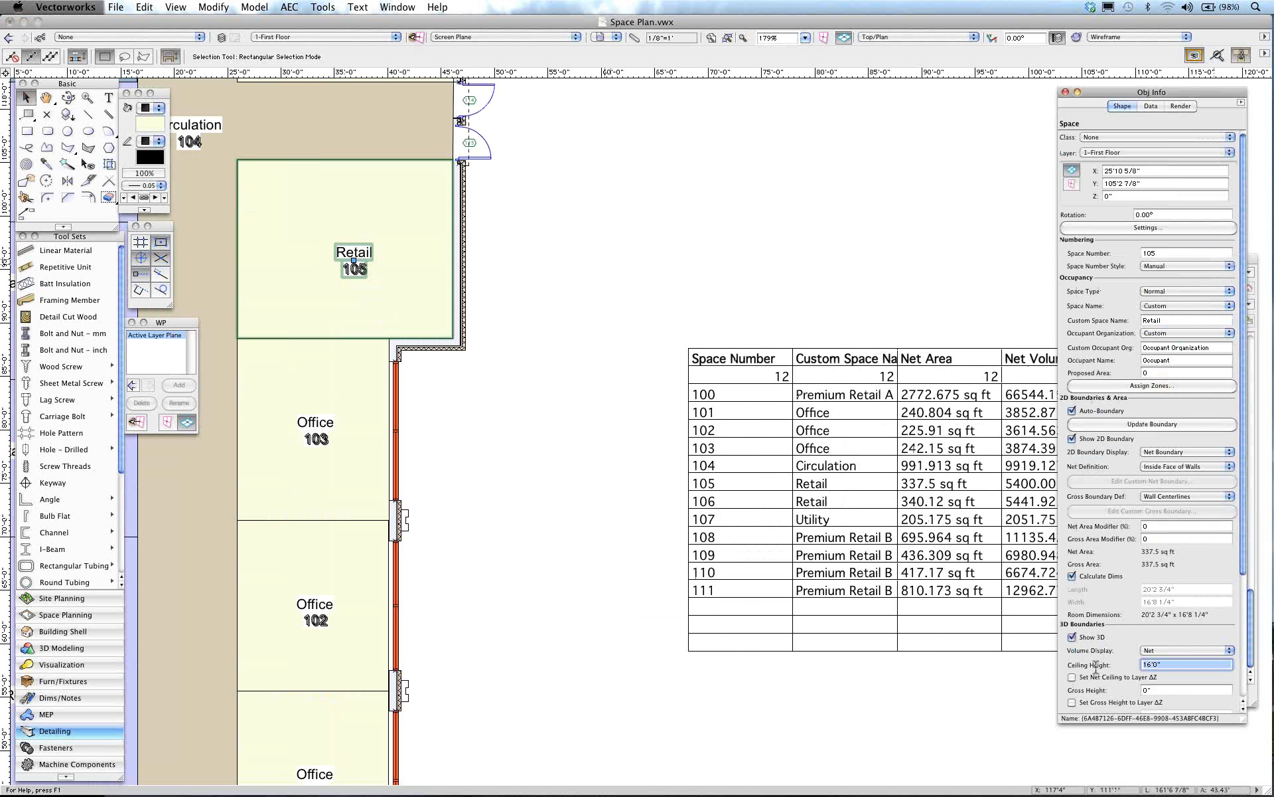
pyautogui.write('10')
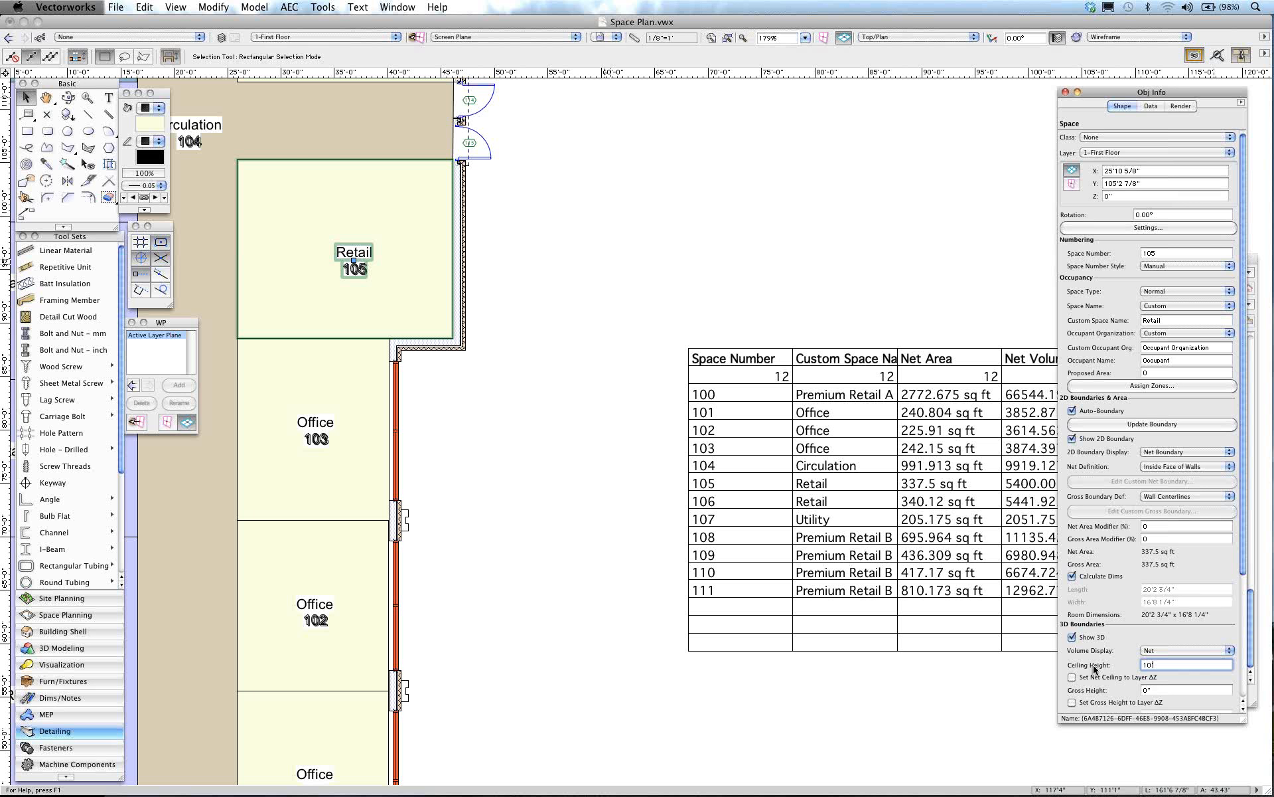
pyautogui.press('Return')
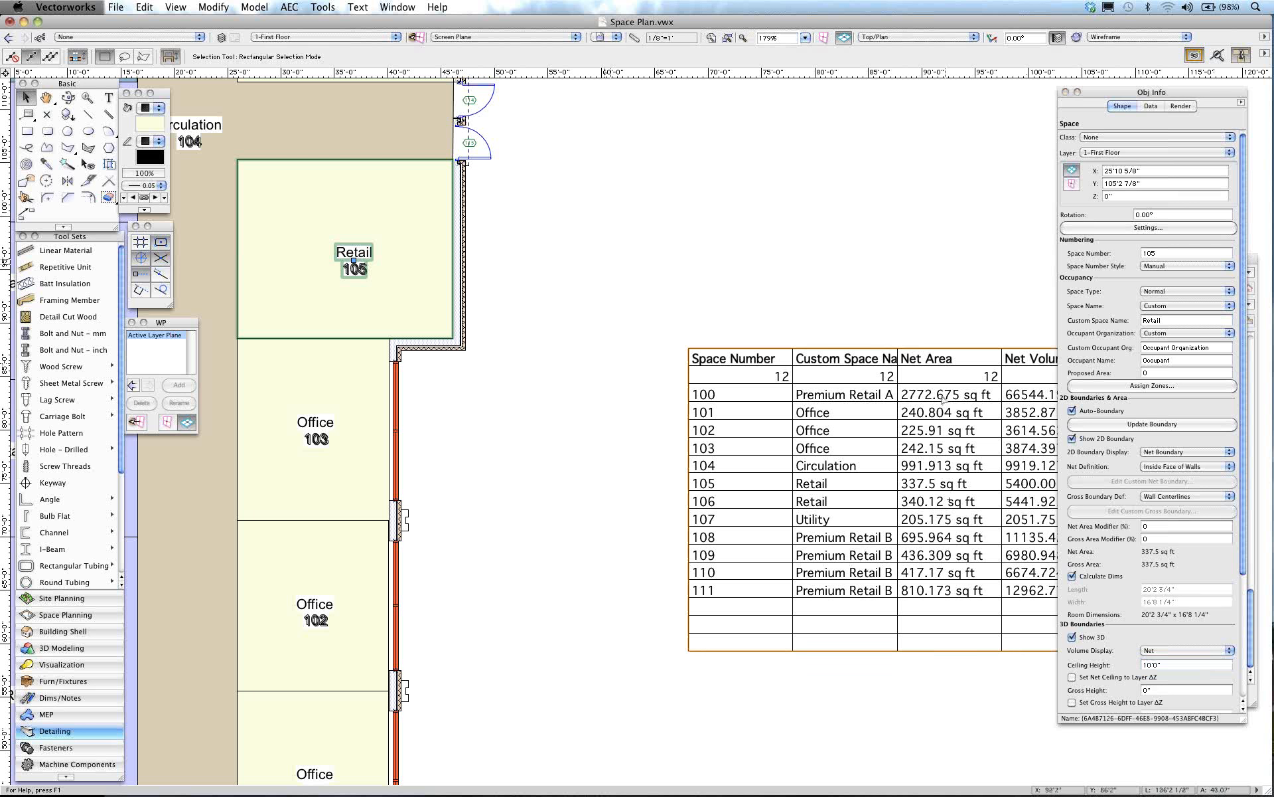
# Step: Recalculate the placed worksheet and bring its Net Volume column into view beside the floor plan
pyautogui.rightClick(915, 485)
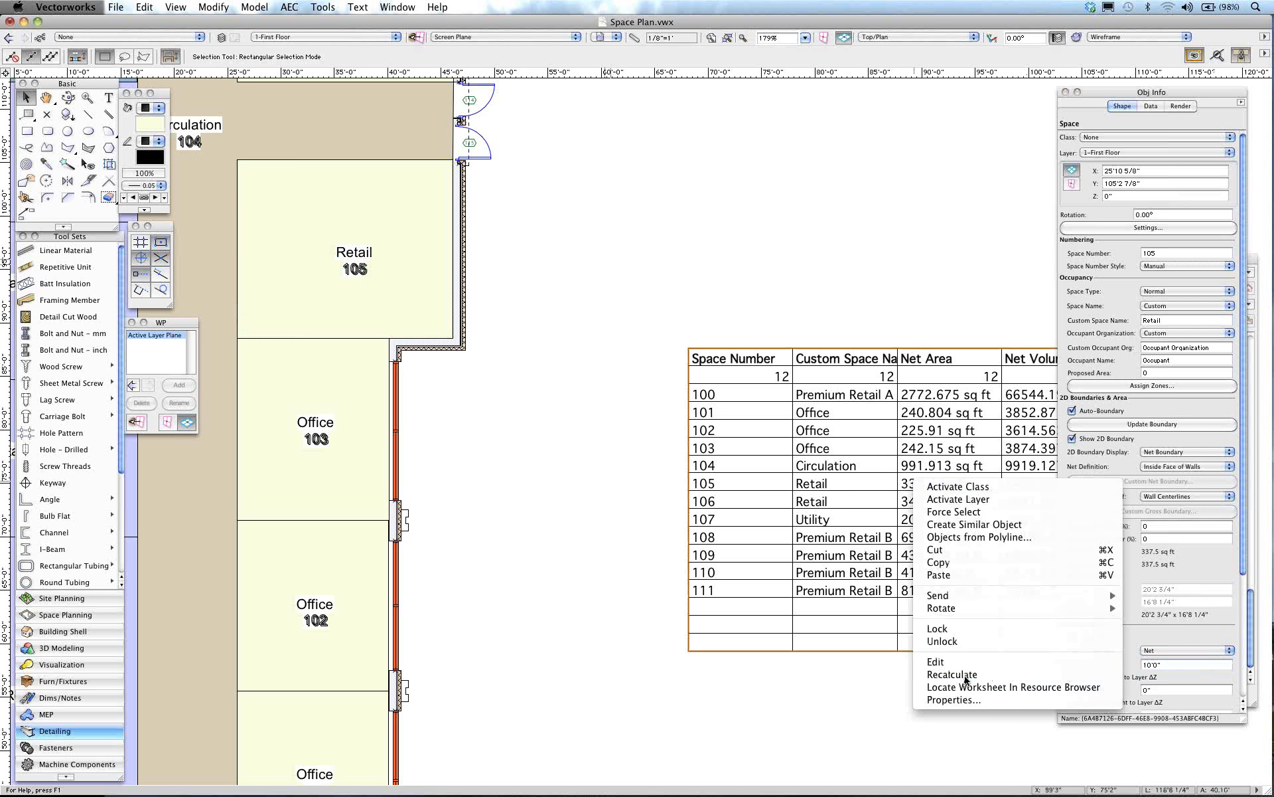
pyautogui.click(956, 674)
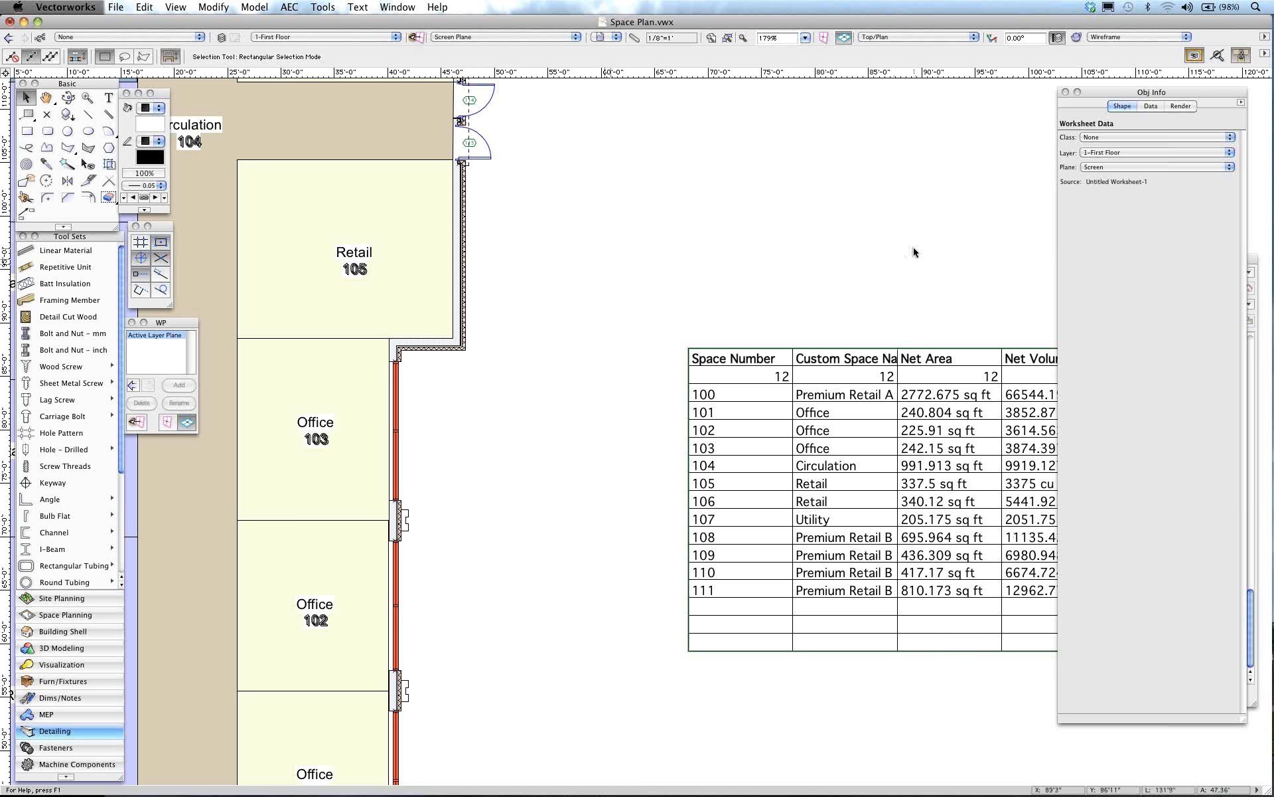
pyautogui.press('space')
pyautogui.moveTo(913, 247); pyautogui.dragTo(835, 245)
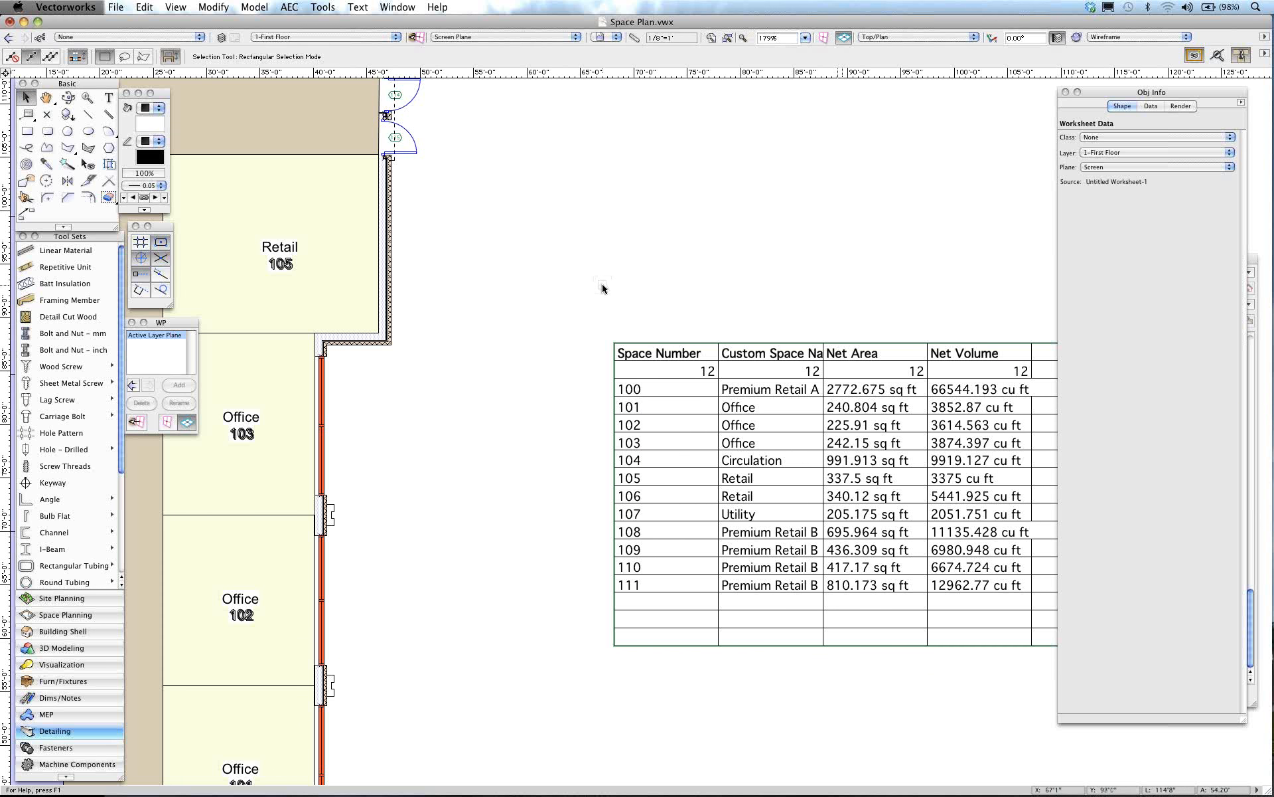
pyautogui.scroll(-2, 603, 288)
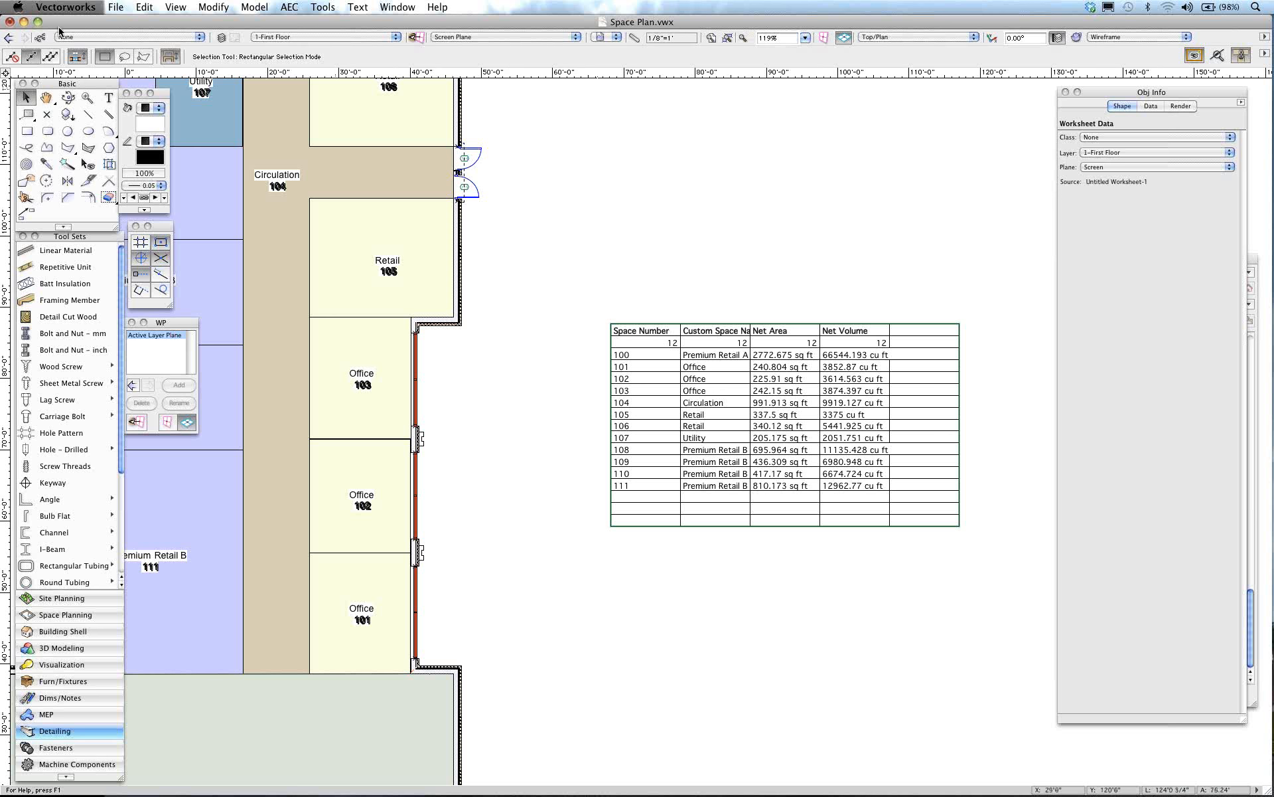
# Step: Close the Space Plan file, switch to Finder, and open Slab Demo.vwx from the NovEdge folder
pyautogui.click(10, 22)
pyautogui.click(609, 267)
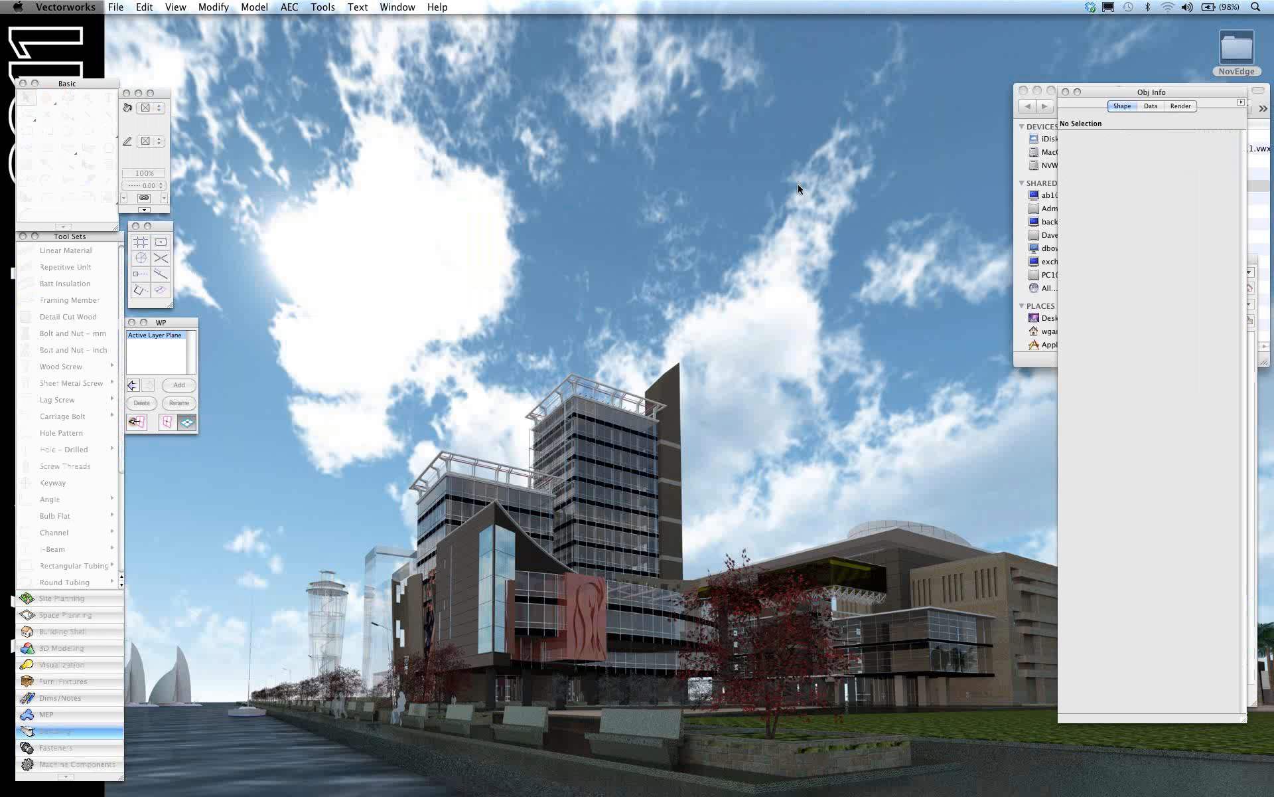
pyautogui.click(797, 184)
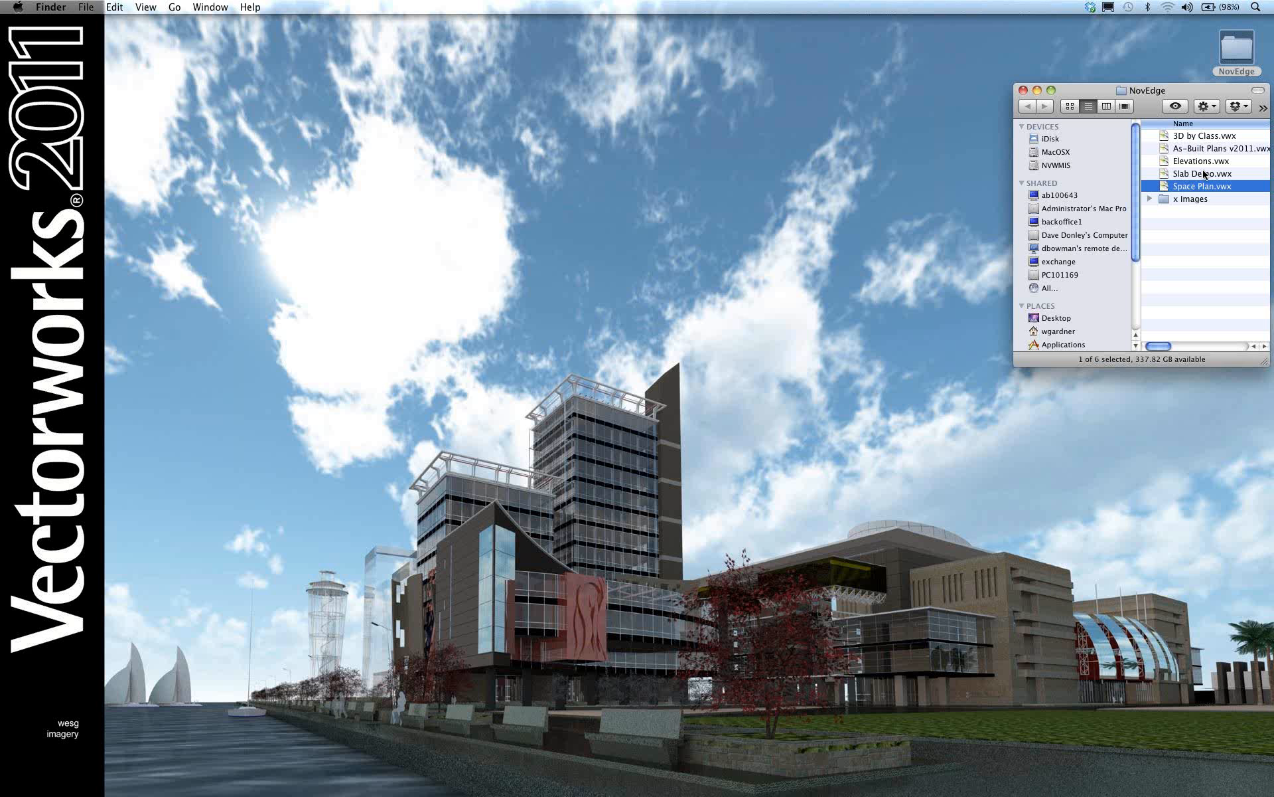
pyautogui.doubleClick(1204, 172)
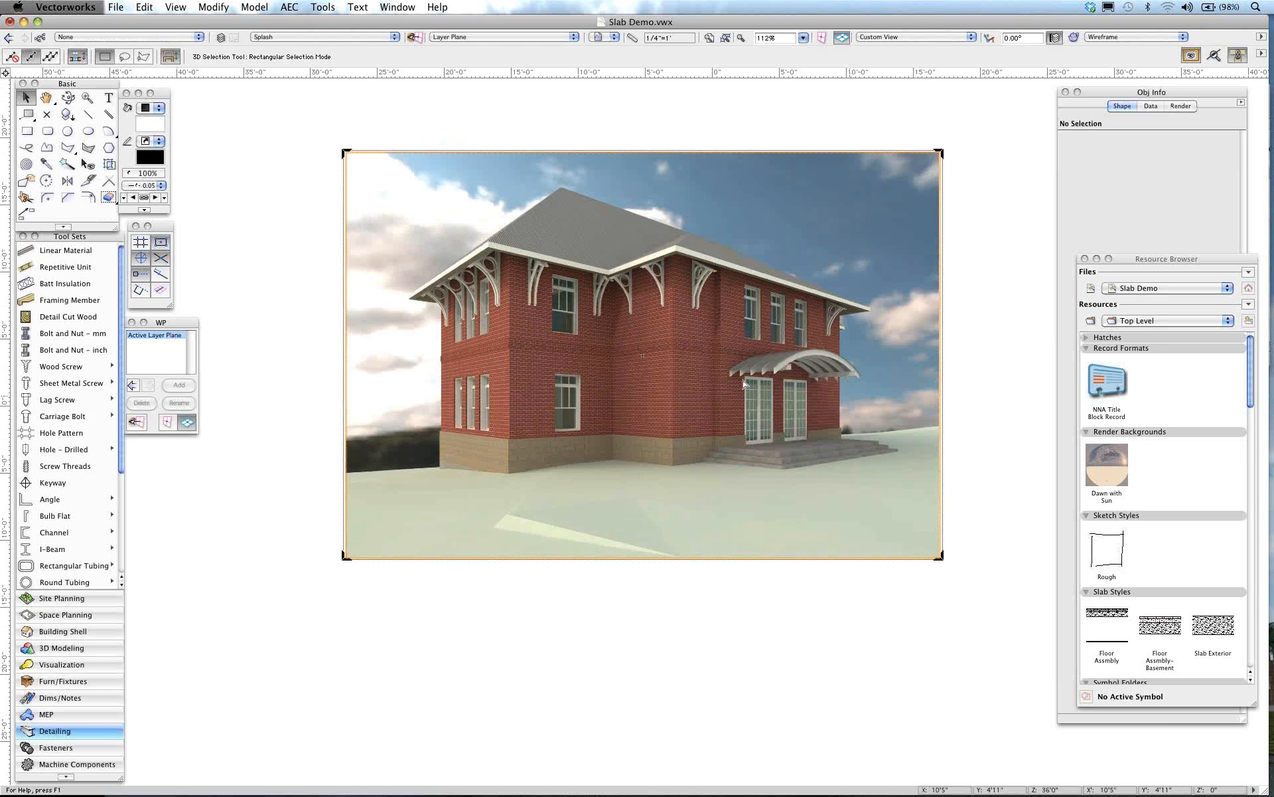
# Step: Activate the saved view Build 1 to show the first-floor plan
pyautogui.click(606, 38)
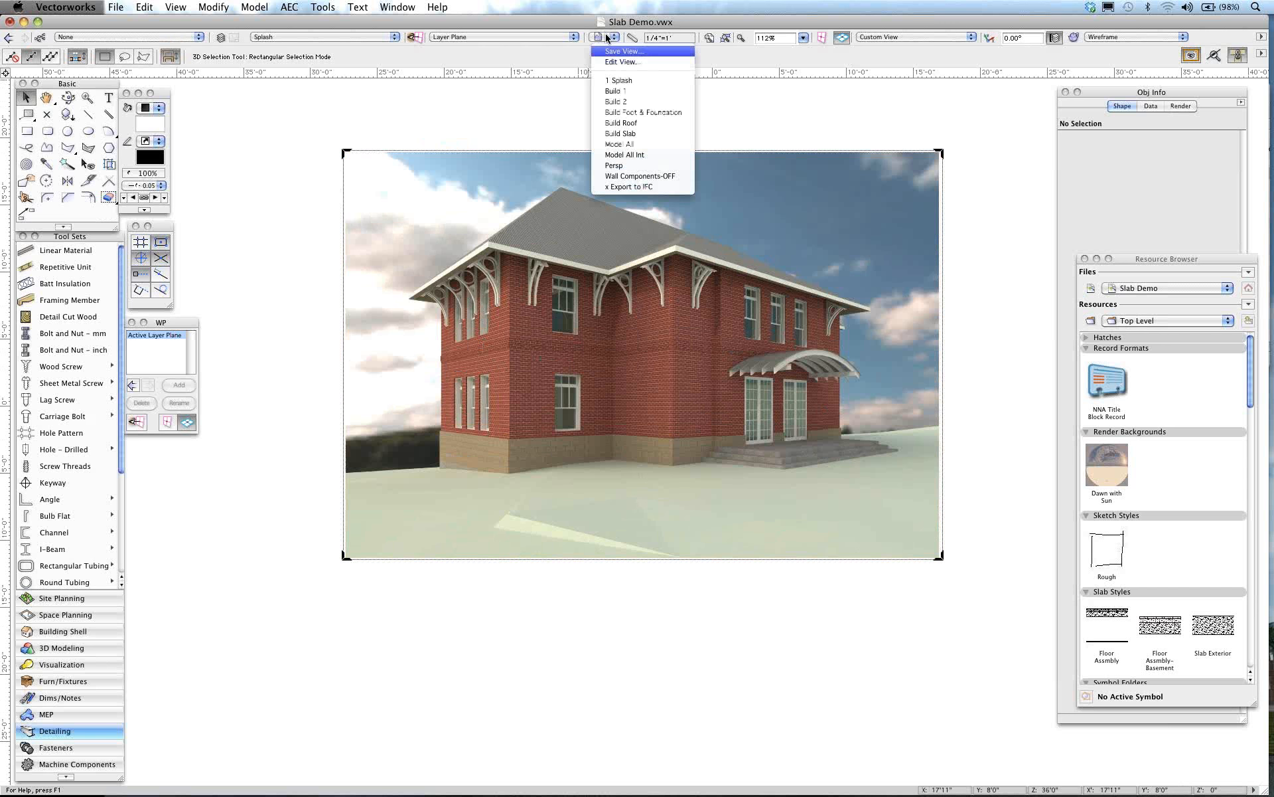
pyautogui.click(616, 94)
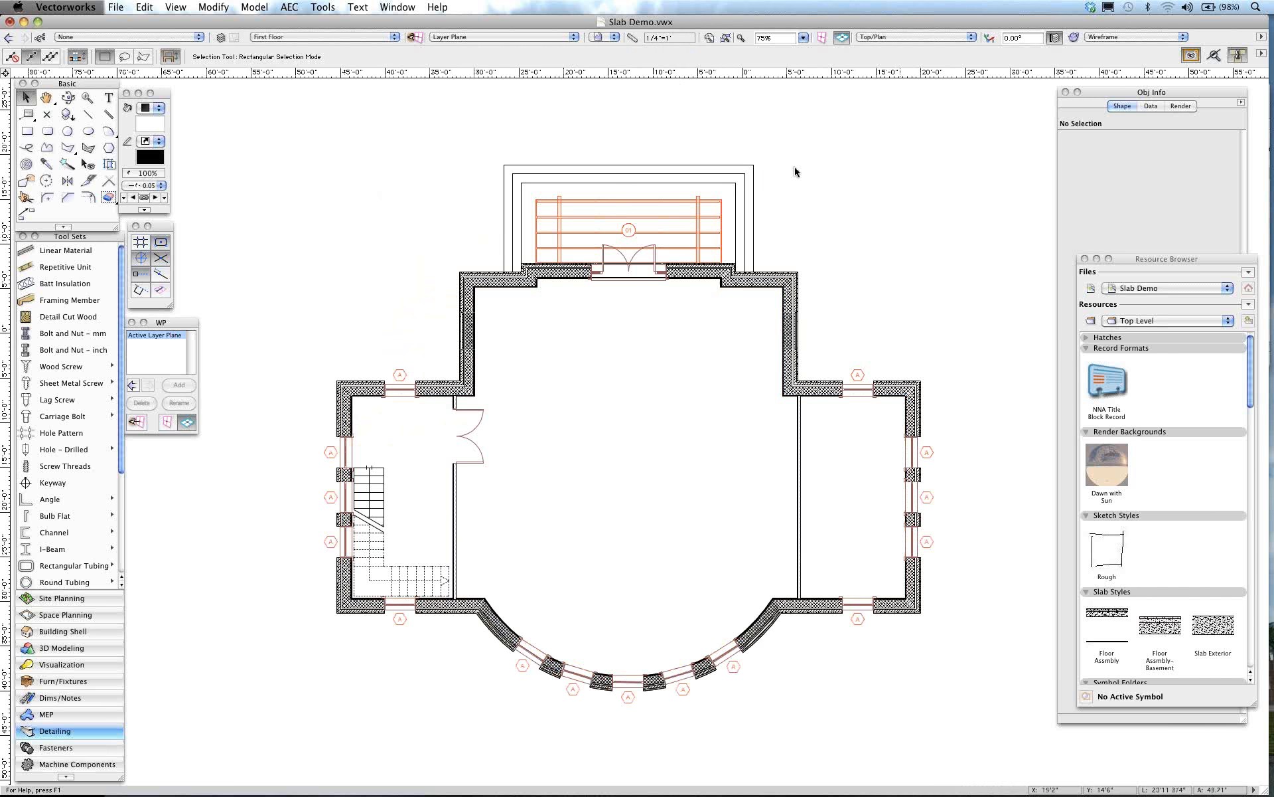
pyautogui.click(606, 38)
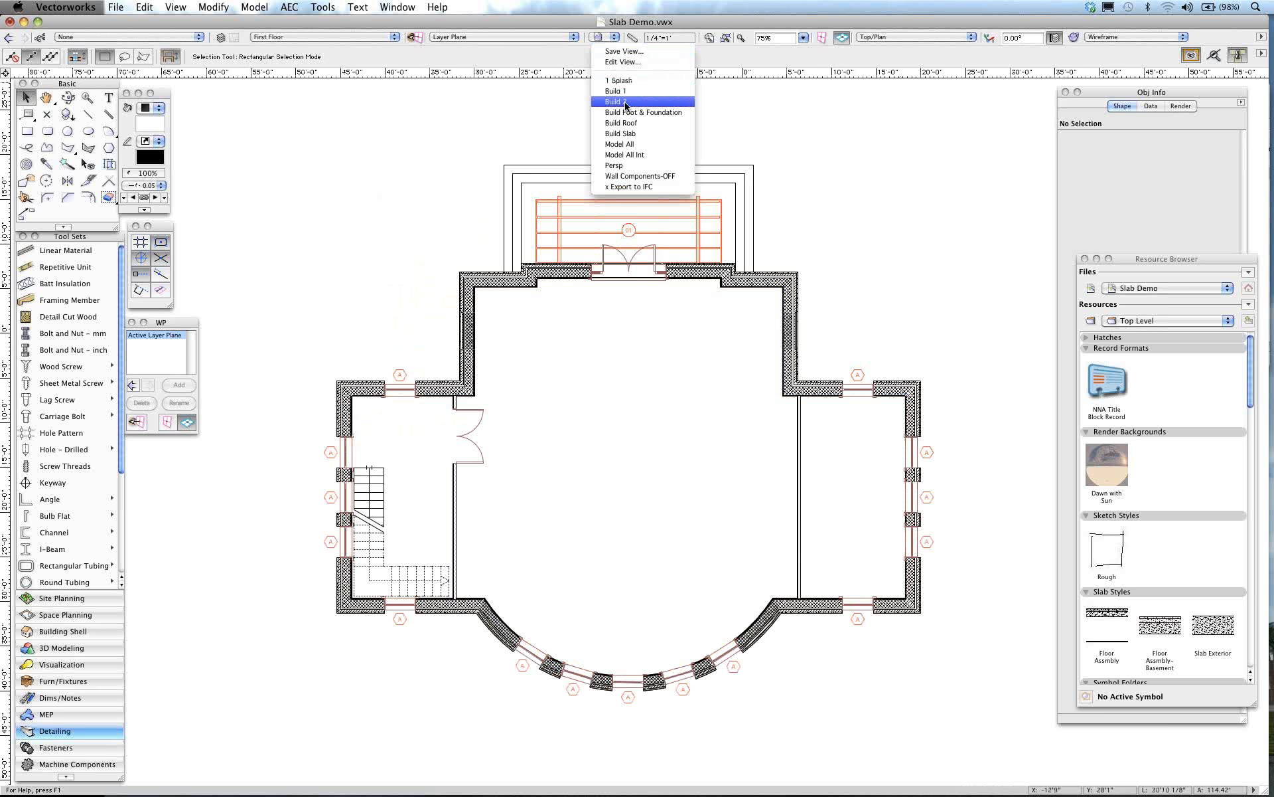
pyautogui.click(495, 111)
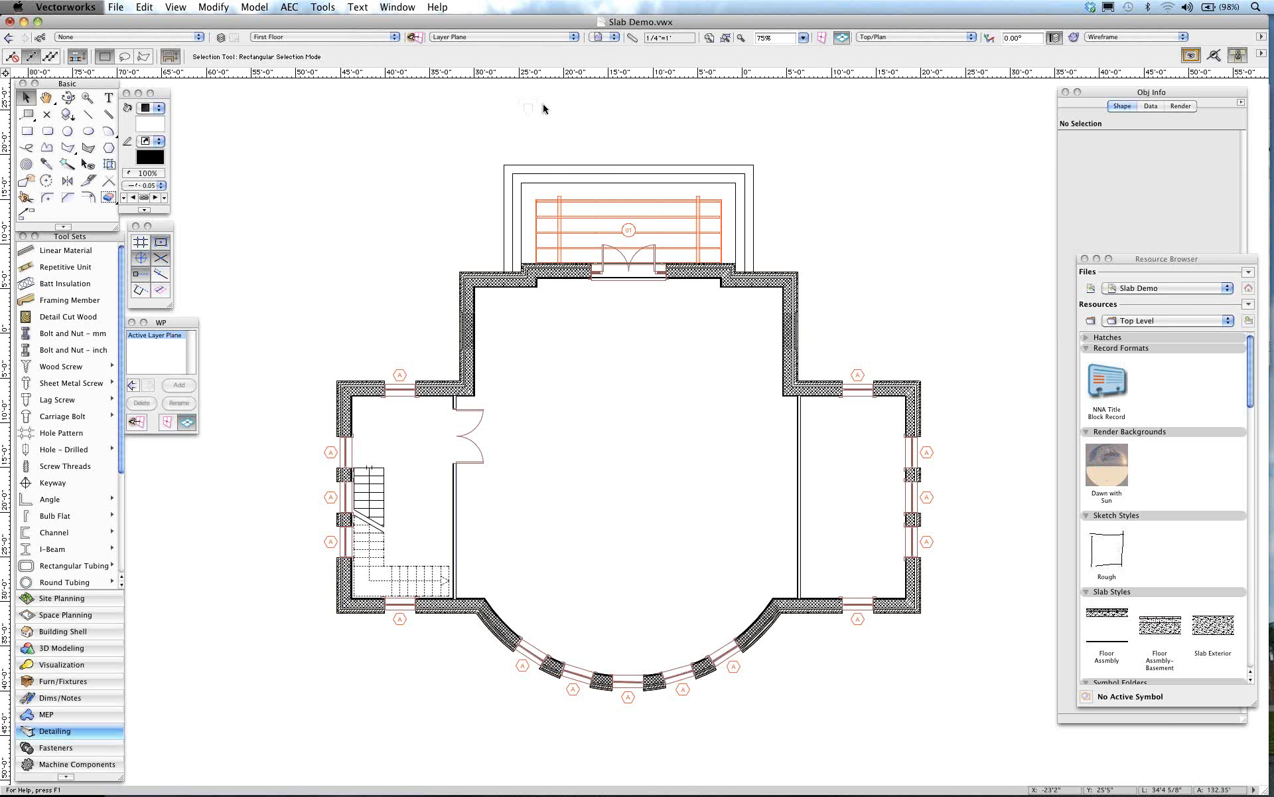
# Step: Activate the saved view Build 2 and show the second floor in Right Isometric view
pyautogui.click(607, 41)
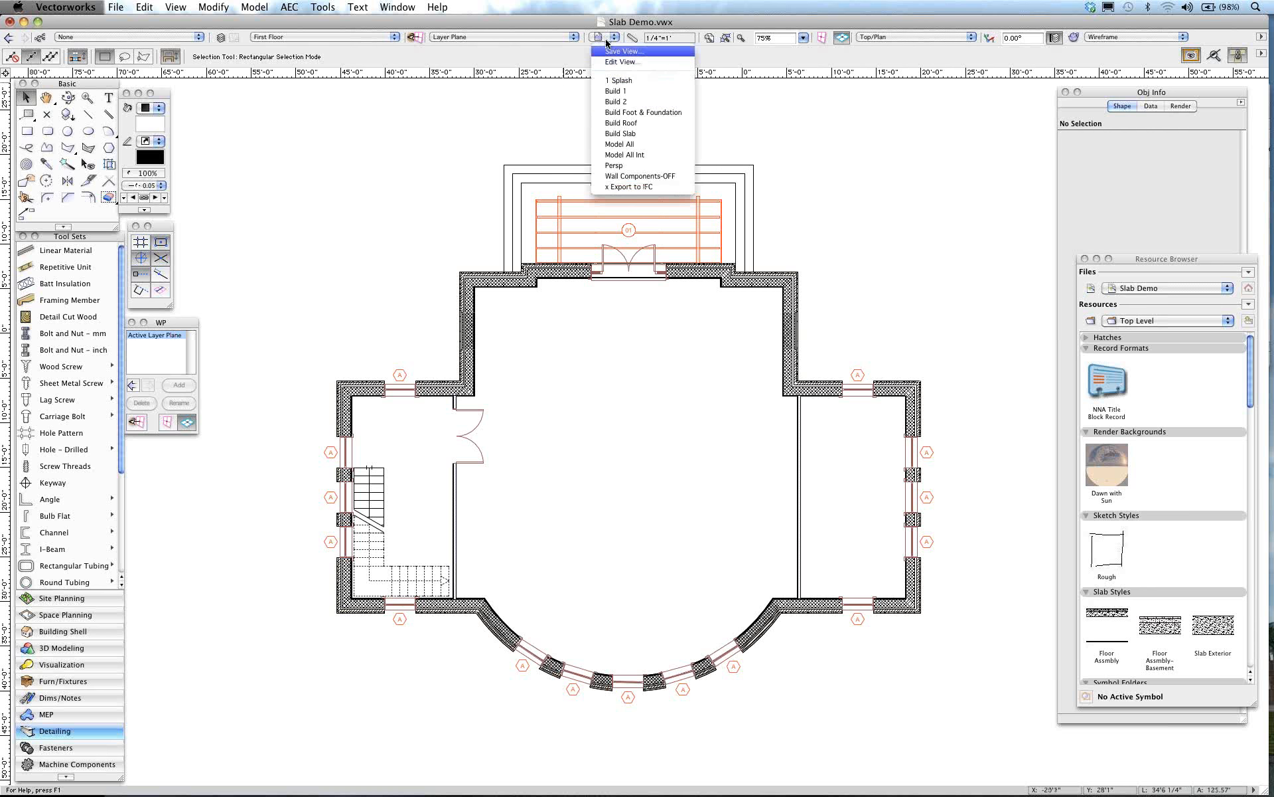
pyautogui.click(616, 103)
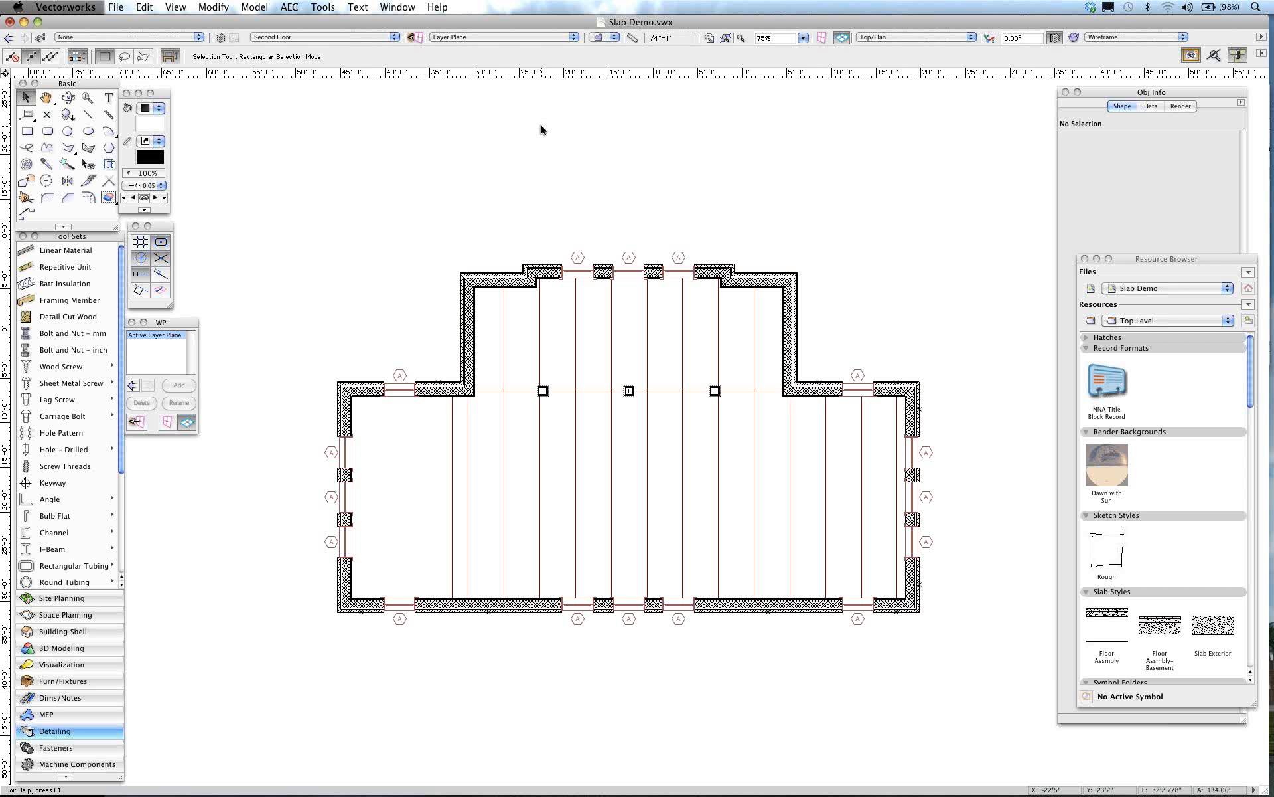
pyautogui.press('KP_3')
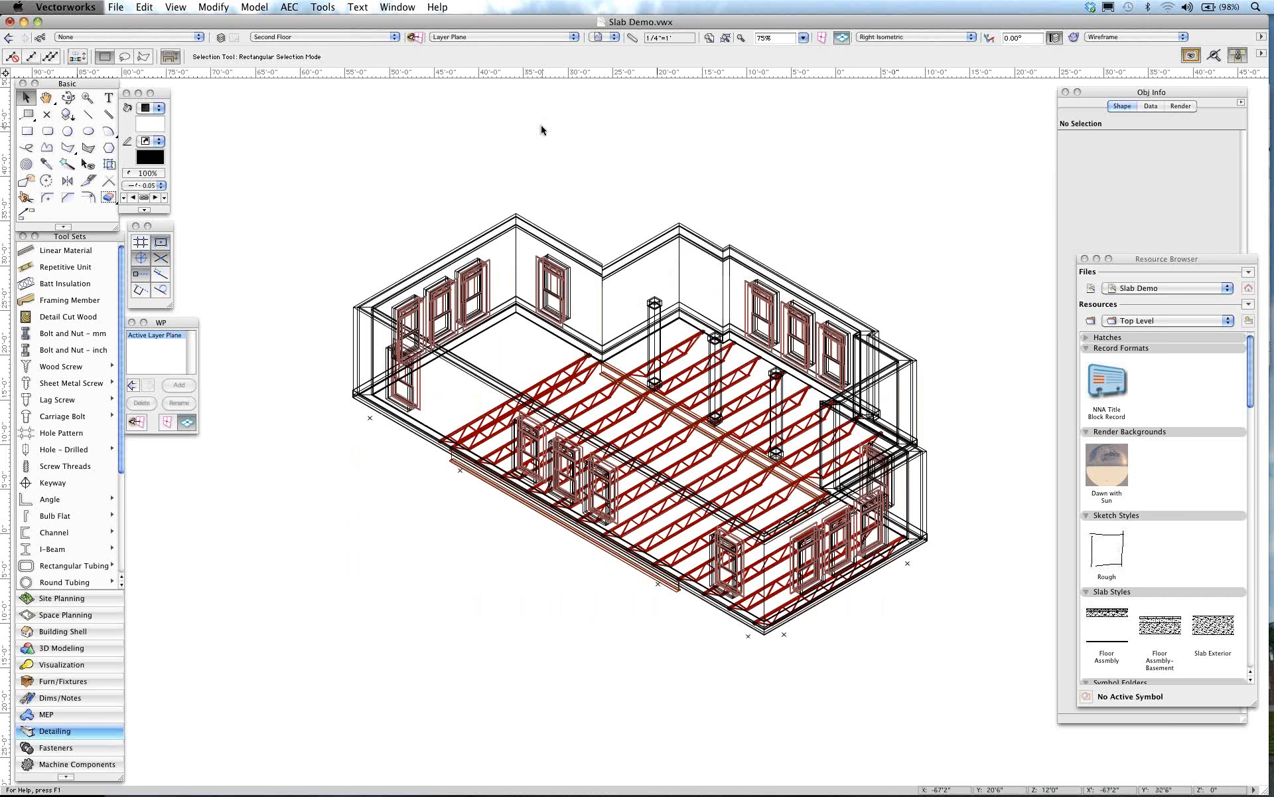
pyautogui.click(915, 36)
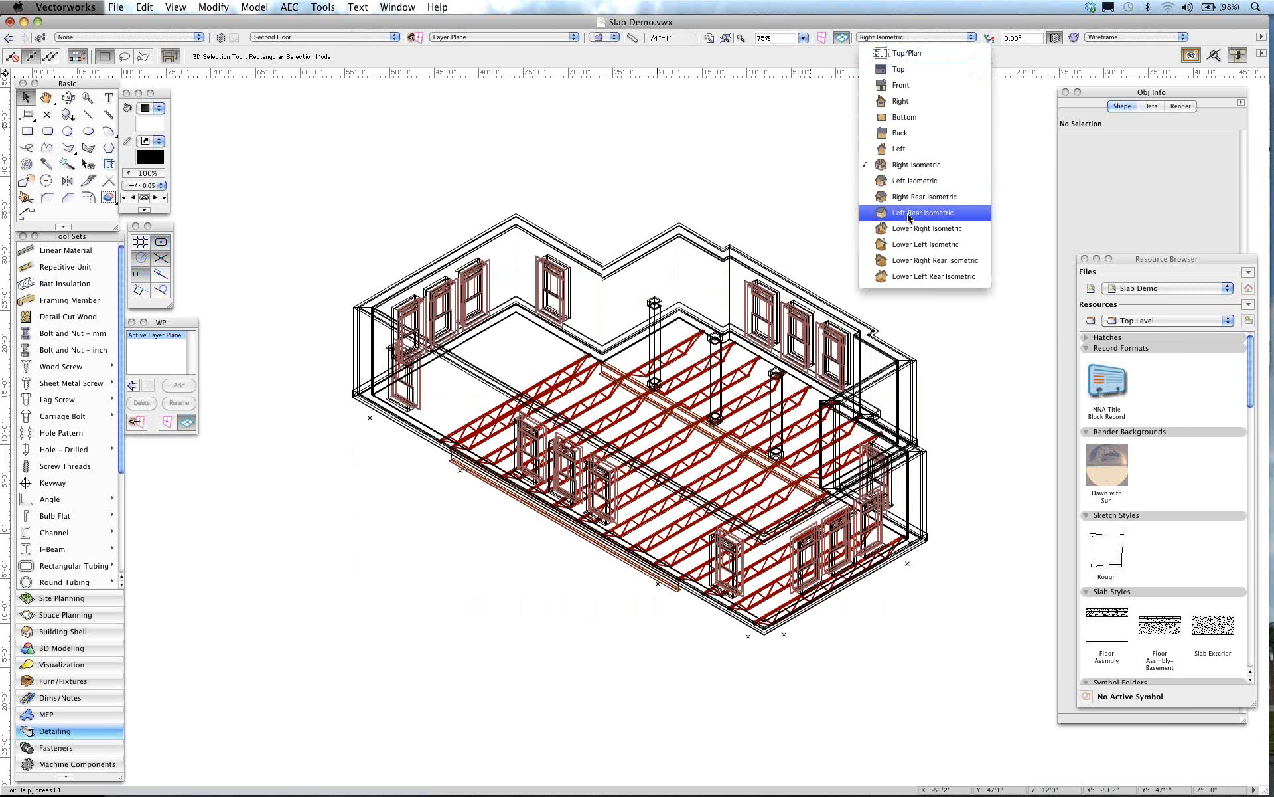
pyautogui.click(815, 170)
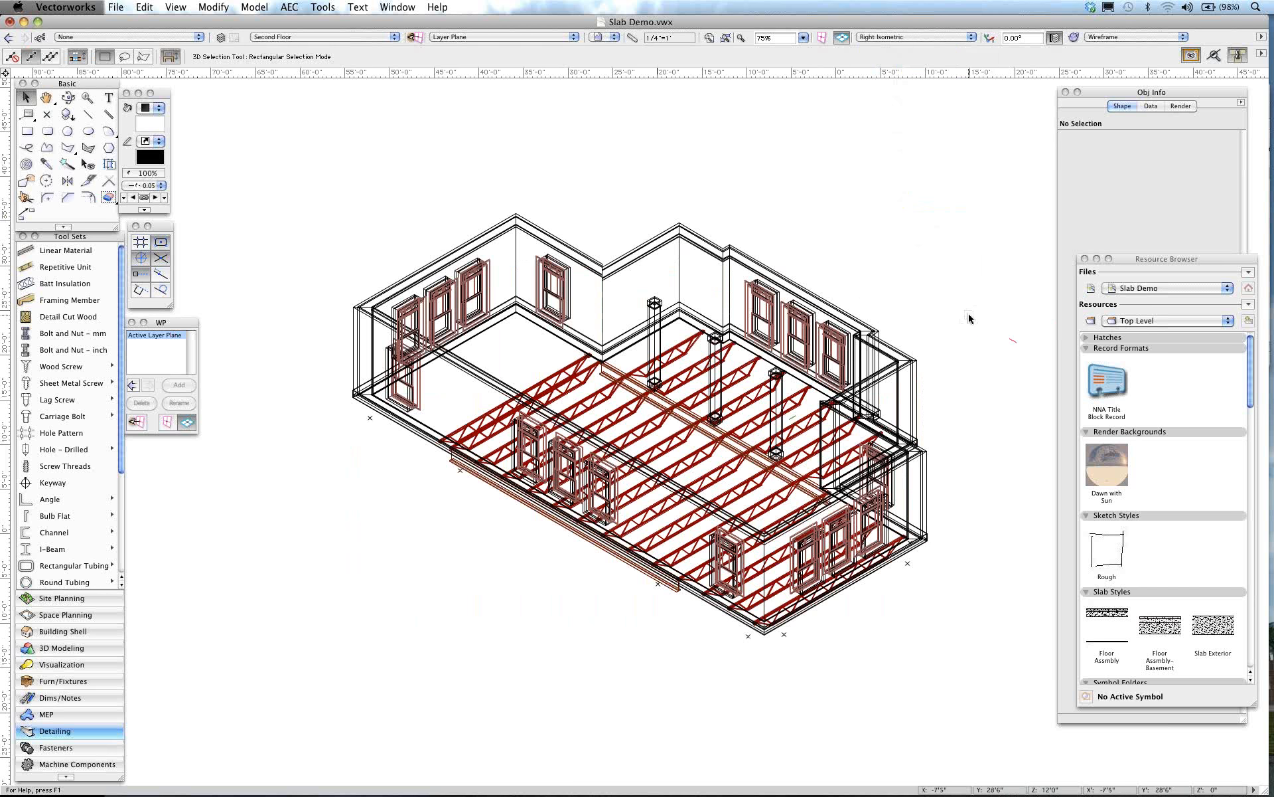
# Step: Switch the second floor to Top/Plan view and back to Right Isometric
pyautogui.click(915, 40)
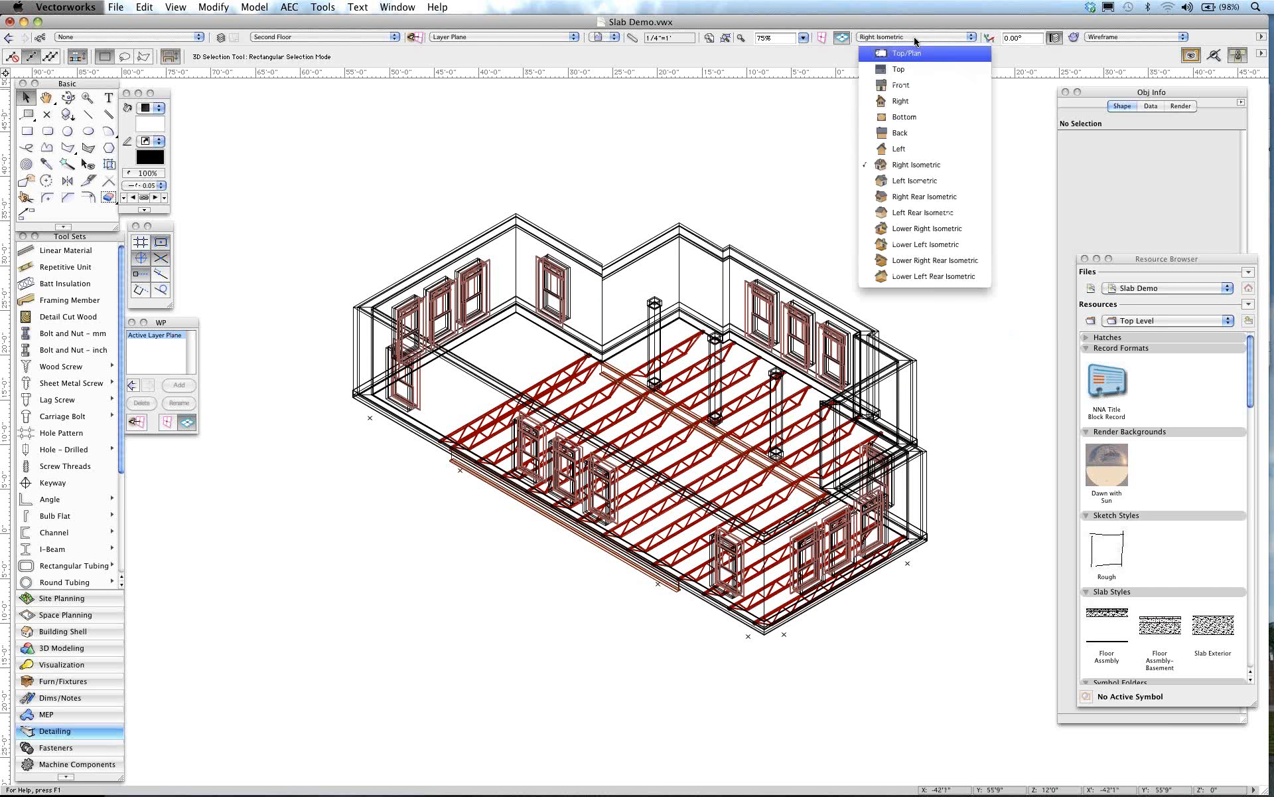
pyautogui.click(896, 52)
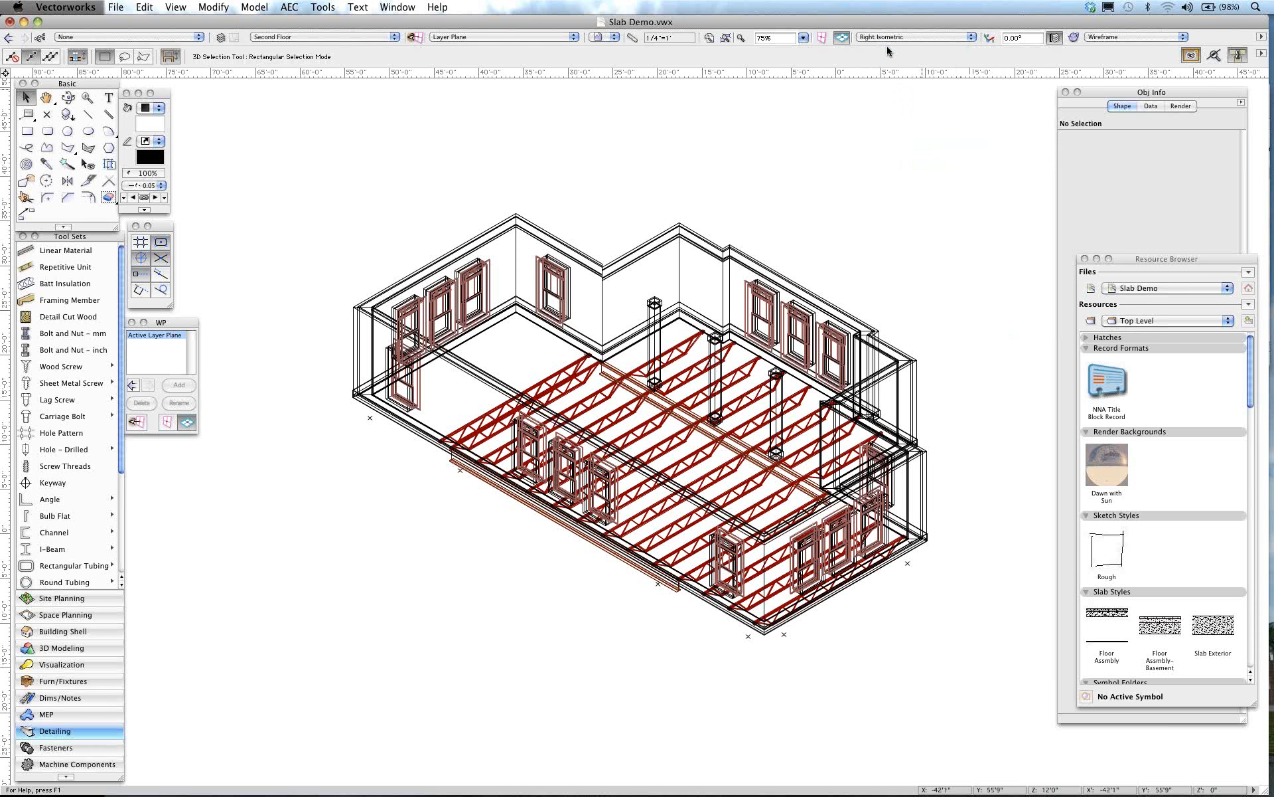
pyautogui.click(902, 36)
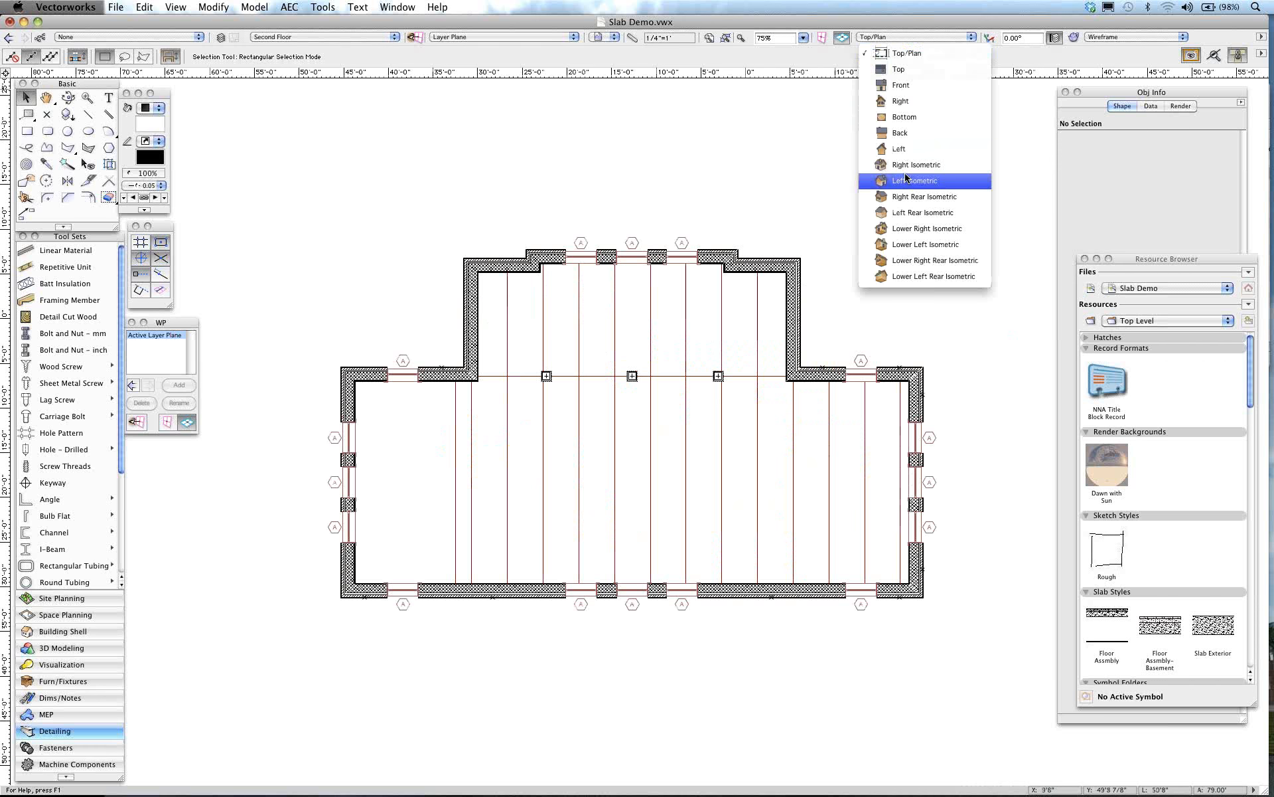
pyautogui.click(905, 165)
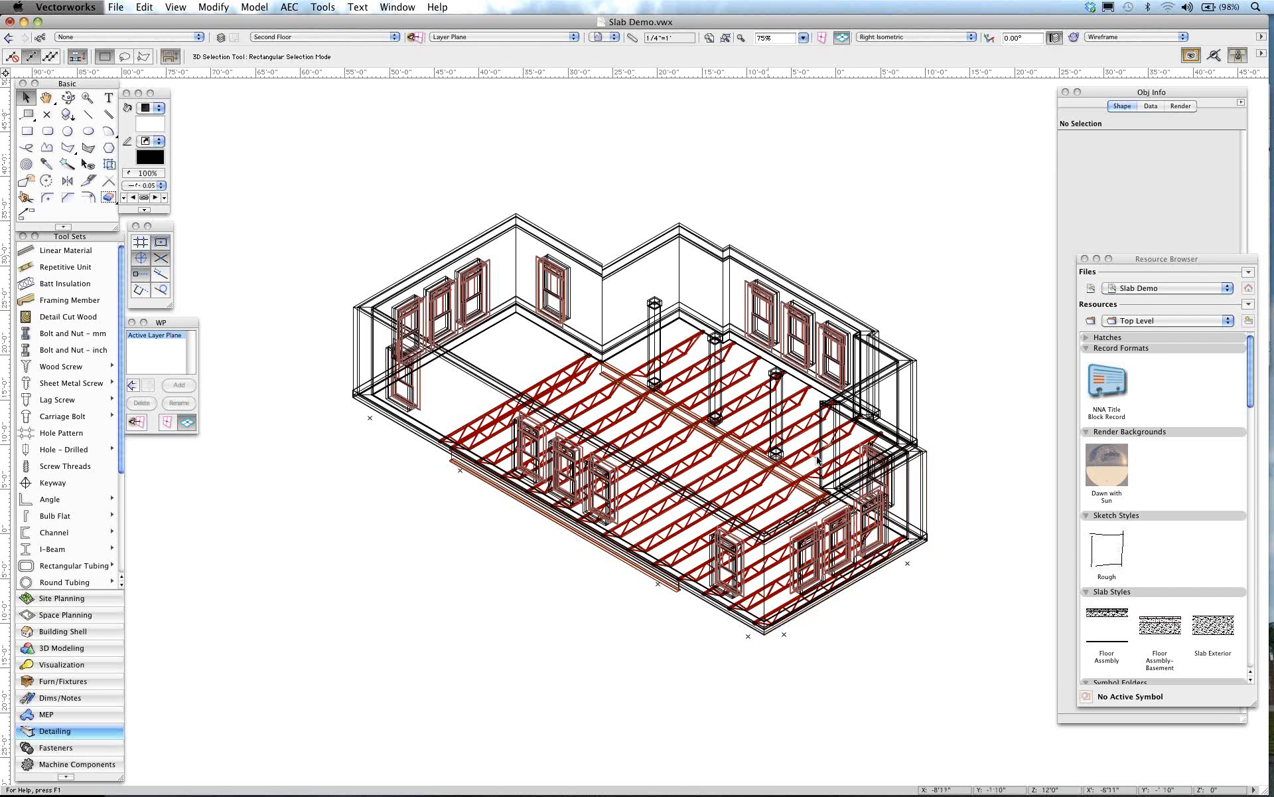
# Step: Activate the saved view Model All Int to show the rendered interior with roof trusses and floor joists
pyautogui.click(607, 38)
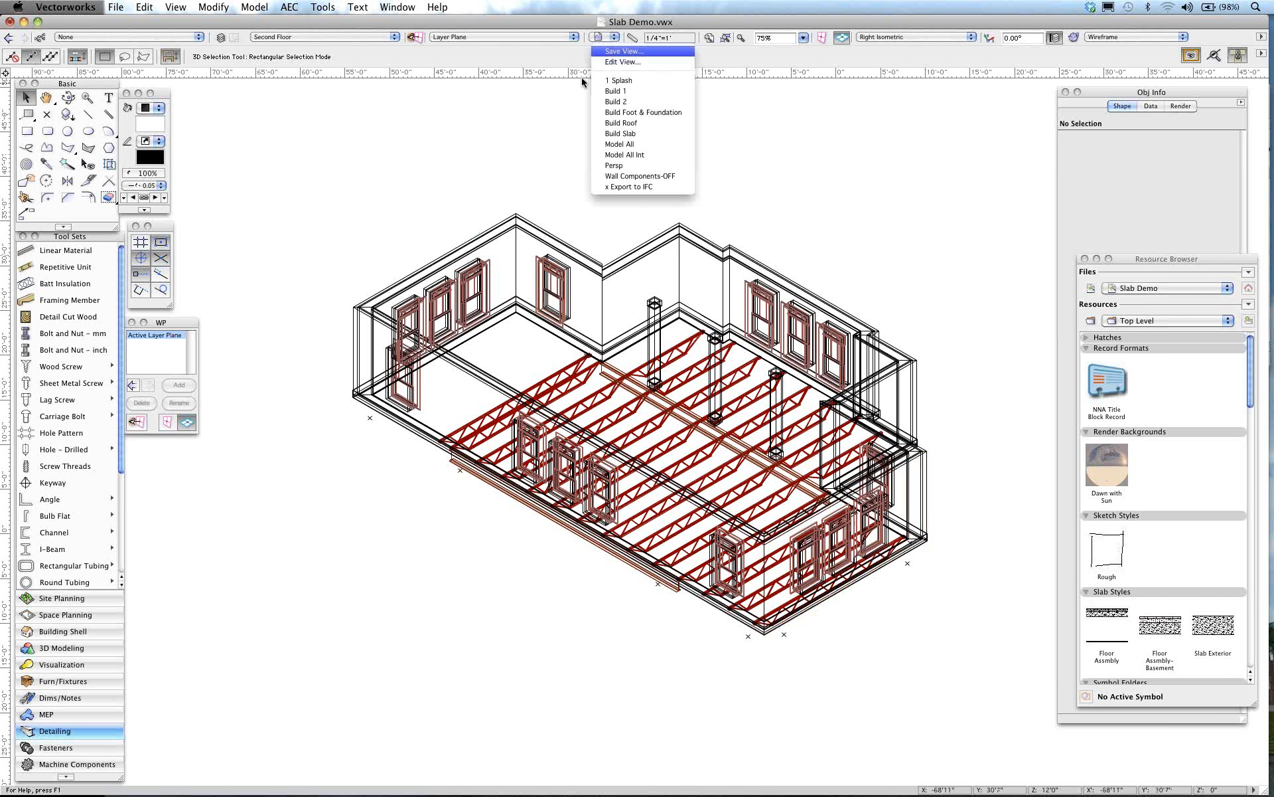
pyautogui.click(611, 156)
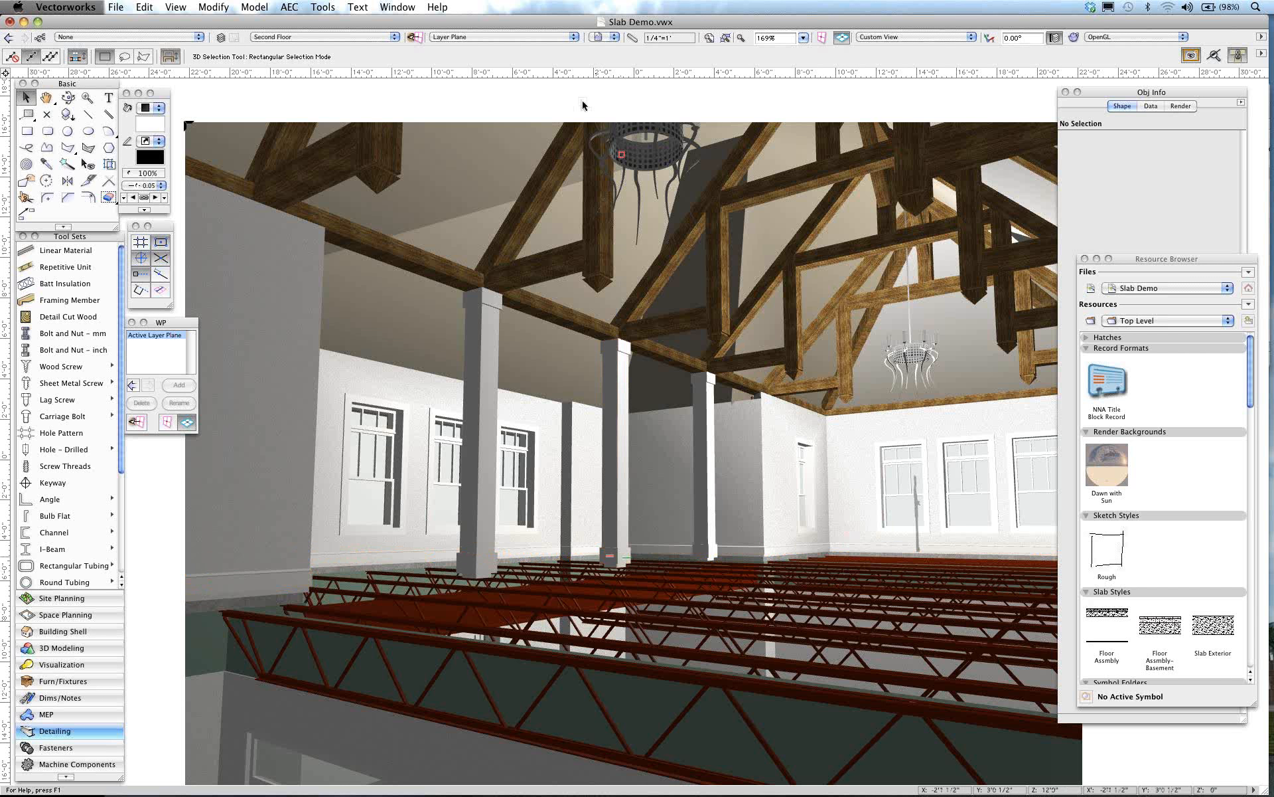
# Step: Activate the saved view Build Slab to show the second-floor walls without a floor
pyautogui.click(605, 42)
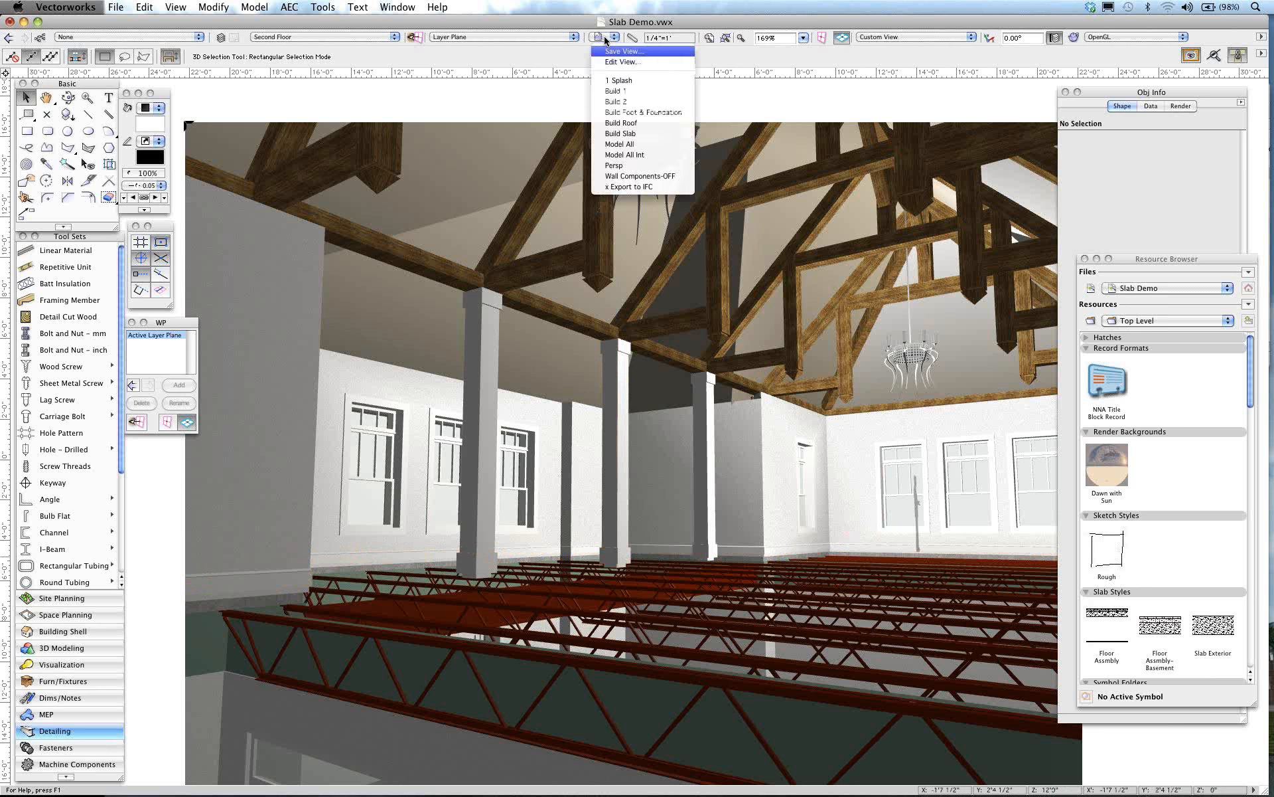
pyautogui.click(622, 134)
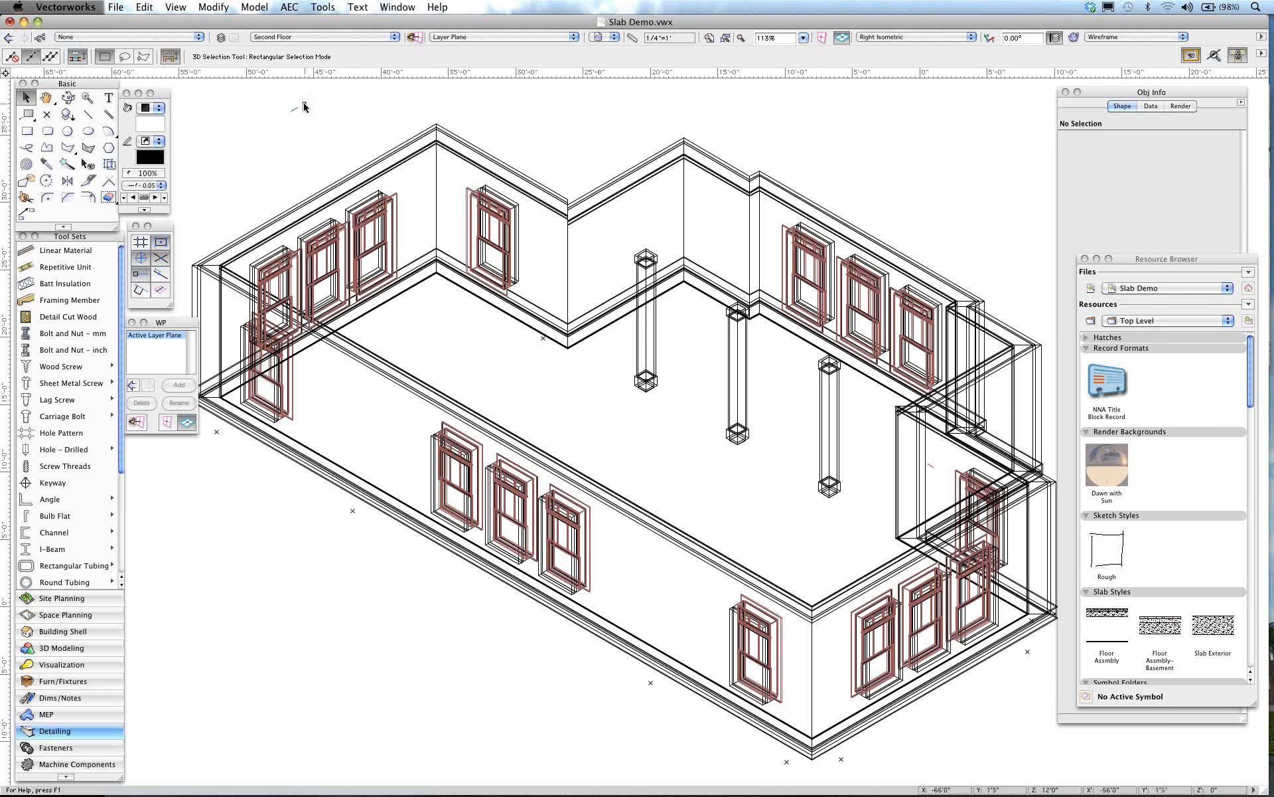
# Step: Create an unstyled slab on the second floor with the Slab tool by picking all the exterior walls around the perimeter
pyautogui.click(53, 634)
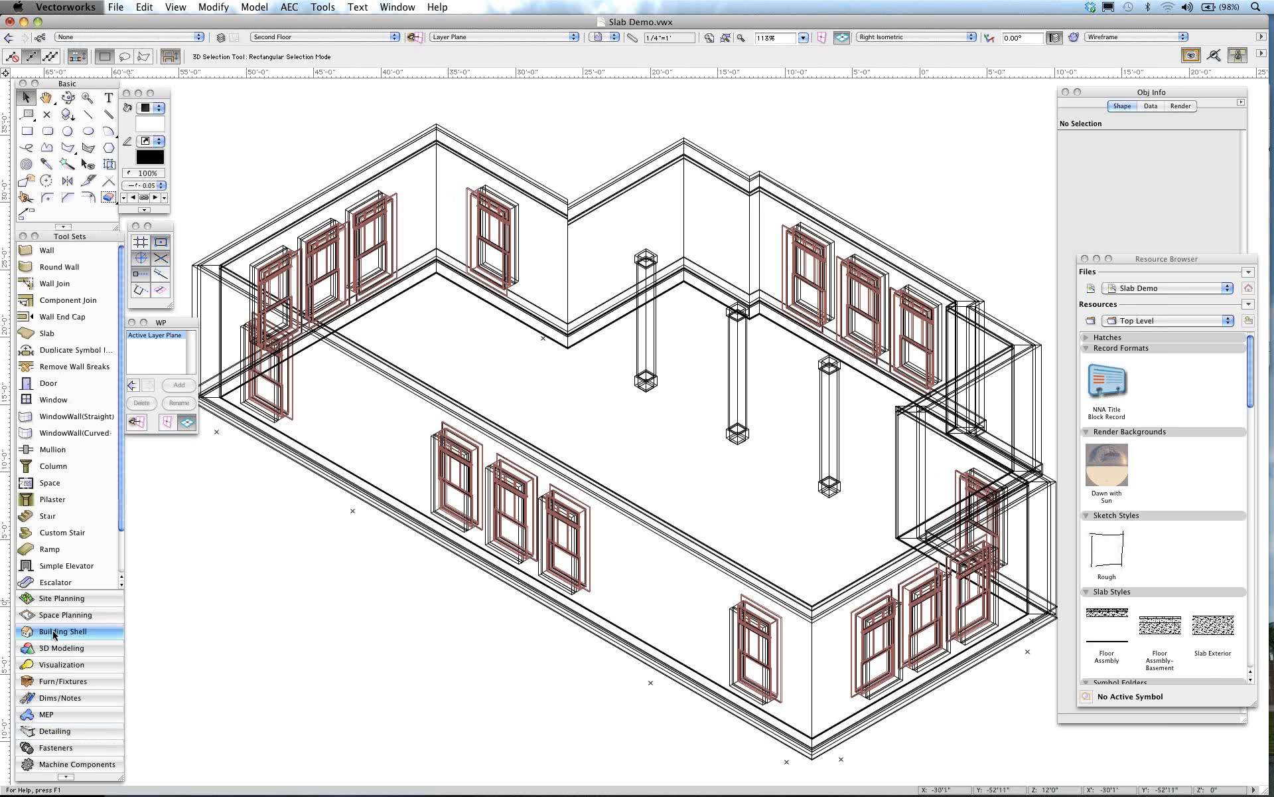
pyautogui.click(33, 336)
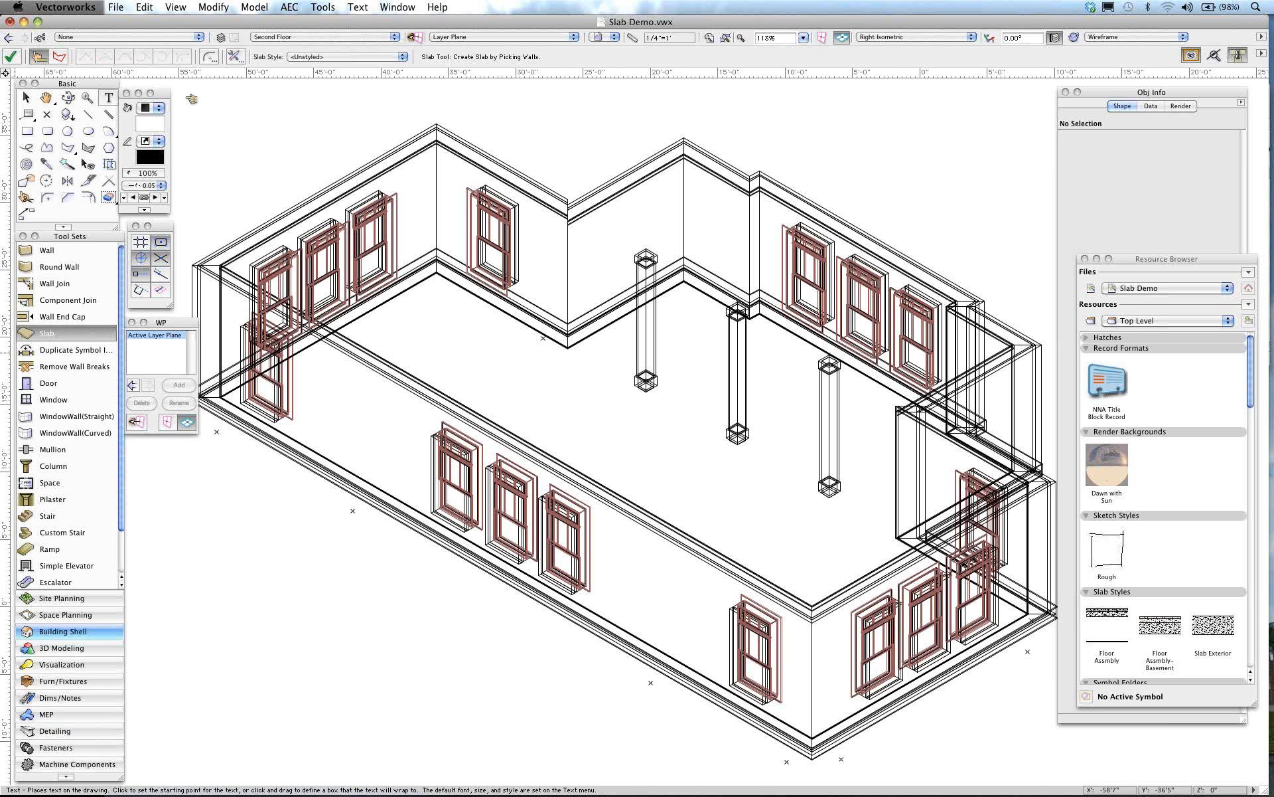
pyautogui.click(759, 173)
pyautogui.click(738, 167)
pyautogui.click(628, 162)
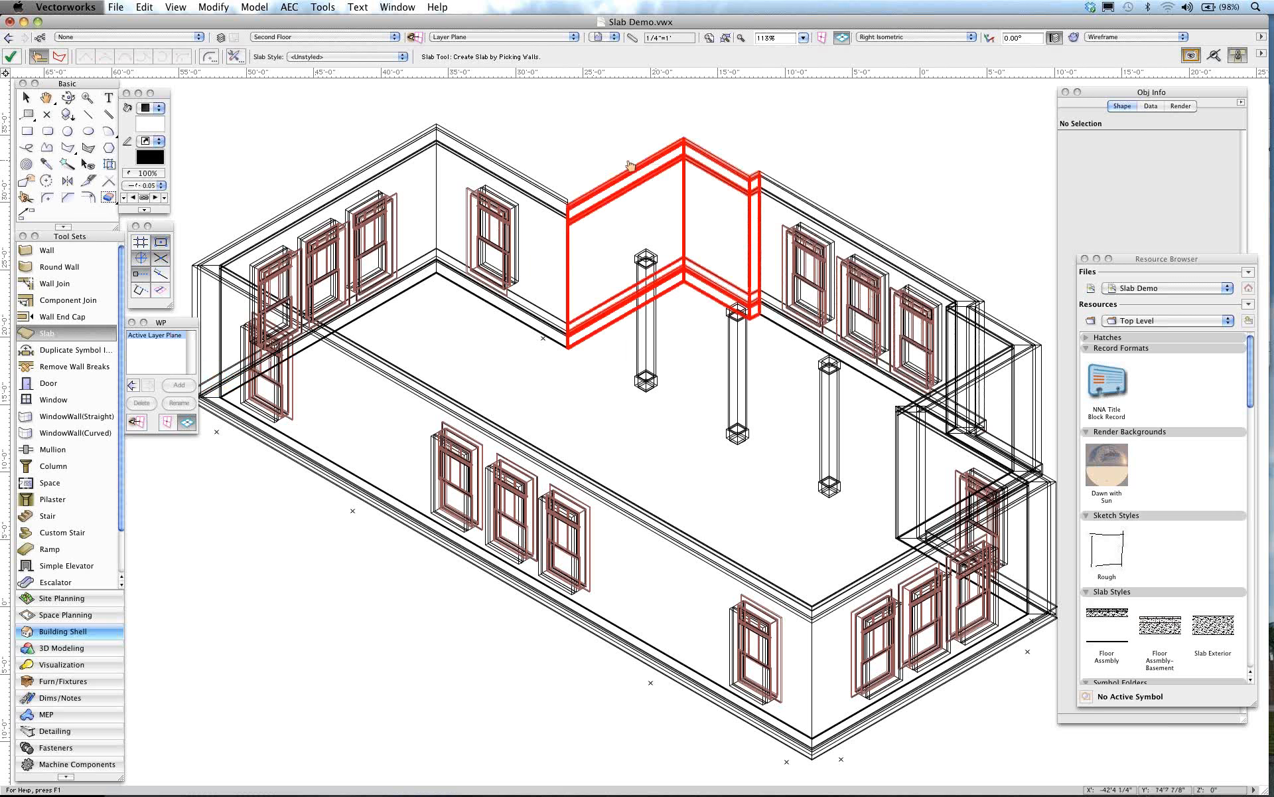
pyautogui.click(502, 163)
pyautogui.click(403, 159)
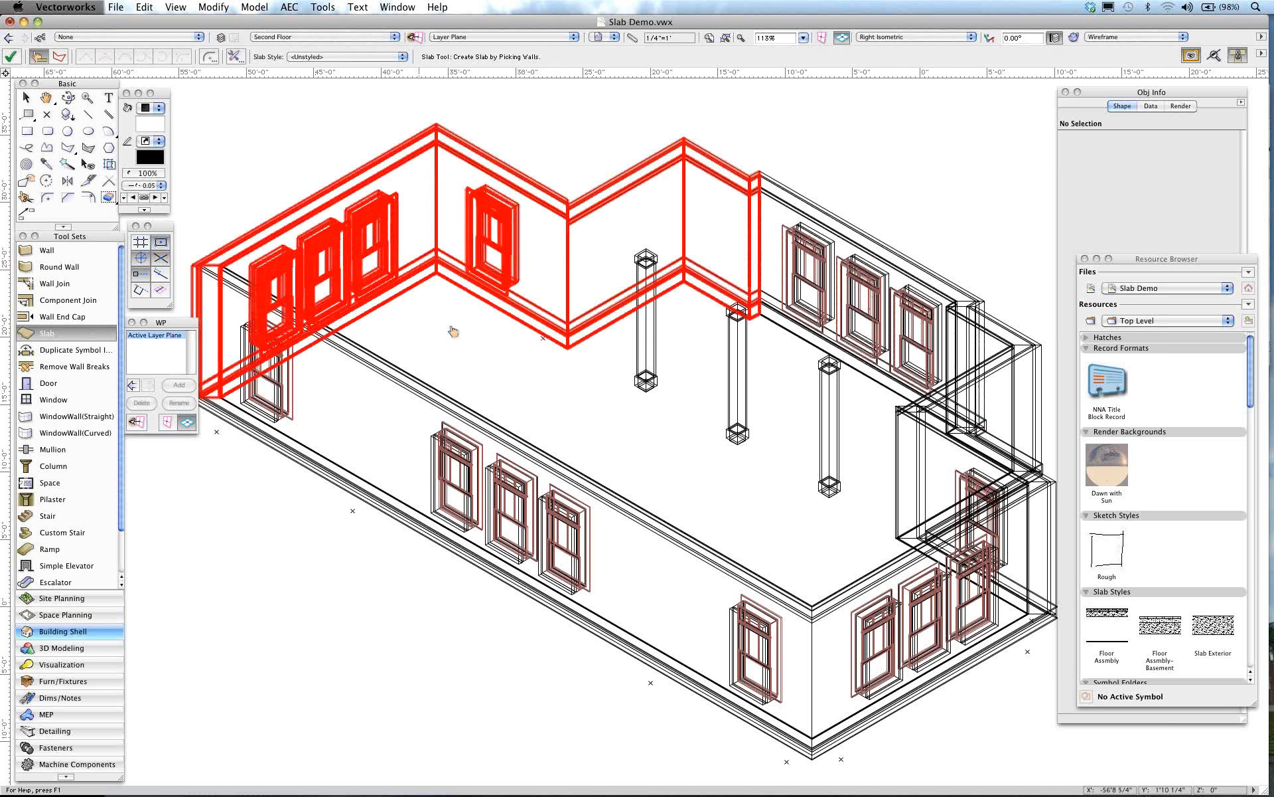
pyautogui.click(456, 422)
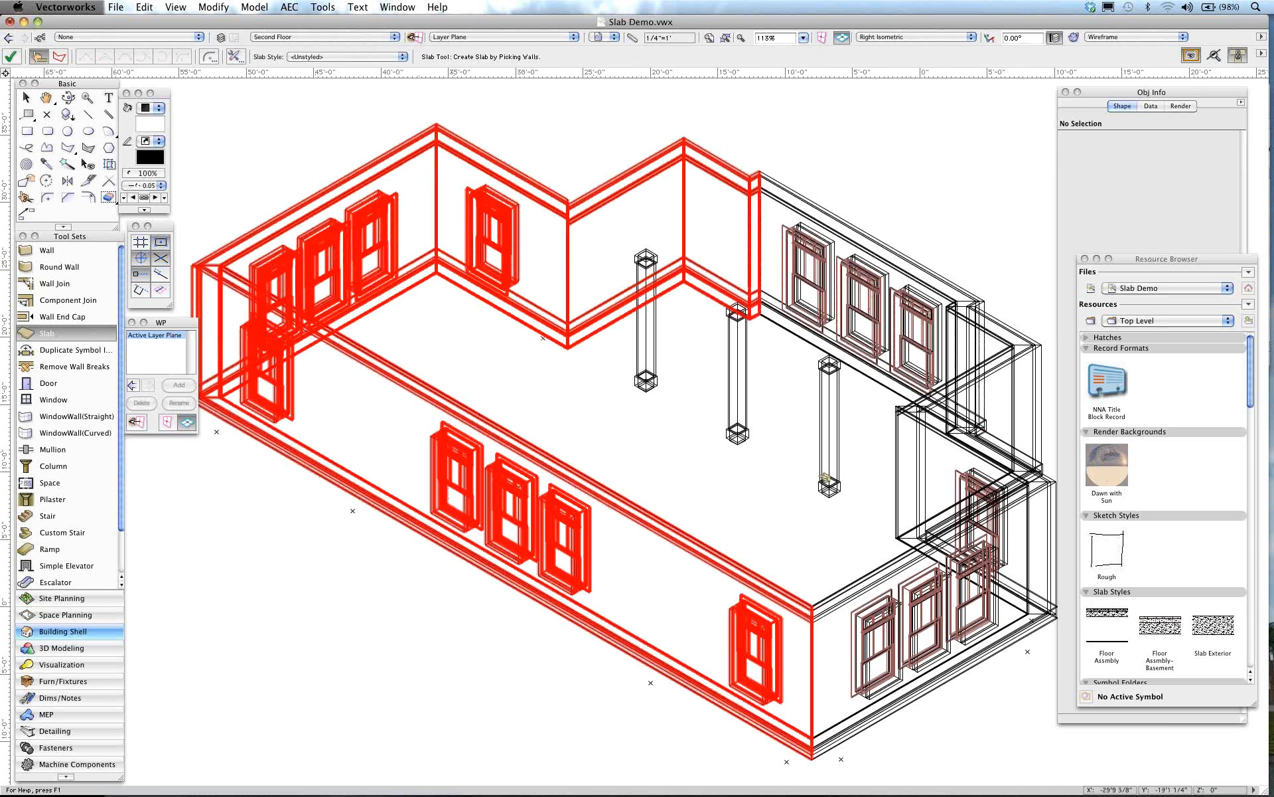
pyautogui.click(909, 556)
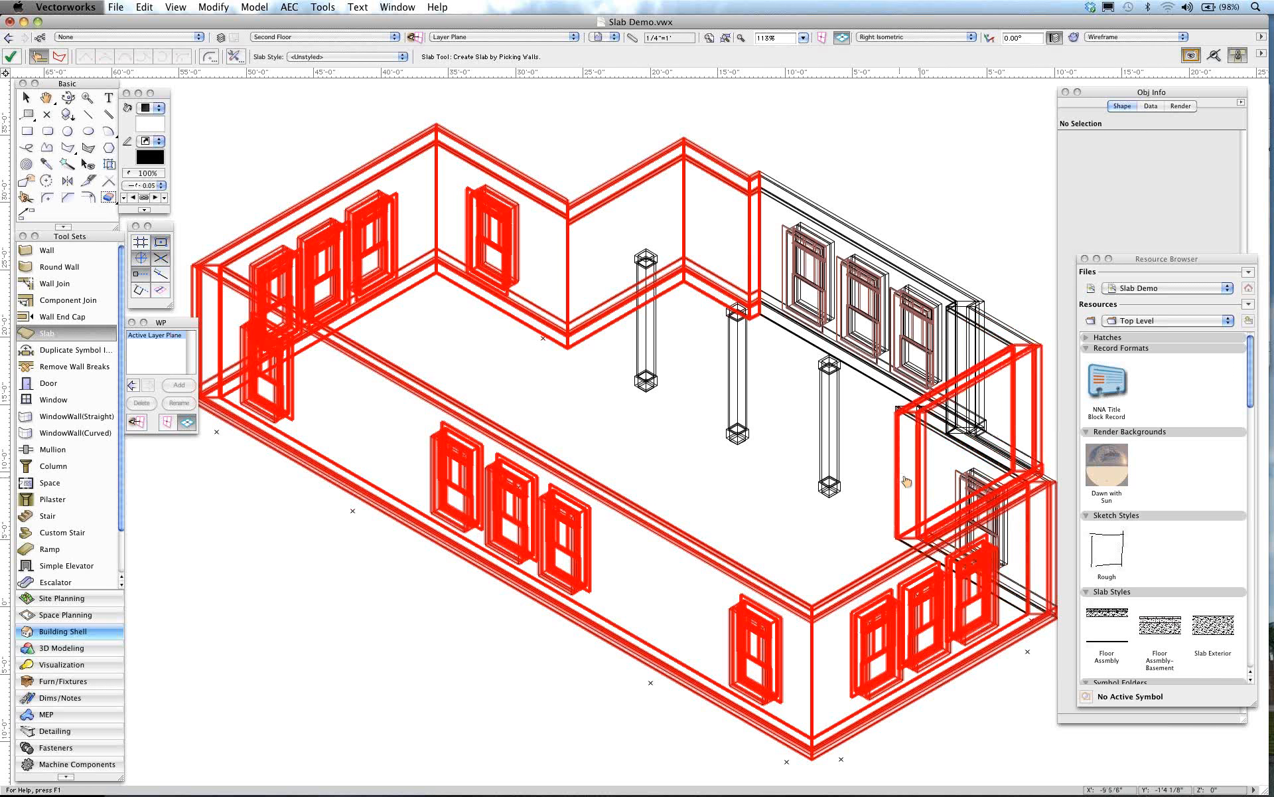
pyautogui.click(923, 549)
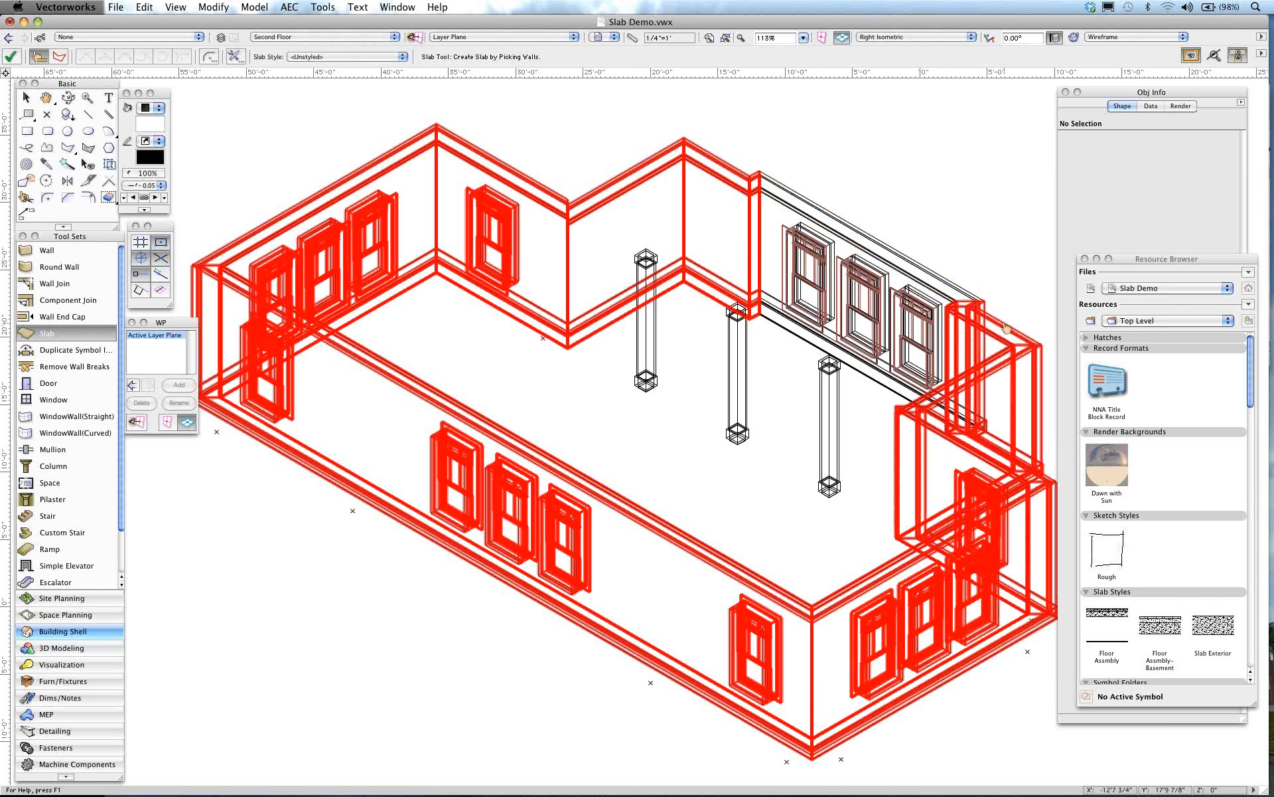
pyautogui.click(952, 278)
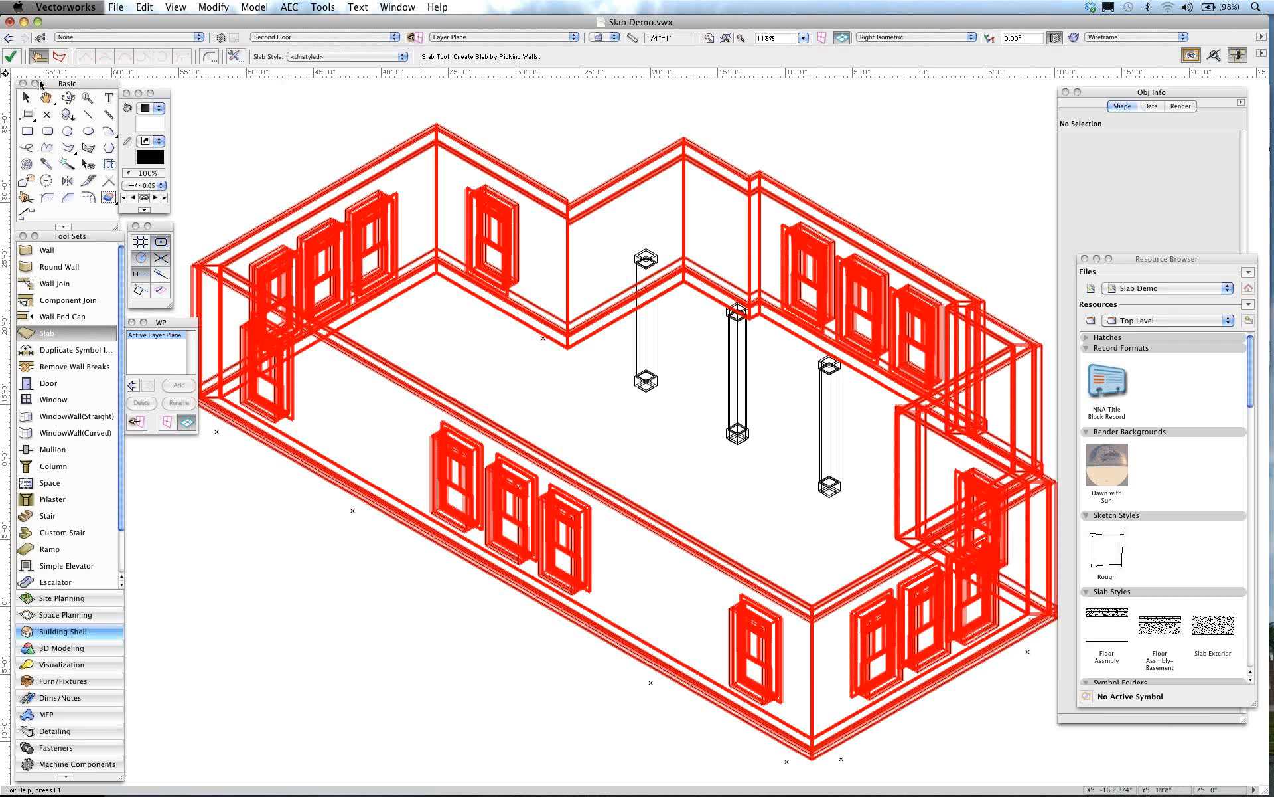
pyautogui.click(11, 57)
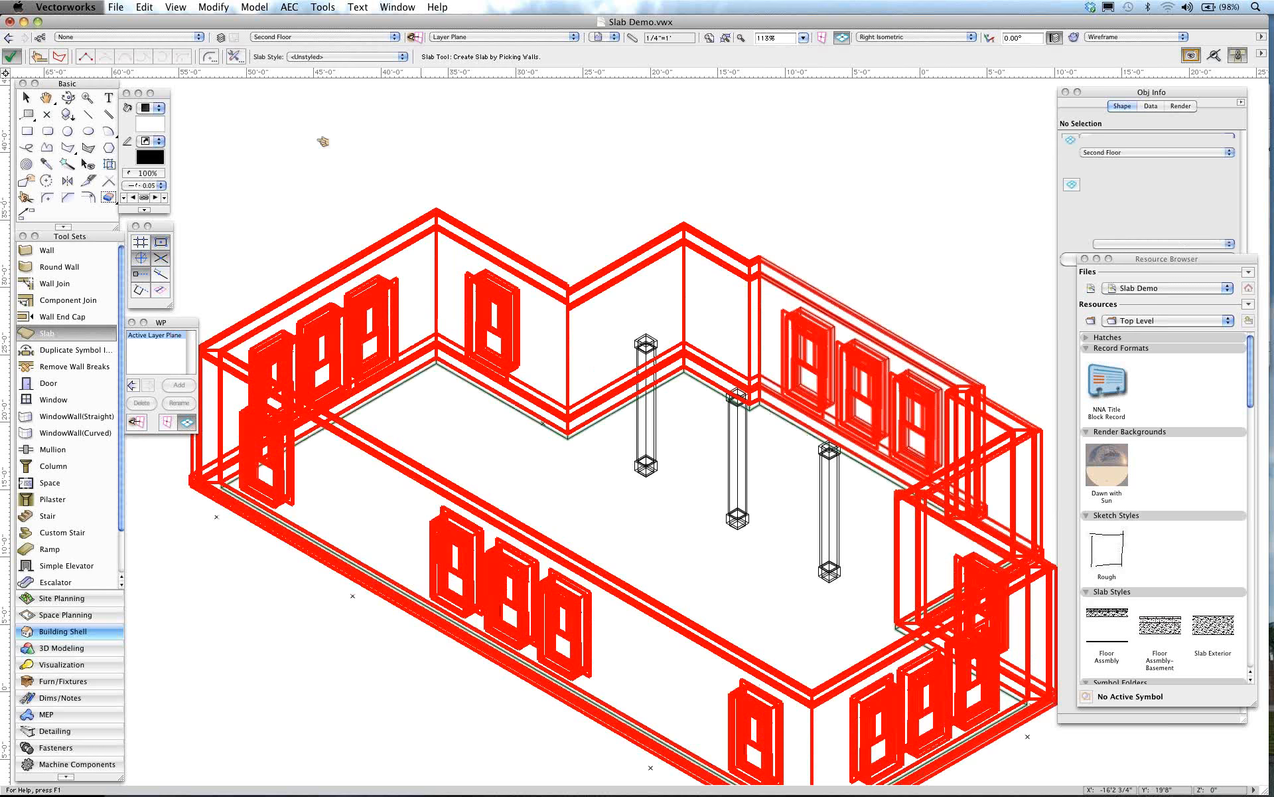
pyautogui.press('x')
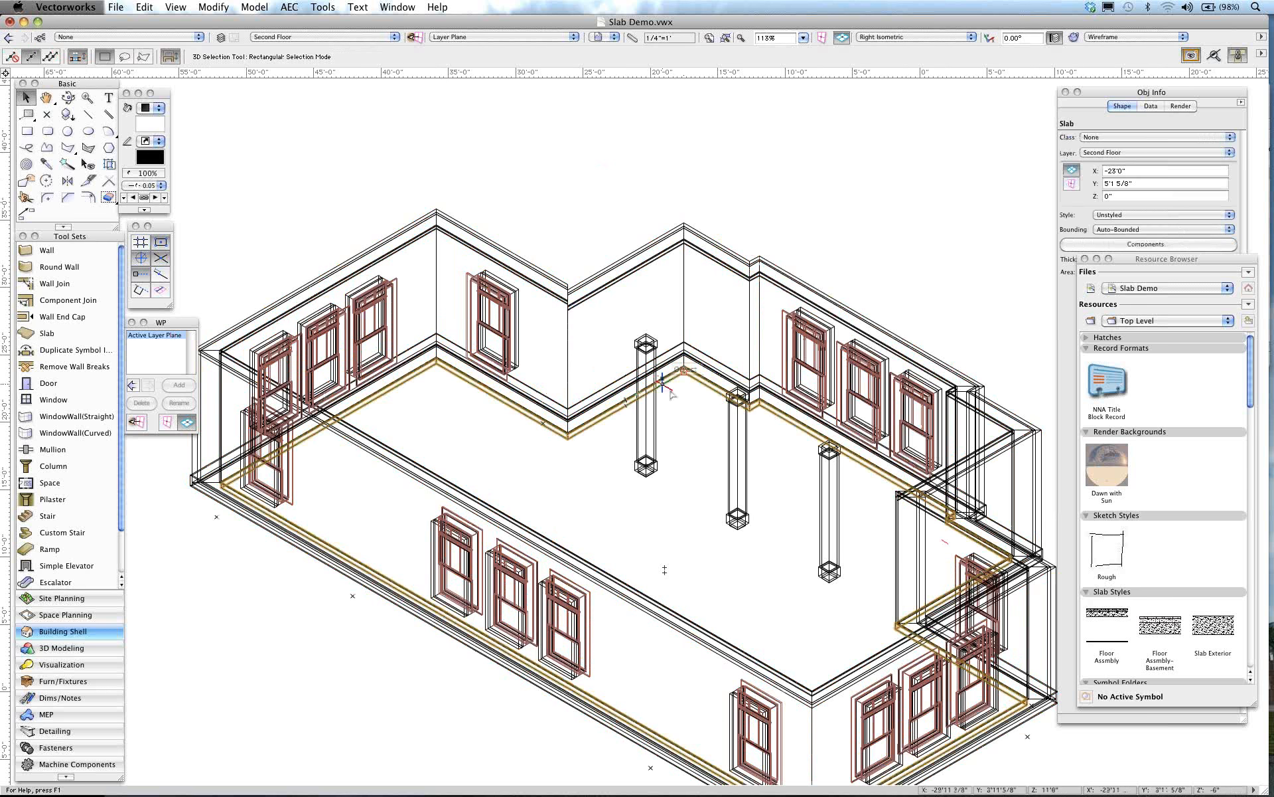
# Step: Render the second floor in OpenGL and apply the Concrete Brushed texture to the new slab
pyautogui.click(1116, 37)
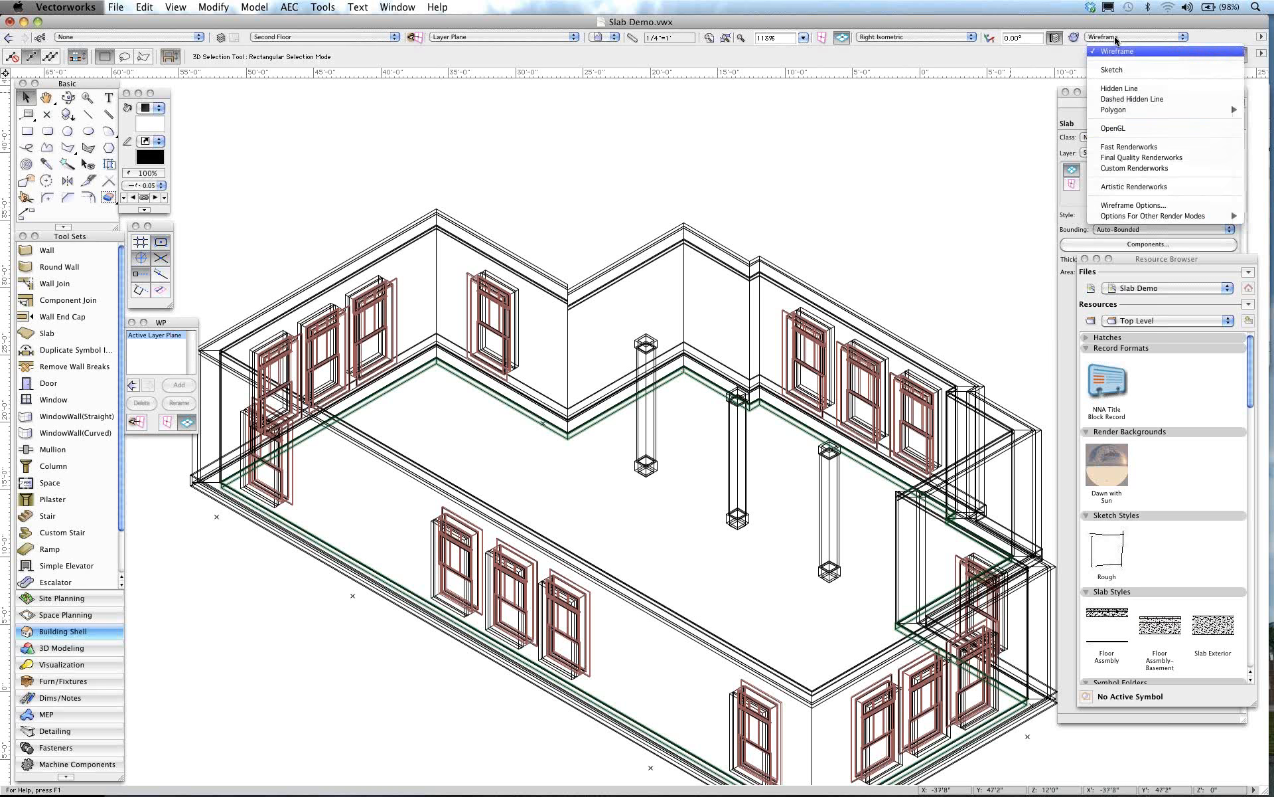
pyautogui.click(1128, 128)
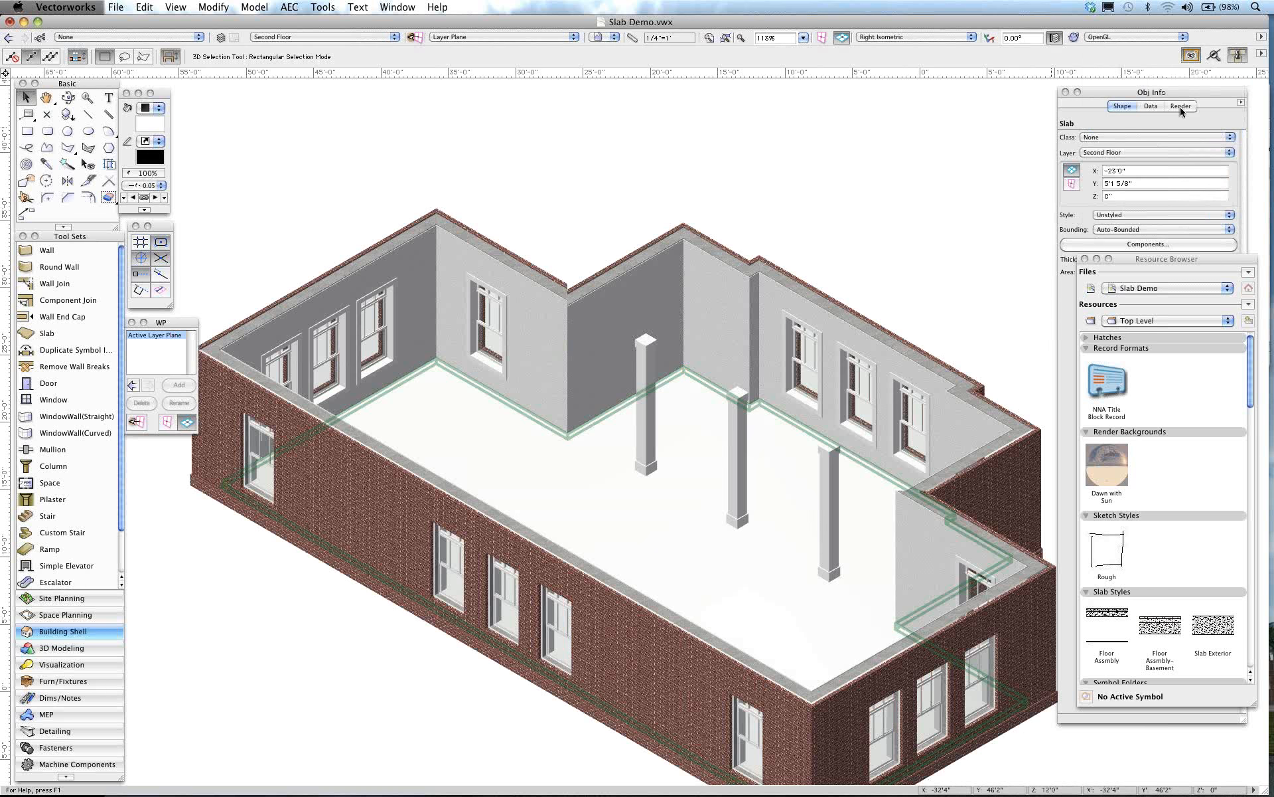
pyautogui.click(1181, 106)
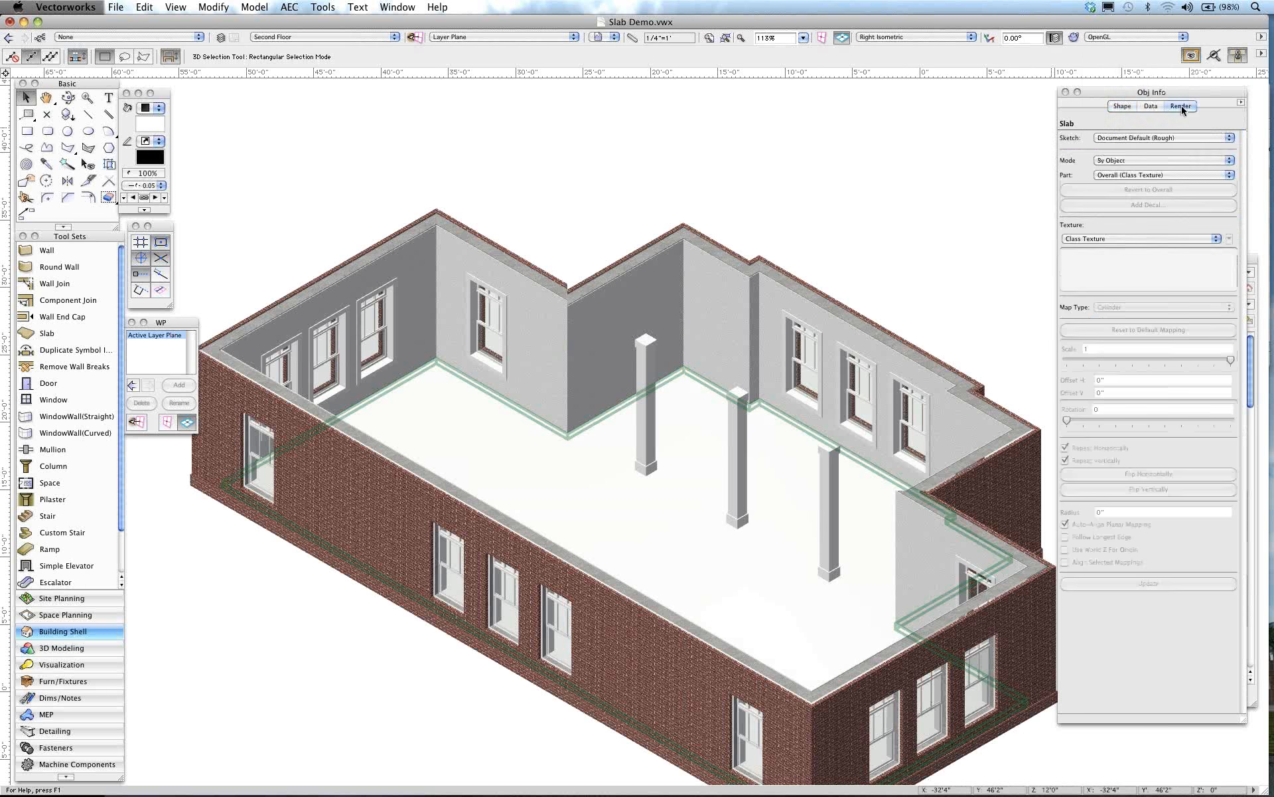
pyautogui.click(1121, 238)
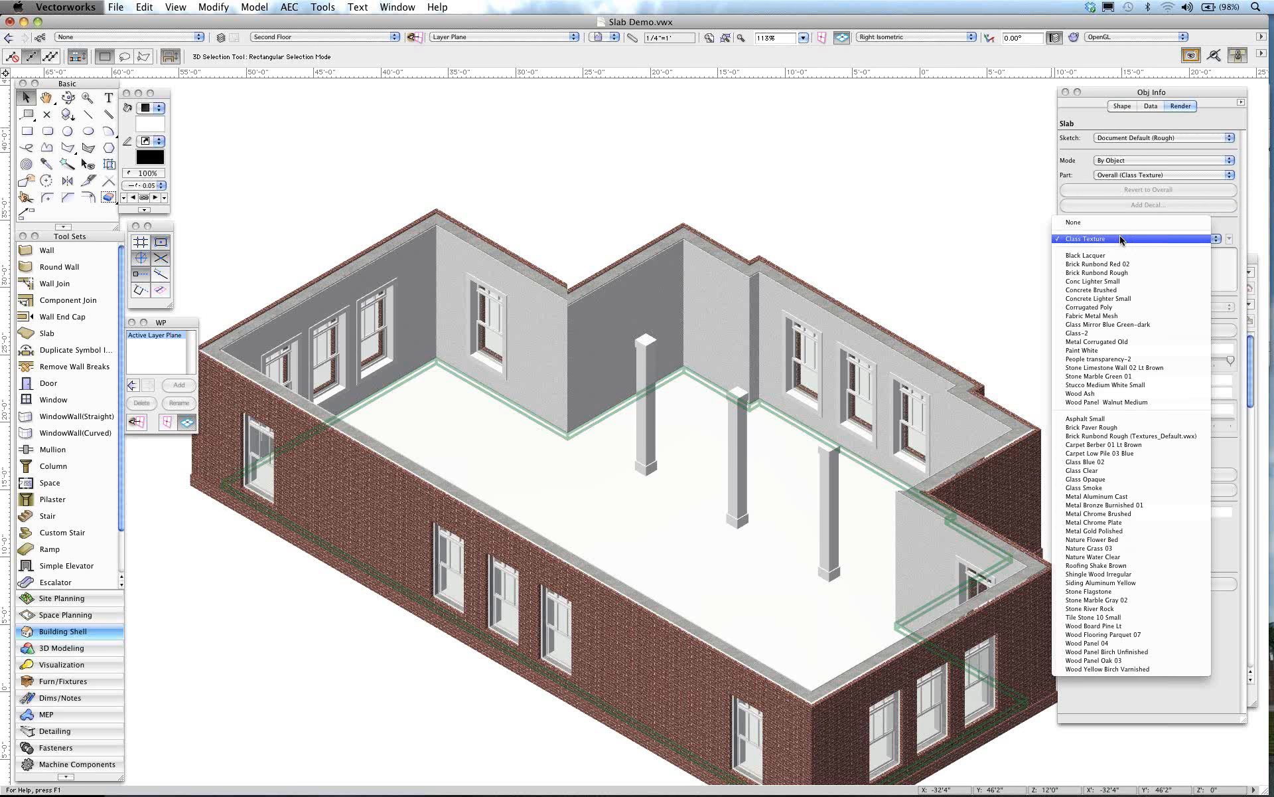
pyautogui.click(1099, 291)
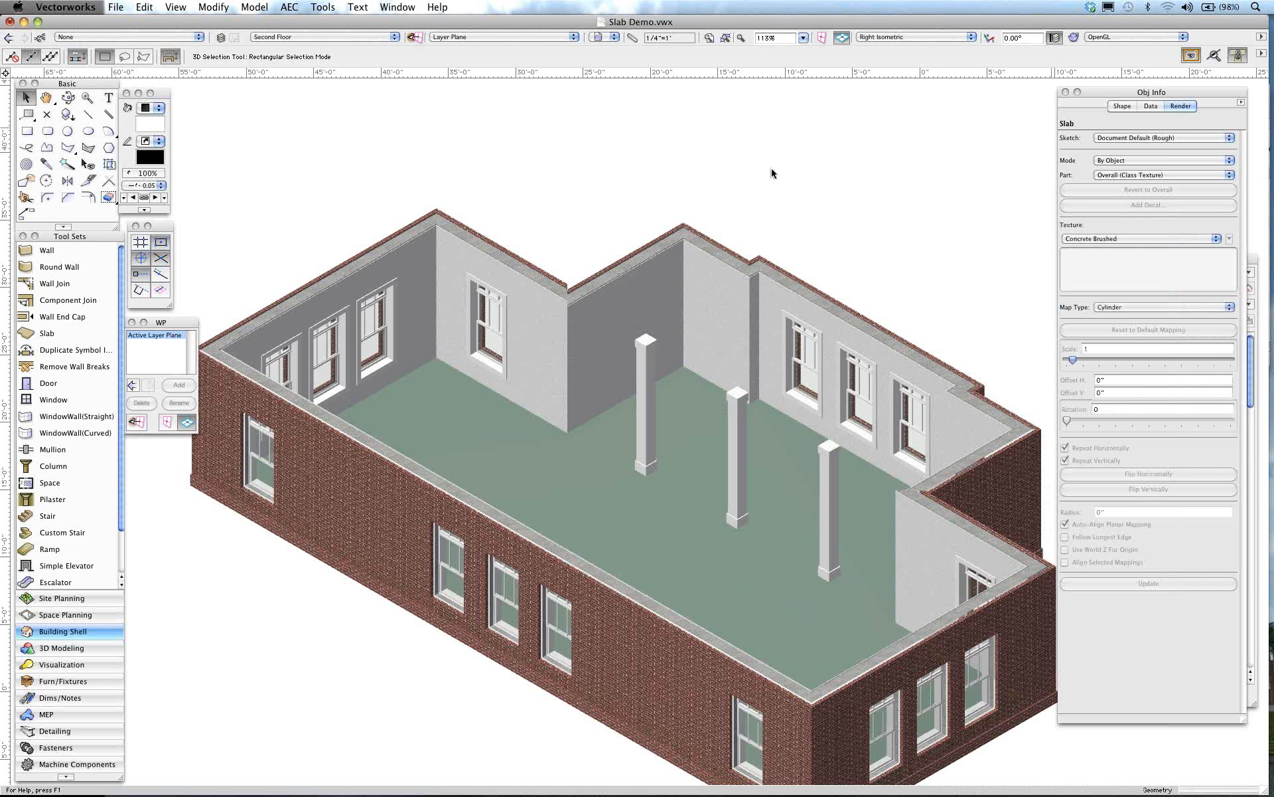
pyautogui.moveTo(772, 173); pyautogui.dragTo(890, 155, button='middle')
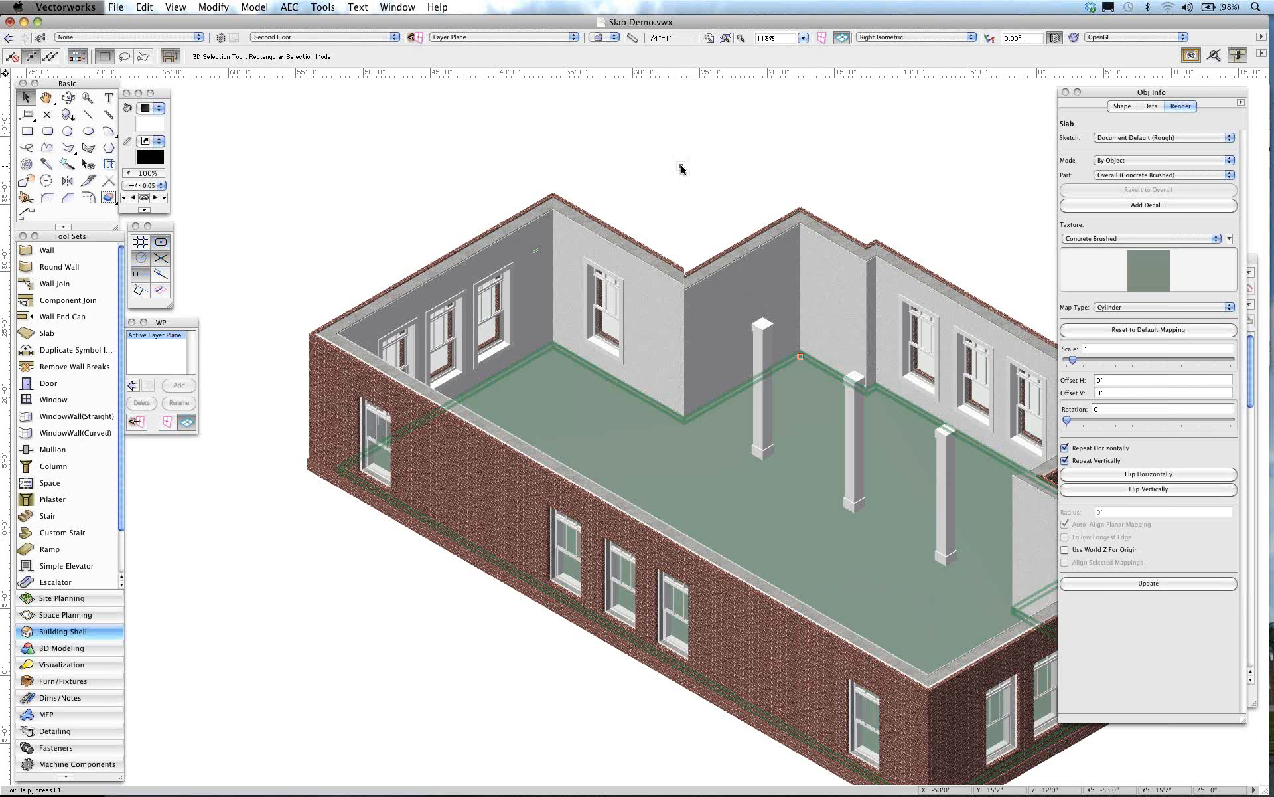
pyautogui.click(682, 169)
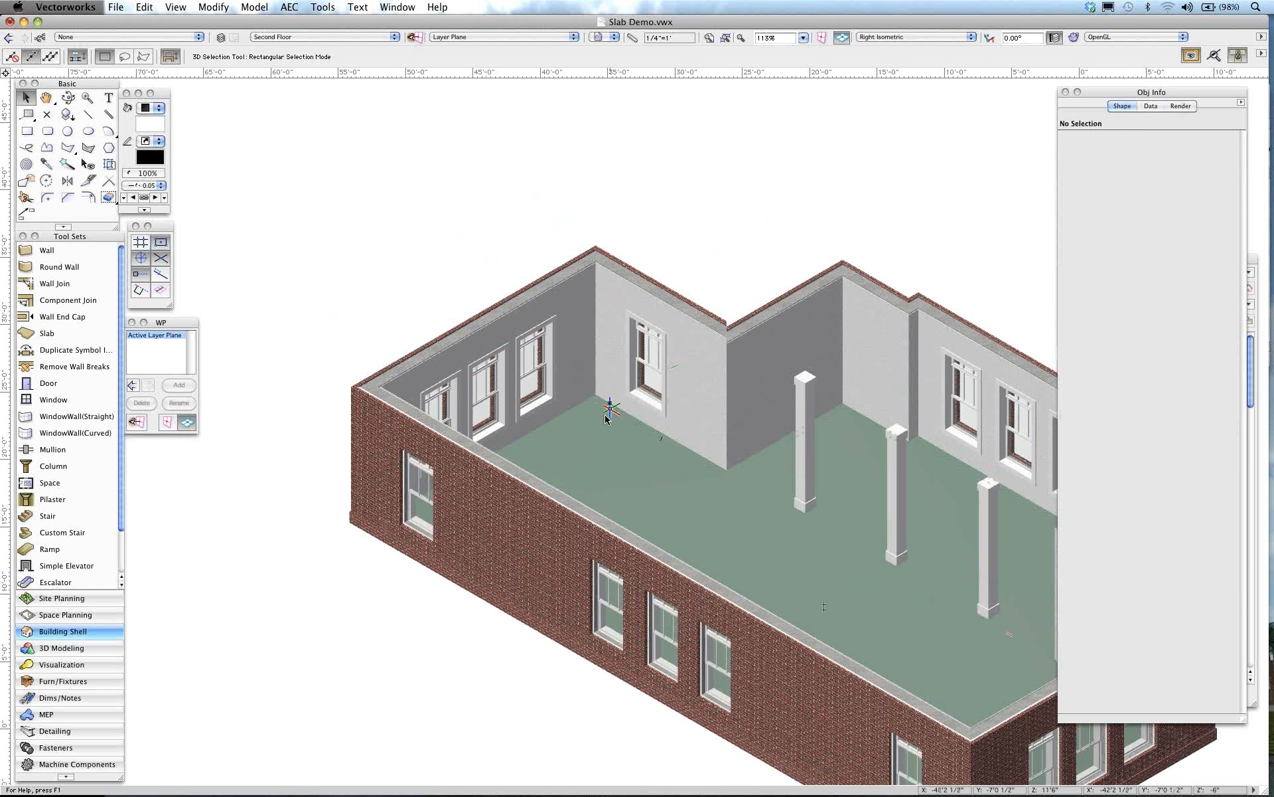
# Step: Test the auto-bounded slab by moving the three-window end wall outward and trying to move the adjoining single-window wall outward
pyautogui.click(607, 408)
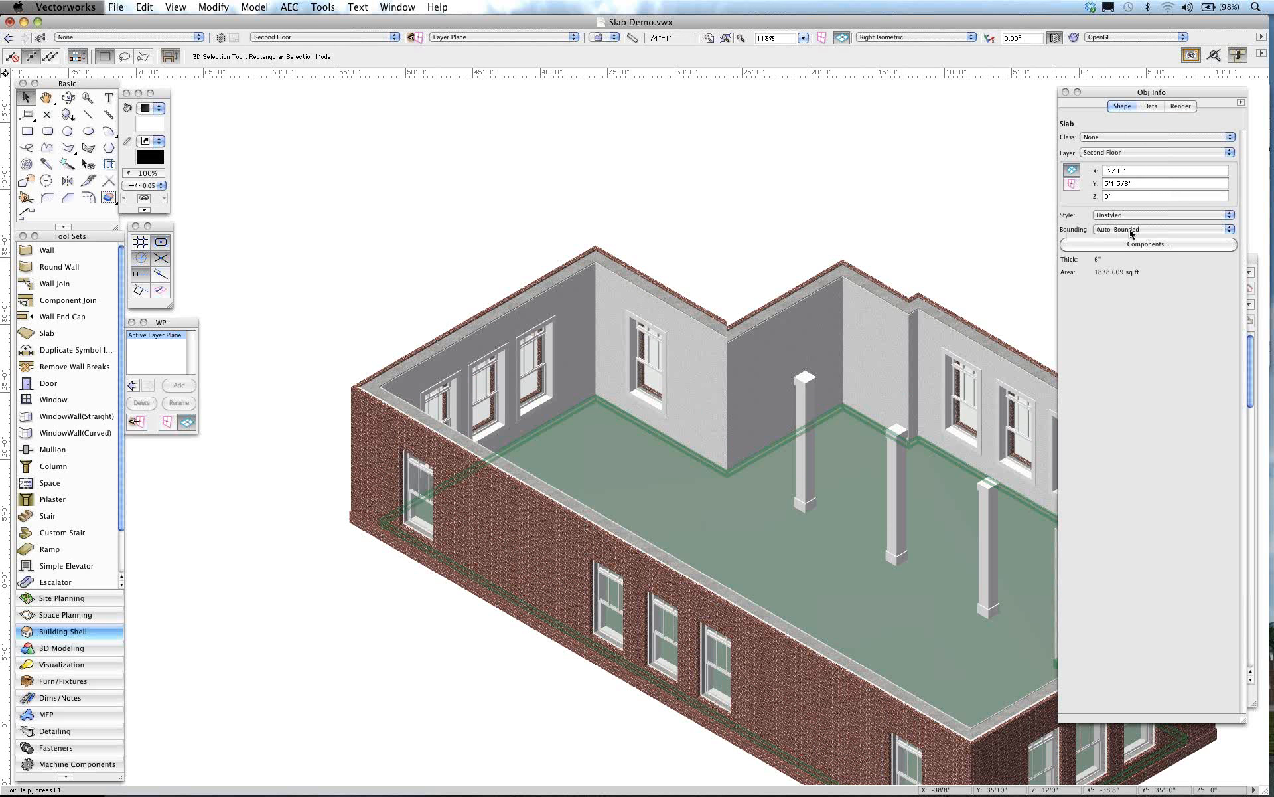
pyautogui.click(733, 210)
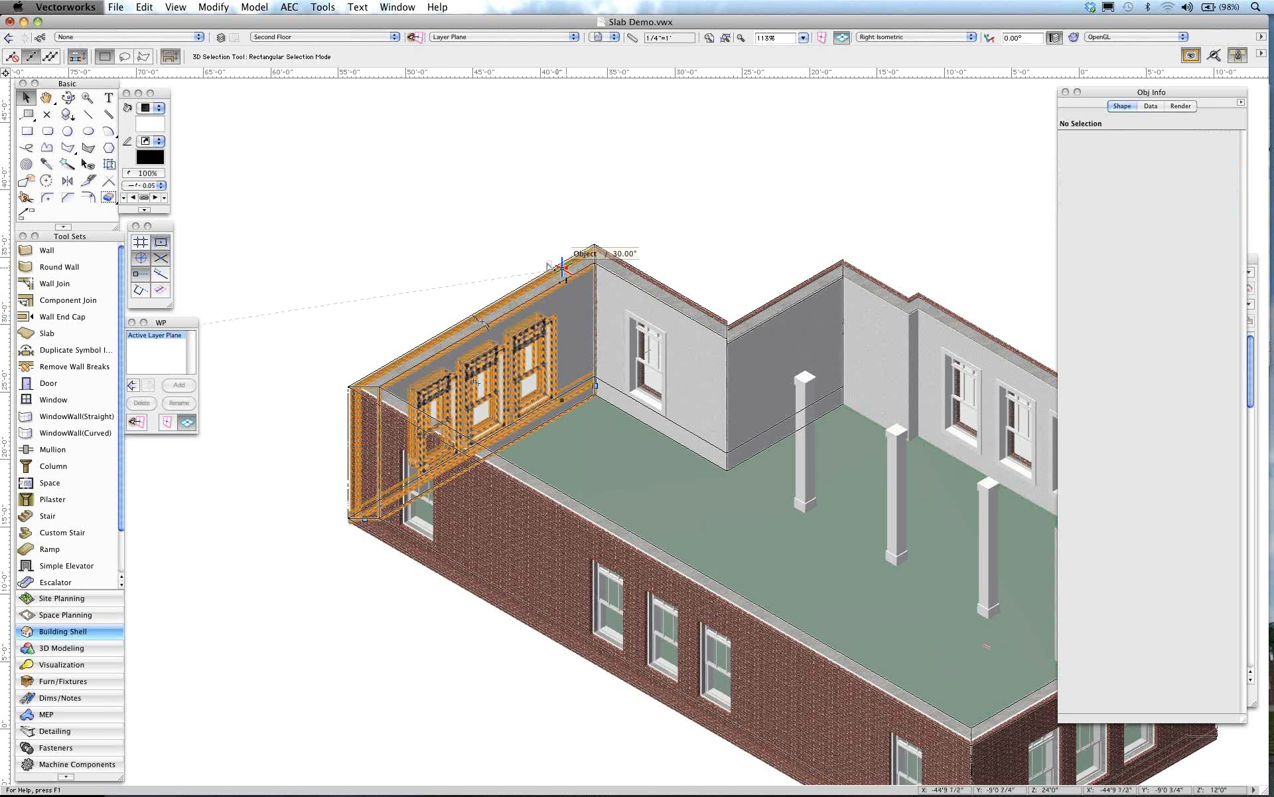
pyautogui.moveTo(563, 269); pyautogui.dragTo(460, 205)
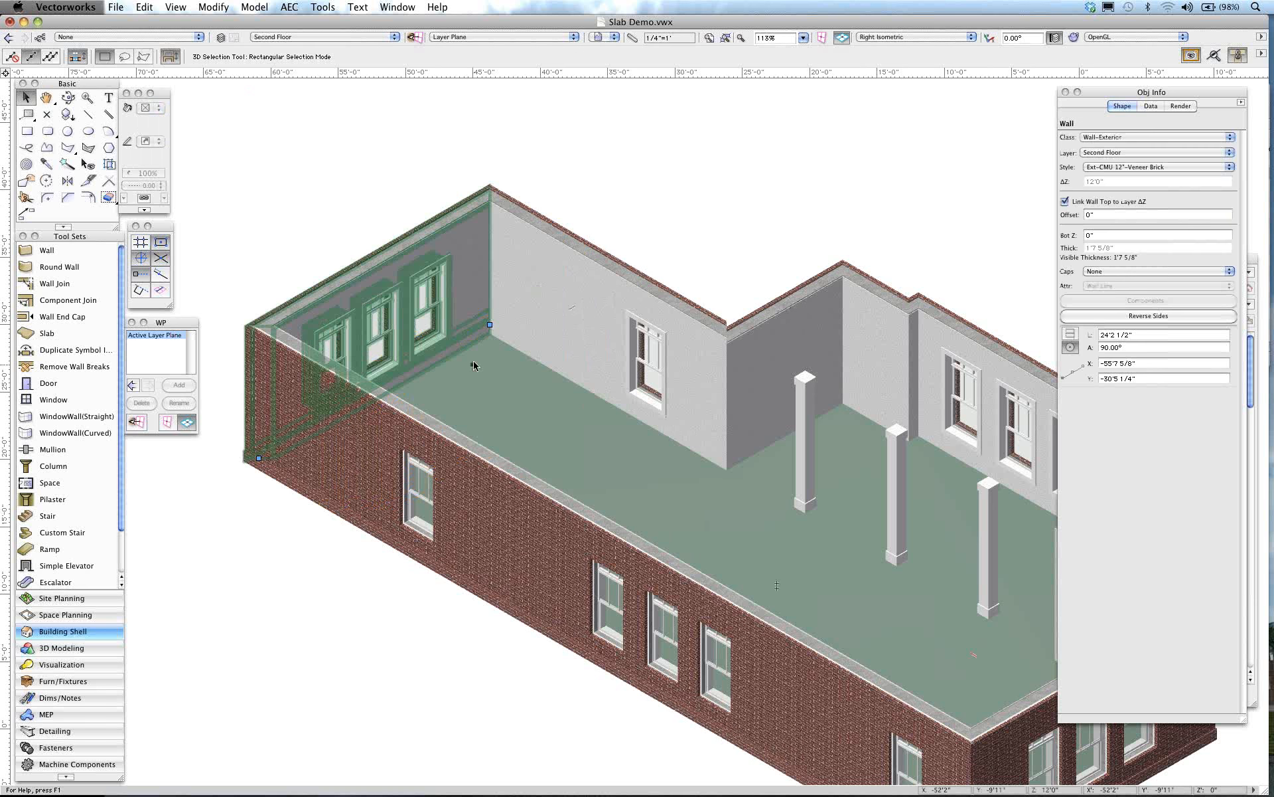
pyautogui.moveTo(588, 260); pyautogui.dragTo(703, 203)
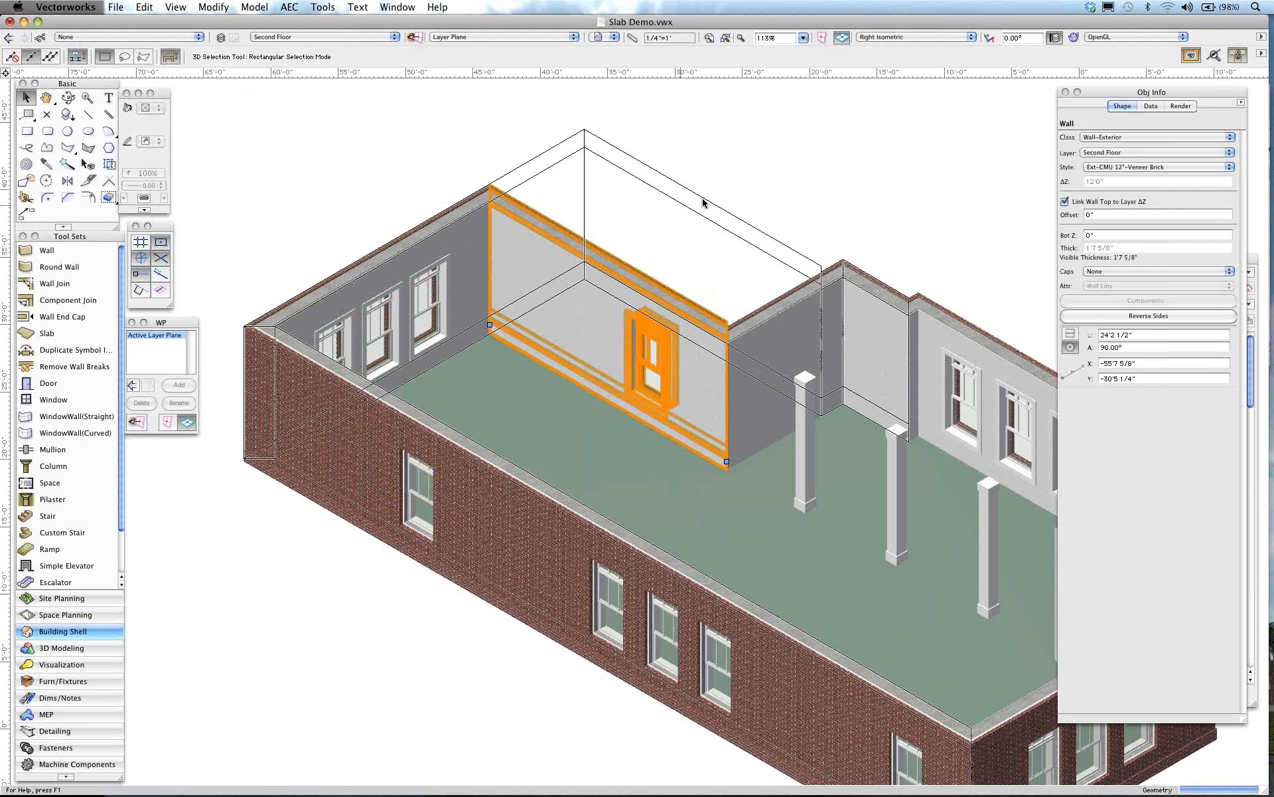
pyautogui.moveTo(703, 203); pyautogui.dragTo(704, 203)
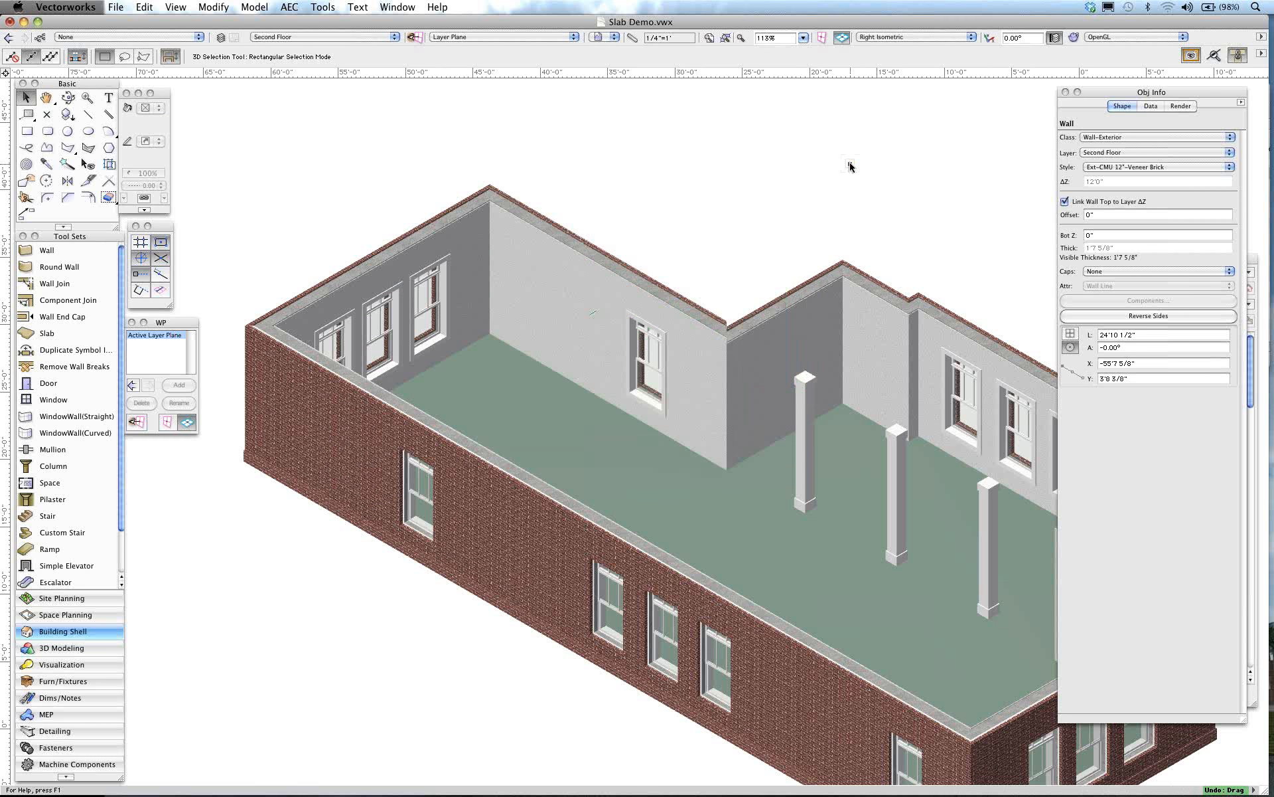
# Step: Undo the test wall moves and deselect the walls
pyautogui.press('super+z')
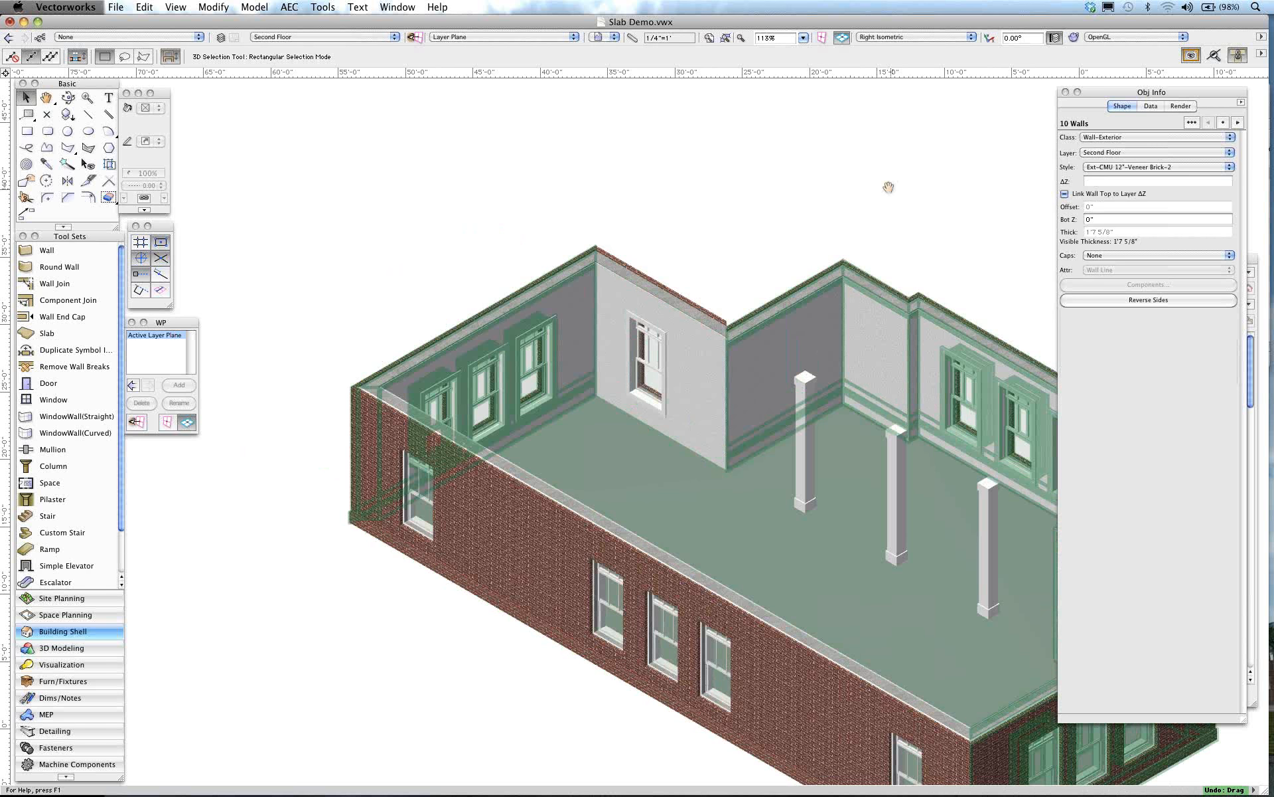
pyautogui.moveTo(888, 187); pyautogui.dragTo(850, 178)
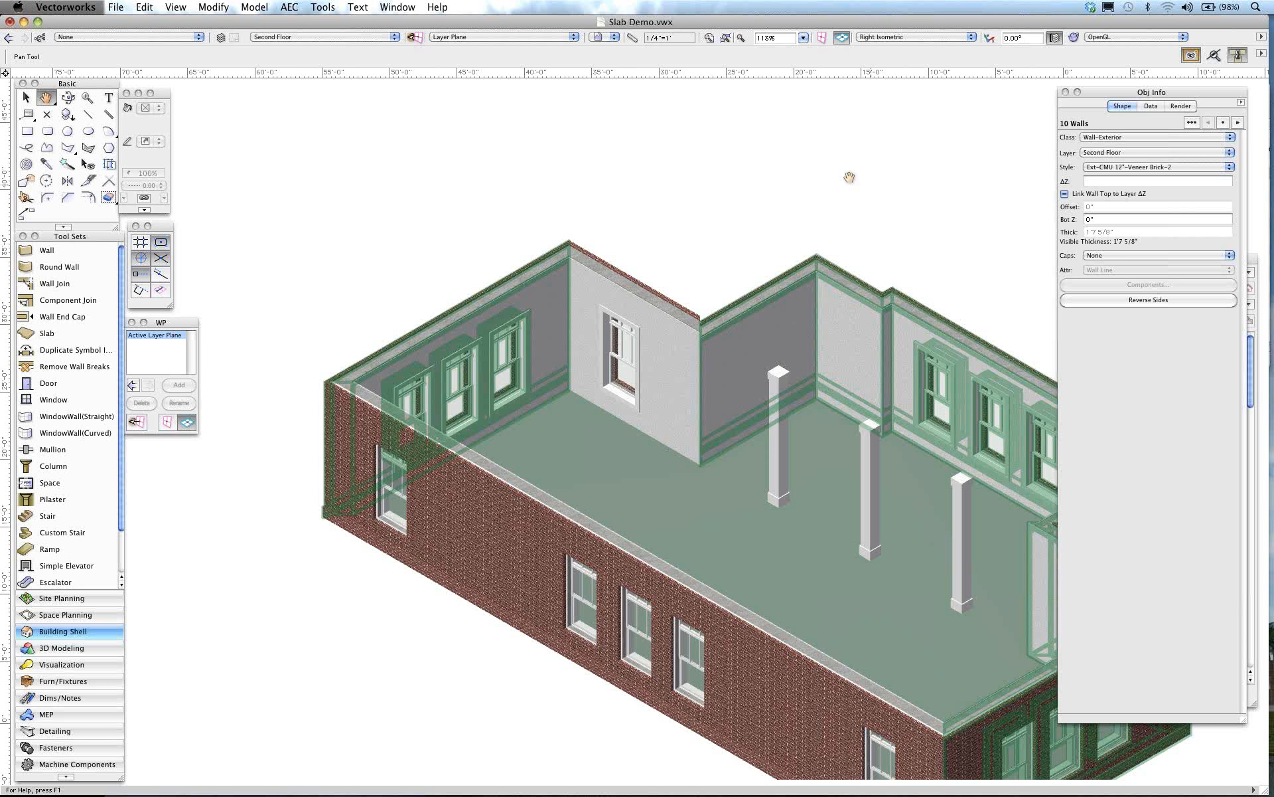
pyautogui.moveTo(849, 177); pyautogui.dragTo(768, 142)
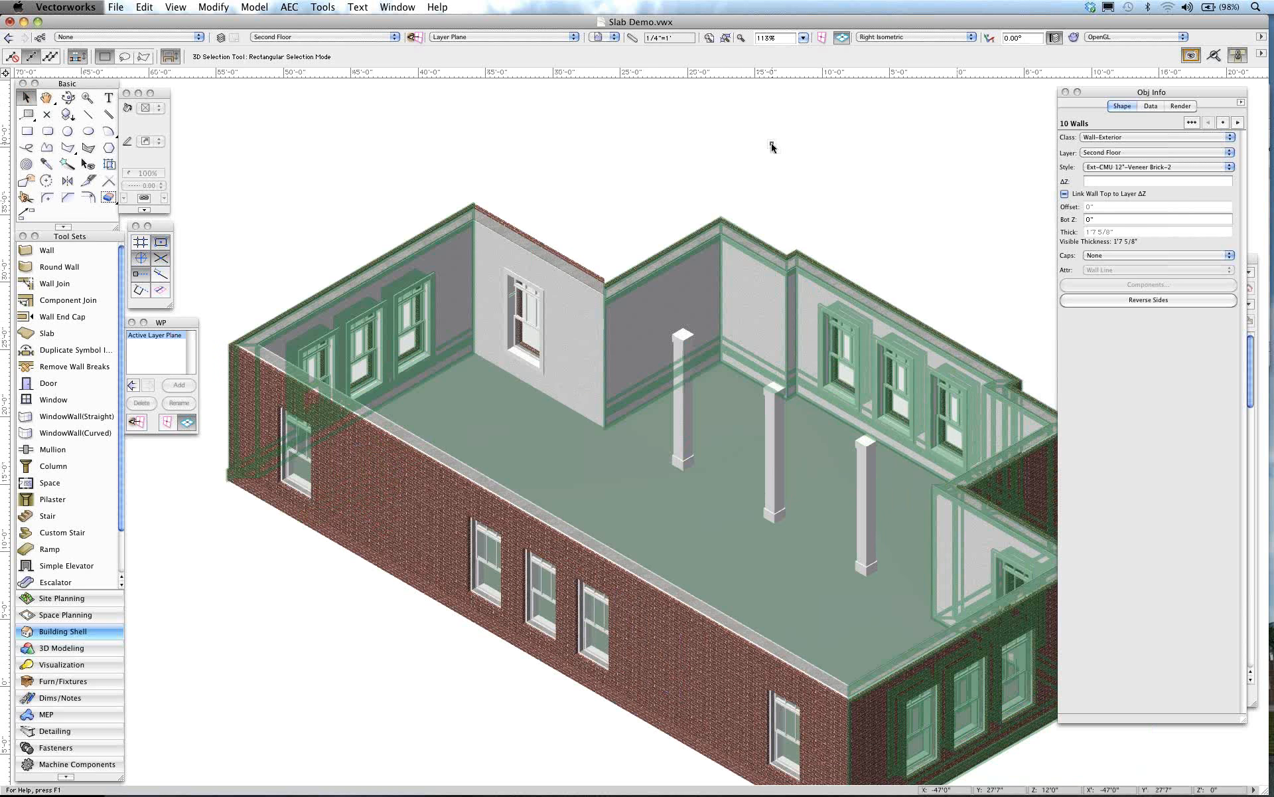
pyautogui.click(971, 131)
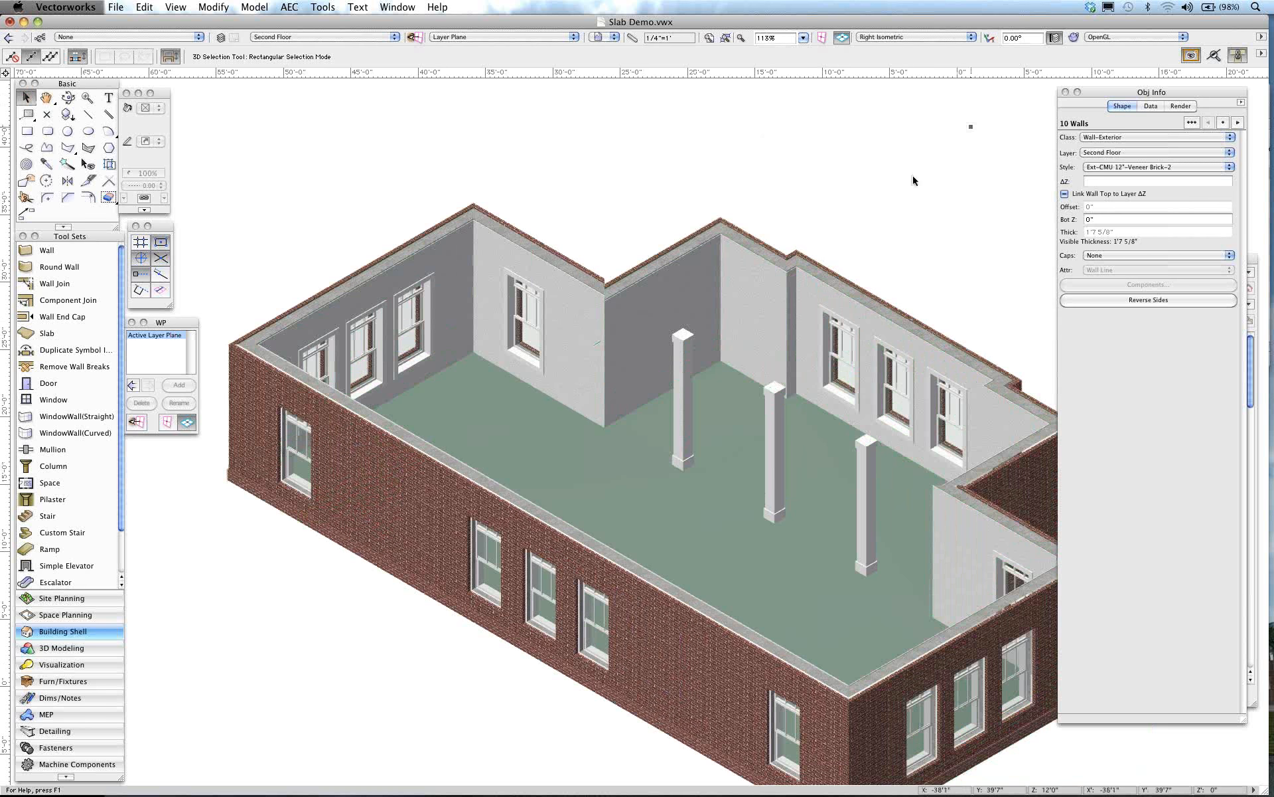
# Step: Replace the second-floor slab's style with Floor Assmbly, including its height, class and textures
pyautogui.click(636, 418)
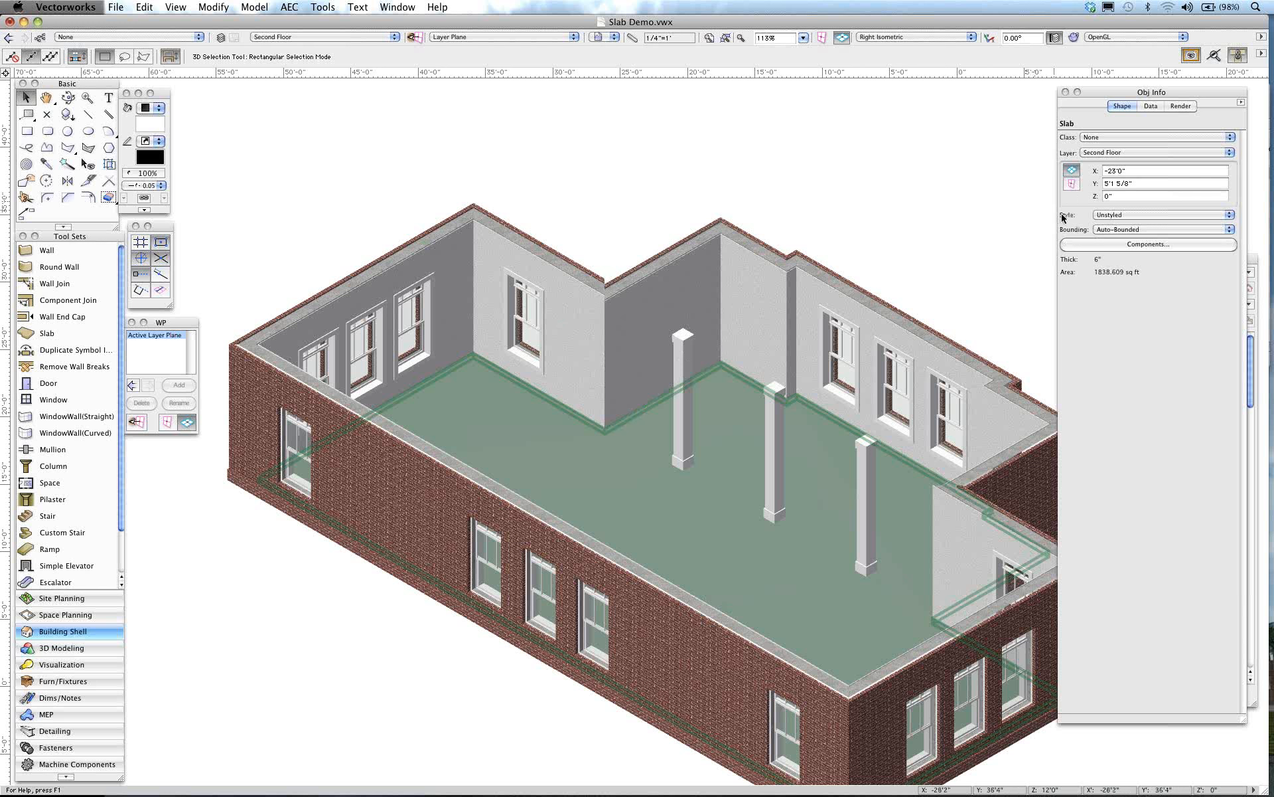
pyautogui.click(1156, 217)
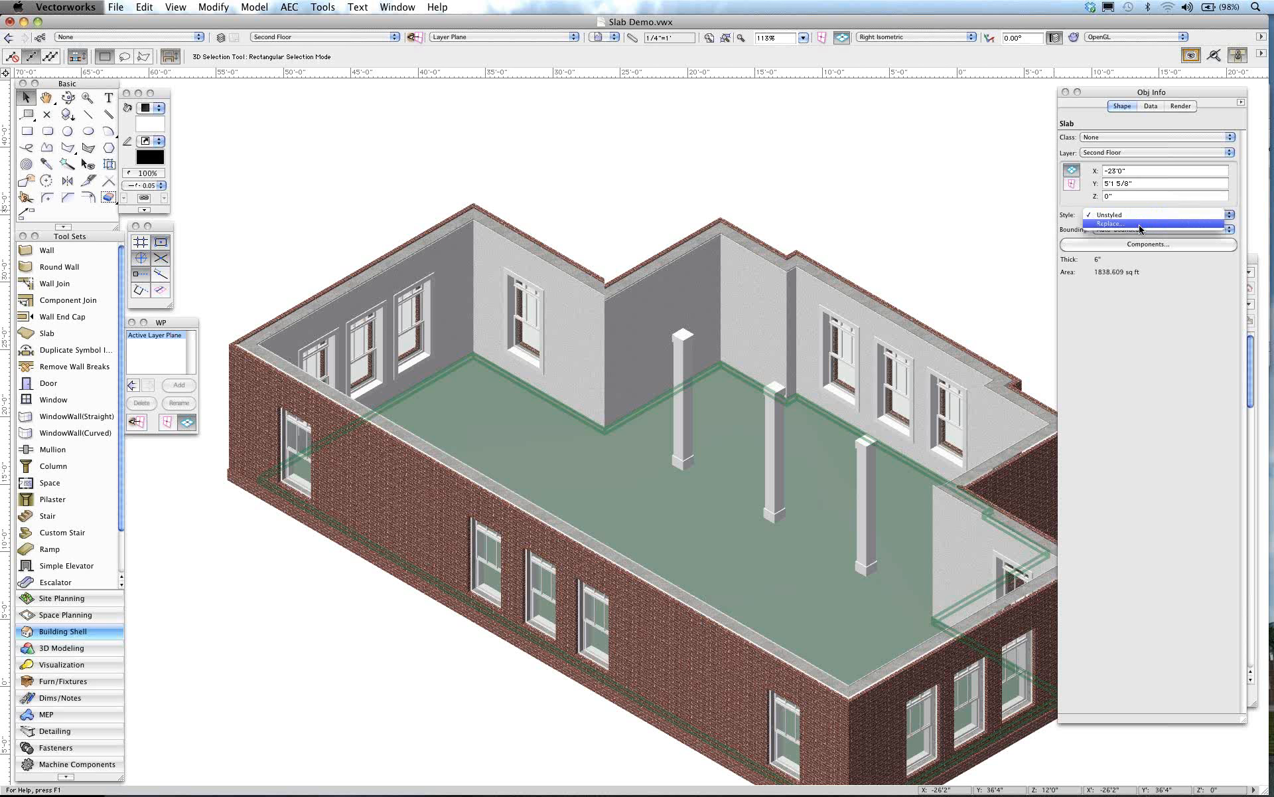
pyautogui.click(1140, 225)
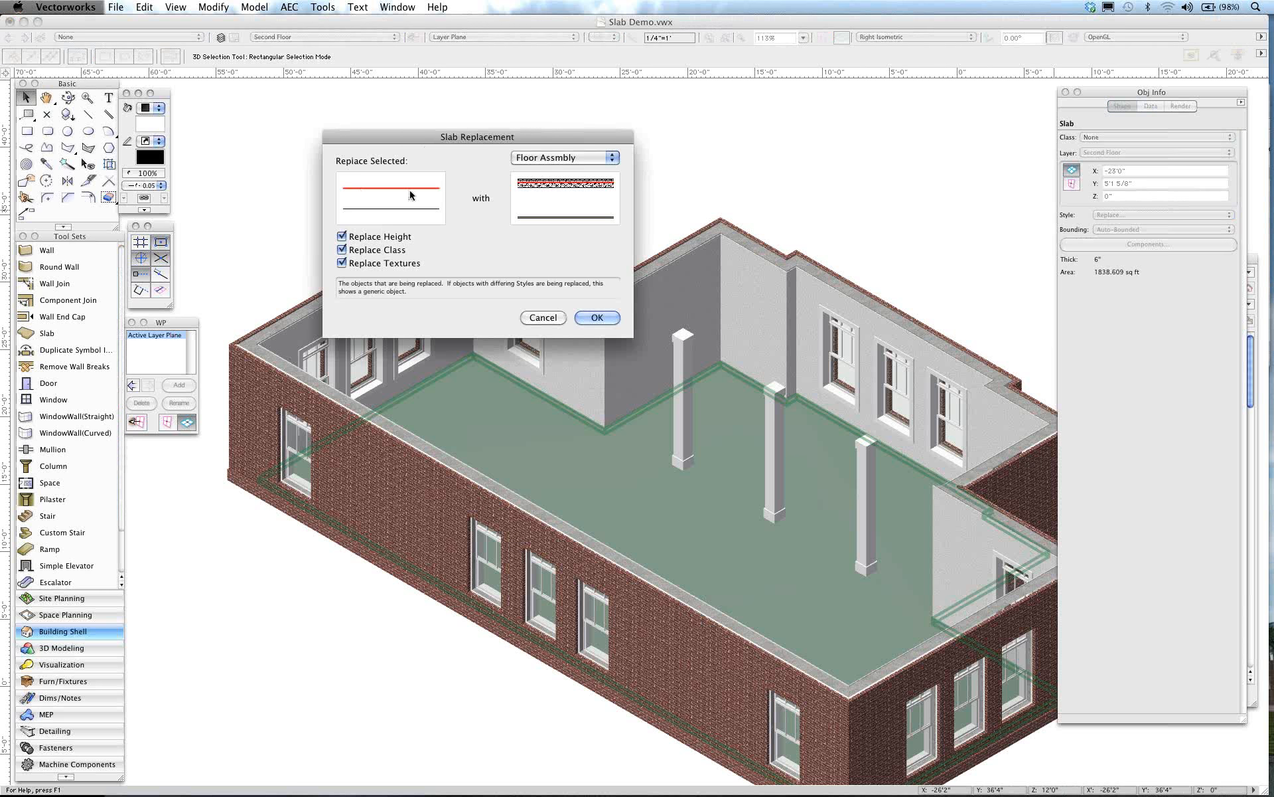
pyautogui.click(586, 158)
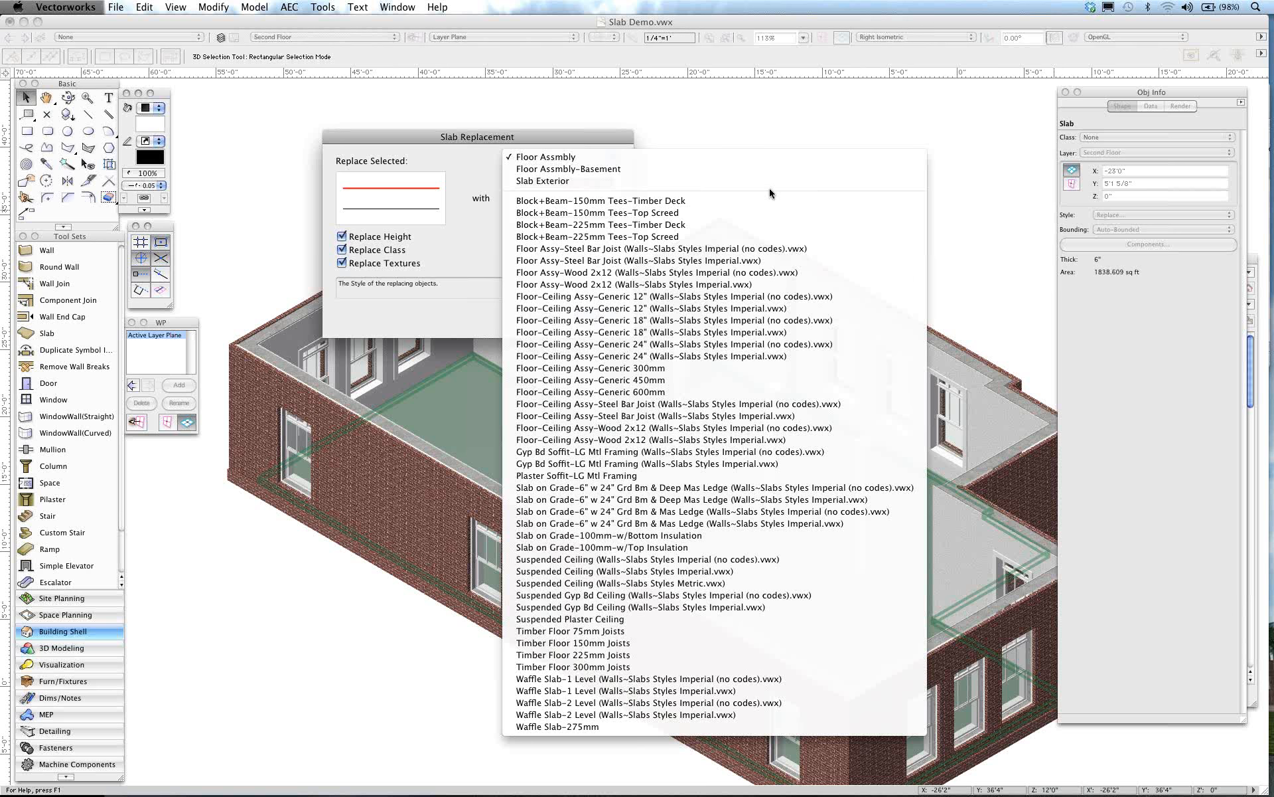
pyautogui.click(537, 157)
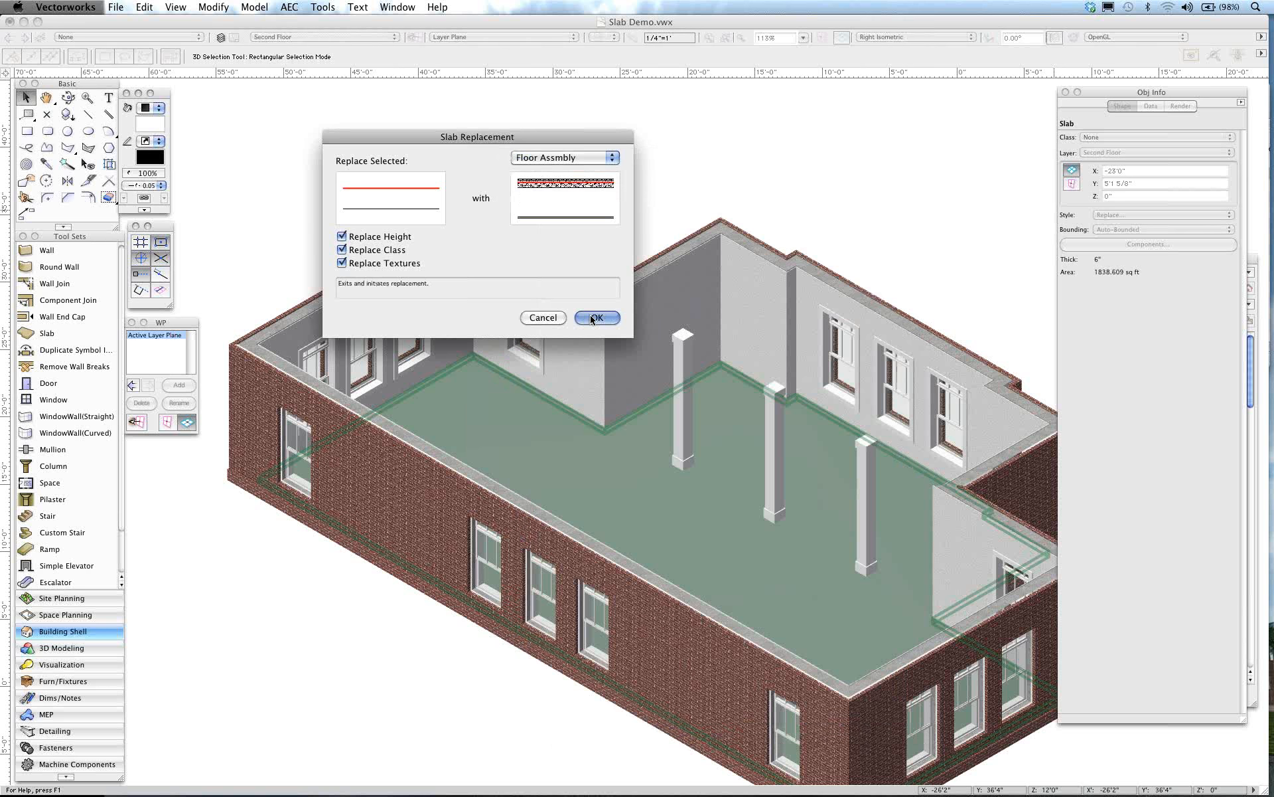
pyautogui.click(596, 318)
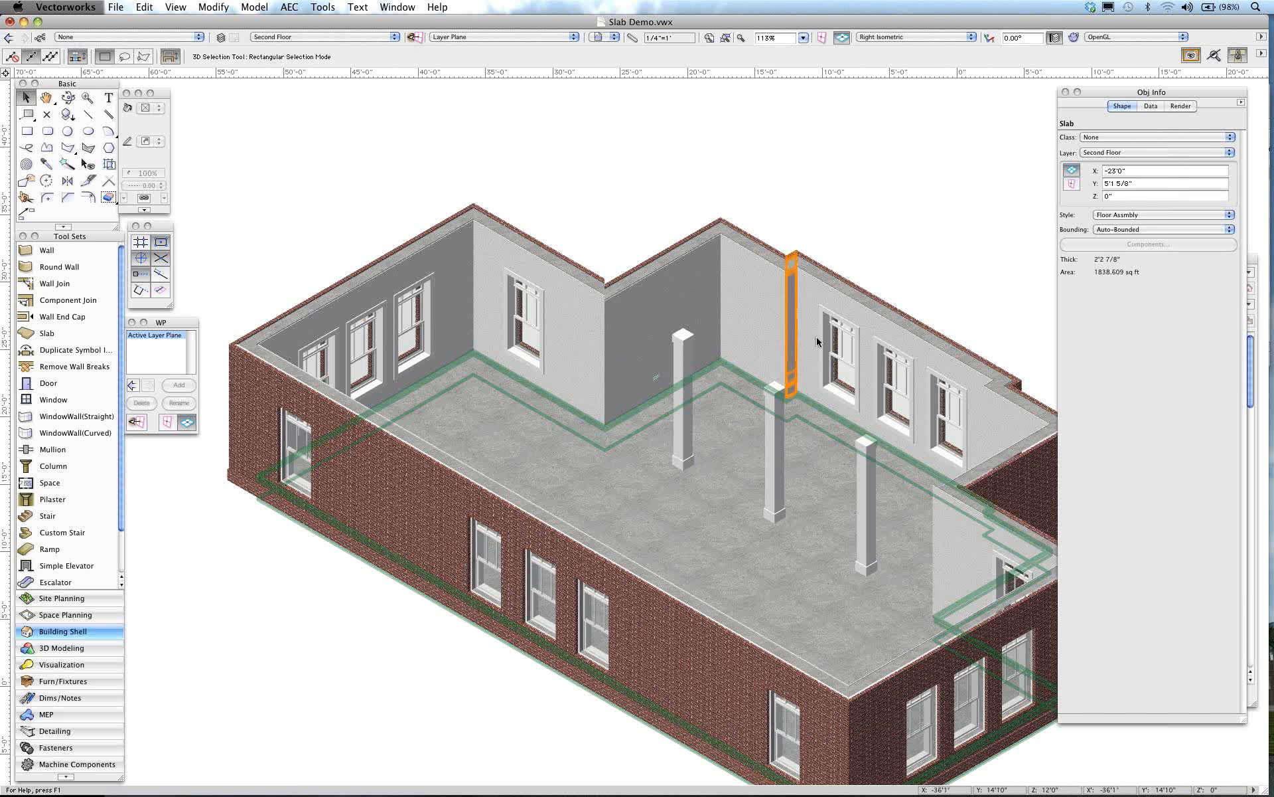
pyautogui.click(603, 150)
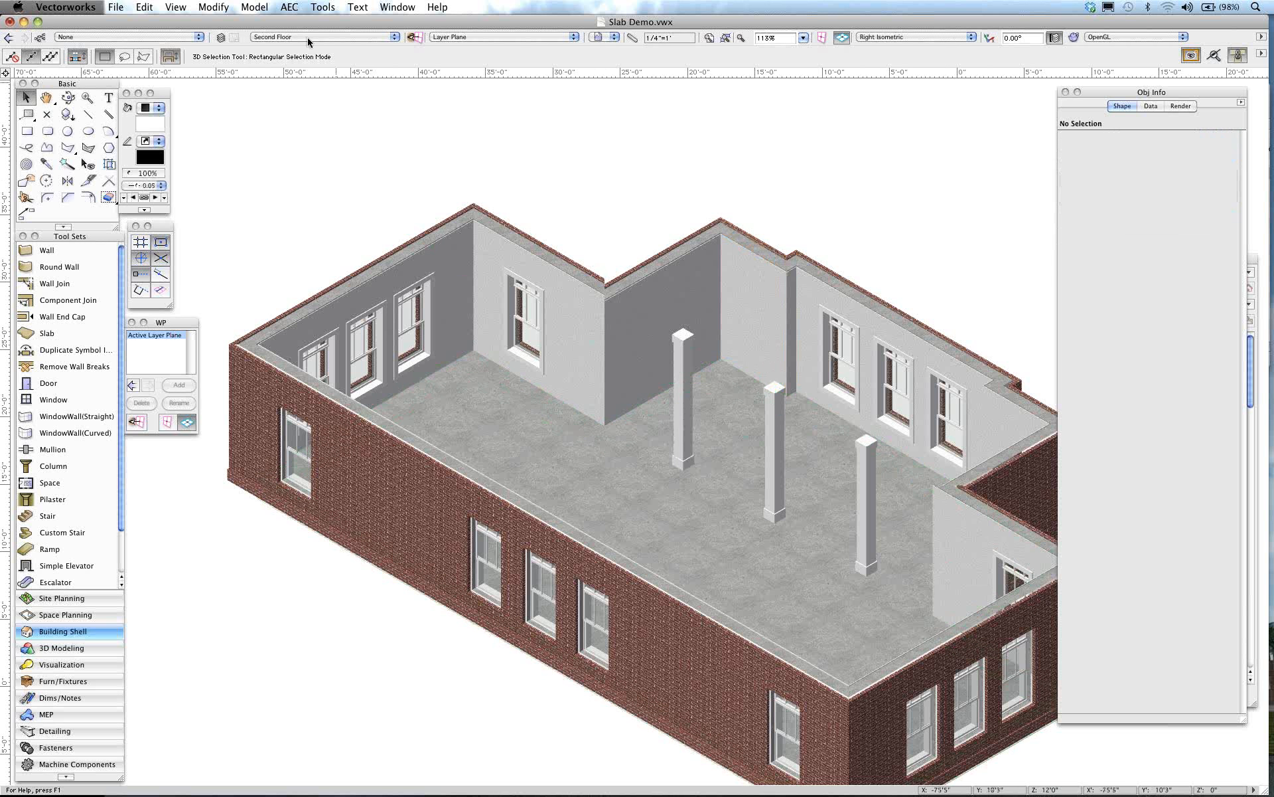
# Step: Open the A3.1 Building Sections sheet and examine the second-floor slab assembly and its wall connection in the Longitudinal Section
pyautogui.click(308, 37)
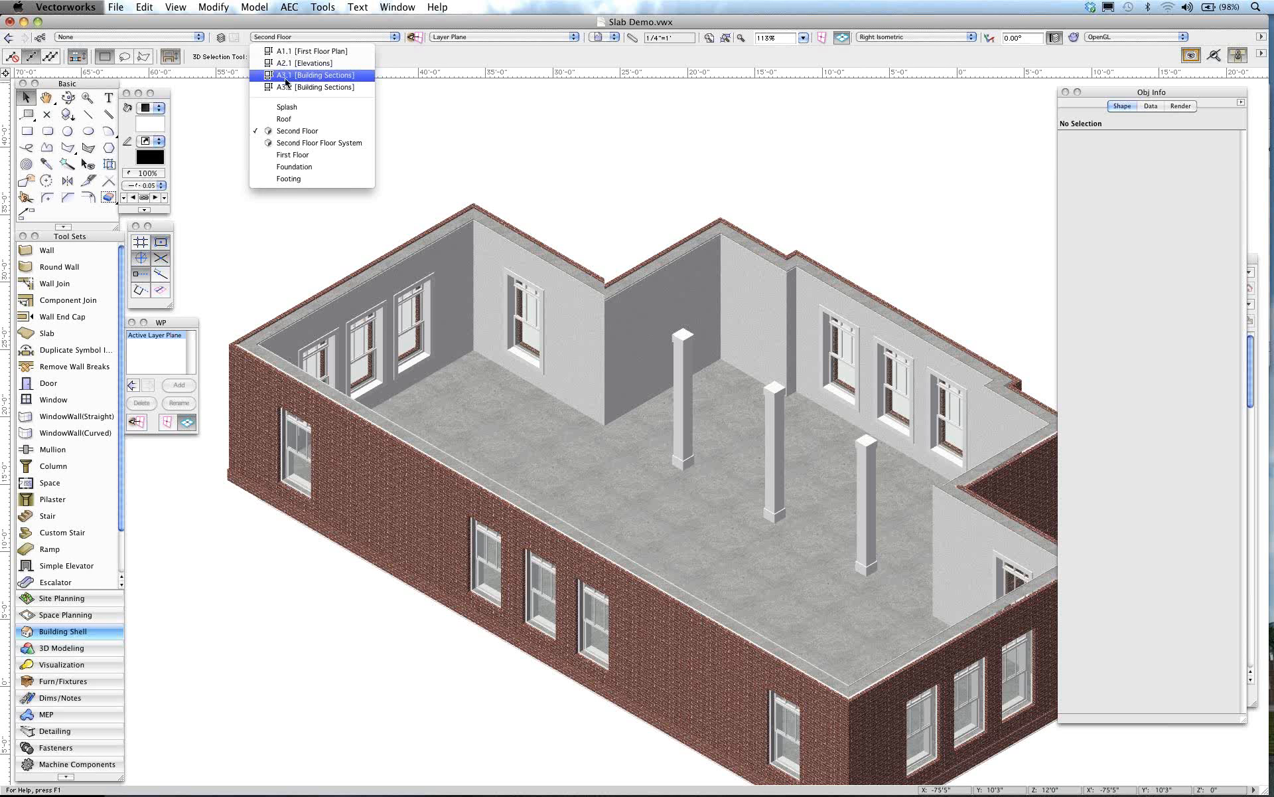
pyautogui.click(326, 75)
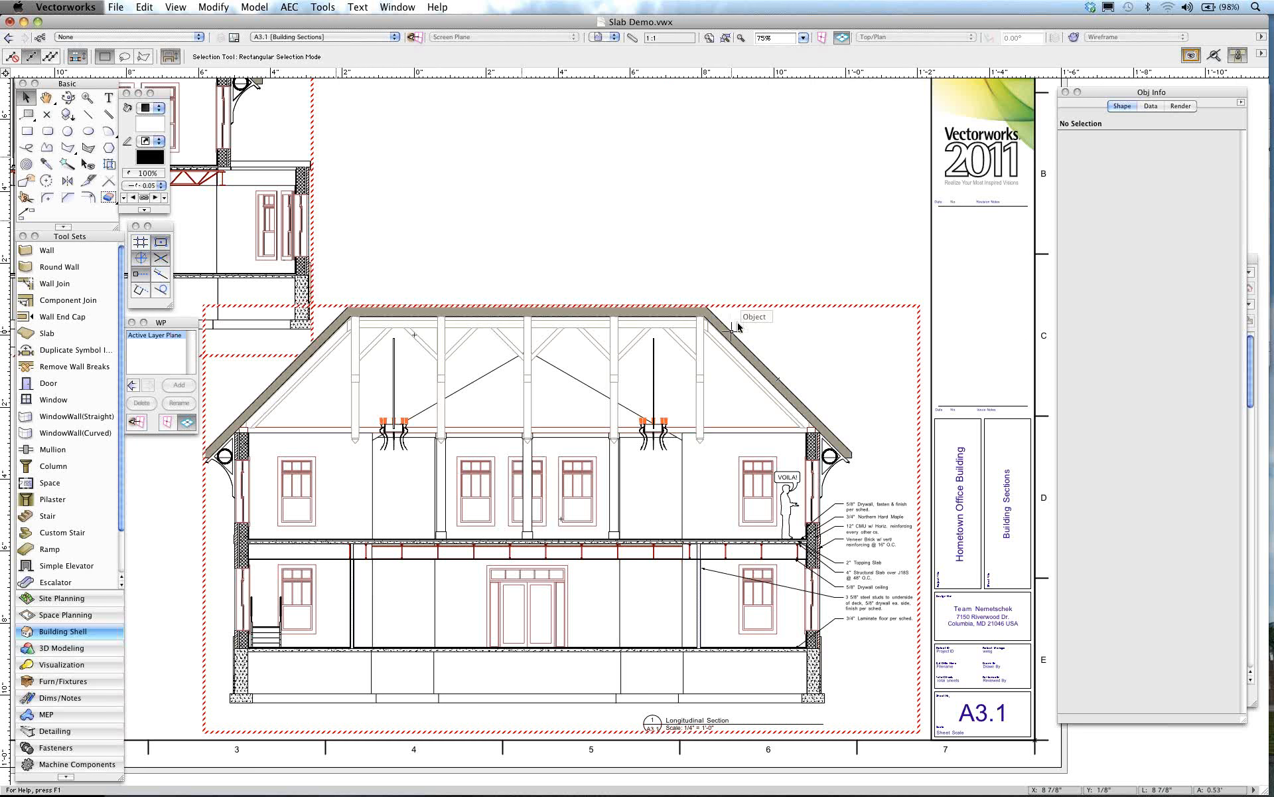
pyautogui.click(738, 326)
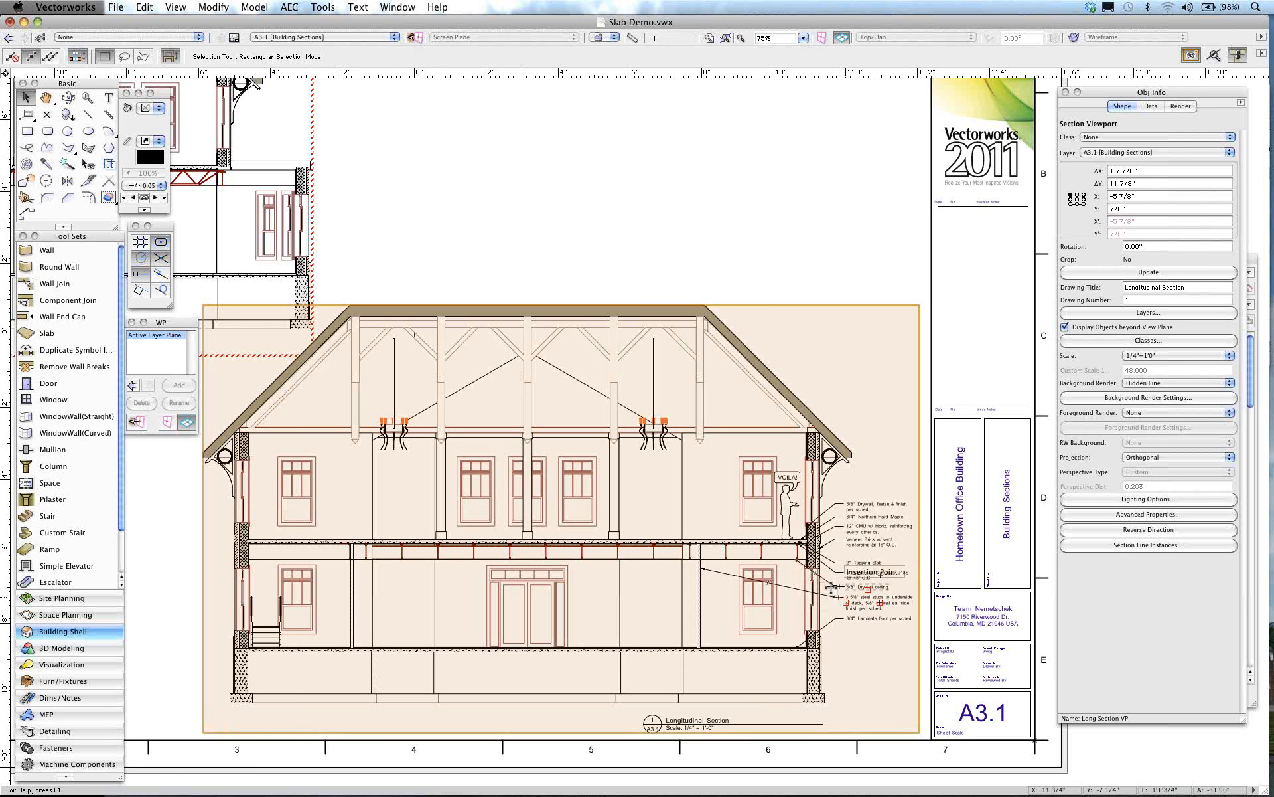
pyautogui.scroll(2, 835, 586)
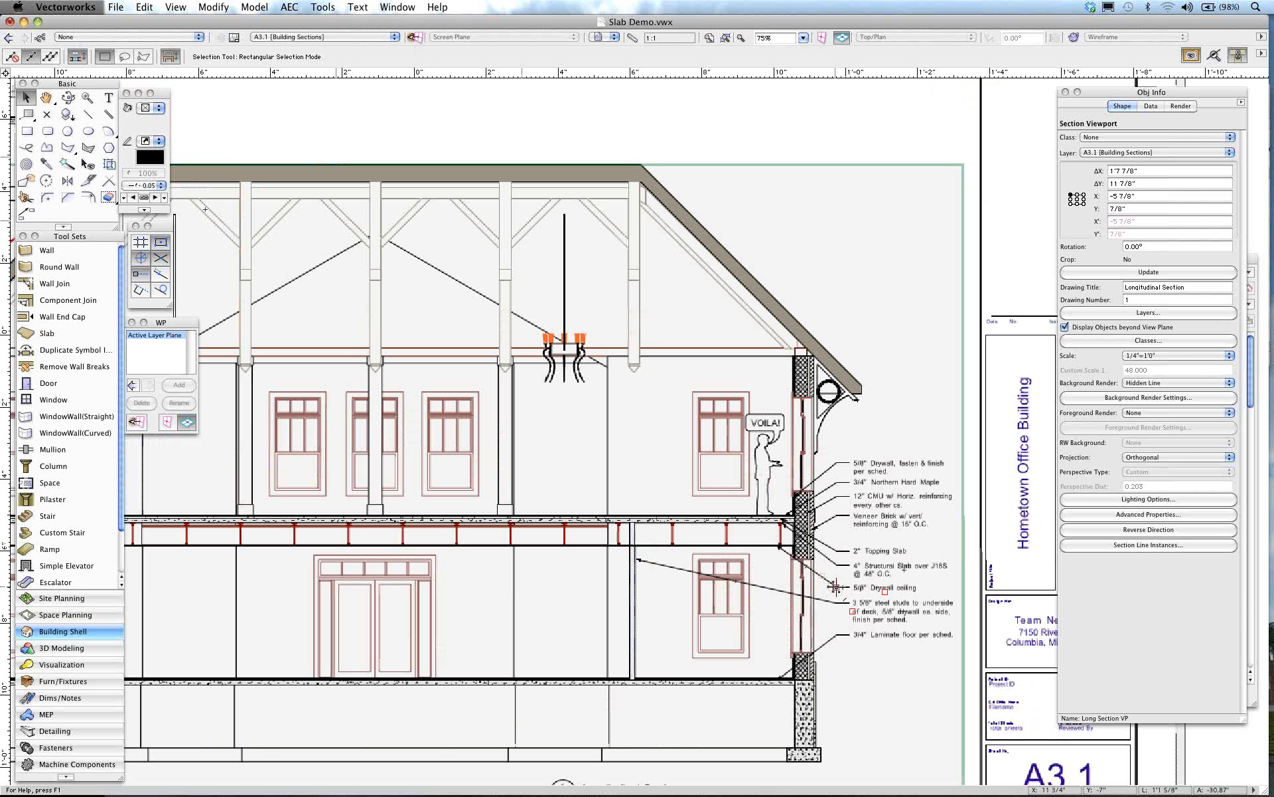
pyautogui.scroll(4, 835, 587)
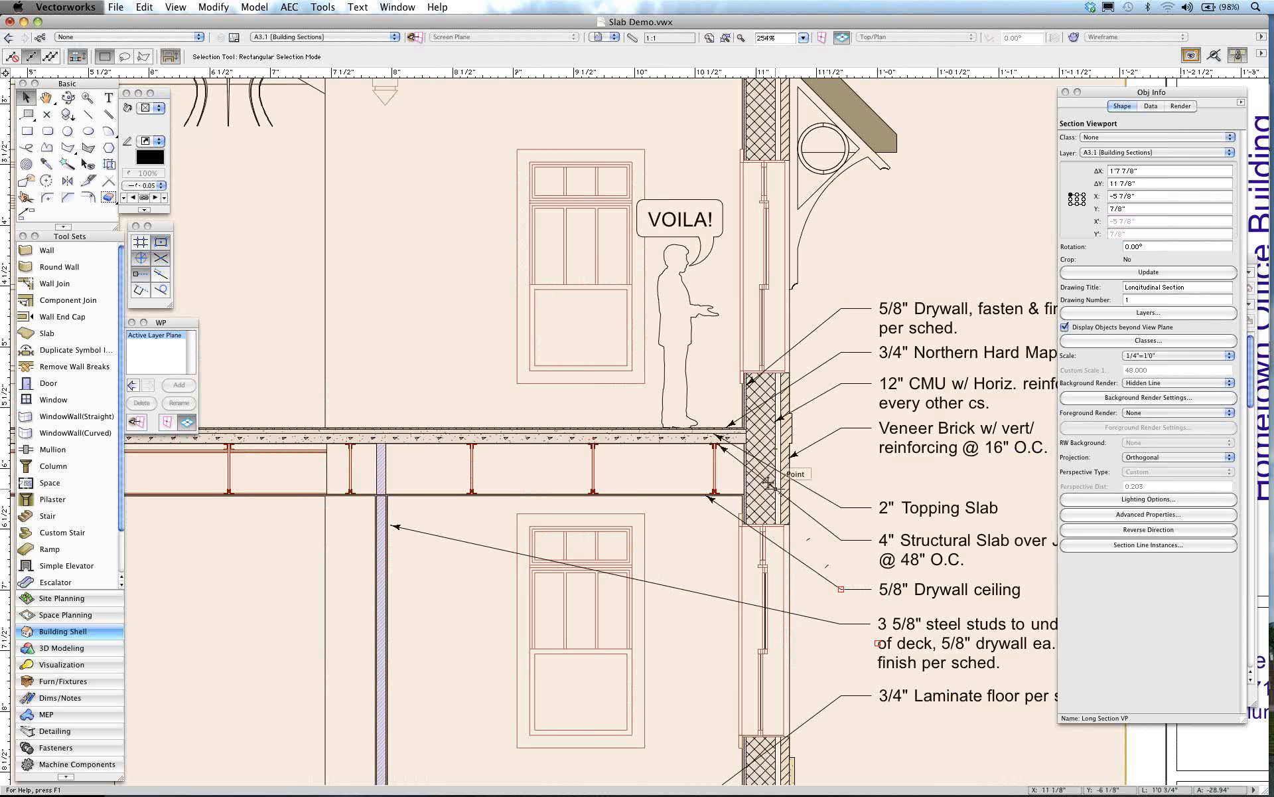
pyautogui.scroll(1, 768, 483)
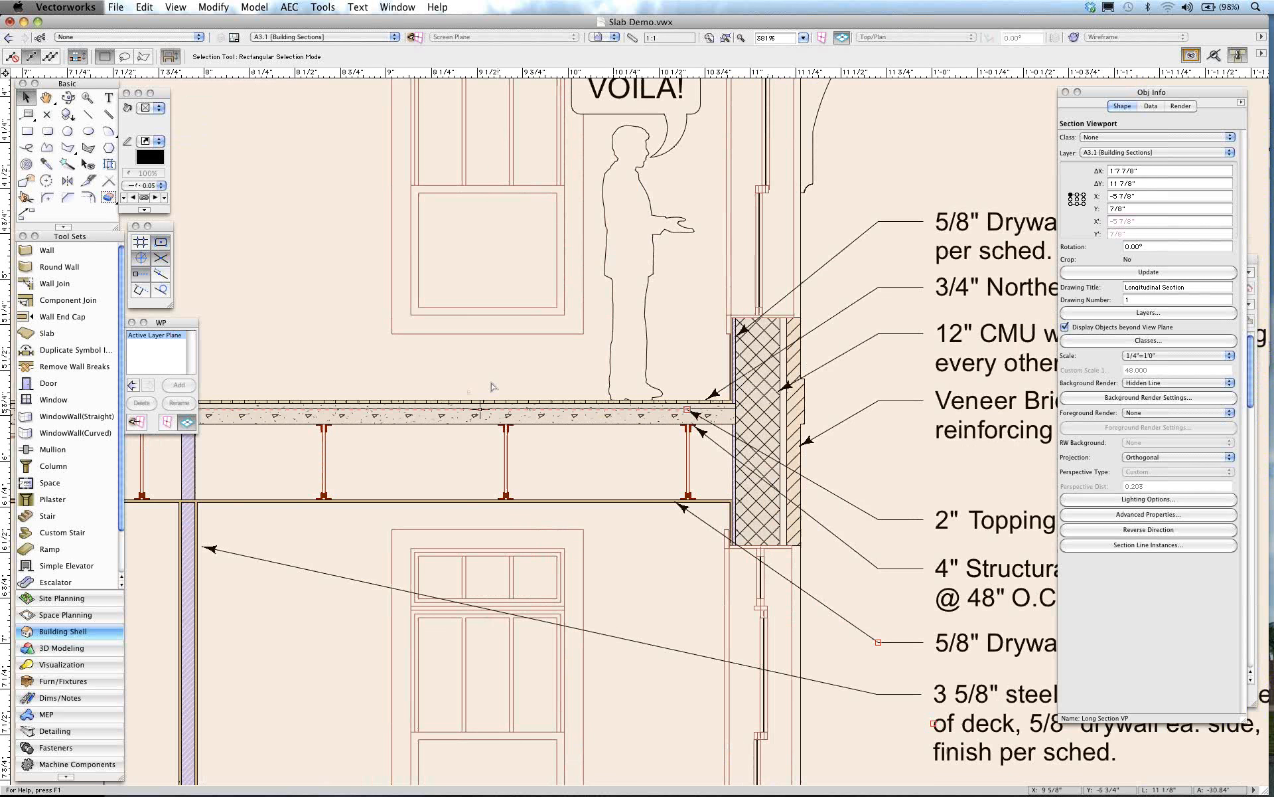
pyautogui.scroll(-2, 484, 390)
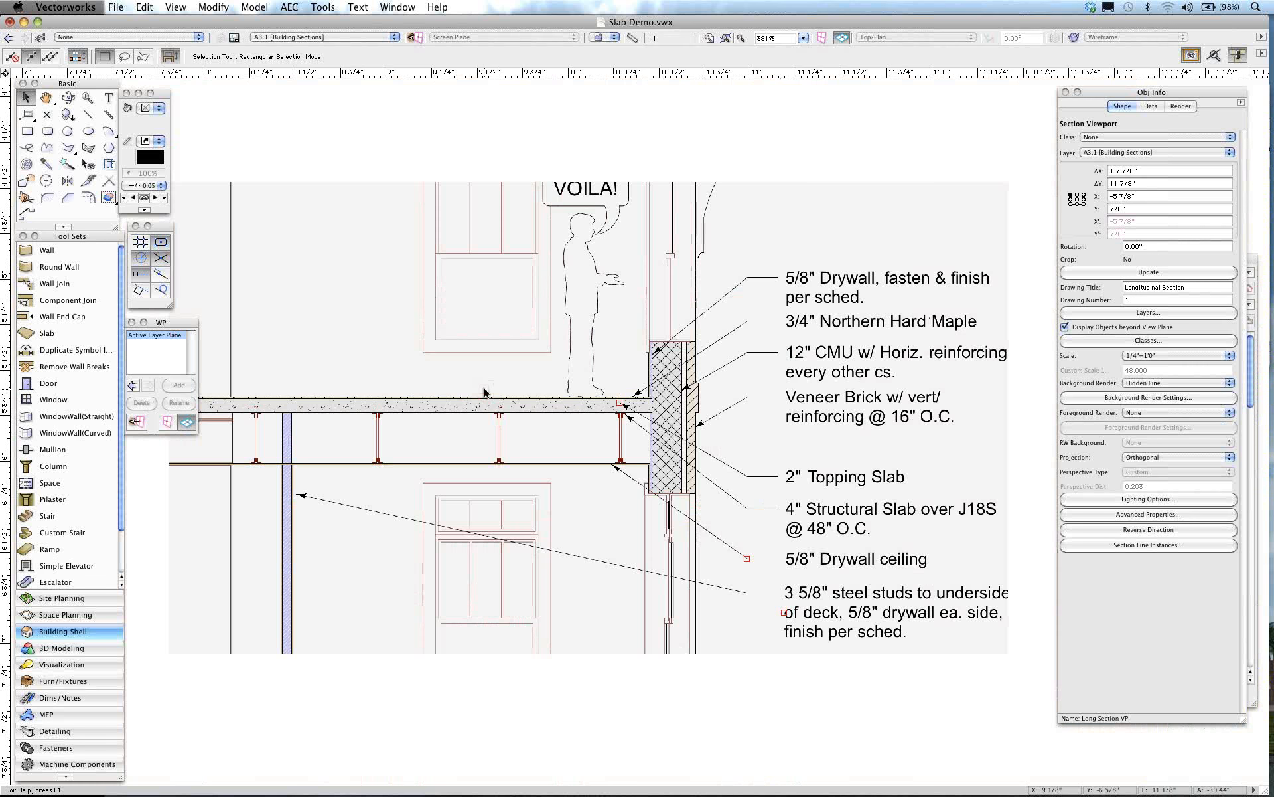
pyautogui.scroll(-2, 485, 391)
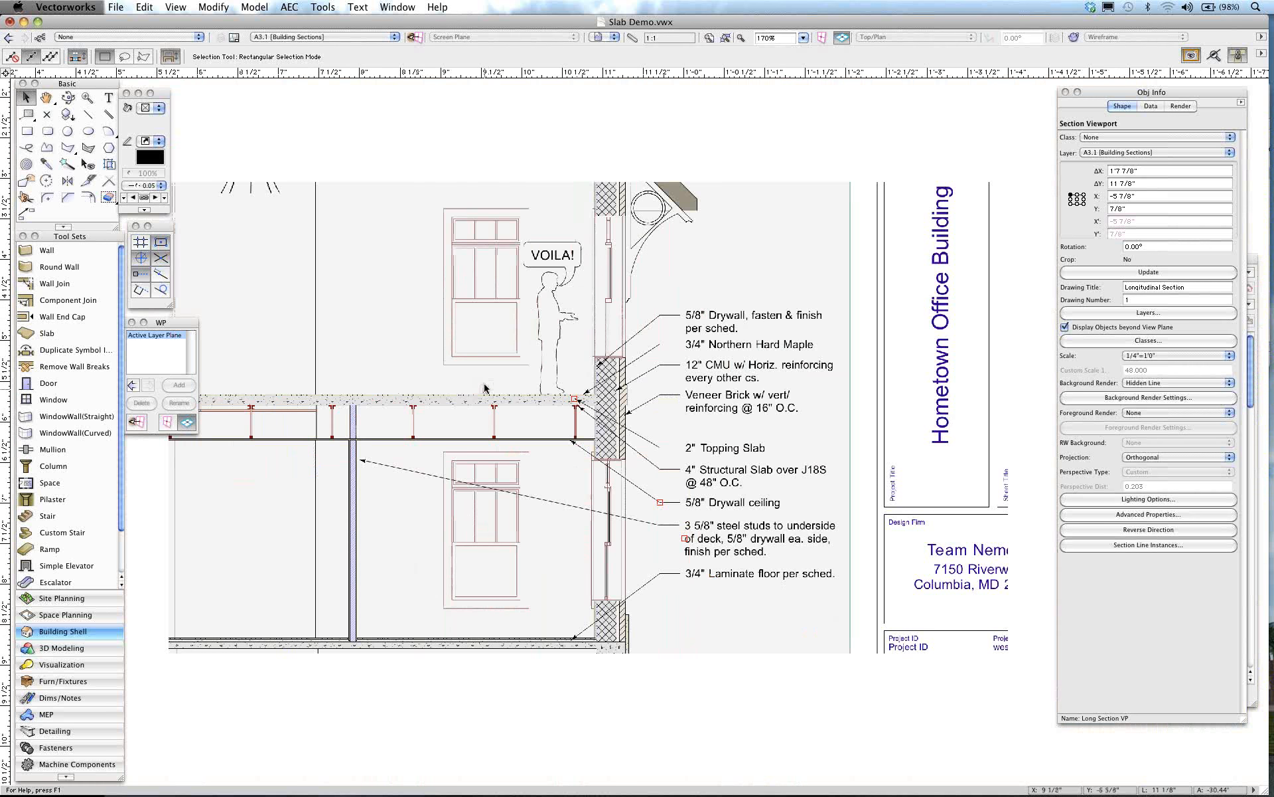
# Step: Return to the Second Floor layer through the saved views and show it in Top/Plan view
pyautogui.click(599, 37)
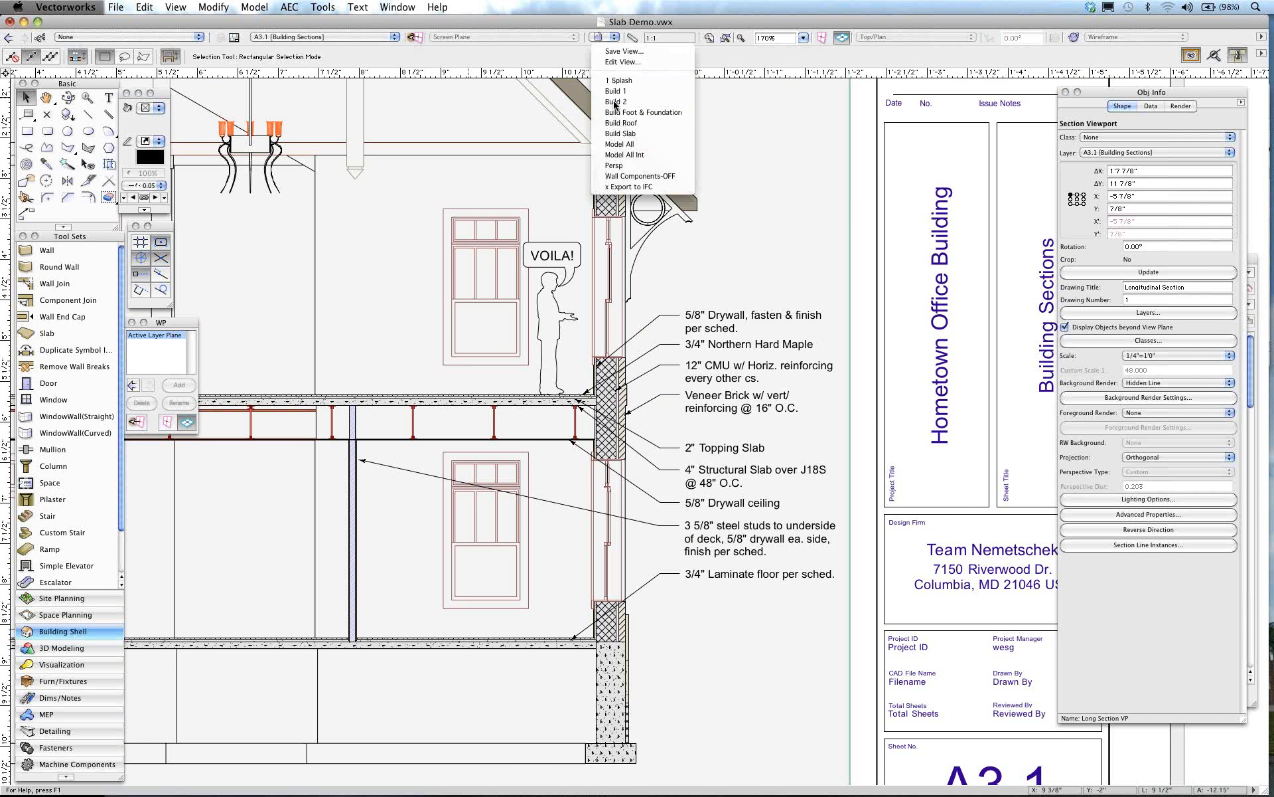
pyautogui.click(616, 102)
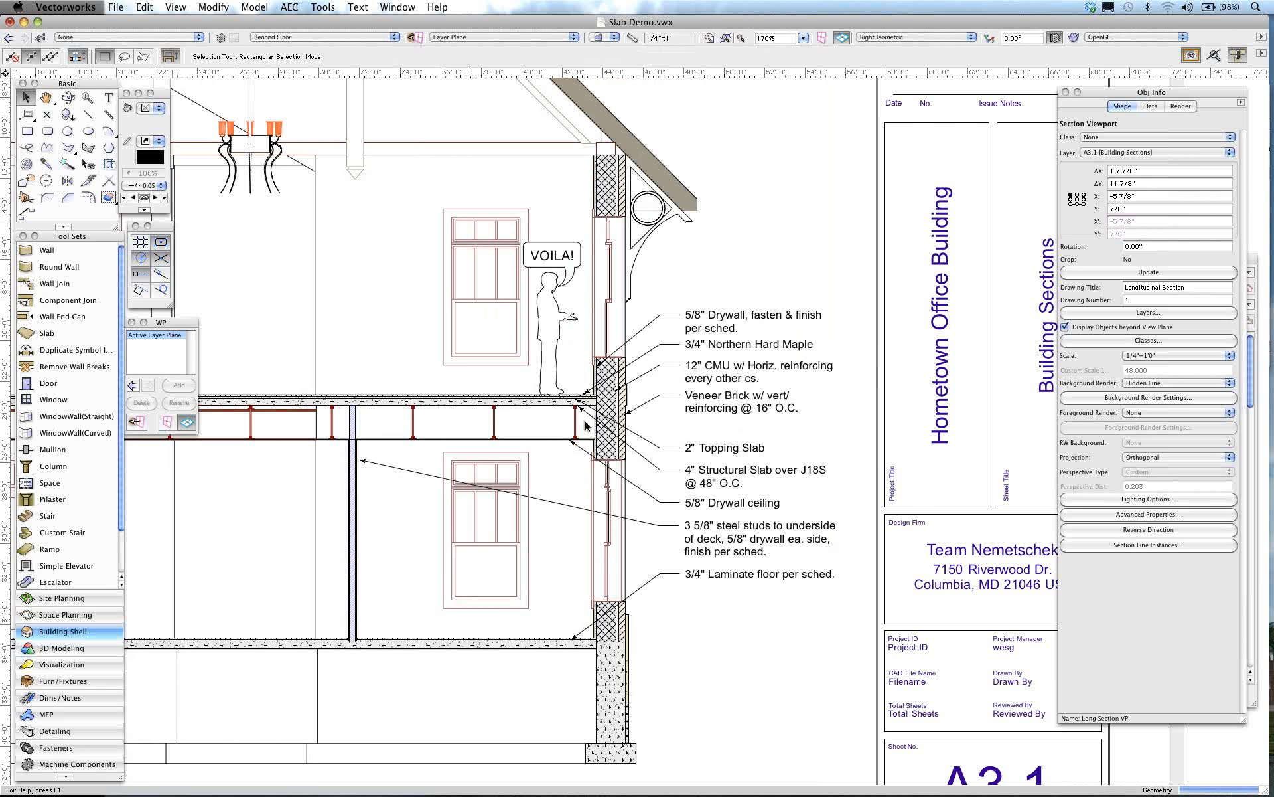
pyautogui.click(603, 37)
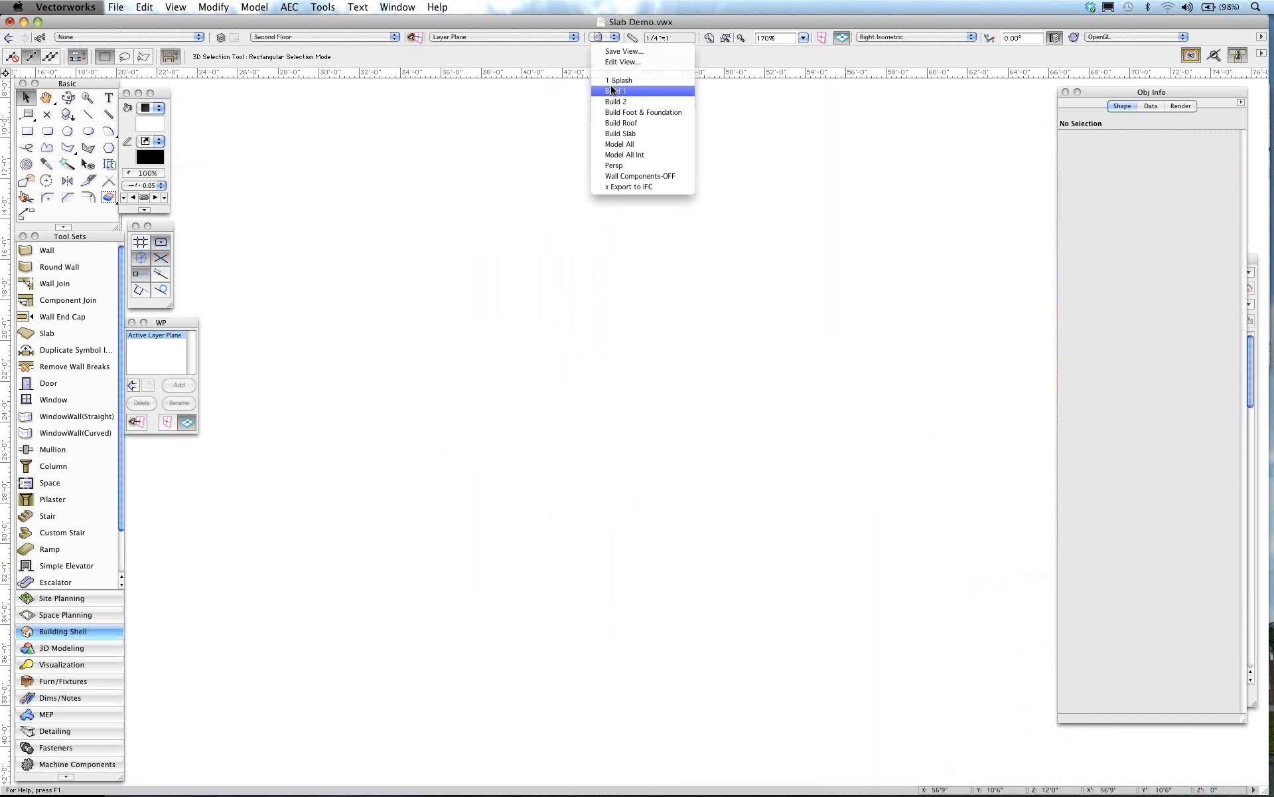
pyautogui.click(612, 91)
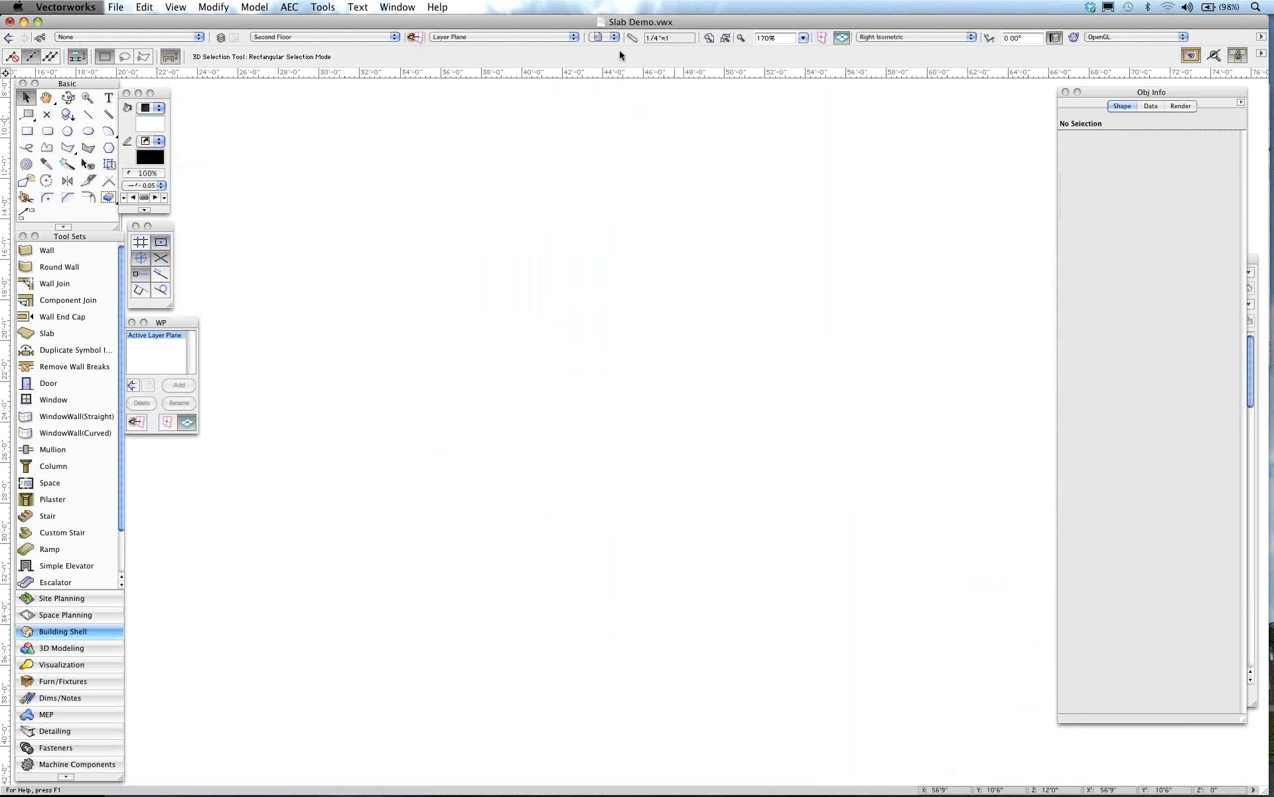
pyautogui.click(598, 37)
pyautogui.click(629, 293)
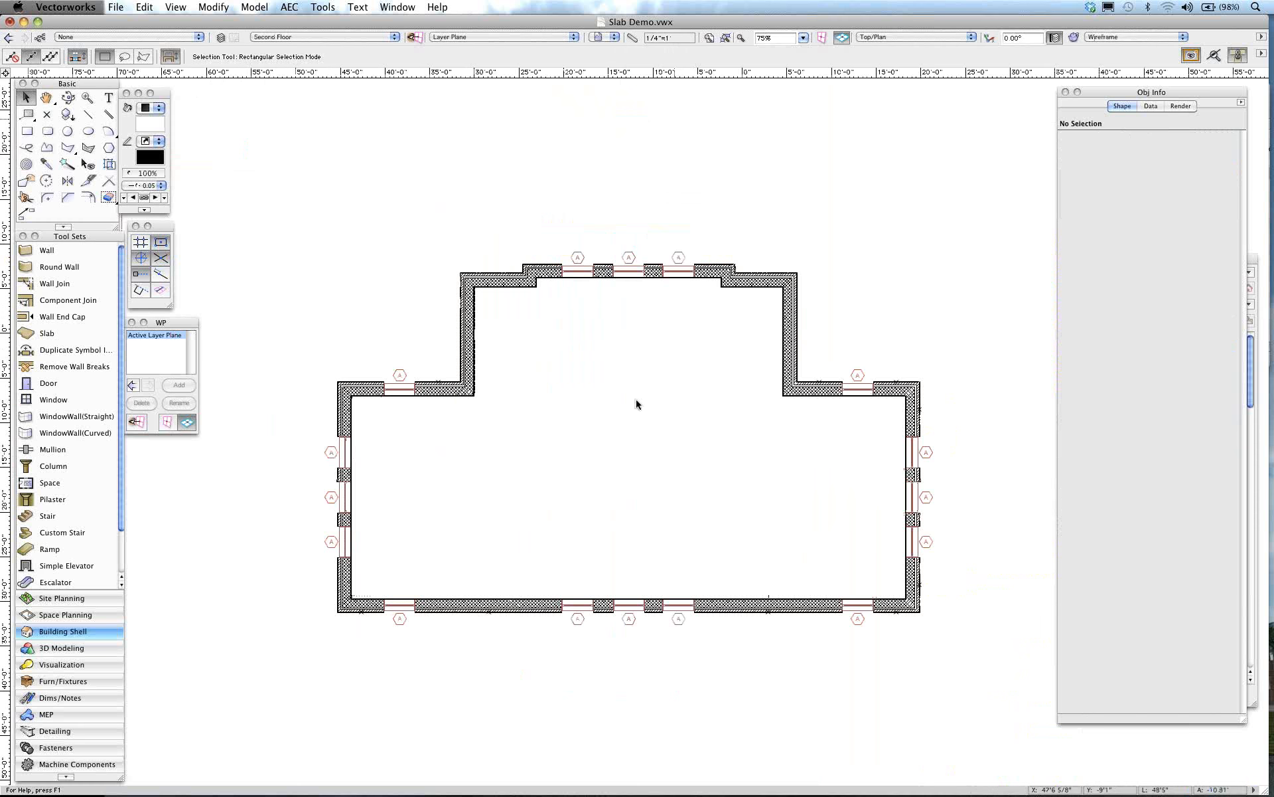
# Step: Select the second-floor slab and review the components and edge offsets in the Floor Assmbly slab style definition
pyautogui.click(526, 335)
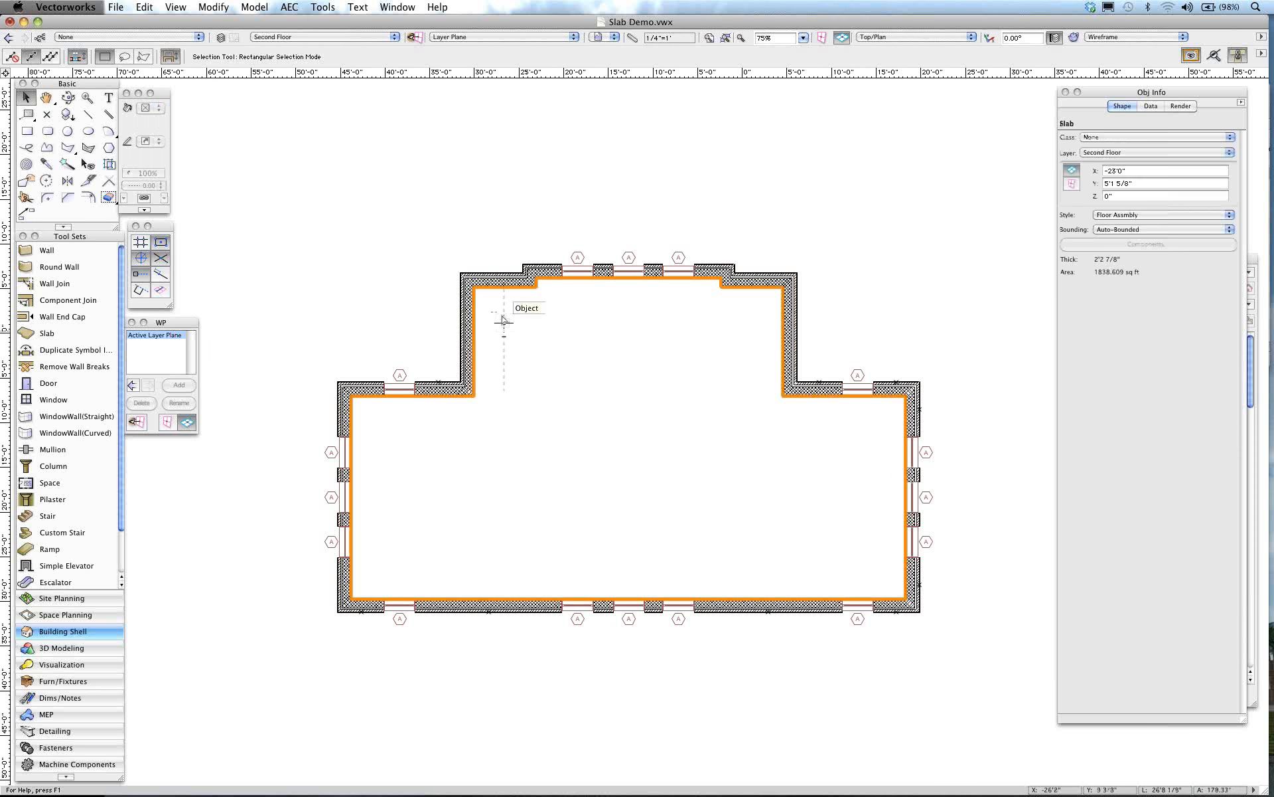
pyautogui.click(1254, 260)
pyautogui.moveTo(1254, 259); pyautogui.dragTo(1163, 131)
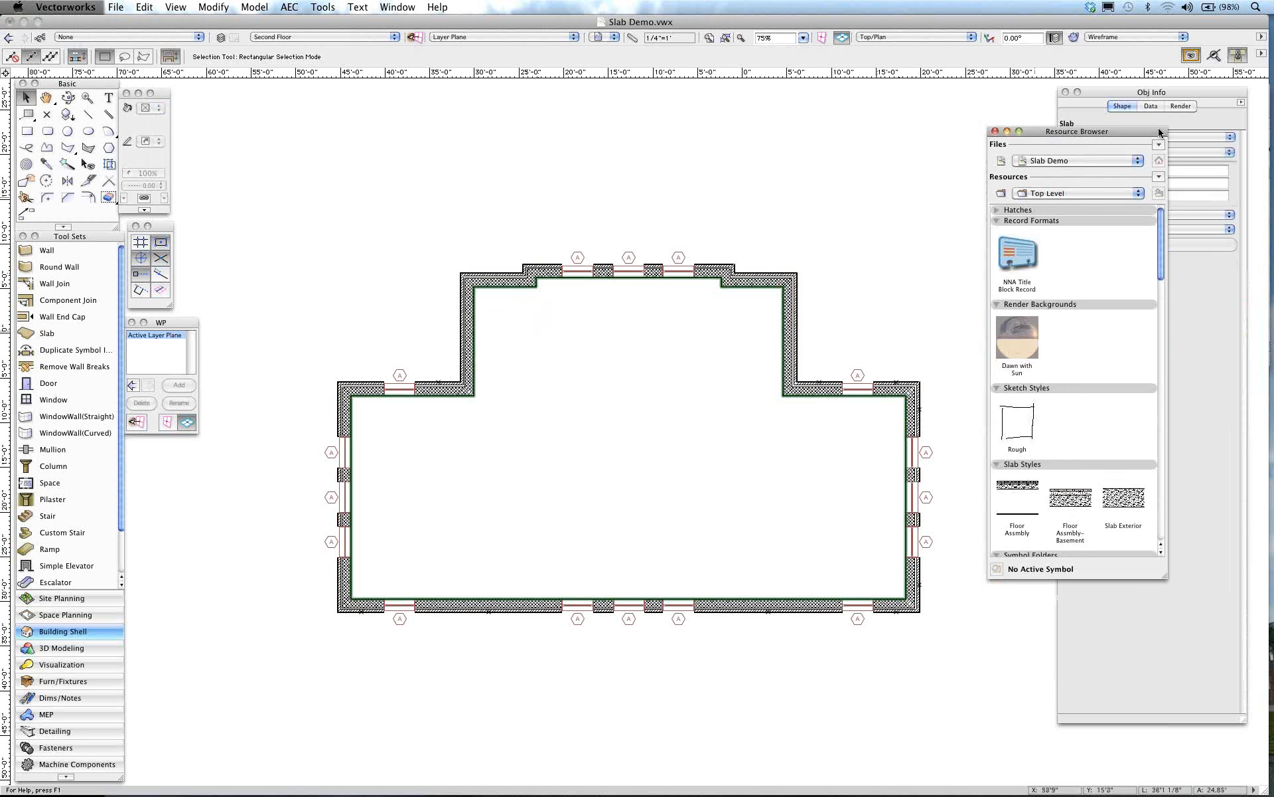
pyautogui.rightClick(1013, 490)
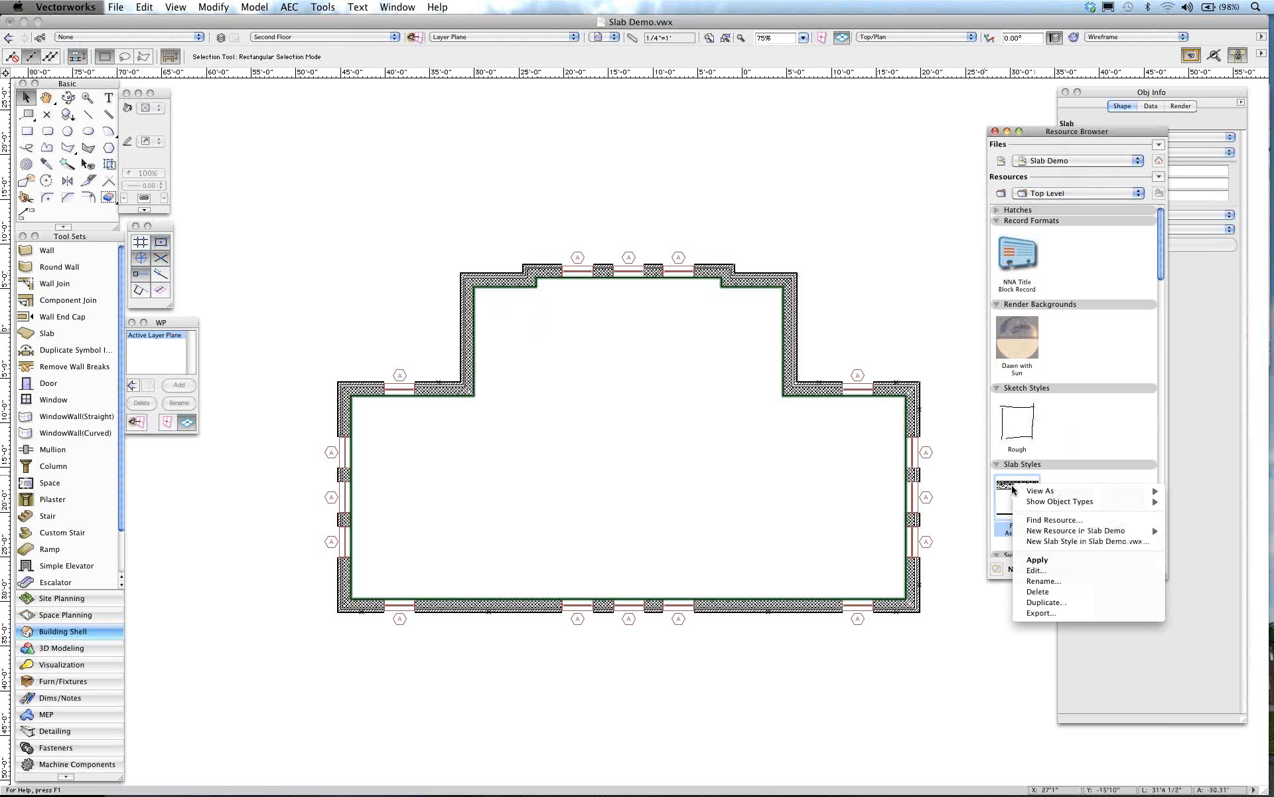
pyautogui.click(1041, 572)
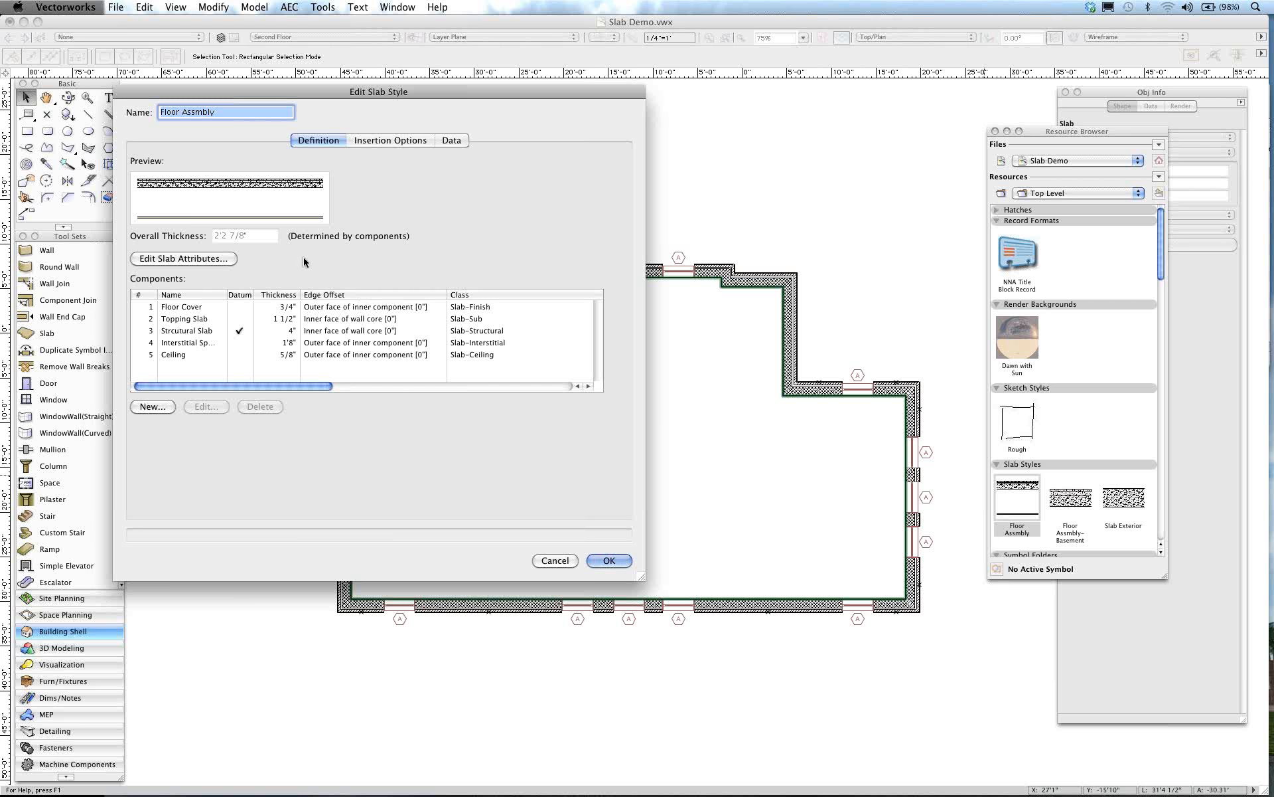
pyautogui.click(555, 561)
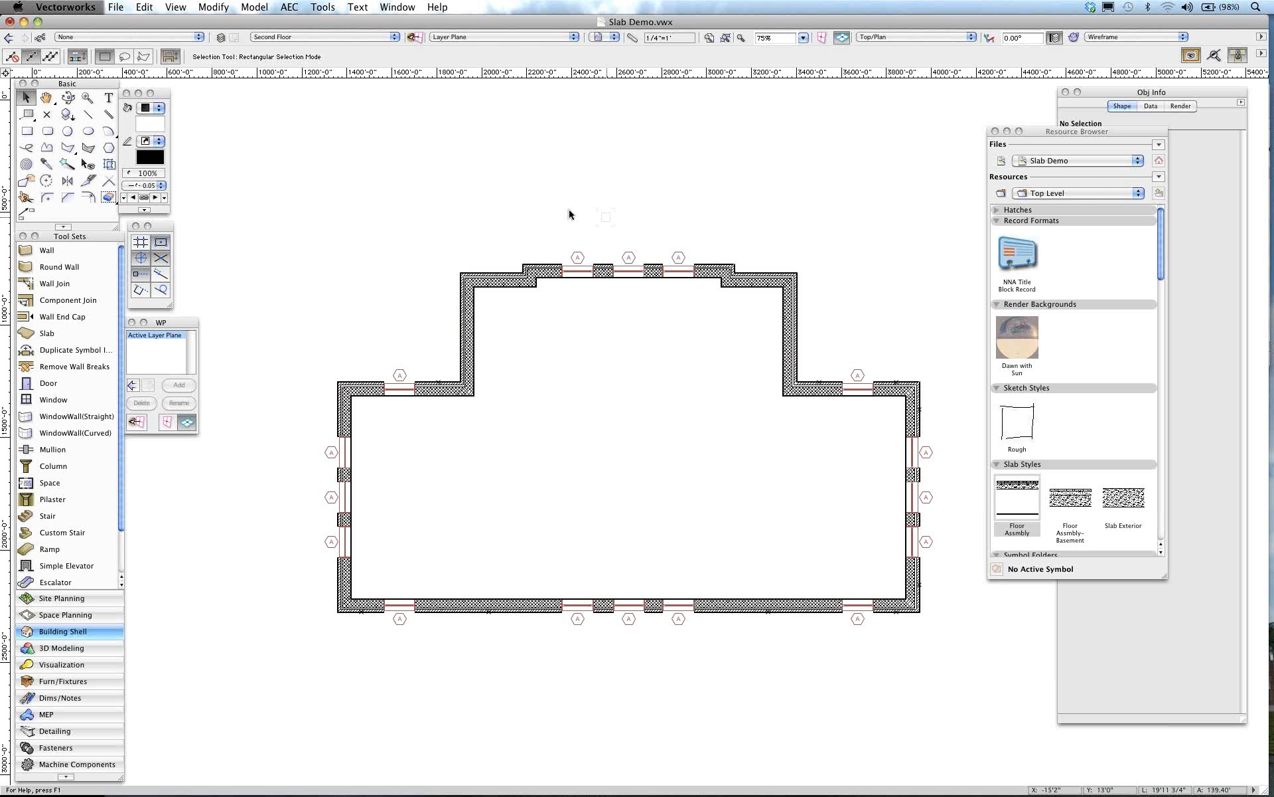
# Step: Recall the Build 2 saved view and inspect the slab edge at the wall corner and the class settings
pyautogui.click(608, 37)
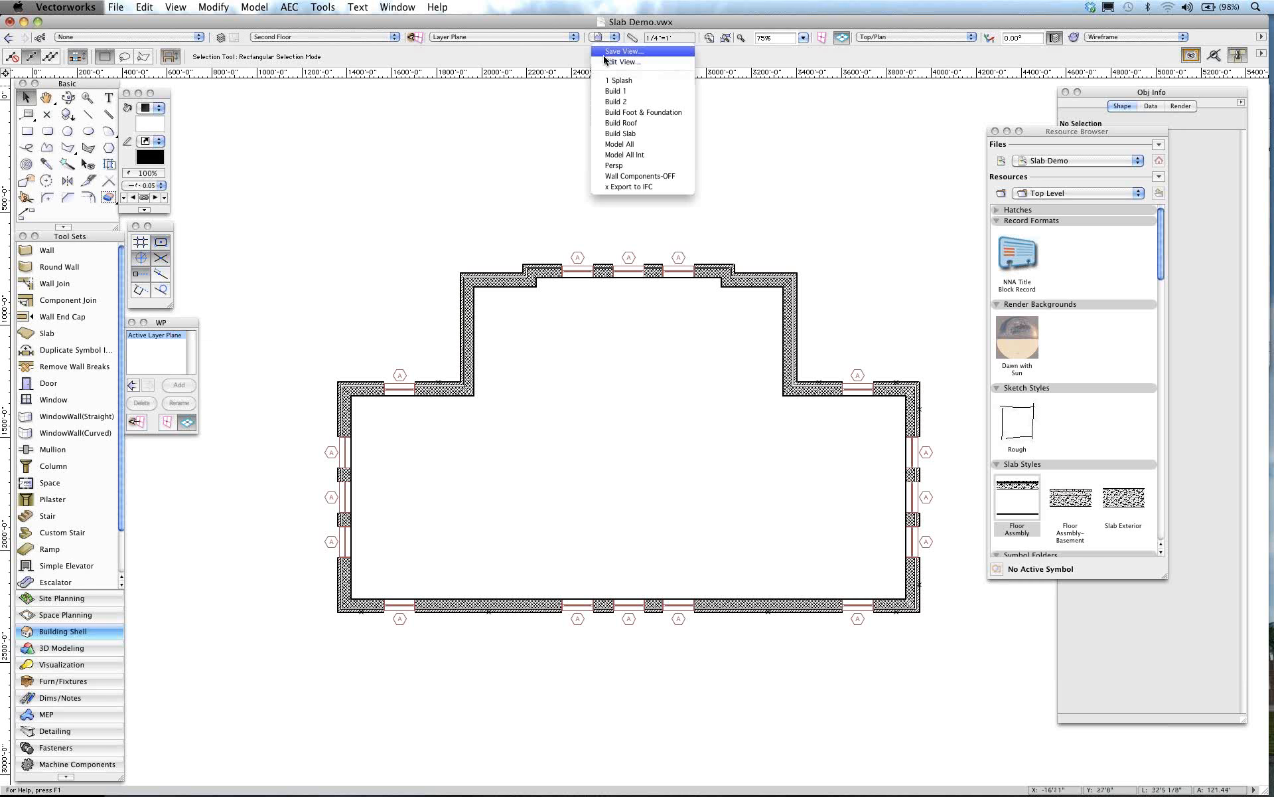
pyautogui.click(608, 104)
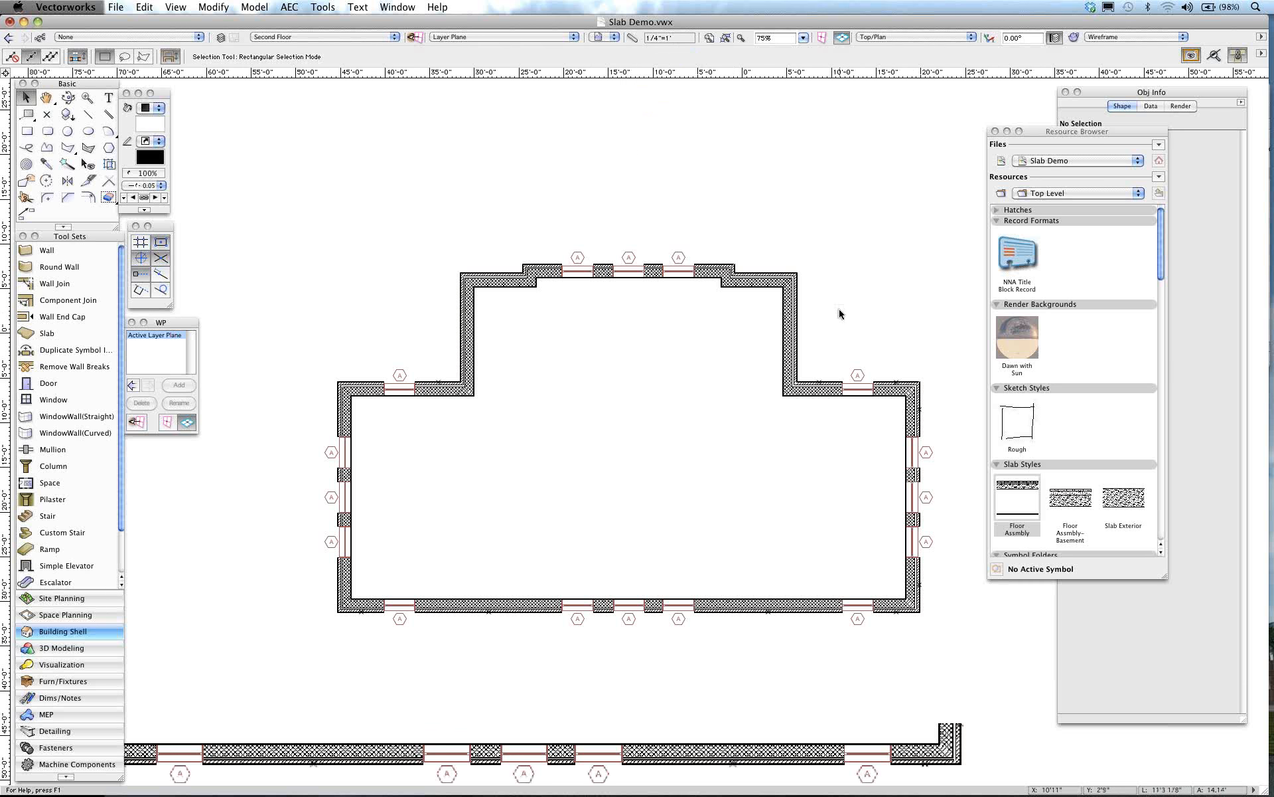
pyautogui.scroll(4, 840, 314)
pyautogui.scroll(4, 720, 289)
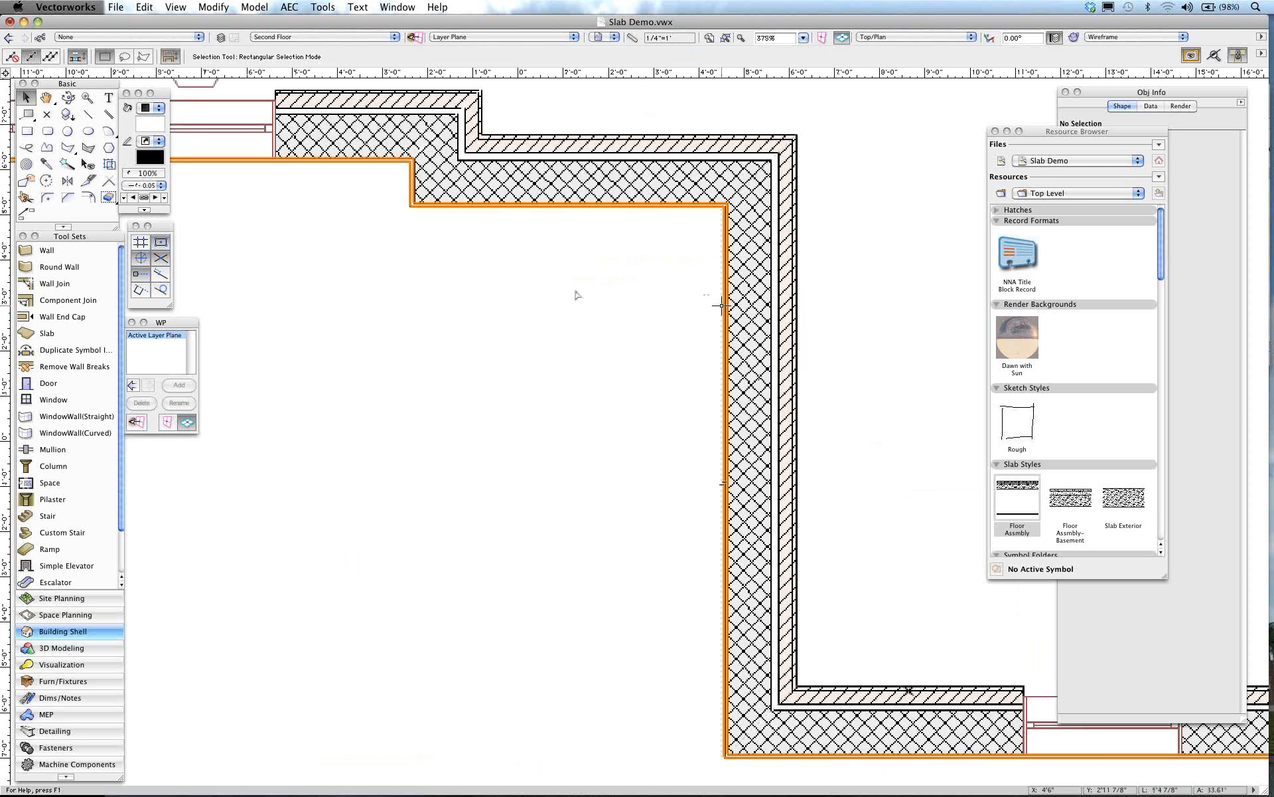
pyautogui.click(41, 38)
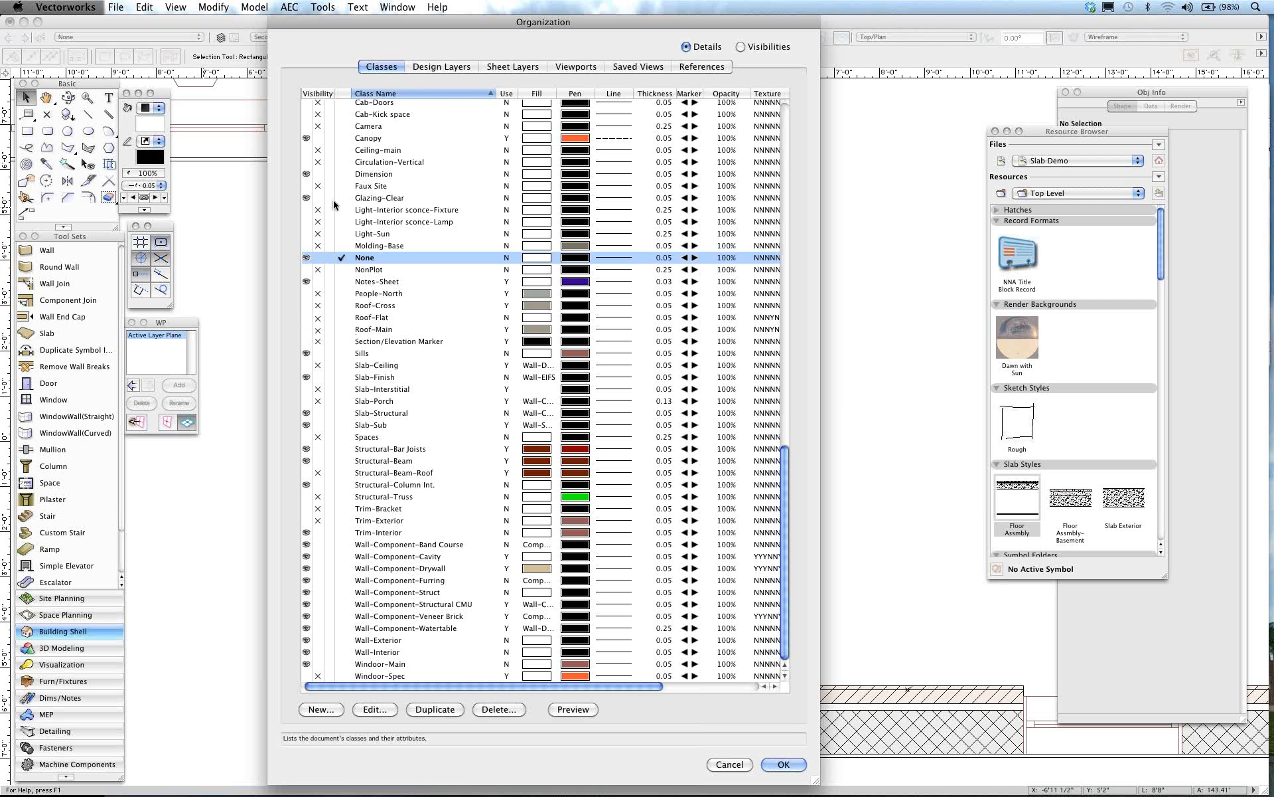
pyautogui.scroll(2, 338, 201)
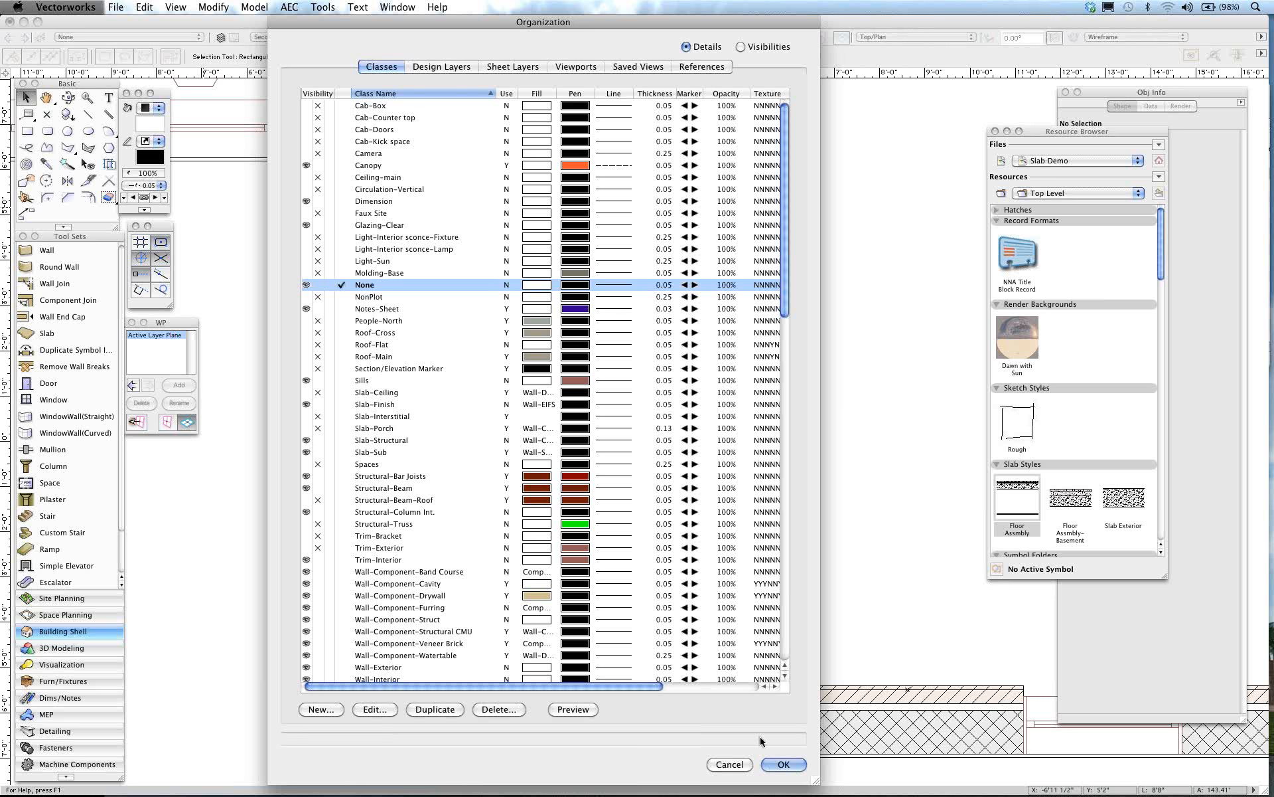
pyautogui.click(727, 765)
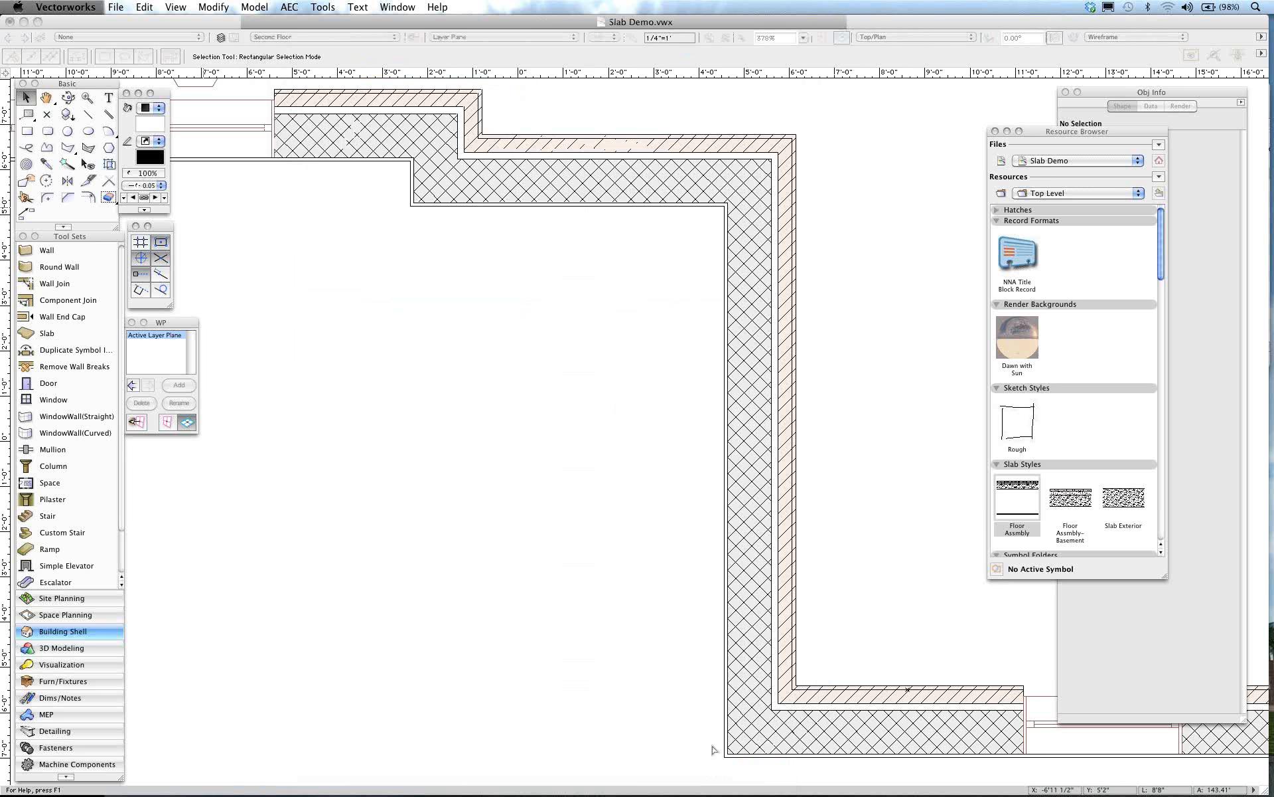
# Step: Recall the Model All Int saved view and select the base molding along the second-floor walls
pyautogui.click(599, 37)
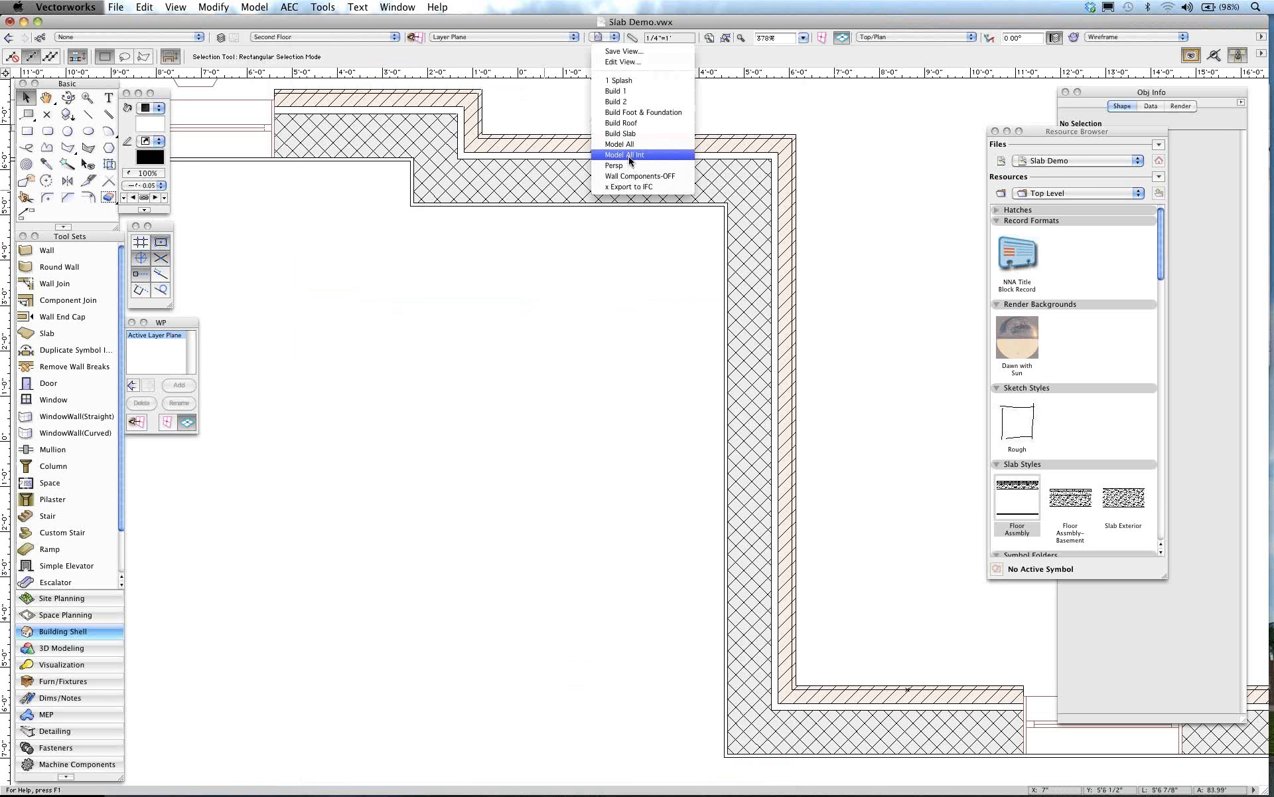
pyautogui.click(629, 156)
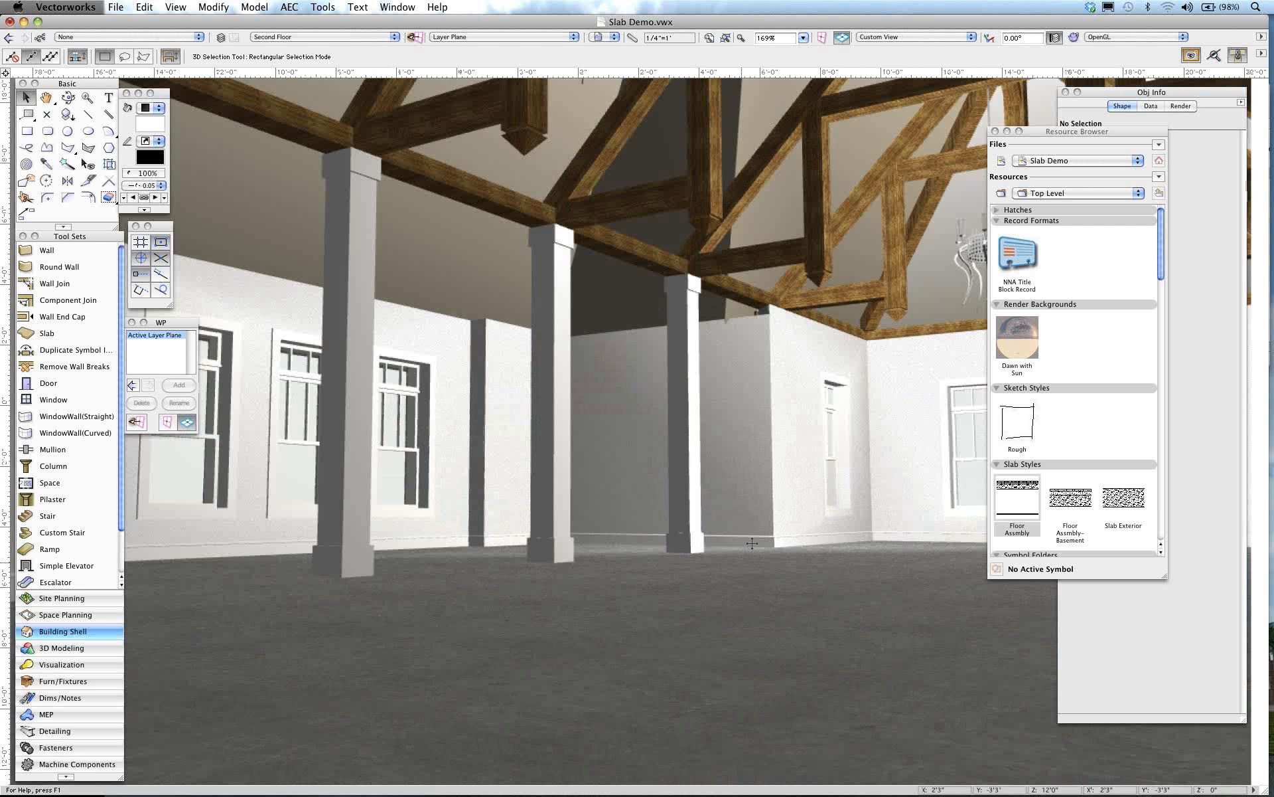
pyautogui.click(752, 543)
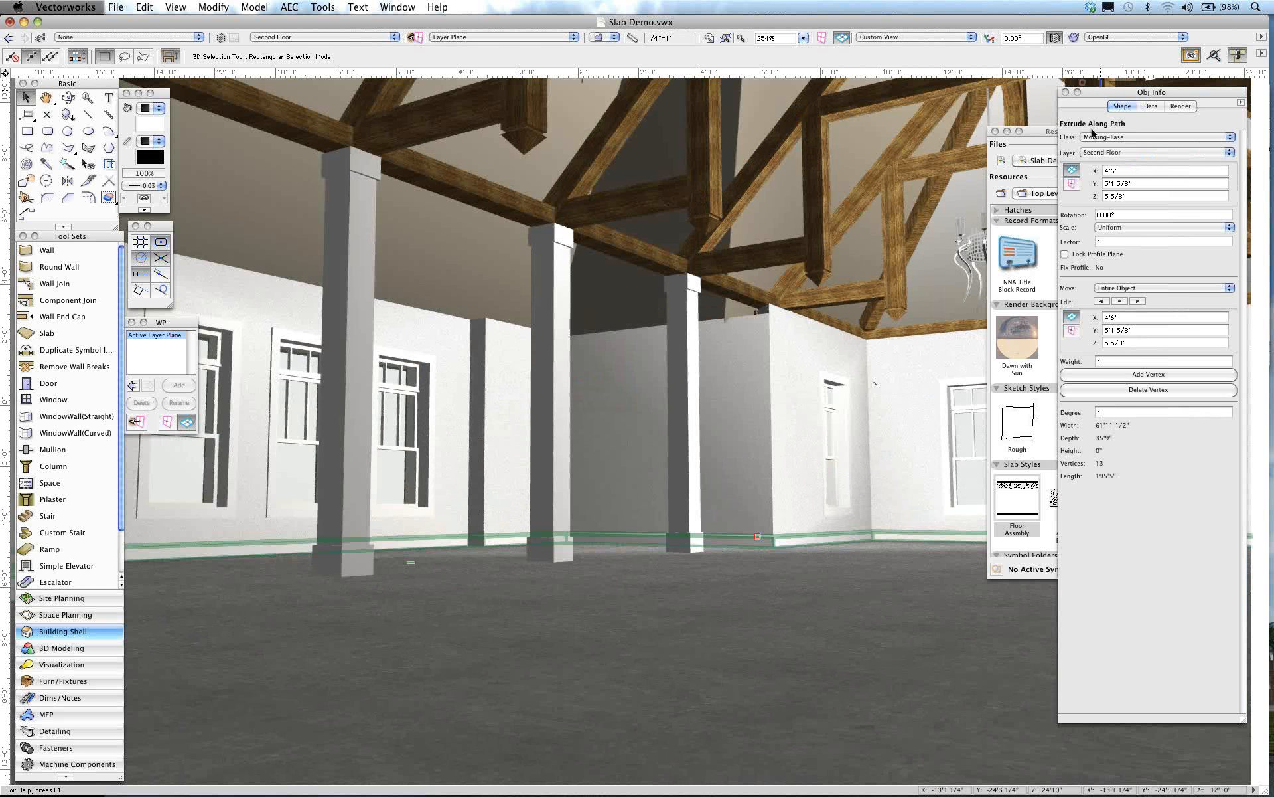
# Step: Draw a narrow upright rectangle about 9" wide and 3'1" high in empty space beside the building in Top/Plan view
pyautogui.press('F5')
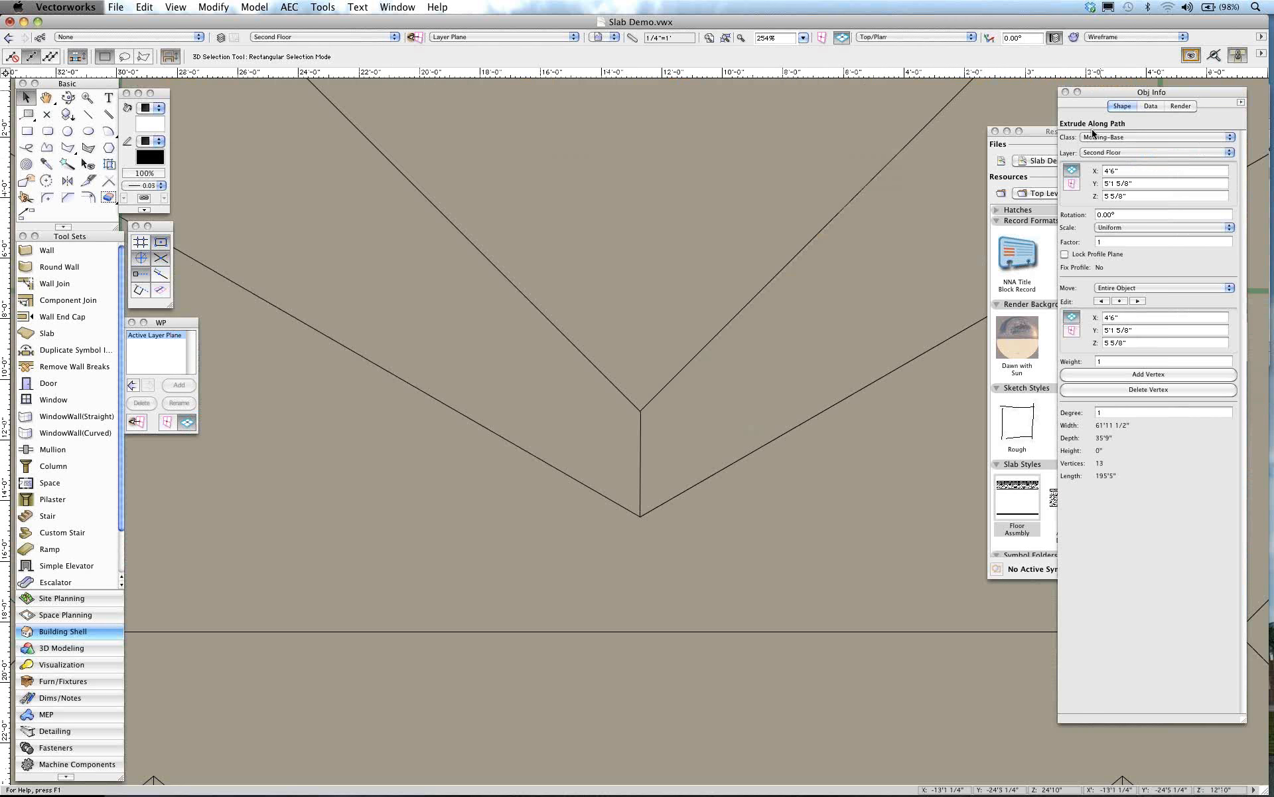
pyautogui.scroll(-1, 656, 121)
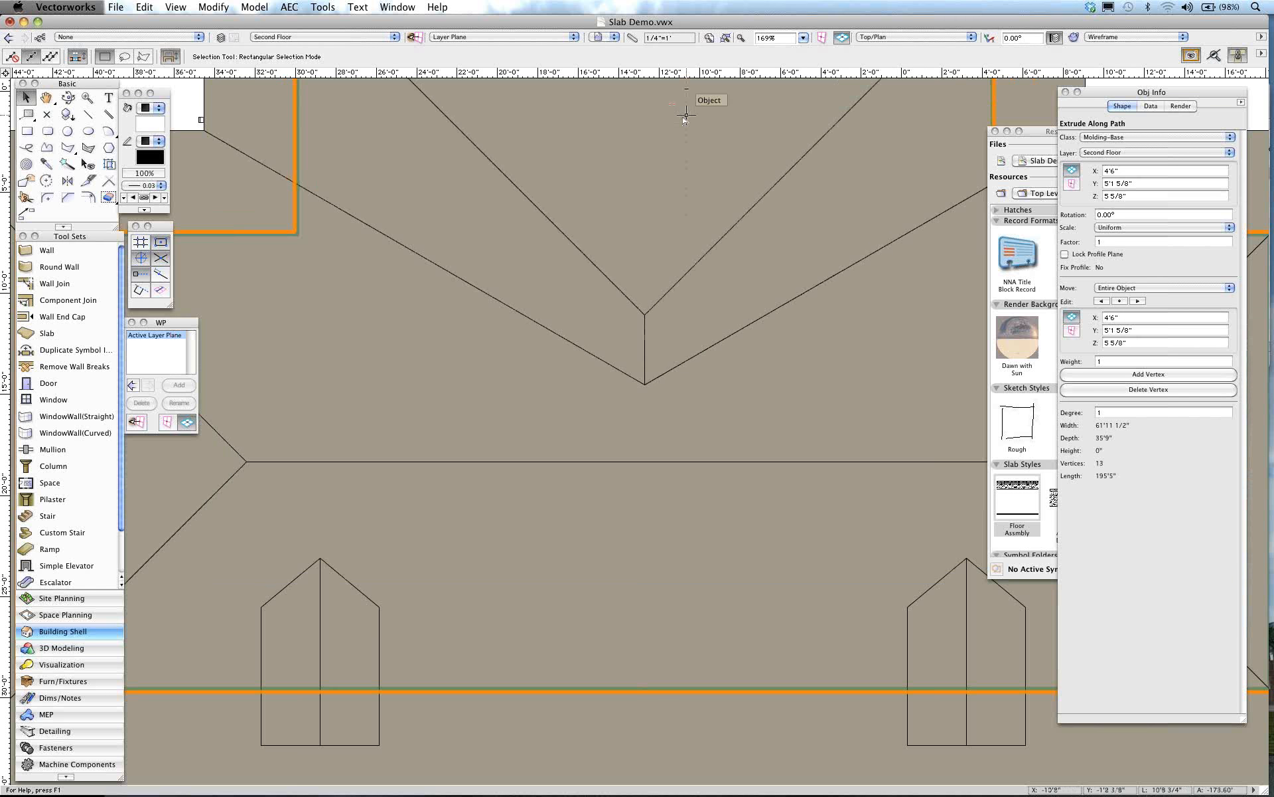
pyautogui.moveTo(634, 156); pyautogui.dragTo(398, 271)
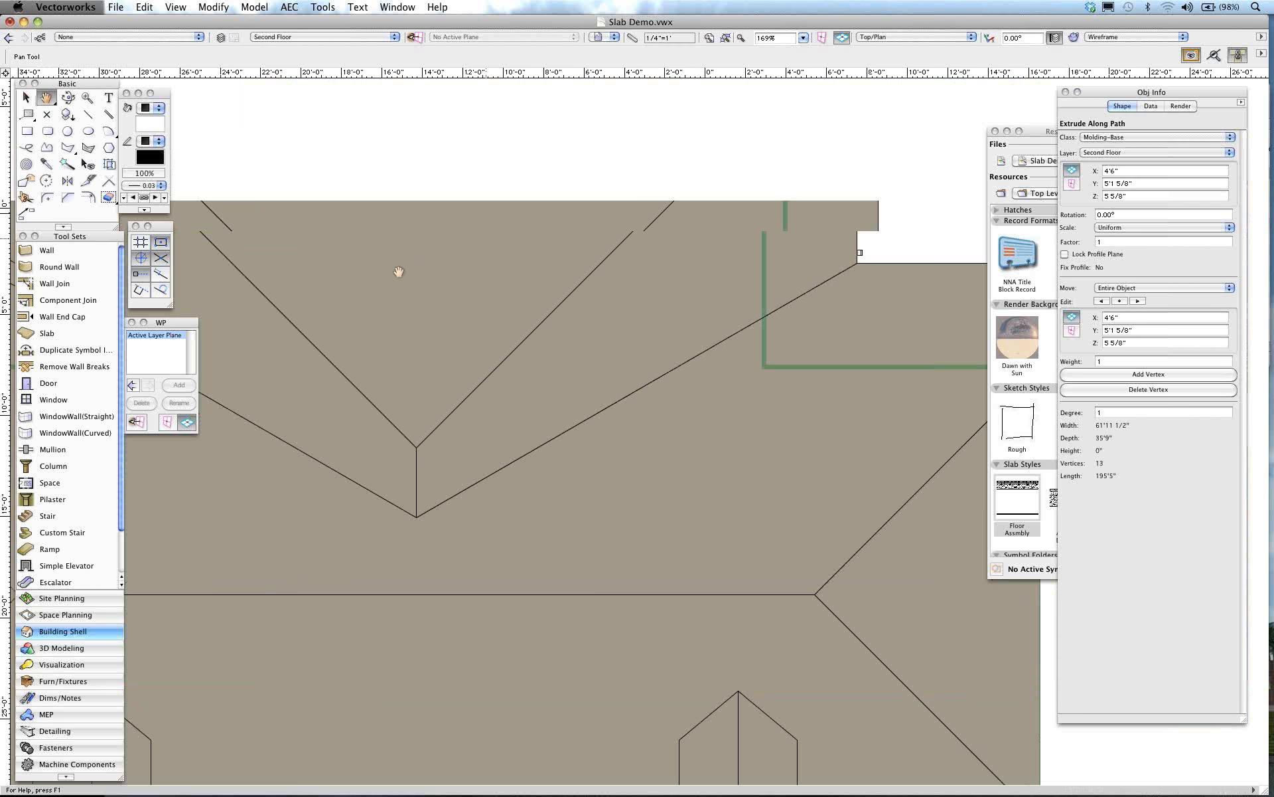
pyautogui.moveTo(862, 115)
pyautogui.mouseDown()
pyautogui.moveTo(488, 265)
pyautogui.moveTo(424, 210)
pyautogui.mouseUp()
pyautogui.click(27, 131)
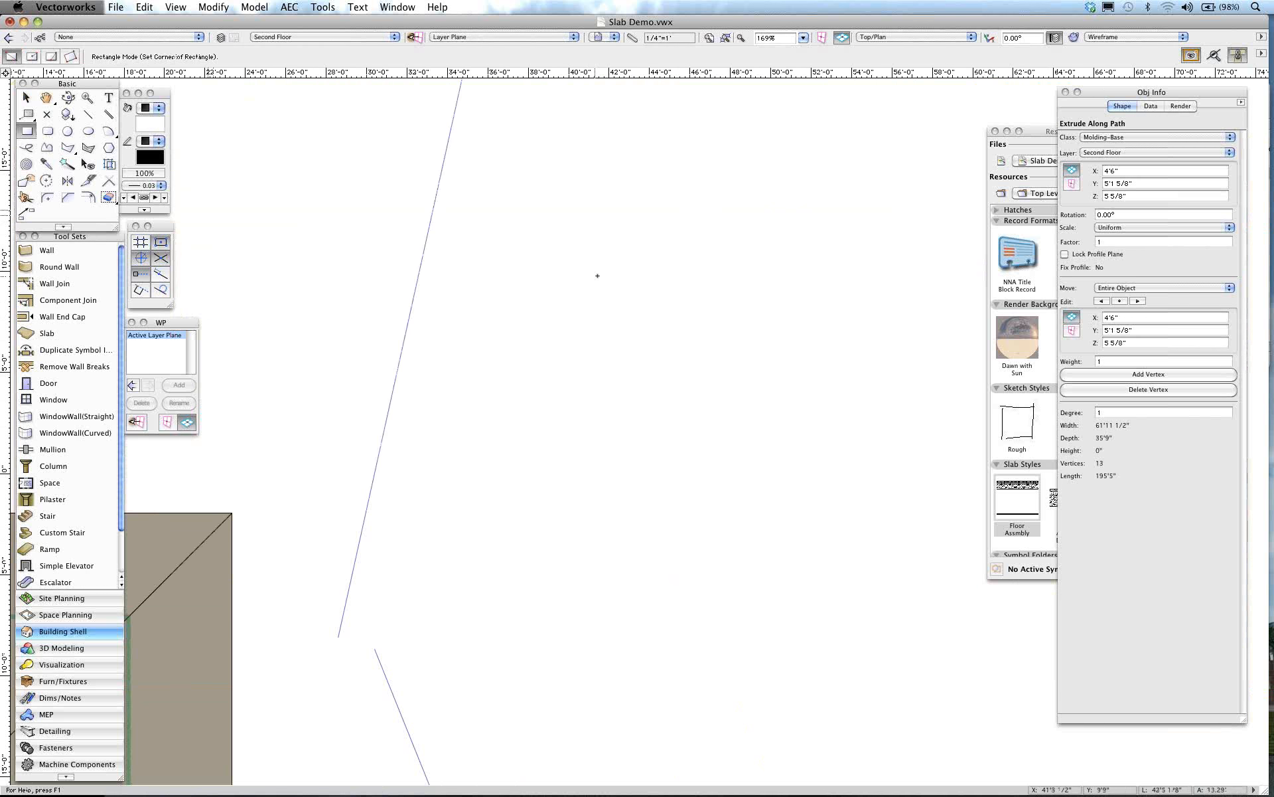
pyautogui.moveTo(594, 269); pyautogui.dragTo(609, 331)
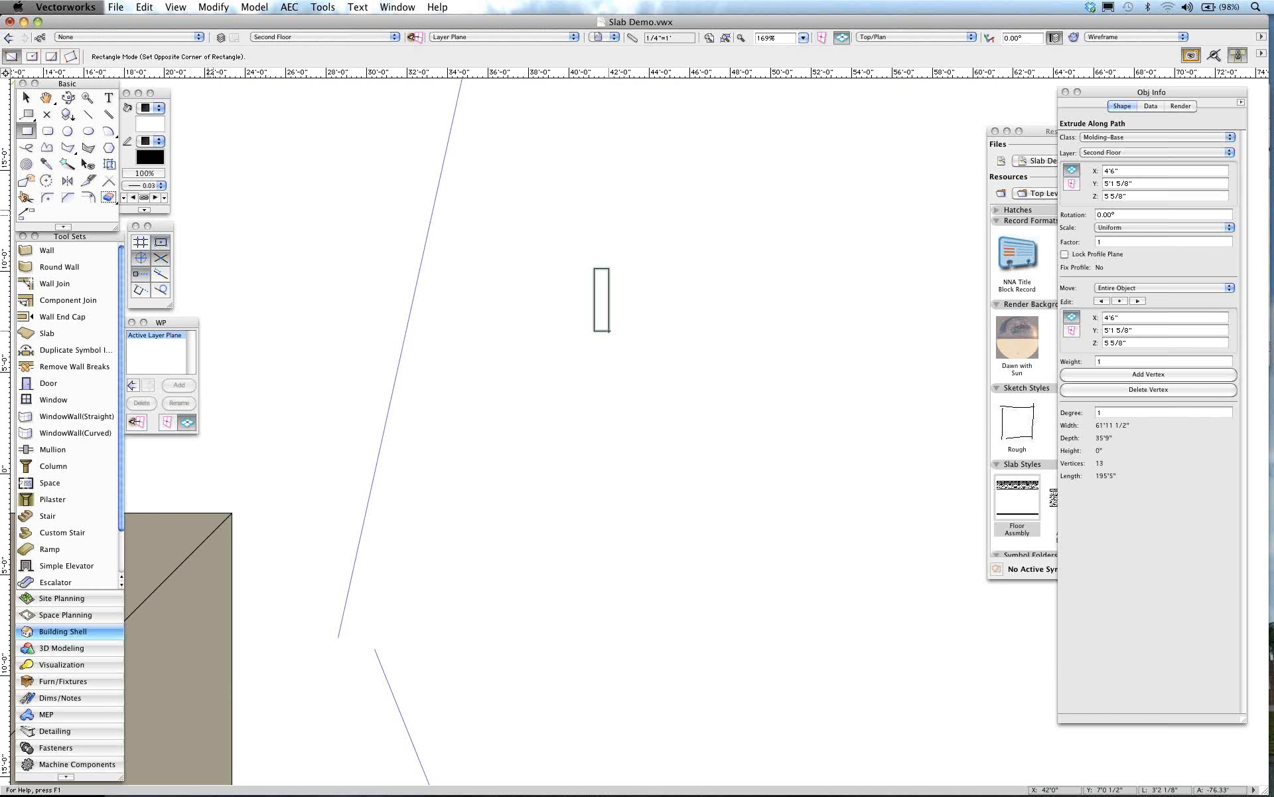
pyautogui.scroll(2, 580, 311)
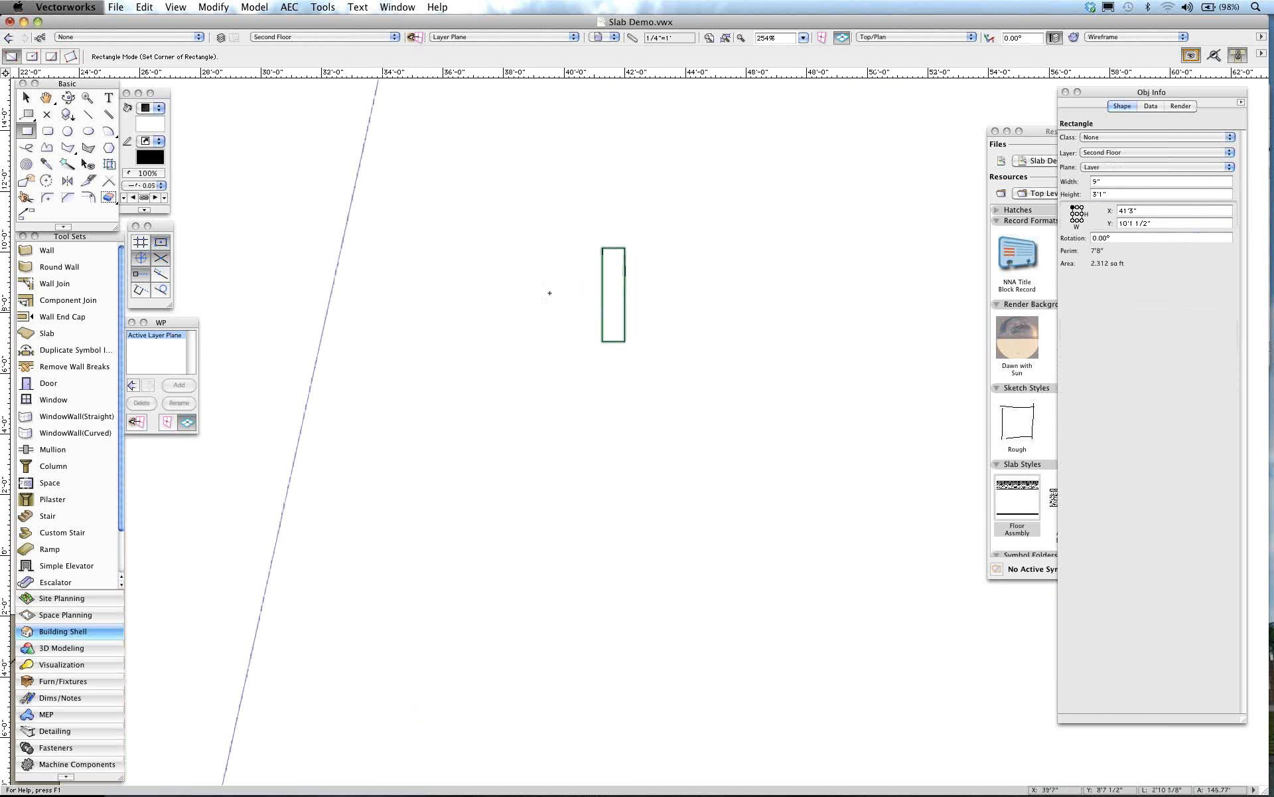
pyautogui.press('x')
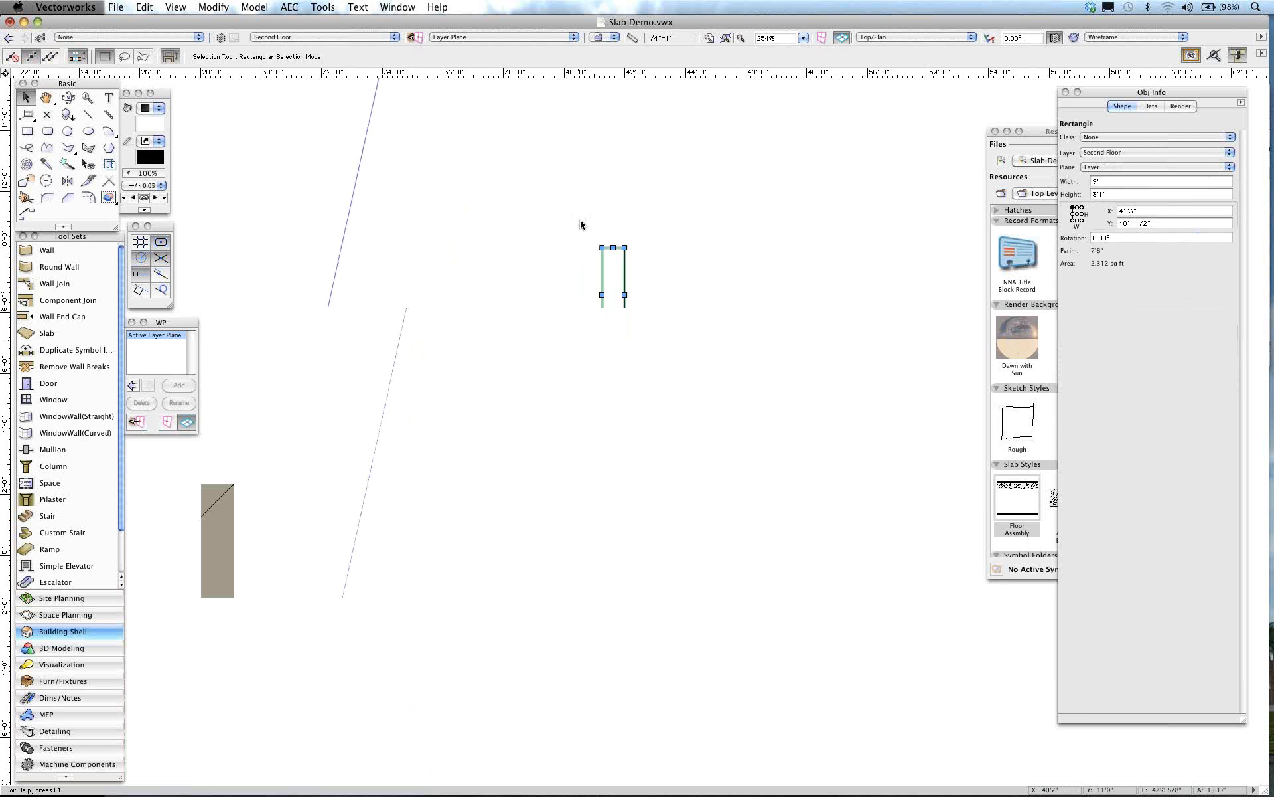
pyautogui.scroll(-2, 580, 225)
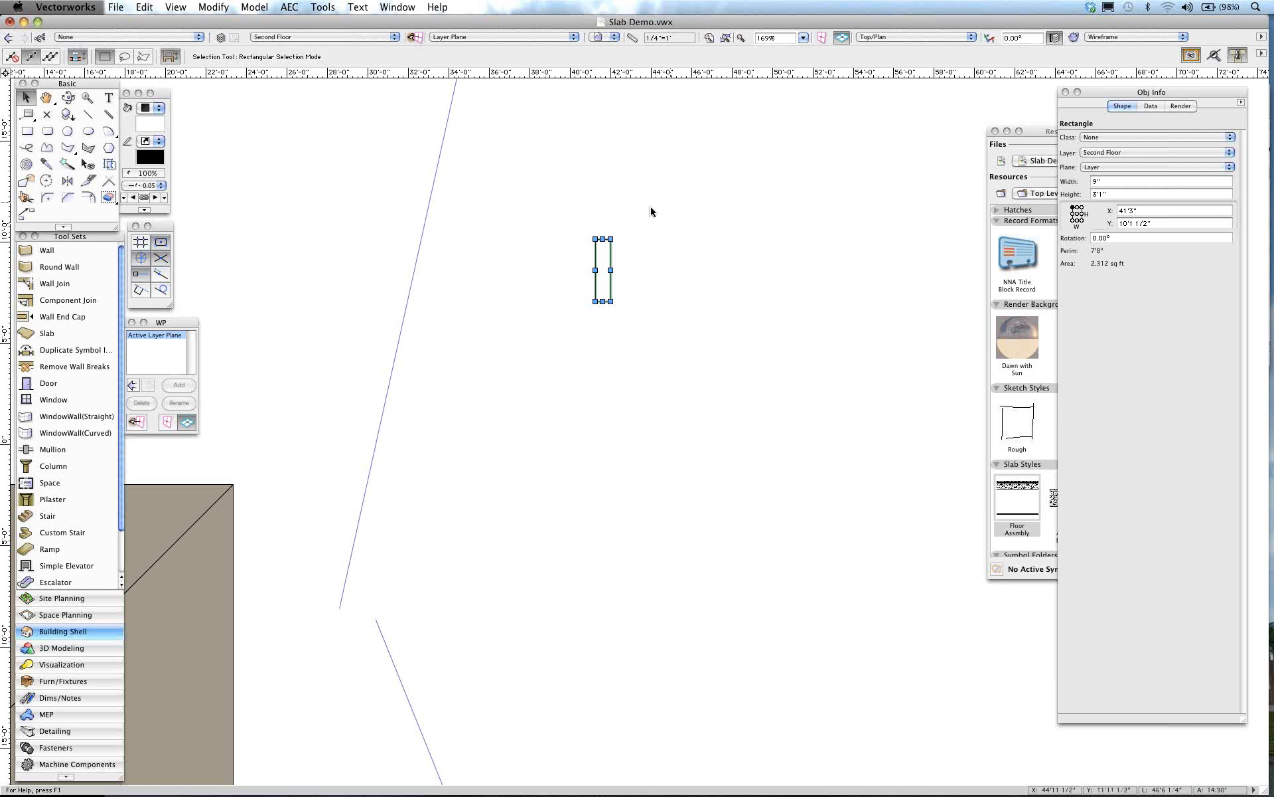
# Step: Draw a large rectangle about 29'9" wide and 32'1" high in empty space to the right of the narrow rectangle
pyautogui.moveTo(651, 208); pyautogui.dragTo(520, 216)
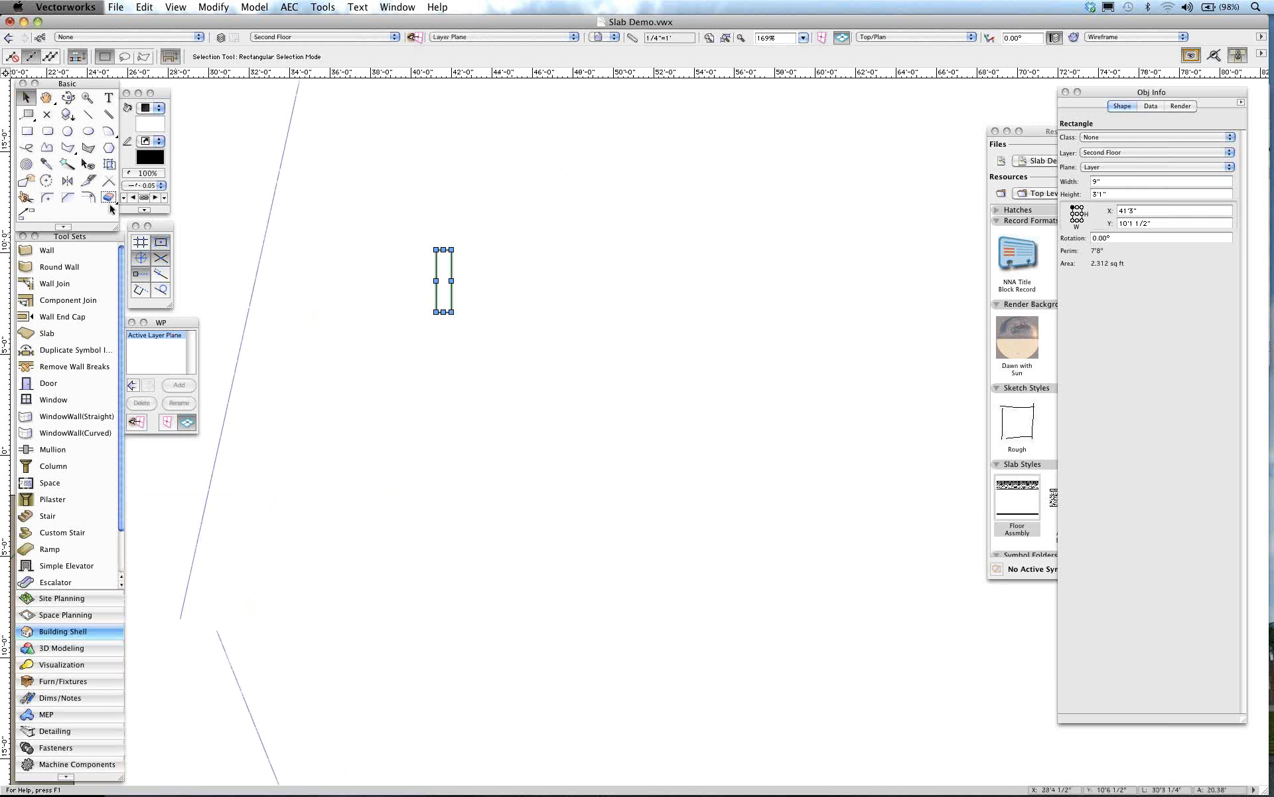
pyautogui.scroll(-2, 188, 217)
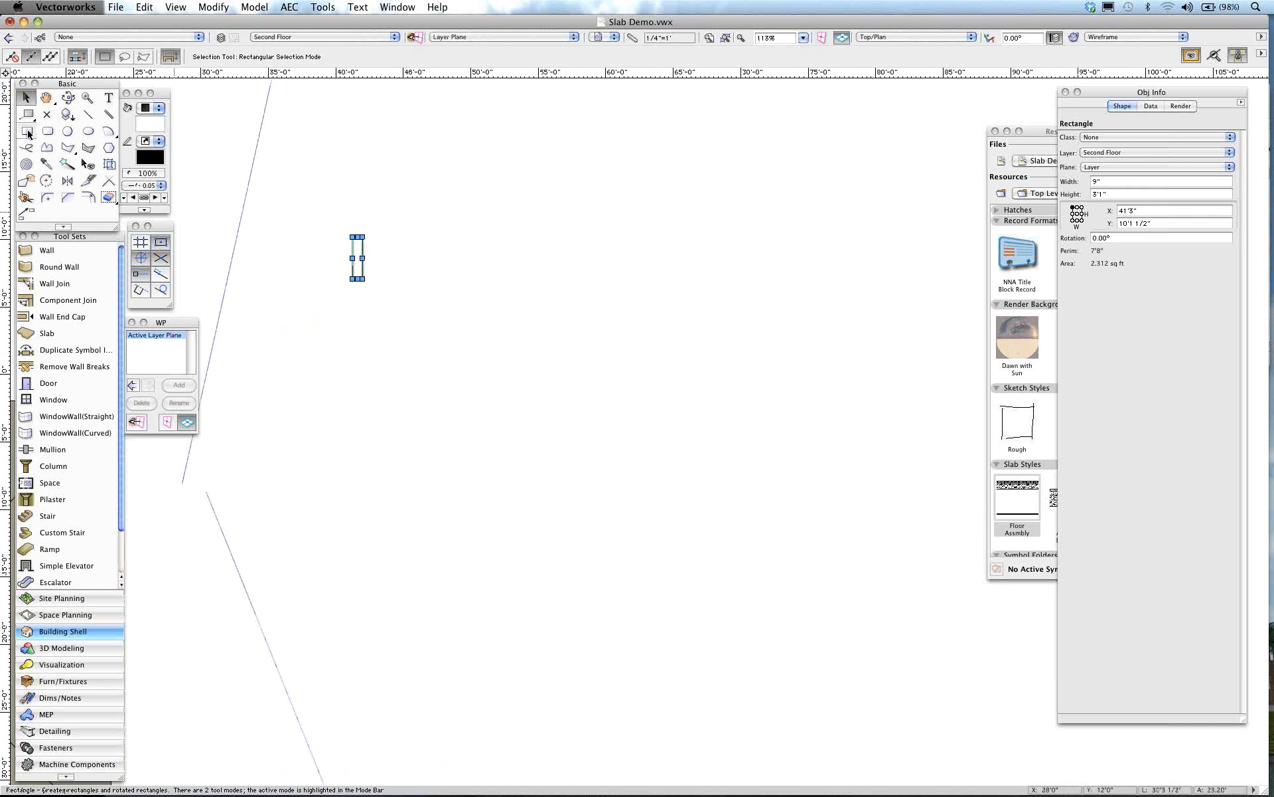
pyautogui.press('4')
pyautogui.click(556, 194)
pyautogui.click(958, 627)
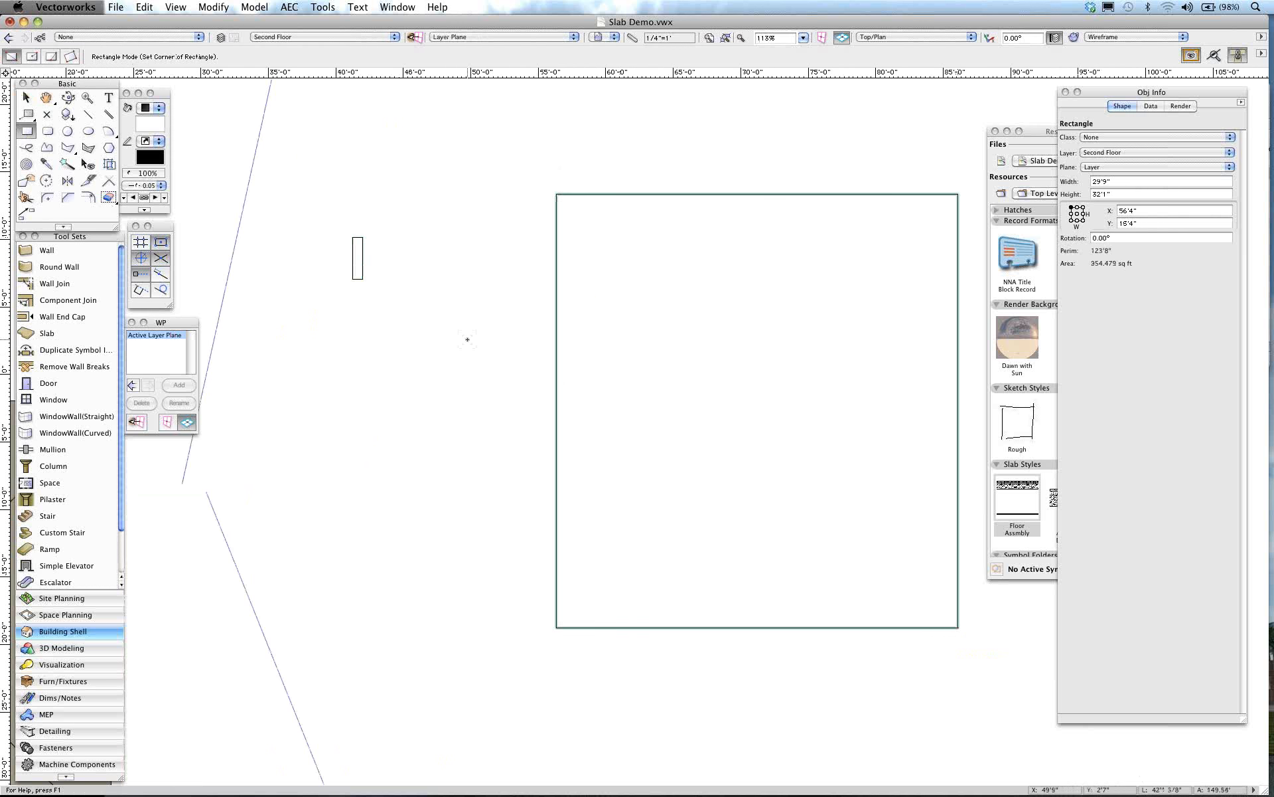
# Step: Extrude the narrow rectangle along a path, using the large rectangle as the path object with a uniform scale factor of 1
pyautogui.press('x')
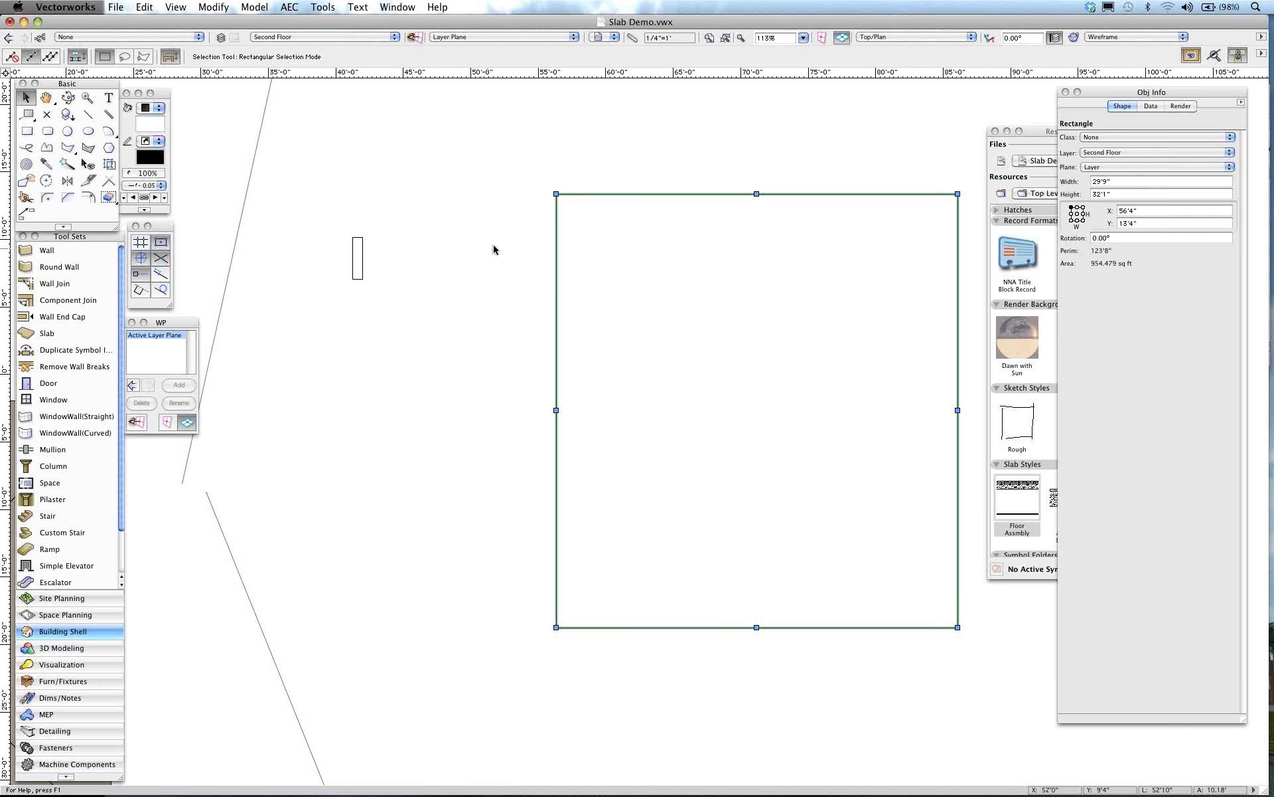
pyautogui.keyDown('shift'); pyautogui.click(362, 258); pyautogui.keyUp('shift')
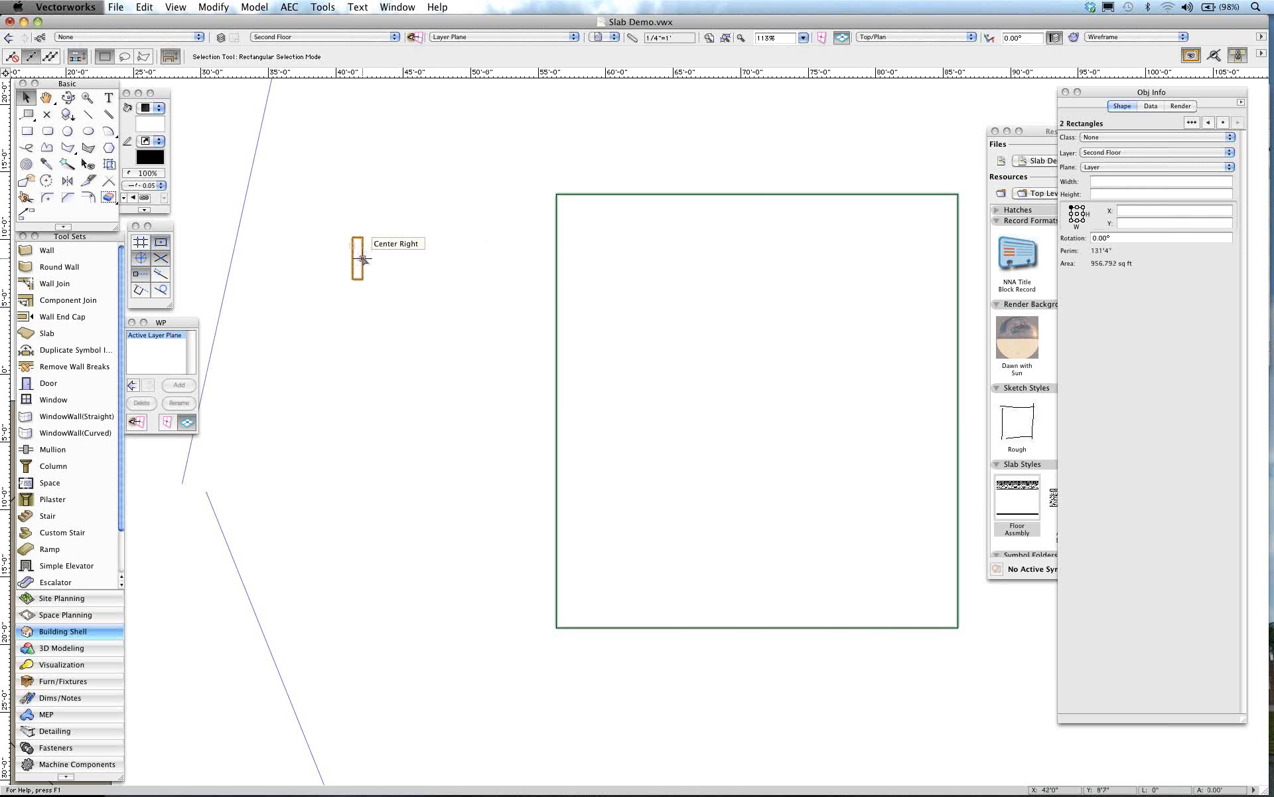
pyautogui.click(209, 7)
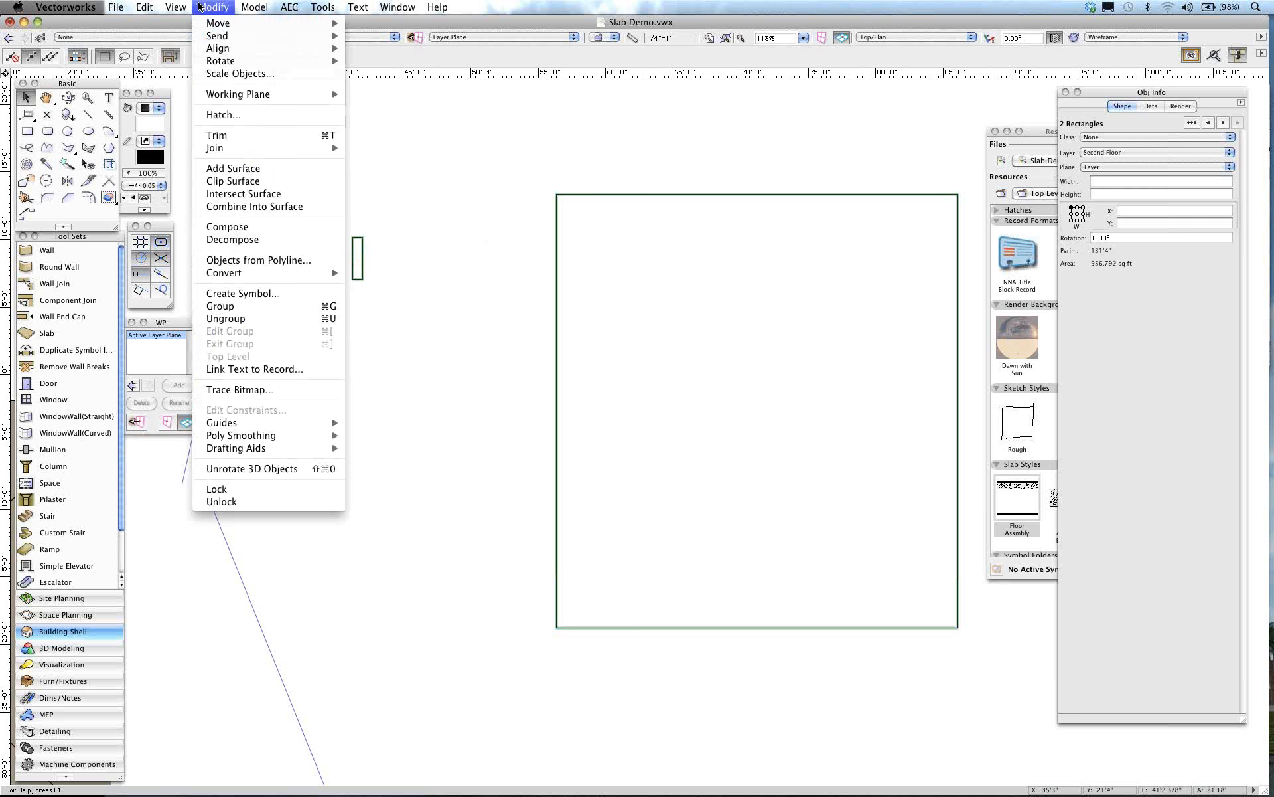
pyautogui.moveTo(192, 8)
pyautogui.moveTo(254, 6)
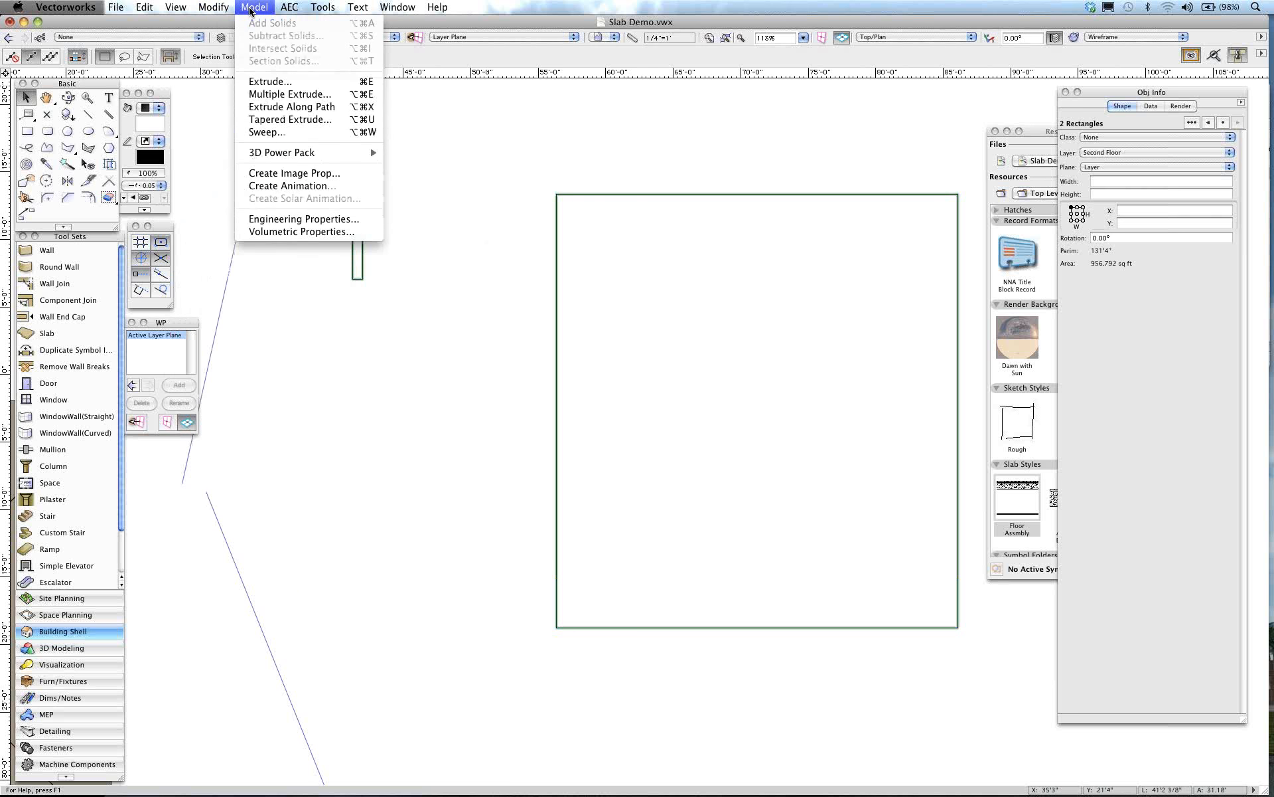
pyautogui.click(275, 108)
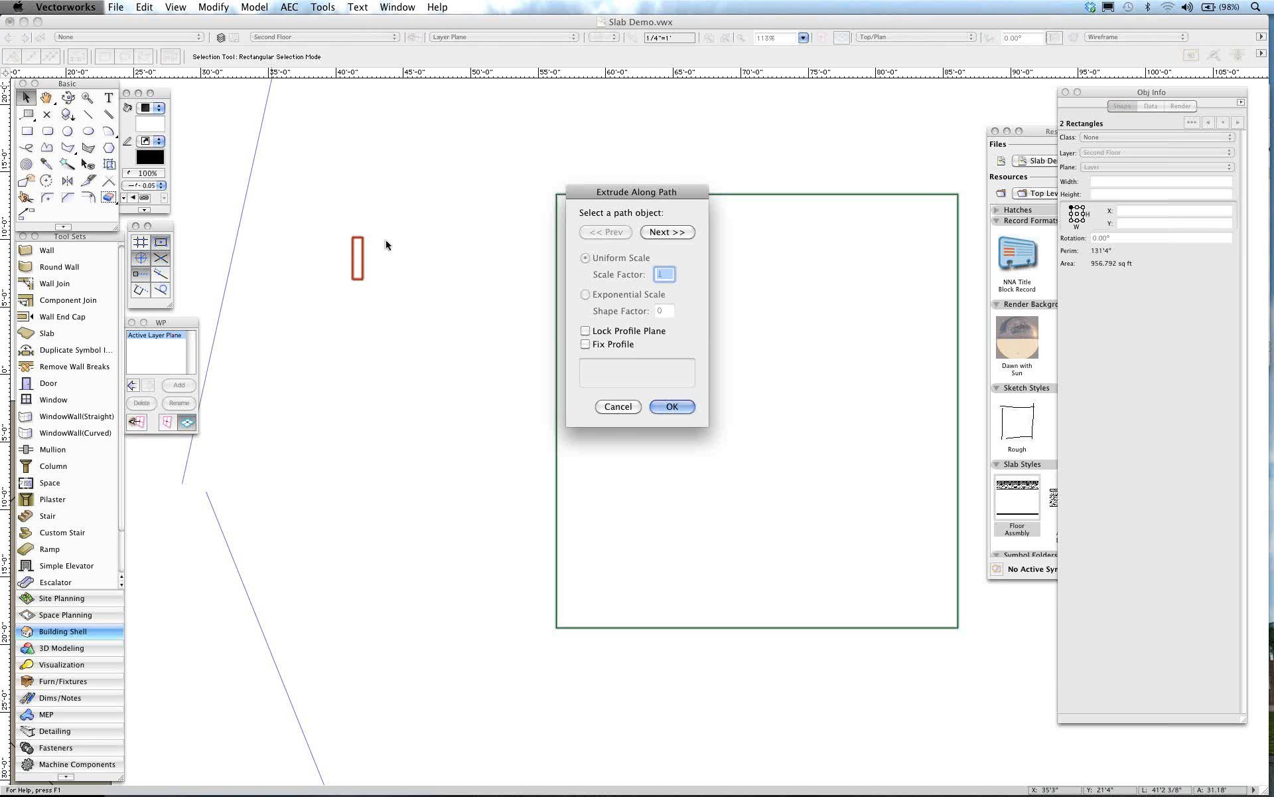
pyautogui.click(660, 232)
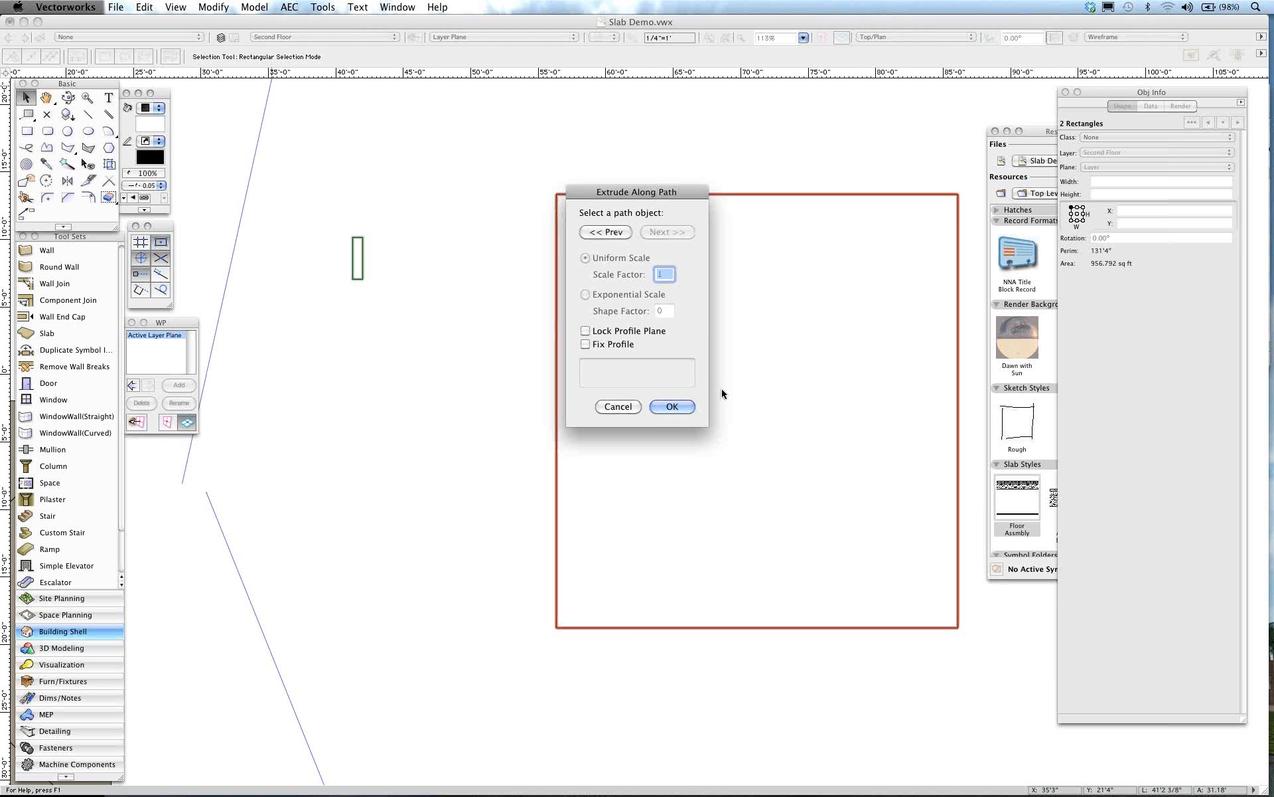
pyautogui.click(672, 407)
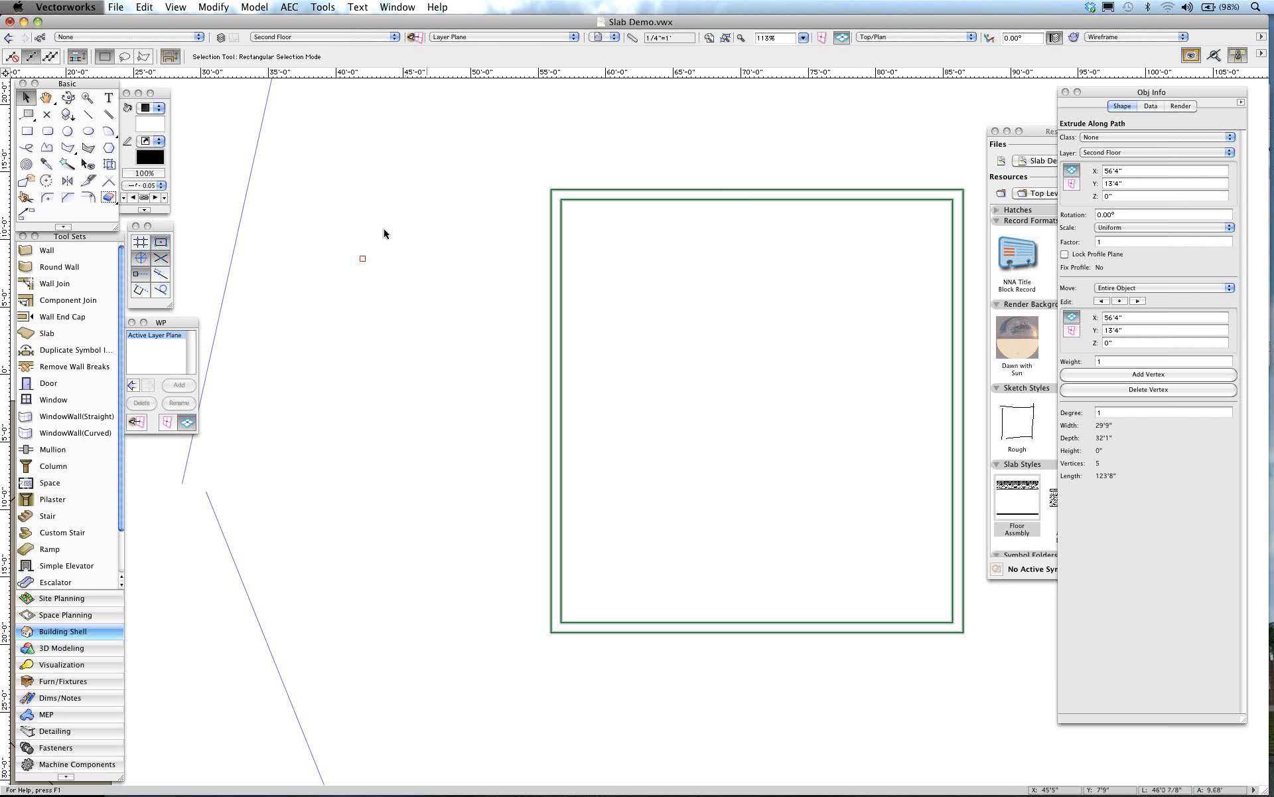
pyautogui.click(324, 7)
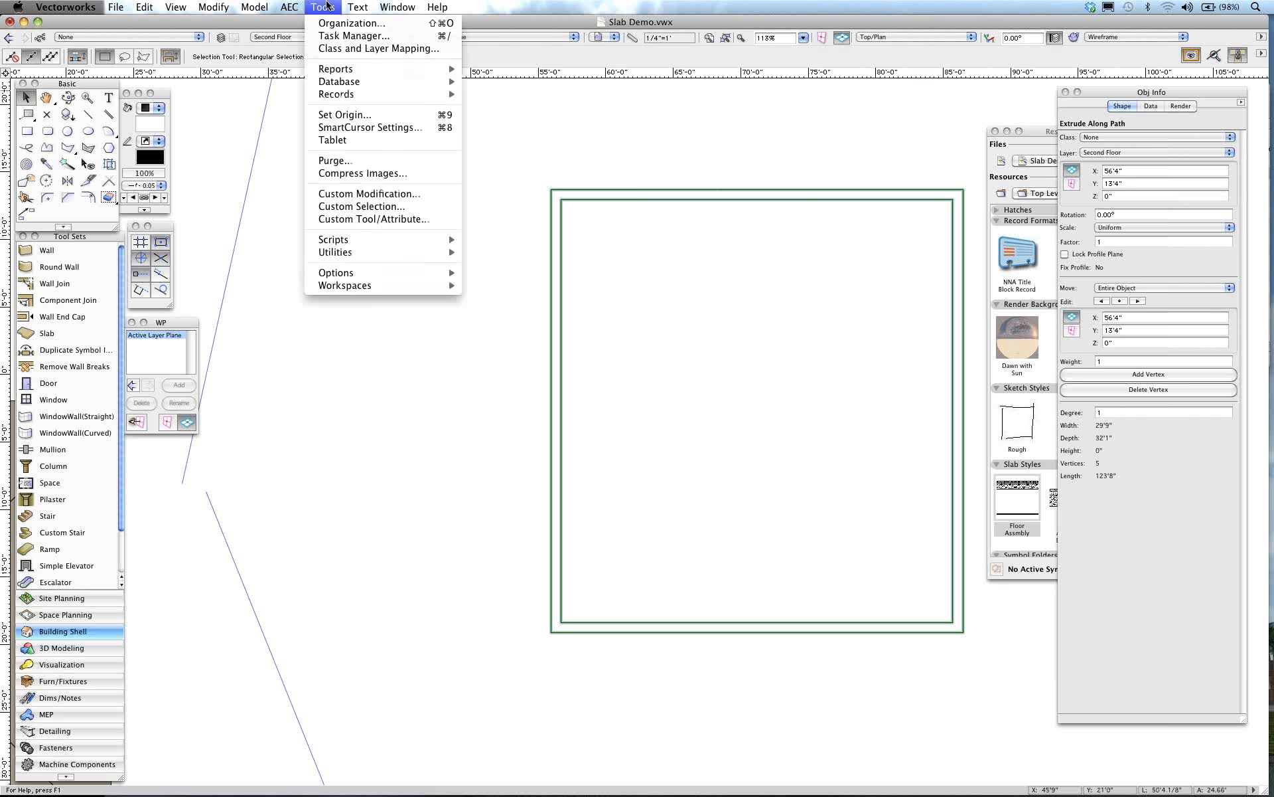
pyautogui.moveTo(353, 291)
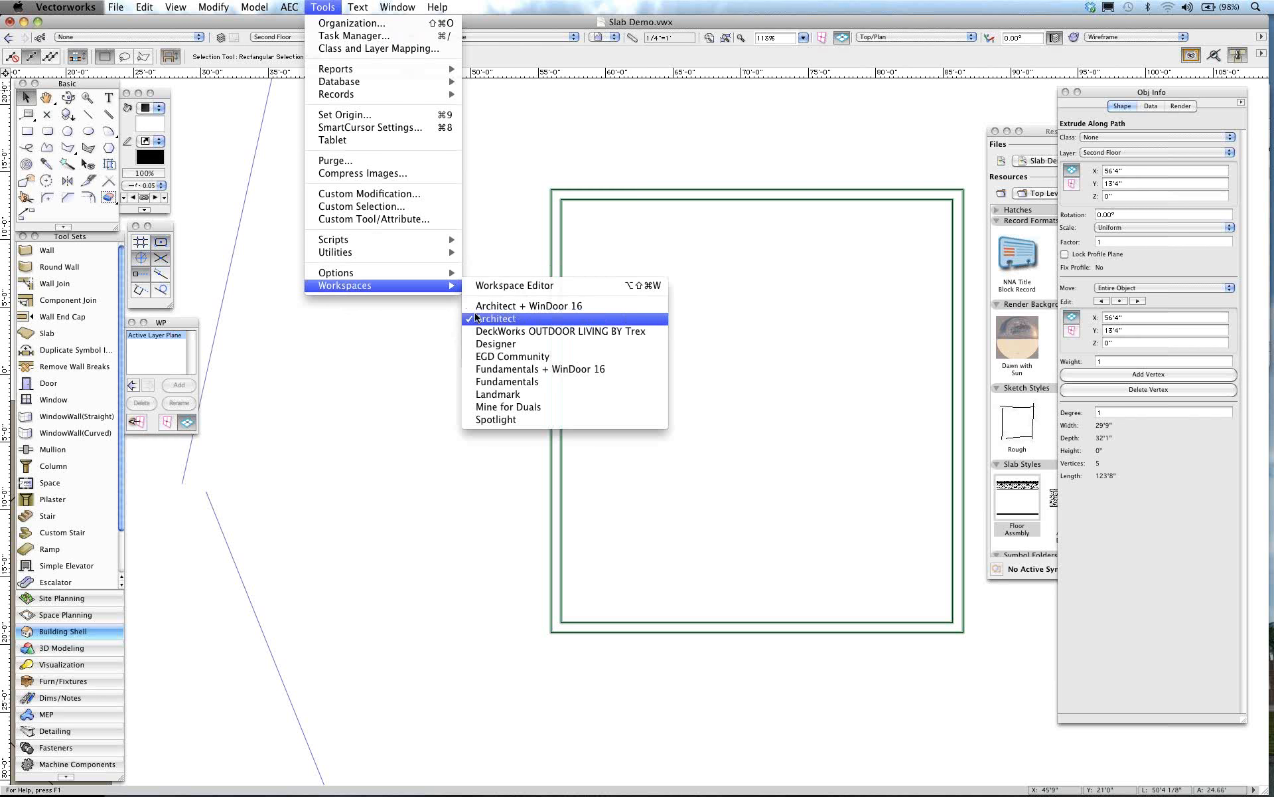
pyautogui.click(417, 373)
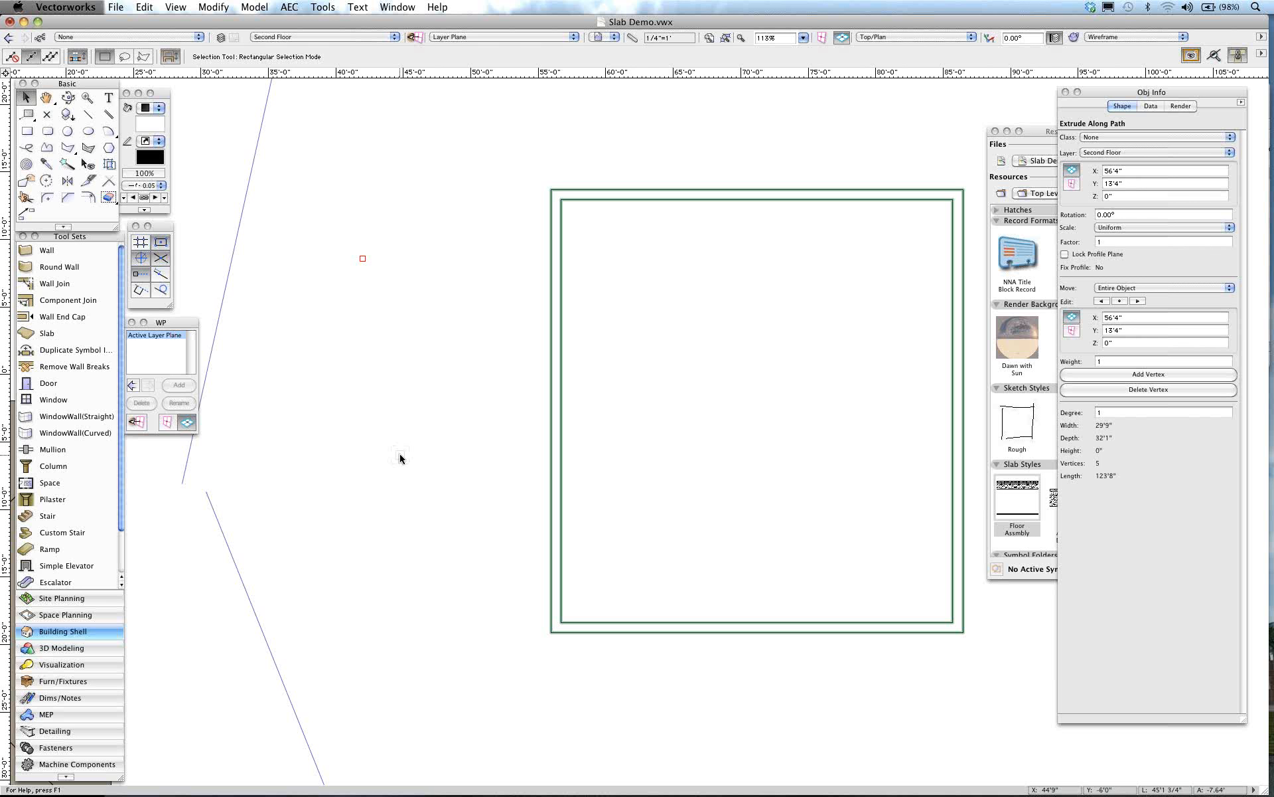
# Step: Recall the saved view of the First Floor plan and select the exterior wall at the building's upper-left inset
pyautogui.scroll(-2, 335, 417)
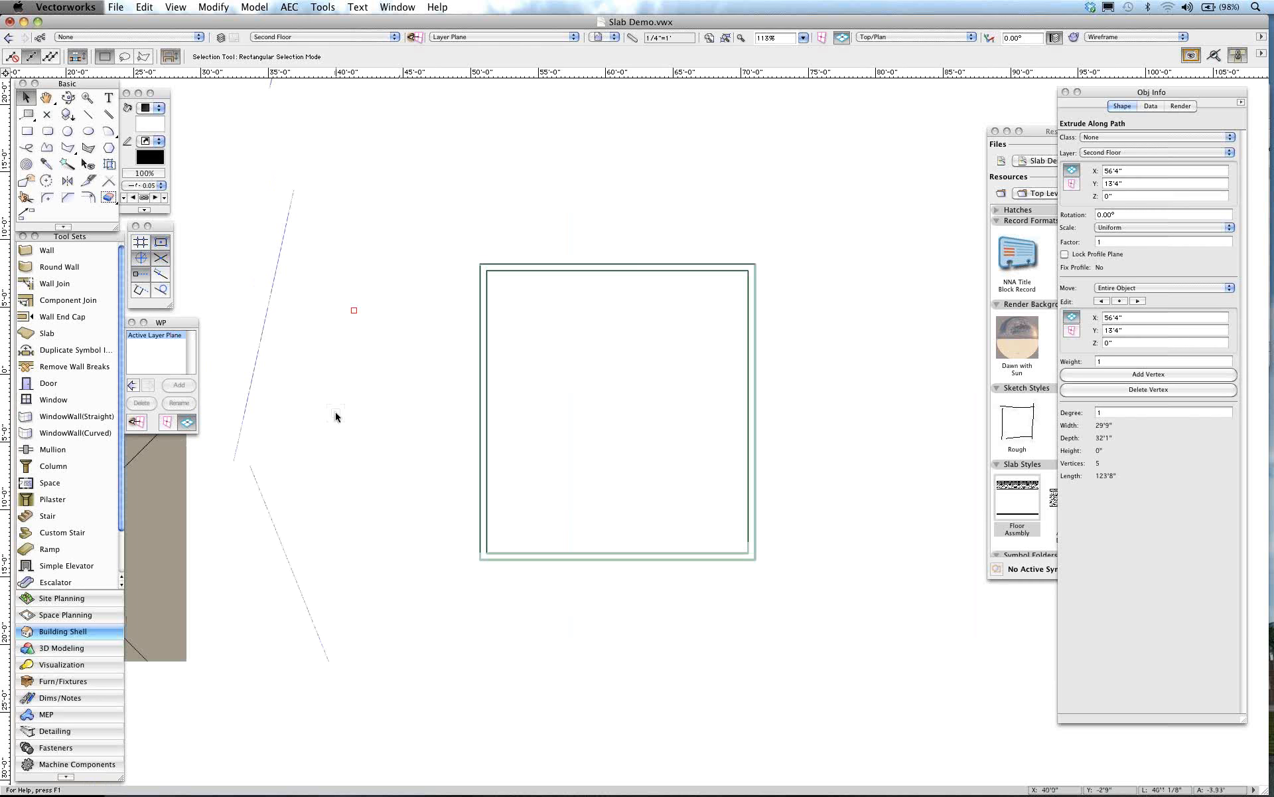
pyautogui.click(604, 37)
pyautogui.click(612, 91)
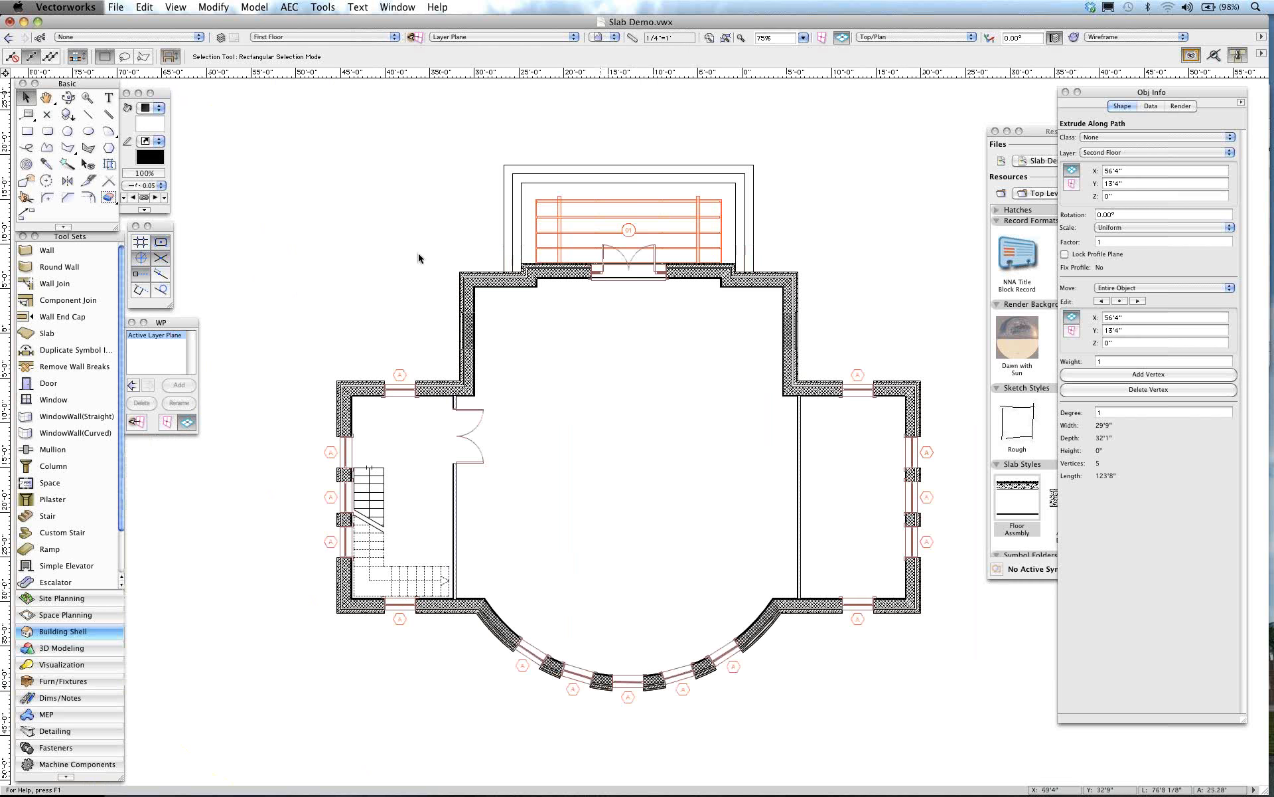
pyautogui.moveTo(418, 260); pyautogui.dragTo(636, 192, button='middle')
pyautogui.click(683, 226)
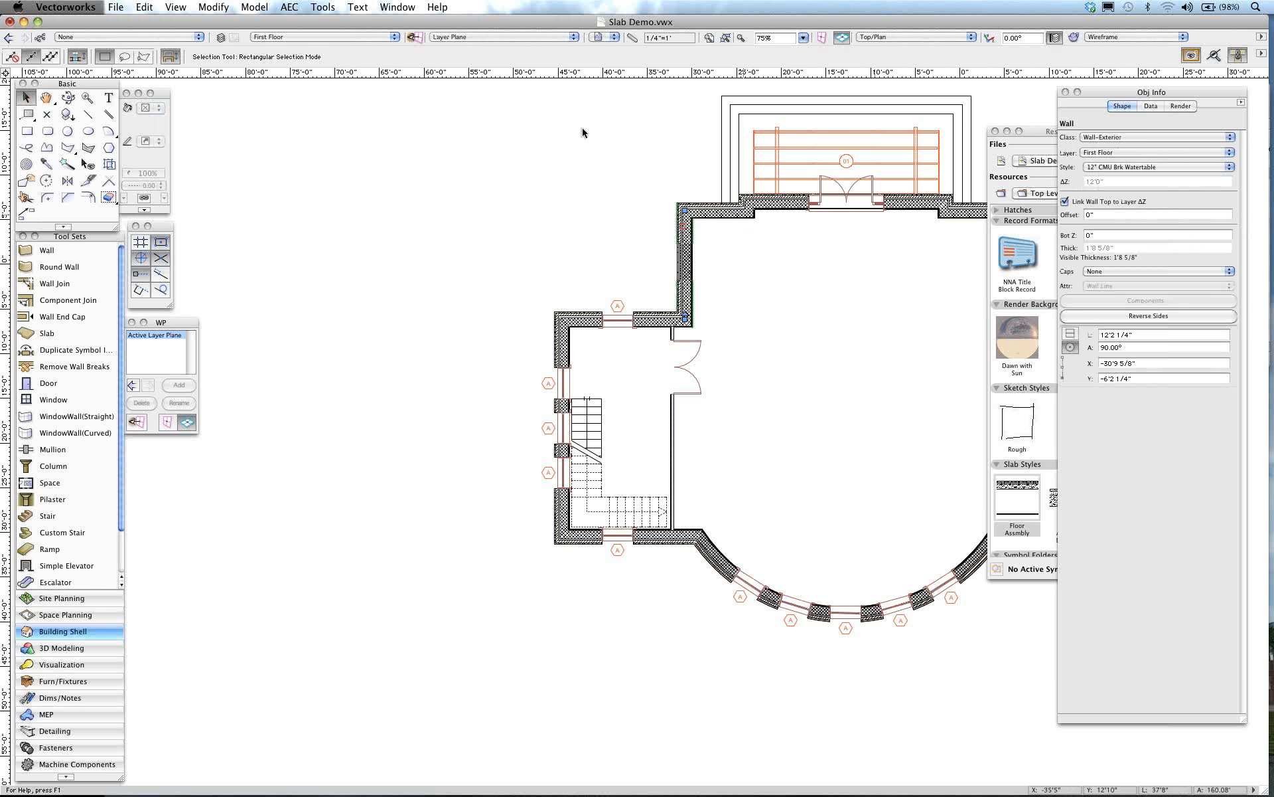
pyautogui.moveTo(583, 122); pyautogui.dragTo(434, 148)
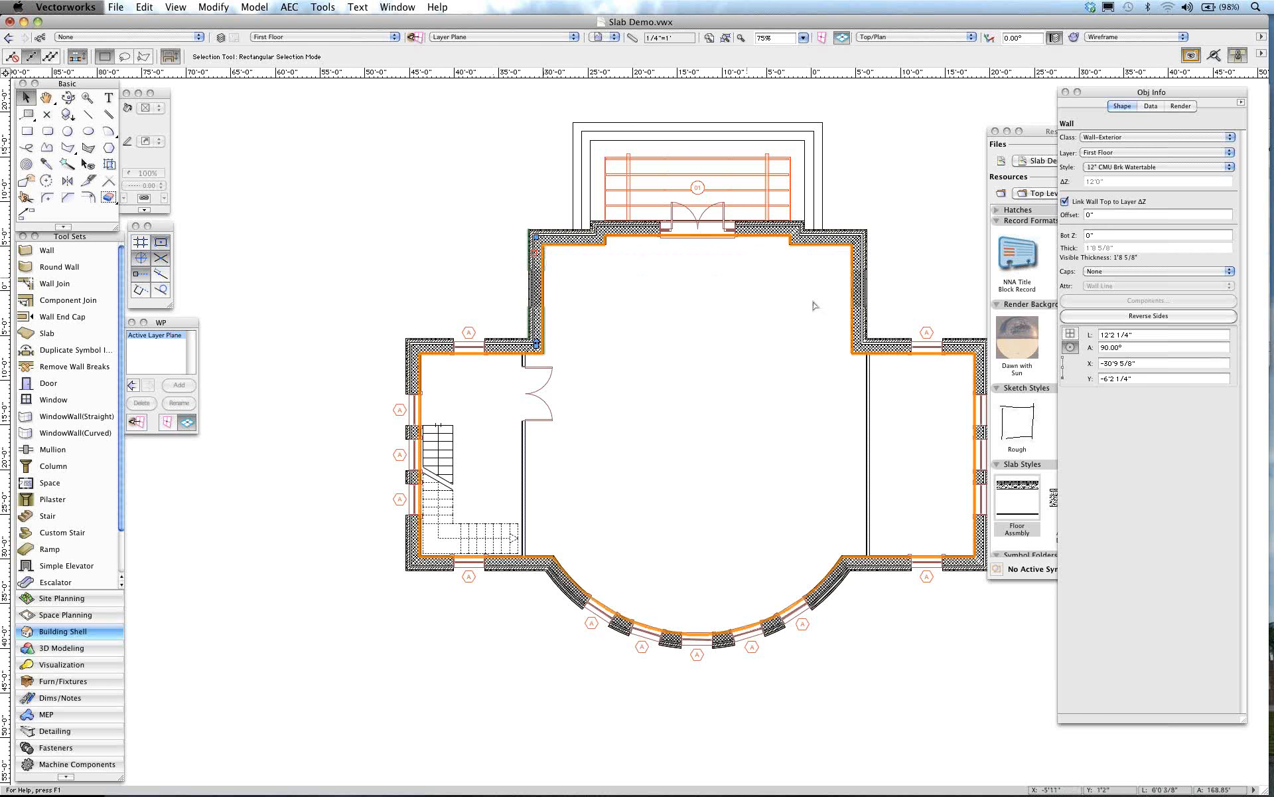
# Step: Review the components in the 12" CMU Brk Watertable wall style definition, cancel without changes and deselect the wall
pyautogui.click(1048, 405)
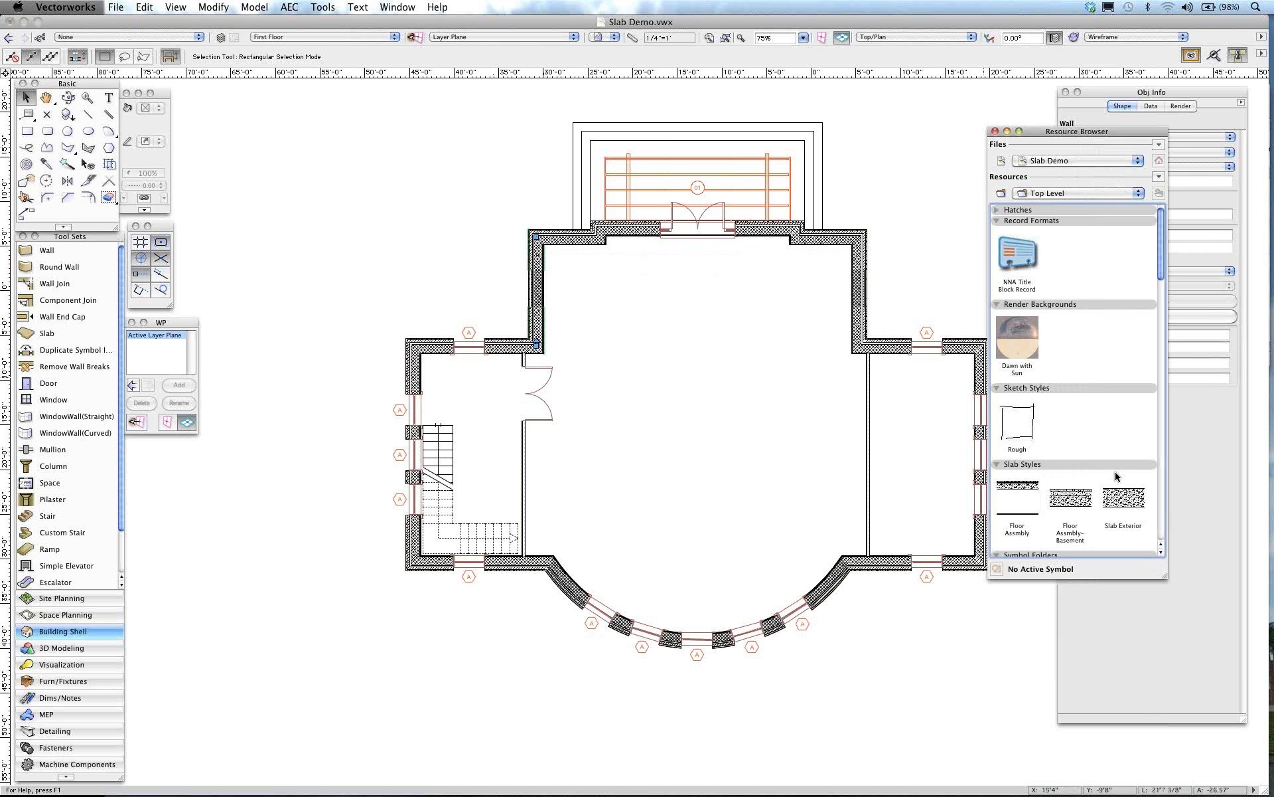
pyautogui.moveTo(1159, 271)
pyautogui.mouseDown()
pyautogui.moveTo(1177, 437)
pyautogui.moveTo(1162, 525)
pyautogui.mouseUp()
pyautogui.rightClick(1023, 353)
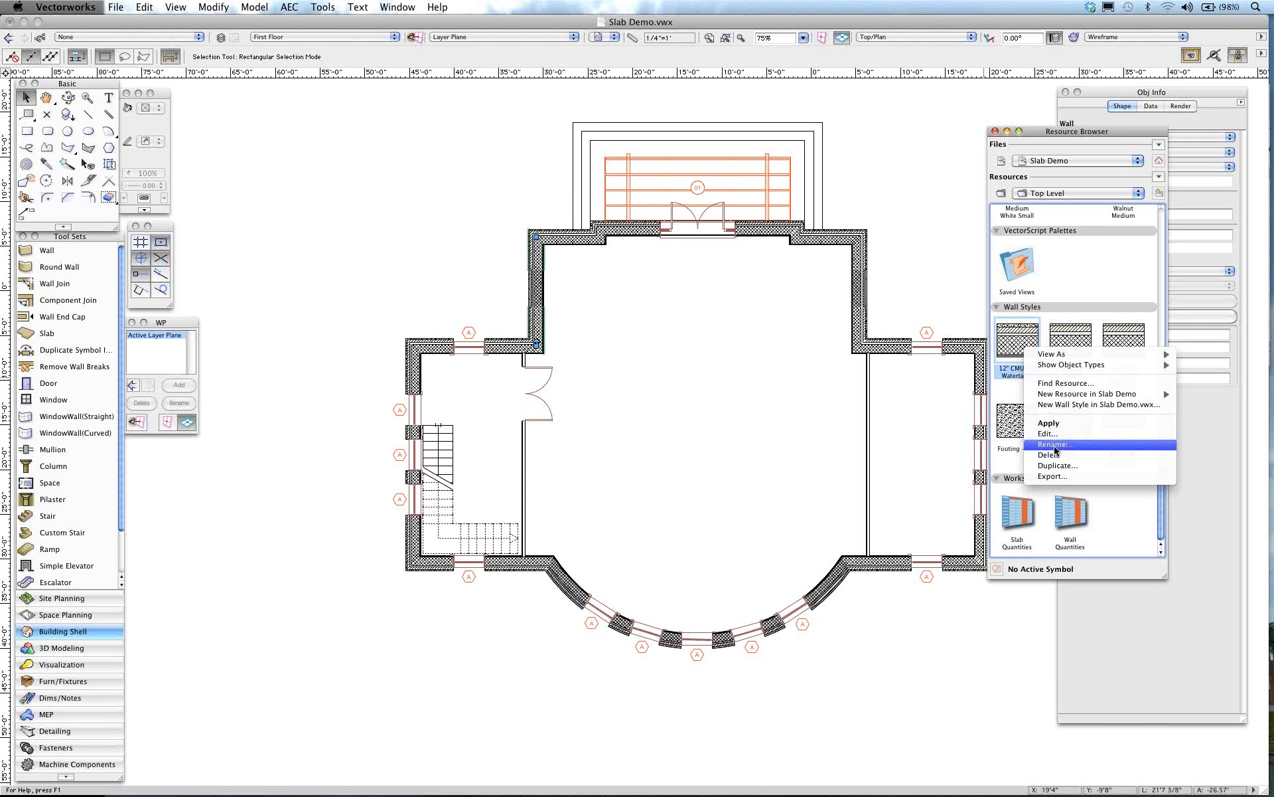
pyautogui.click(1049, 434)
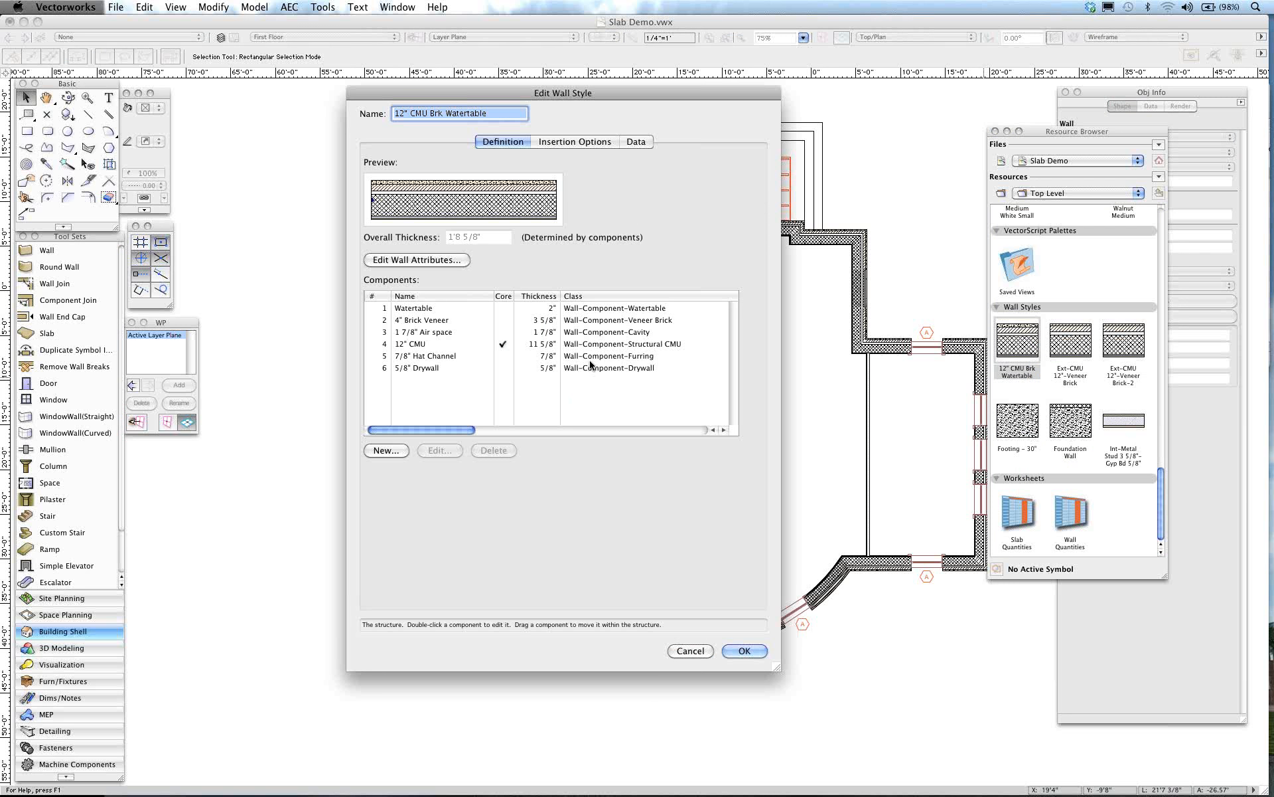
pyautogui.click(689, 650)
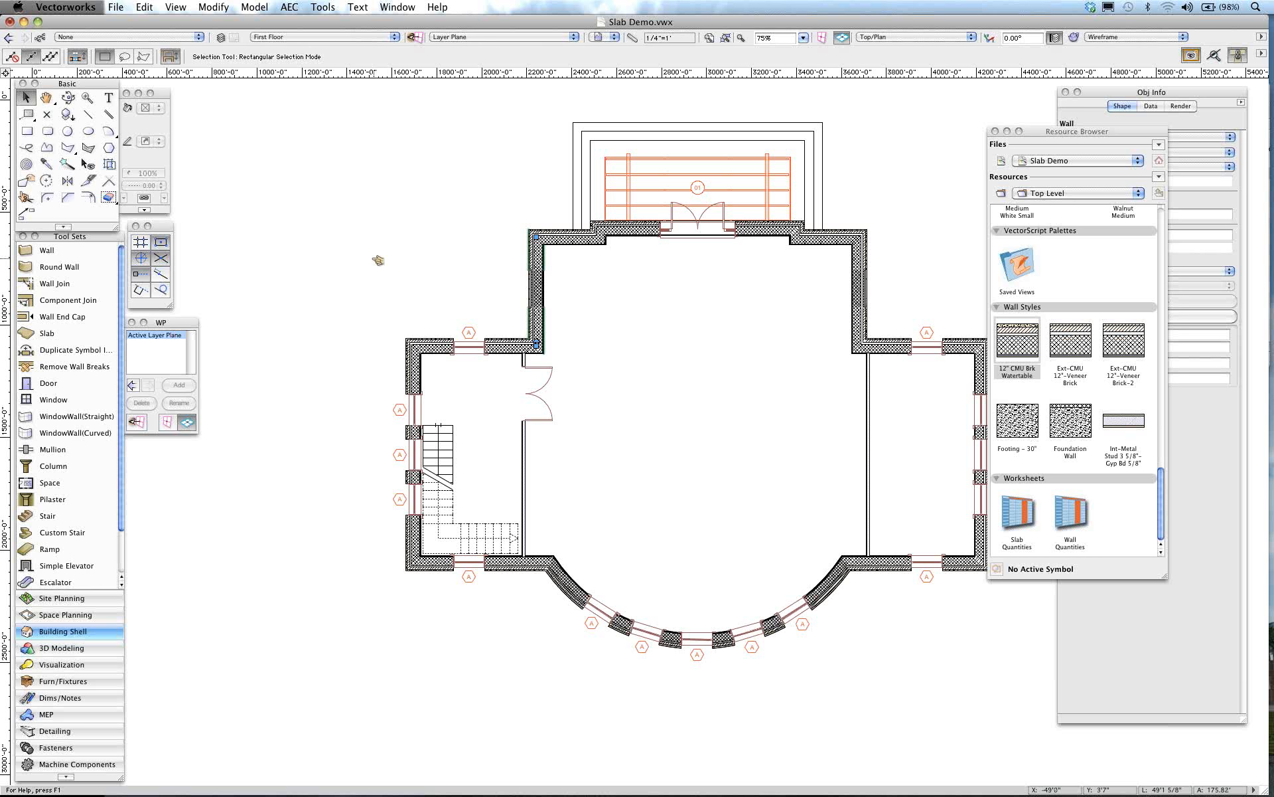
pyautogui.click(373, 261)
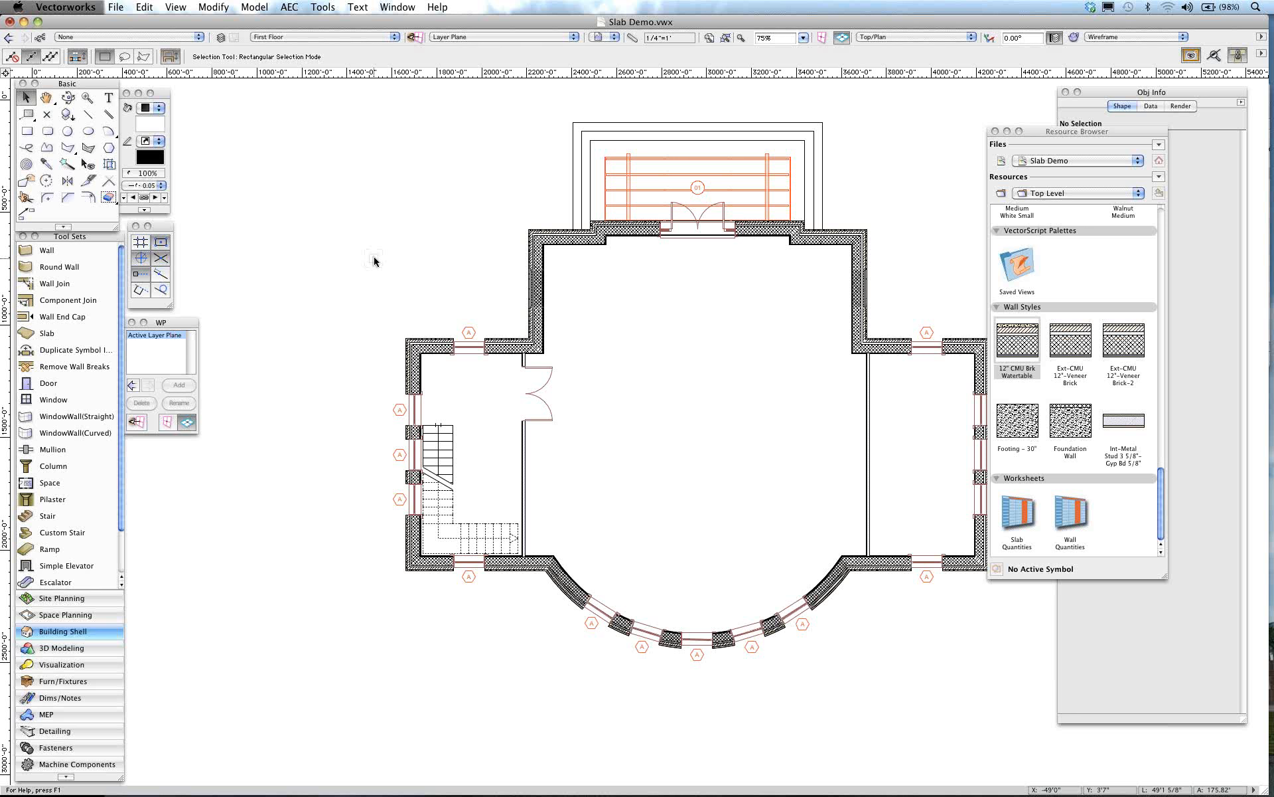
# Step: Place the Wall Quantities worksheet on the drawing in the empty space below and to the right of the first-floor plan
pyautogui.moveTo(407, 232); pyautogui.dragTo(348, 227, button='middle')
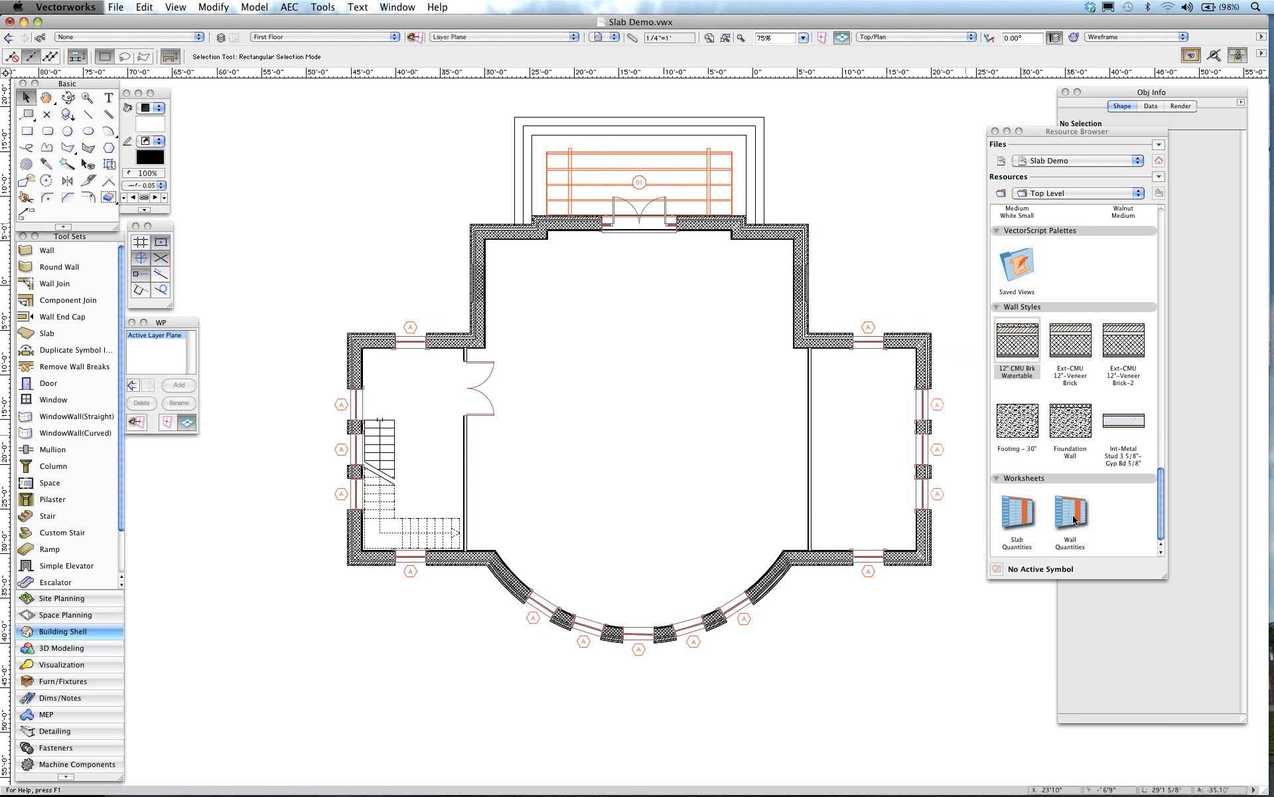
pyautogui.moveTo(1017, 517)
pyautogui.mouseDown()
pyautogui.moveTo(859, 686)
pyautogui.moveTo(848, 659)
pyautogui.mouseUp()
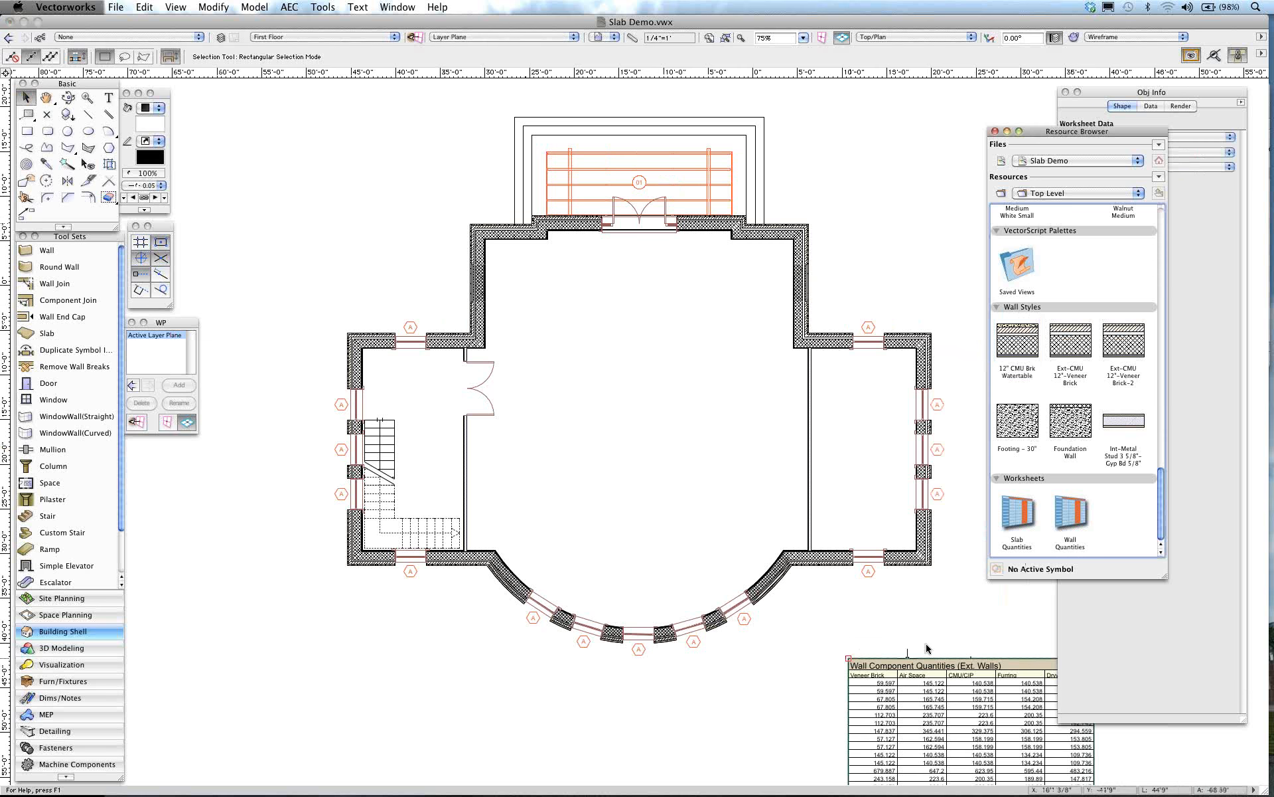
pyautogui.moveTo(869, 595)
pyautogui.mouseDown(button='middle')
pyautogui.moveTo(632, 451)
pyautogui.moveTo(558, 387)
pyautogui.mouseUp(button='middle')
# Step: Open the placed Wall Quantities worksheet, show its database headers, and enlarge it to 160% with all columns in view
pyautogui.doubleClick(656, 514)
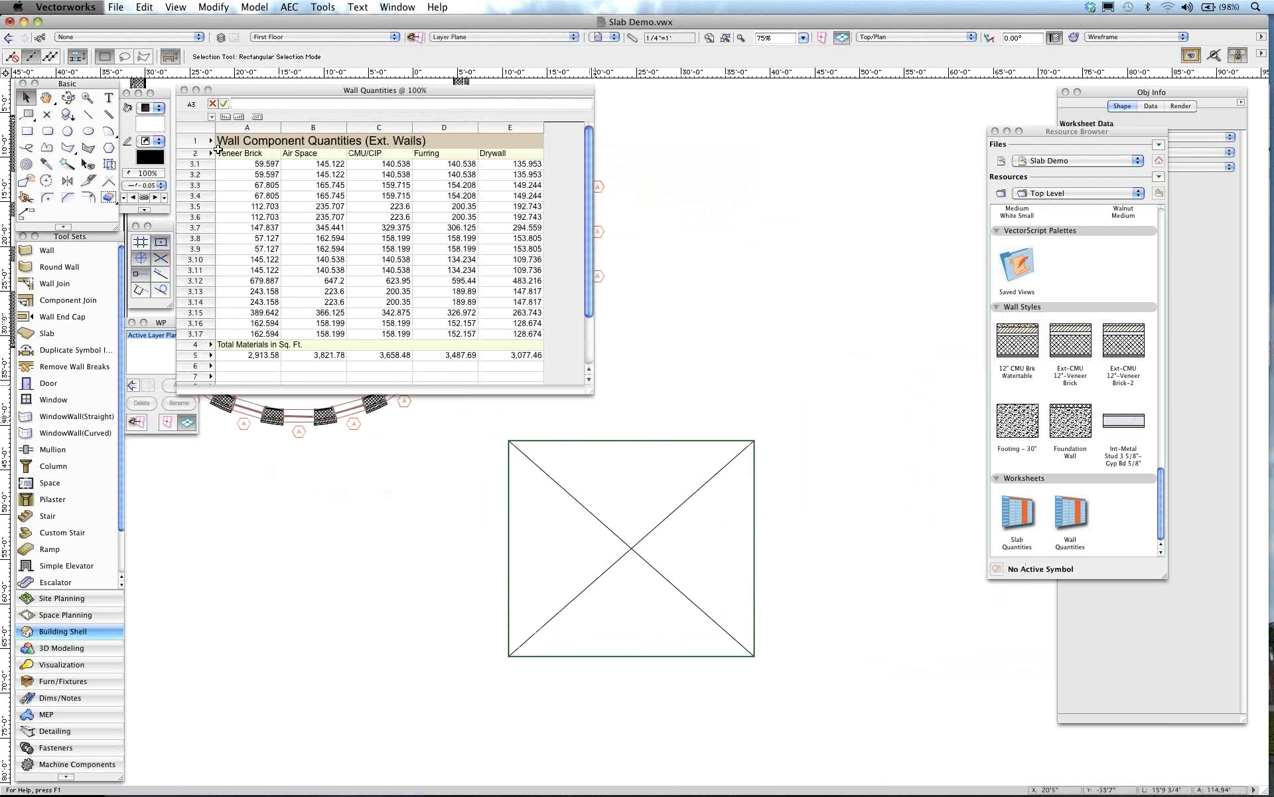
pyautogui.click(211, 116)
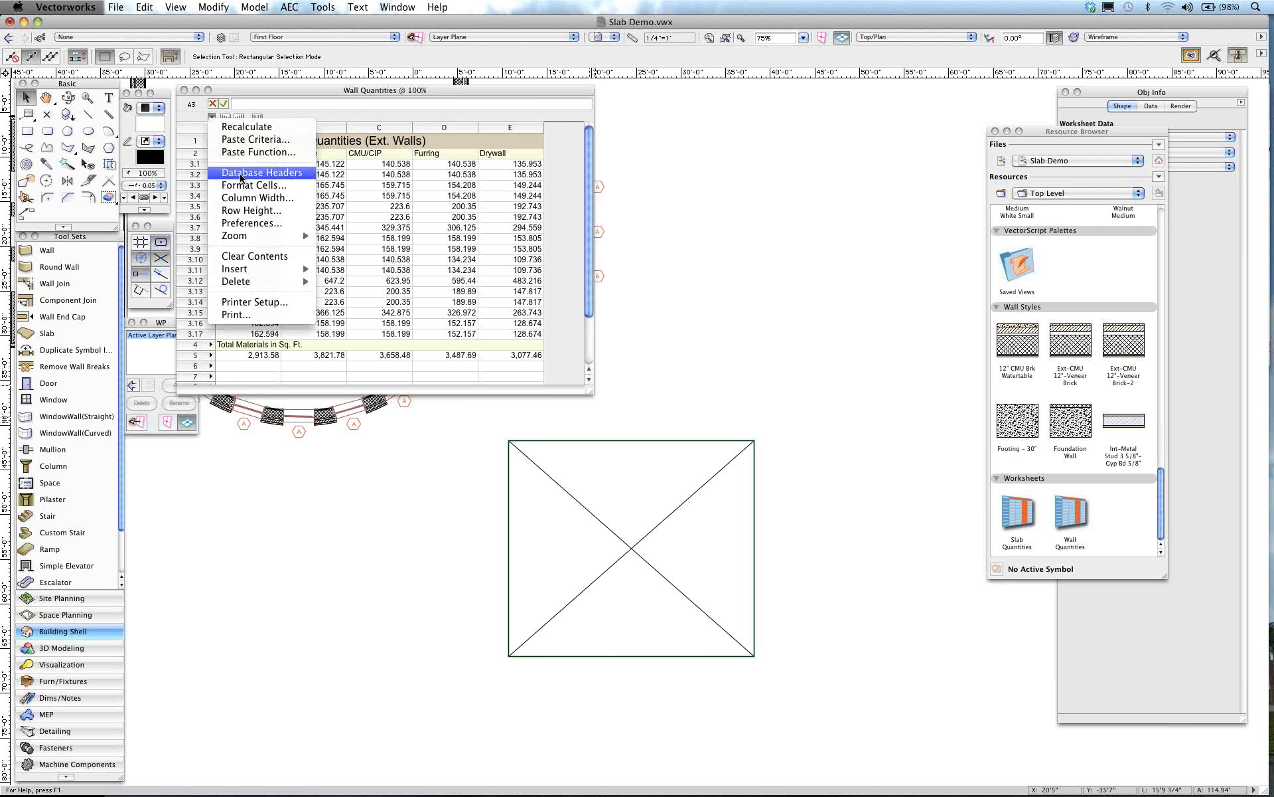
pyautogui.click(343, 79)
pyautogui.moveTo(344, 91); pyautogui.dragTo(536, 135)
pyautogui.scroll(4, 623, 311)
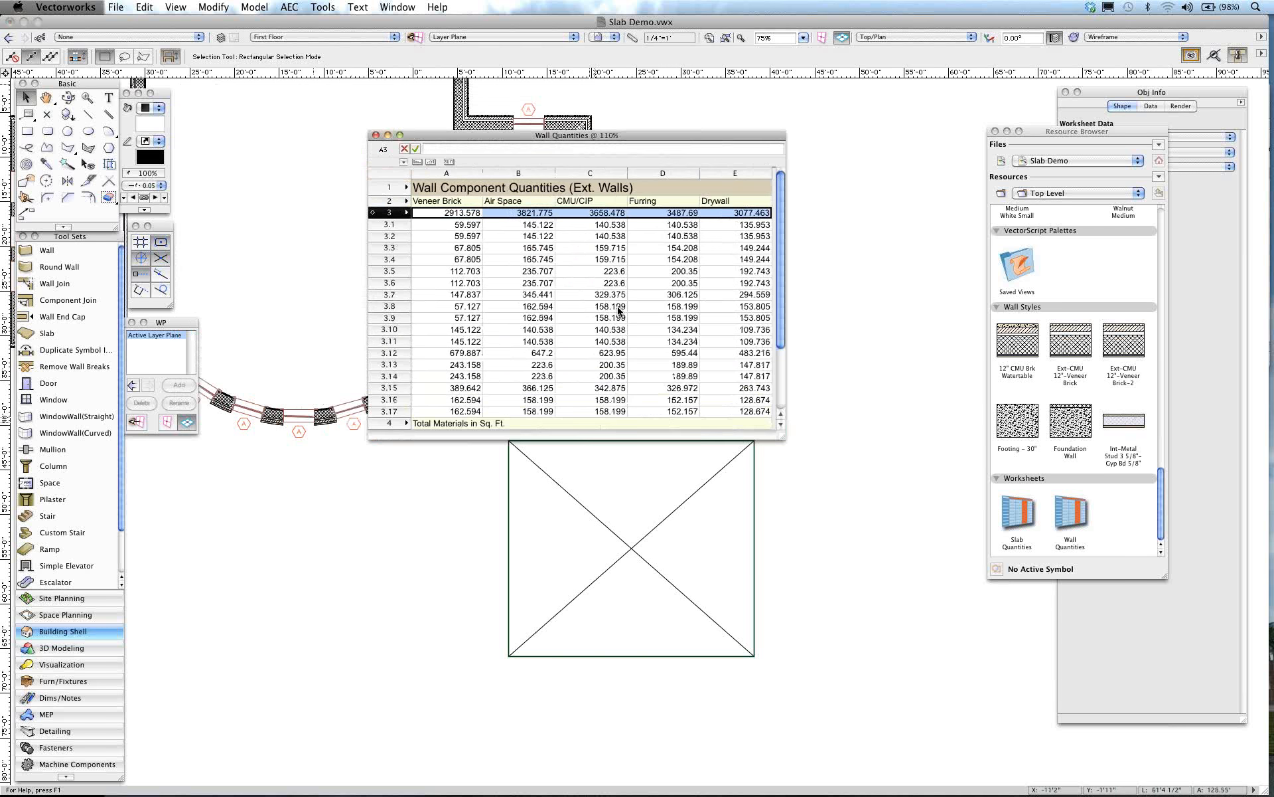
pyautogui.scroll(2, 623, 310)
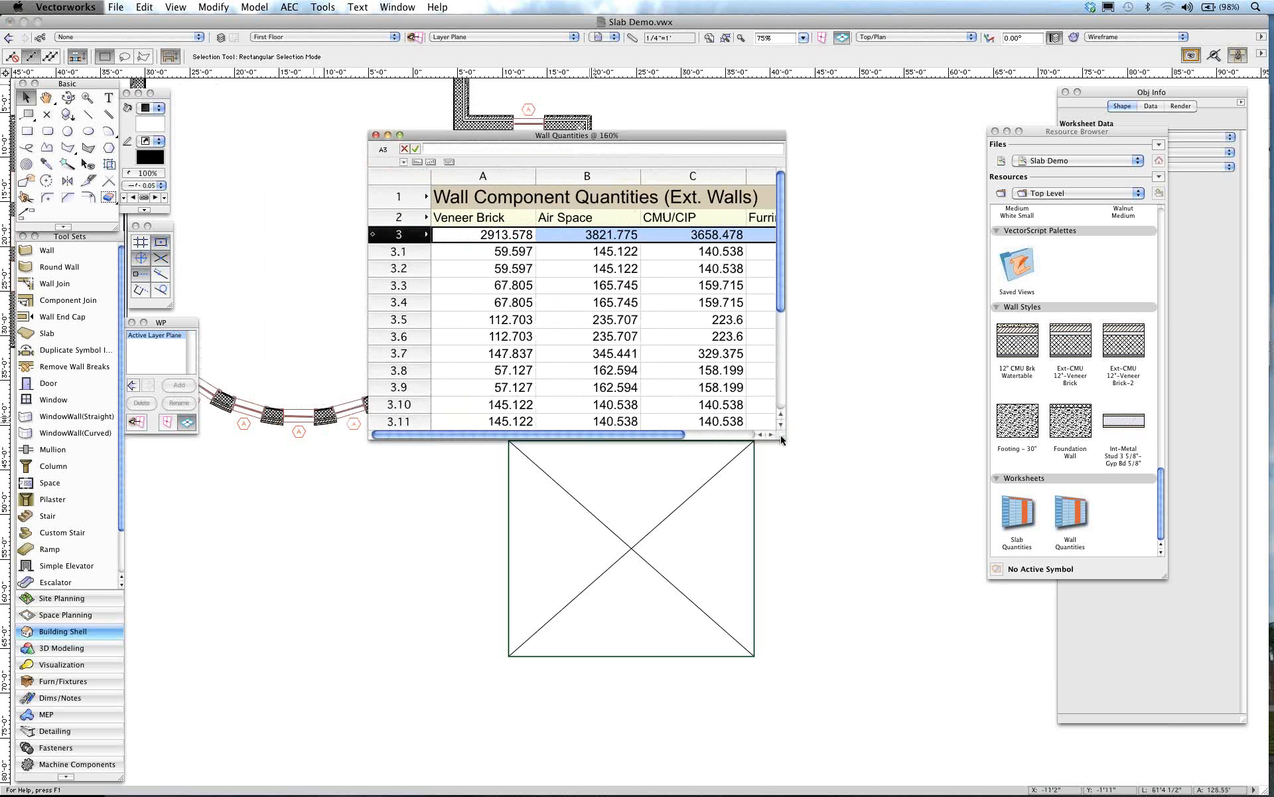
pyautogui.moveTo(901, 518); pyautogui.dragTo(1139, 621)
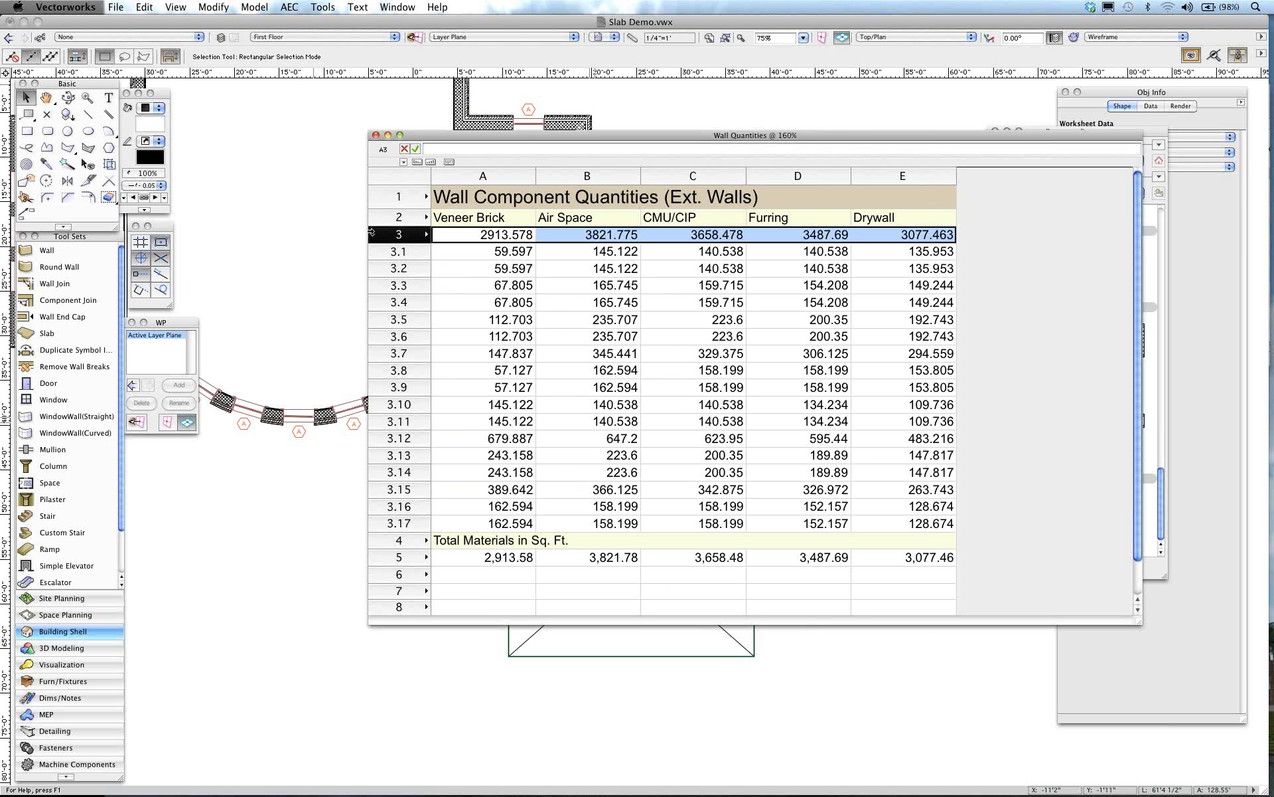
# Step: Inspect the COMPONENTAREA formulas in header cells A3 through E3 and close the Wall Quantities worksheet
pyautogui.click(498, 235)
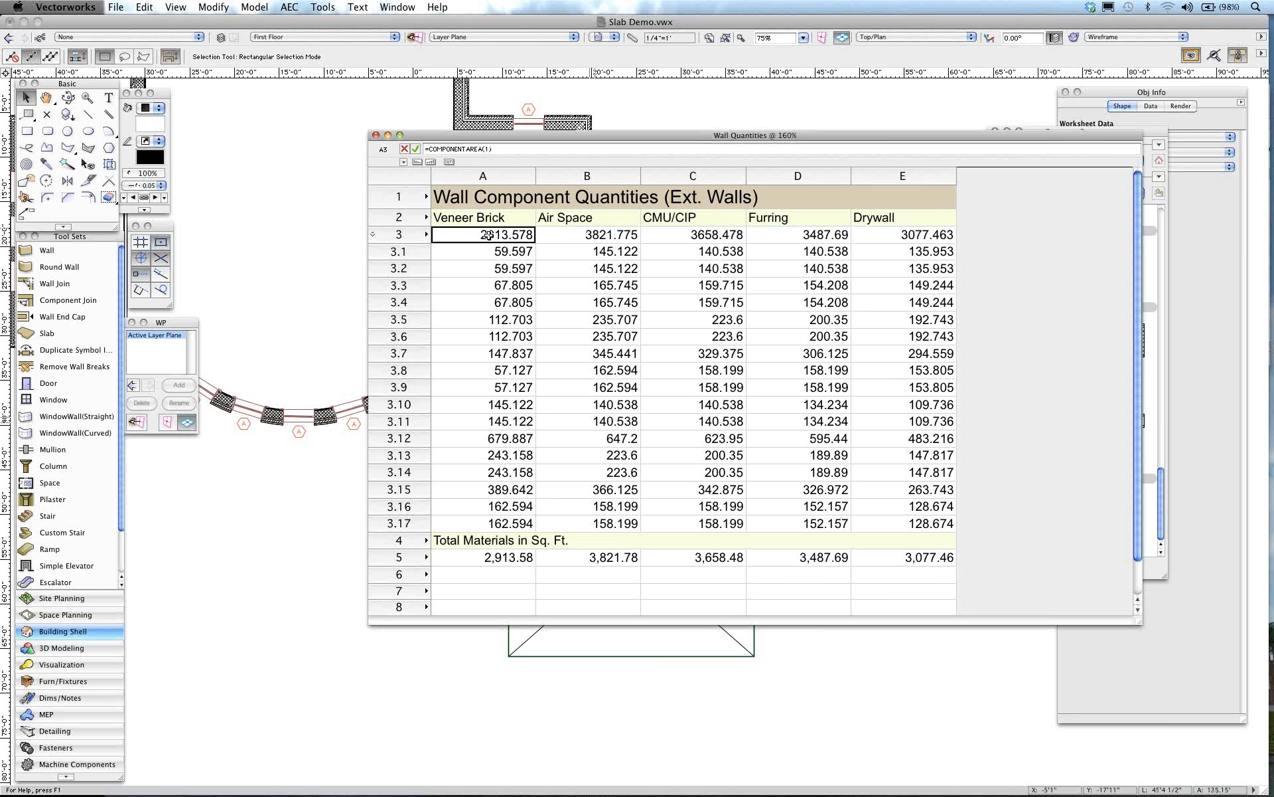
pyautogui.click(583, 236)
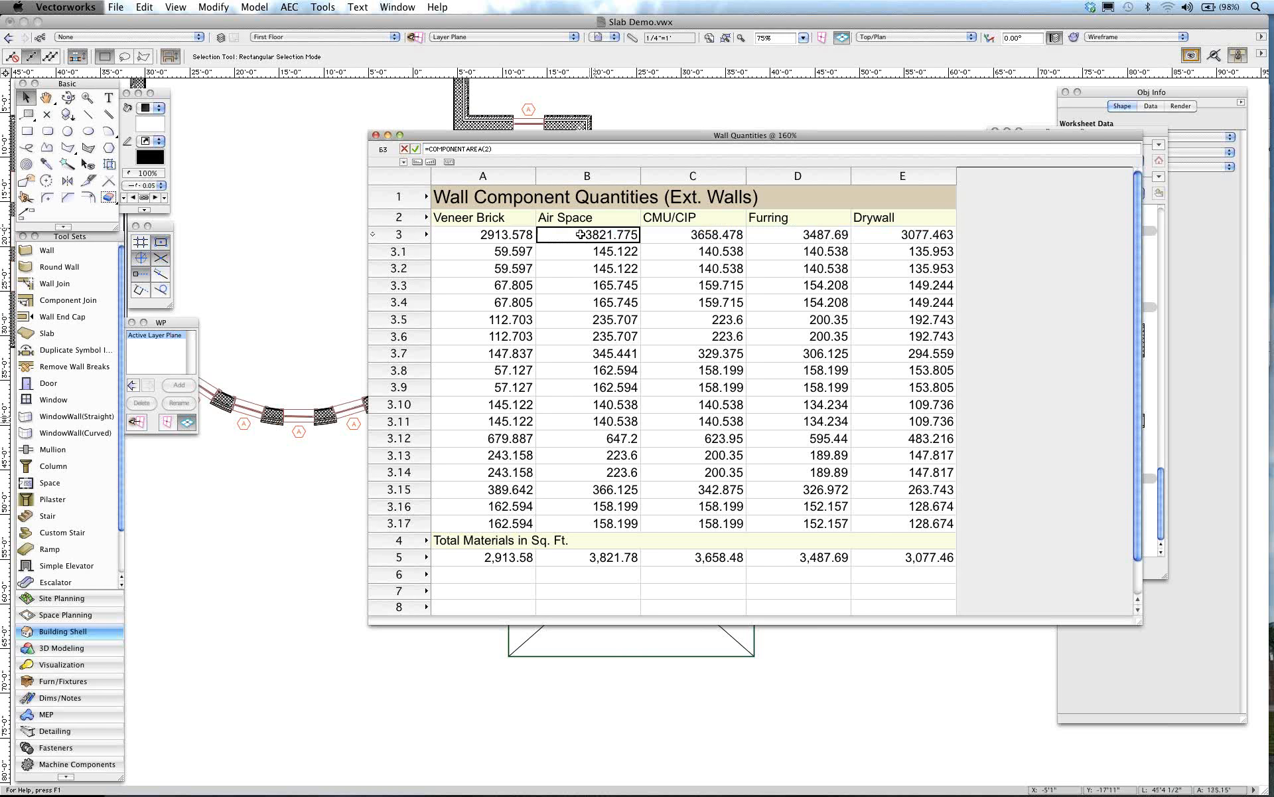
pyautogui.click(678, 235)
pyautogui.click(781, 239)
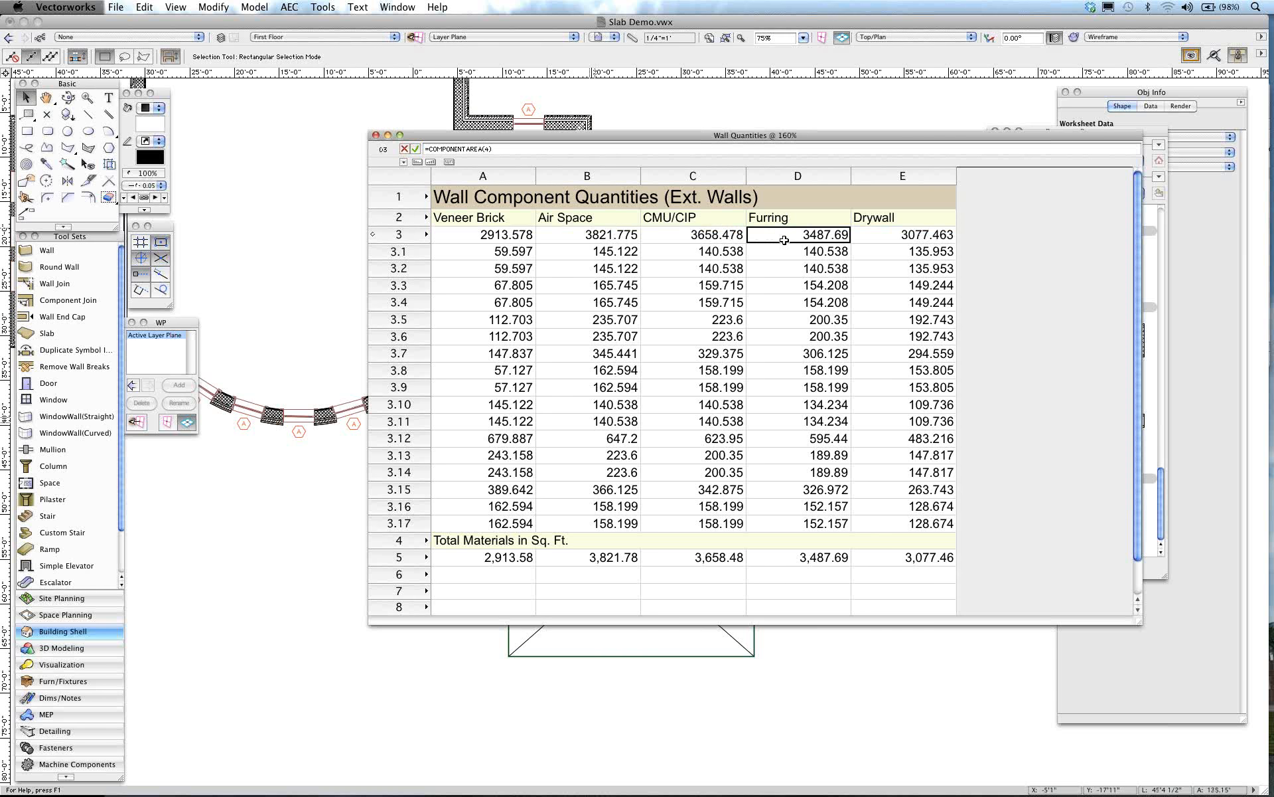
pyautogui.click(906, 239)
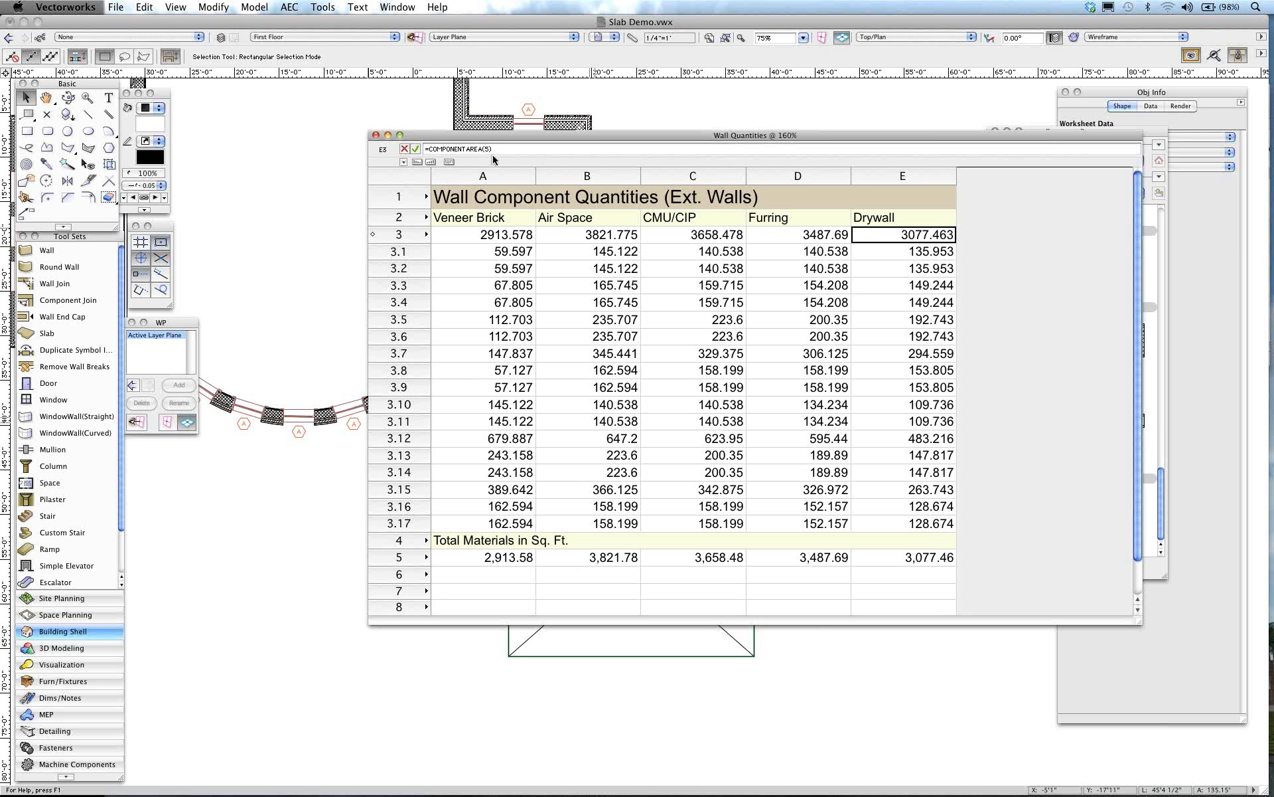
pyautogui.click(375, 136)
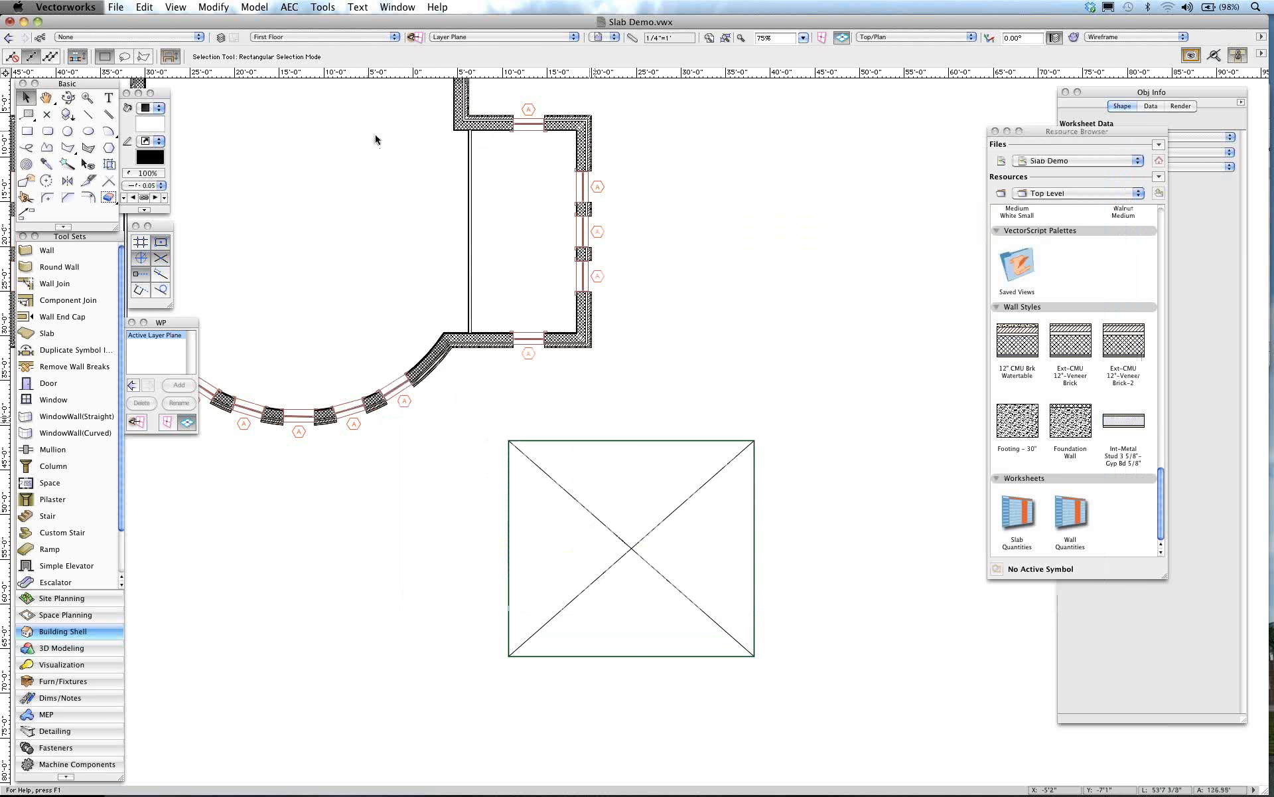
pyautogui.moveTo(687, 323)
pyautogui.mouseDown(button='middle')
pyautogui.moveTo(856, 556)
pyautogui.moveTo(831, 508)
pyautogui.mouseUp(button='middle')
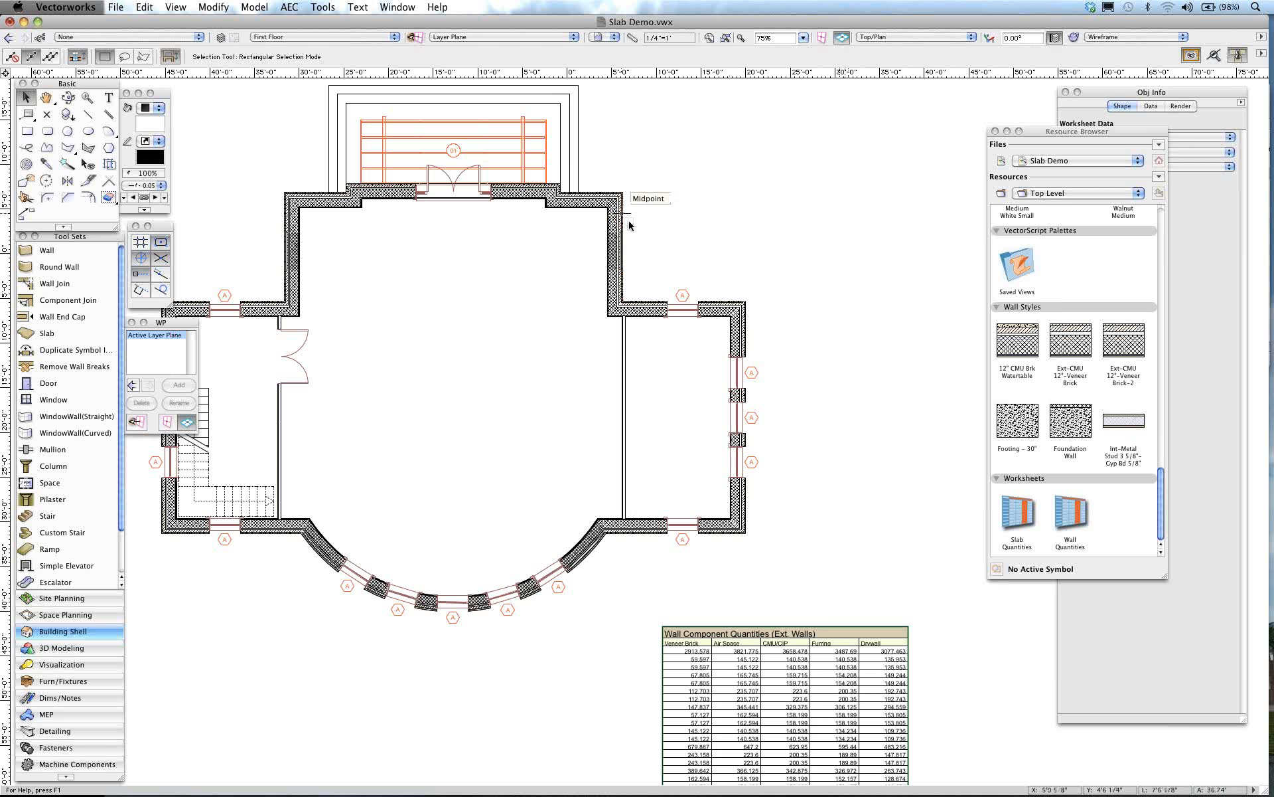
# Step: Draw a straight wall about 19'2" long in the Ext-CMU 12"-Veneer Brick style in the empty space beside the building's right-hand wing
pyautogui.scroll(2, 661, 226)
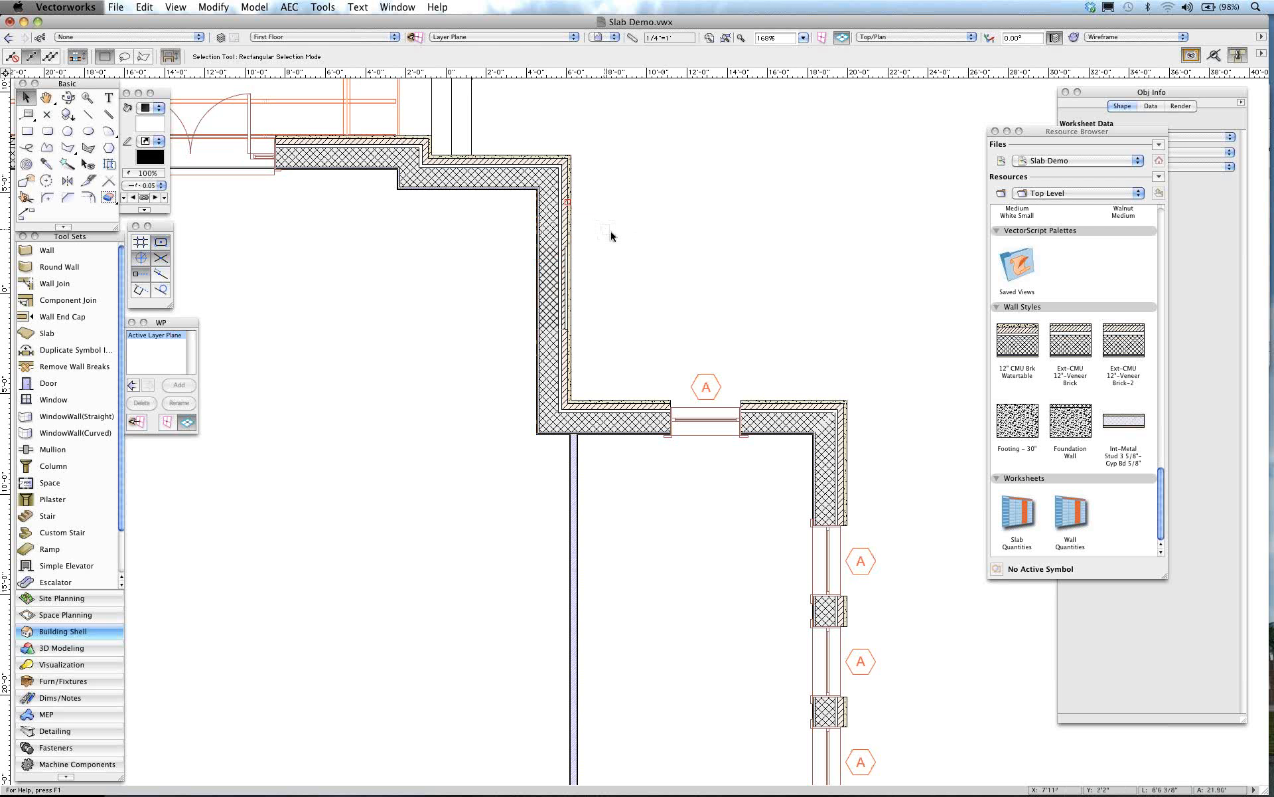
pyautogui.click(553, 293)
pyautogui.scroll(-1, 654, 312)
pyautogui.moveTo(744, 272); pyautogui.dragTo(440, 256, button='middle')
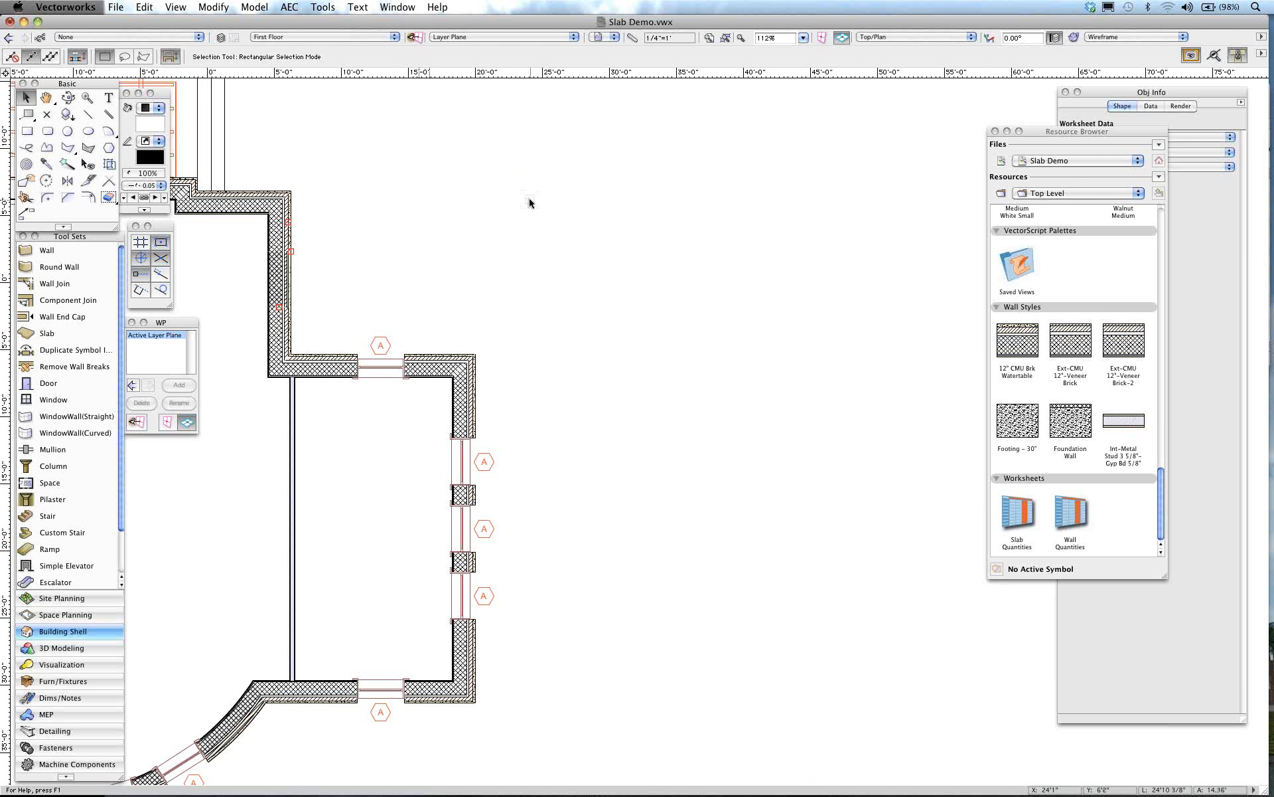
pyautogui.moveTo(528, 201); pyautogui.dragTo(358, 191)
pyautogui.click(28, 251)
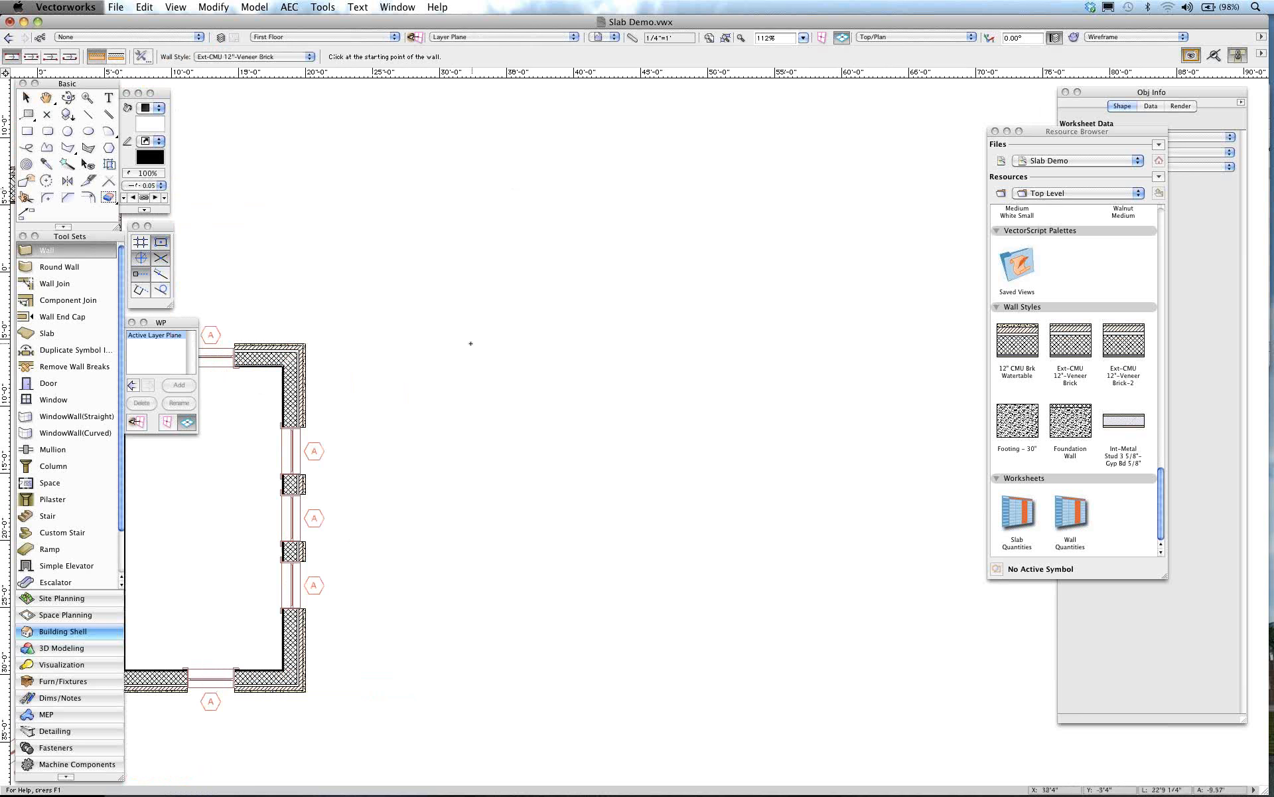
pyautogui.click(471, 343)
pyautogui.doubleClick(729, 344)
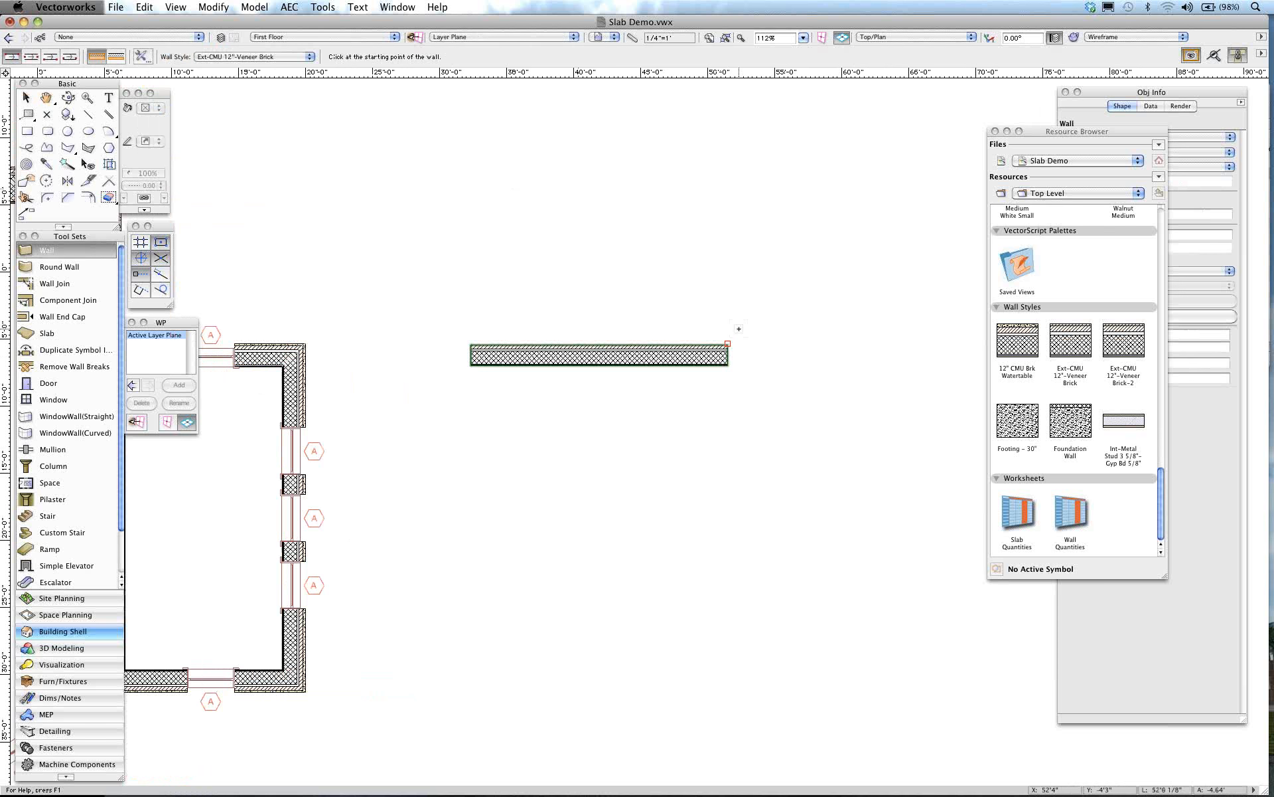
pyautogui.press('x')
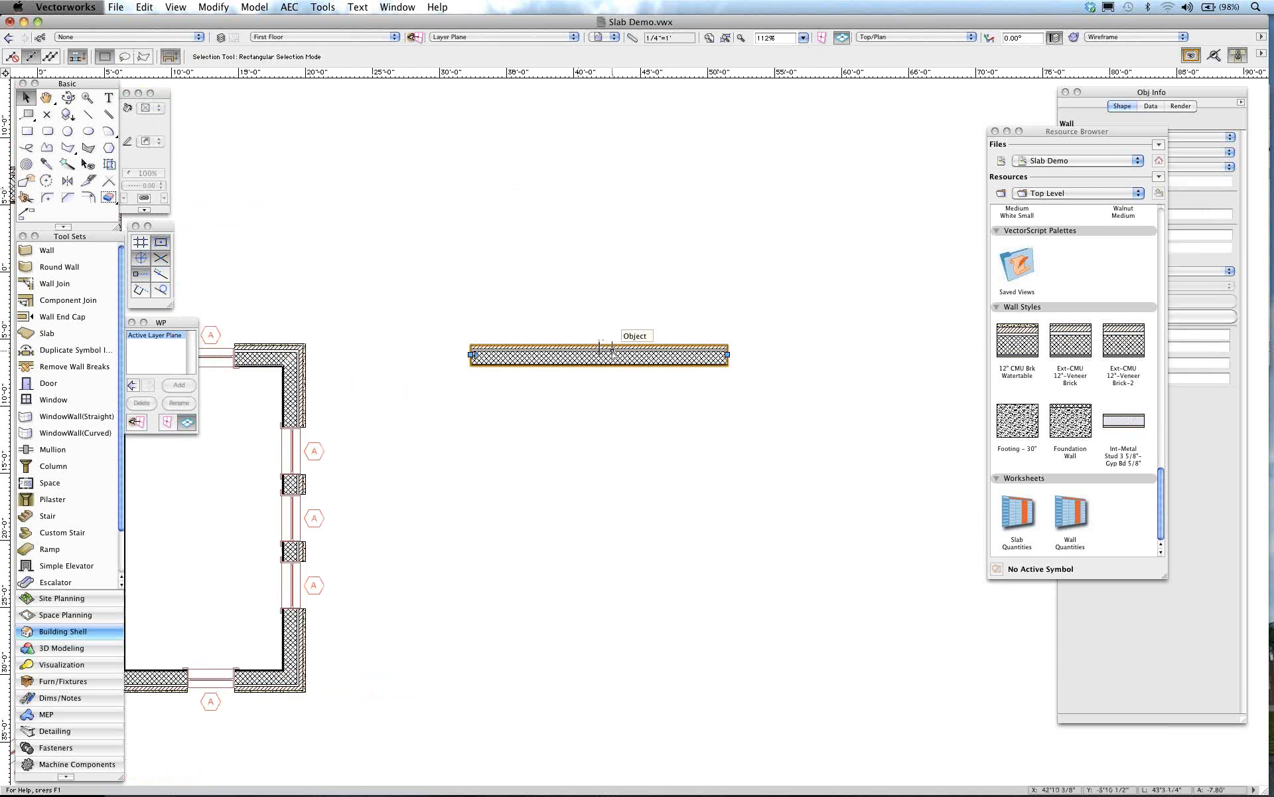
# Step: In Front view, add a 3D wall peak on the new wall's bottom edge, about a quarter of its length from the left end
pyautogui.click(613, 351)
pyautogui.press('2')
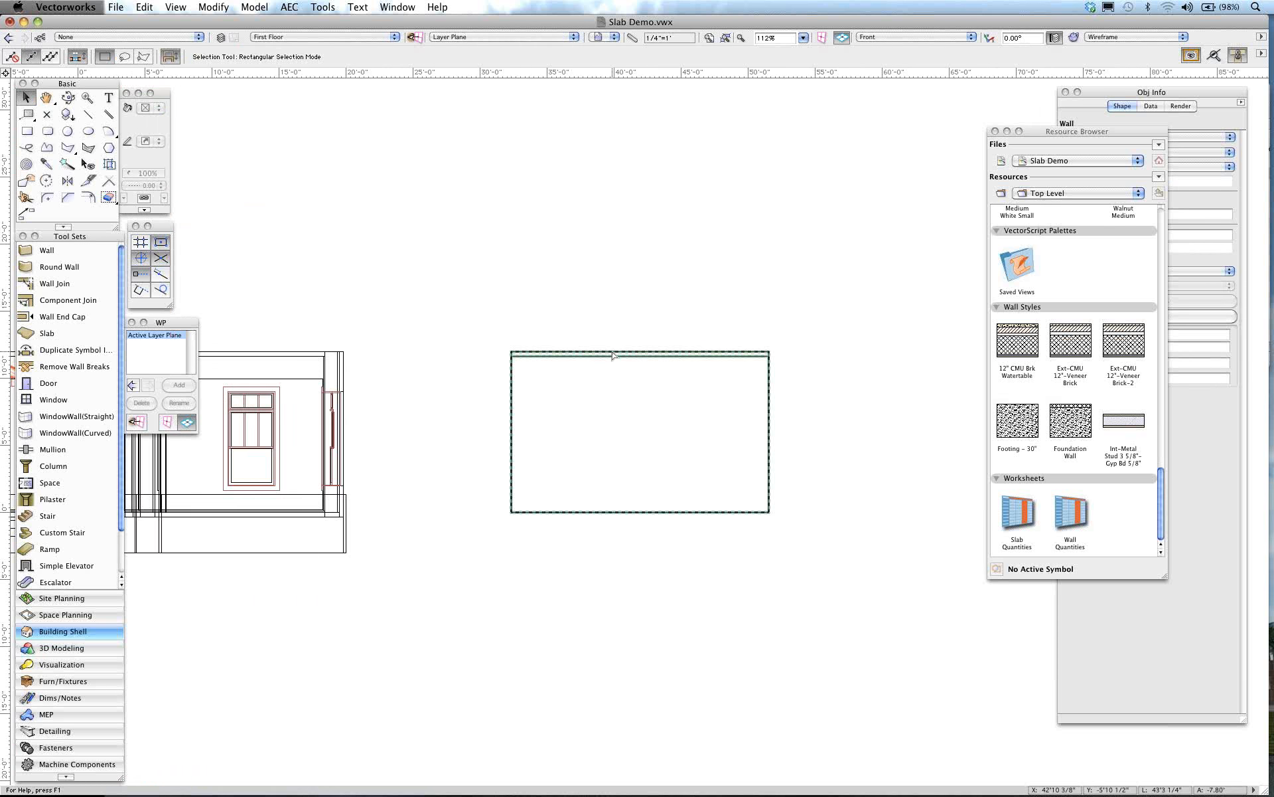
pyautogui.scroll(4, 616, 457)
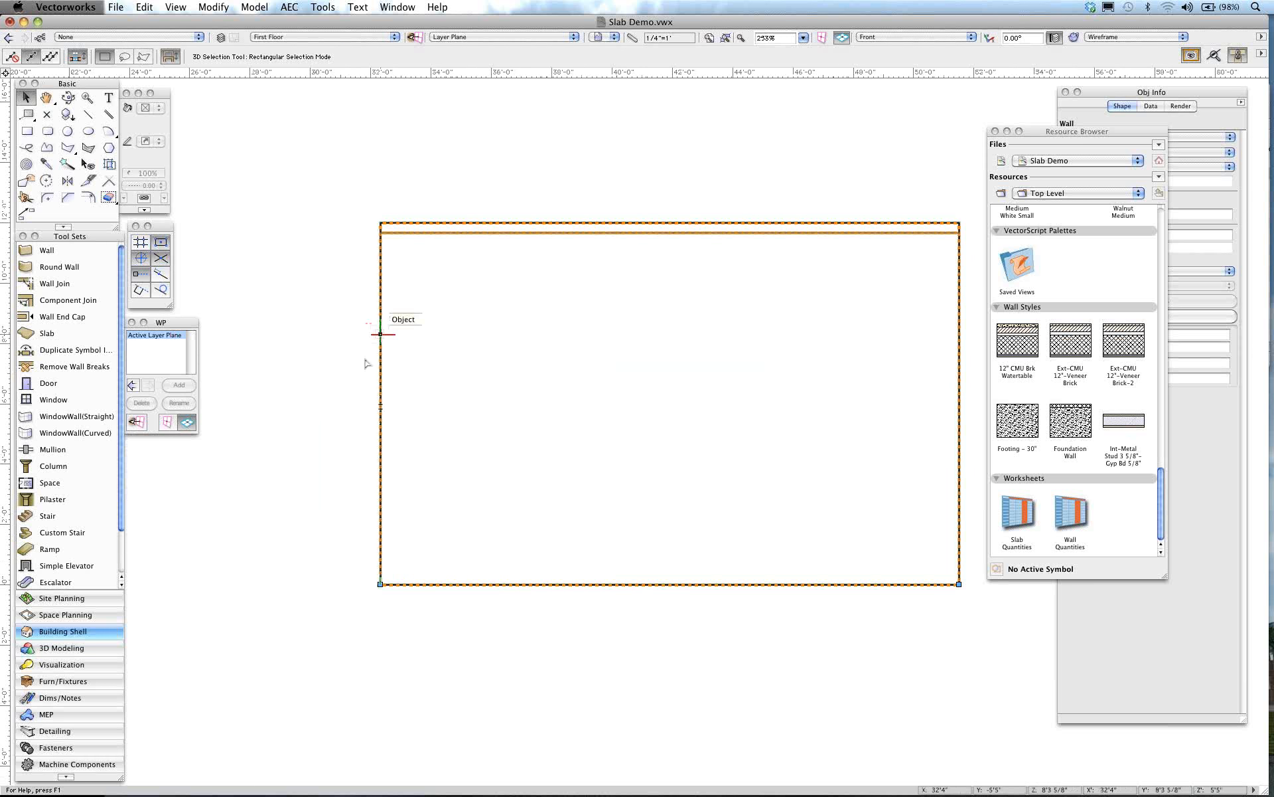
pyautogui.click(53, 650)
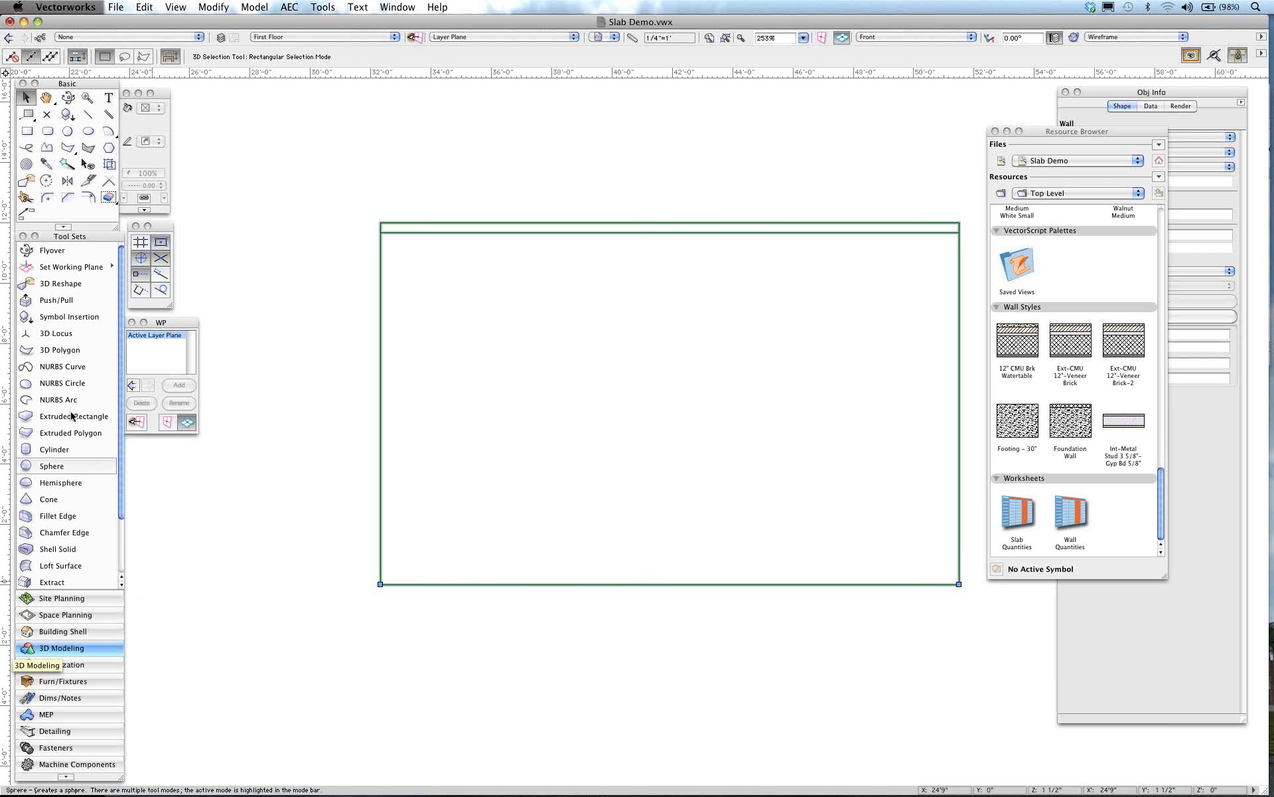
pyautogui.click(56, 284)
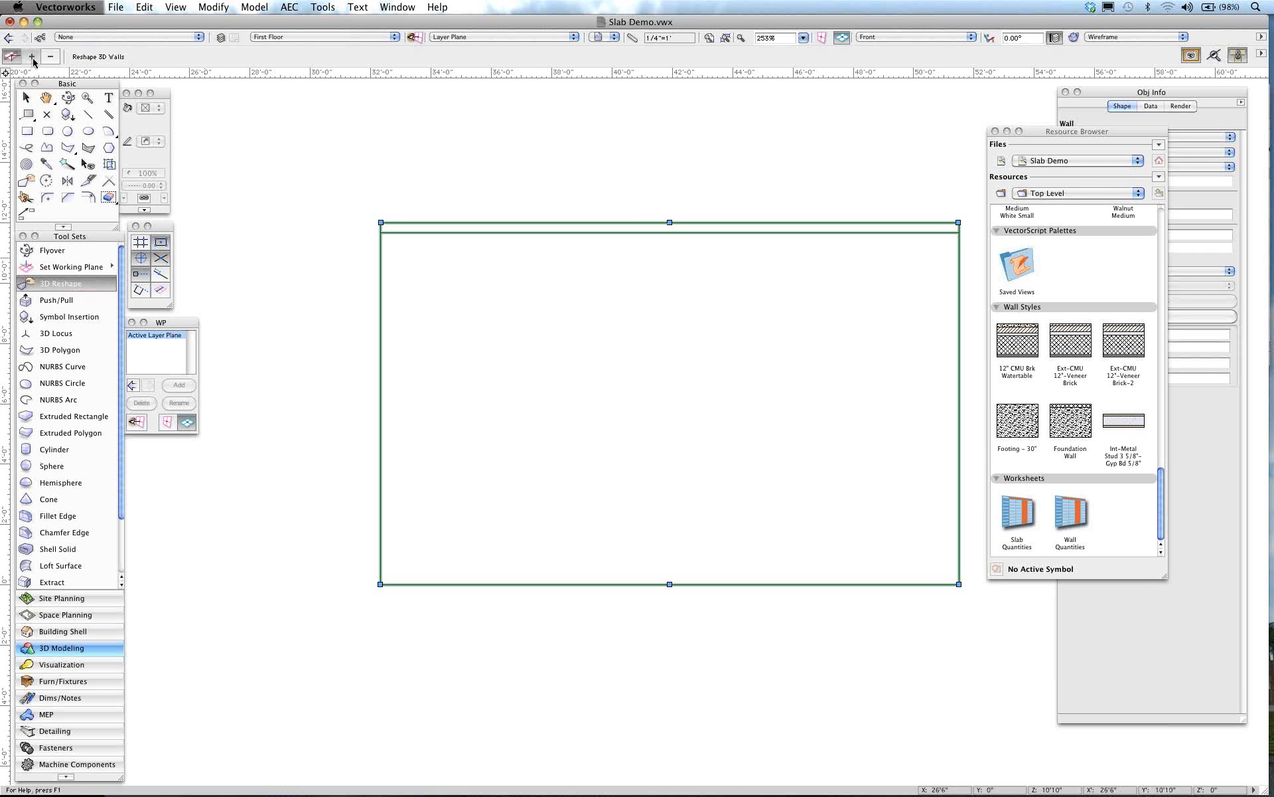
pyautogui.click(31, 57)
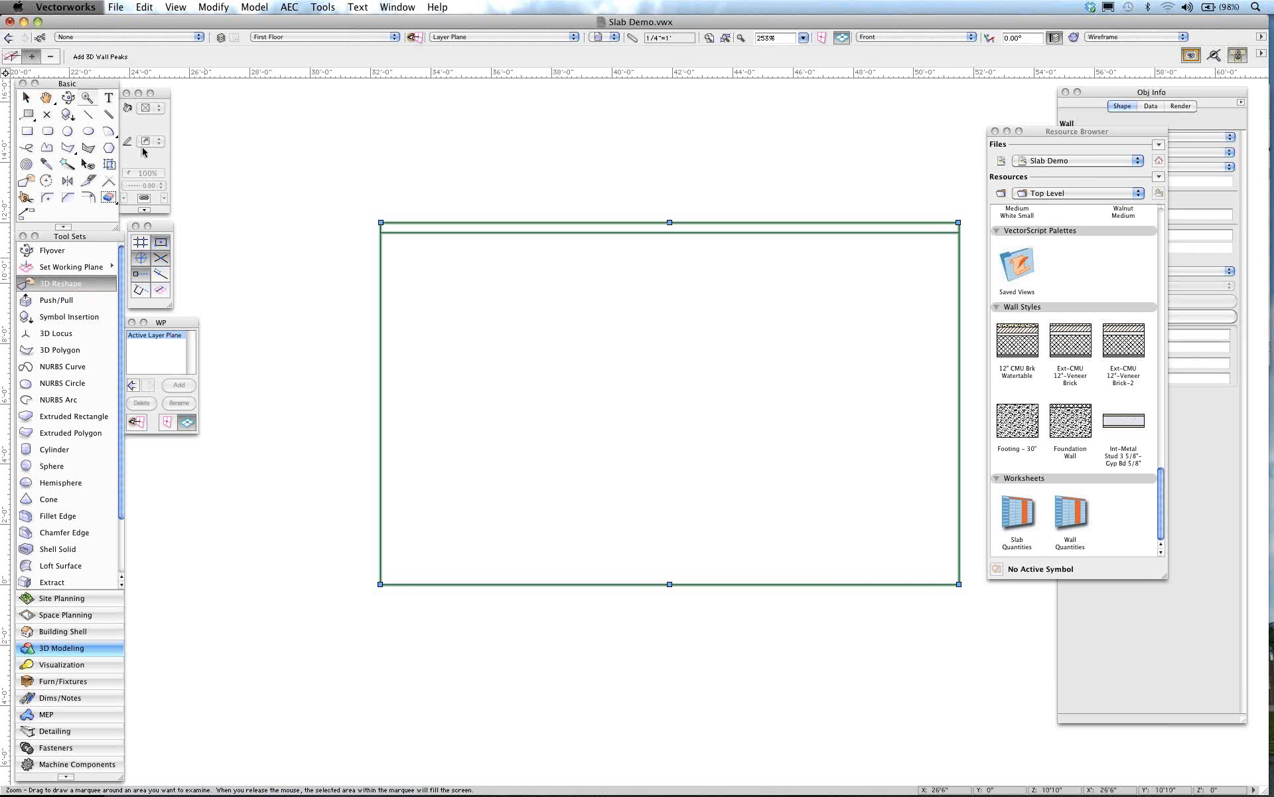
pyautogui.click(670, 585)
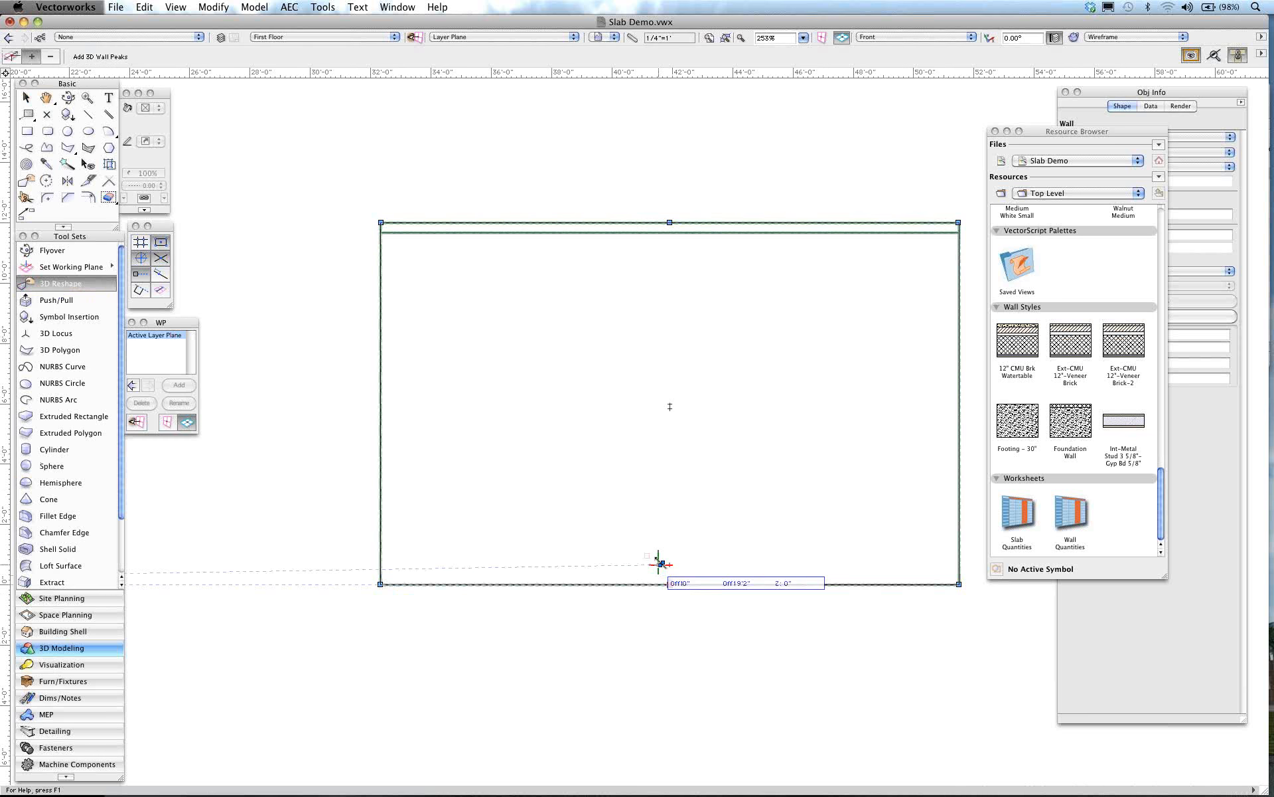
pyautogui.click(555, 518)
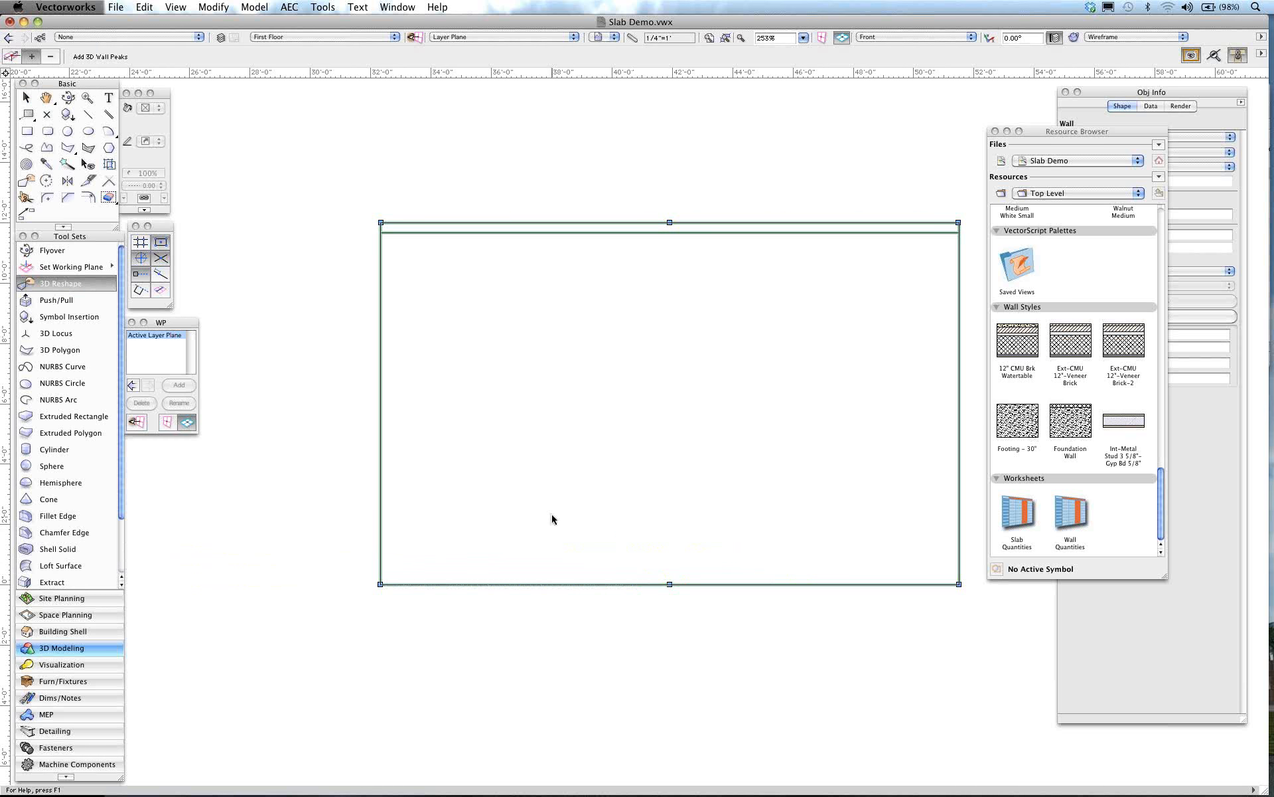
pyautogui.click(381, 585)
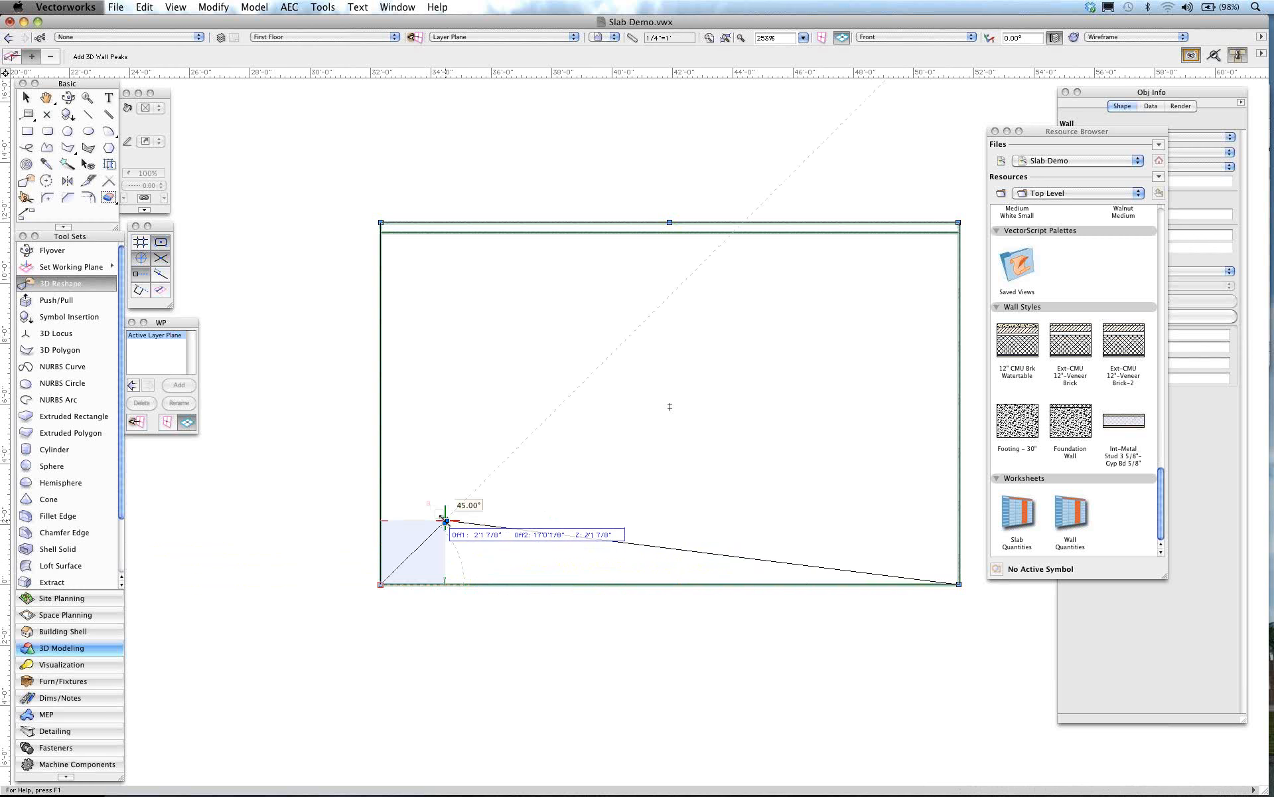
pyautogui.click(441, 519)
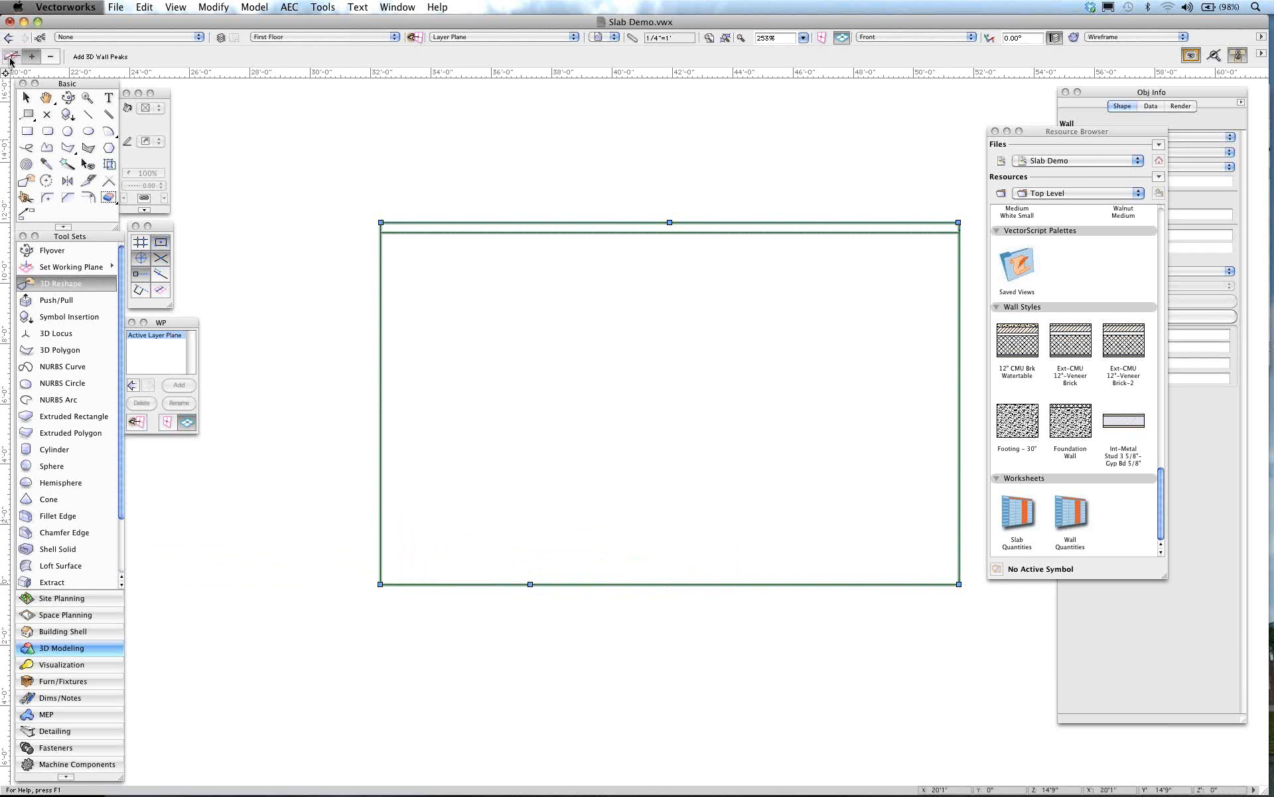
# Step: Reshape the wall in 3D by raising its lower-left corner to about 5'10" above the base
pyautogui.click(11, 57)
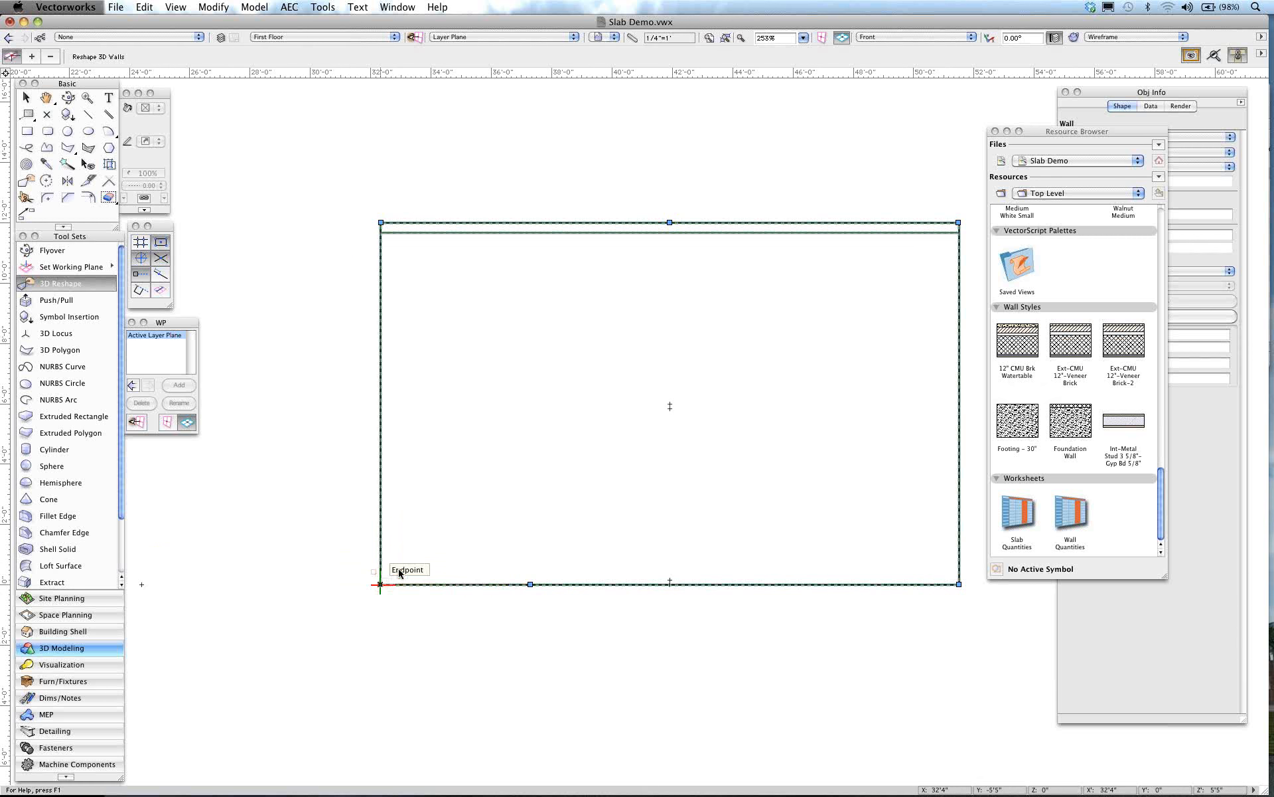
pyautogui.click(380, 584)
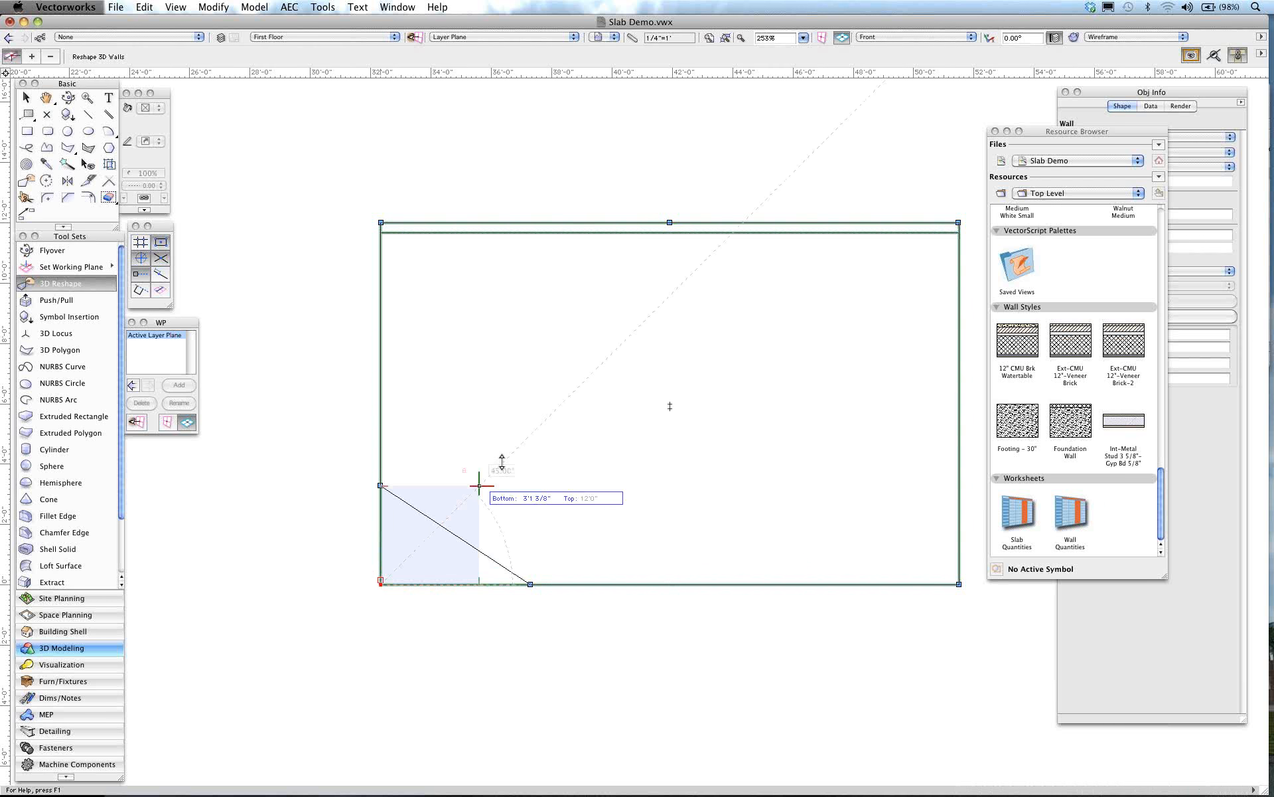
pyautogui.click(468, 410)
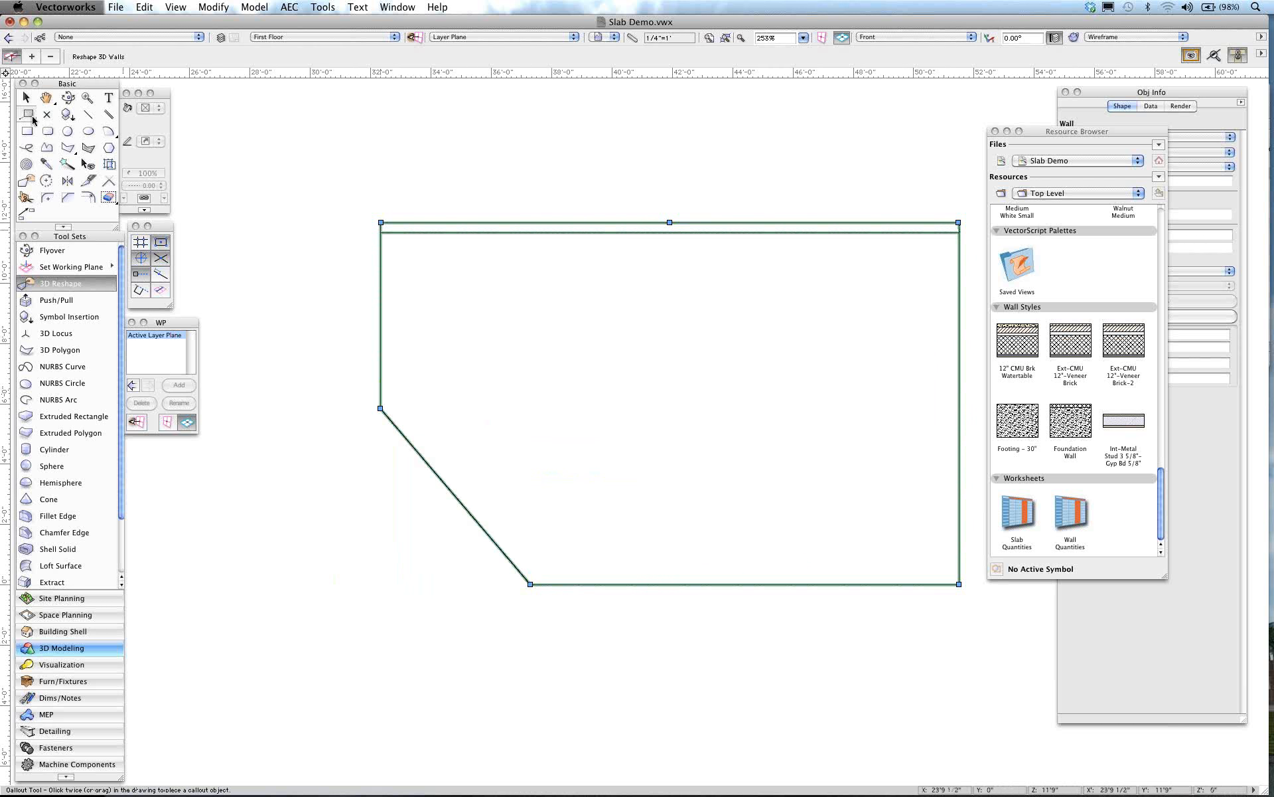
# Step: Add another wall peak above the bottom-edge peak, level with the raised corner, to form a rectangular notch, and deselect the wall
pyautogui.click(32, 58)
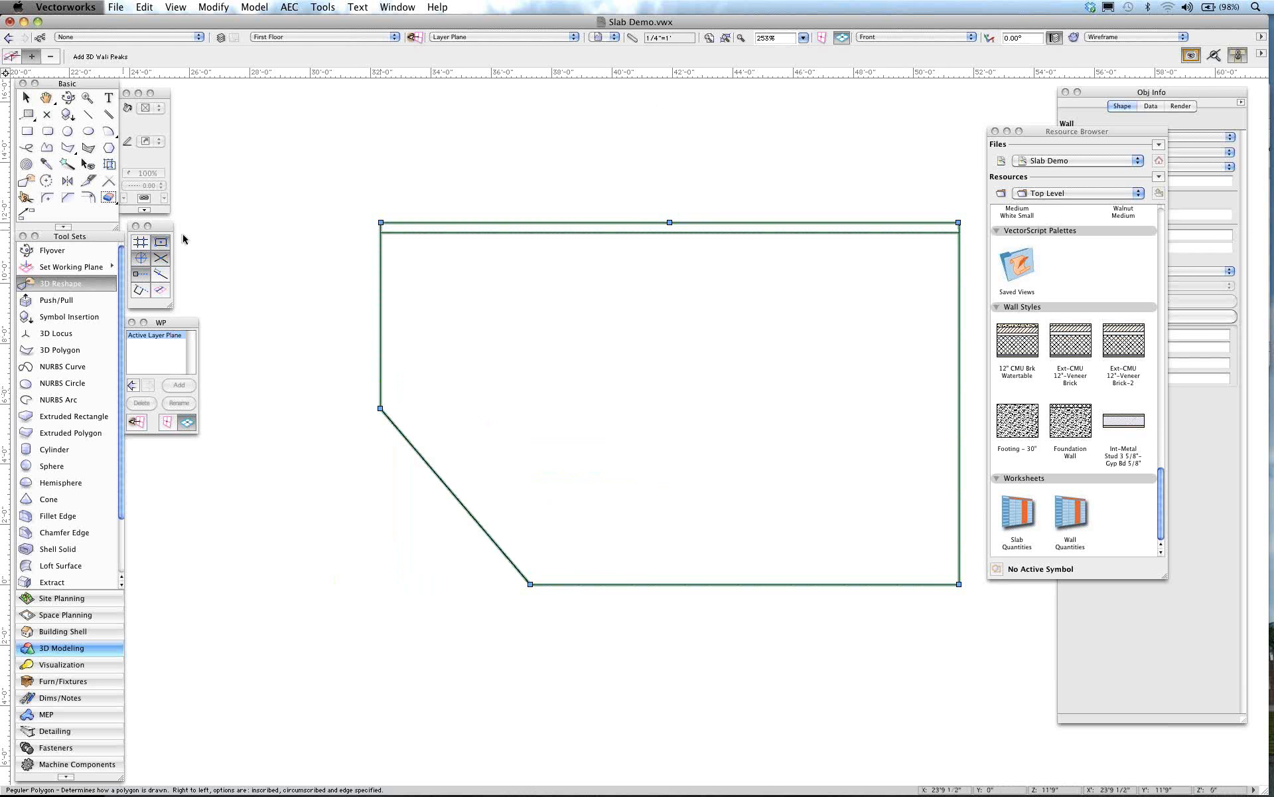
pyautogui.moveTo(530, 585); pyautogui.dragTo(538, 412)
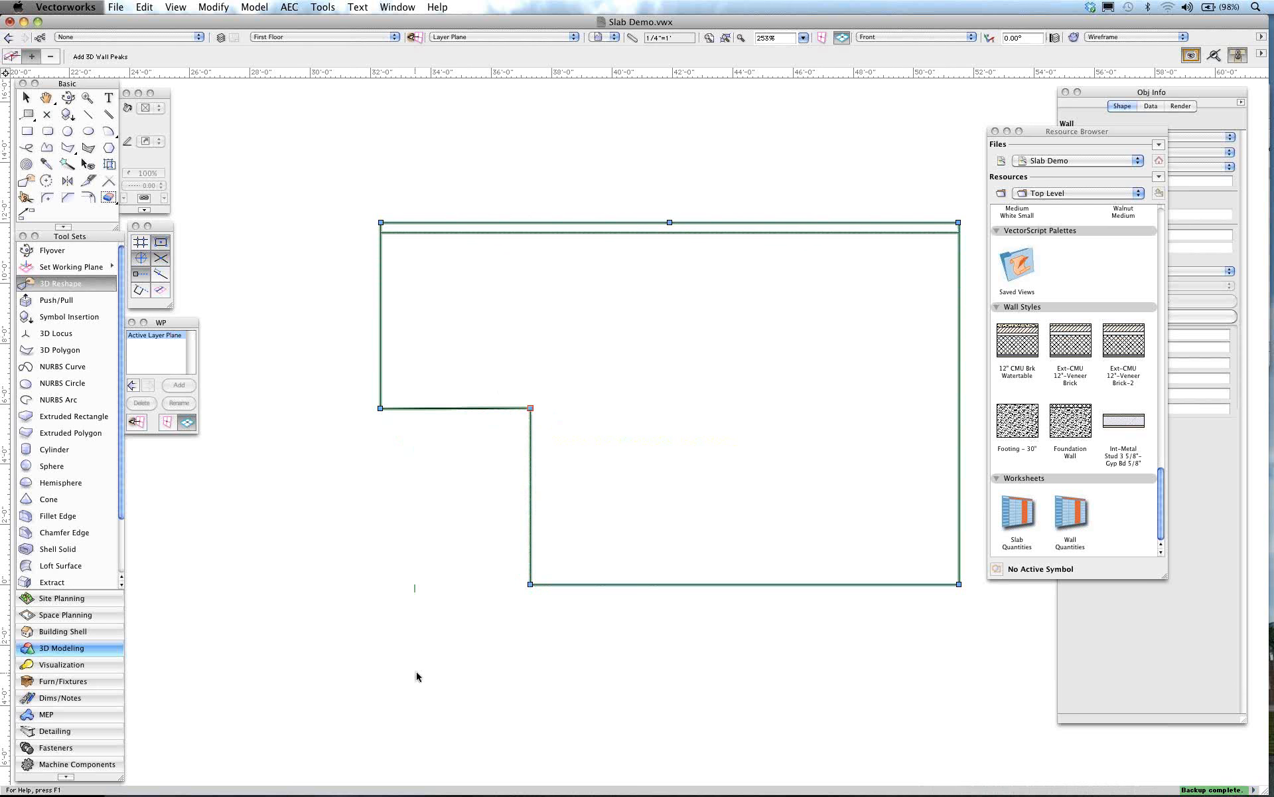
pyautogui.press('x')
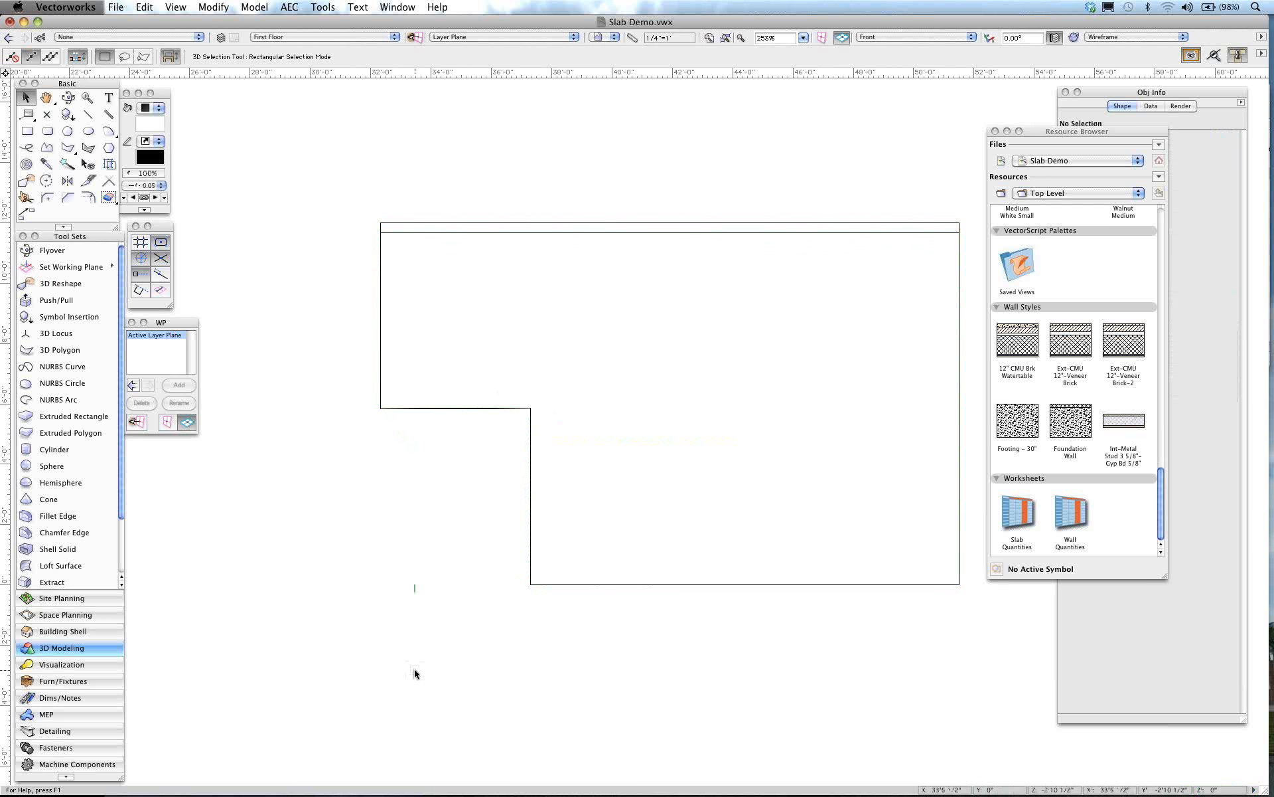
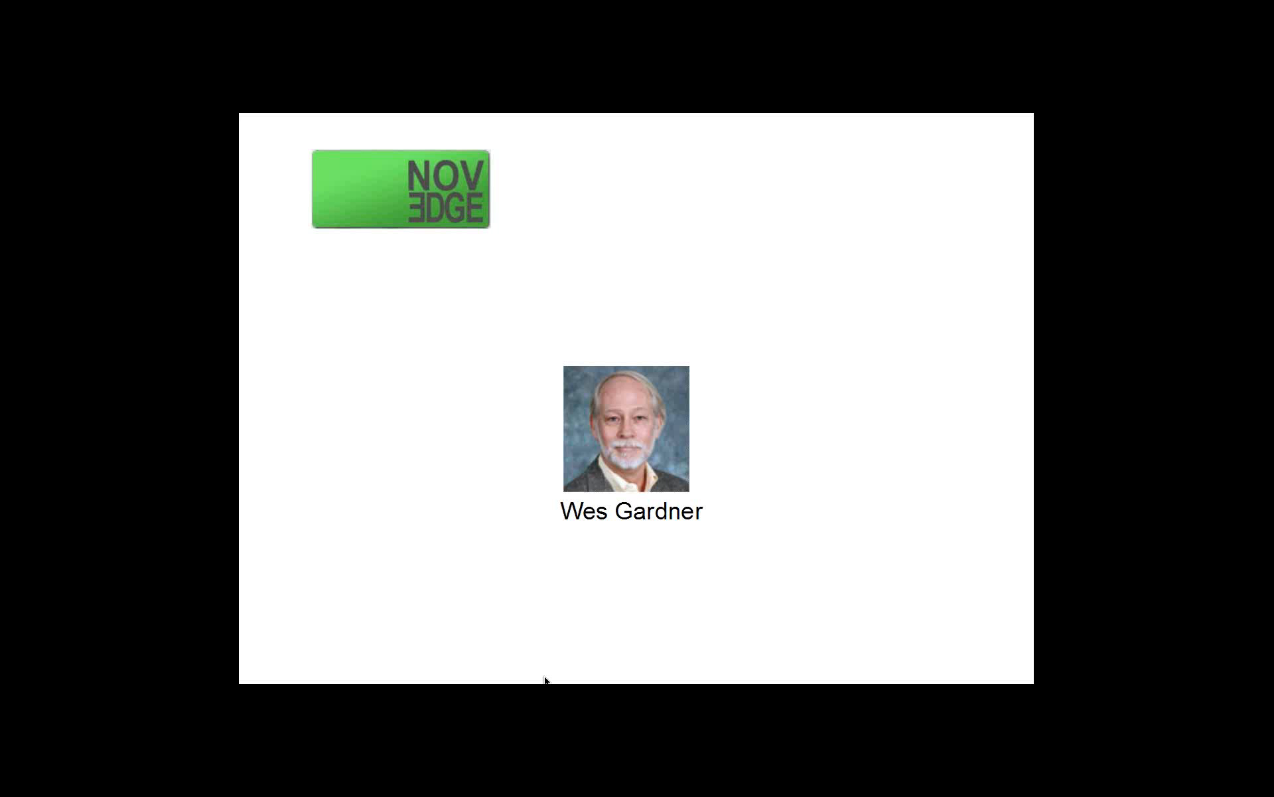
pyautogui.press('Right')
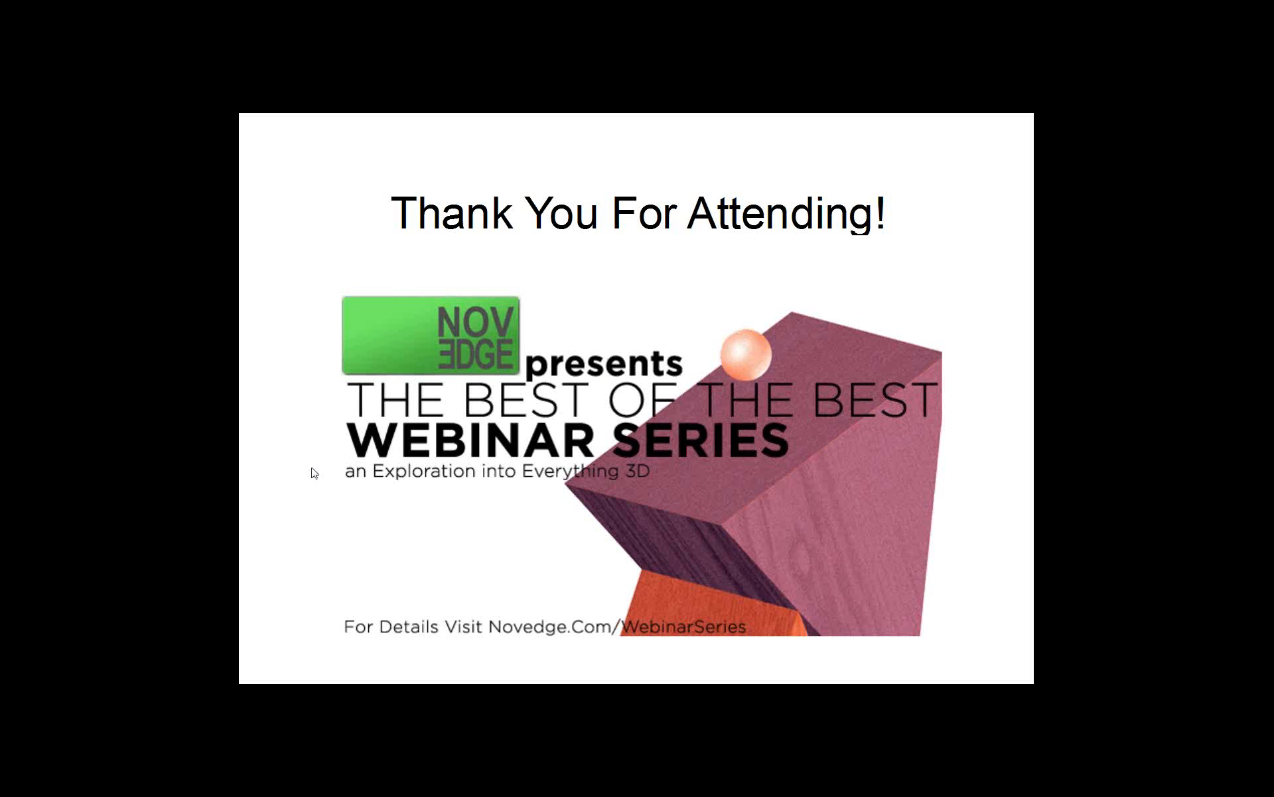
pyautogui.click(316, 498)
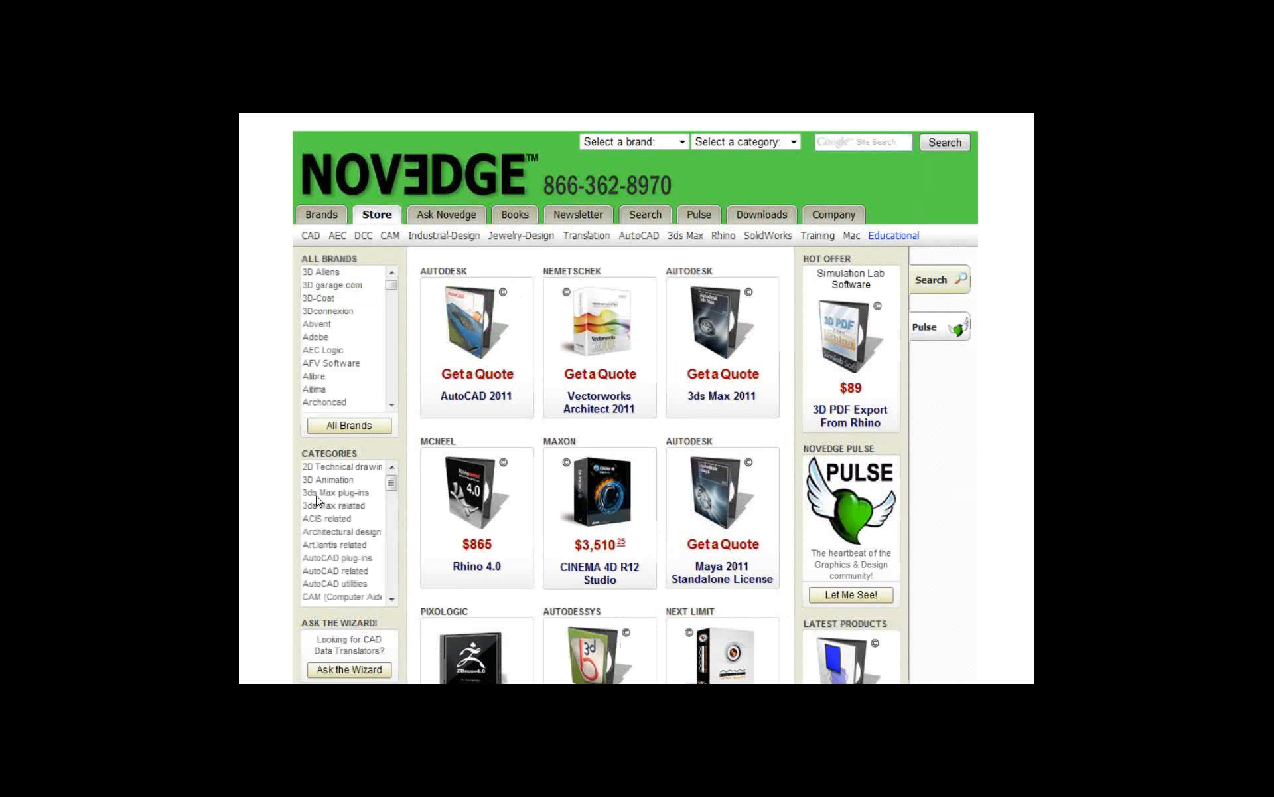